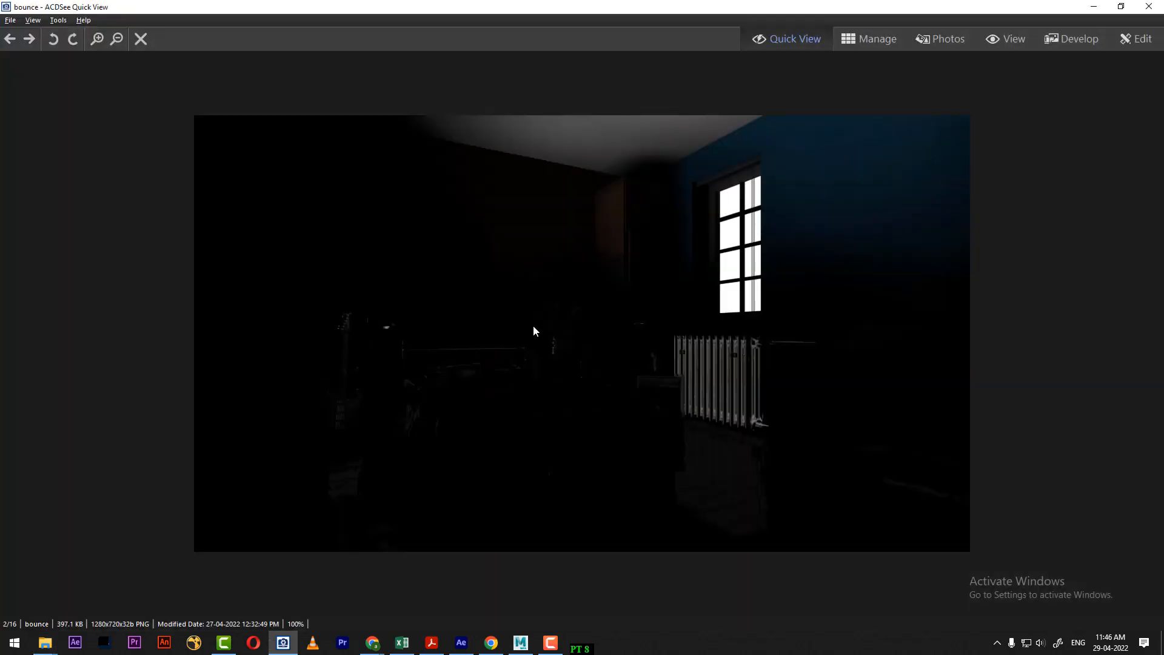
Review the rendered passes in the image viewer from bounce through zdepth, and minimize the viewer
key(Right)
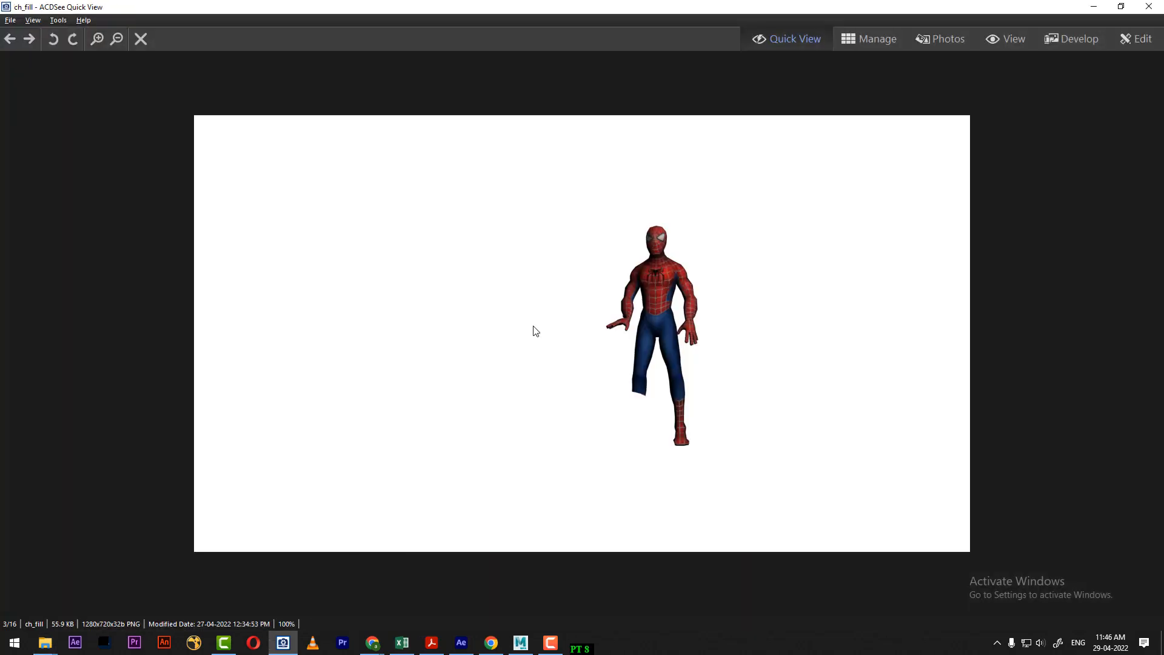
key(Right)
key(Right)
key(Right)
key(Right)
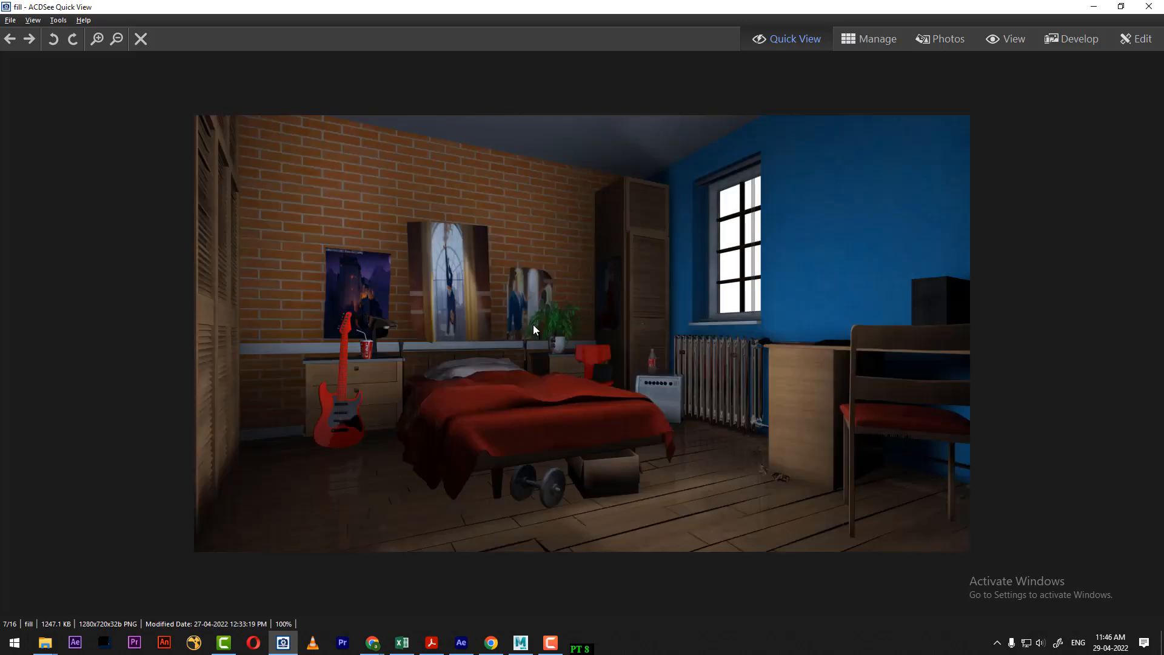
key(Right)
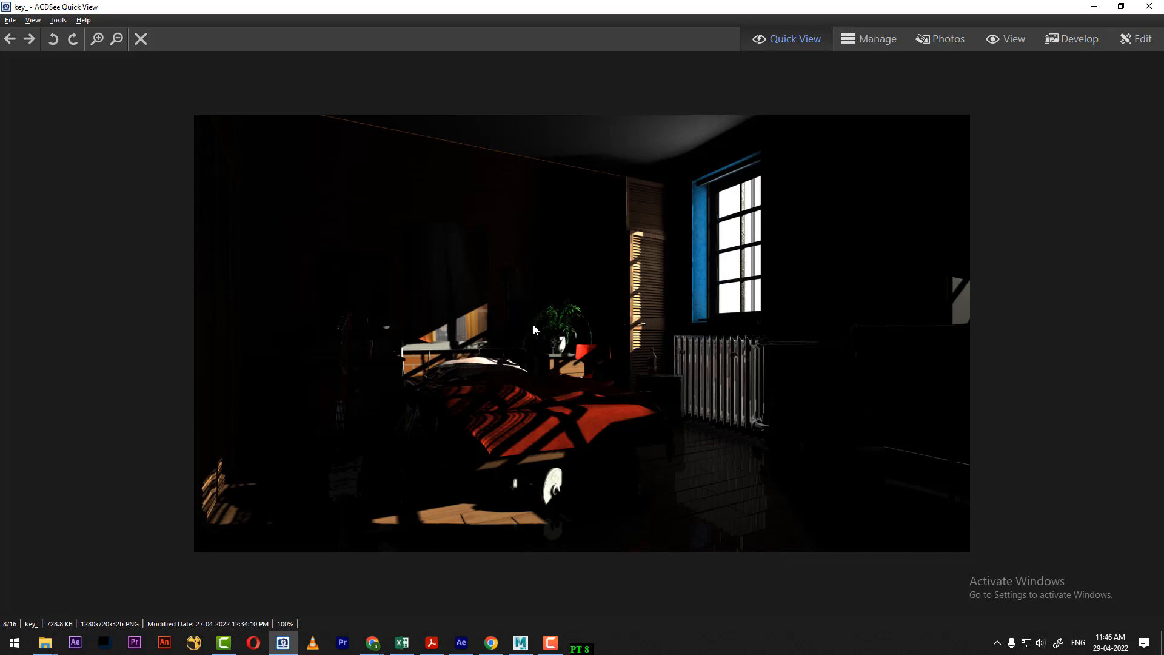
key(Right)
key(Right)
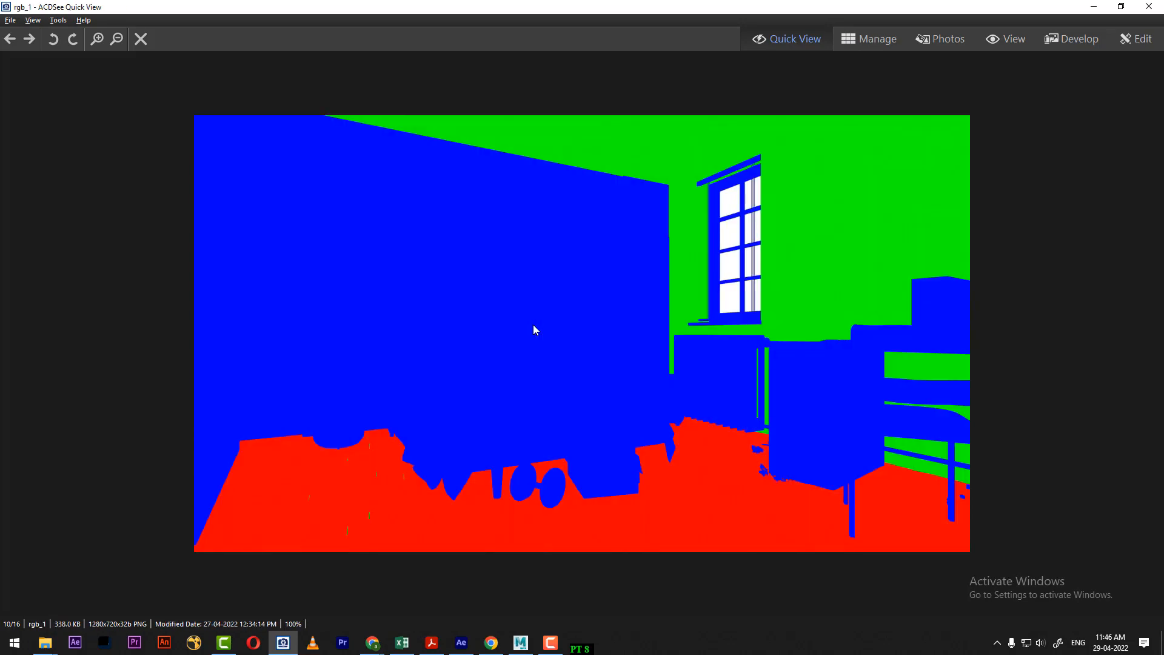
key(Right)
key(Right)
key(Right)
key(Right)
key(Right)
key(Right)
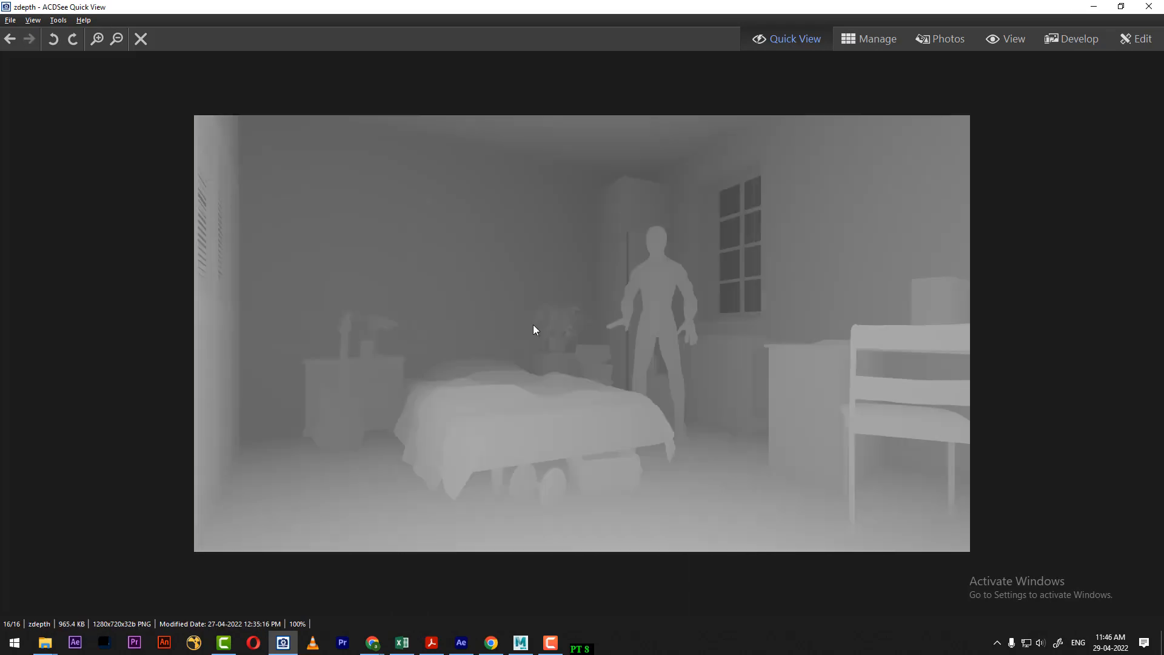
click(1094, 6)
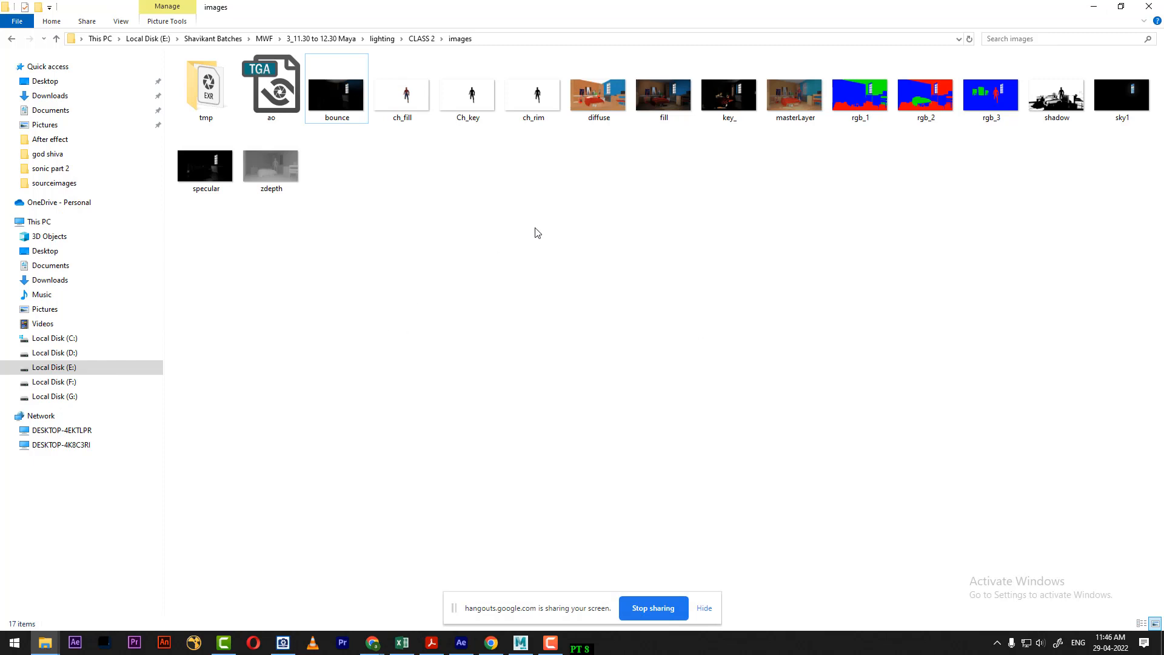
Open the ao TGA render in Adobe Photoshop, dismissing the Creative Cloud message, and float its document window
click(253, 94)
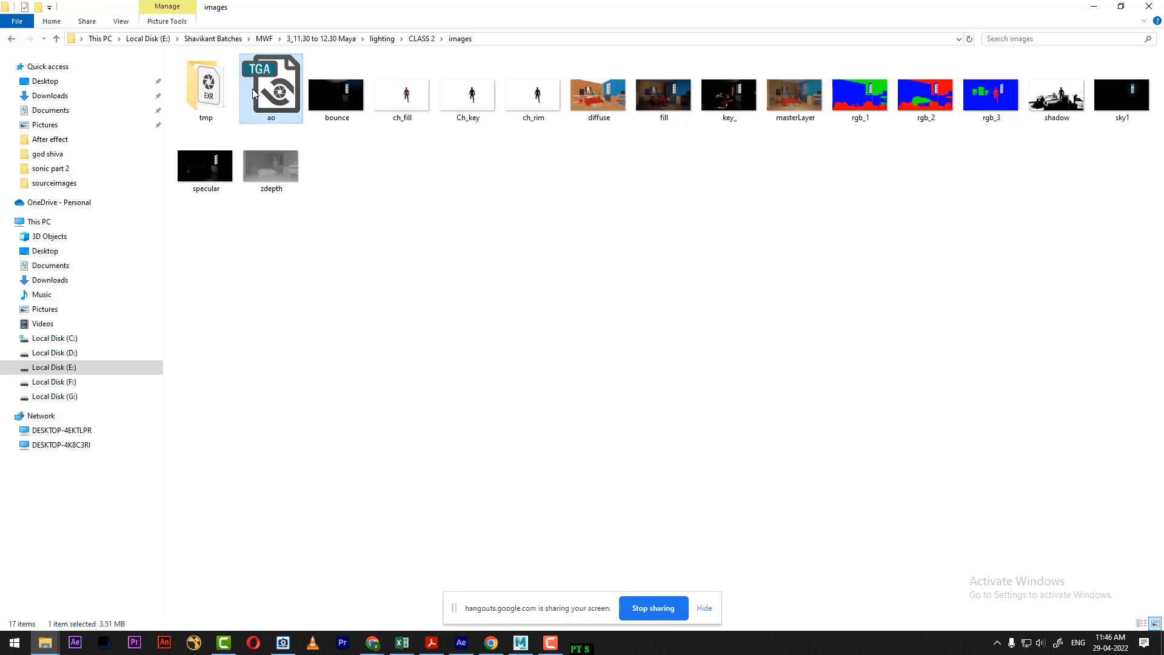
right_click(252, 88)
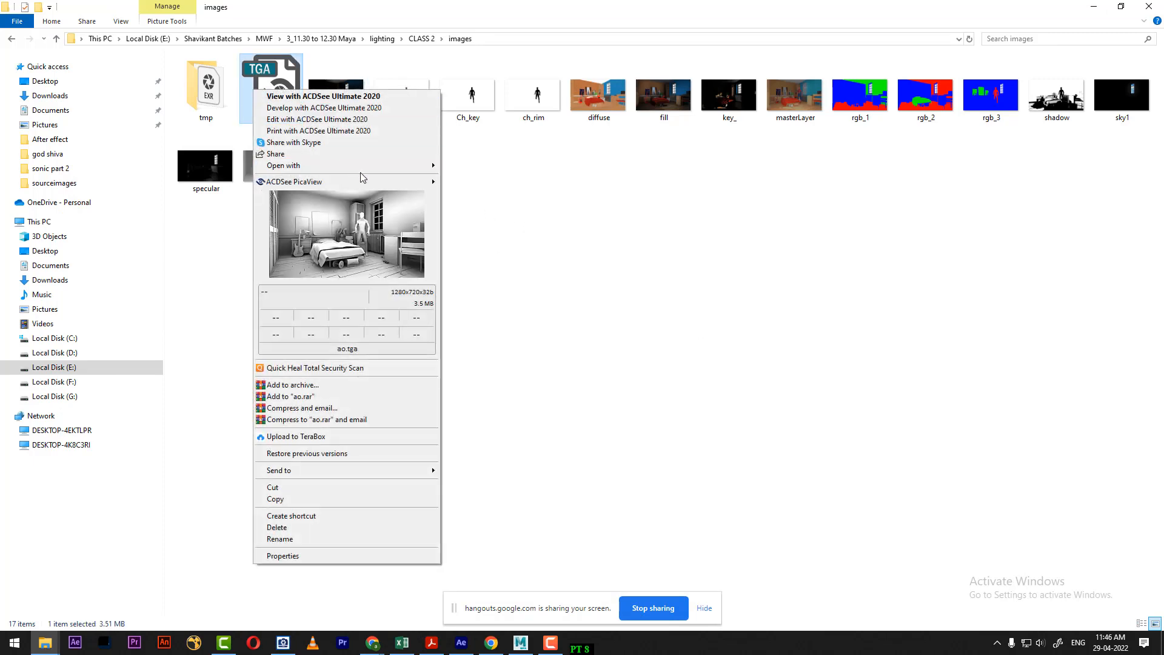
mouse_move(359, 168)
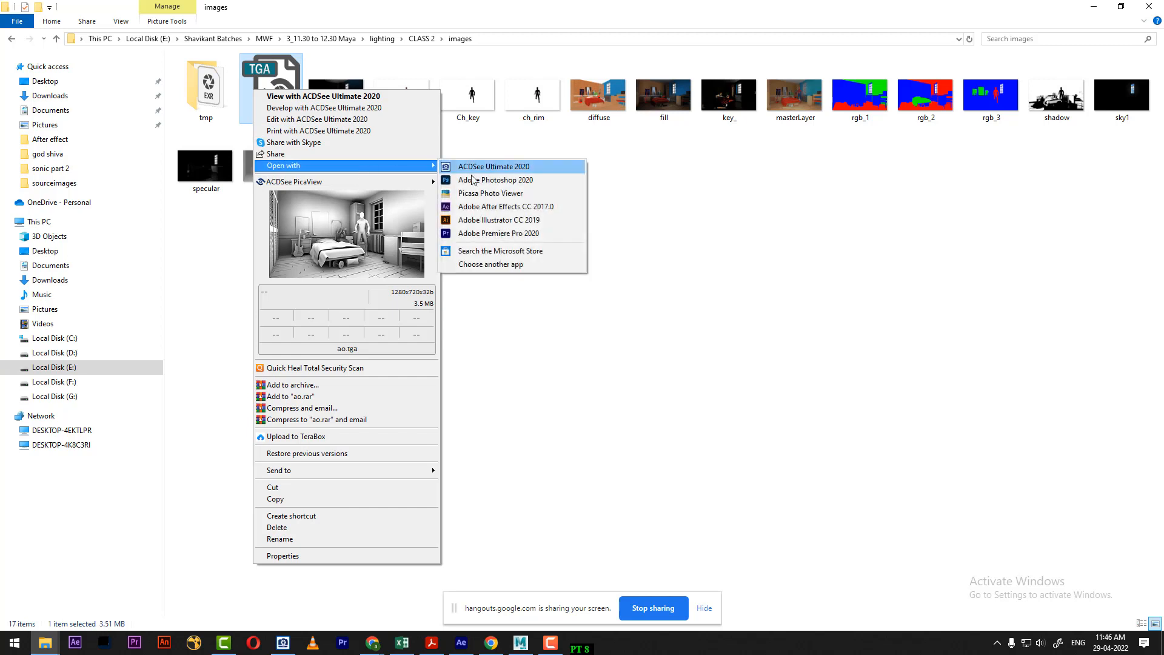
click(496, 180)
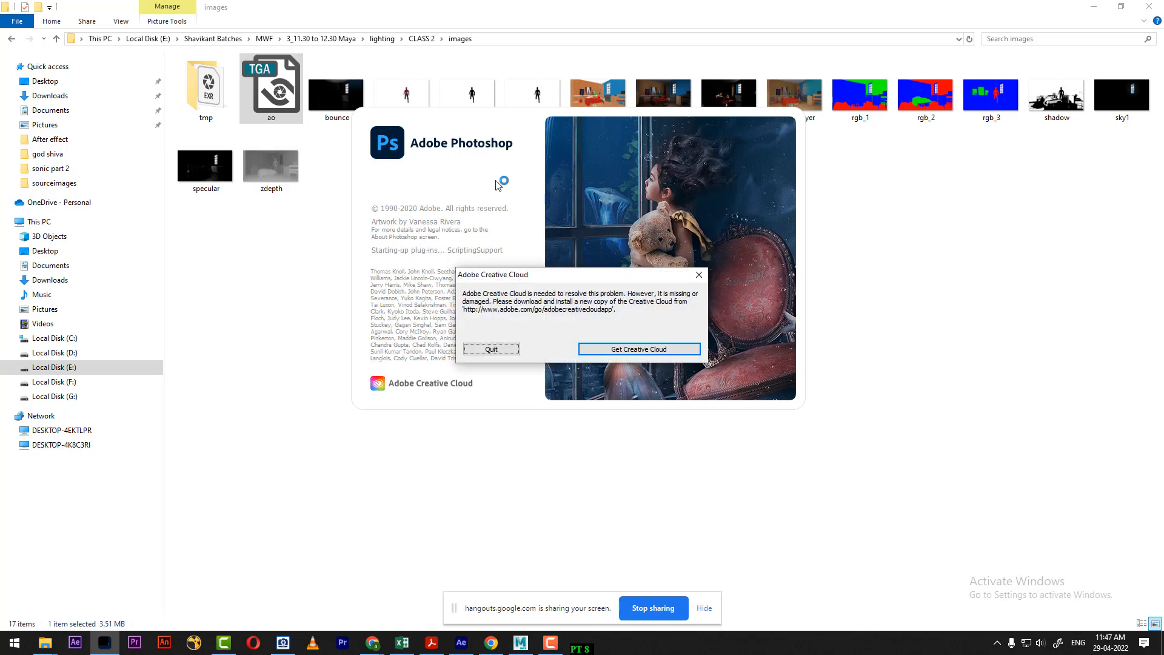
click(491, 353)
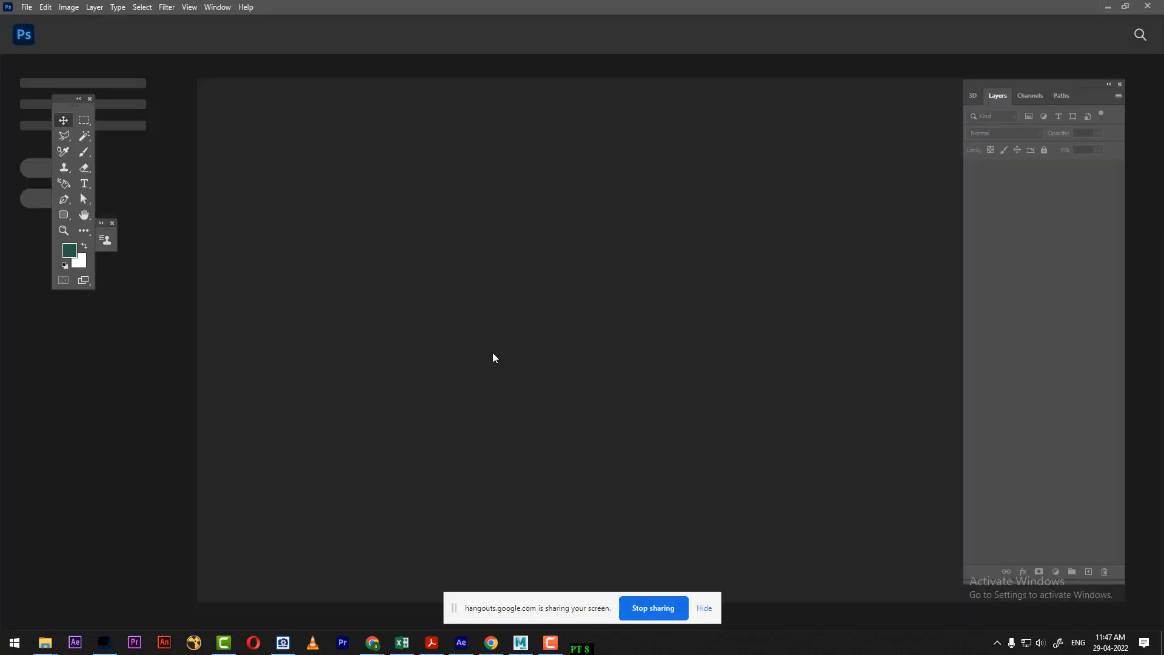
click(702, 608)
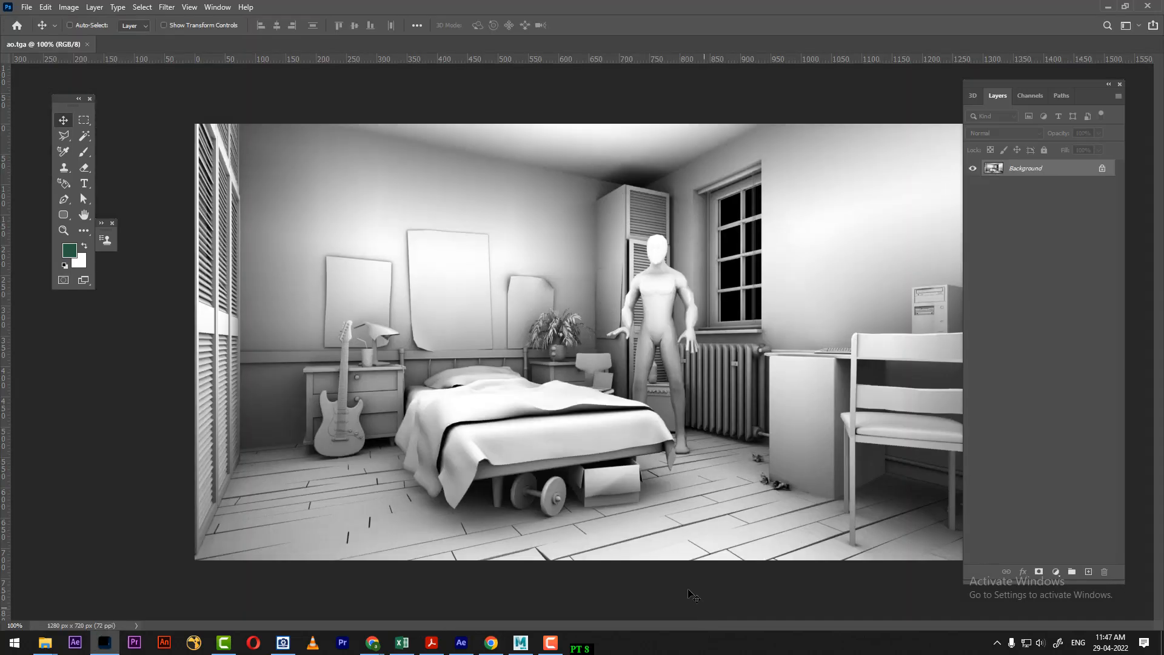
drag(57, 41, 176, 115)
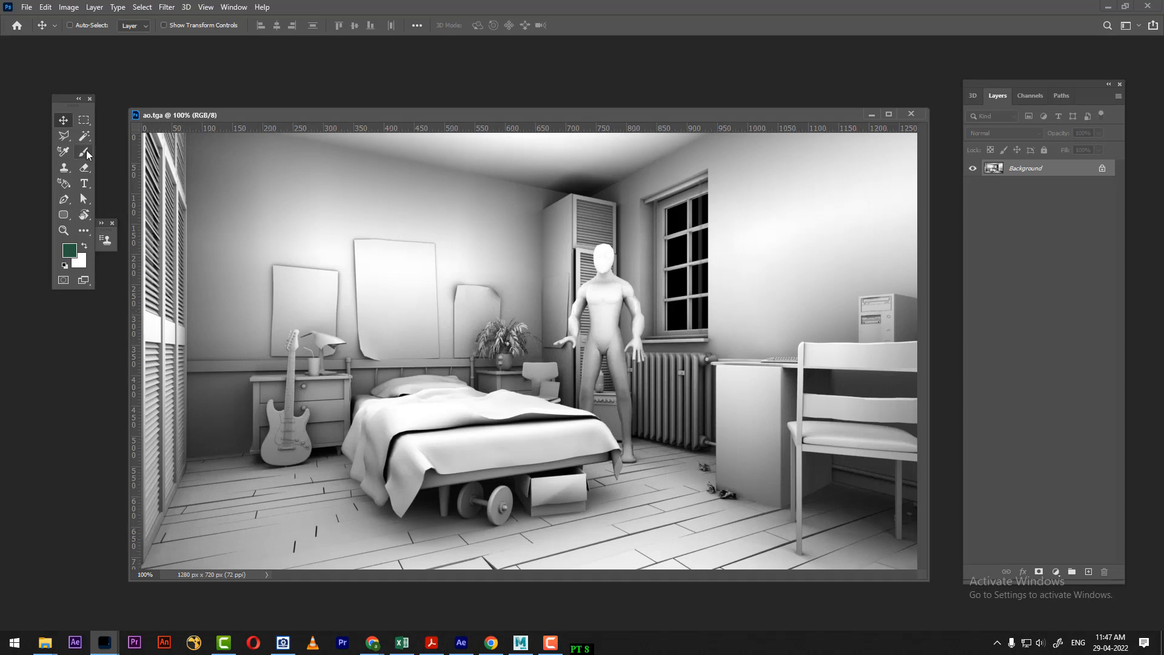
Start Load Files into Stack and browse for source files in the lighting CLASS 2 images folder using its copied path
click(26, 7)
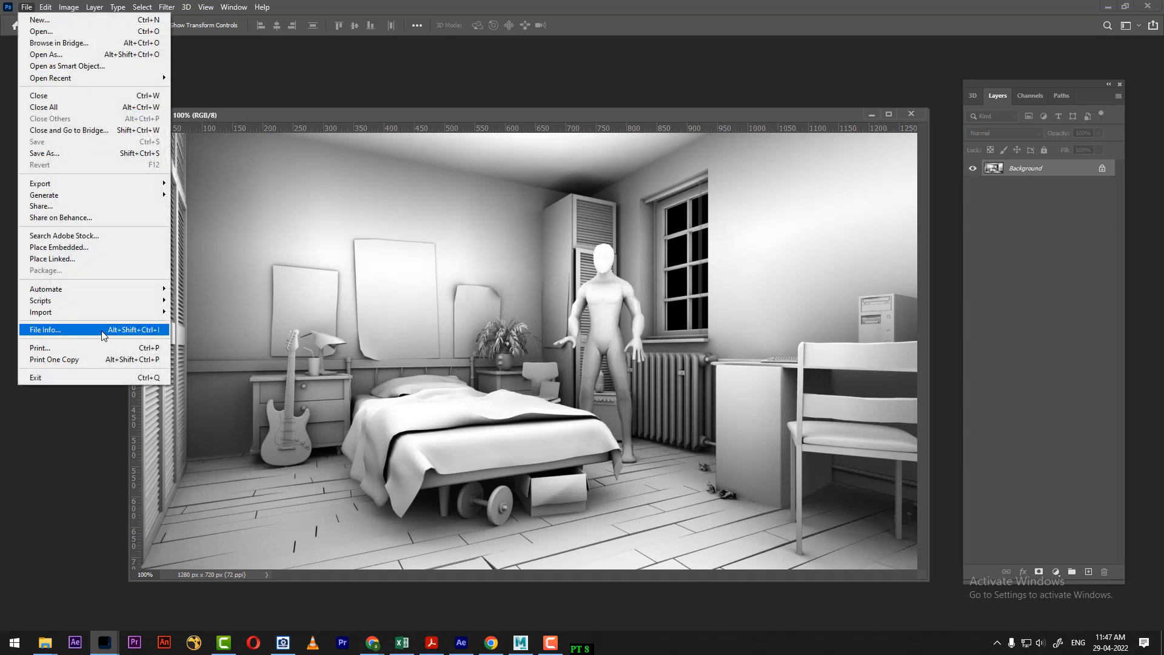
mouse_move(112, 308)
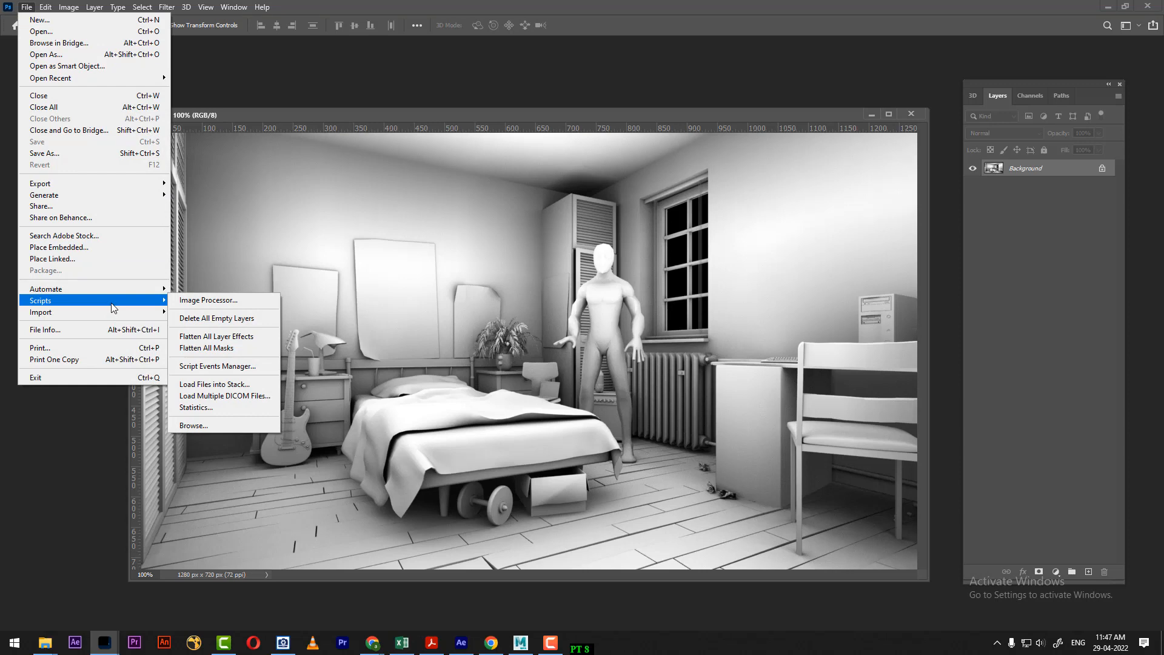
click(242, 386)
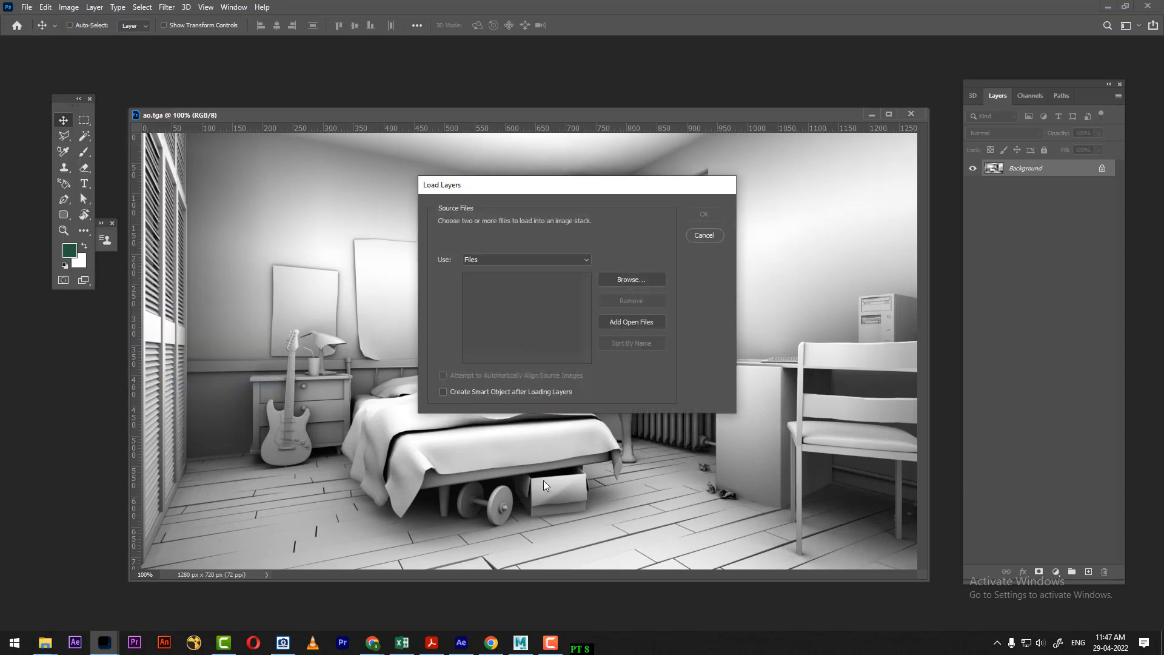
click(45, 643)
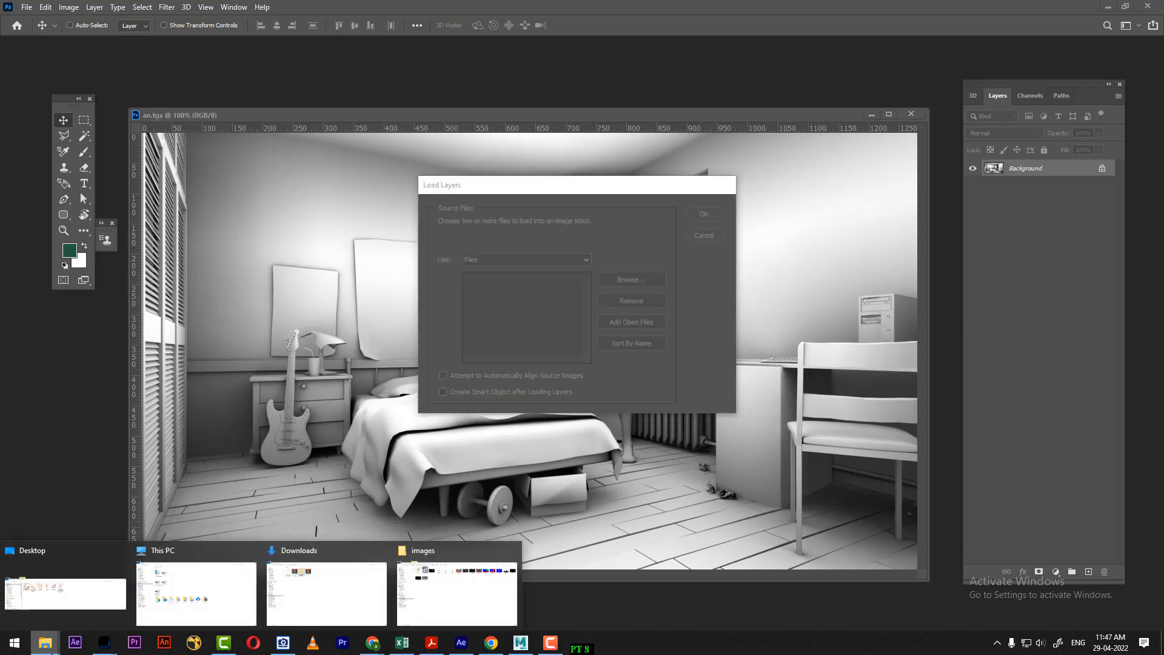
click(467, 583)
click(507, 38)
key(ctrl+c)
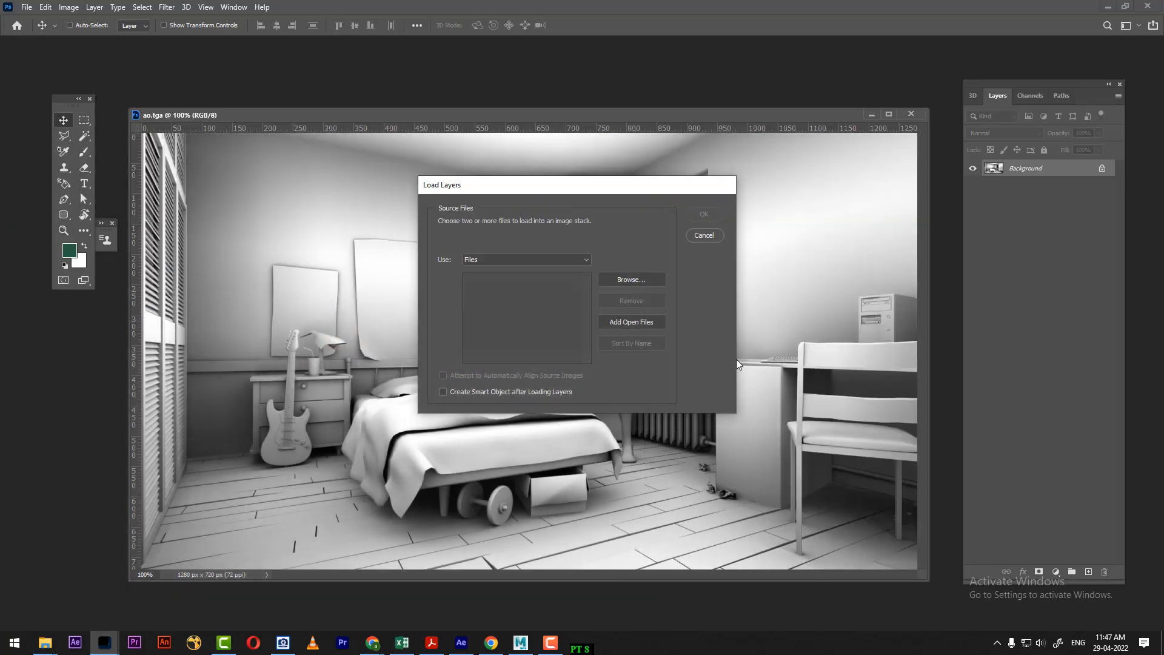
click(1093, 6)
click(659, 283)
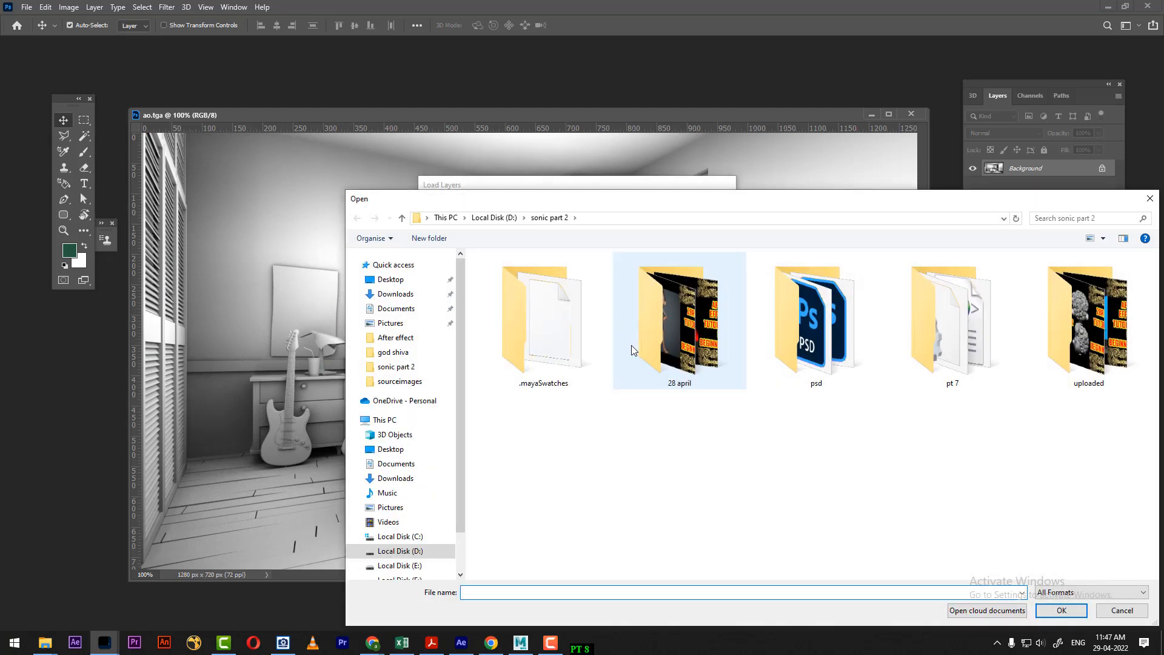
key(ctrl+v)
key(Return)
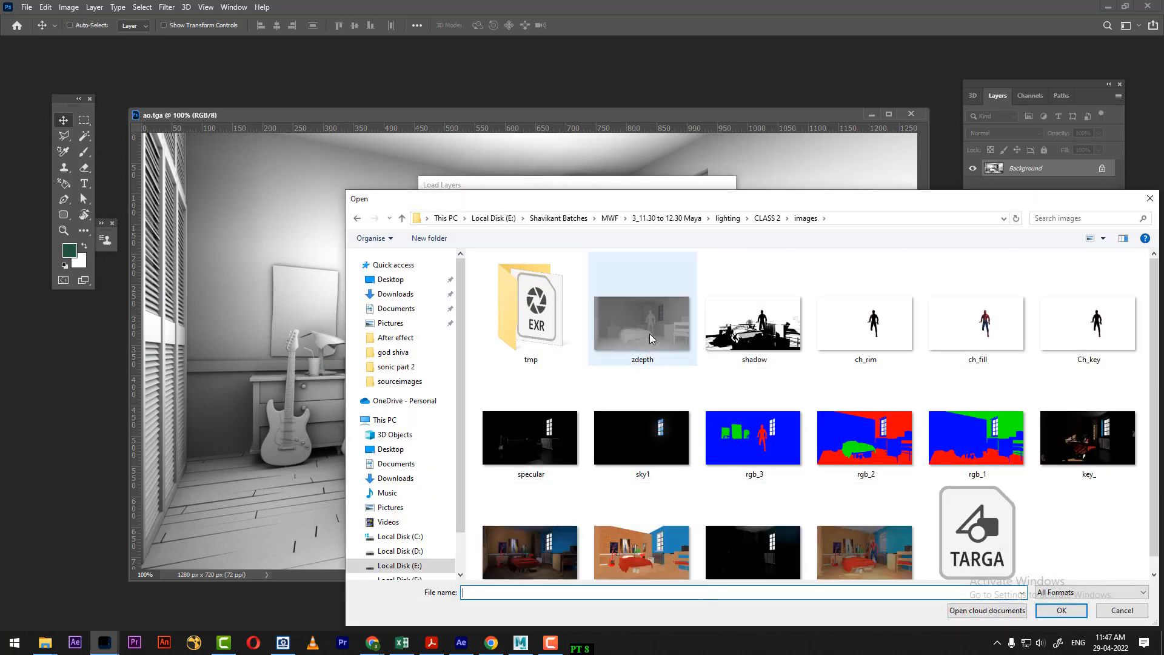
Load all render pass images from zdepth to ao as layers of one new document, and reposition its window
drag(872, 199, 757, 88)
click(569, 227)
scroll(865, 325, down, 1)
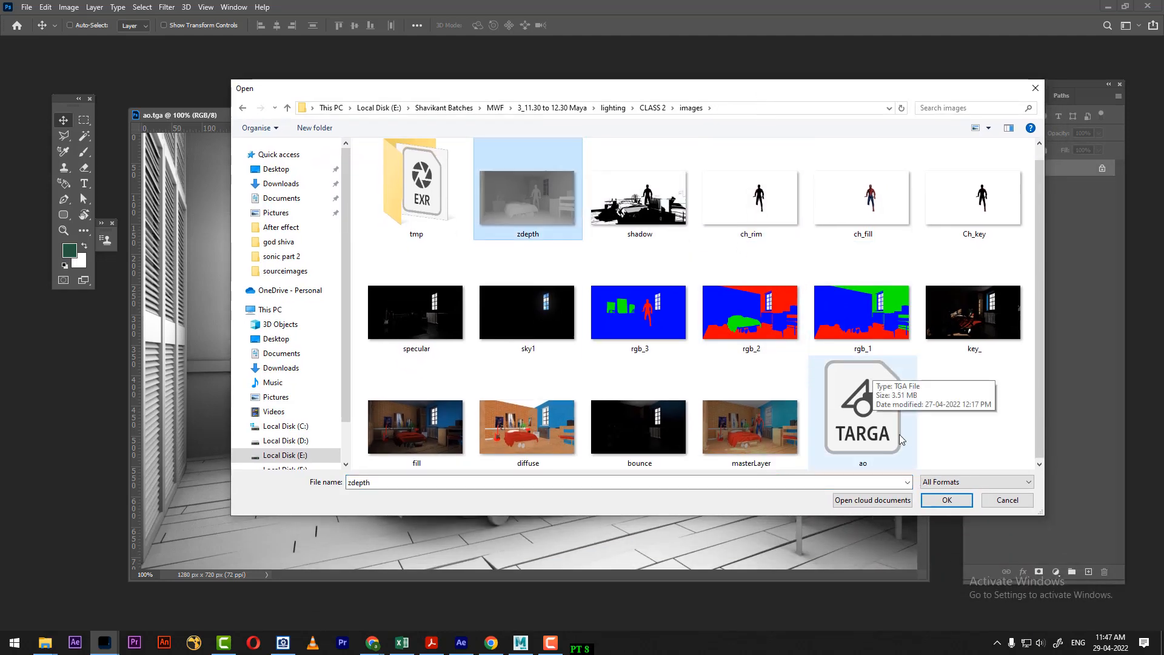
shift+click(885, 464)
click(944, 500)
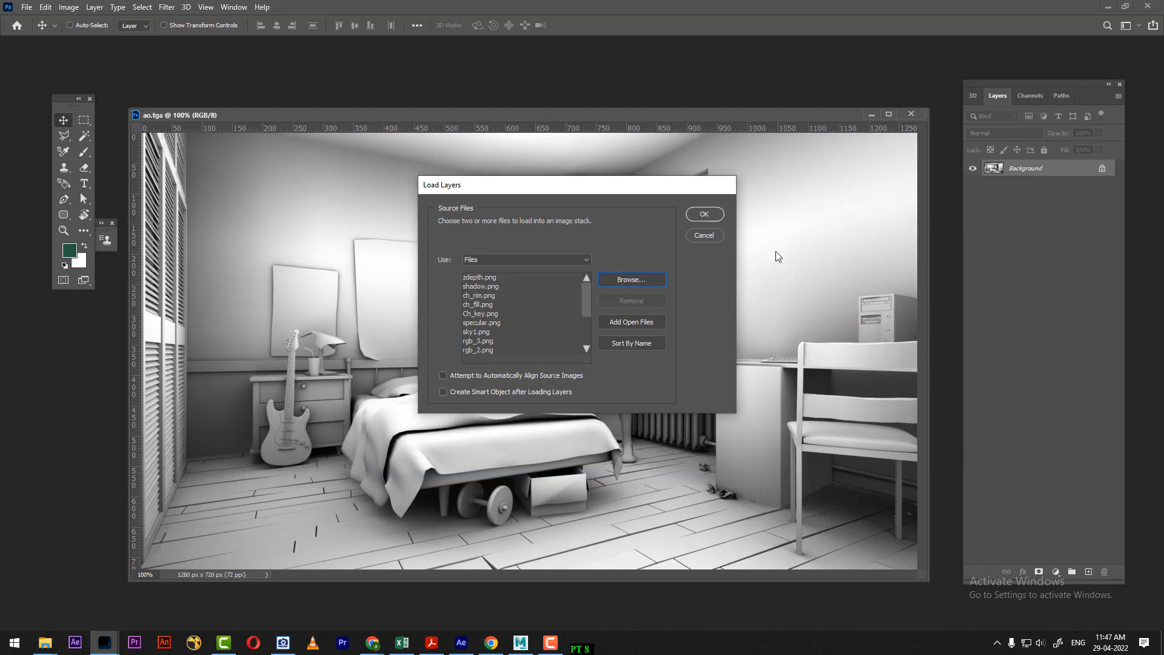
click(704, 215)
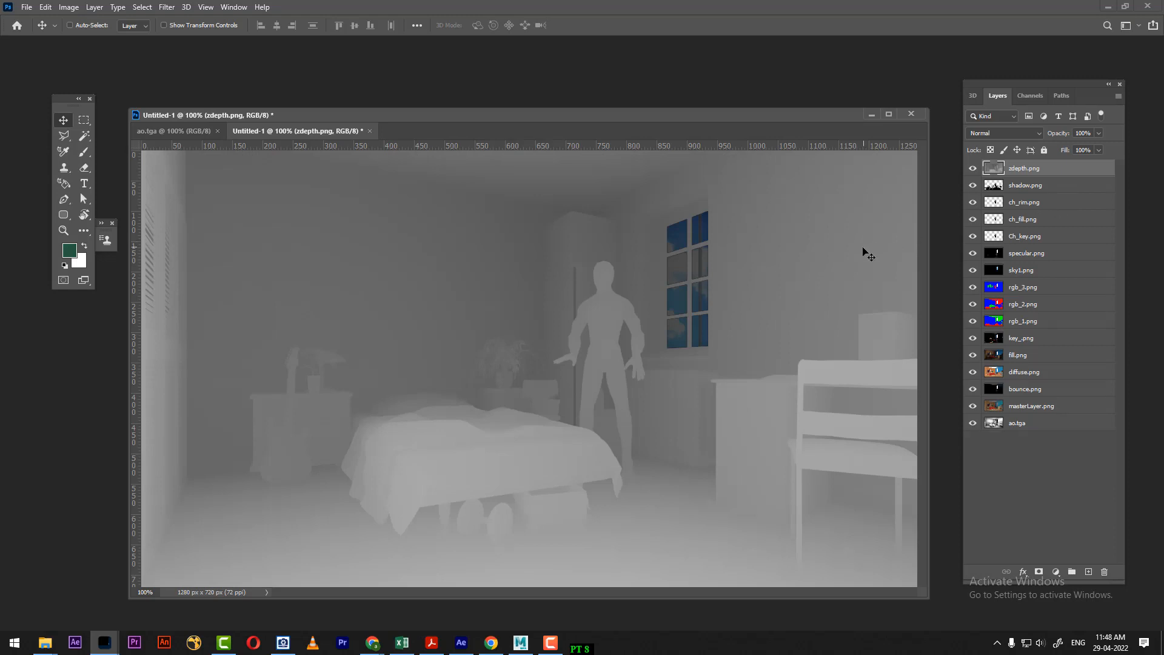
drag(417, 119, 412, 68)
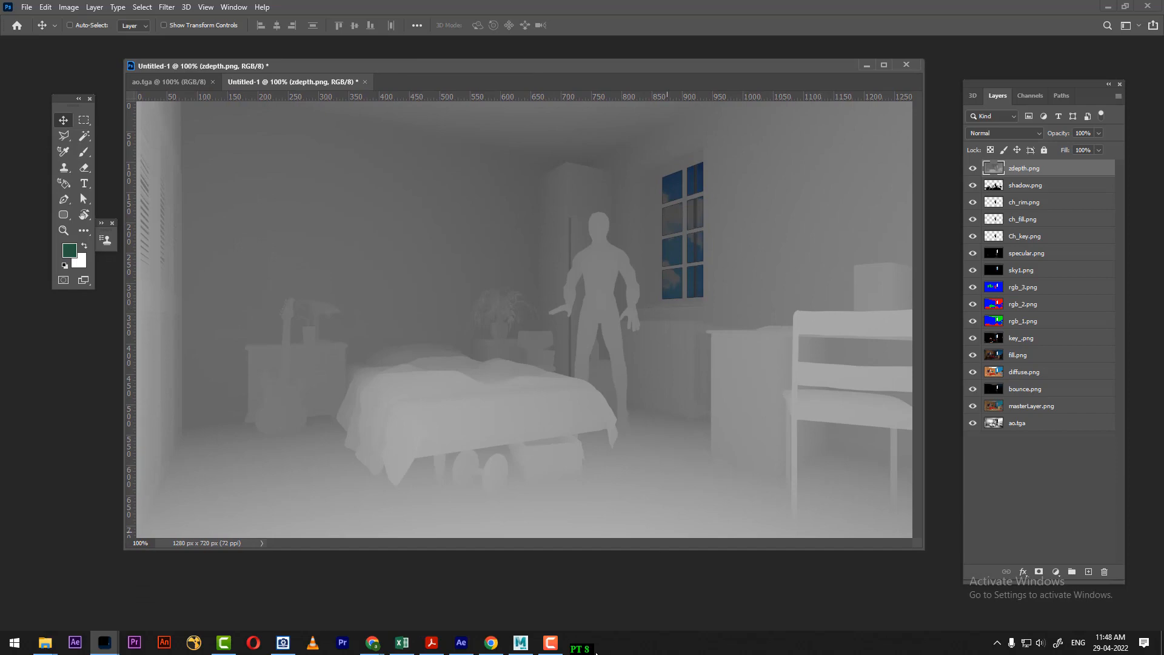
Switch to Maya and view the zdepth and bounce render layers
click(520, 642)
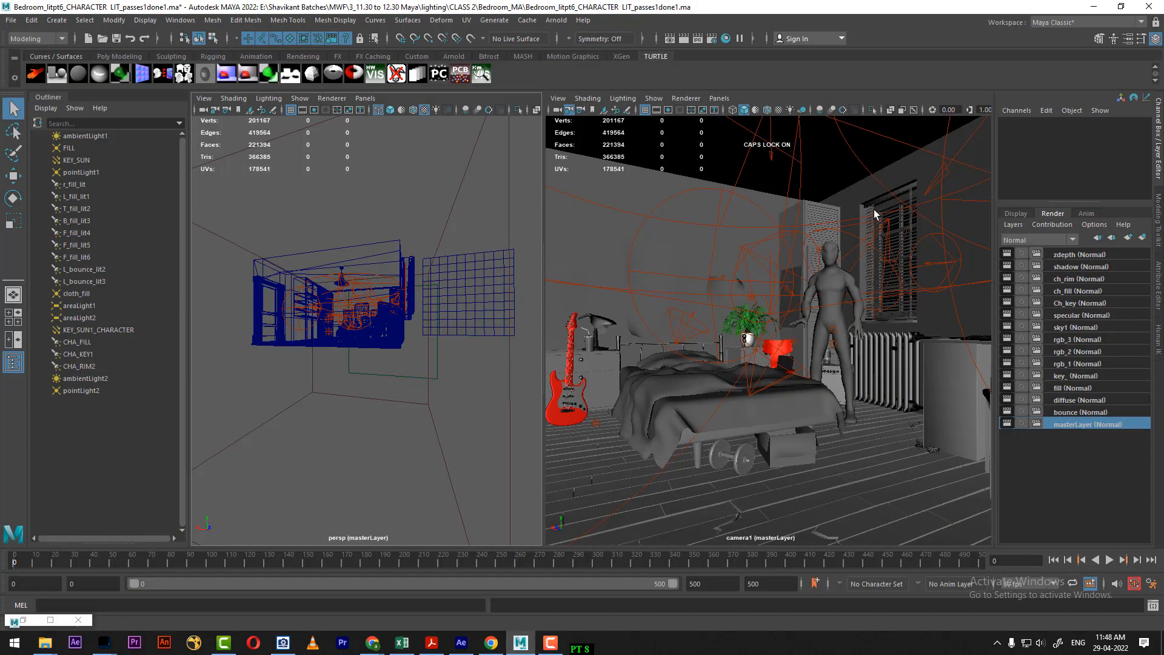
click(1100, 254)
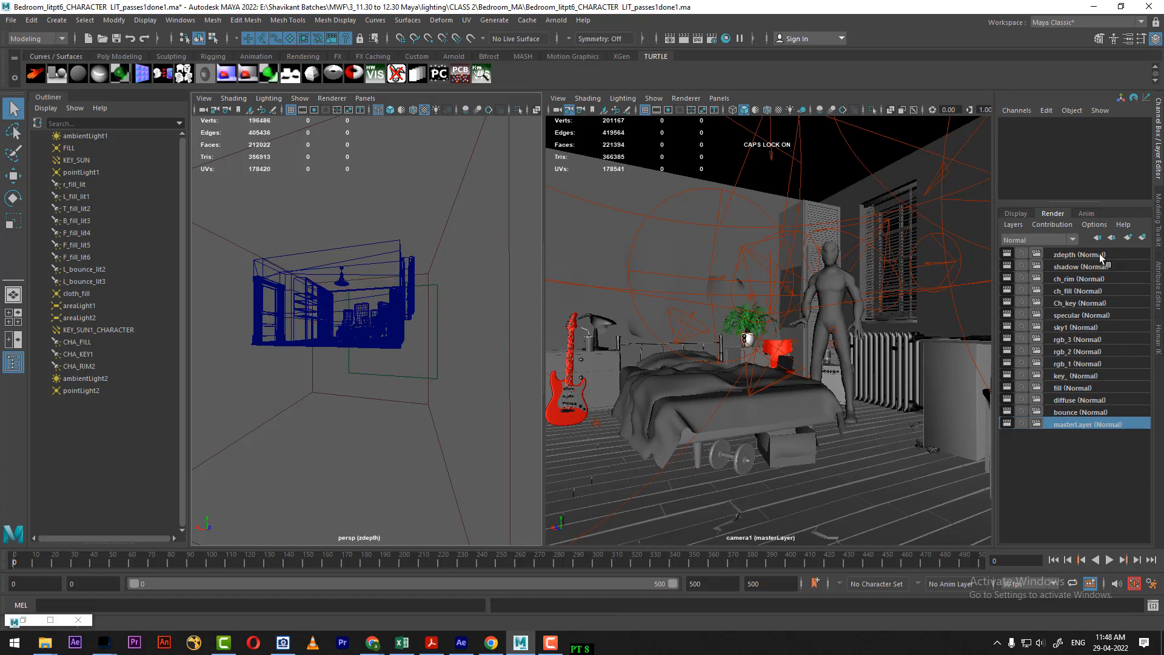
click(1107, 412)
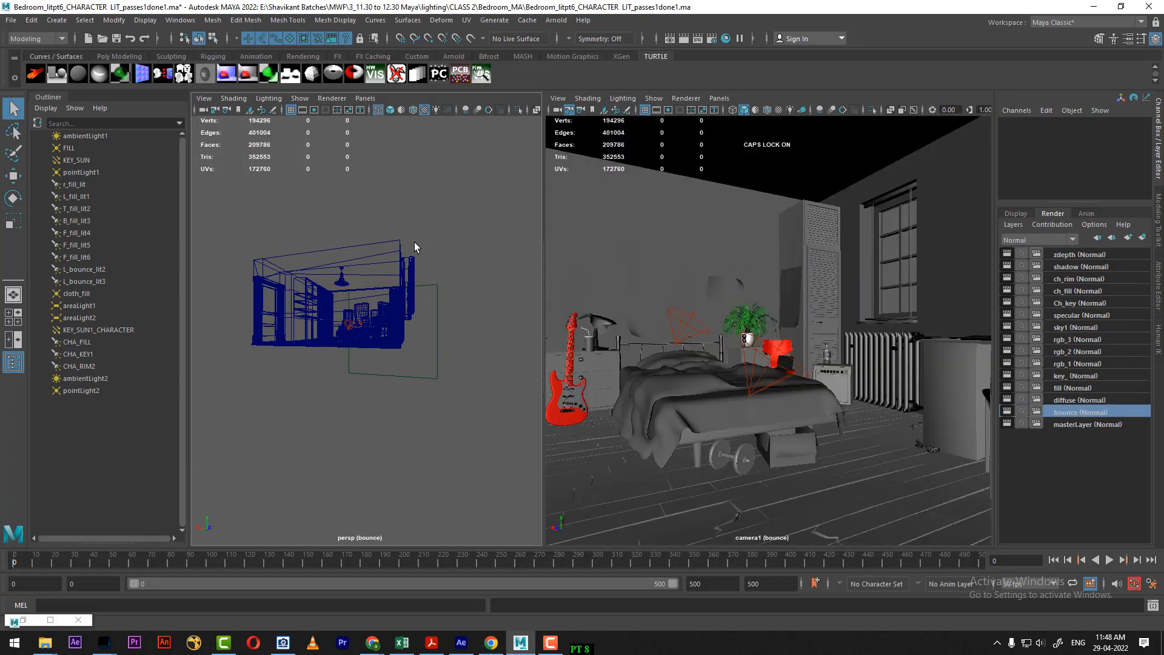
Activate the diffuse render layer, select all its scene objects, and duplicate the layer
click(1104, 400)
scroll(437, 403, up, 2)
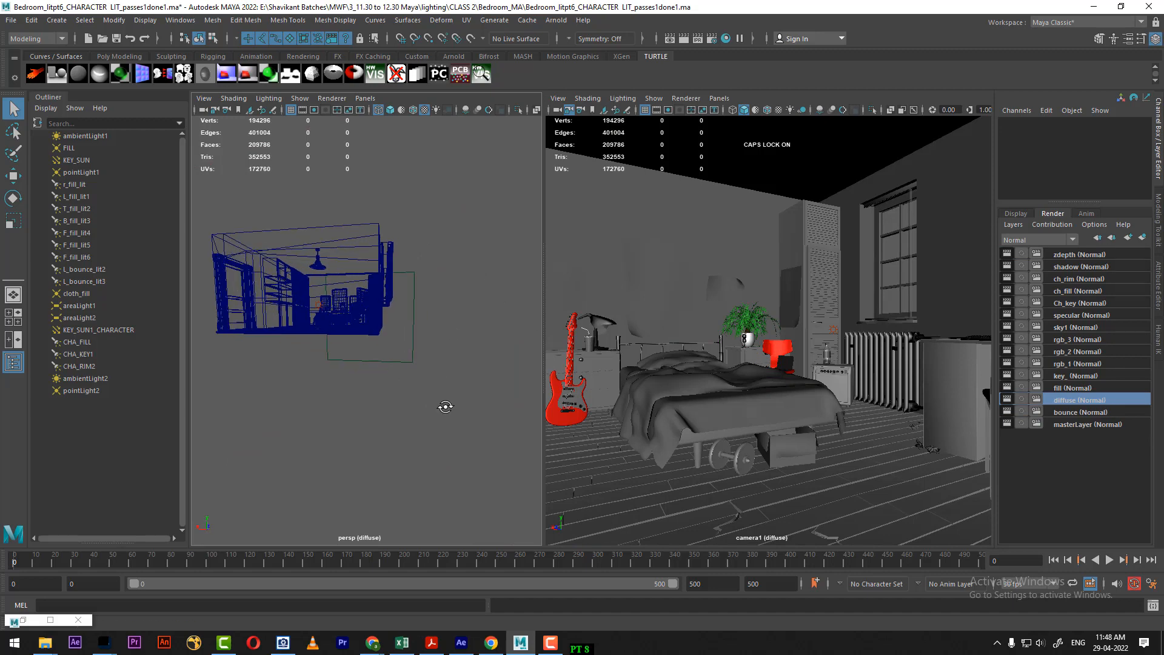
drag(406, 198, 239, 415)
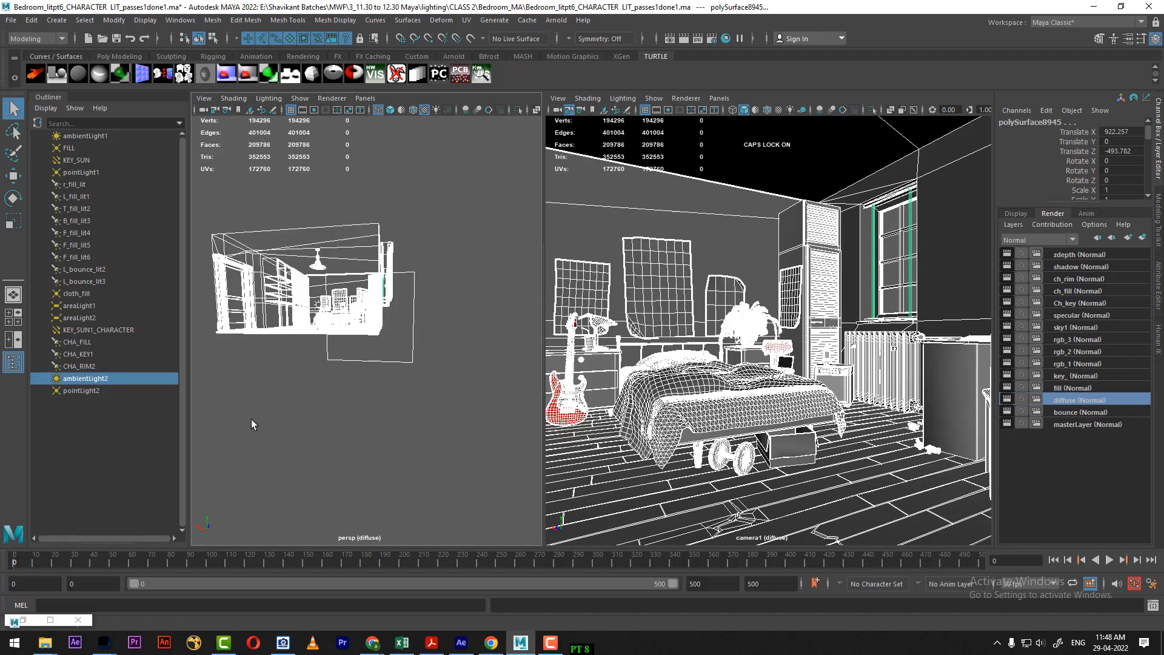
scroll(265, 384, up, 5)
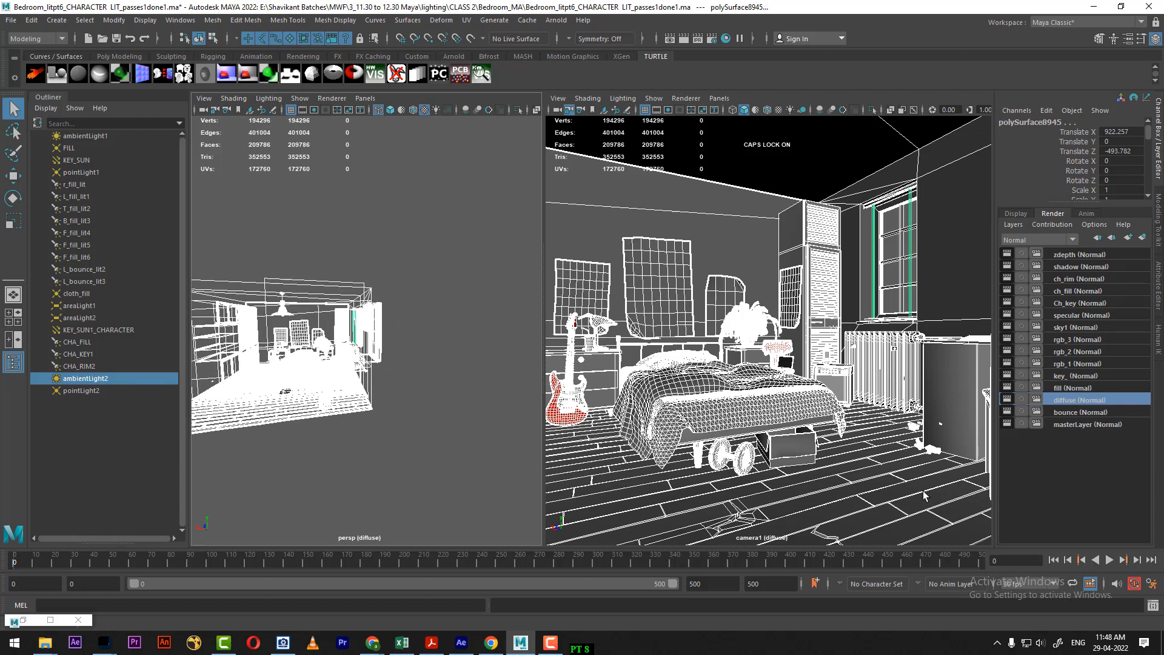
right_click(1093, 402)
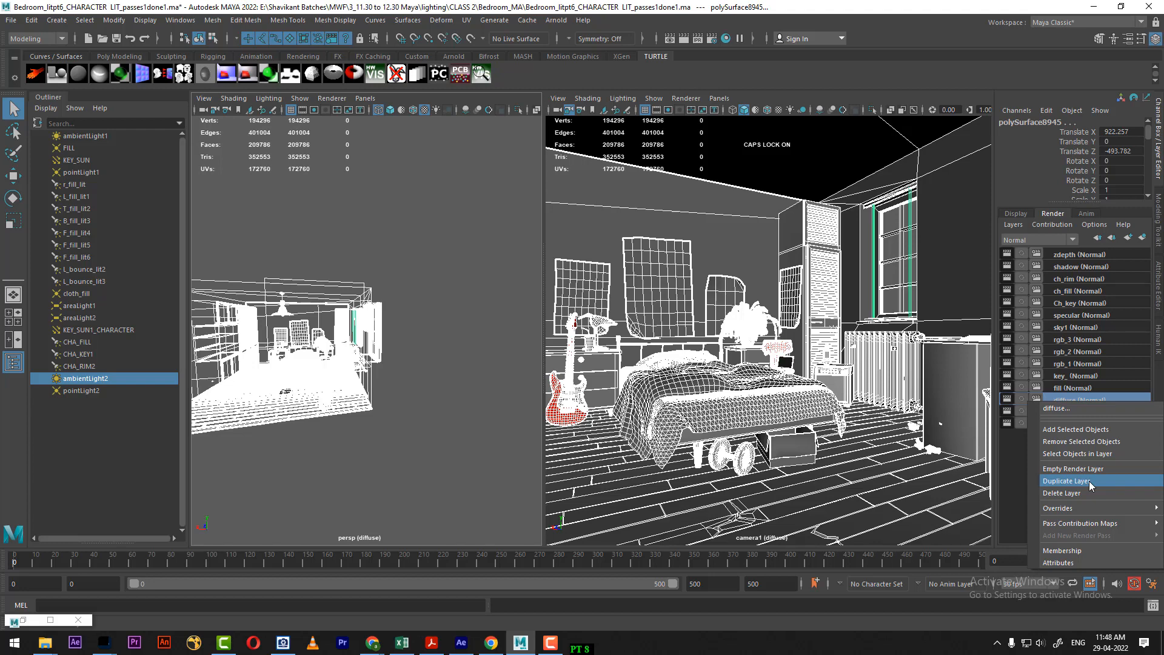
click(1090, 482)
Rename the duplicated diffuse render layer REFLECTION and clear the object selection
double_click(1083, 399)
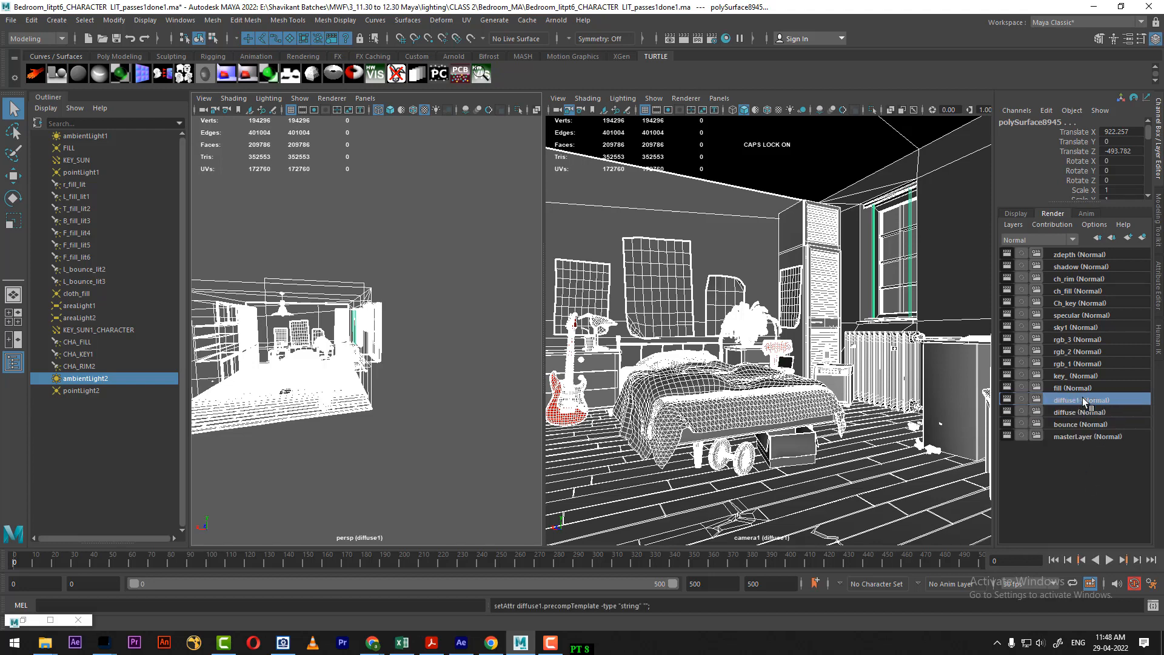
text(R)
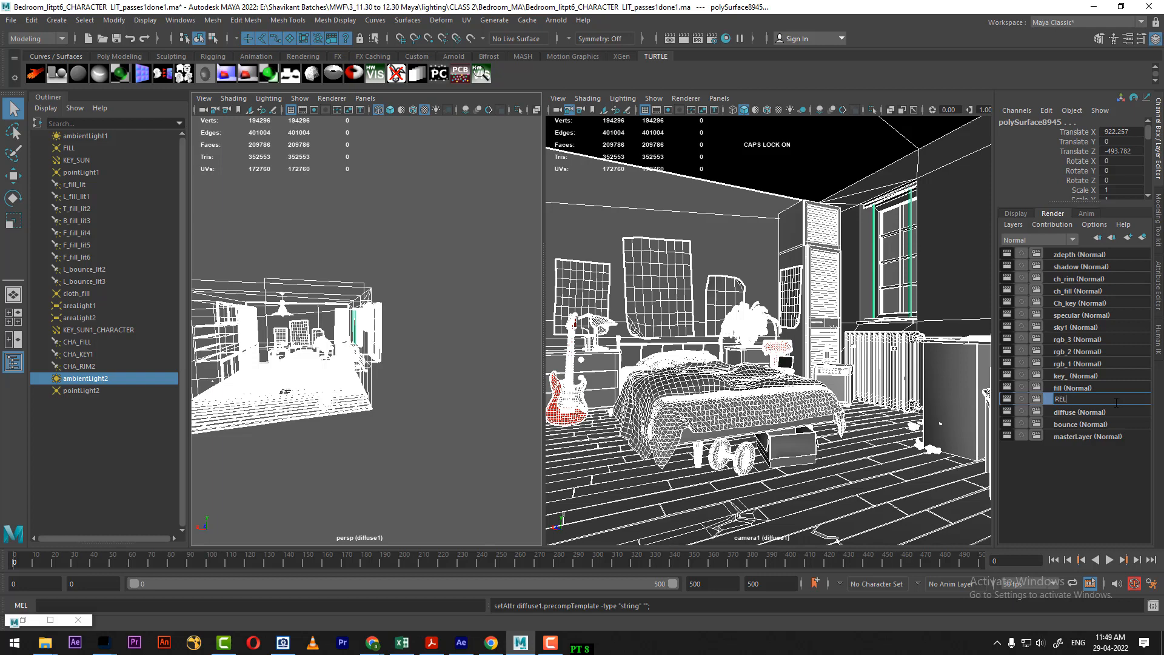
text(EFLECTION)
key(Return)
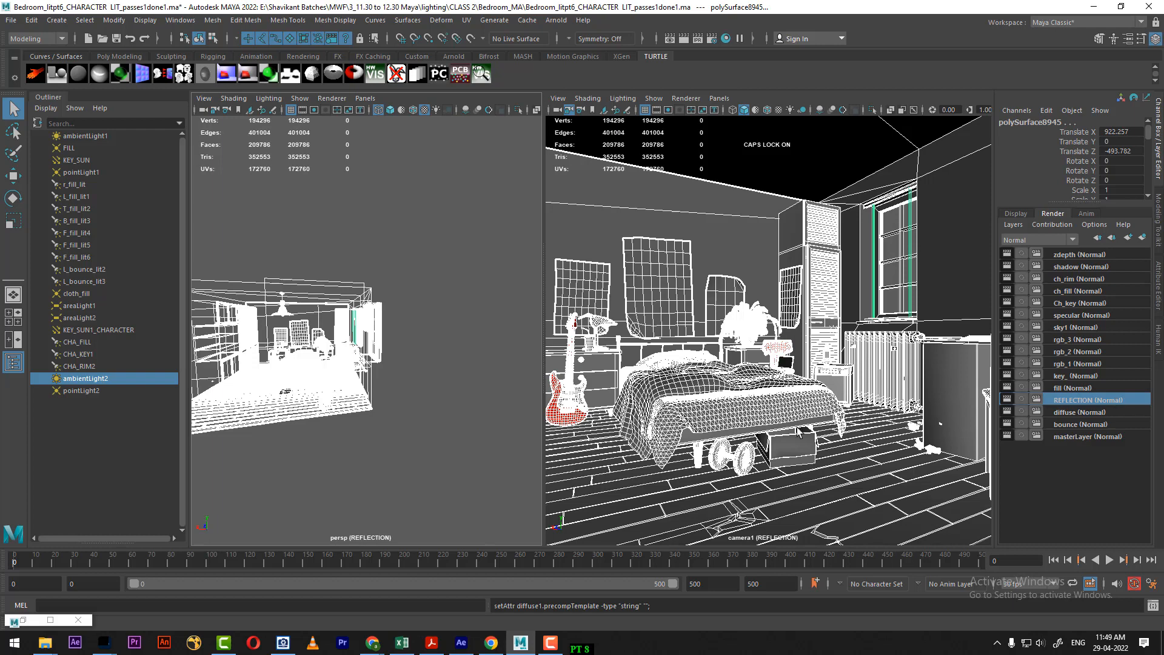
click(376, 450)
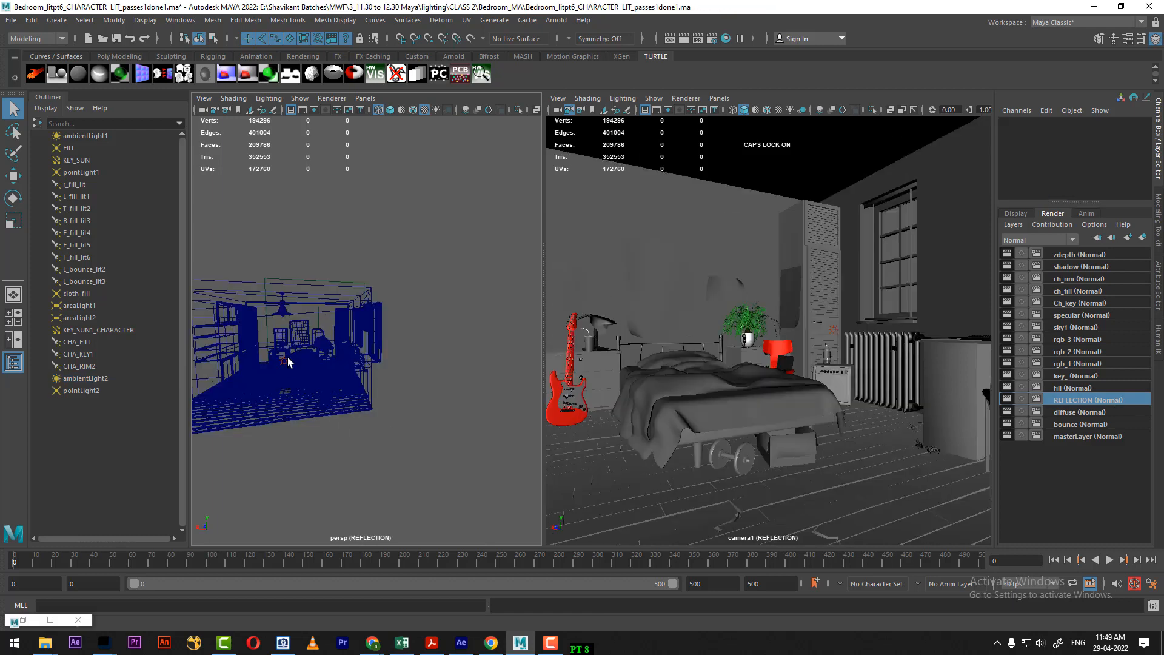
Remove ambientLight2 from the REFLECTION render layer, and select the walls in the camera view
click(285, 361)
scroll(309, 404, up, 5)
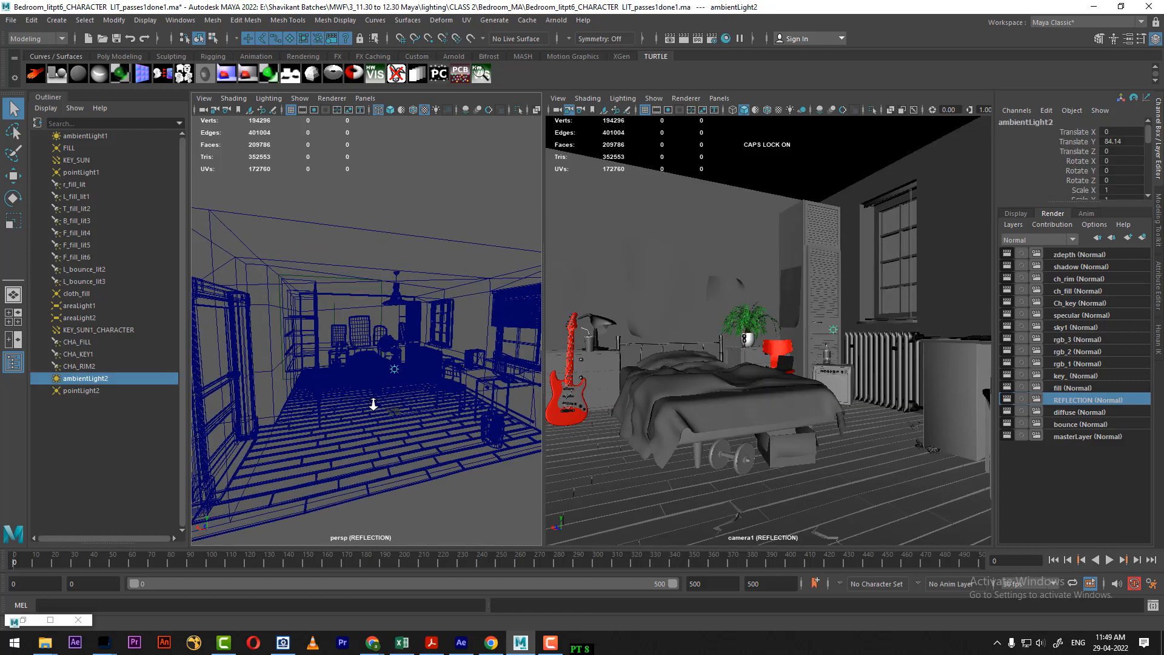
scroll(373, 405, up, 1)
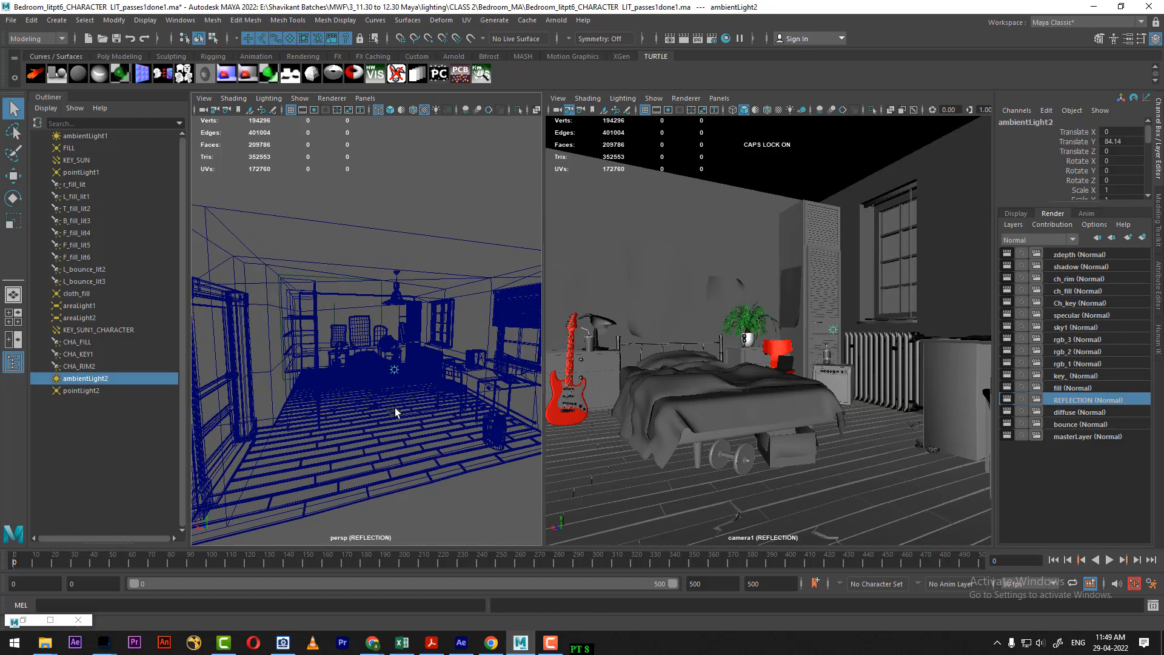
right_click(1125, 399)
click(1112, 450)
click(933, 275)
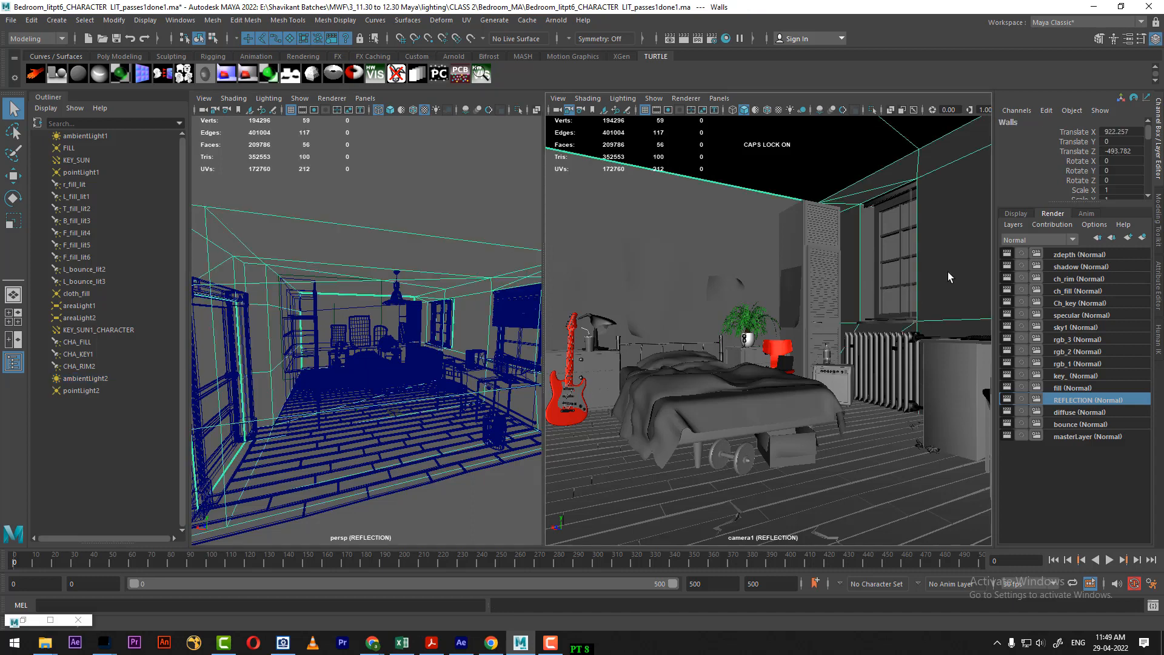
Render the REFLECTION layer through camera1, examine the reflections around the radiator and floor, and minimize the render window
click(683, 39)
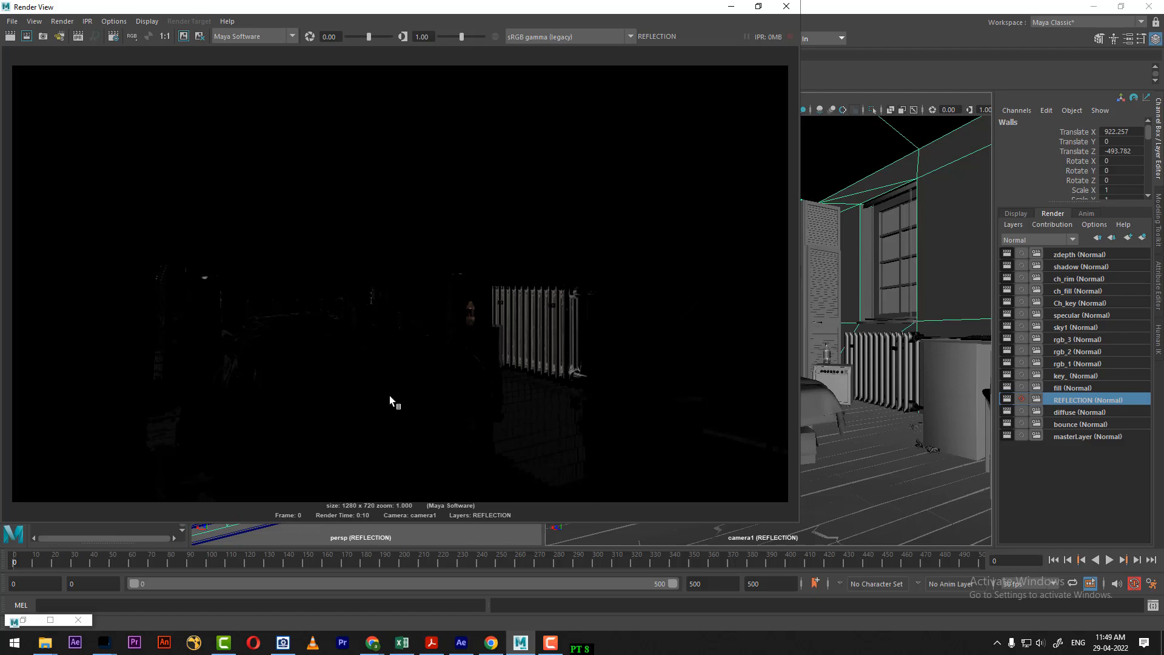
scroll(543, 456, up, 5)
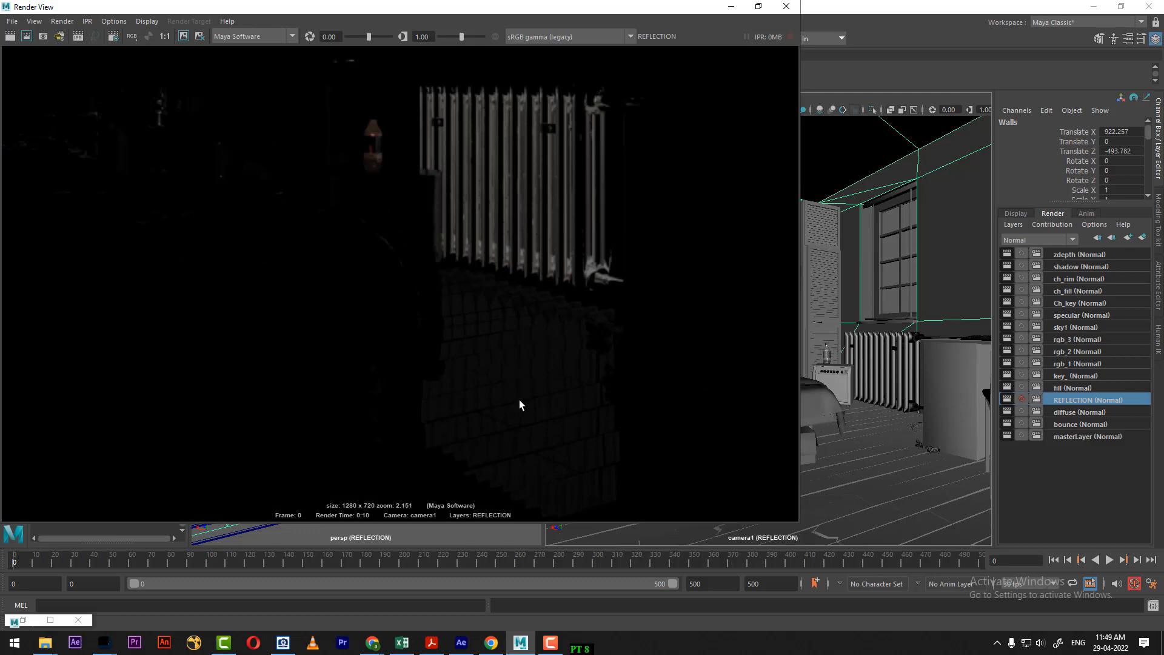
scroll(519, 399, down, 4)
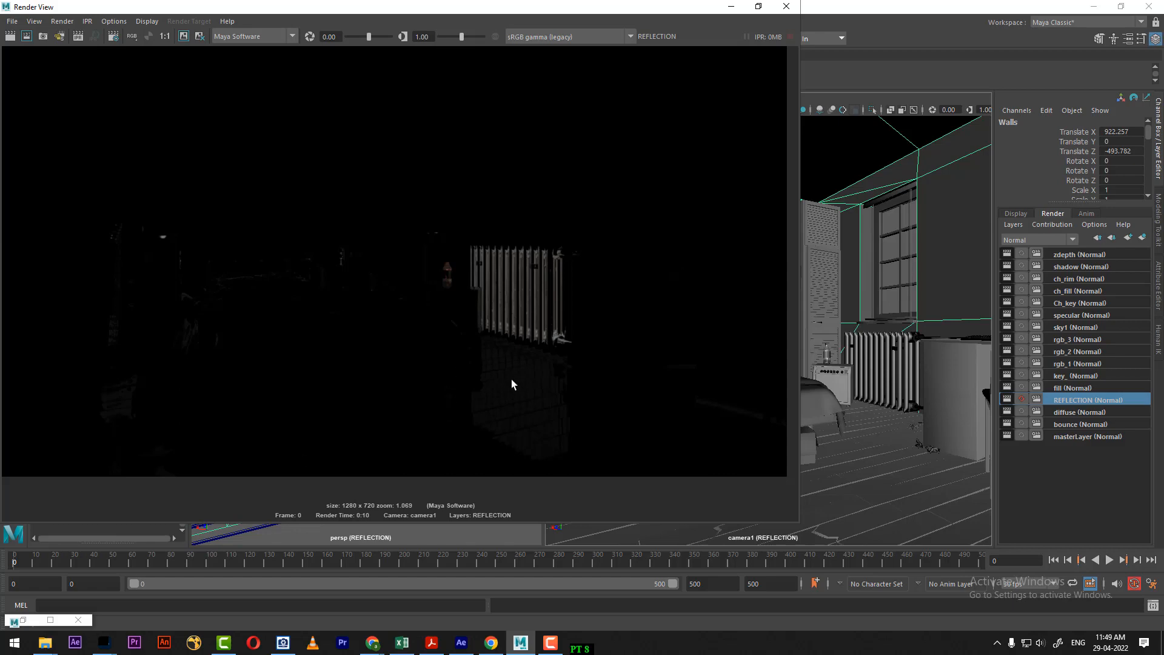
click(733, 8)
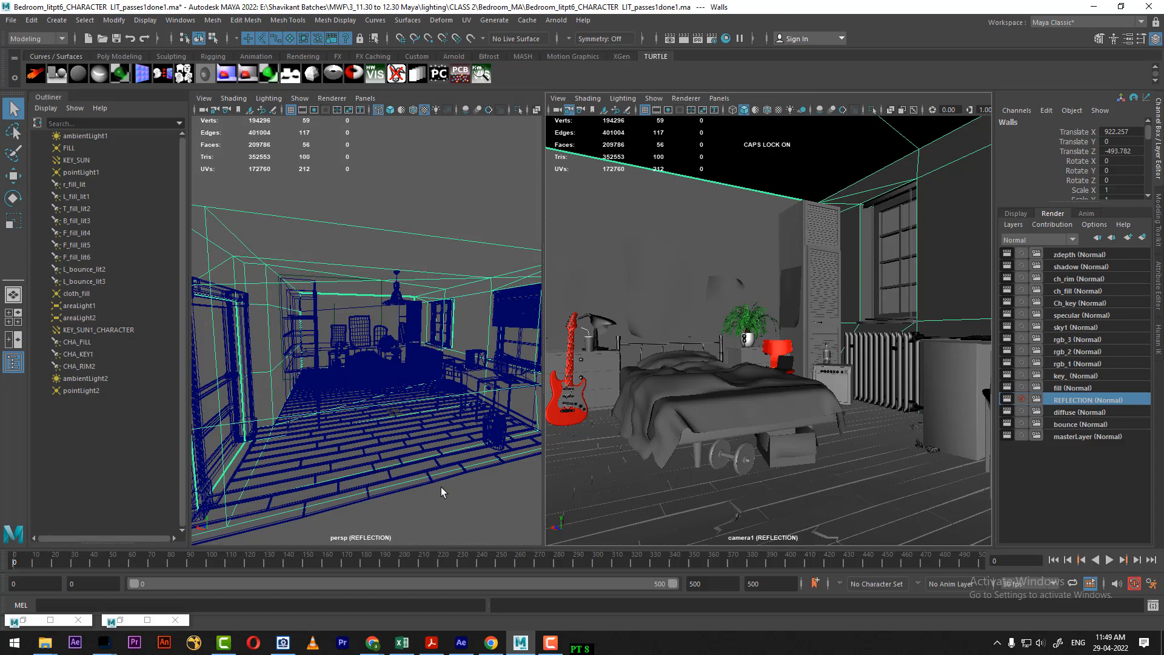
Select the bedroom floor, and locate the chrome ball image in the CLASS 2\Bedroom_MA folder in File Explorer
scroll(439, 488, up, 3)
click(388, 456)
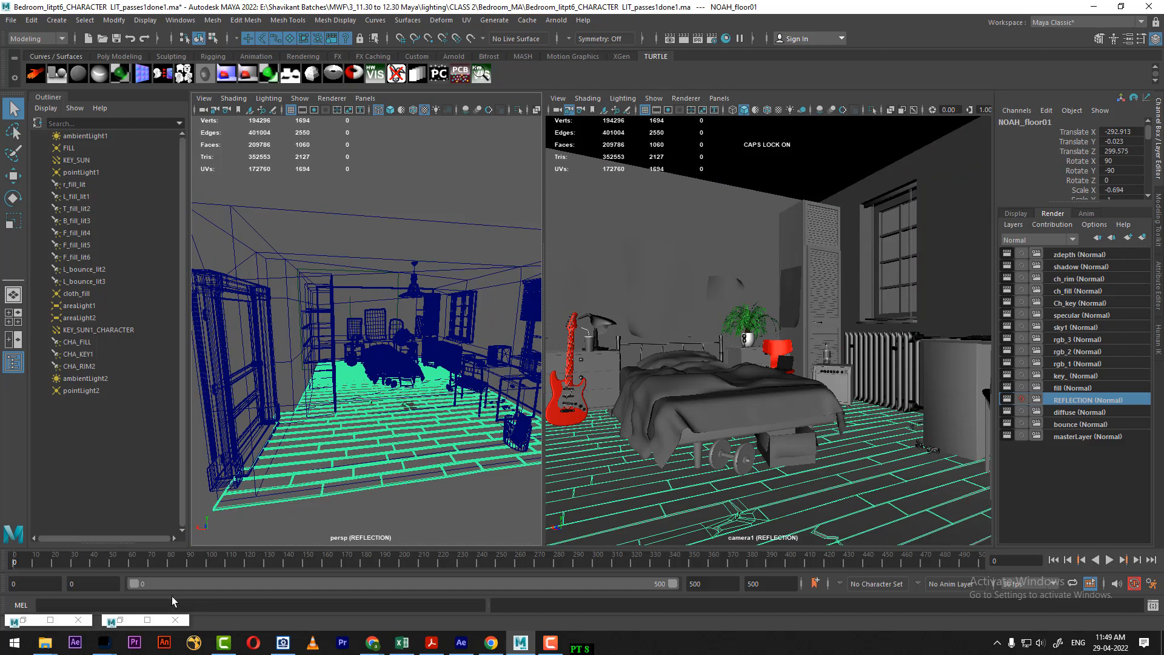
click(45, 643)
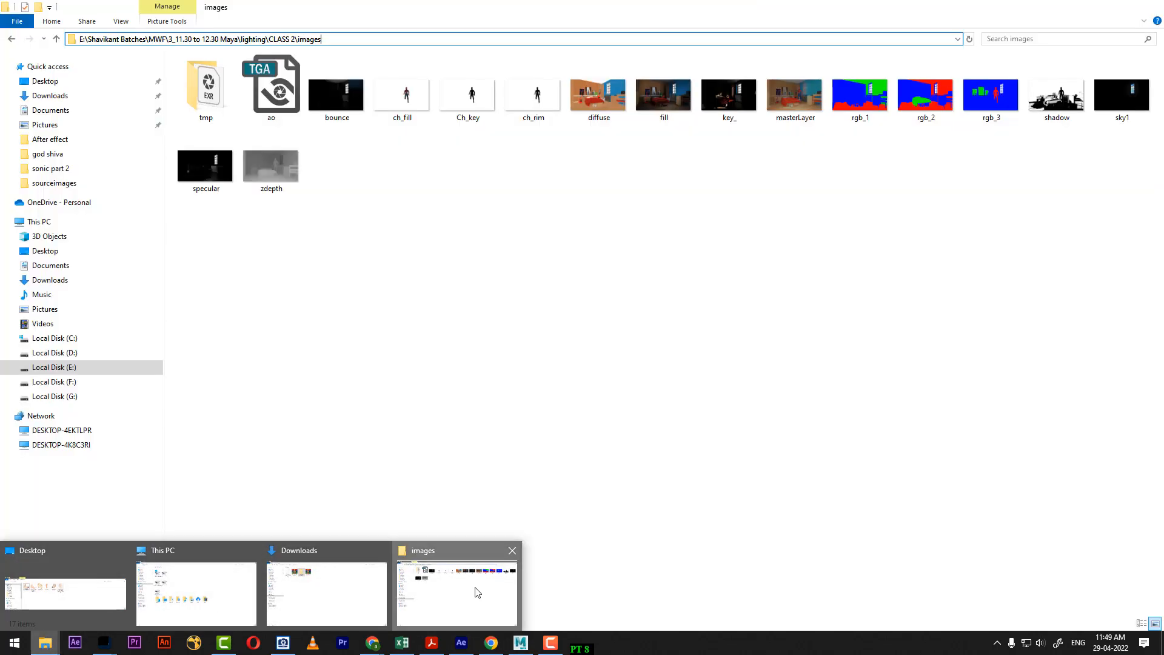
click(477, 593)
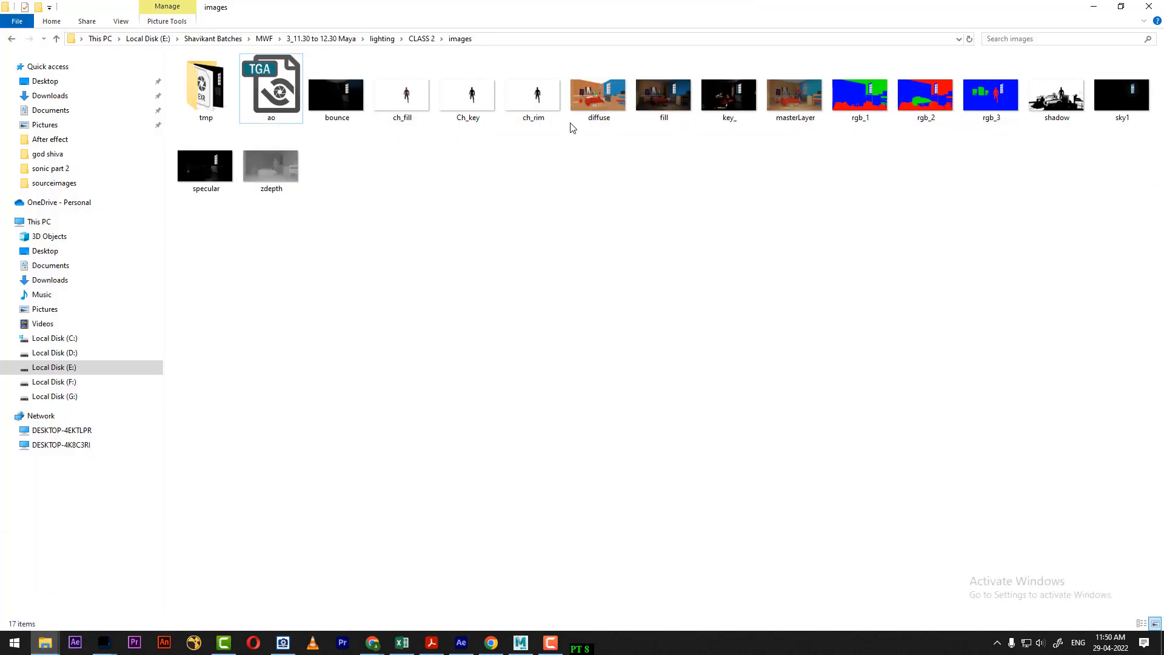
click(426, 38)
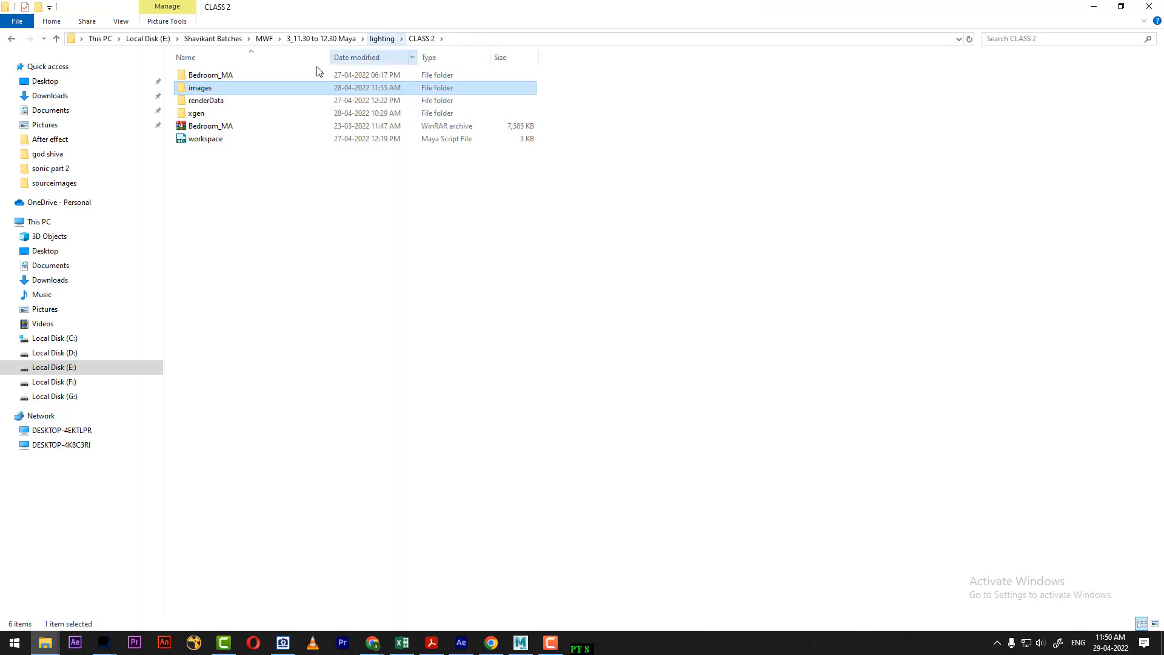
double_click(261, 75)
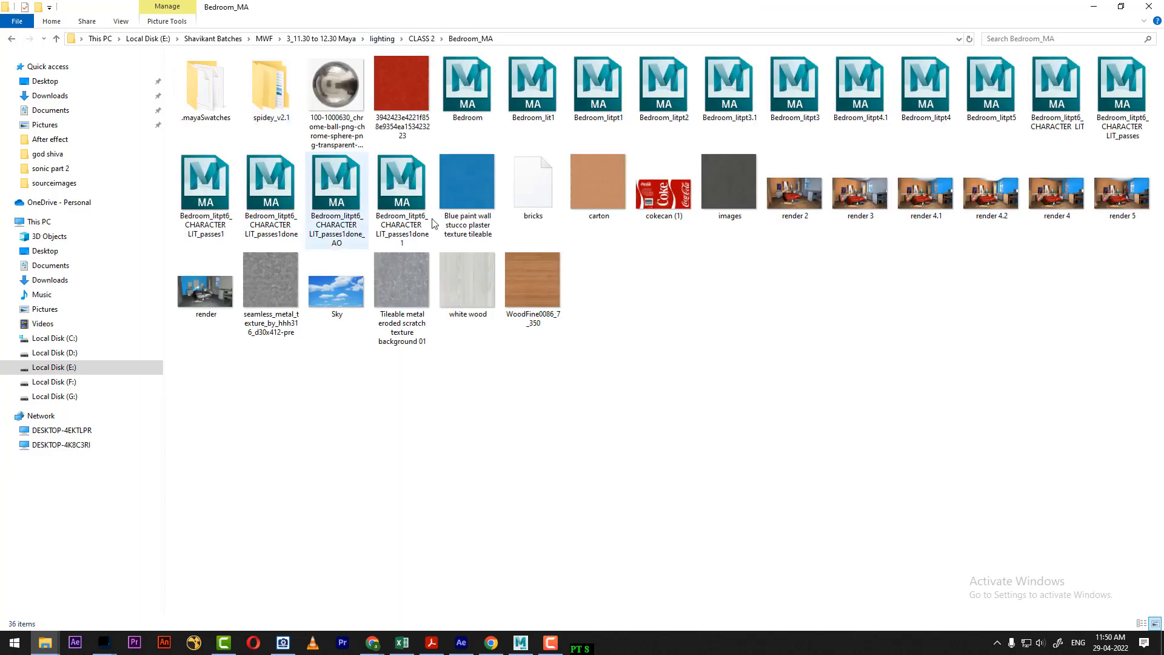
click(345, 97)
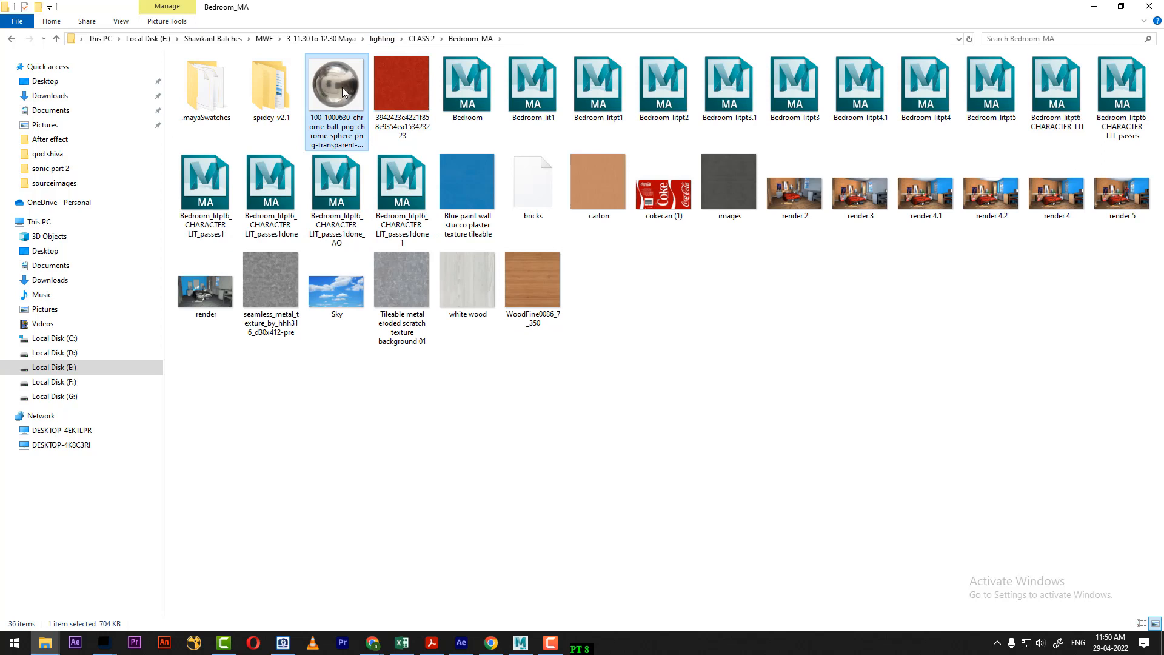
click(571, 39)
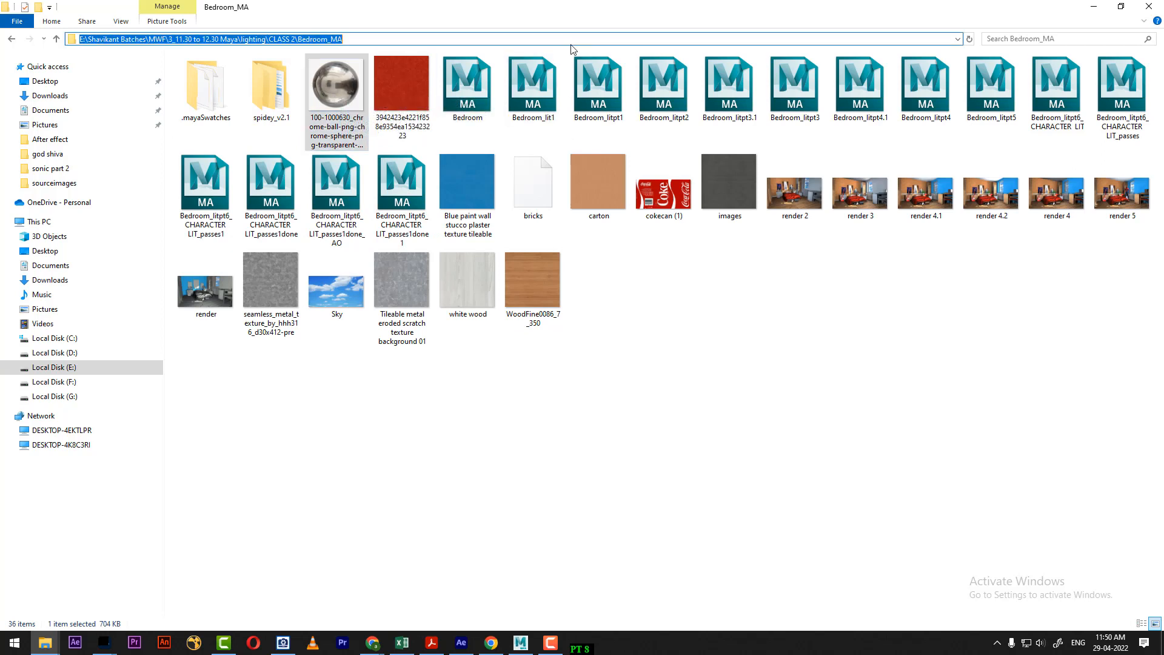
click(583, 564)
Switch back to Maya and assign a new Blinn material to the selected floor
click(520, 642)
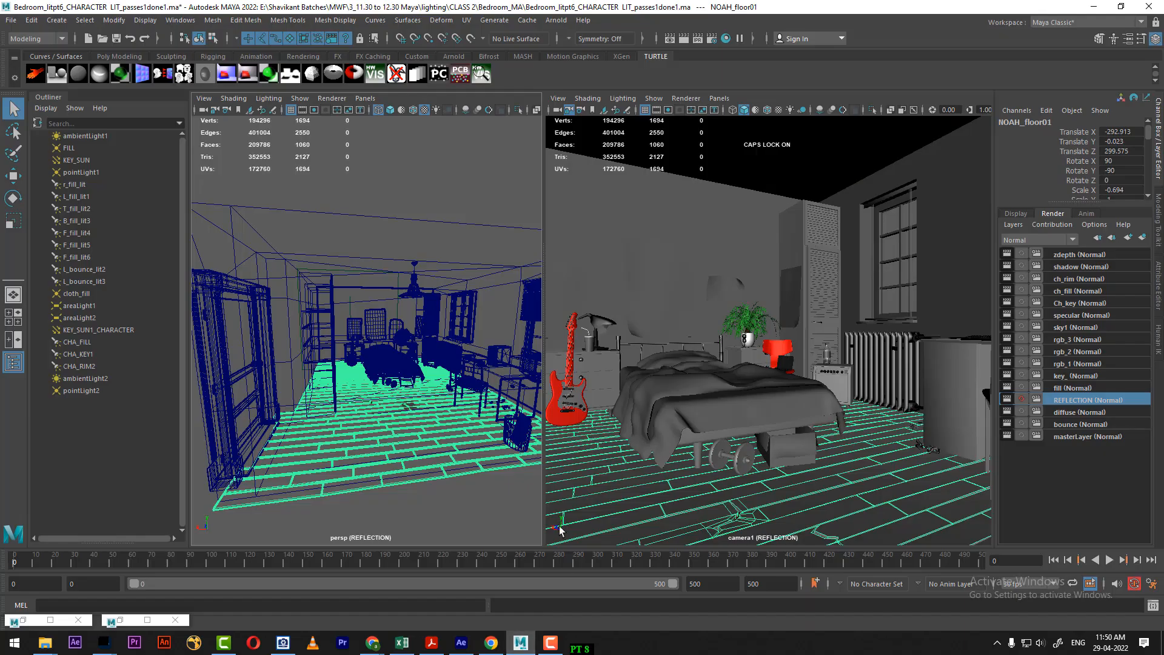
right_click(367, 418)
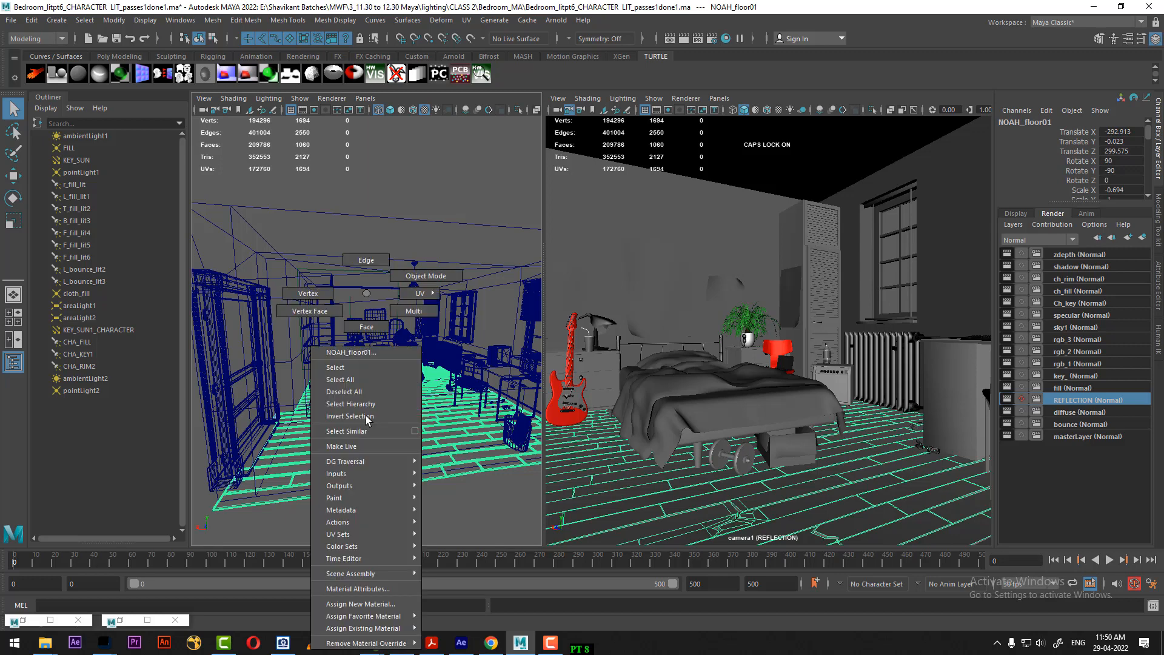
mouse_move(399, 616)
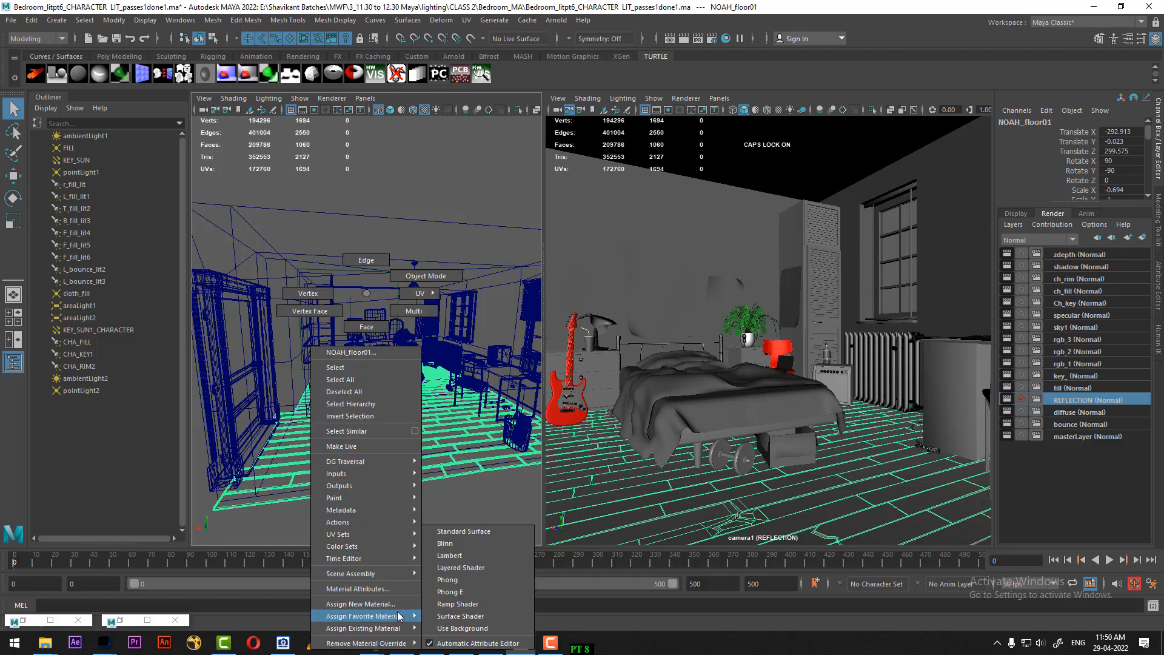
click(468, 546)
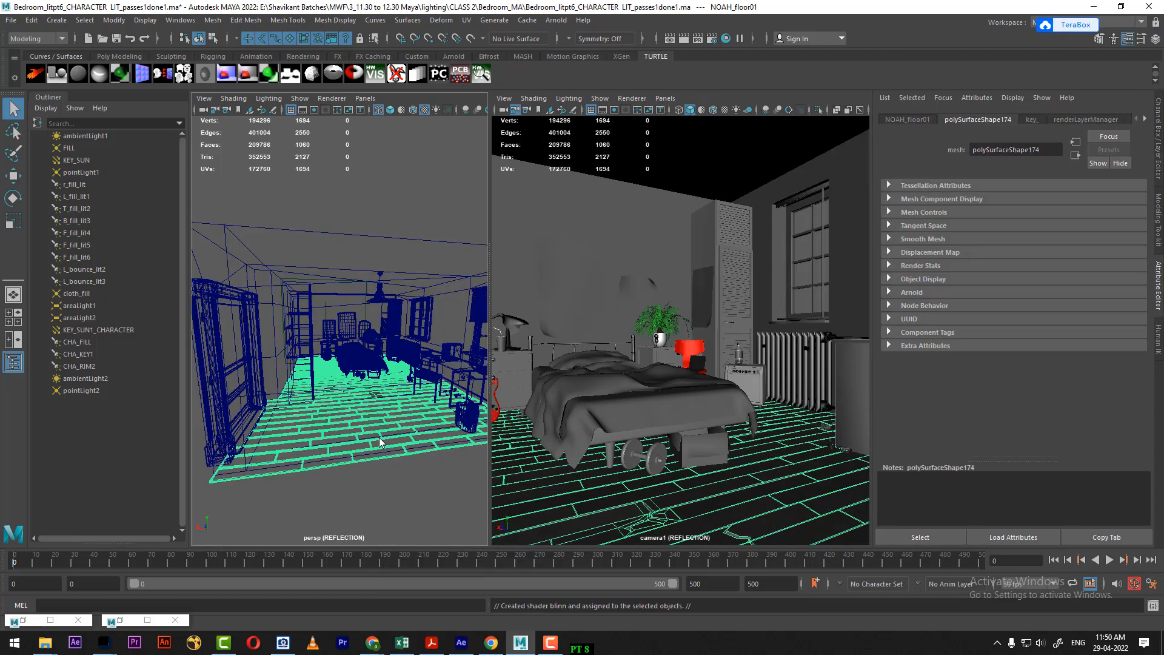
Open the floor's material attributes and rename its Blinn material REF
right_click(381, 442)
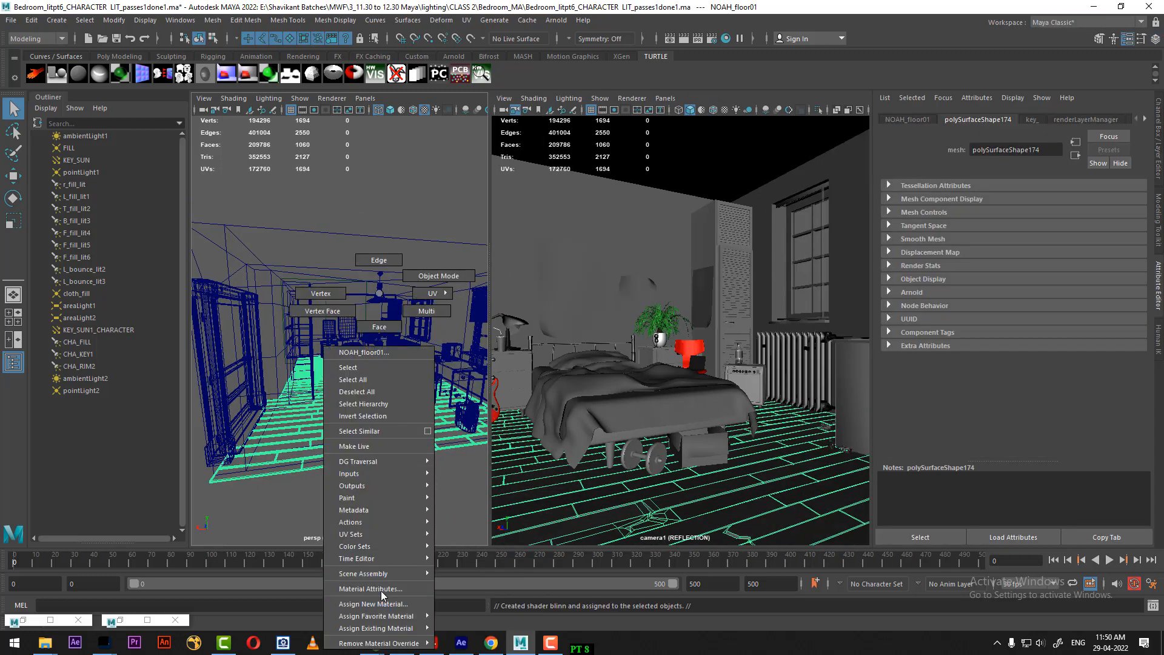
click(384, 589)
double_click(1020, 153)
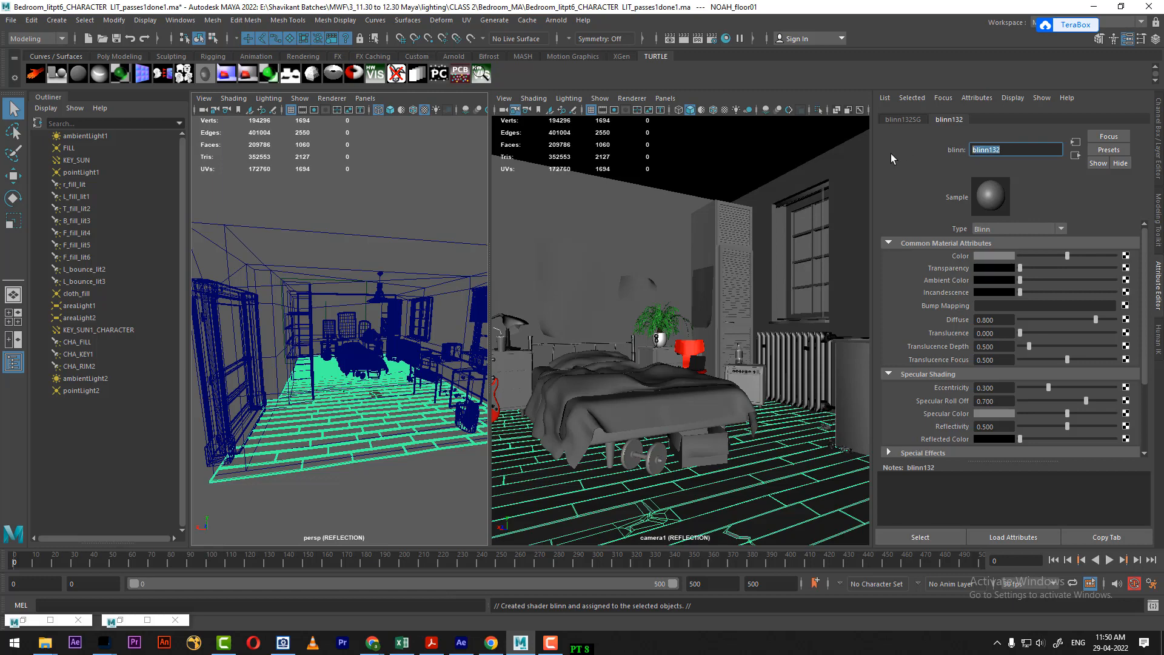
text(REF)
key(Return)
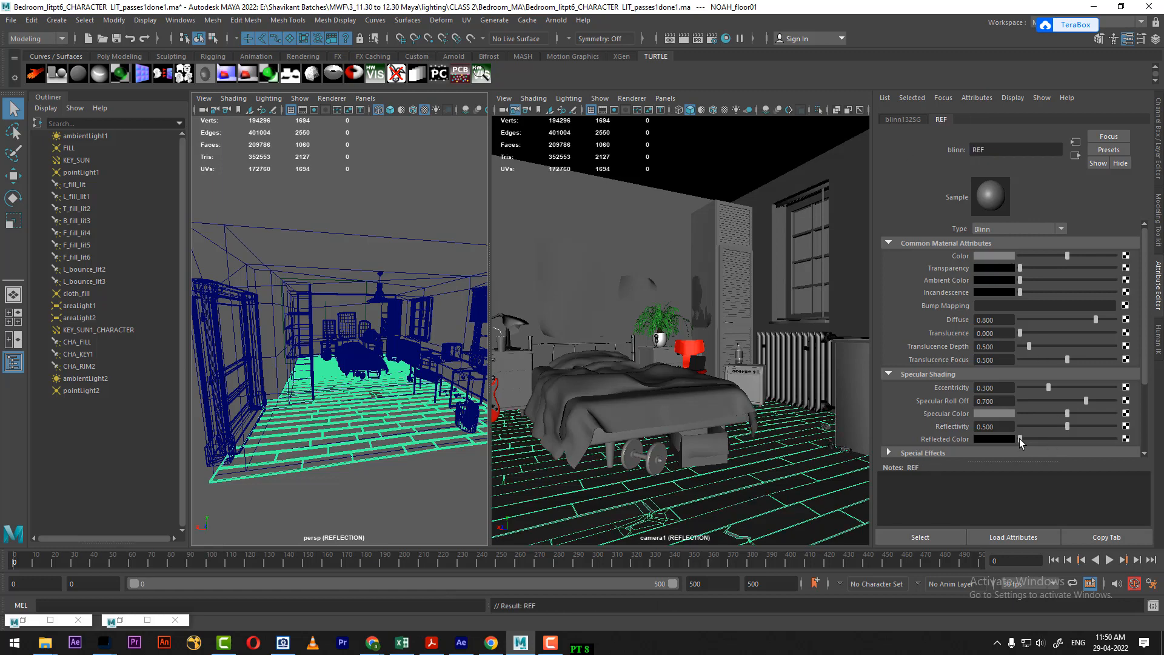
Give REF a white reflected color and a reflectivity of 1.000, and map an Env Ball texture to the reflected color
drag(1028, 438, 1145, 444)
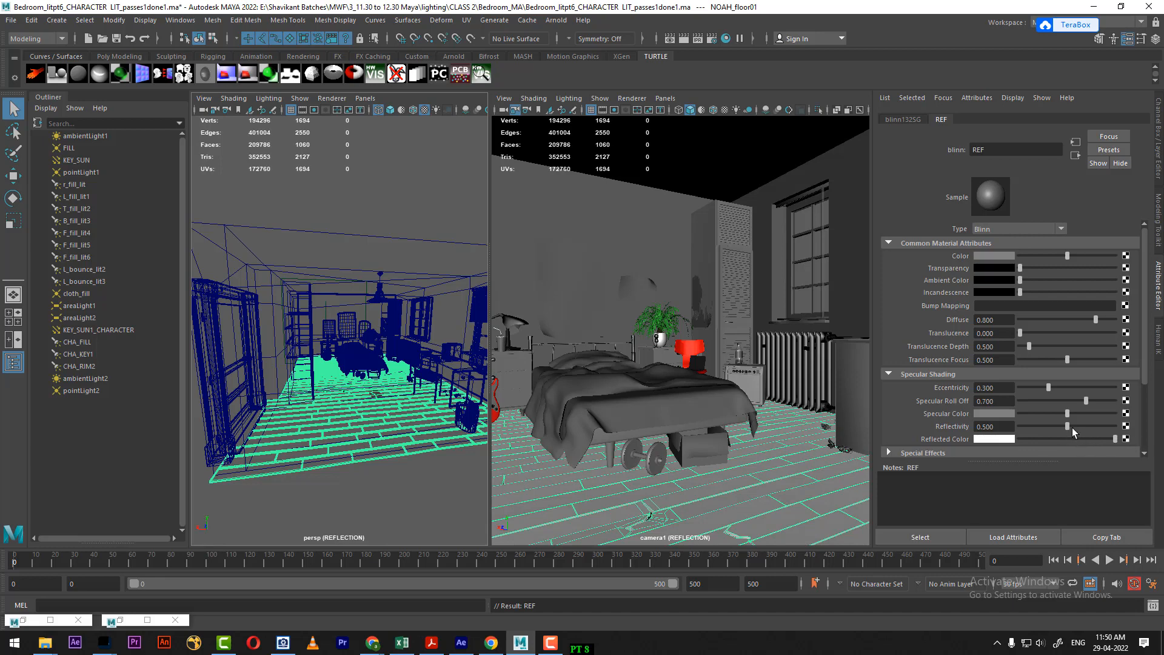
drag(1068, 427, 1146, 430)
click(1126, 439)
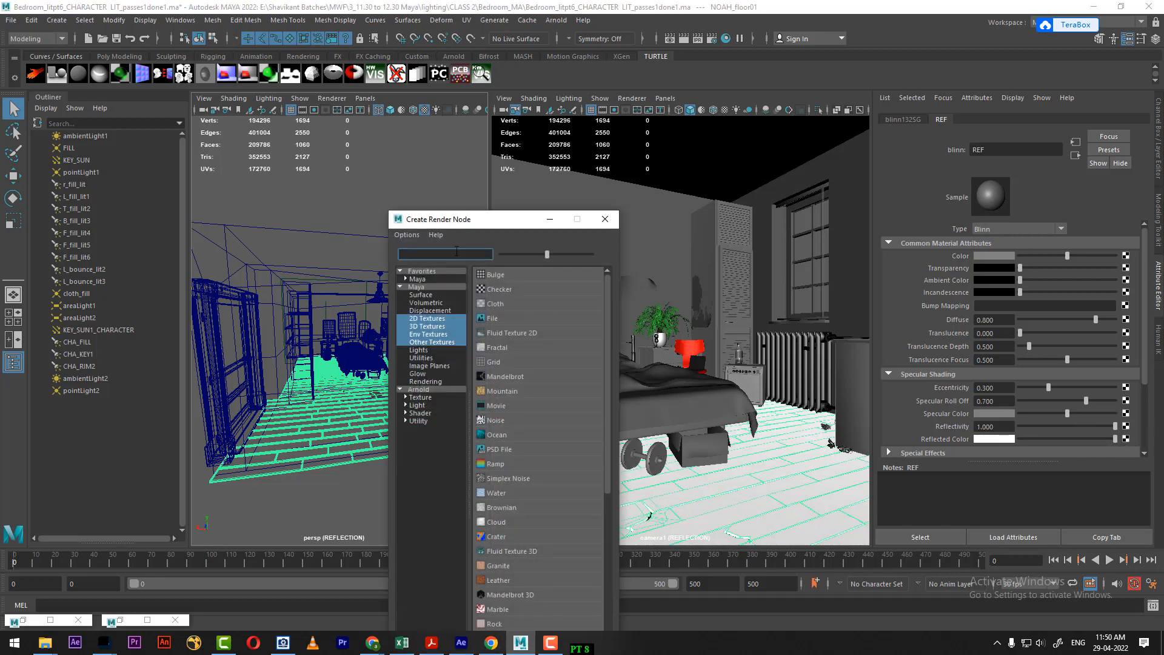
text(EN)
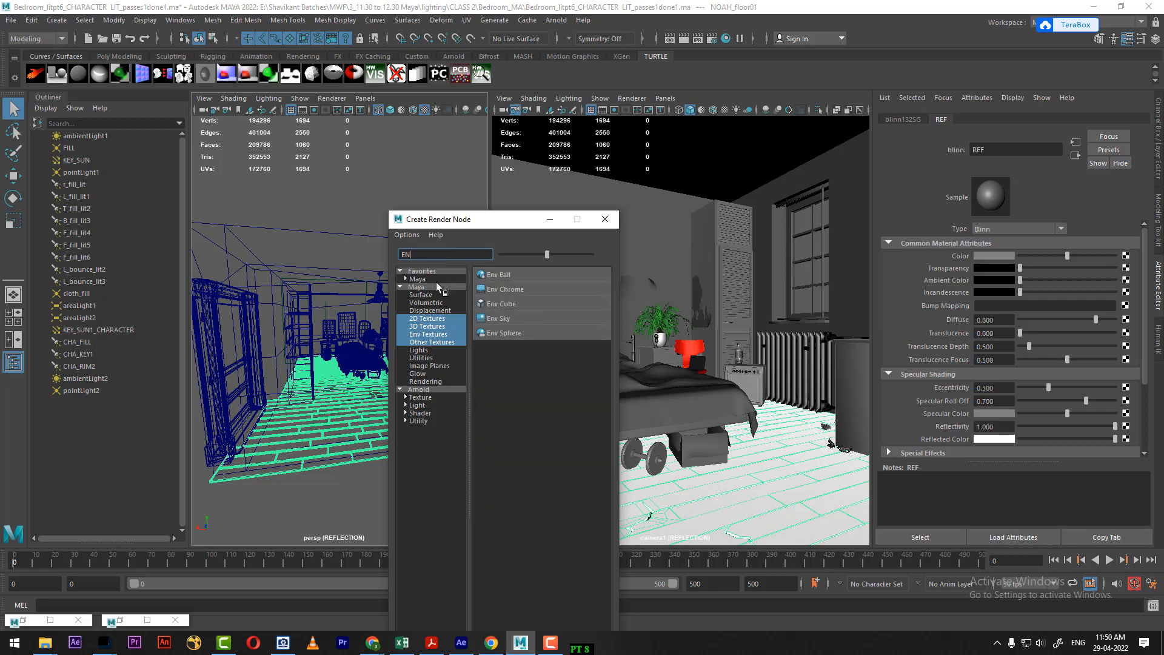
click(519, 274)
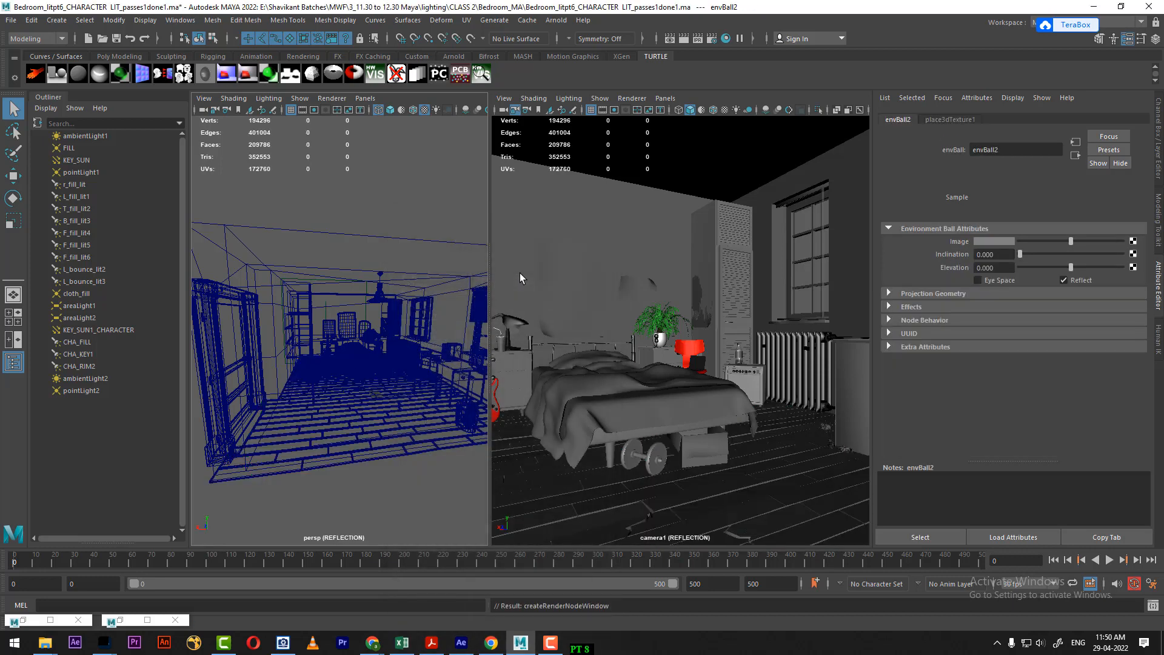
Map a 2D File texture to the Image attribute of the Env Ball
click(1133, 242)
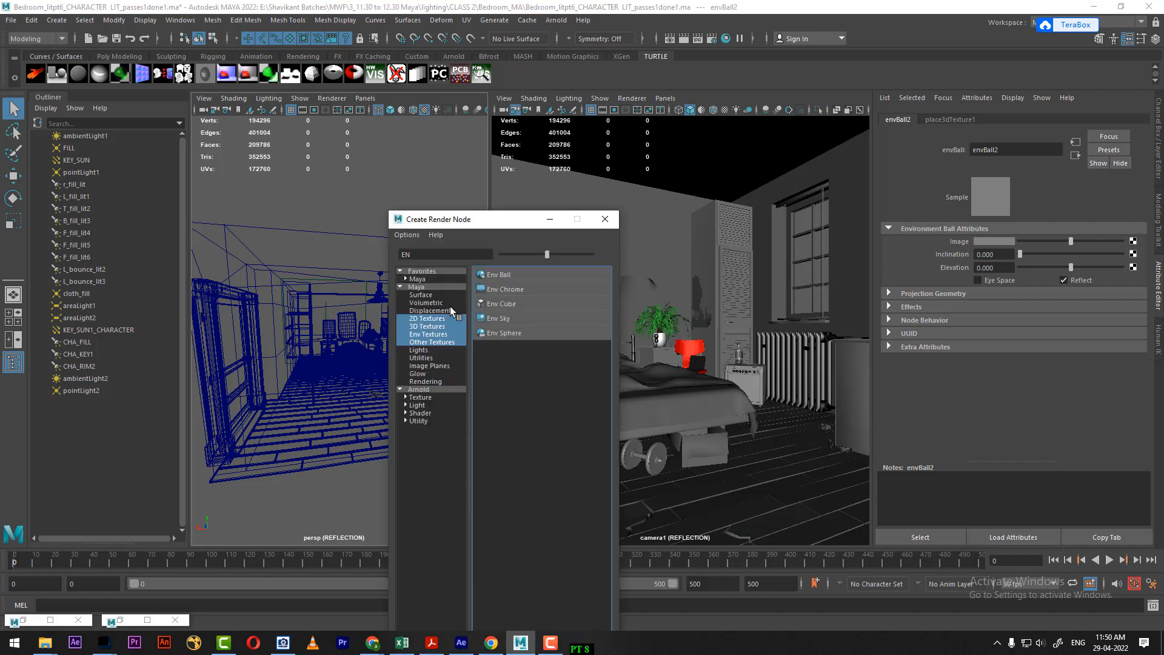
click(417, 287)
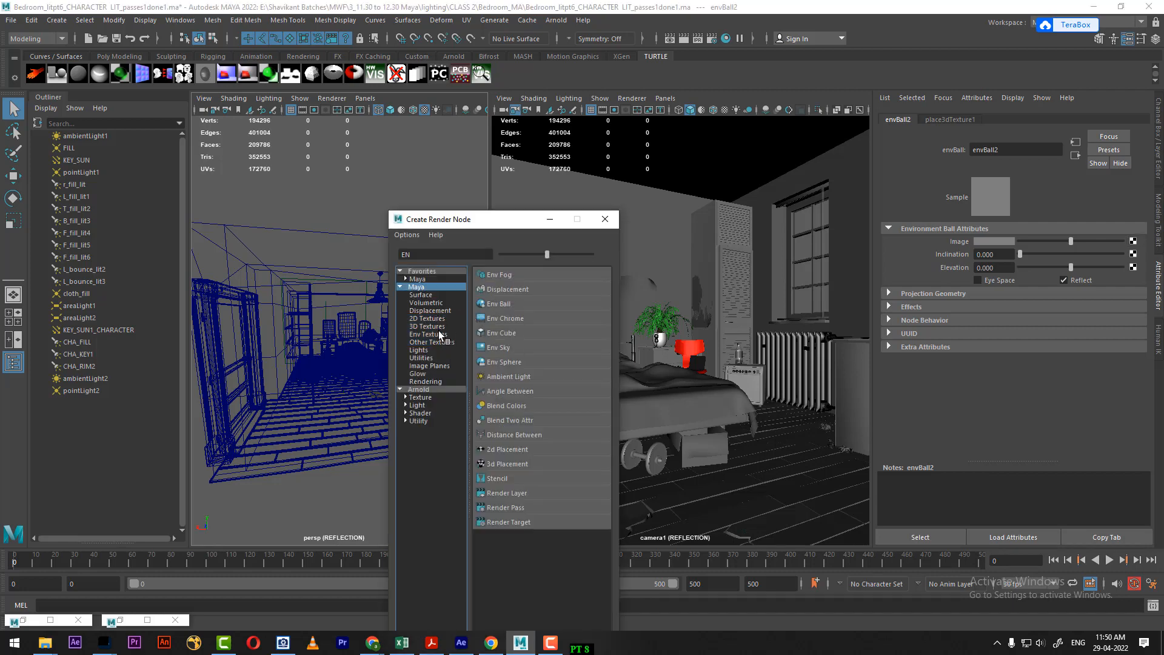
click(426, 319)
click(418, 255)
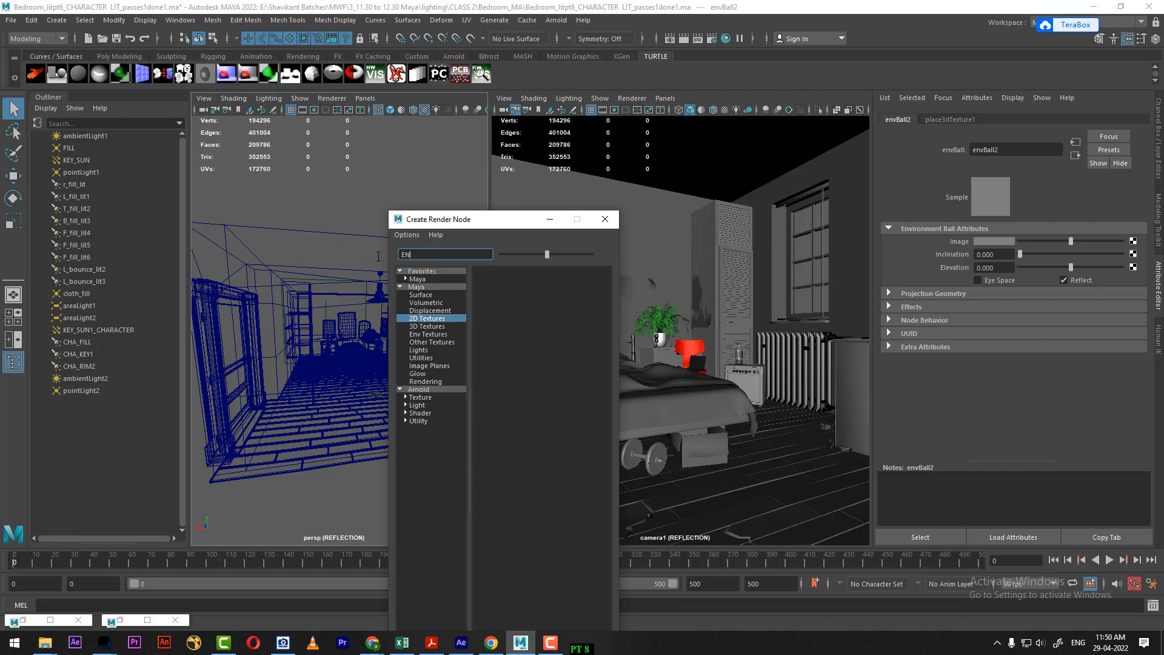
key(BackSpace)
key(BackSpace)
click(493, 319)
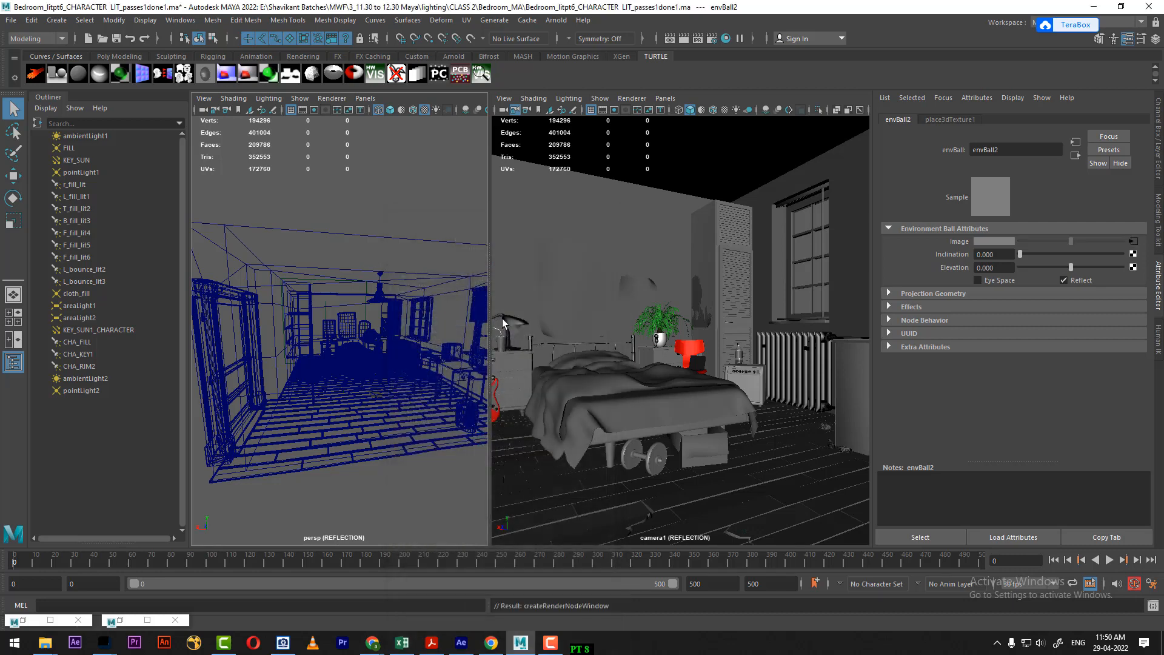
click(1129, 285)
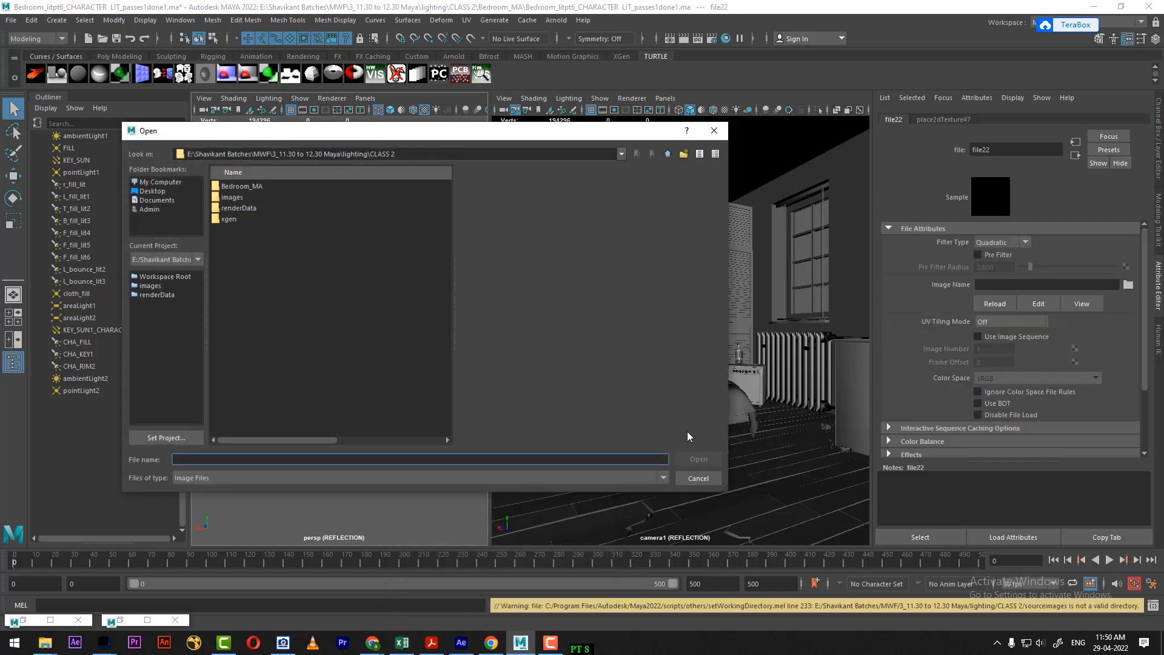
key(Down)
key(Return)
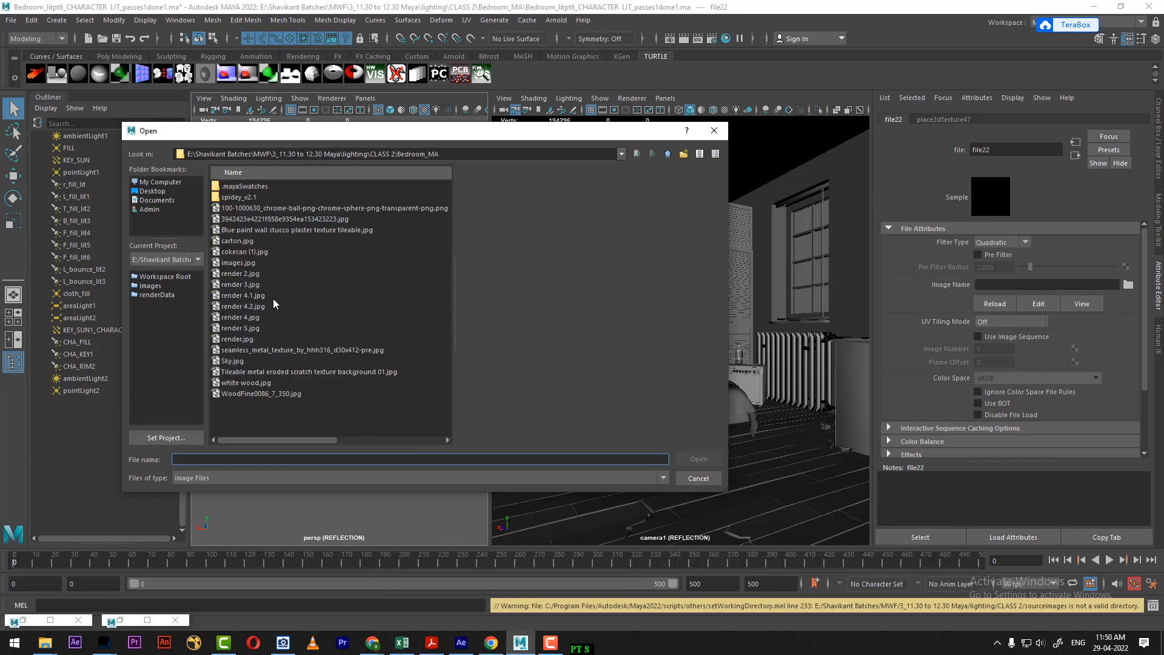
click(253, 397)
key(Up)
key(Up)
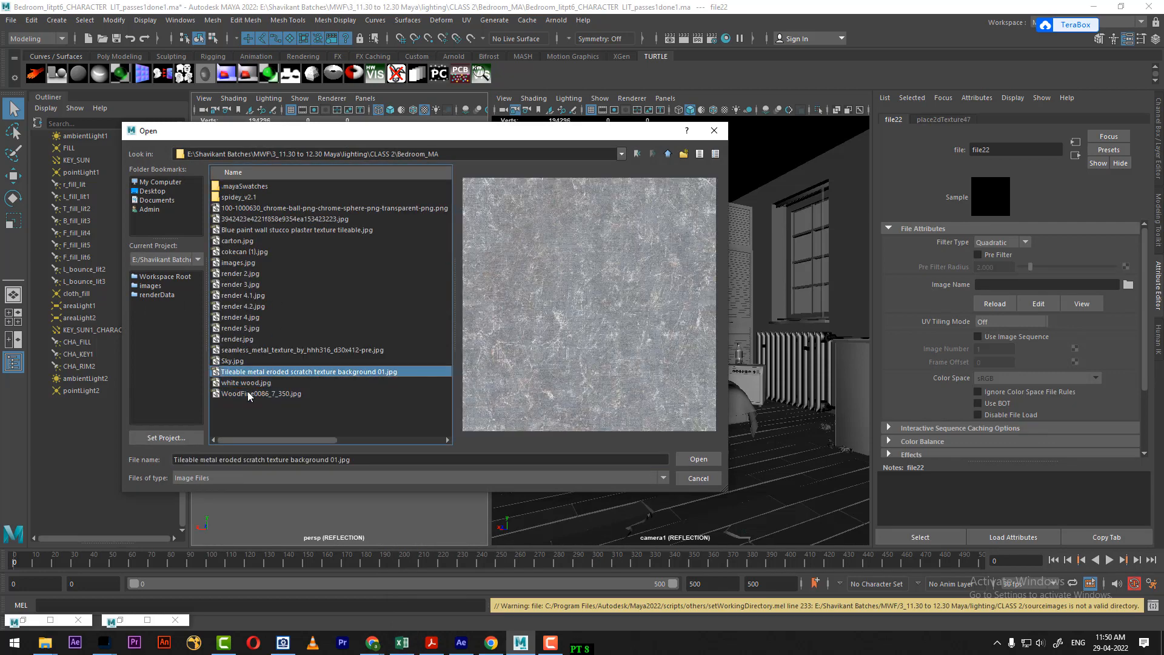
key(Up)
key(Up)
key(Up)
key(Up)
key(Up)
key(Up)
key(Up)
key(Up)
key(Up)
key(Up)
key(Up)
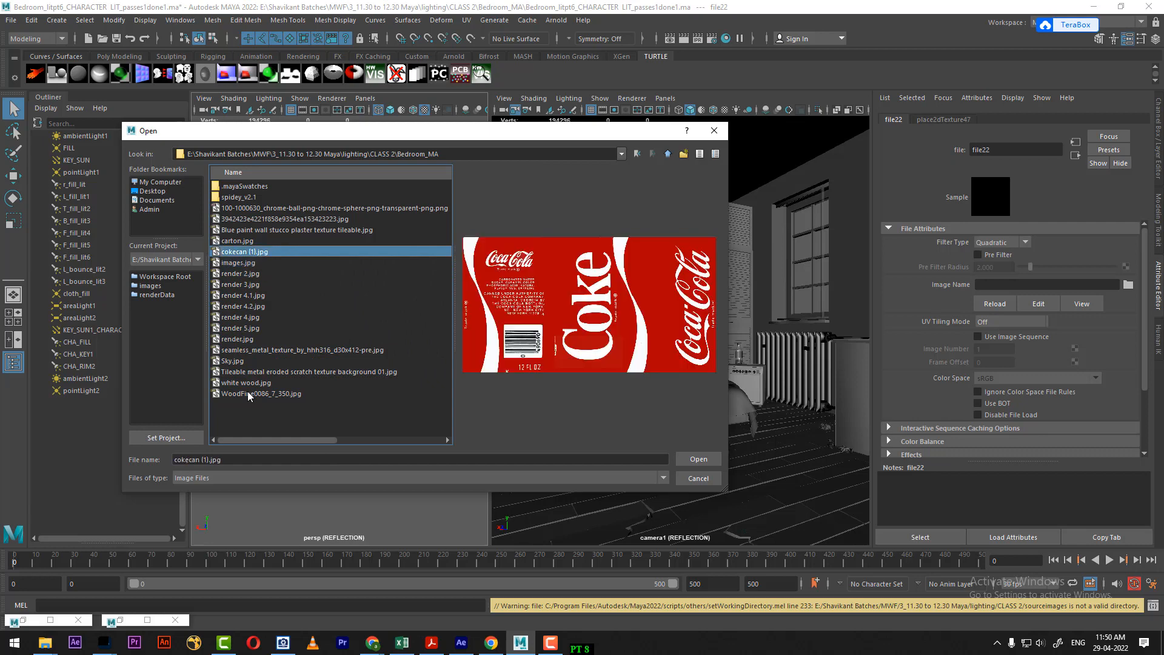
key(Up)
key(Up)
key(Up)
key(Up)
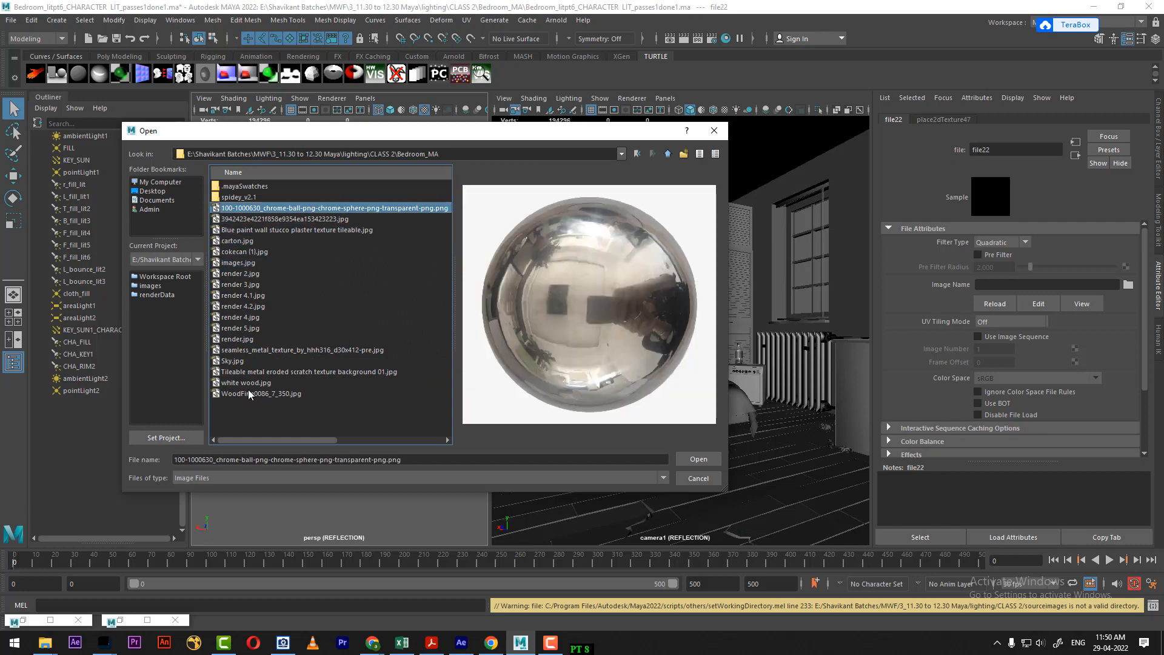
key(Return)
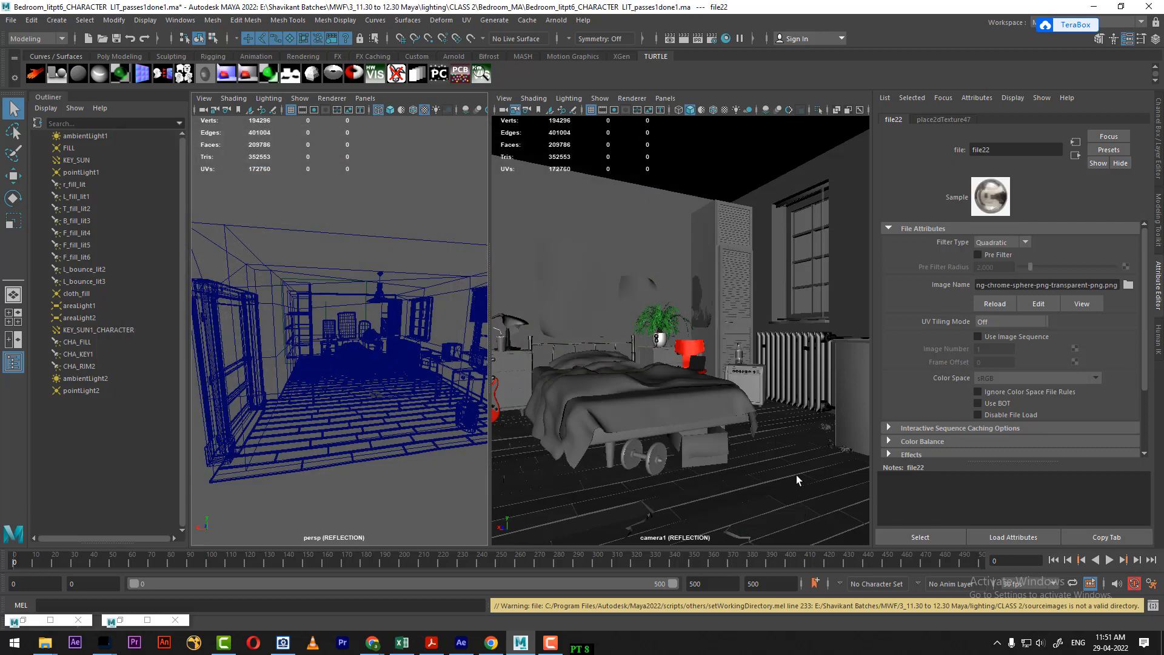
Set the floor's REF material to a black color and a white specular color
click(798, 418)
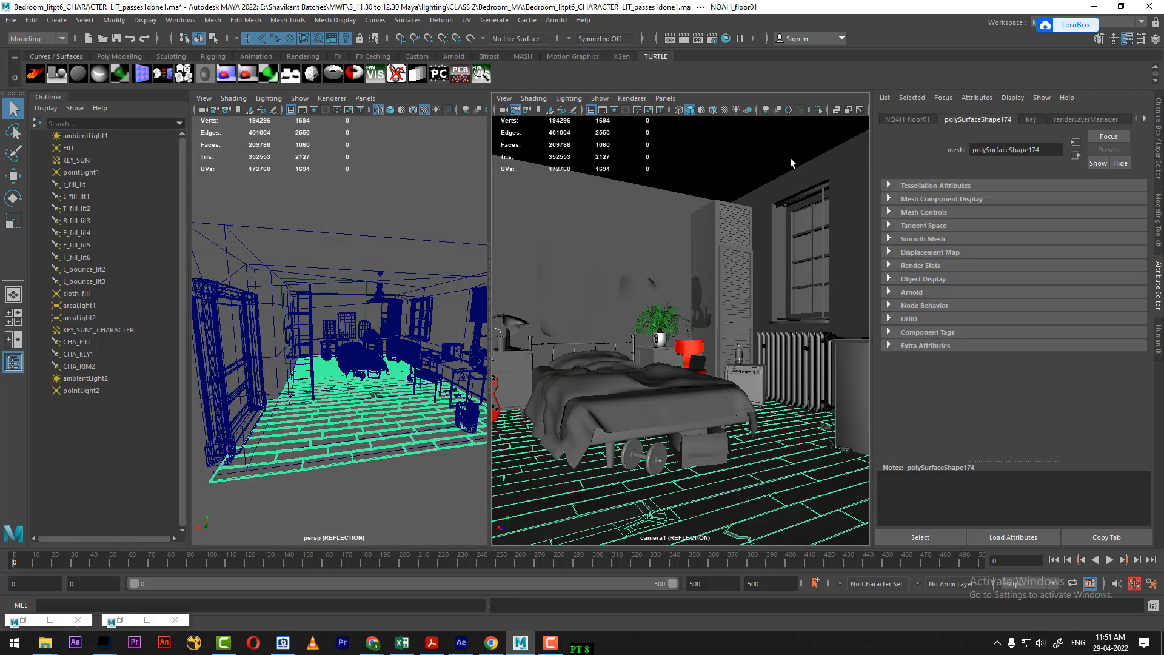
right_click(763, 461)
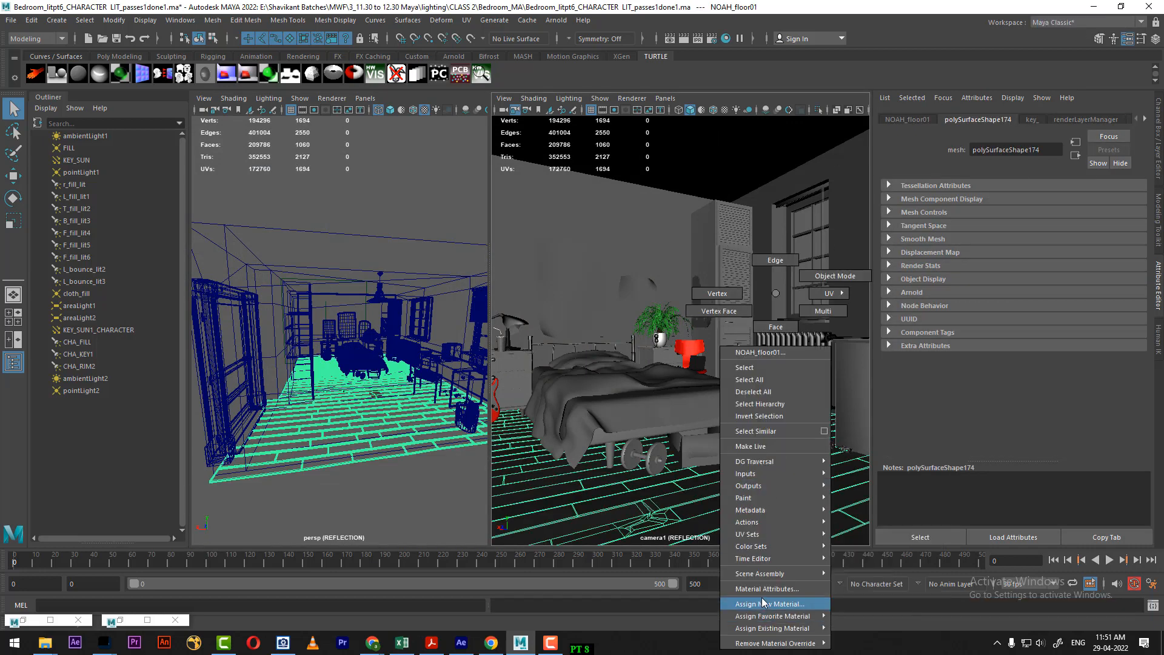
click(766, 594)
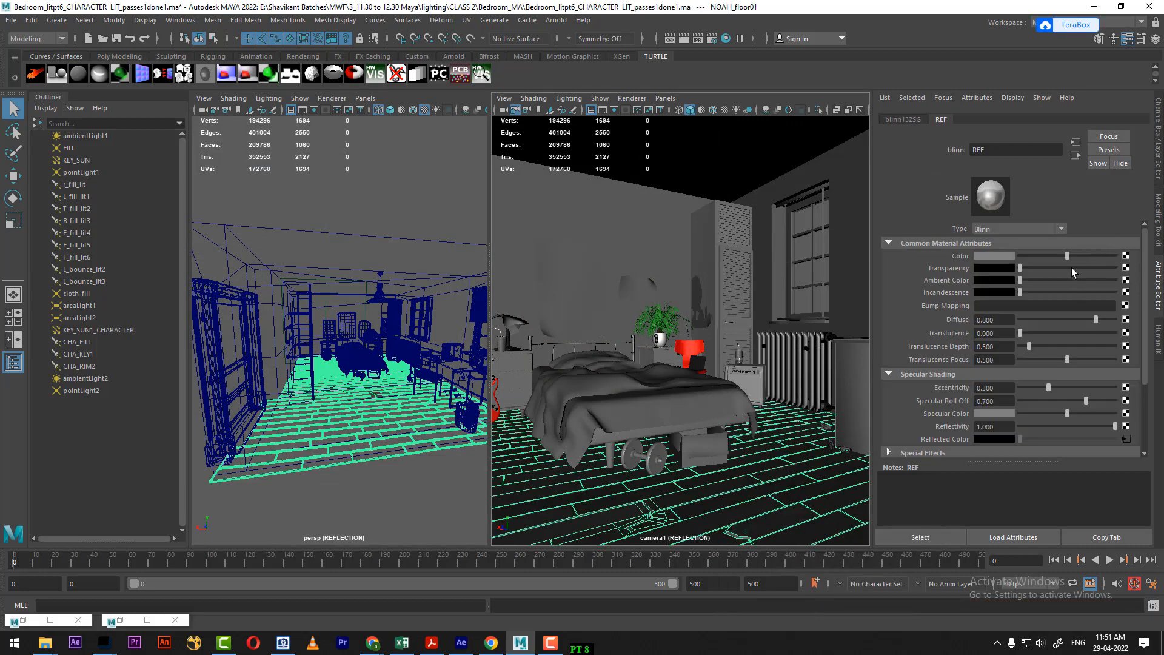
drag(1068, 256, 959, 263)
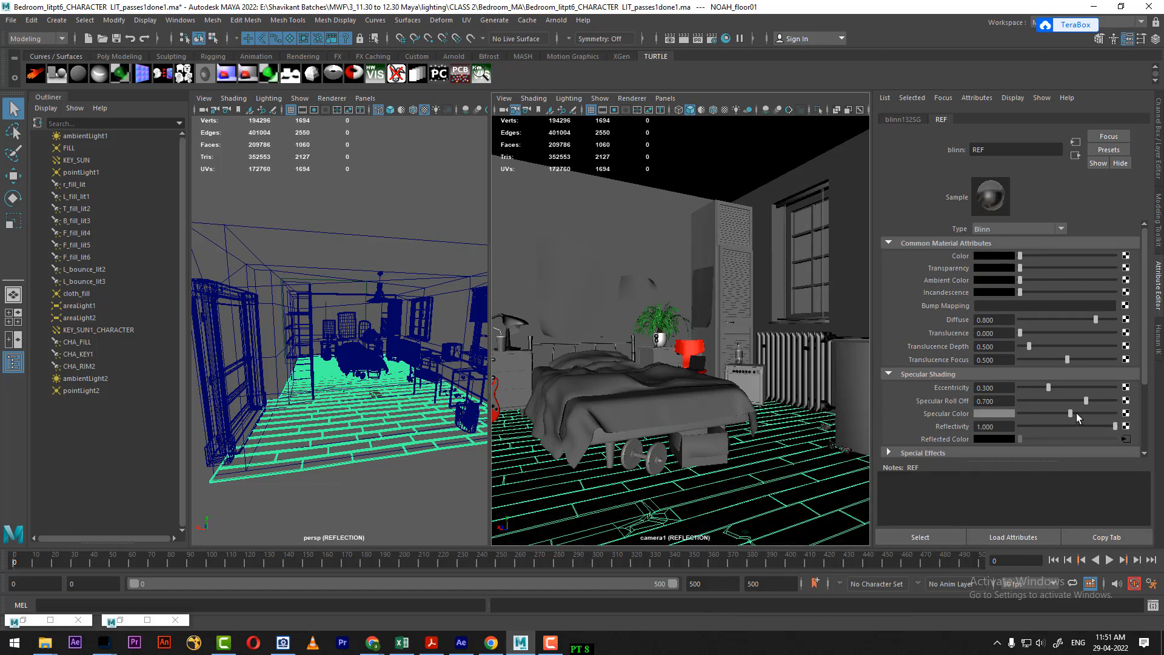
drag(1076, 413, 1128, 413)
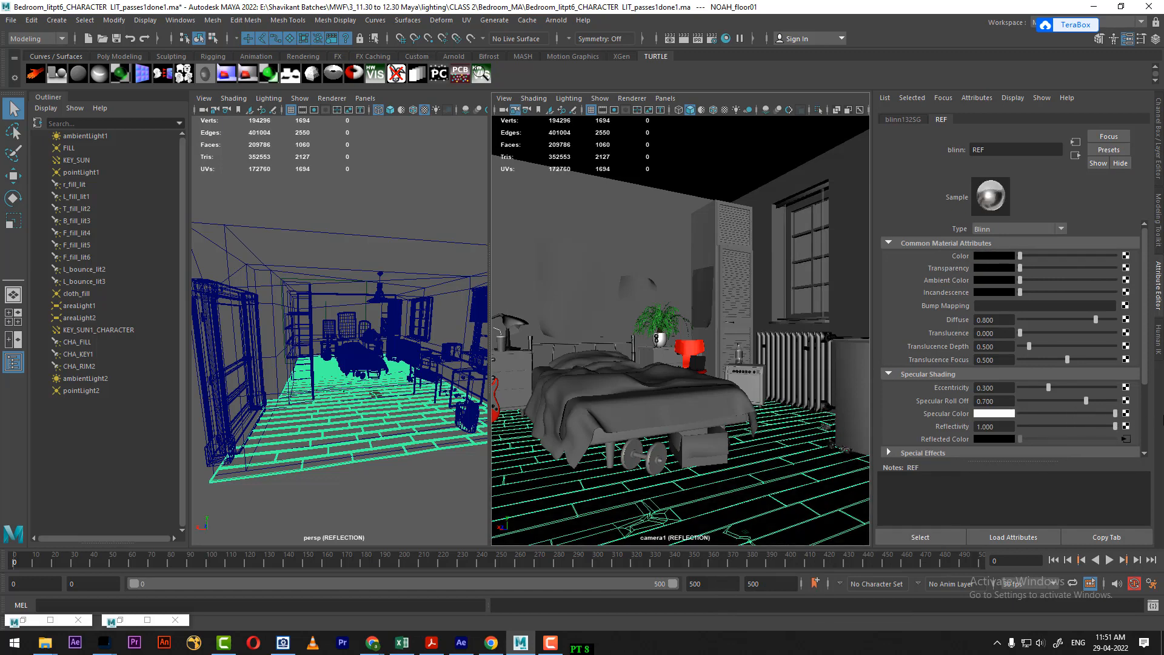
Render the REFLECTION layer from camera1 and check the render's alpha channel before returning to the color view
click(681, 40)
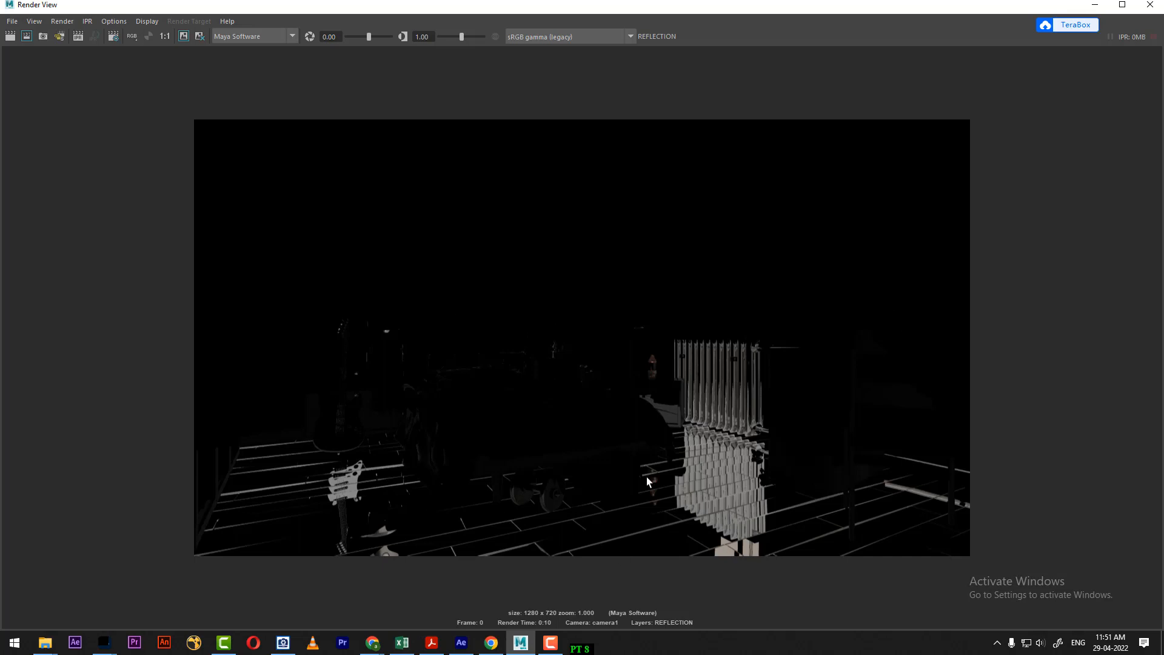
click(147, 35)
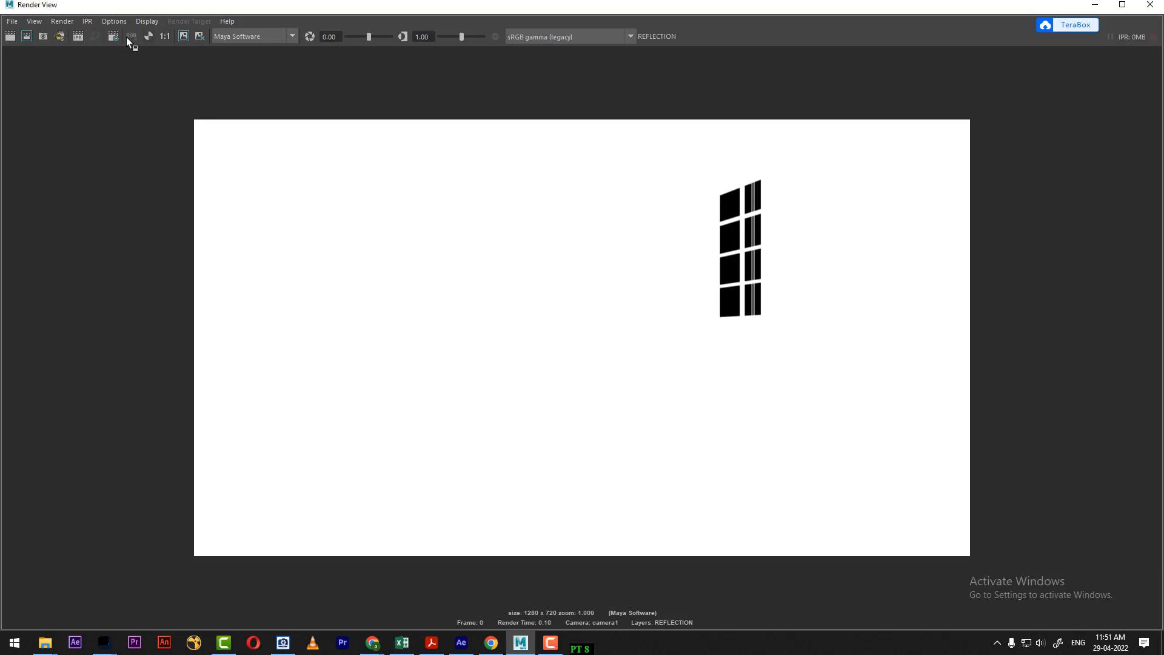
click(127, 37)
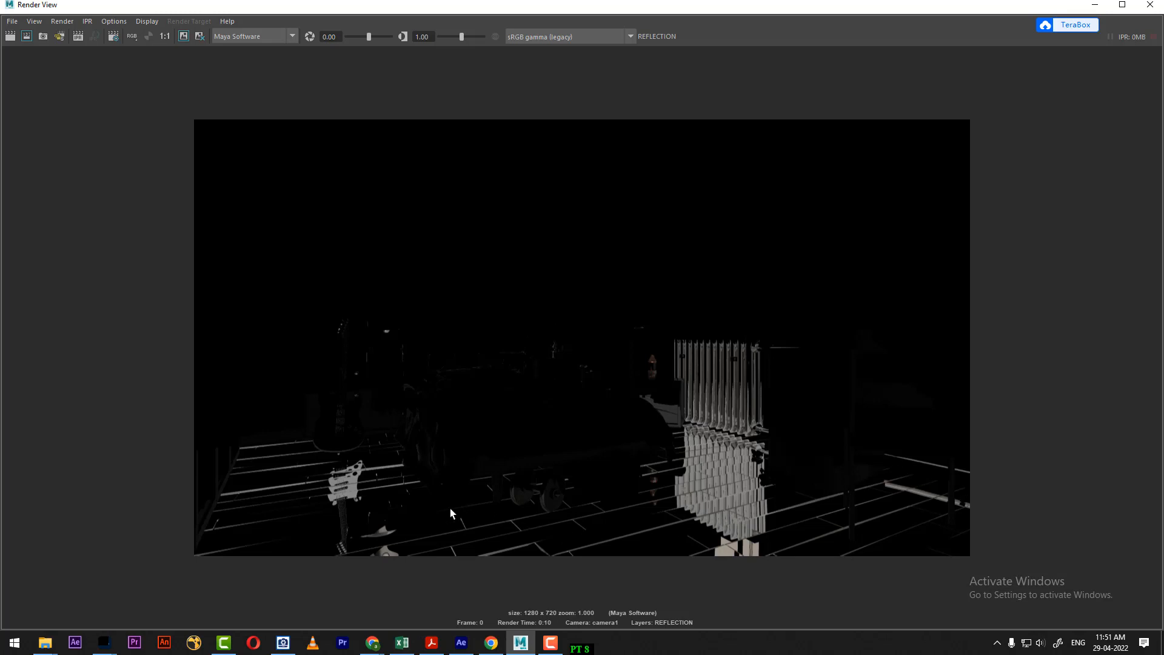
Apply the Color Managed Image - View Transform embedded save mode and open the Save Image dialog for the render
click(10, 22)
click(165, 55)
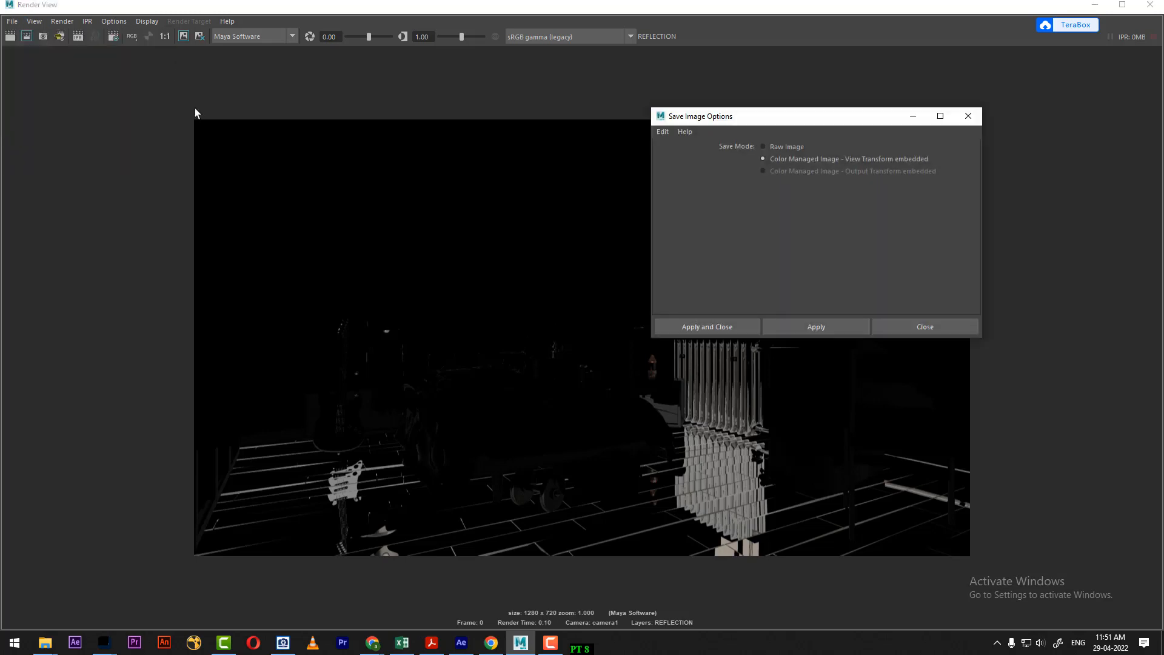
click(714, 330)
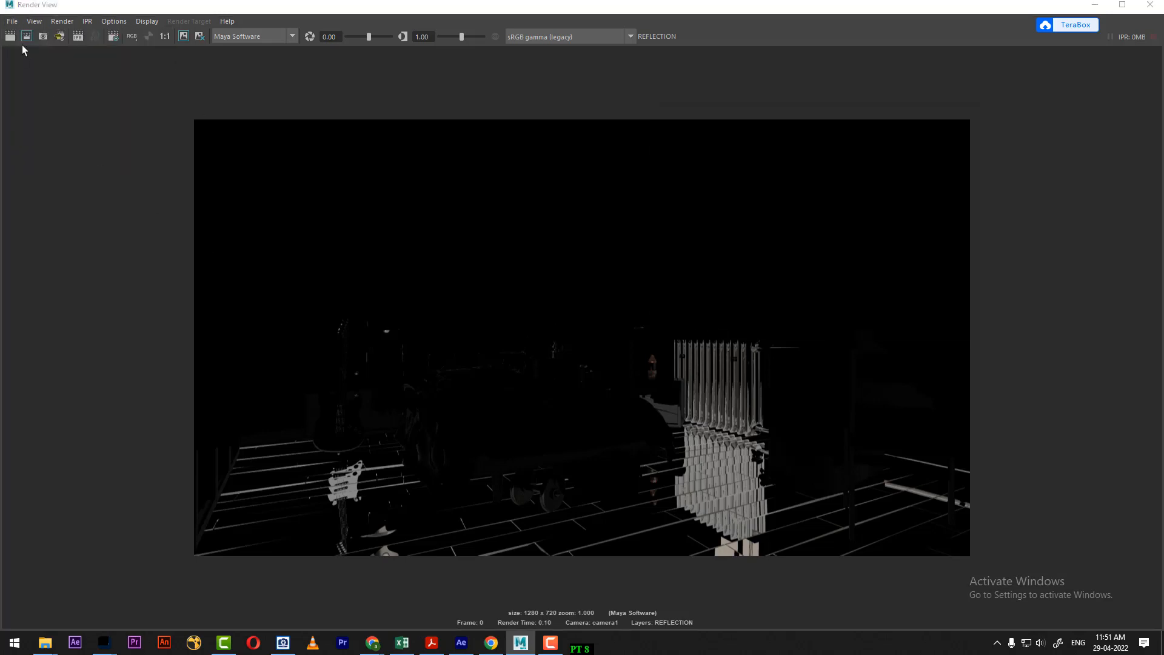
click(10, 21)
click(42, 56)
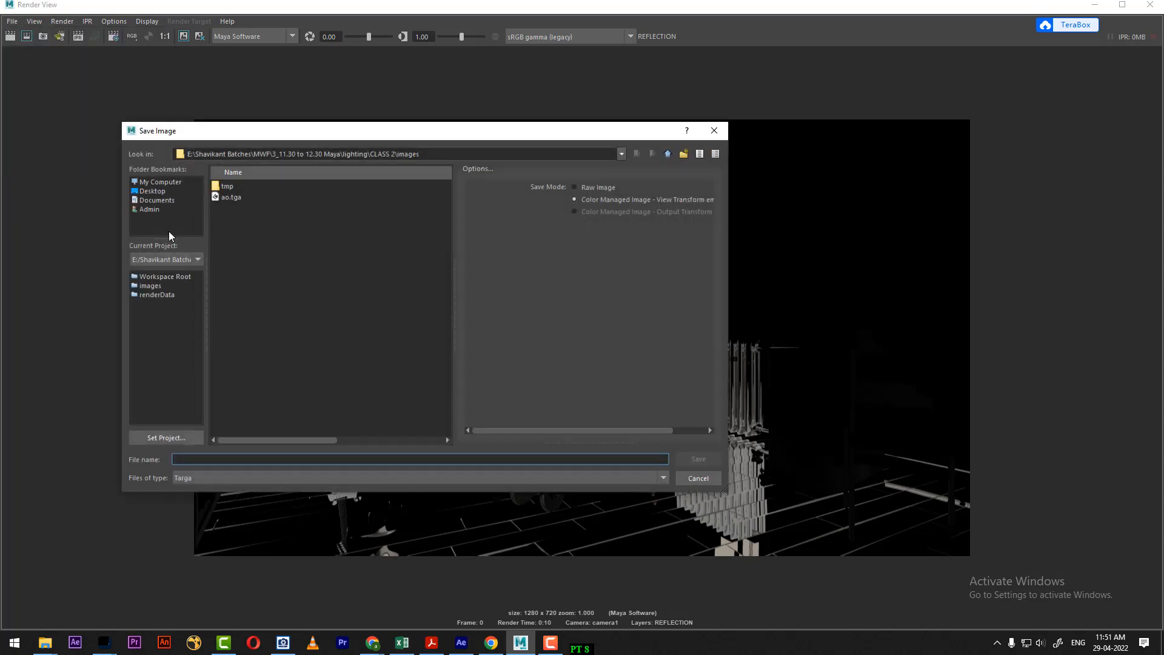
Copy the CLASS 2 images folder path from File Explorer and paste it as the render's file name
click(45, 645)
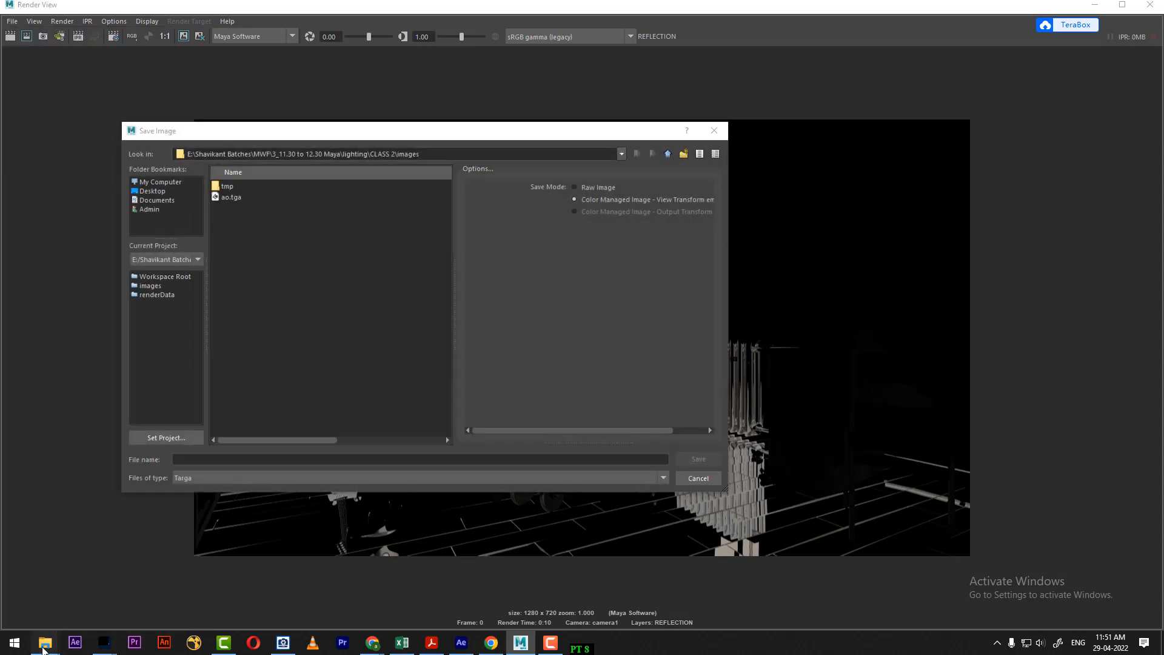
click(445, 597)
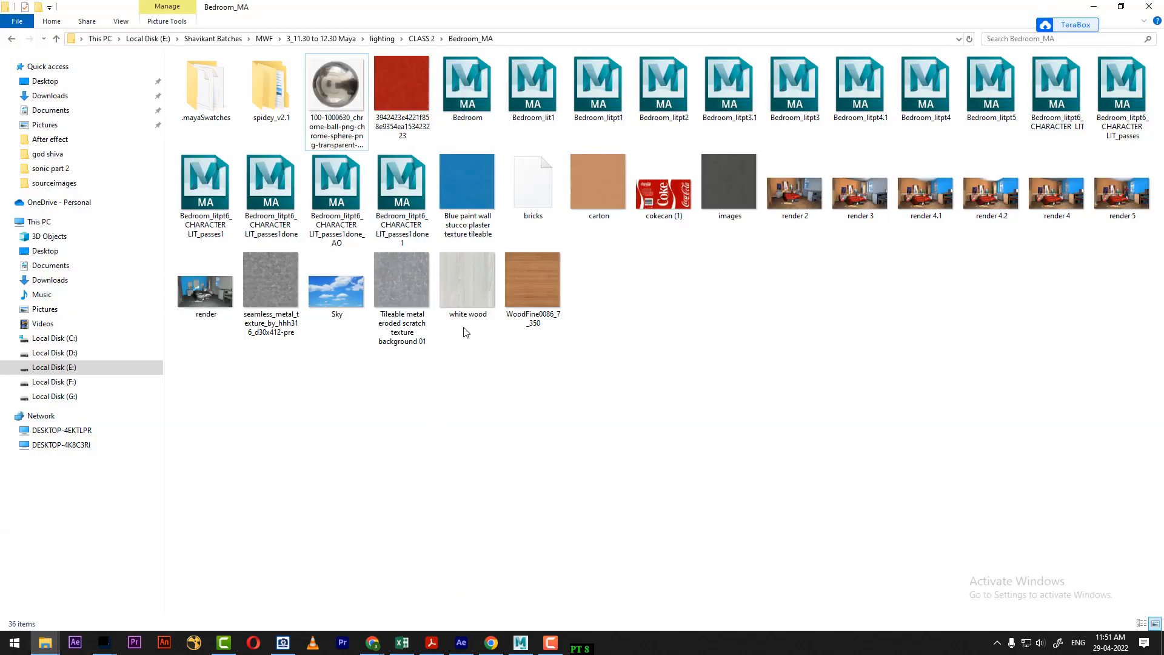
click(425, 39)
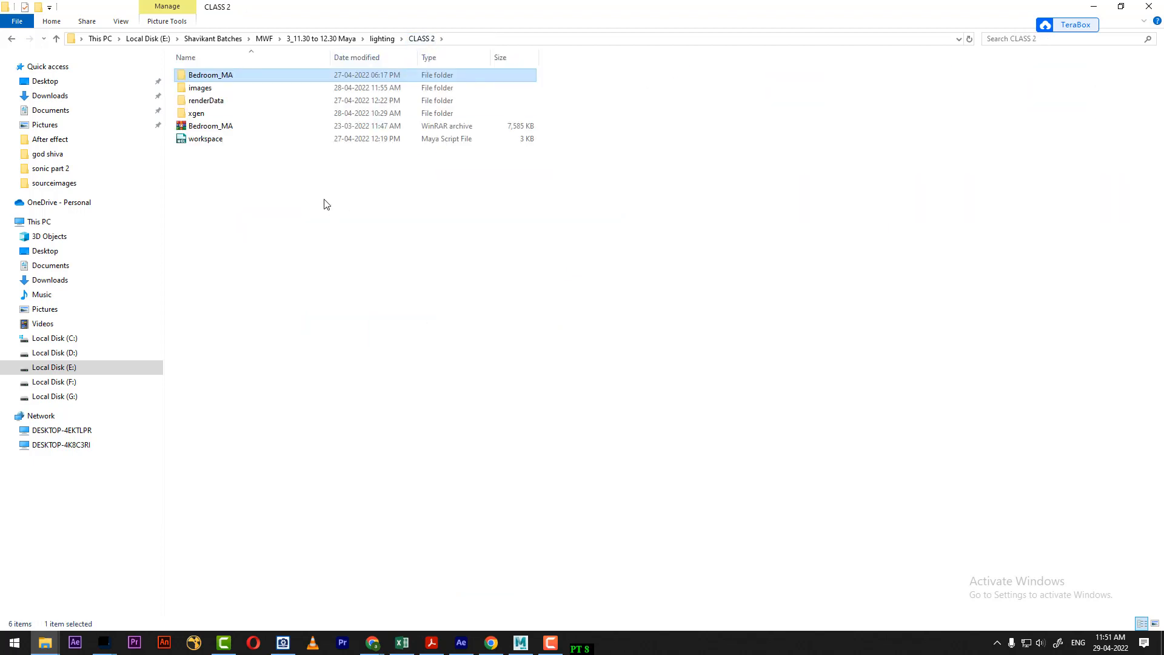
click(209, 91)
double_click(209, 91)
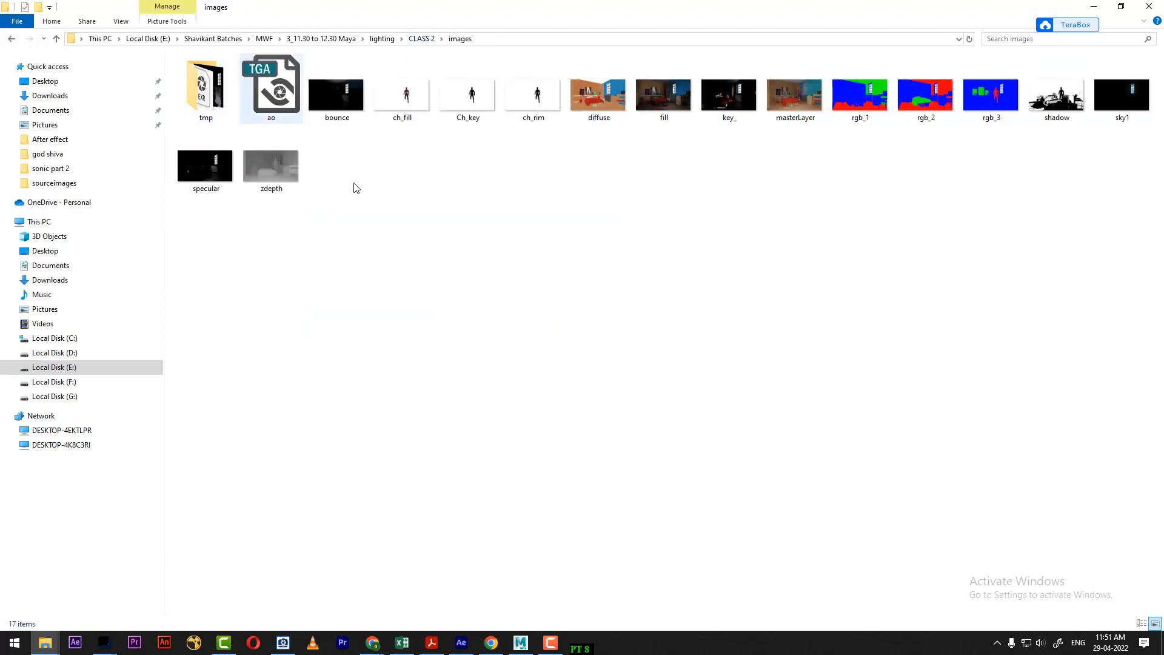
click(520, 41)
key(ctrl+c)
click(1094, 6)
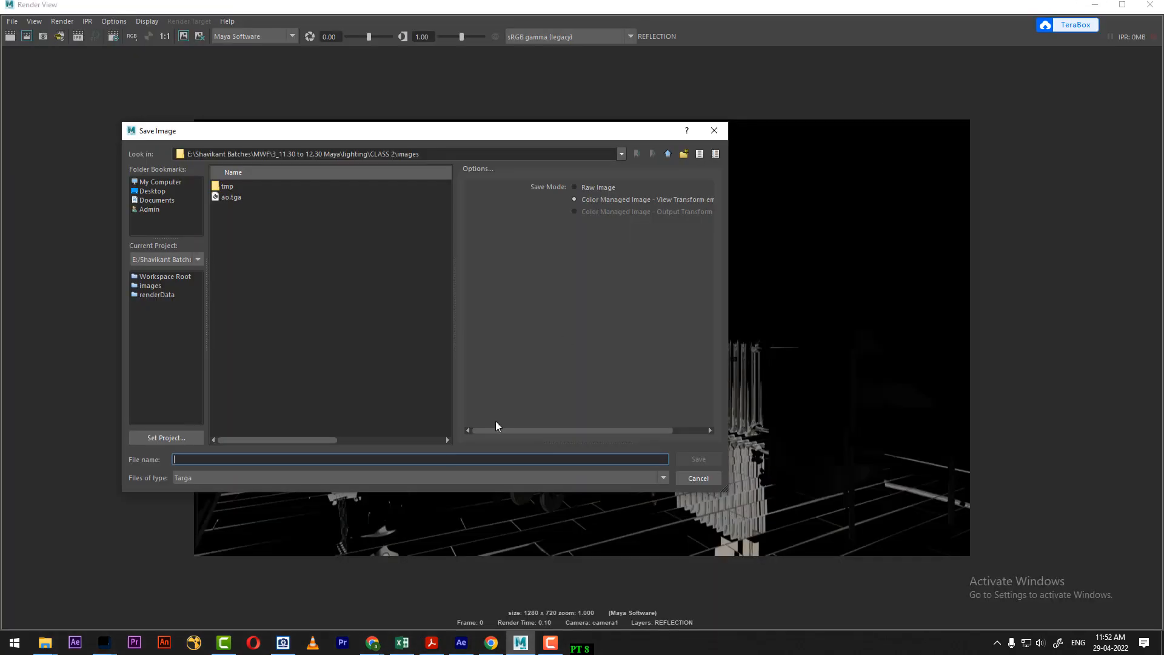
key(ctrl+v)
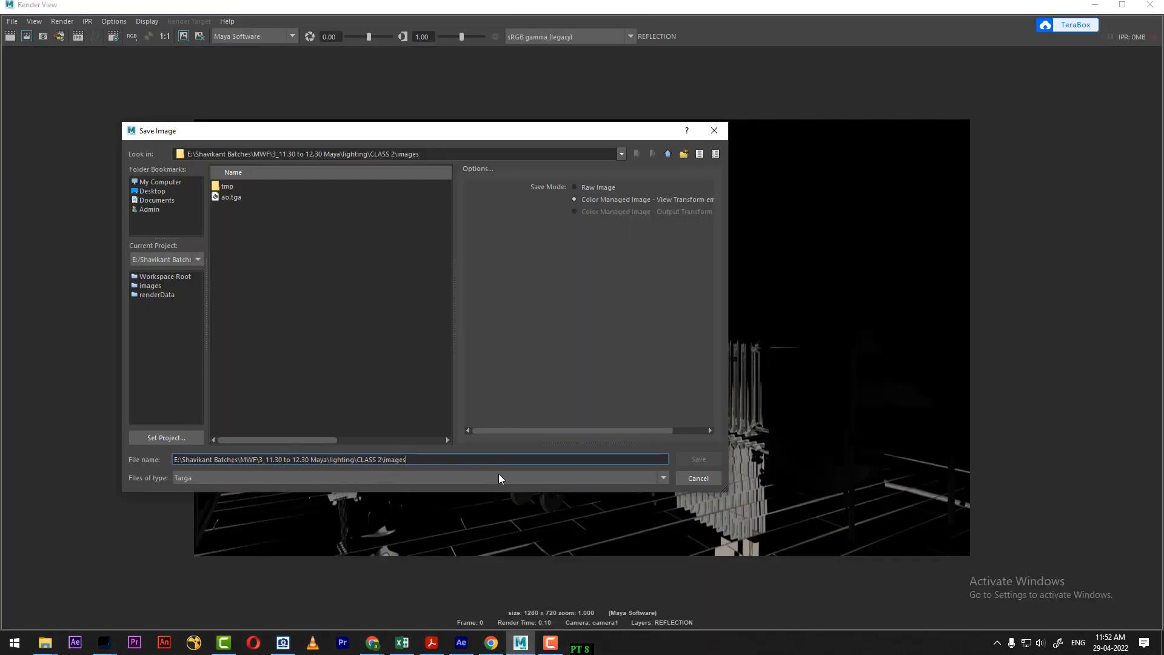
Save the reflection render as a Targa image named REF in the CLASS 2 images folder and leave the render view
drag(476, 462, 2, 470)
text(REF)
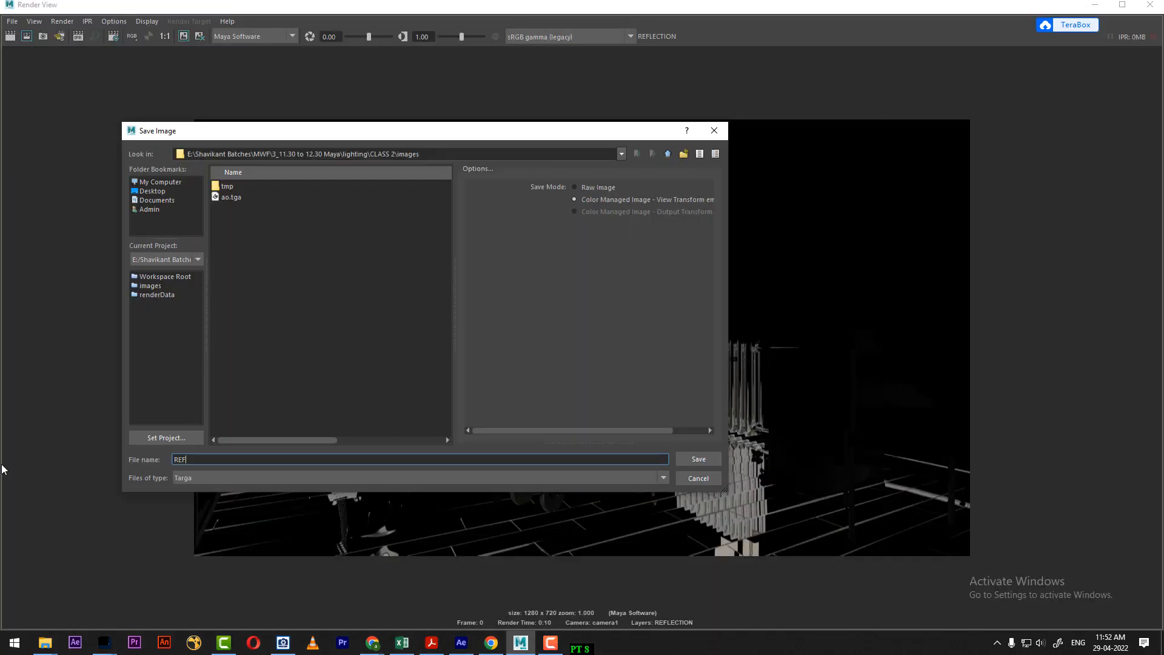
key(Return)
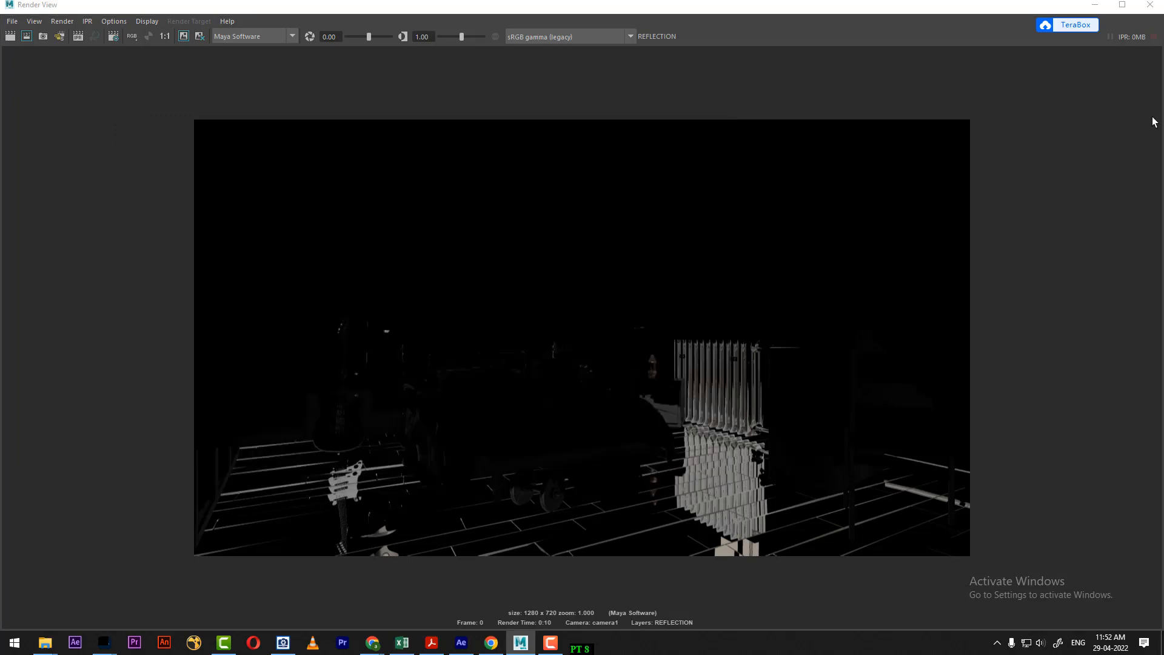
click(1101, 6)
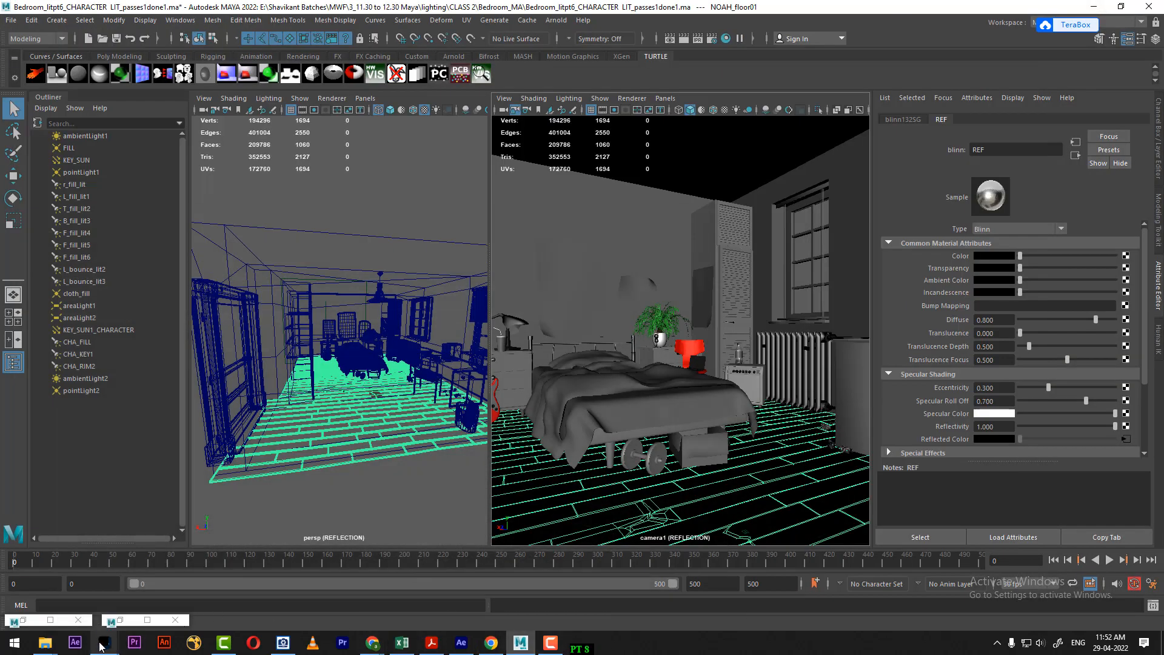
Switch to the Untitled-1 document in Photoshop and hide every layer above ao.tga
mouse_move(105, 644)
click(194, 595)
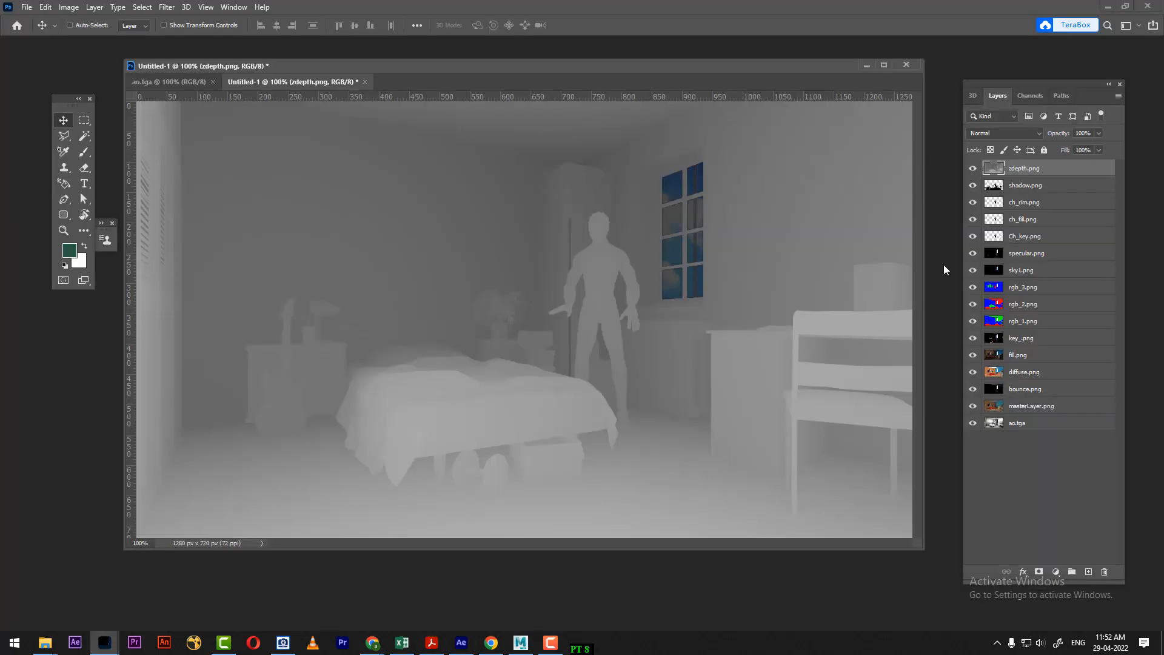
drag(972, 168, 973, 406)
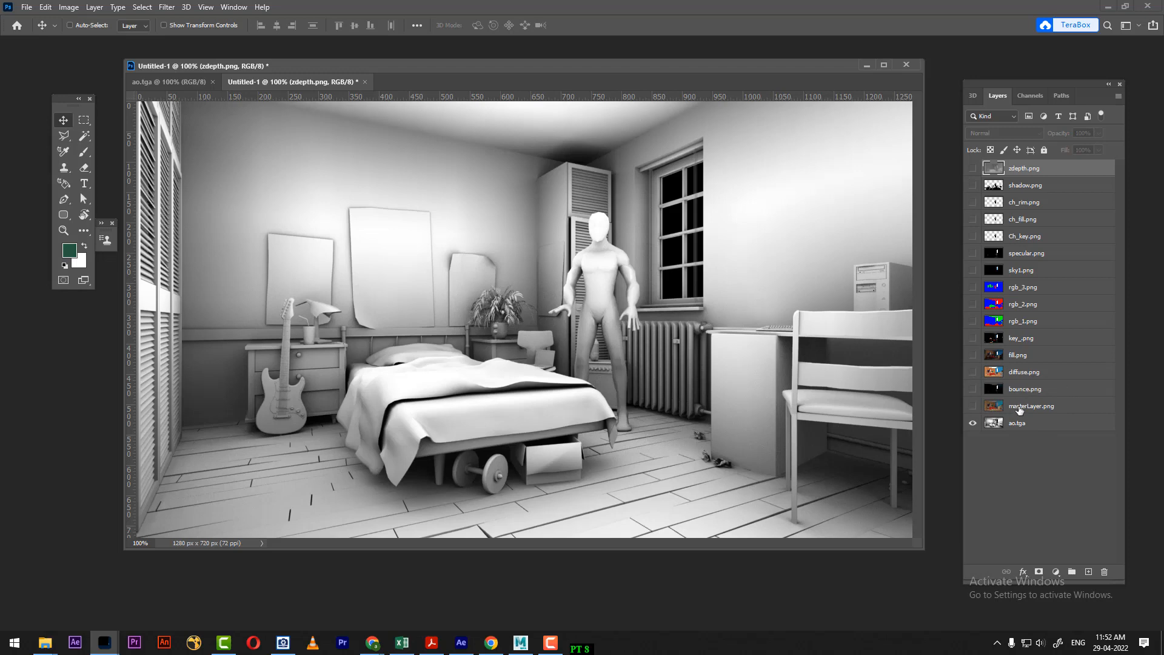
Show the diffuse.png layer and move it directly above ao.tga
click(988, 374)
click(973, 372)
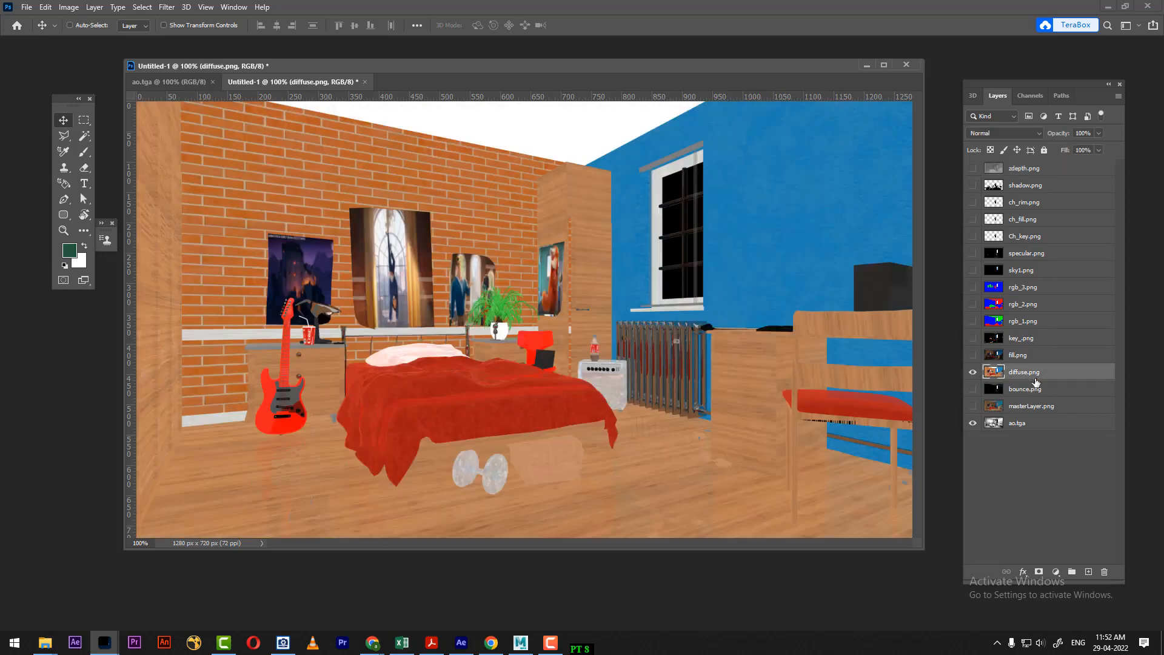
drag(1039, 375, 1042, 415)
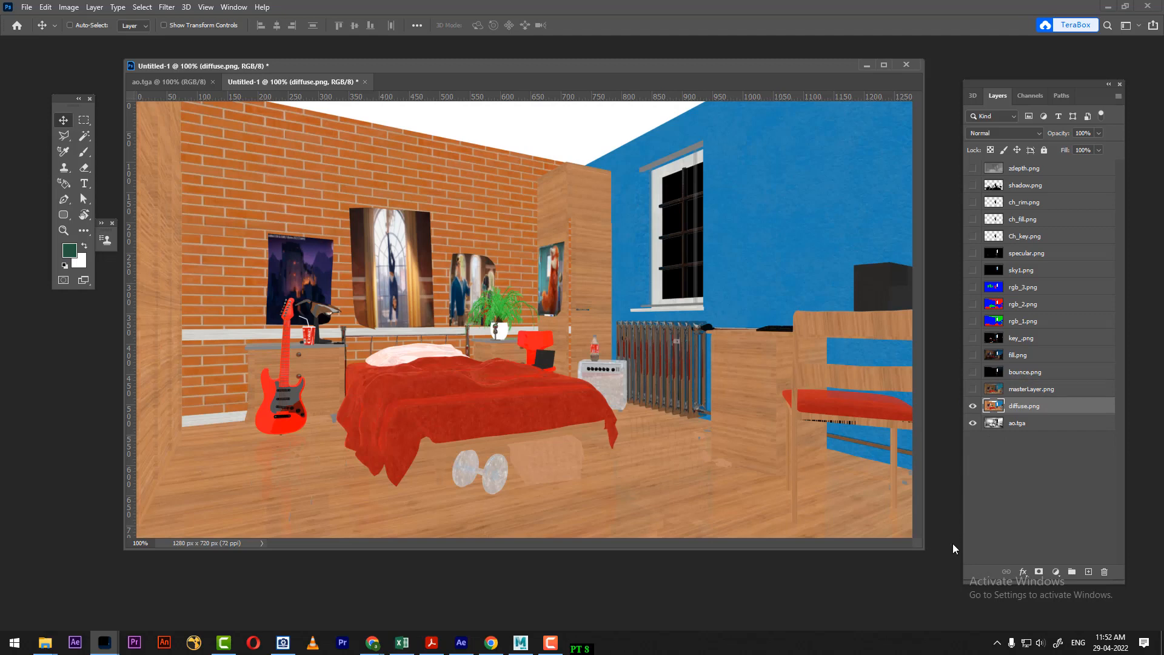
Set the diffuse.png layer's blend mode to Multiply
click(974, 406)
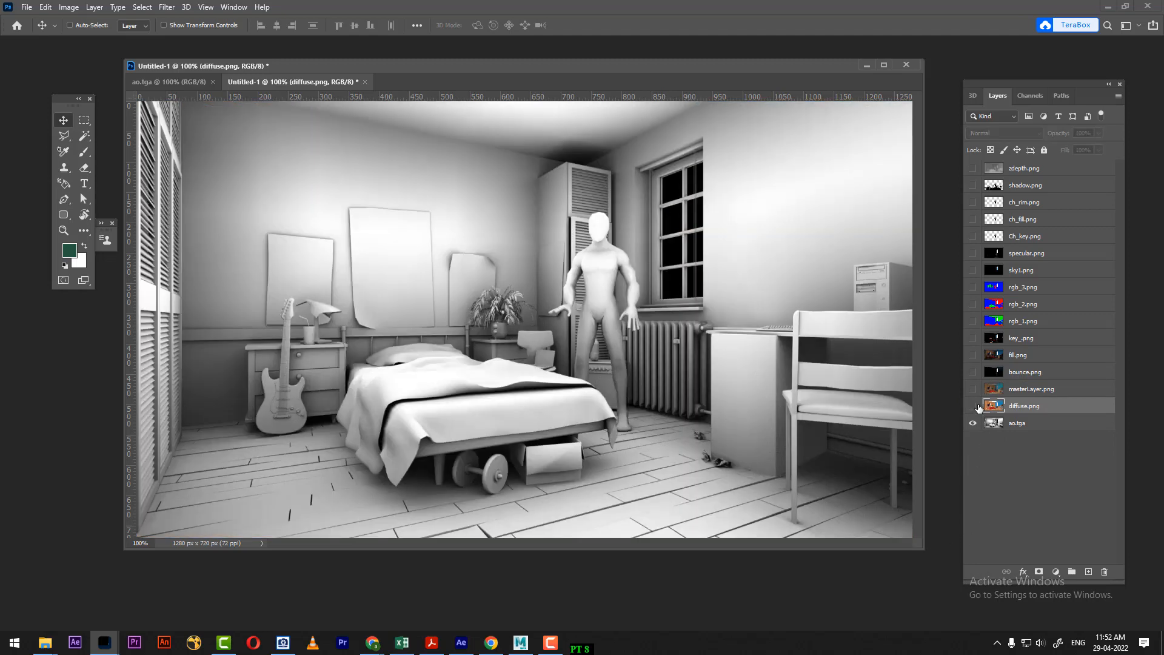
click(974, 406)
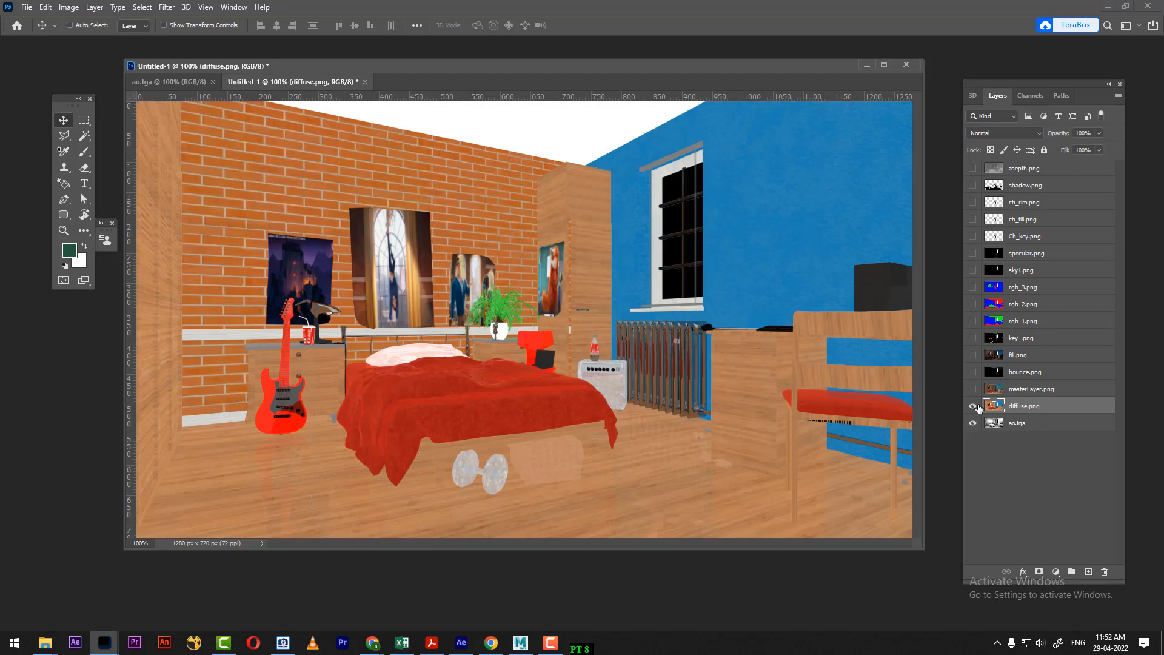
click(1042, 132)
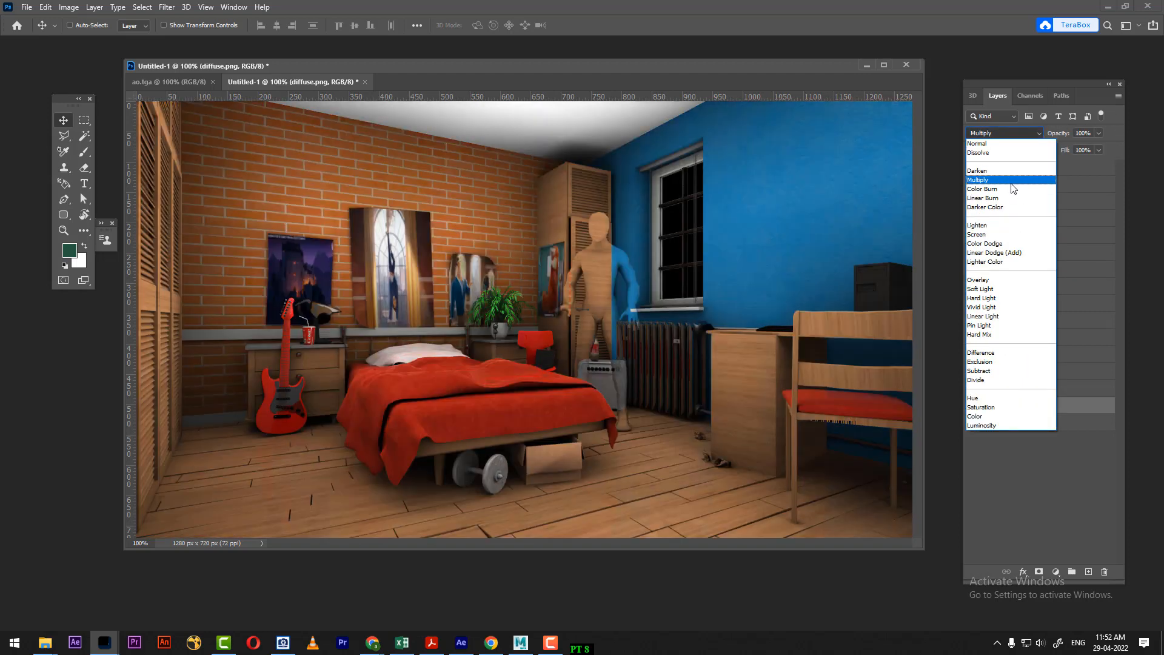
click(1011, 182)
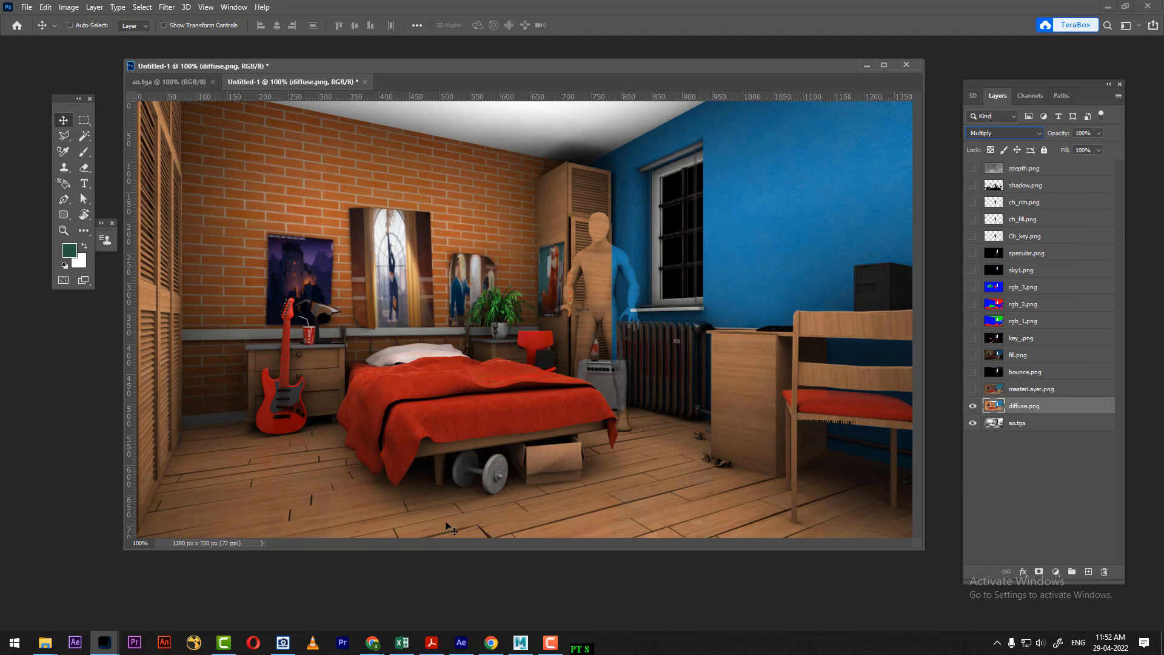
Compare the composite with and without the diffuse.png and ao.tga layers
click(974, 406)
click(974, 406)
click(973, 425)
click(971, 424)
click(972, 424)
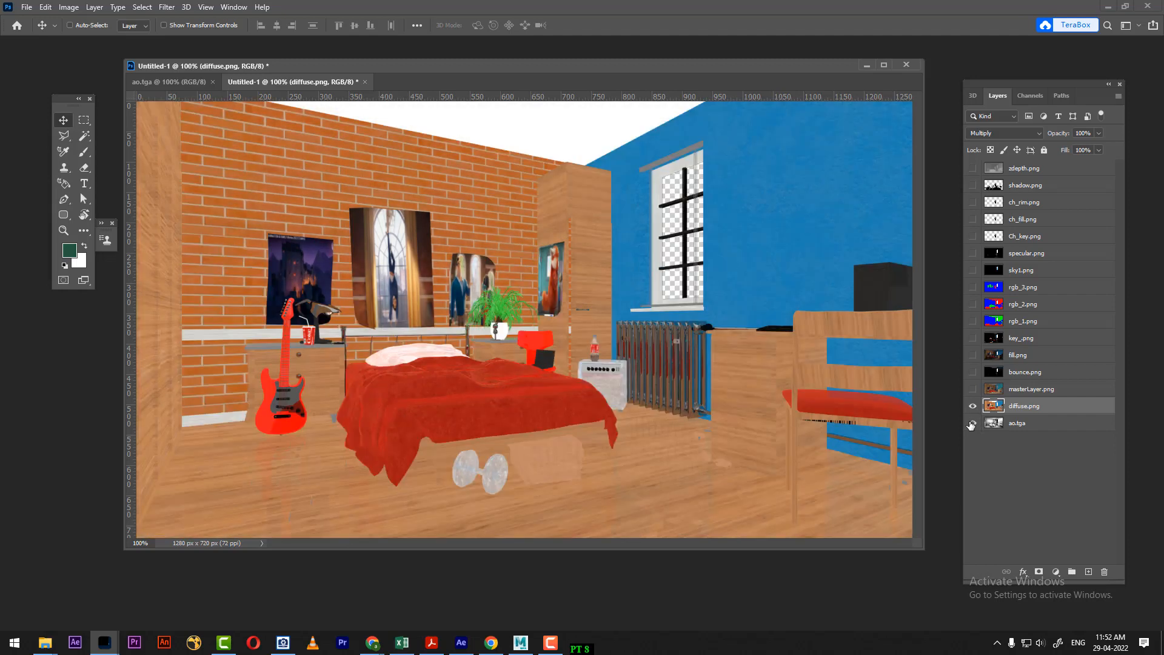
click(973, 424)
click(972, 424)
click(973, 424)
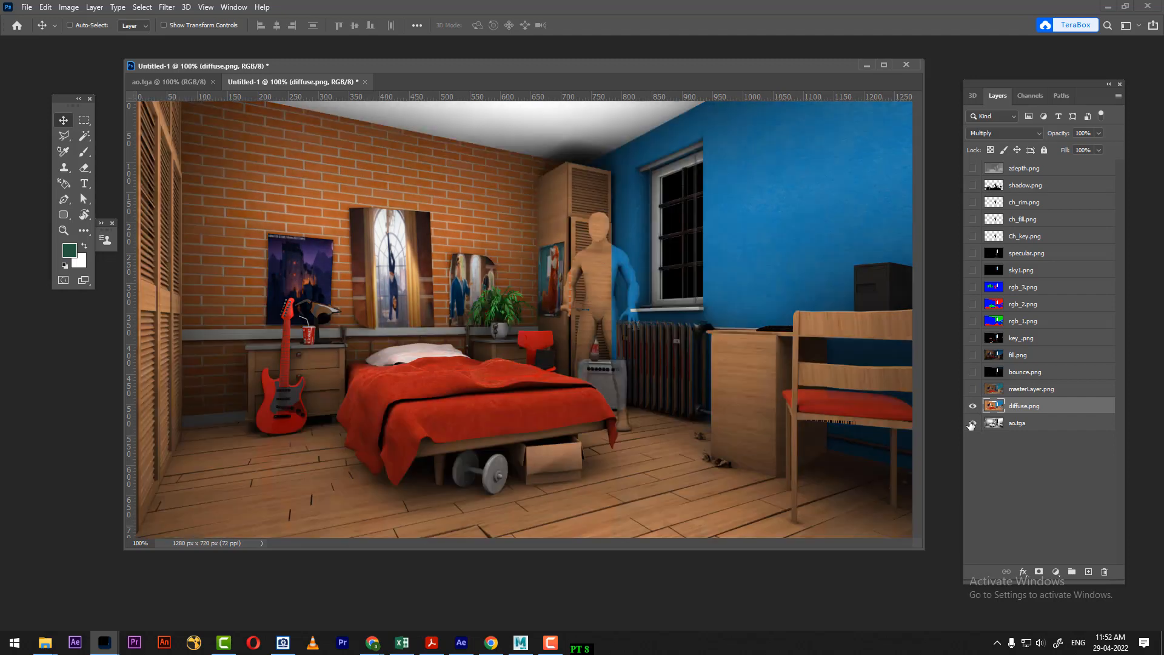
click(972, 424)
click(972, 424)
click(972, 424)
click(973, 424)
Show the key_.png layer, placing it directly above diffuse.png with the Multiply blend mode
click(1030, 339)
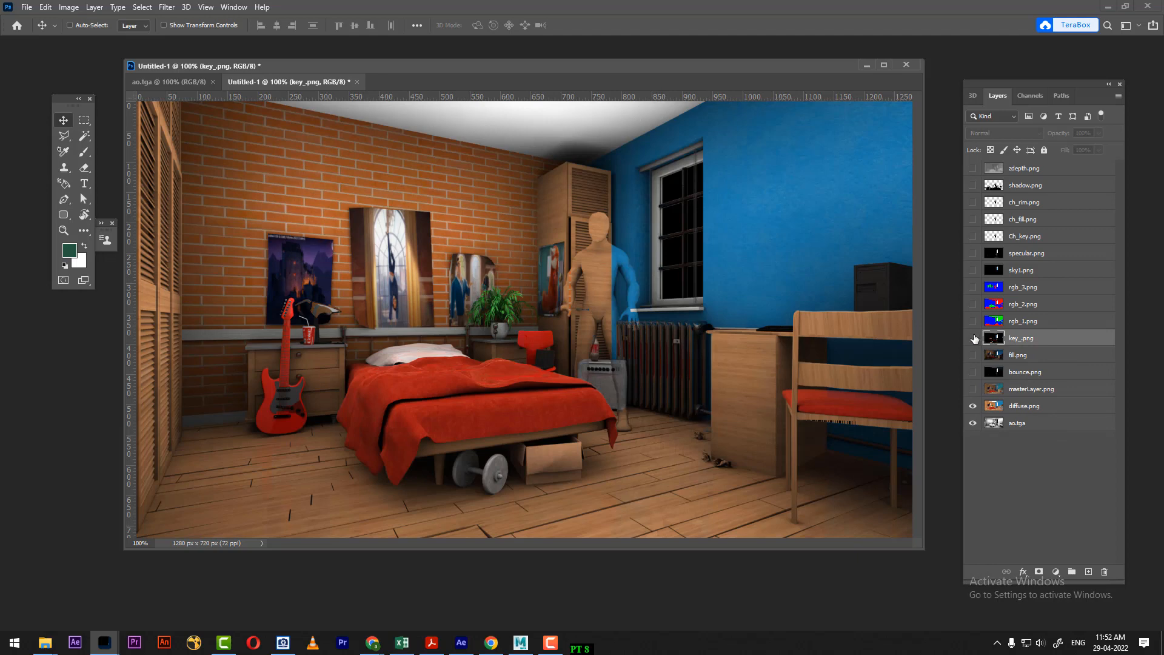
click(973, 338)
drag(1041, 341, 1051, 398)
click(1010, 134)
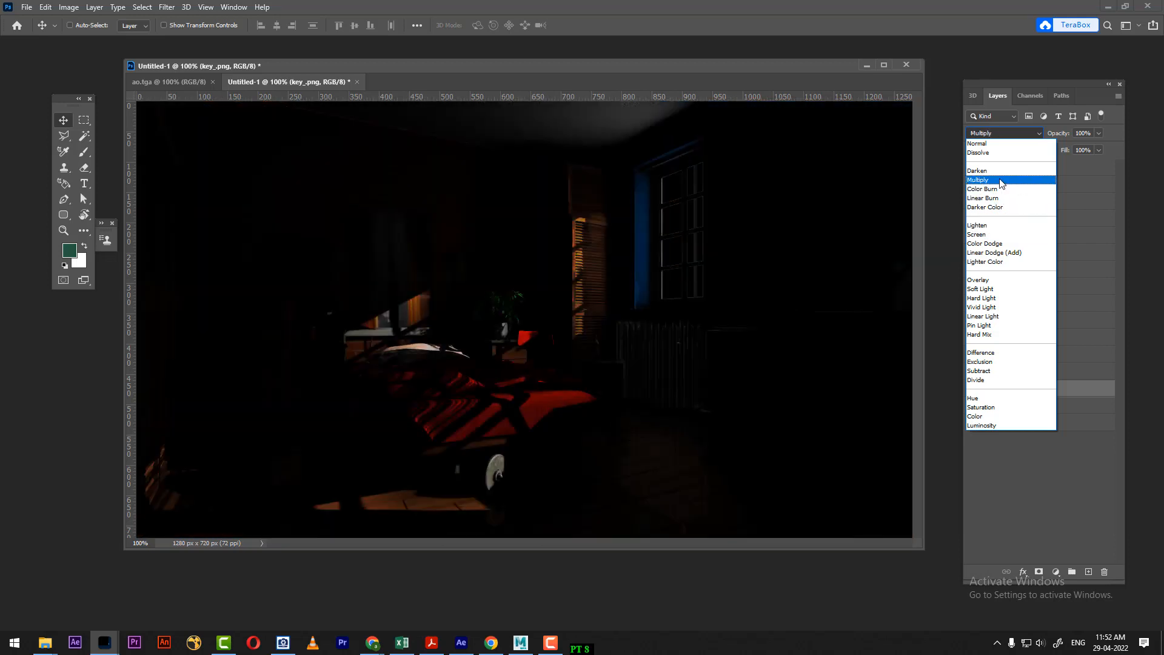
click(1000, 181)
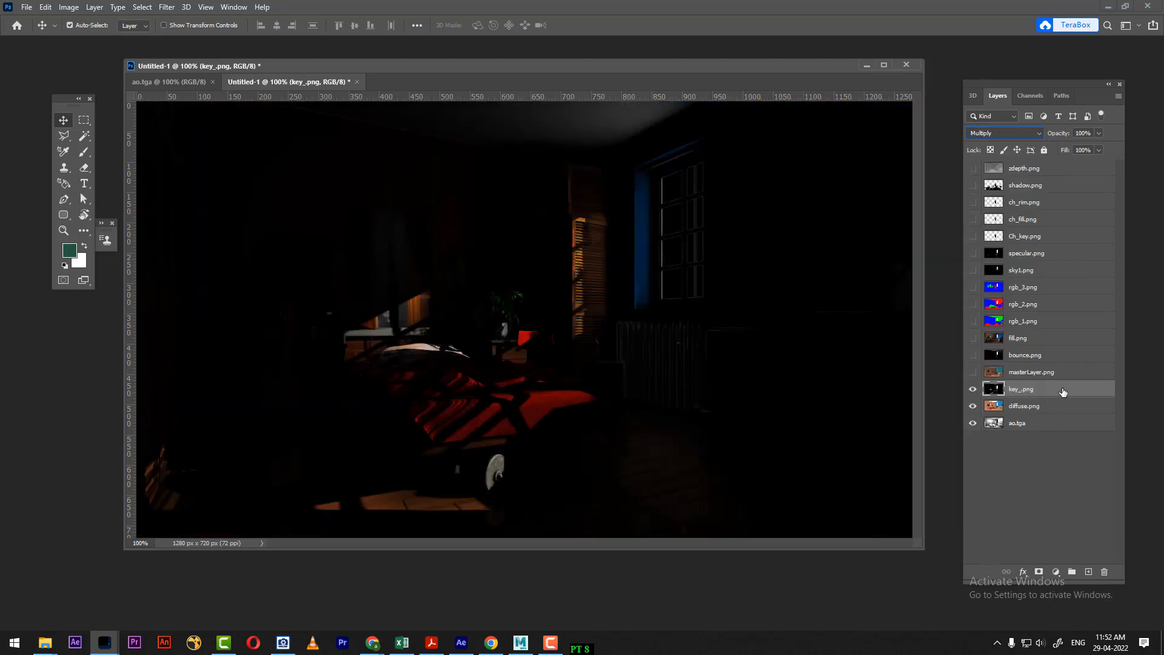
Duplicate the key_.png layer and set the copy's blend mode to Screen
key(ctrl+j)
click(1005, 133)
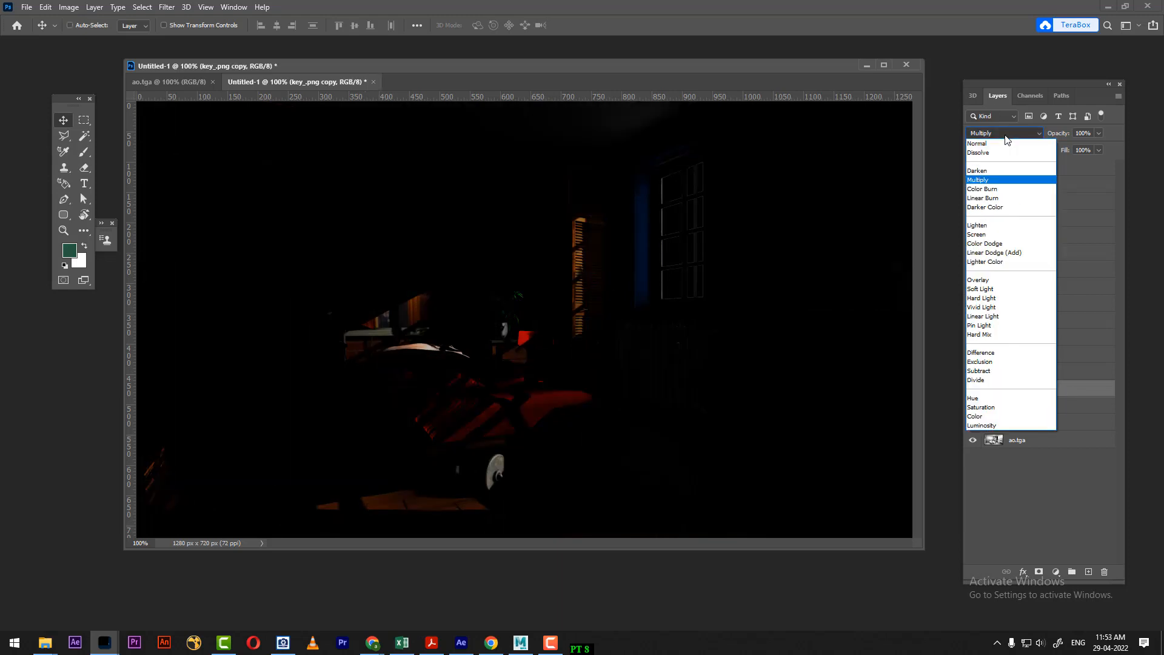
click(1002, 232)
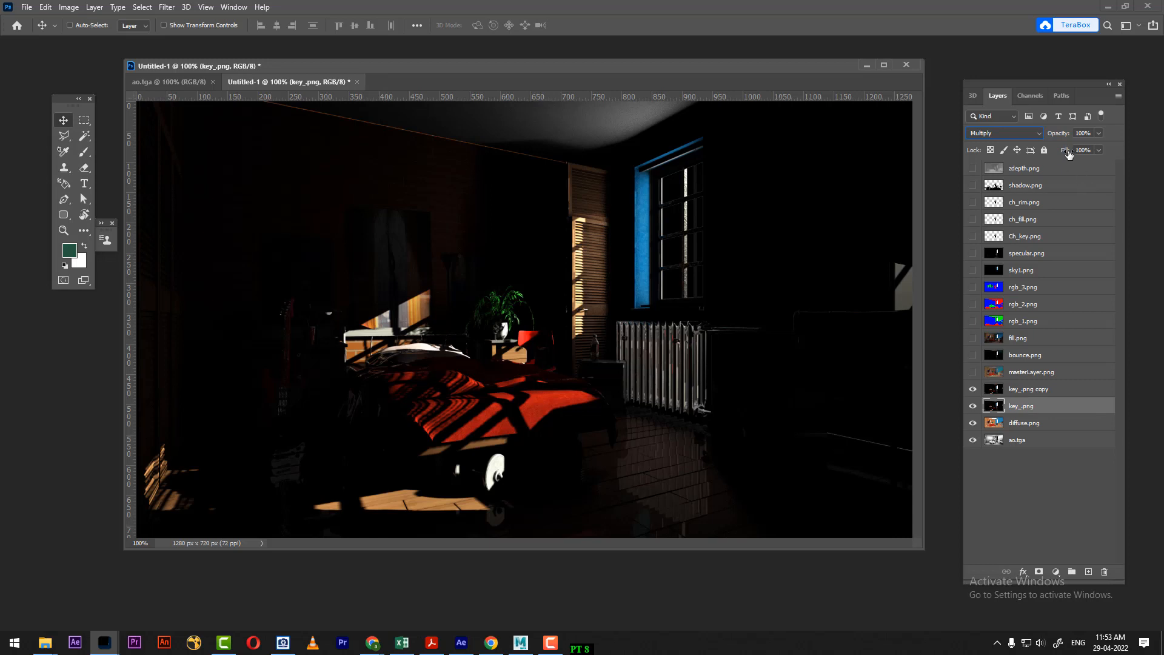
Lower the key_.png layer's fill to 68% and compare the composite with and without that layer
drag(1066, 153, 1053, 155)
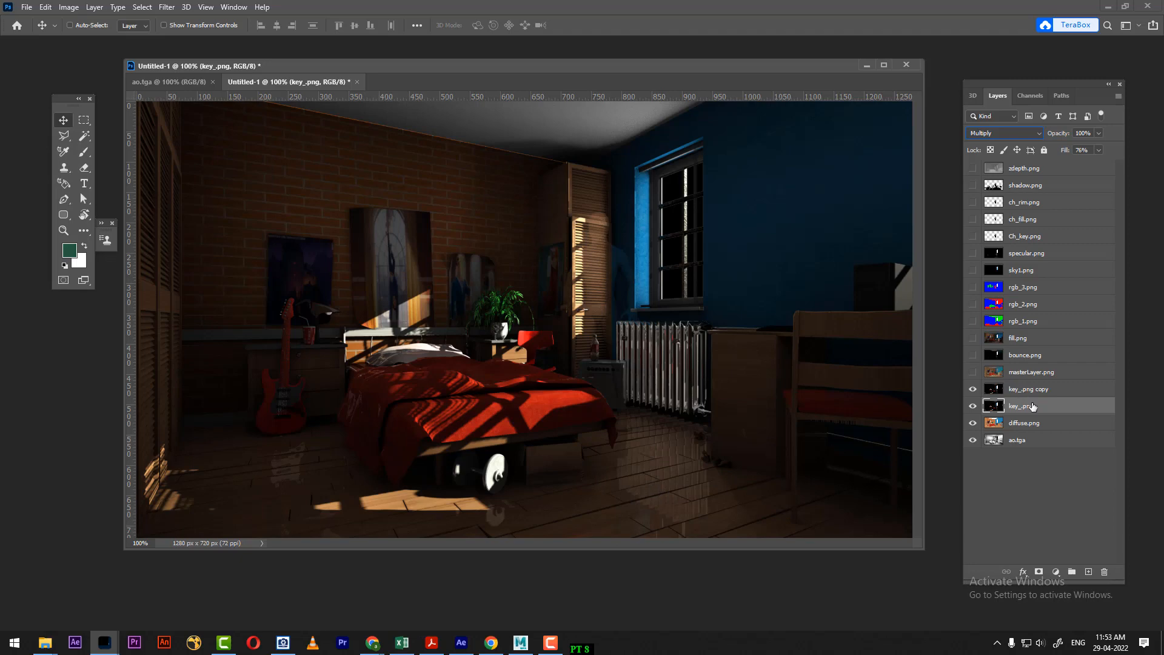
drag(1066, 151, 1060, 152)
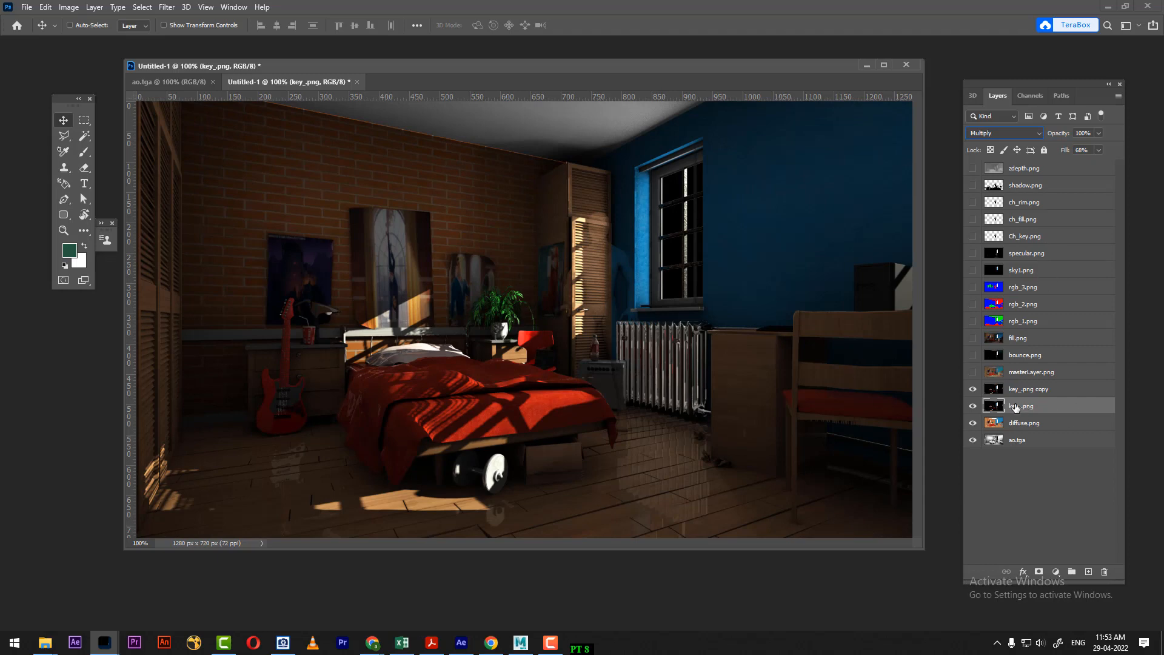
click(974, 406)
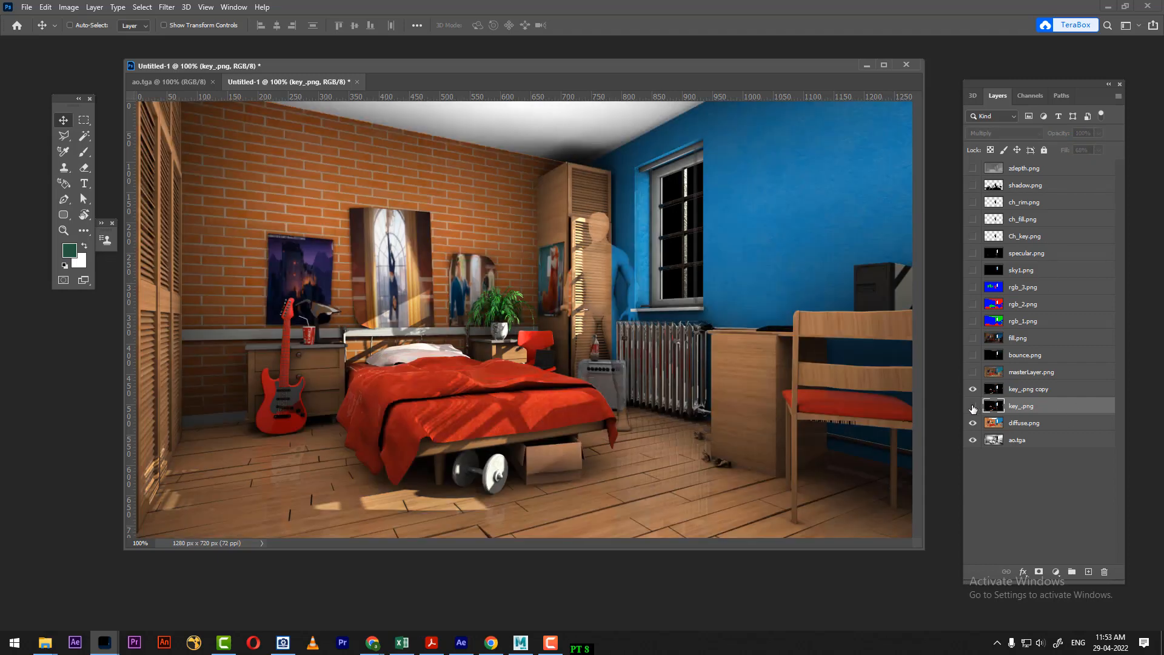
click(974, 406)
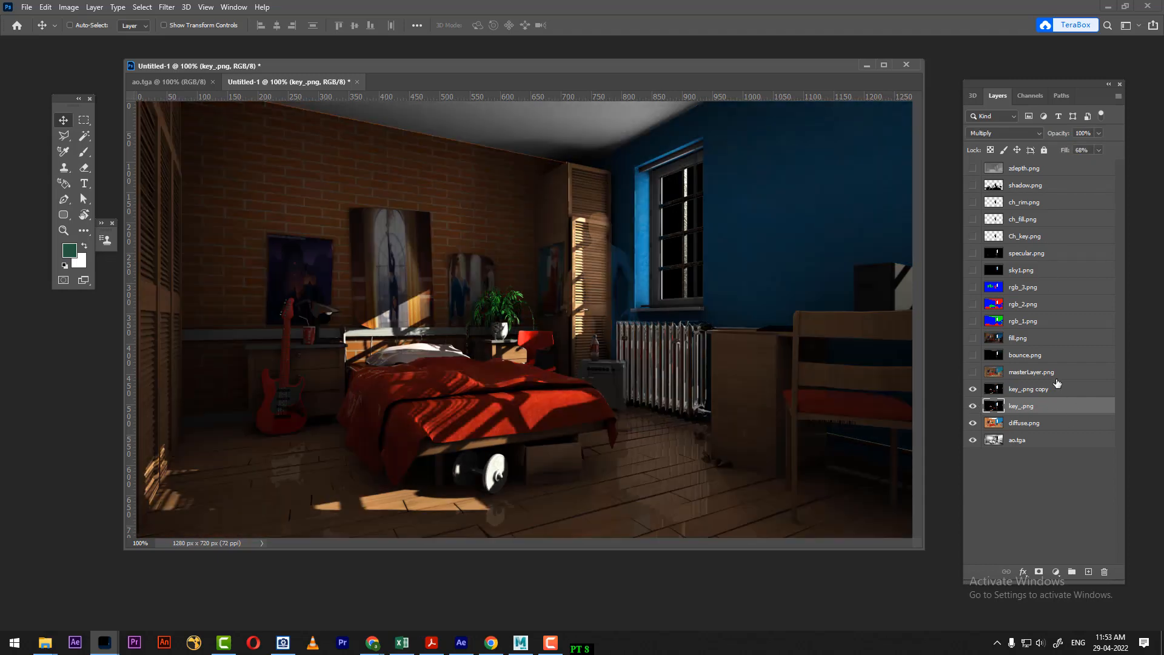
Show the fill.png layer and set its blend mode to Screen
click(1032, 327)
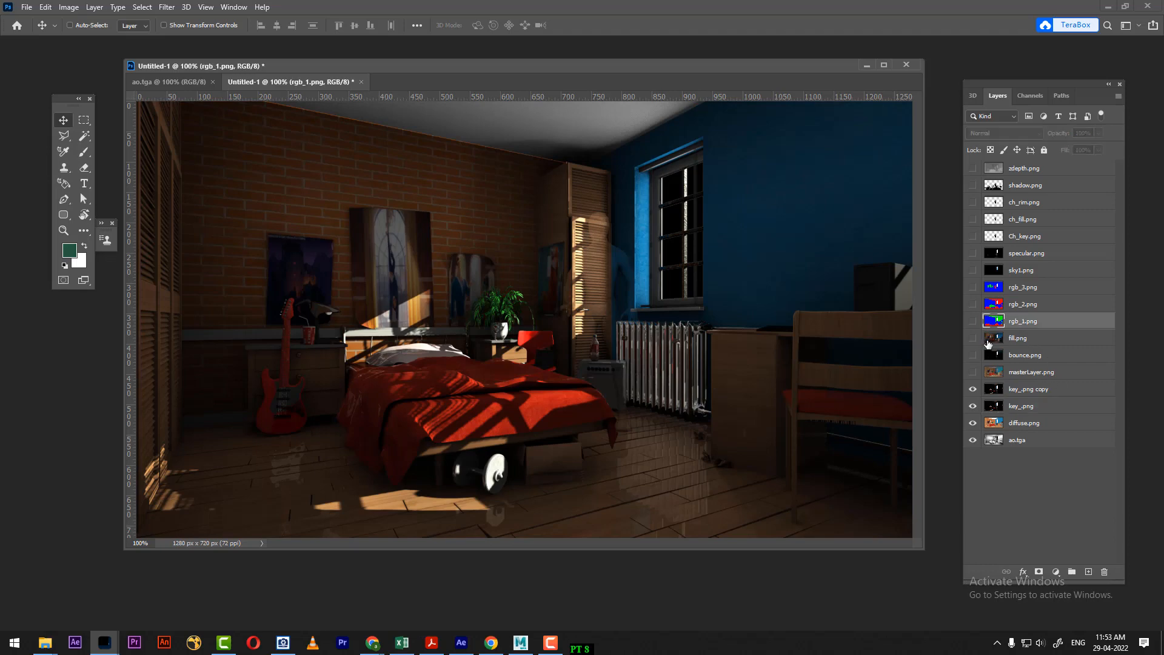
click(1035, 339)
click(972, 339)
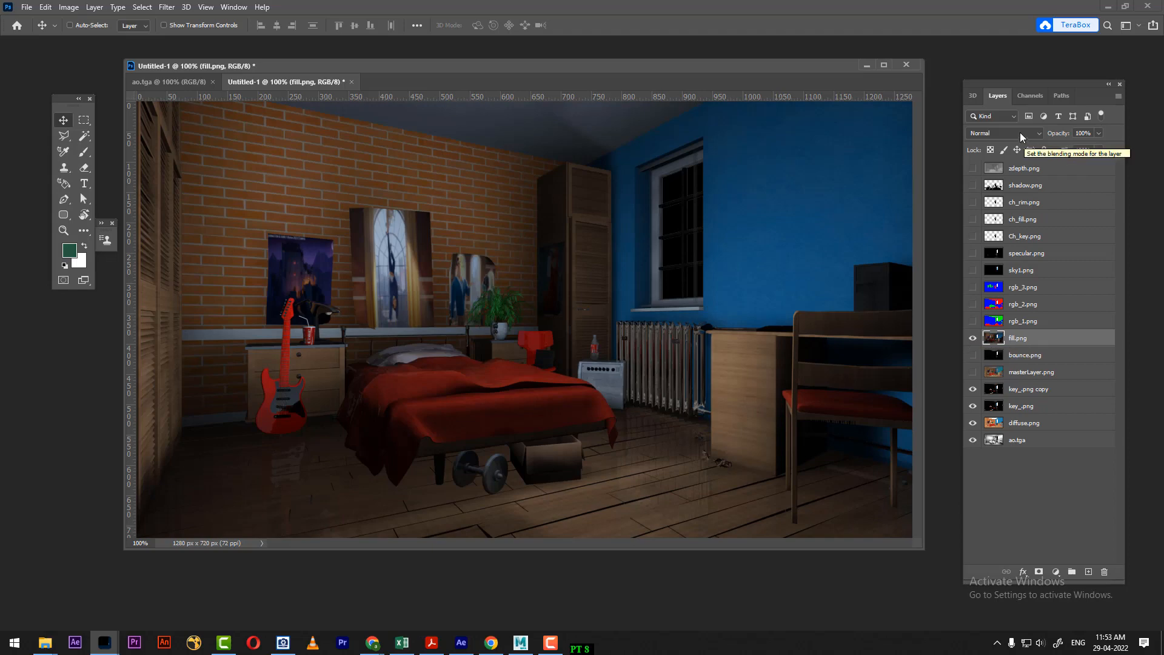
click(1020, 133)
click(1002, 235)
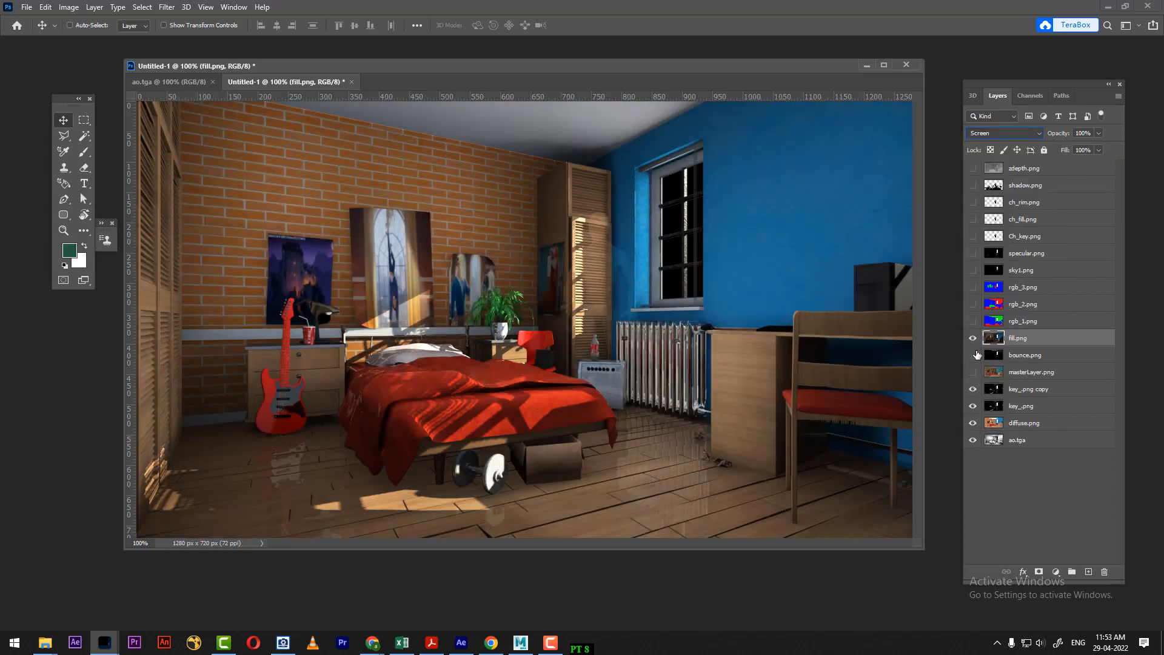
Compare the composite with and without the fill.png layer
click(973, 338)
click(974, 338)
click(973, 338)
click(974, 338)
click(973, 337)
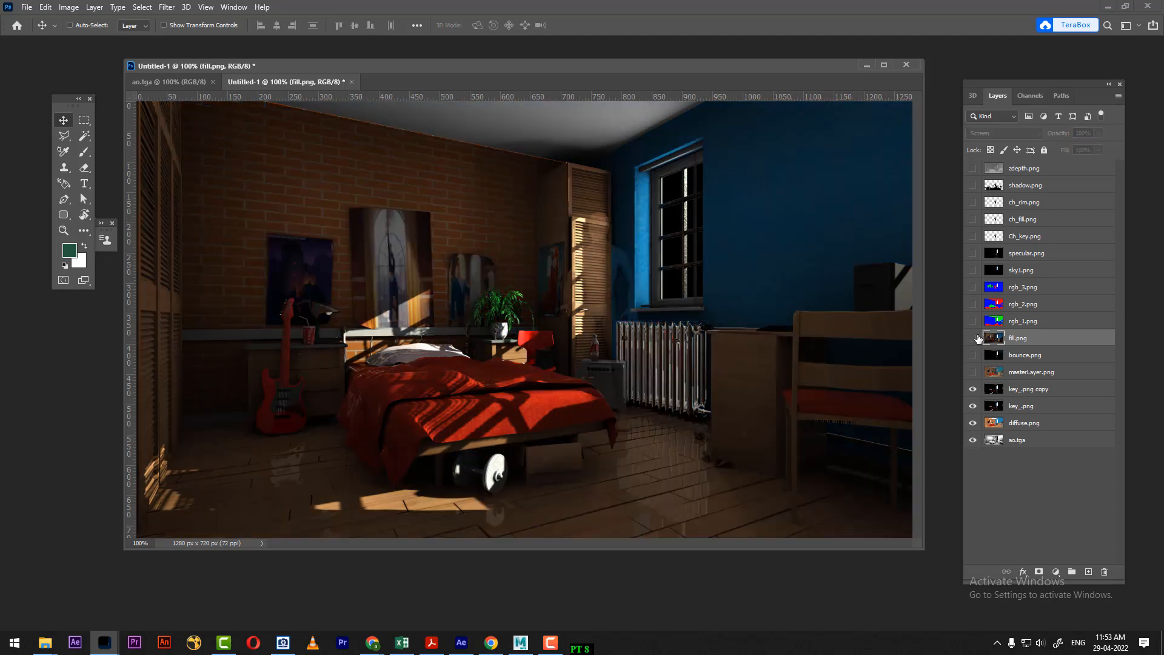
click(973, 338)
click(973, 338)
click(974, 338)
Show the sky1.png layer with the Screen blend mode and place it directly above diffuse.png
click(1031, 271)
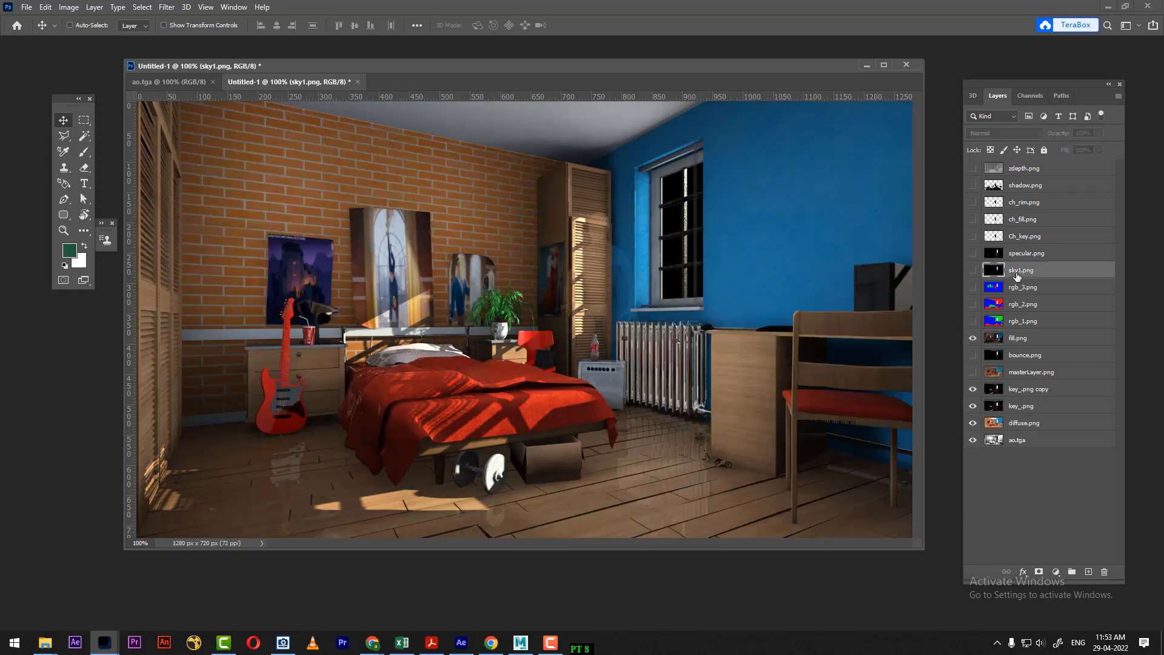
click(974, 269)
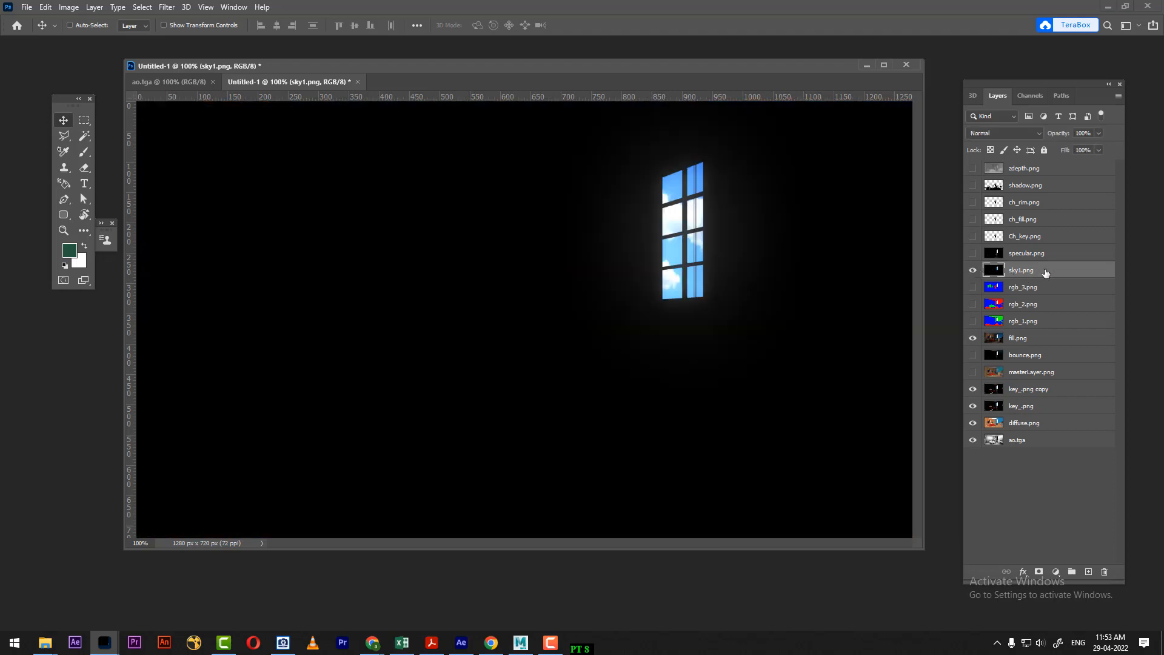
click(1006, 134)
click(1010, 235)
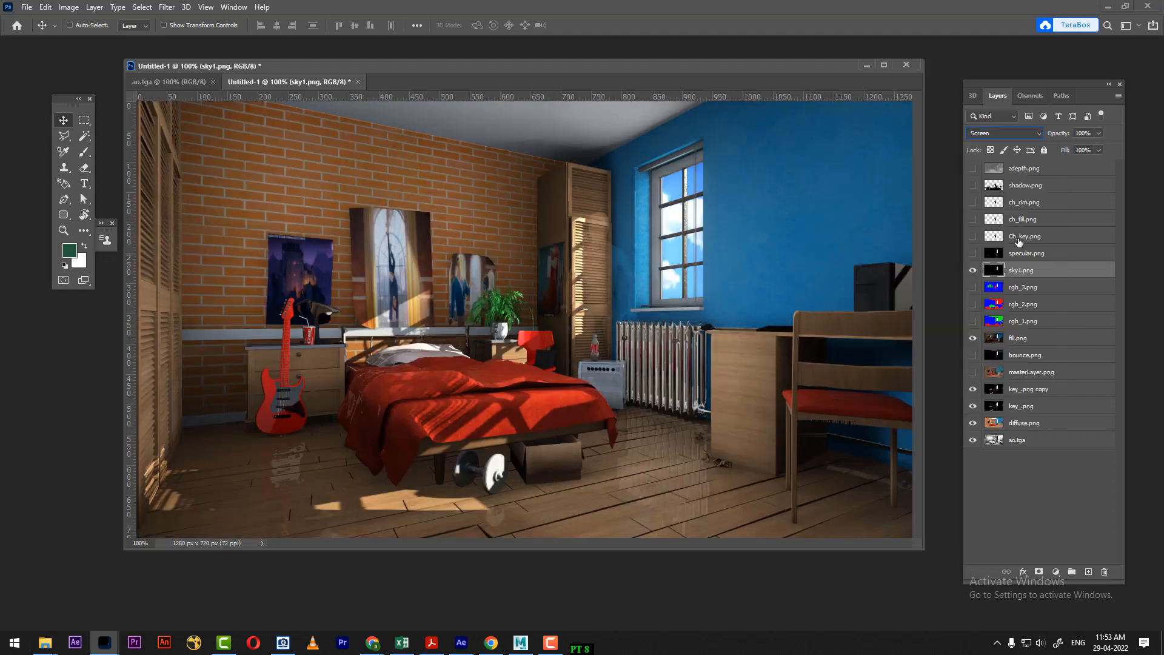
drag(1079, 273, 1070, 406)
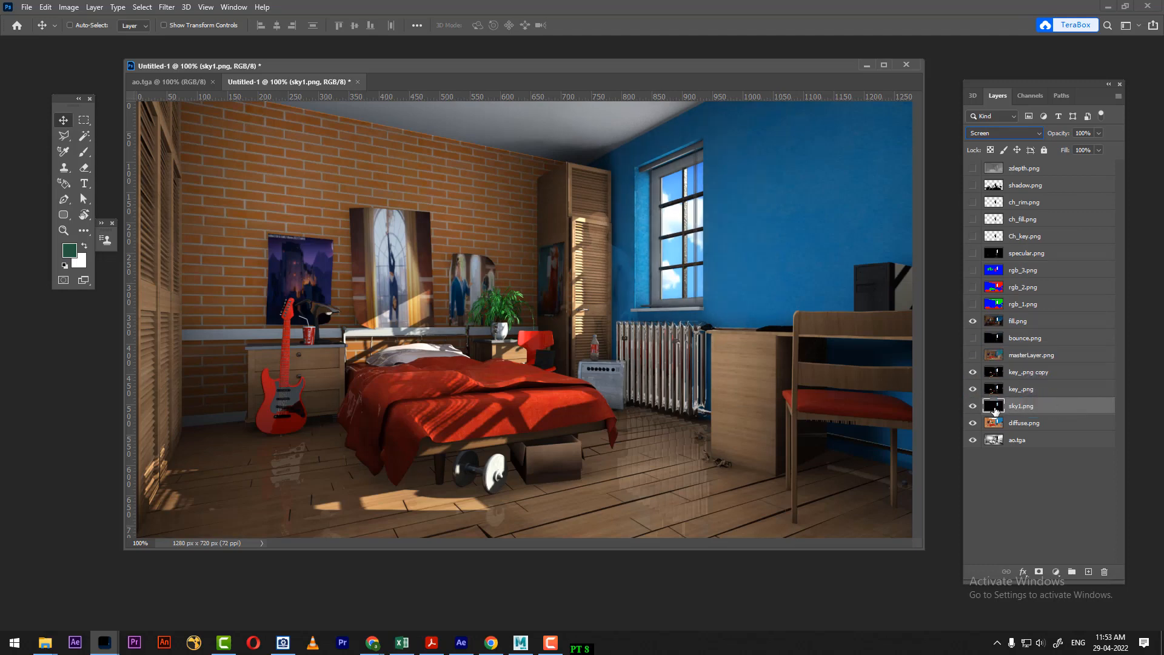
Compare the composite with and without the sky1.png, key_.png and key_.png copy layers in turn
click(973, 406)
click(973, 406)
click(973, 389)
click(973, 389)
click(973, 390)
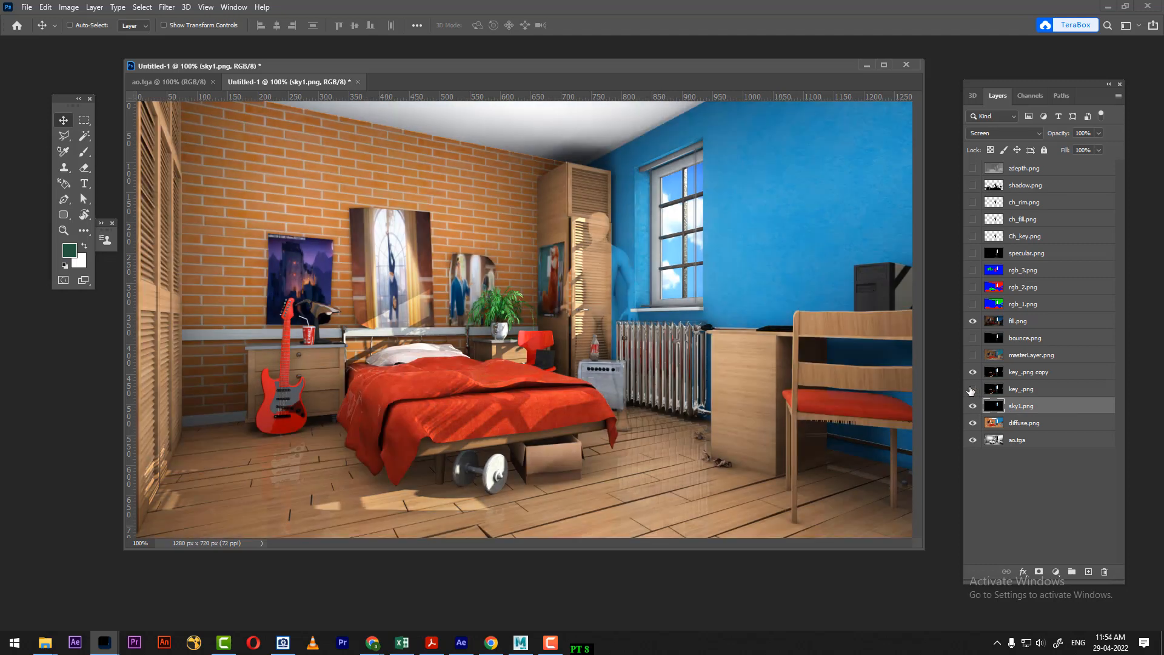
click(973, 389)
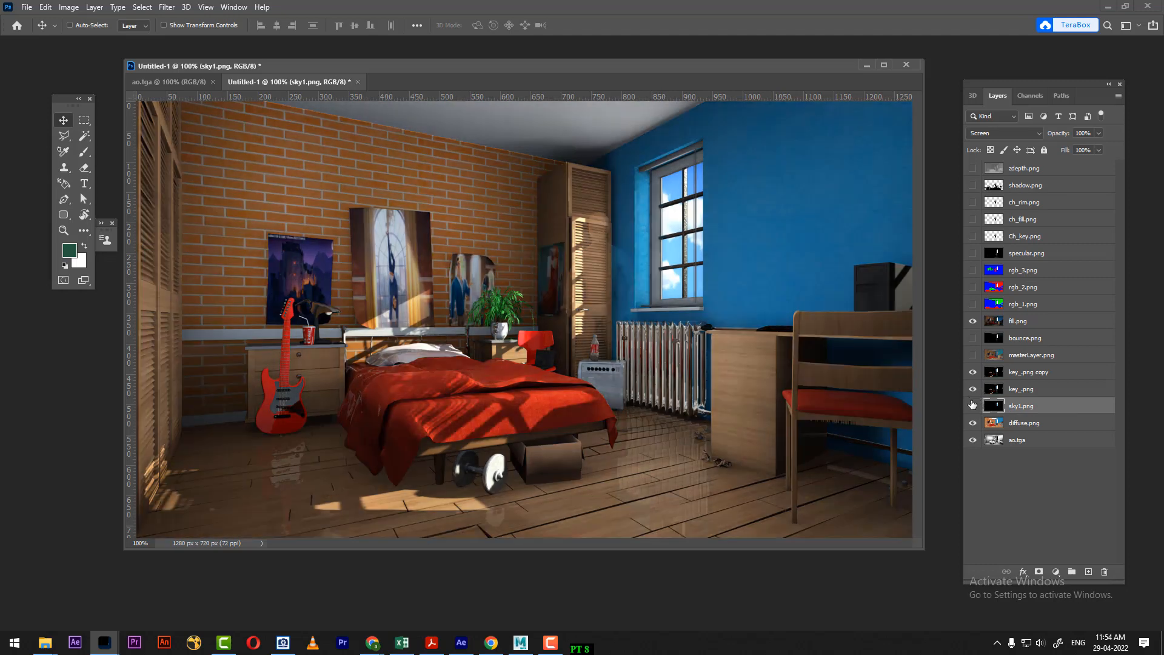
click(973, 373)
click(974, 372)
Move fill.png directly above key_.png copy, and show bounce.png directly above fill.png with the Screen blend mode
drag(1046, 323, 1056, 359)
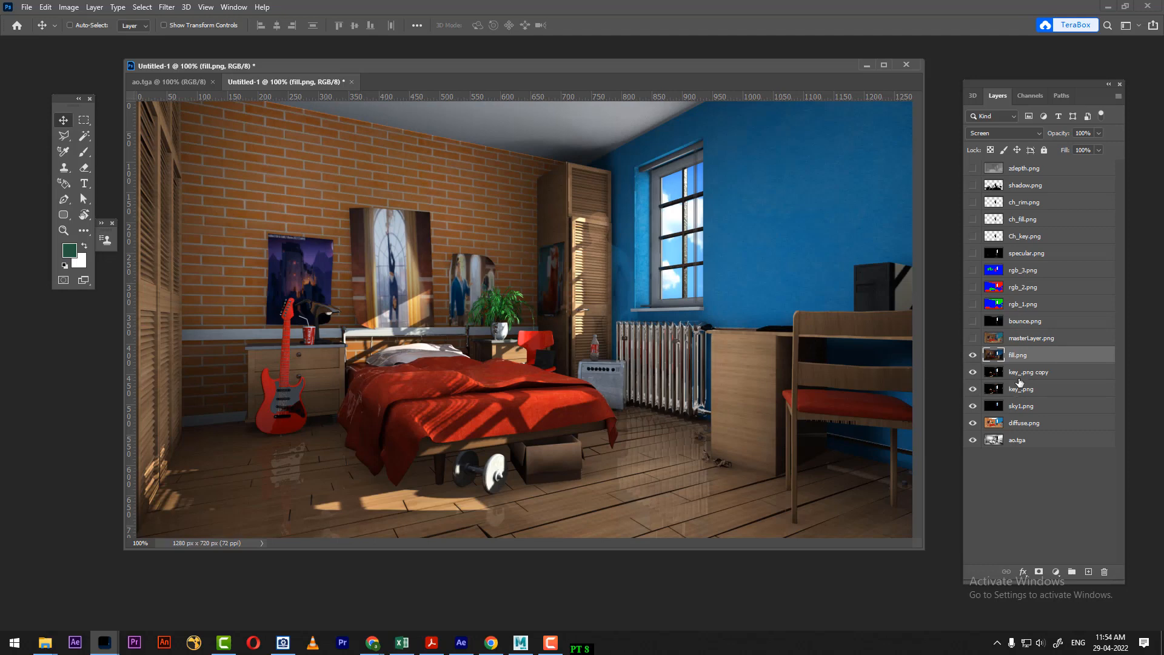
click(972, 322)
click(1058, 328)
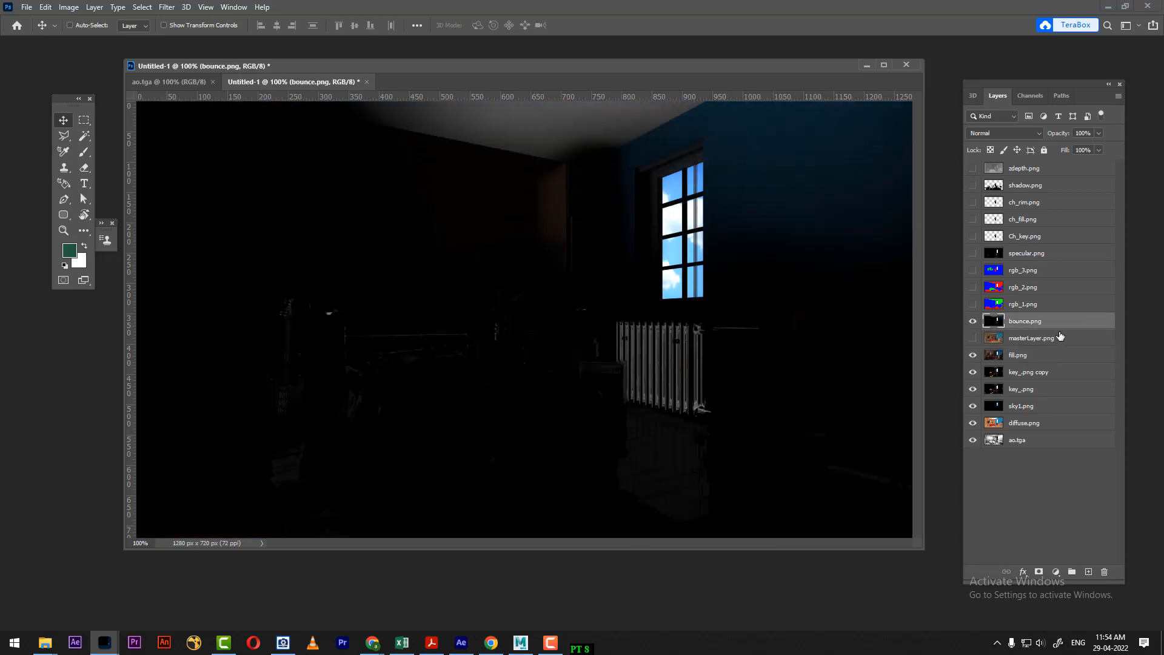
key(ctrl+bracketleft)
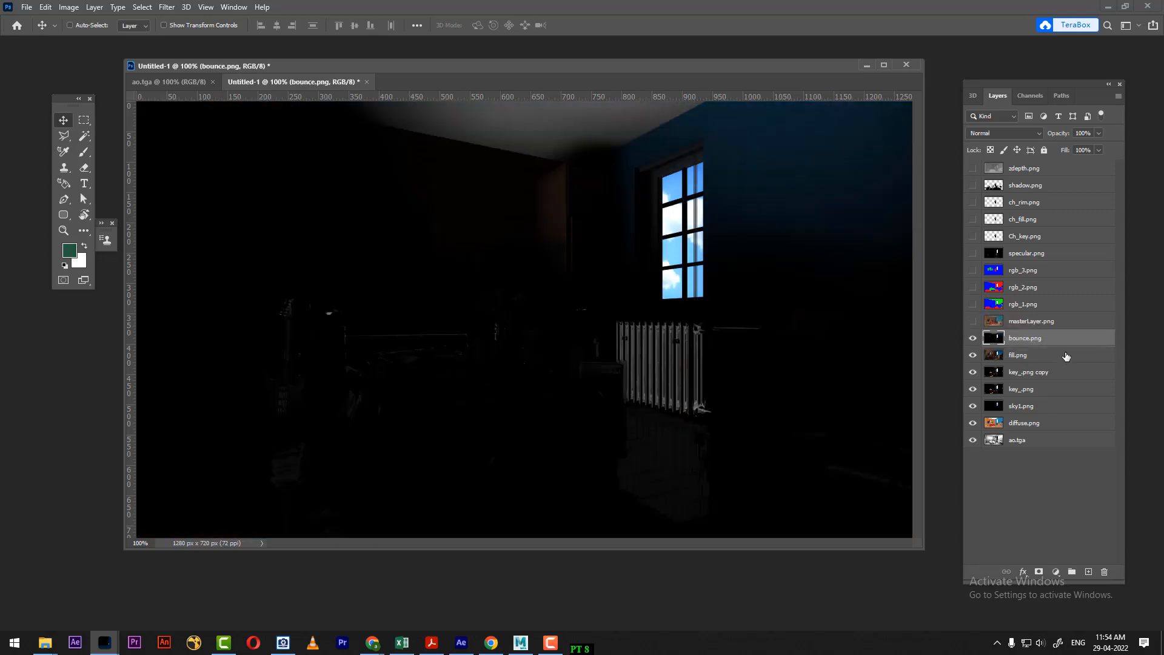
click(1016, 132)
click(1006, 235)
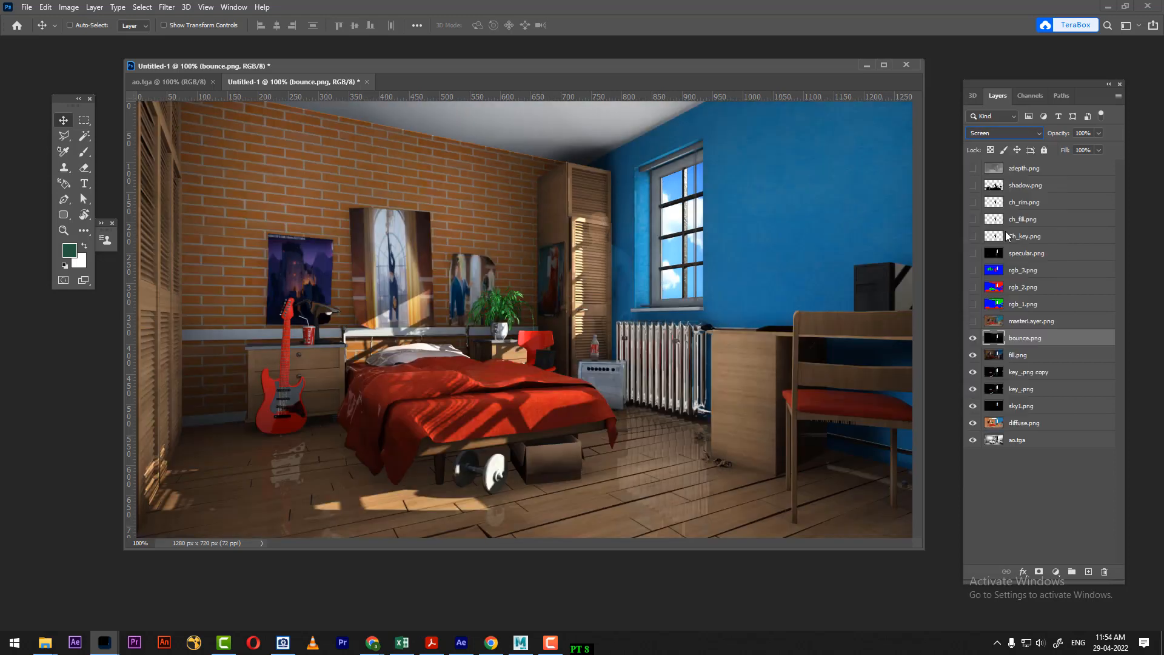
Compare the composite with and without the bounce.png layer
click(973, 338)
click(973, 338)
click(973, 338)
click(973, 338)
click(973, 339)
click(973, 338)
click(973, 338)
click(972, 338)
Select the key_.png copy layer and compare the composite with and without it
click(1032, 373)
click(973, 372)
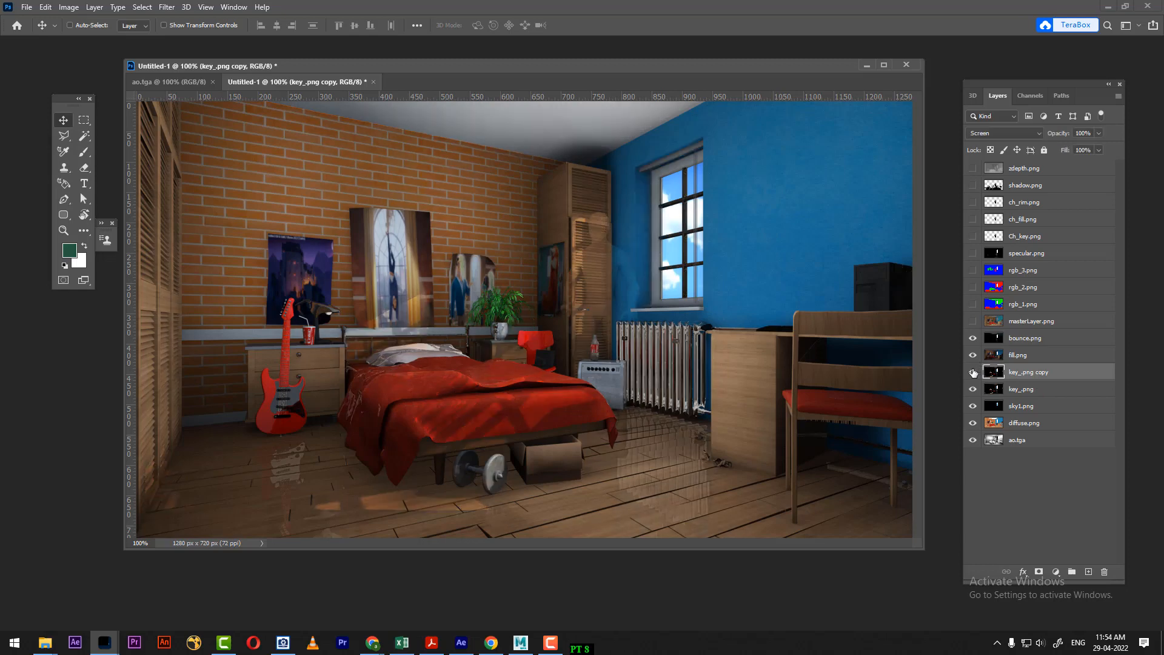
click(973, 372)
click(973, 372)
click(973, 373)
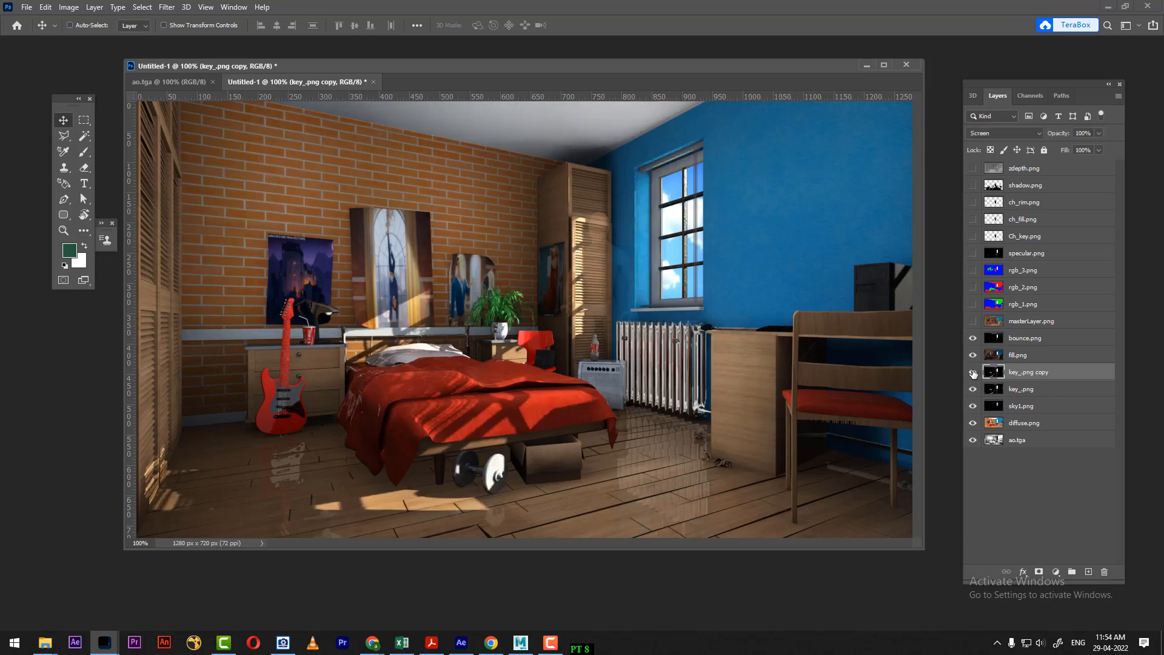
click(974, 372)
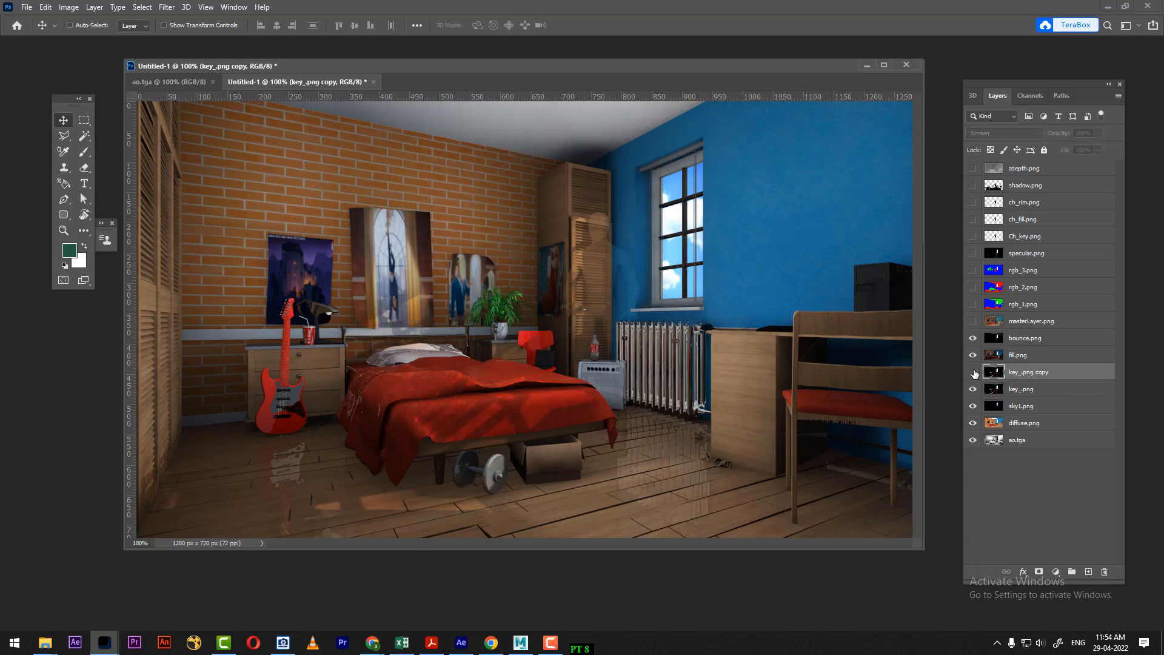
click(973, 373)
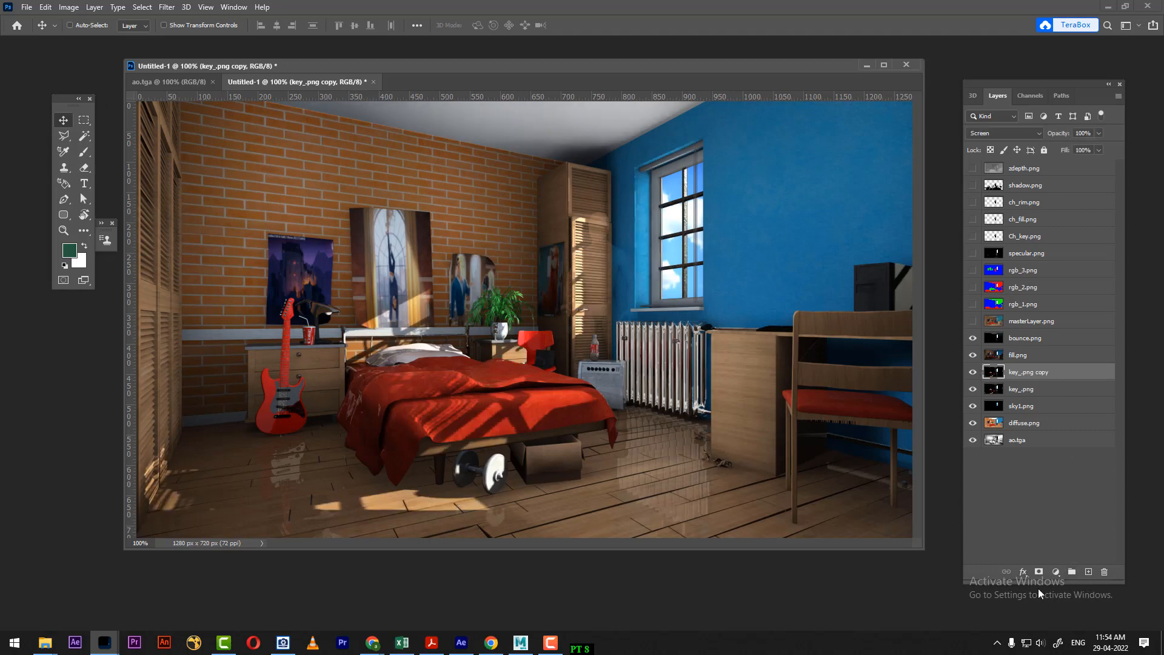
Add a Hue/Saturation adjustment layer above key_.png copy with the Master hue at -1 and the Reds hue at +7
click(1056, 572)
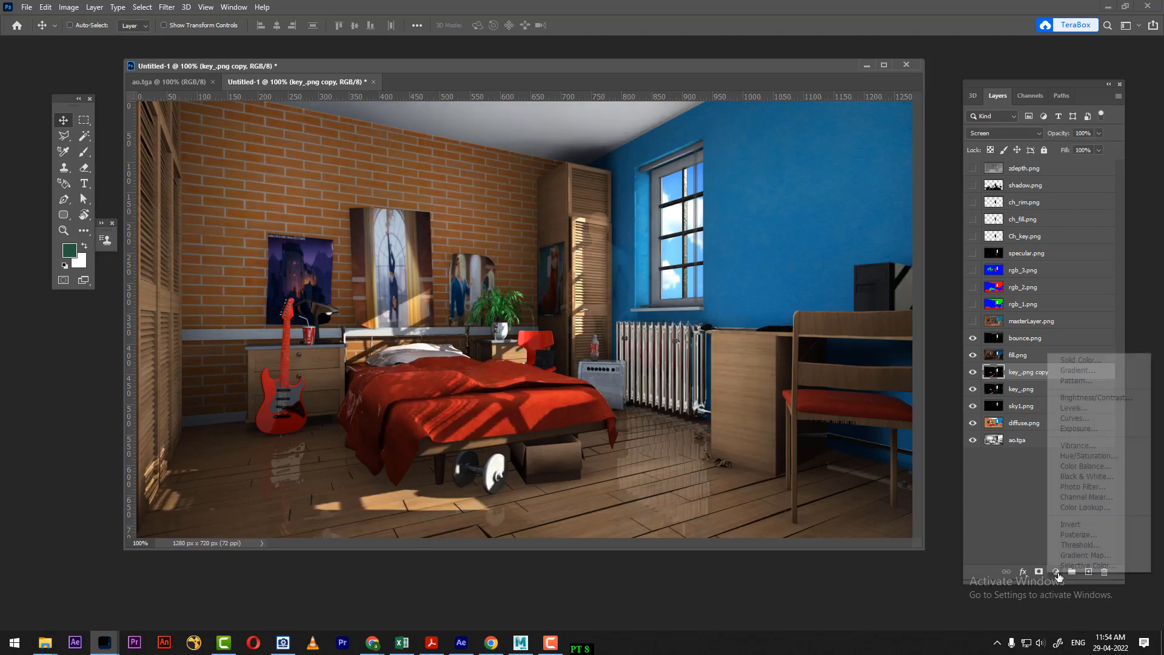
click(1119, 457)
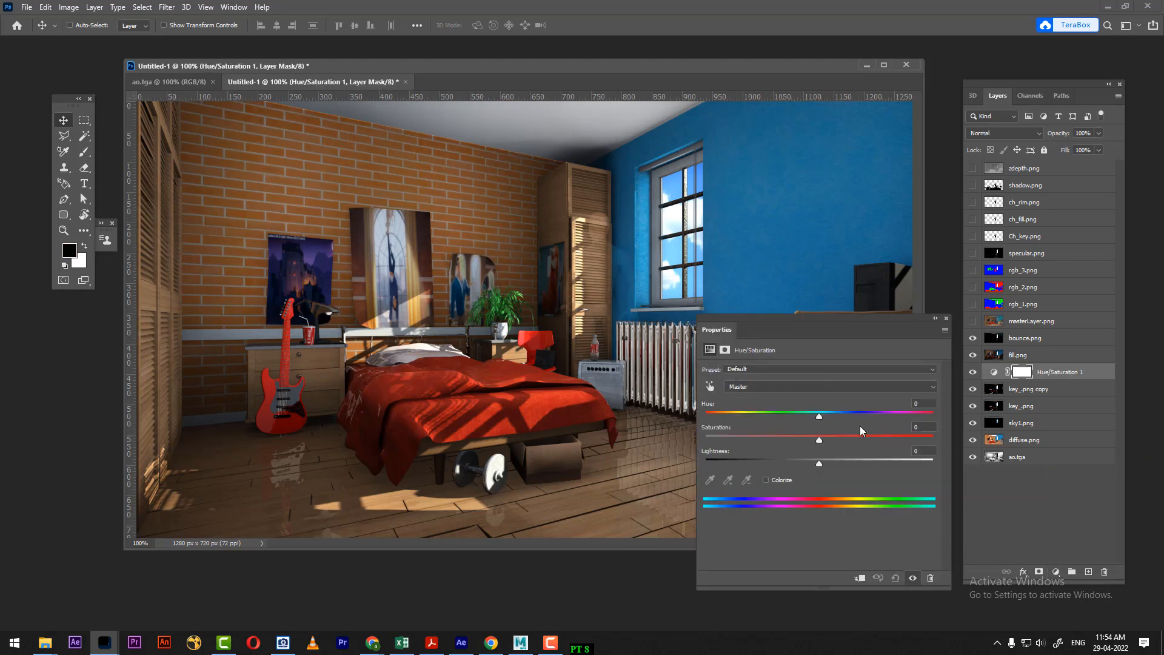
mouse_move(819, 418)
mouse_down()
mouse_move(752, 423)
mouse_move(818, 421)
mouse_up()
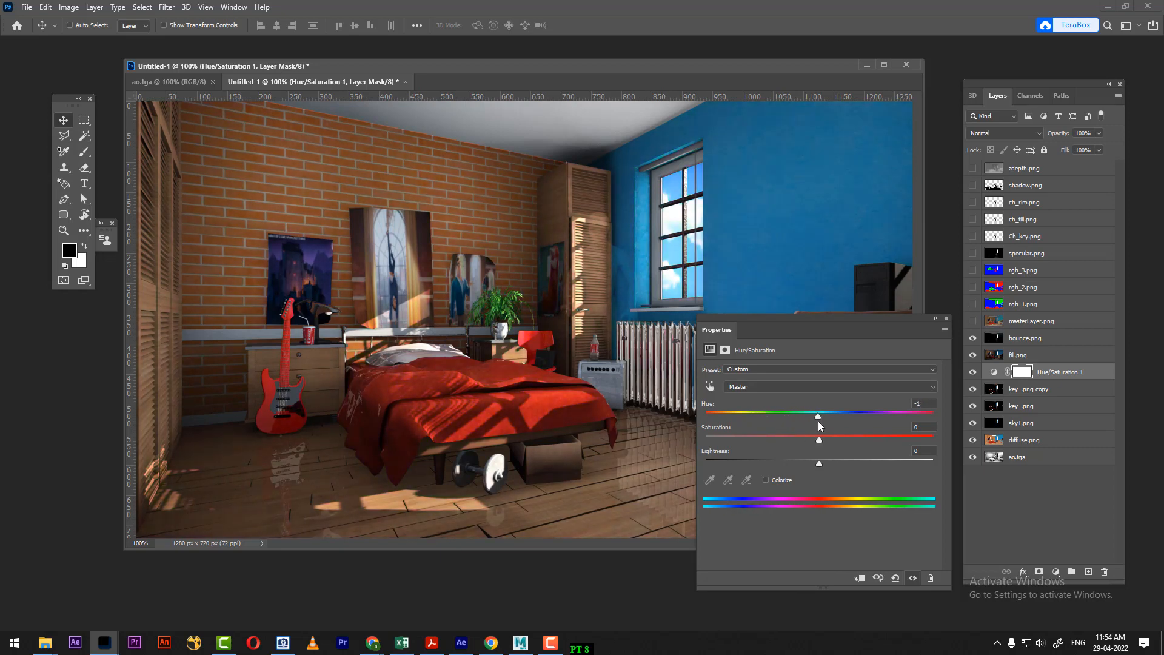
click(796, 388)
click(791, 406)
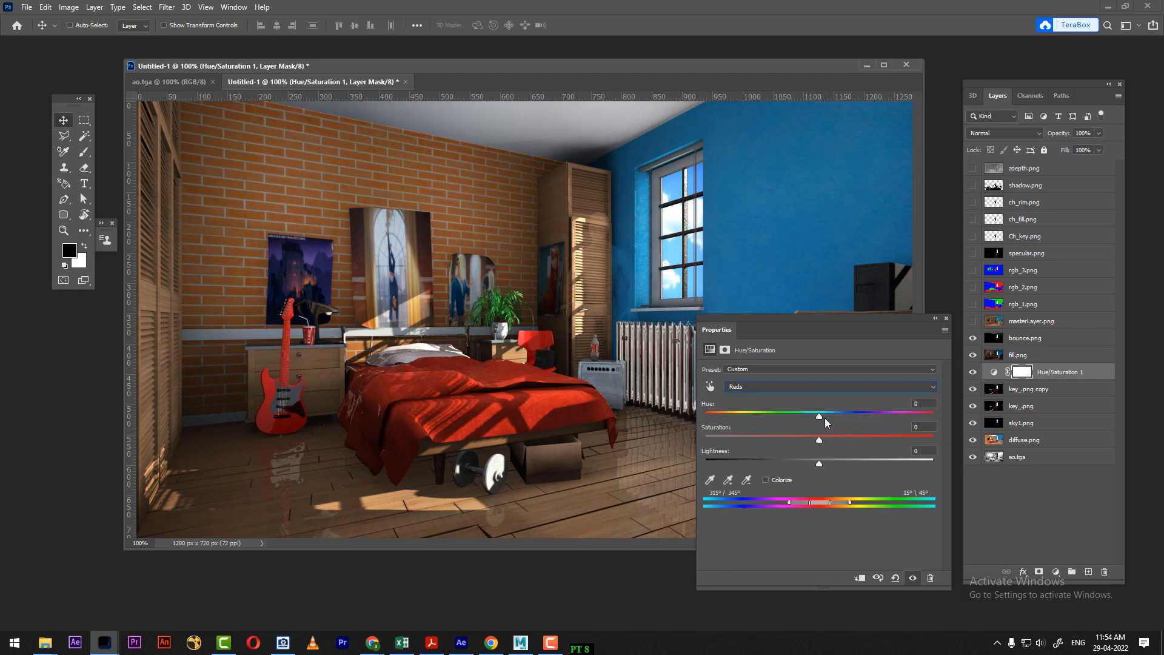
mouse_move(822, 417)
mouse_down()
mouse_move(770, 421)
mouse_move(839, 428)
mouse_up()
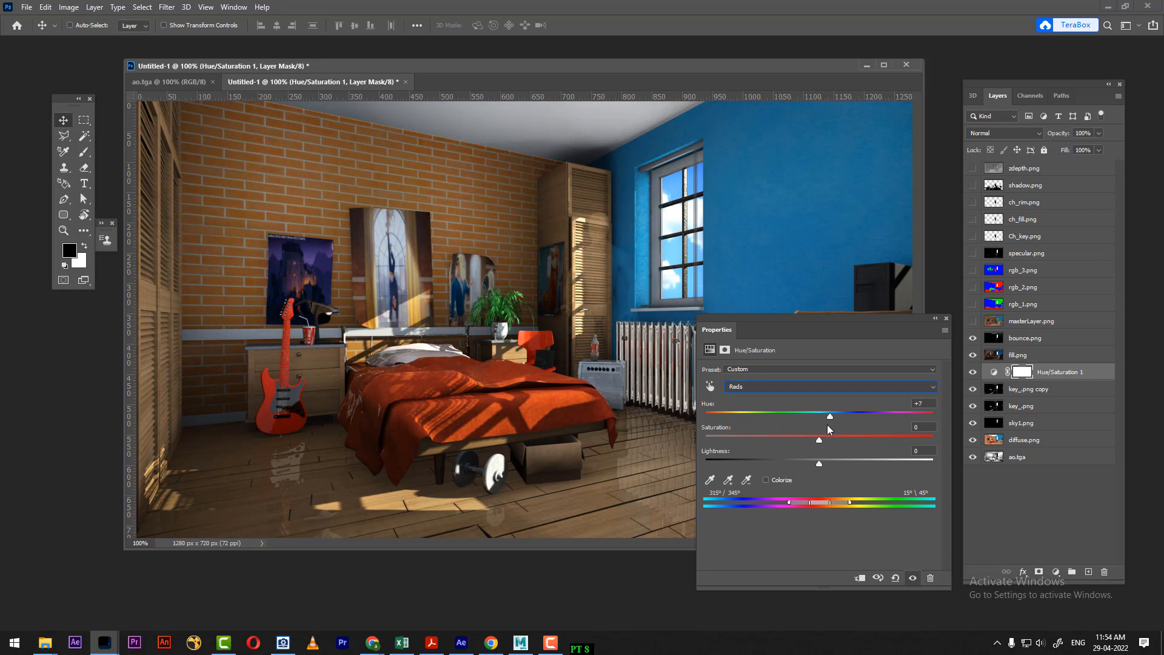
Set the adjustment's Yellows hue to +14 and clip the adjustment to the key_.png copy layer
click(784, 388)
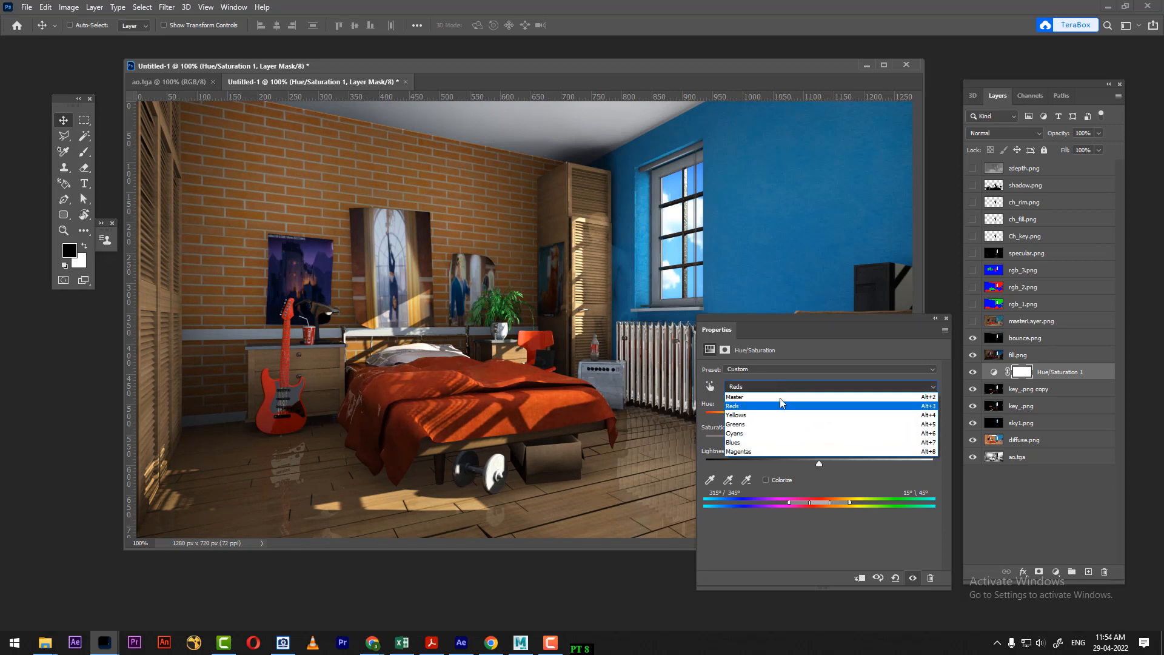
click(781, 418)
mouse_move(819, 419)
mouse_down()
mouse_move(770, 417)
mouse_move(837, 423)
mouse_up()
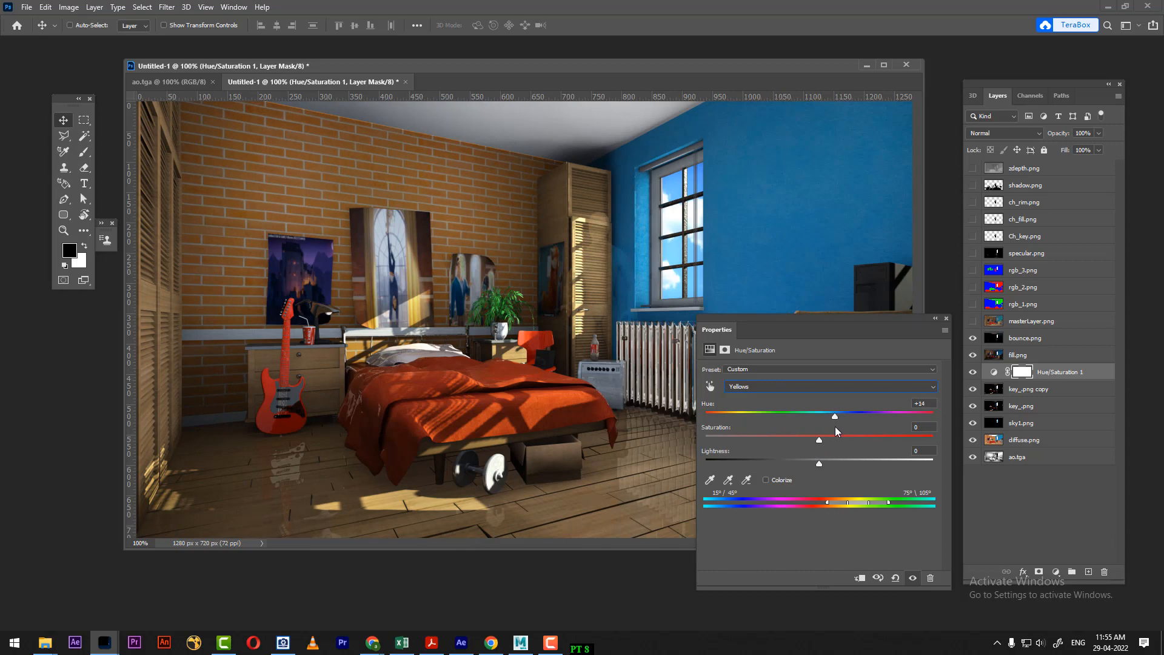
click(860, 580)
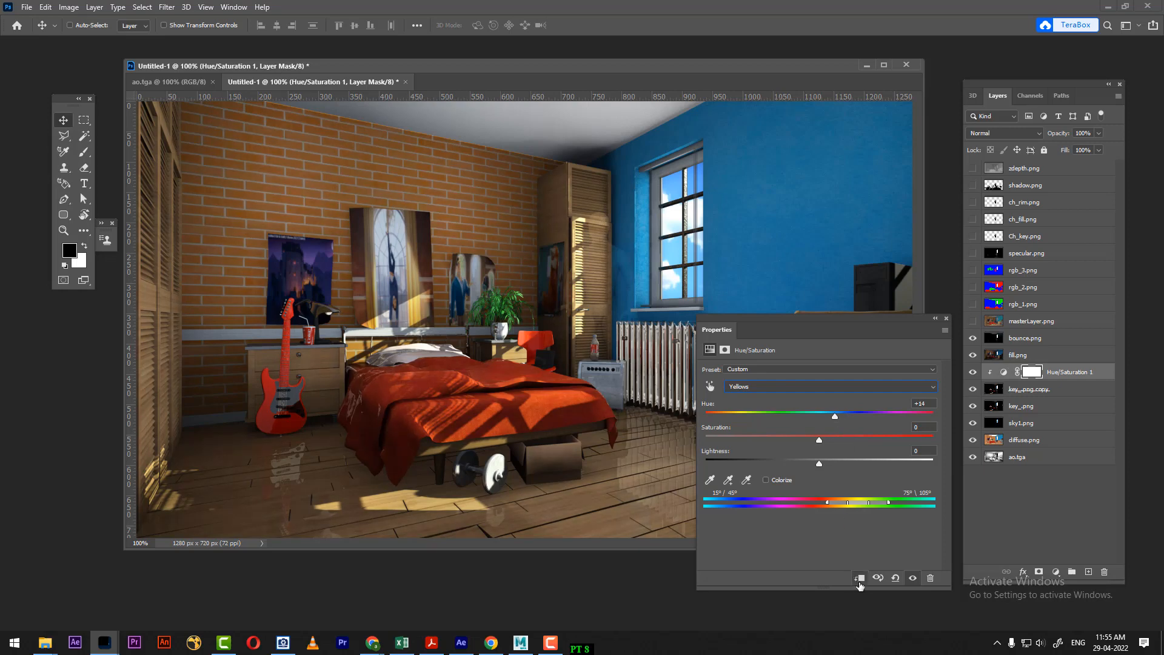
click(947, 318)
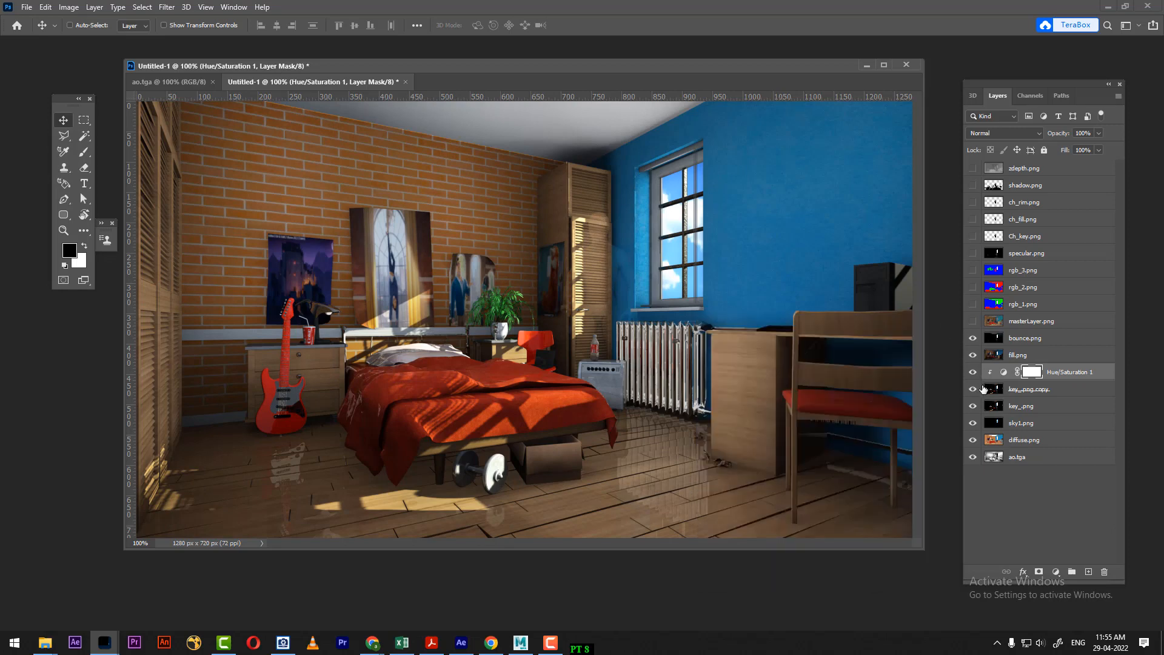
Compare the composite with and without the clipped Hue/Saturation adjustment
click(973, 372)
click(973, 371)
click(973, 372)
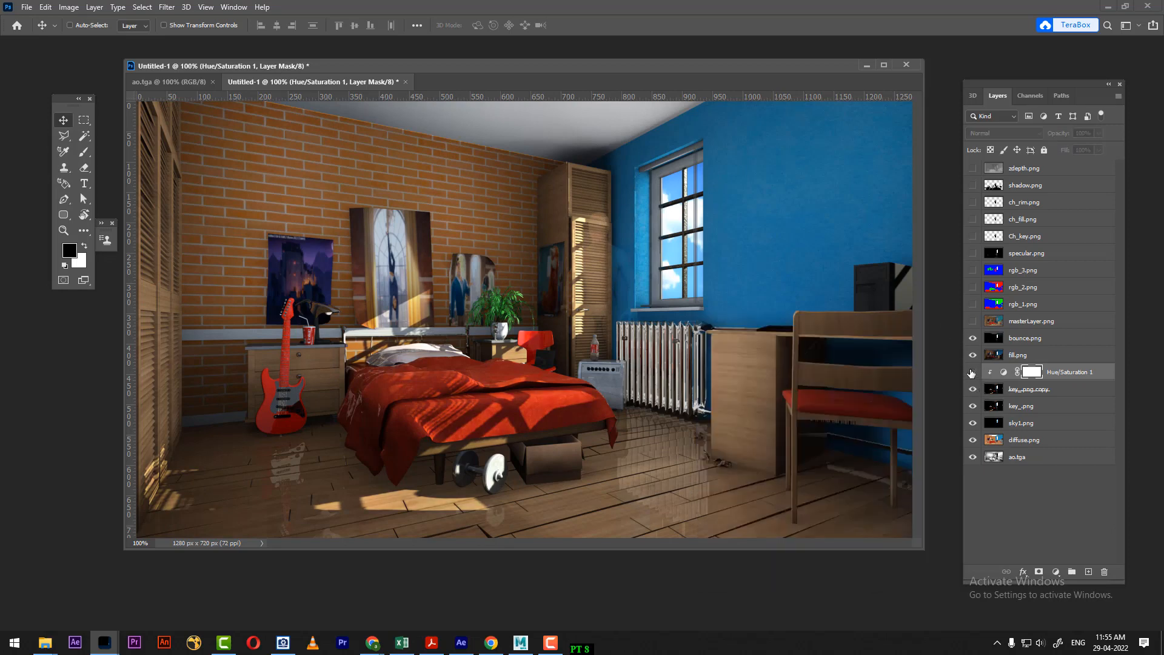
click(972, 372)
click(972, 371)
click(973, 372)
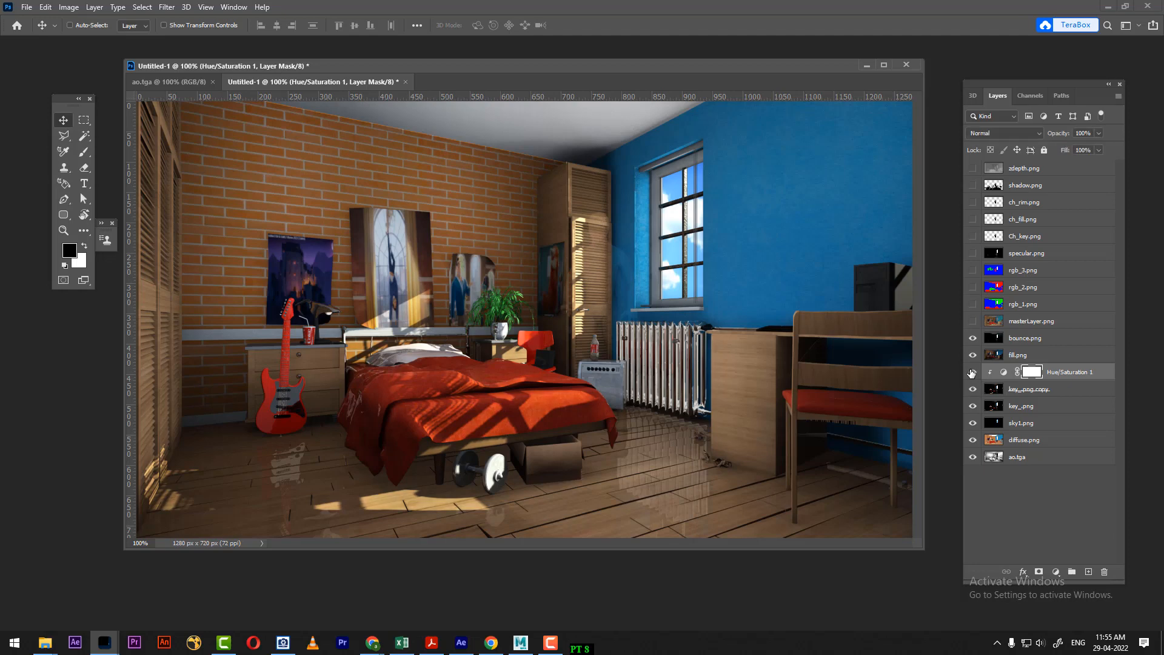
click(972, 372)
click(973, 372)
Reopen the Hue/Saturation adjustment's settings and raise its Master saturation to about +56
click(1004, 373)
double_click(1004, 373)
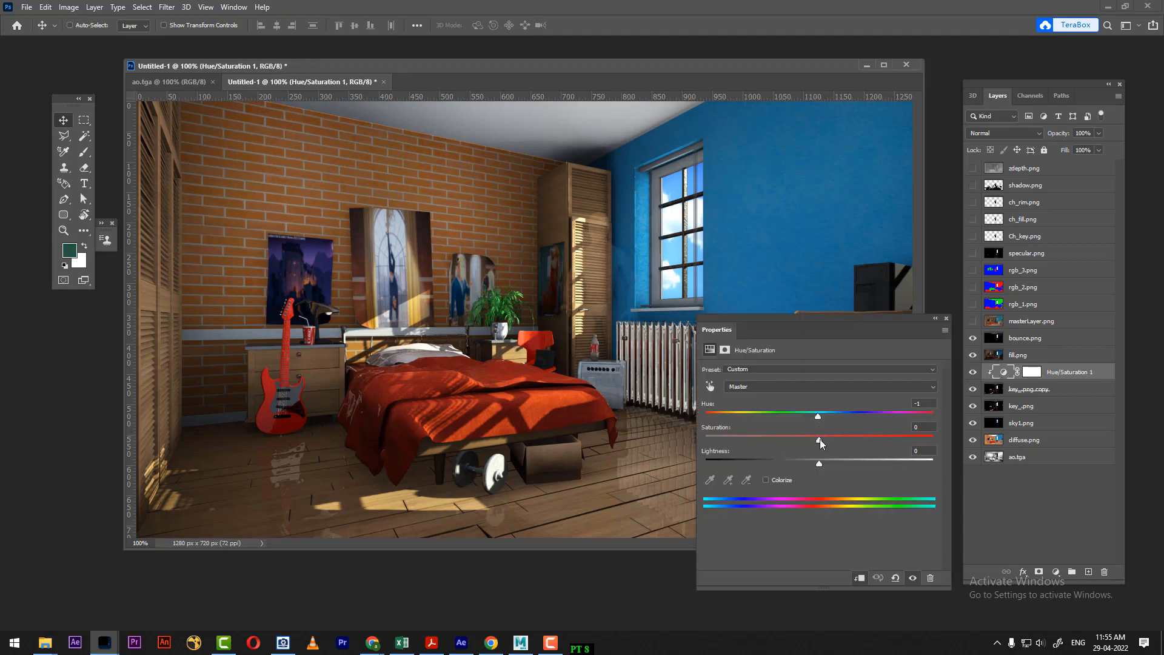
drag(820, 439, 884, 439)
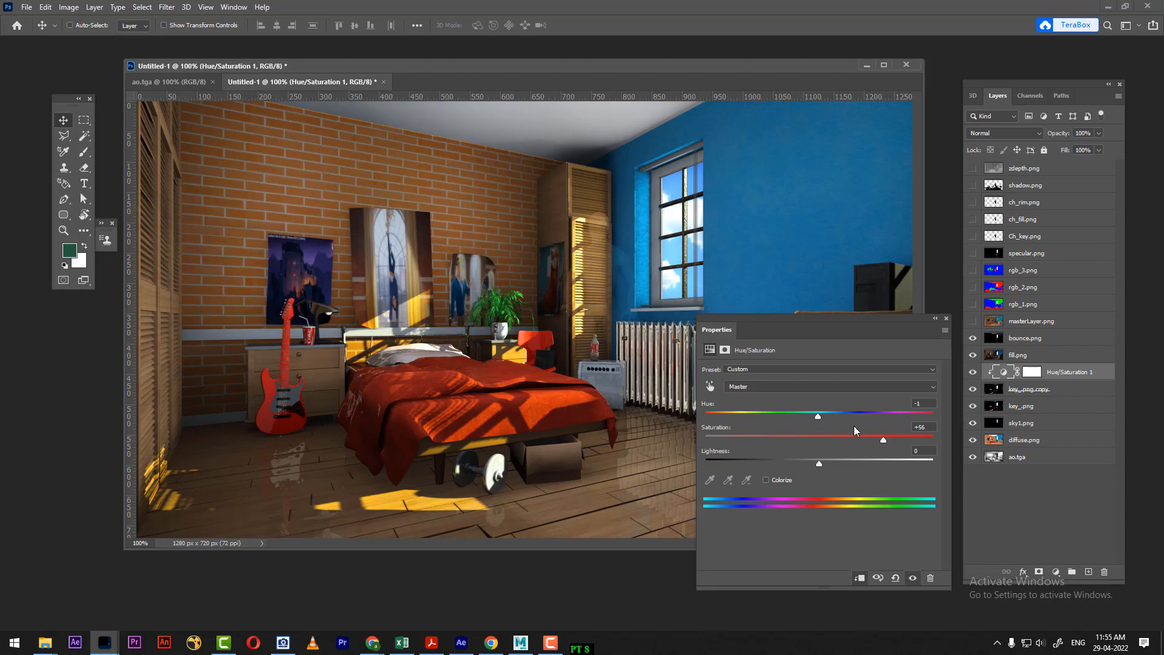
Return the Master hue and saturation of the Hue/Saturation adjustment above key_.png copy to 0 and close its settings
drag(818, 414, 780, 420)
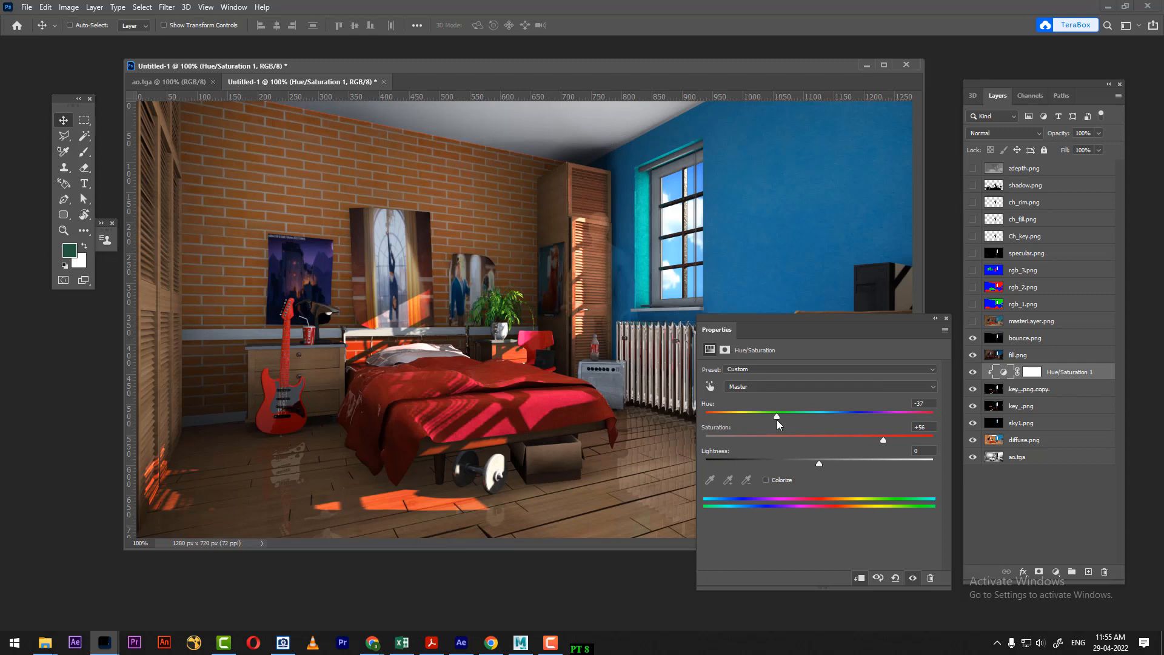
drag(777, 419, 817, 420)
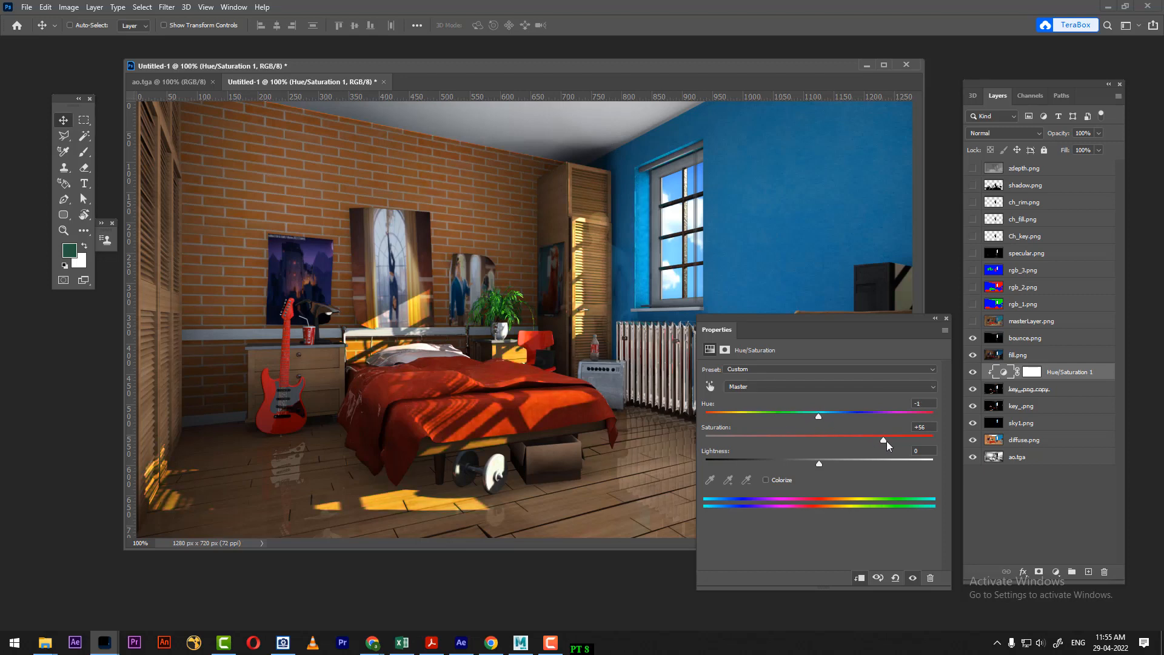
text(0)
drag(884, 441, 822, 441)
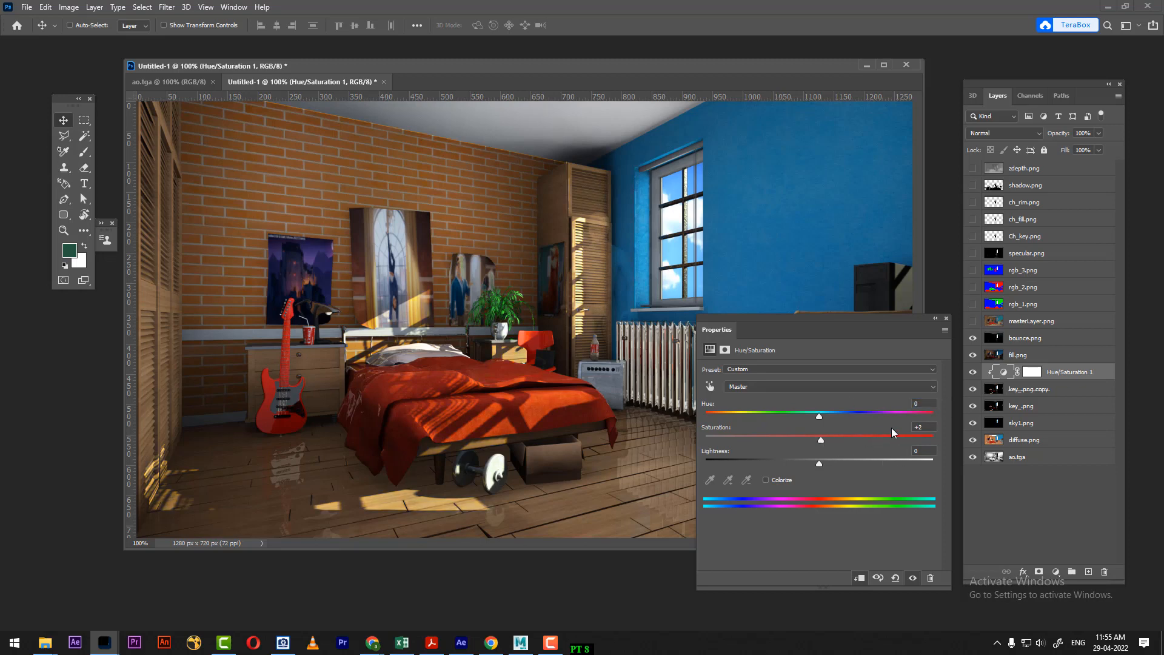
double_click(933, 427)
text(0)
click(947, 318)
Compare the composite with and without the fill.png layer
click(992, 358)
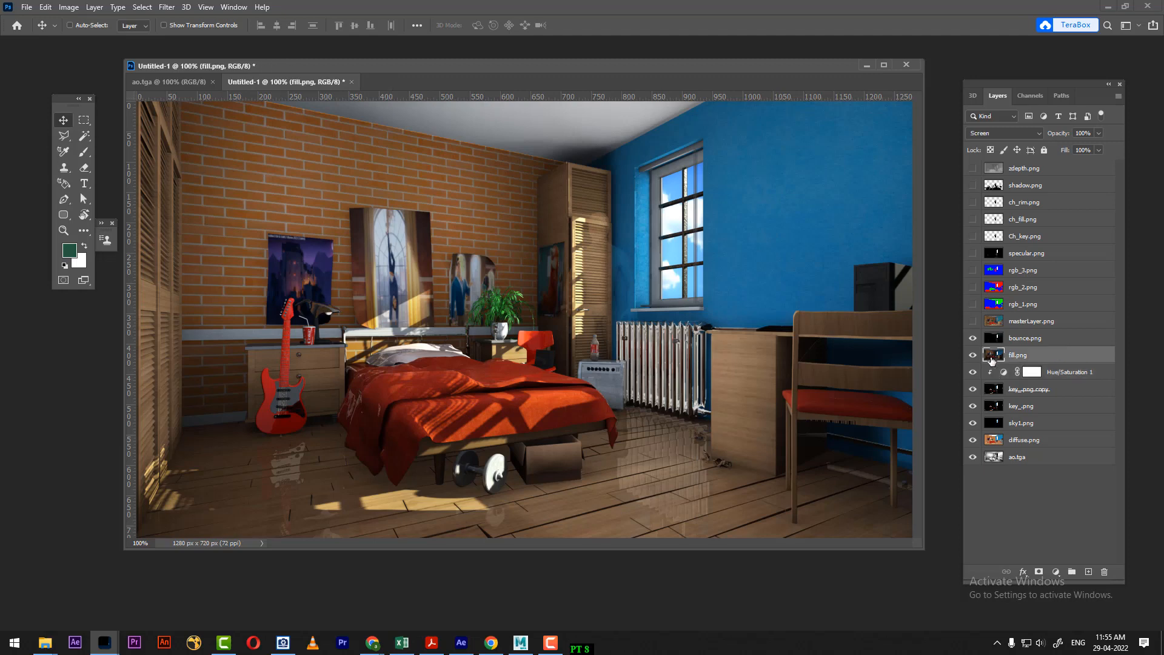
click(973, 357)
click(973, 356)
Add a Hue/Saturation adjustment above fill.png with the Blues hue at about +10 and clip it to fill.png
click(1056, 572)
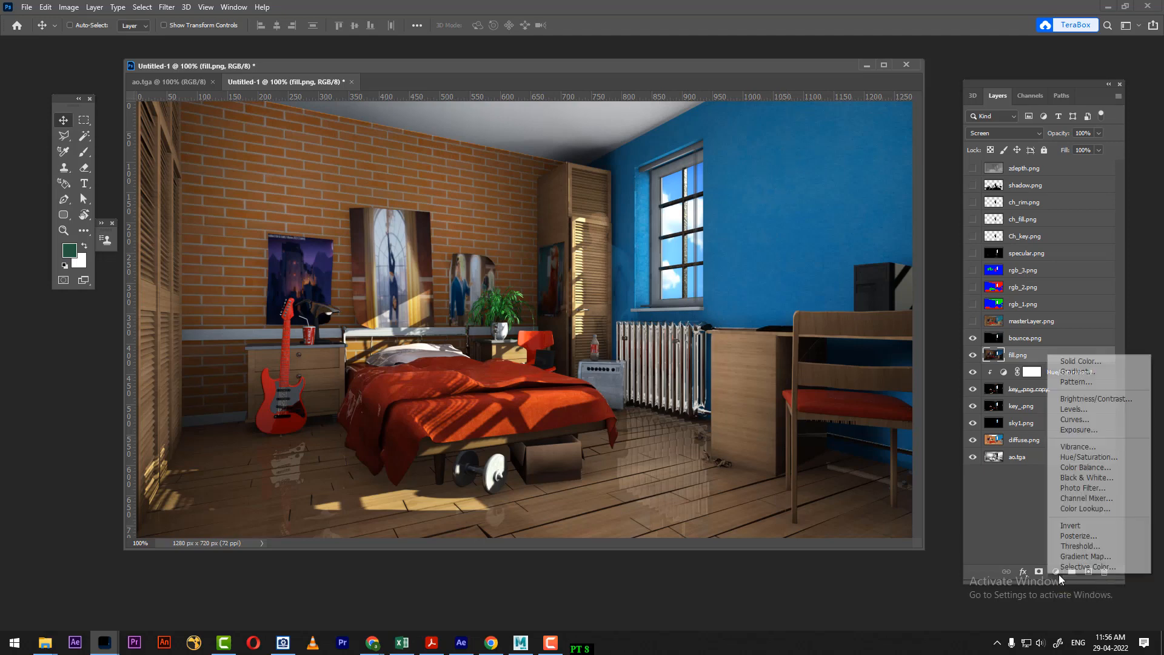
click(1139, 457)
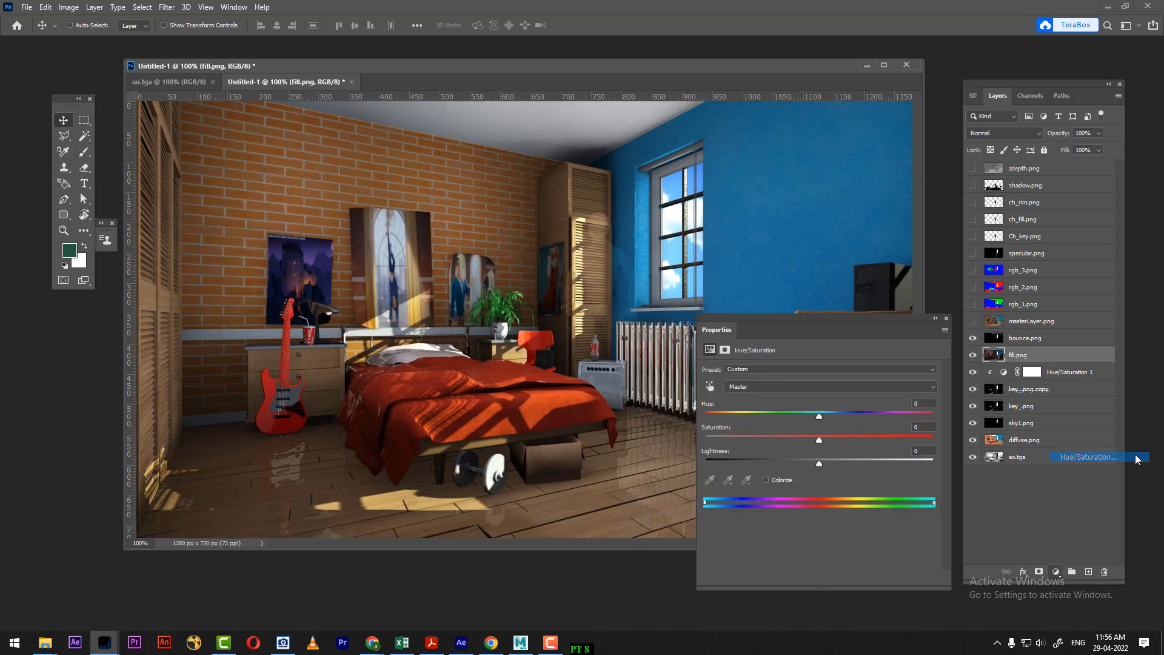
click(810, 386)
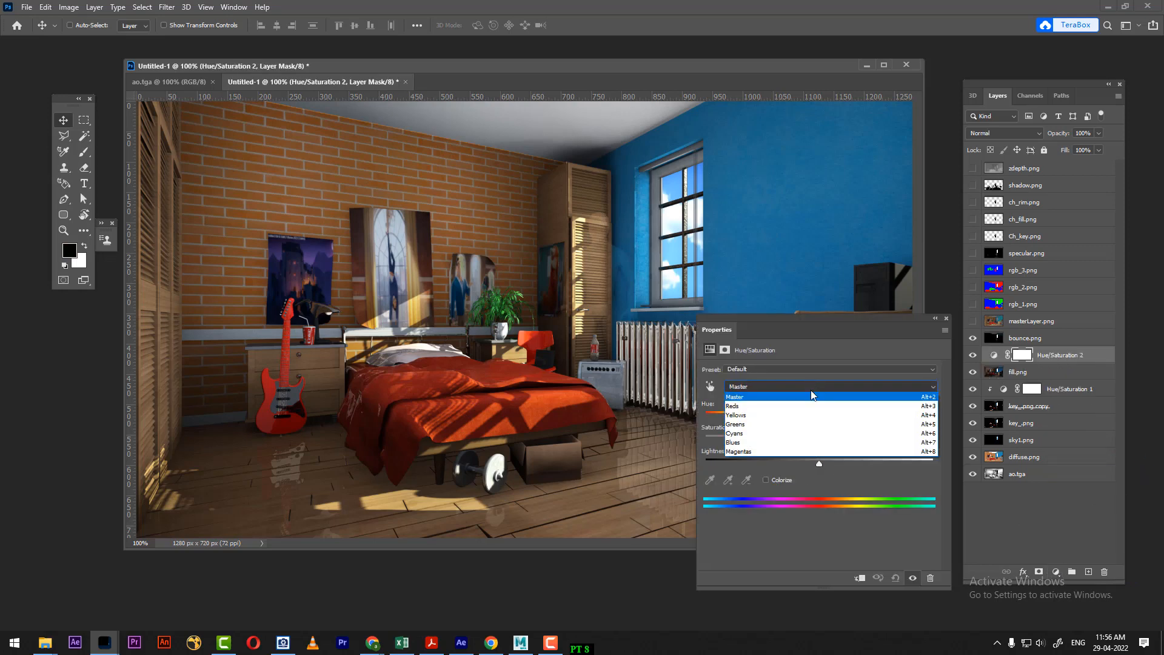
click(782, 443)
mouse_move(819, 413)
mouse_down()
mouse_move(863, 409)
mouse_move(805, 410)
mouse_move(897, 417)
mouse_move(811, 423)
mouse_up()
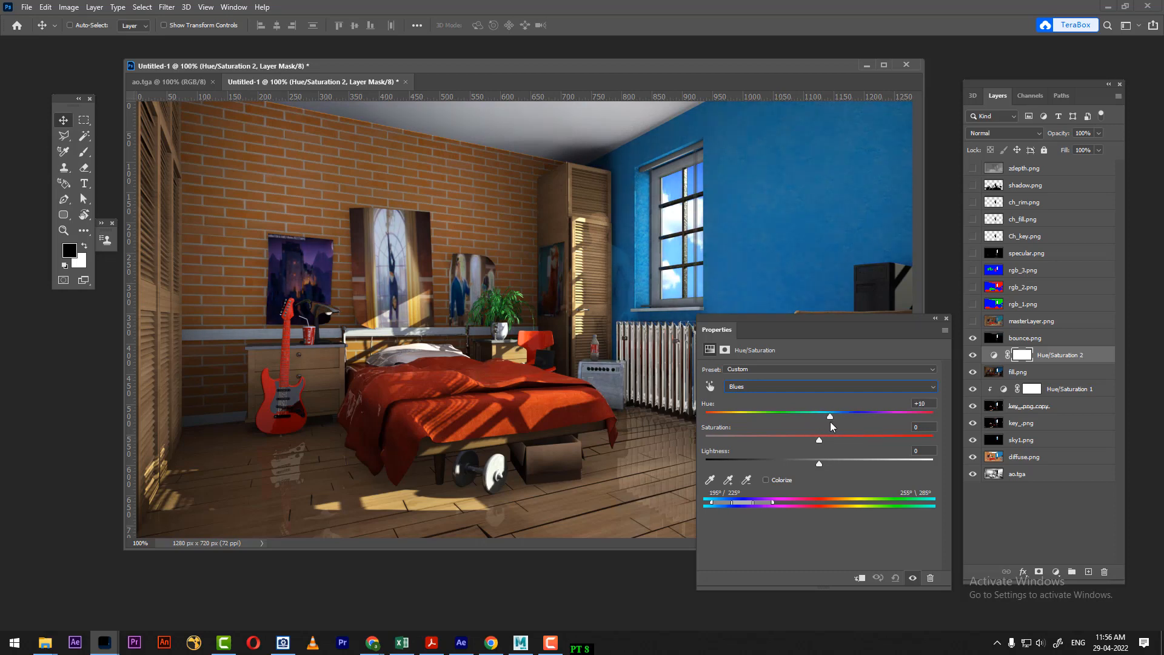
click(859, 579)
click(948, 318)
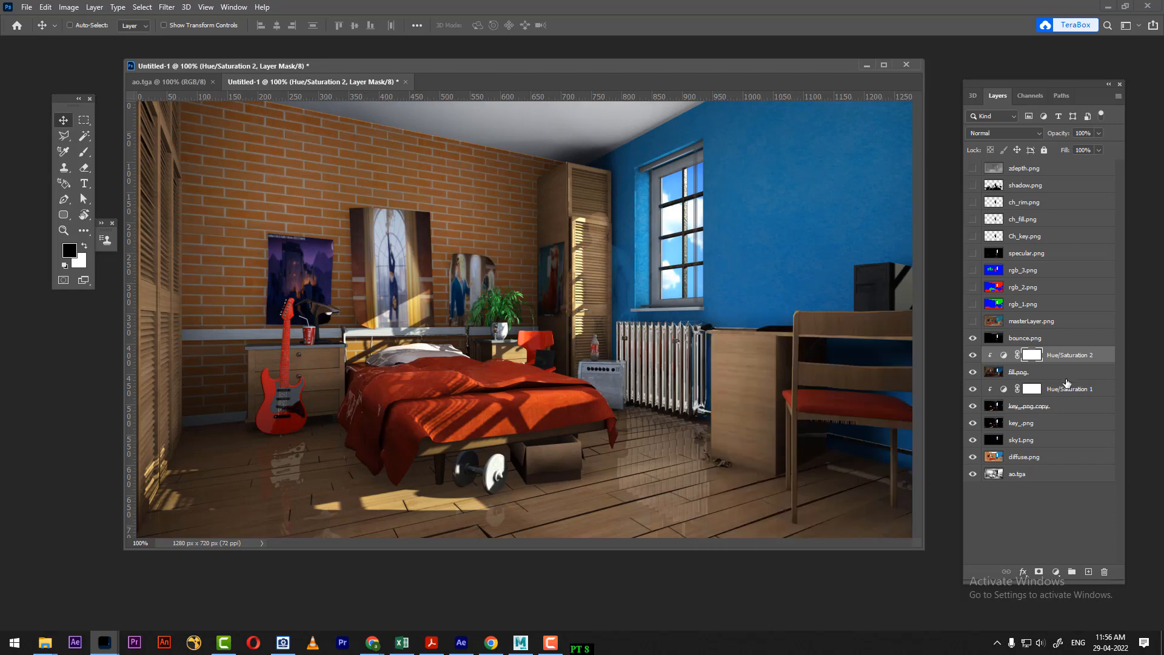
Compare the composite with and without the Hue/Saturation adjustment clipped to fill.png
click(973, 355)
click(973, 355)
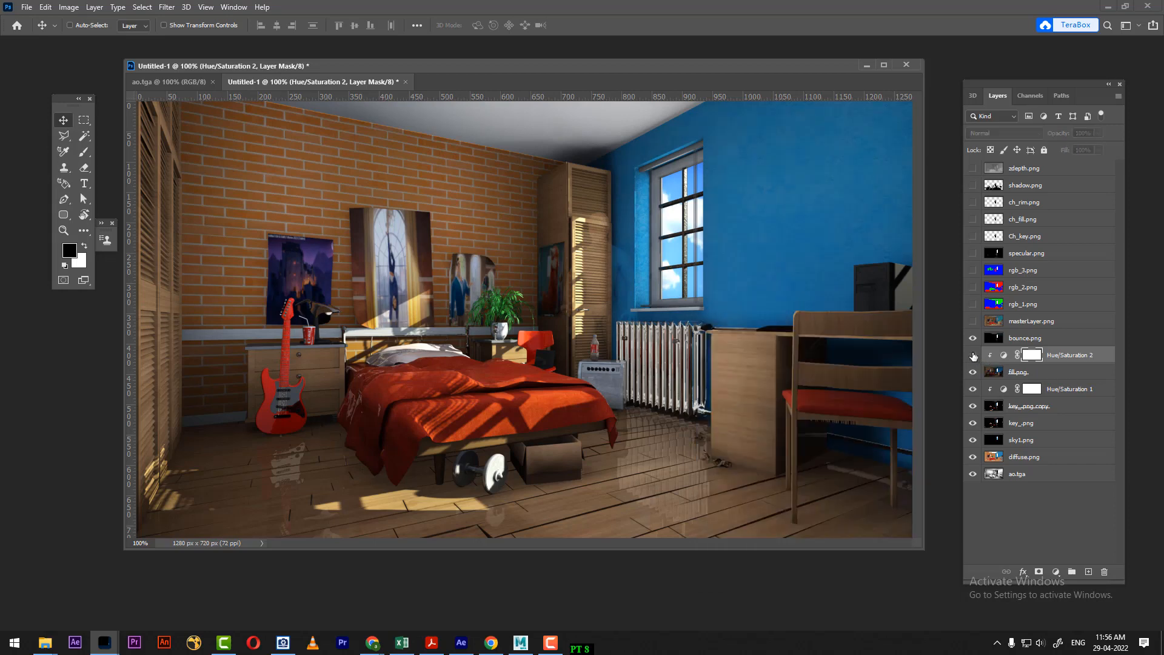
click(973, 355)
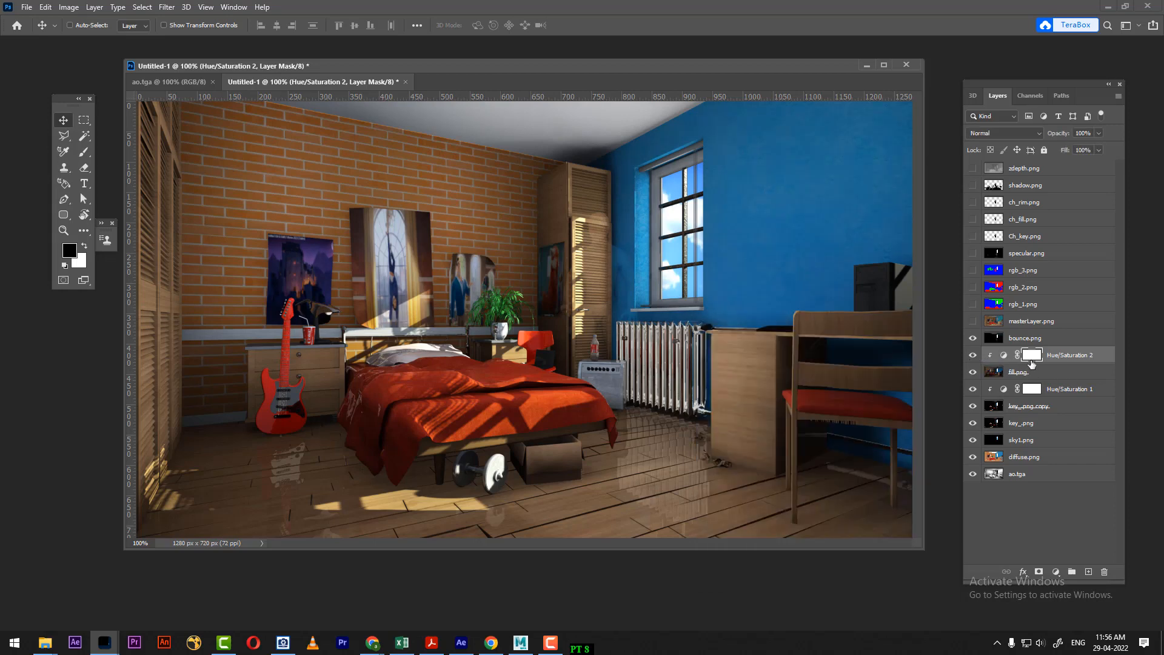
Reopen the fill.png adjustment's settings, lower its Reds hue and fine-tune its Yellows hue
double_click(1003, 356)
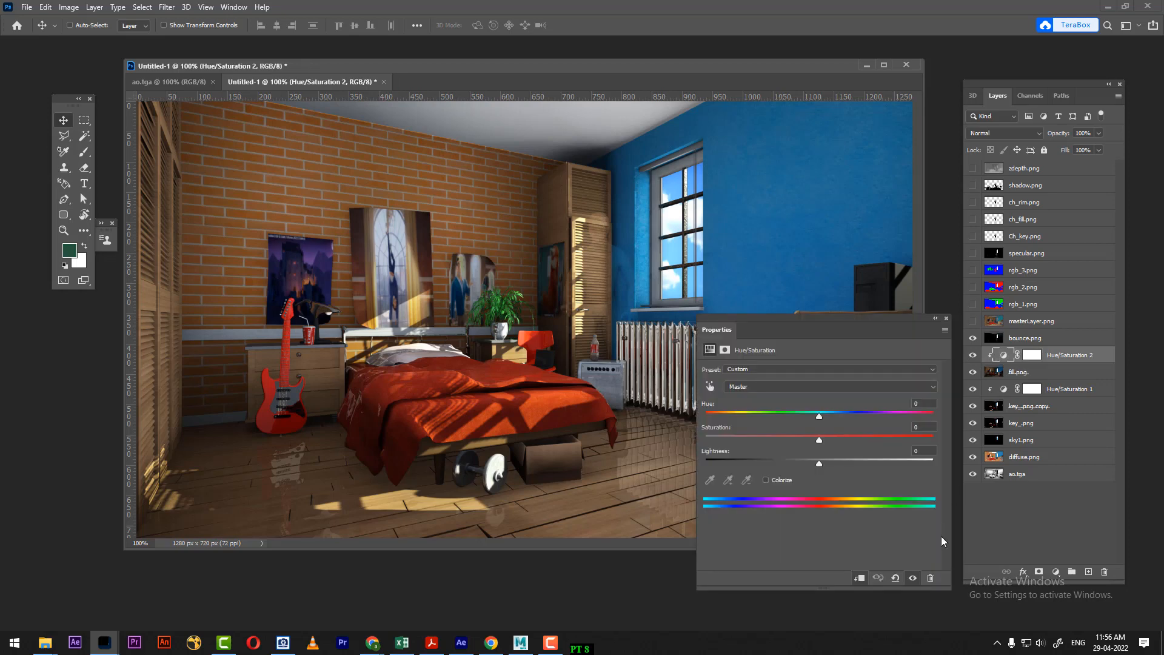
click(794, 385)
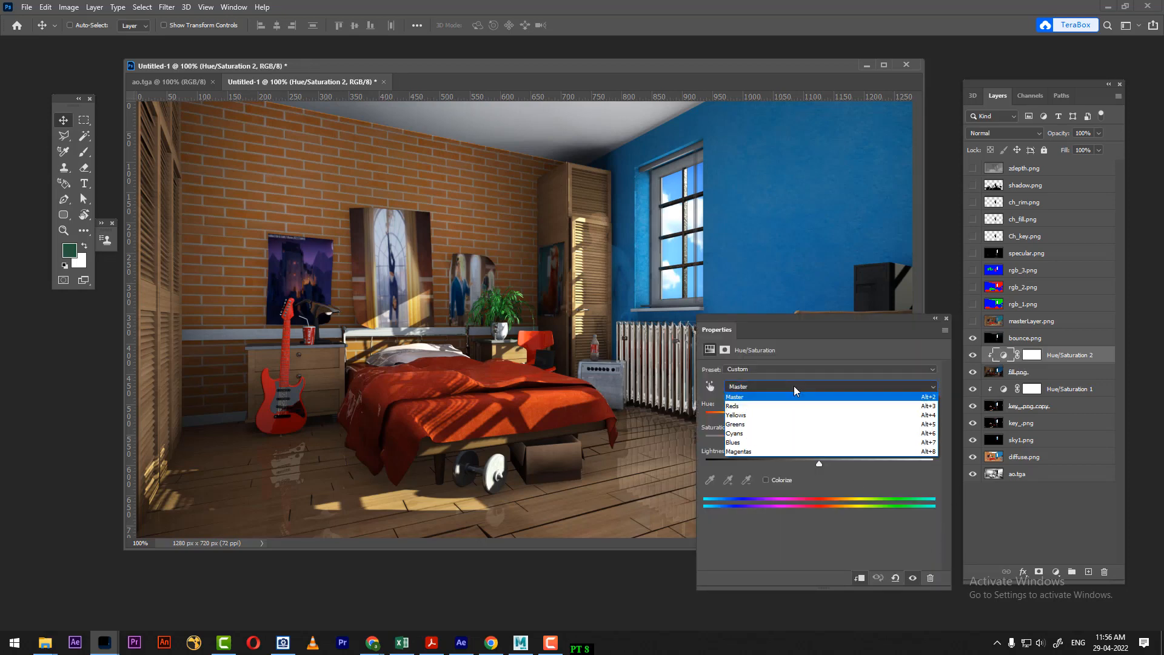
click(795, 385)
click(794, 386)
click(801, 400)
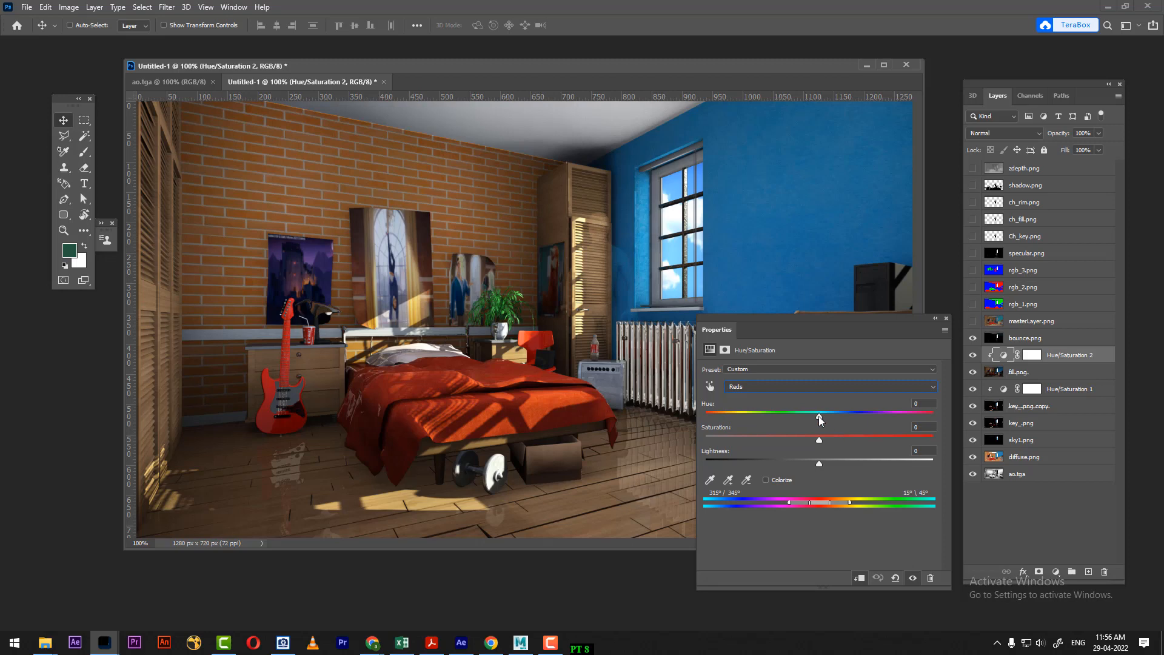
mouse_move(819, 417)
mouse_down()
mouse_move(780, 420)
mouse_move(831, 421)
mouse_move(803, 424)
mouse_up()
click(807, 386)
click(812, 414)
mouse_move(822, 420)
mouse_down()
mouse_move(804, 417)
mouse_move(847, 416)
mouse_move(799, 420)
mouse_move(822, 420)
mouse_up()
Set the fill.png adjustment's Greens hue to about +25 and its Blues hue to +19, and close its settings
click(841, 388)
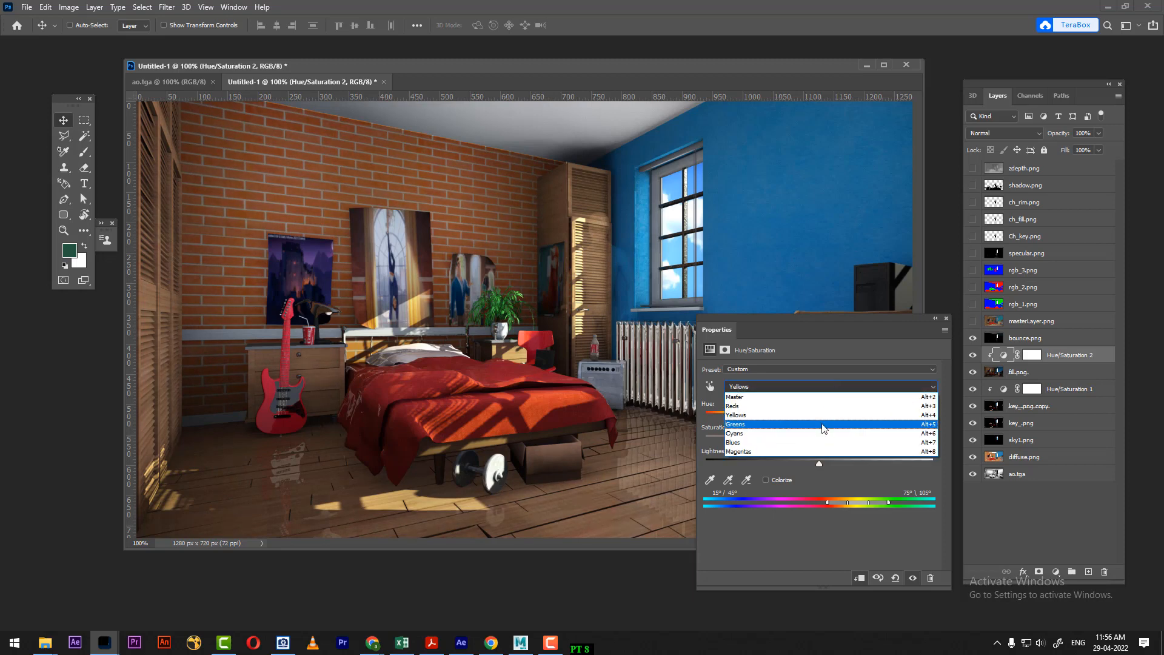
click(826, 422)
drag(817, 413, 849, 414)
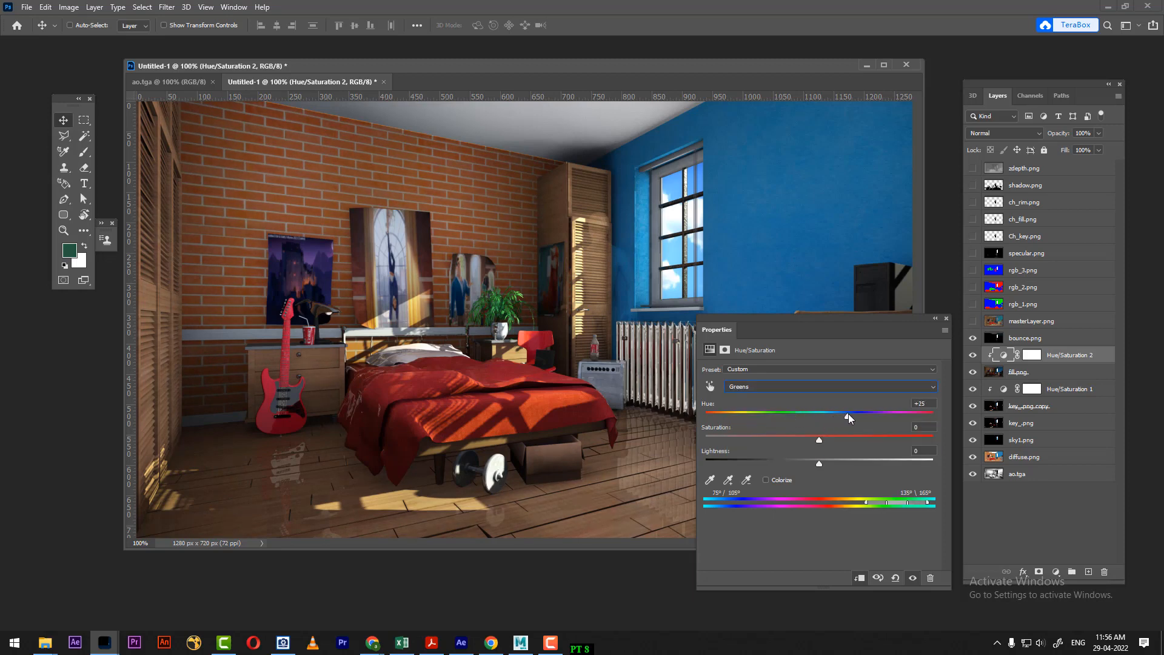
click(849, 386)
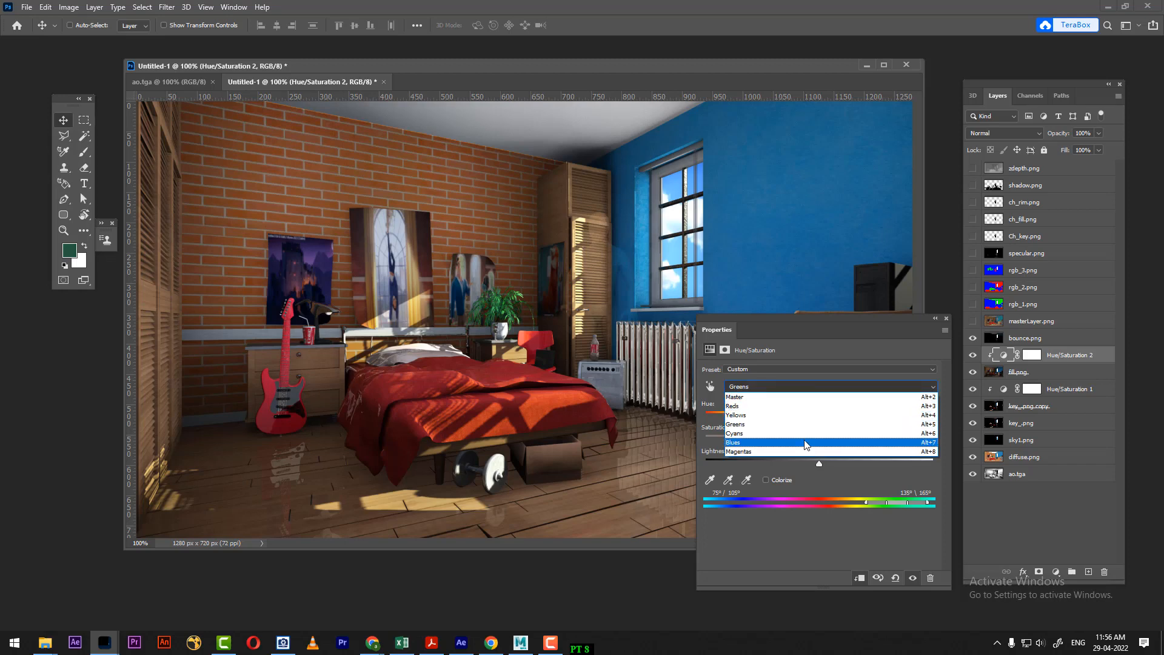
click(817, 438)
mouse_move(831, 418)
mouse_down()
mouse_move(794, 417)
mouse_move(852, 419)
mouse_move(811, 424)
mouse_move(841, 420)
mouse_up()
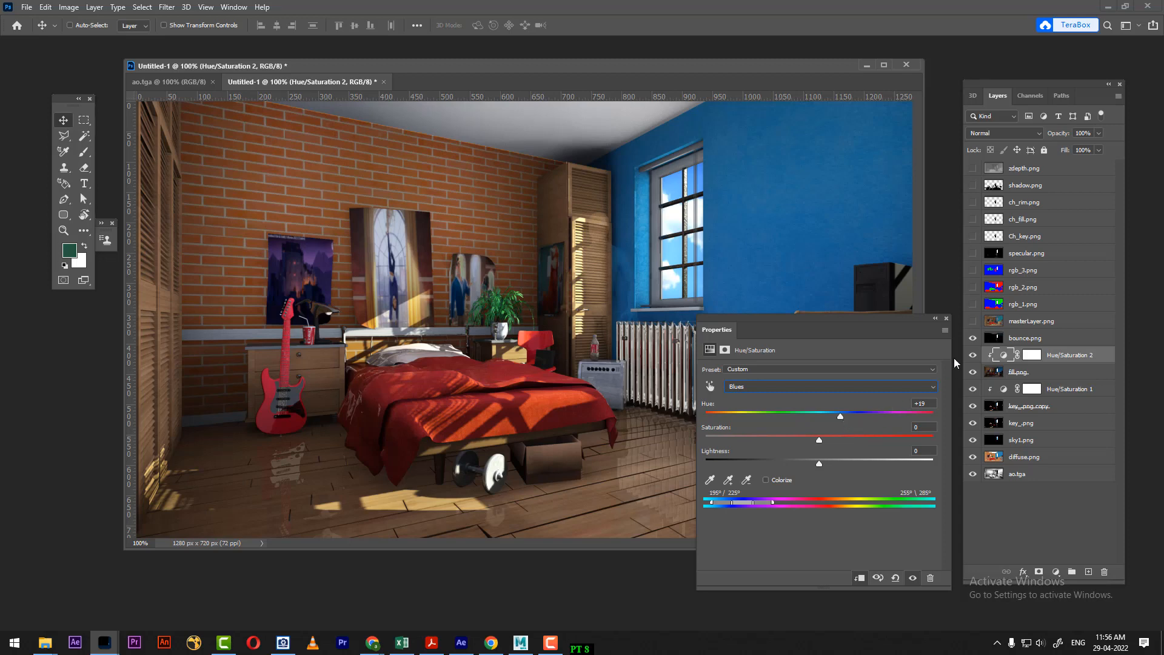
click(947, 319)
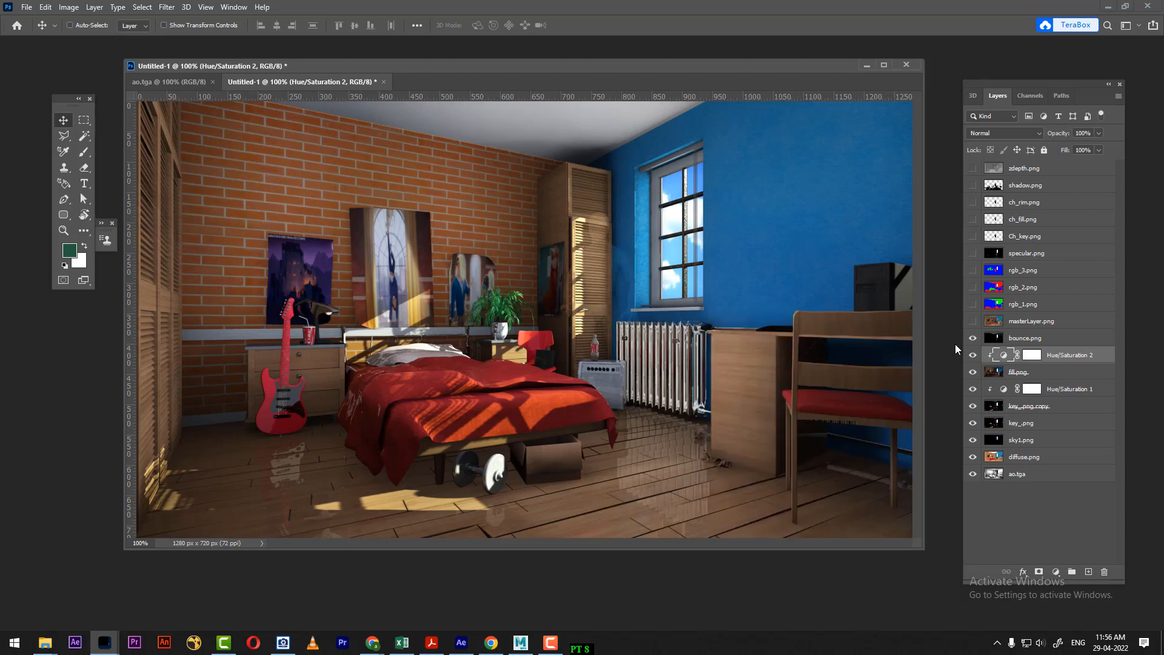
Select the bounce.png layer and compare the composite with and without it
click(1039, 341)
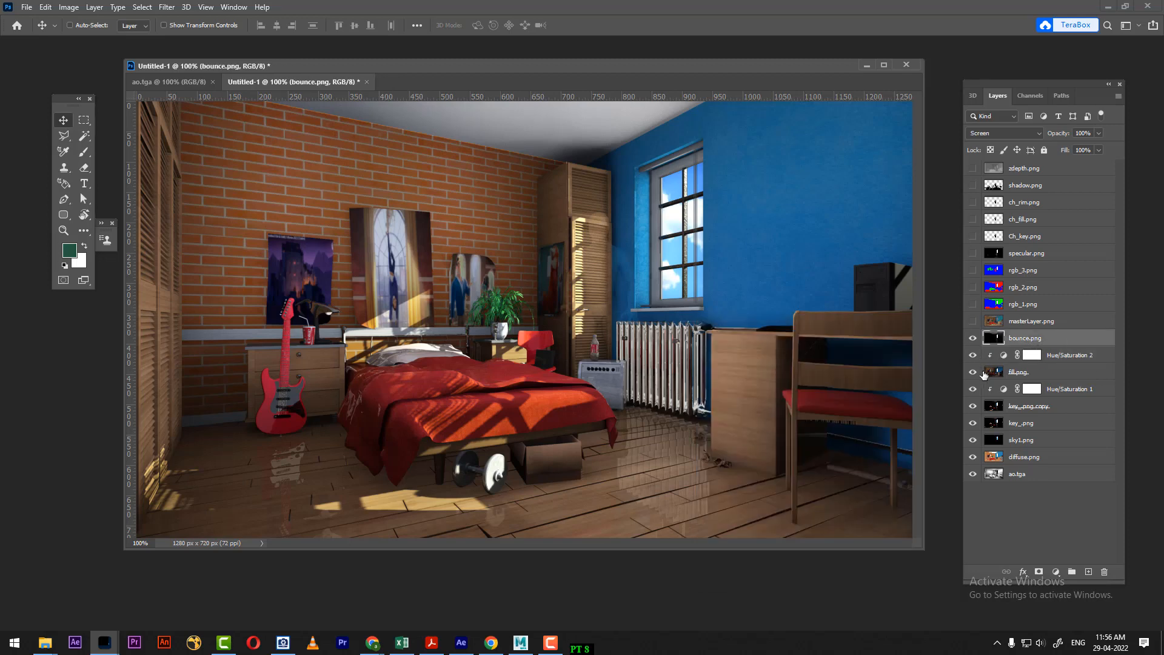
click(973, 338)
click(974, 338)
click(974, 338)
click(973, 338)
Try a Hue/Saturation adjustment layer above bounce.png with the Reds hue at about -3
click(1057, 573)
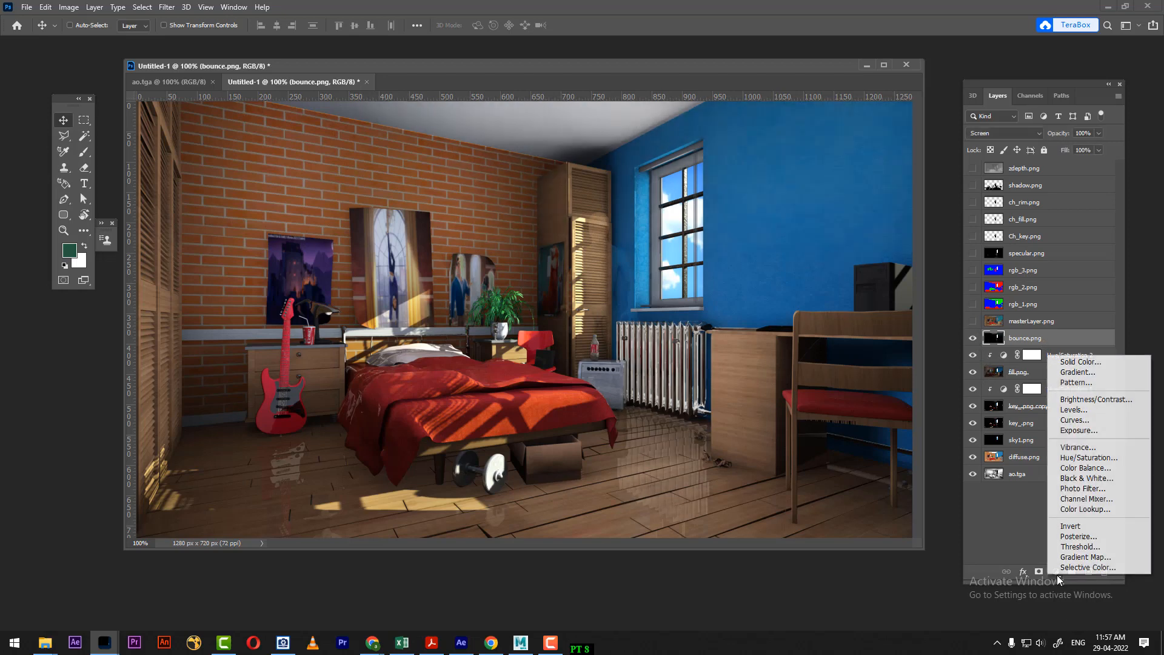
click(1115, 461)
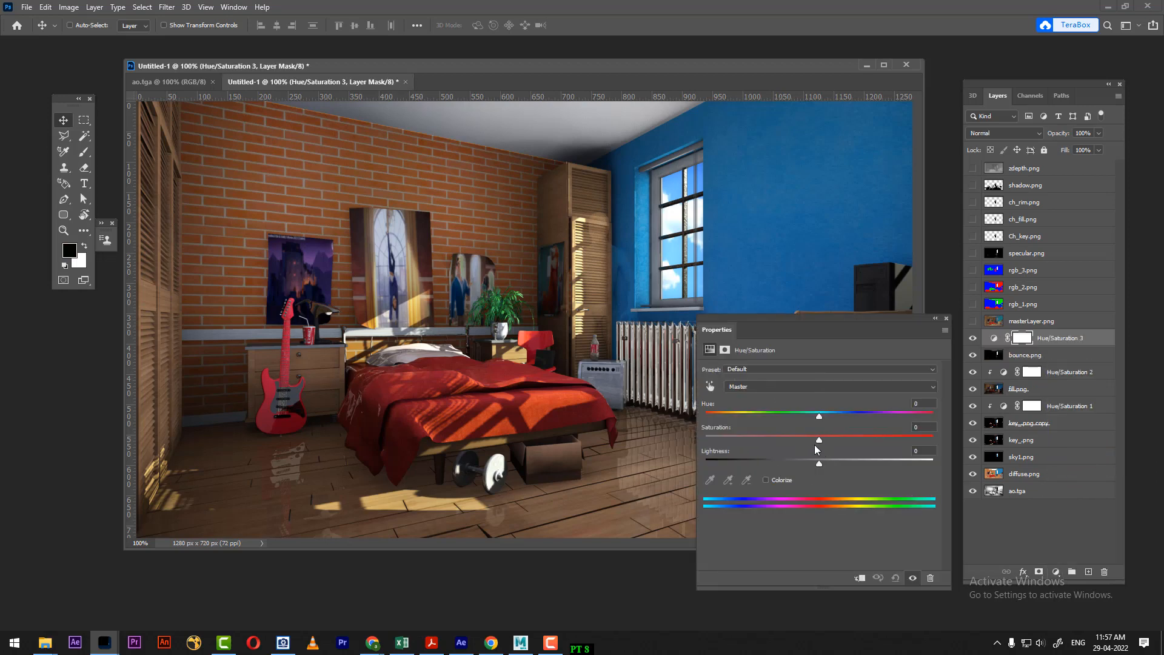
click(809, 391)
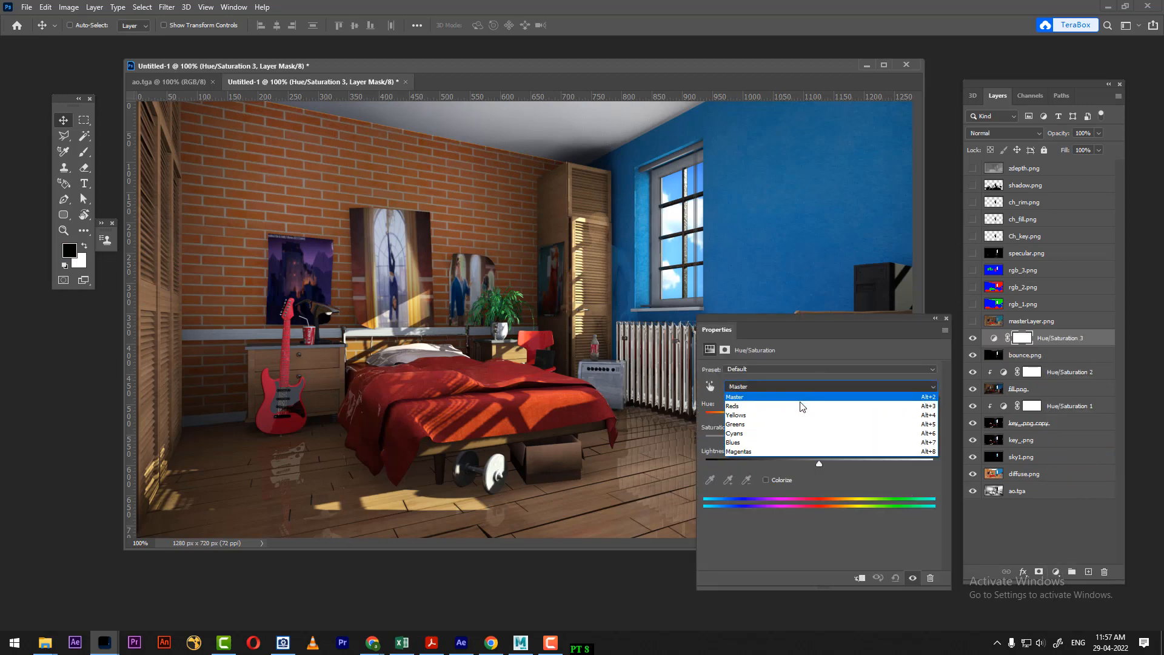
click(795, 408)
mouse_move(820, 417)
mouse_down()
mouse_move(859, 410)
mouse_move(817, 418)
mouse_up()
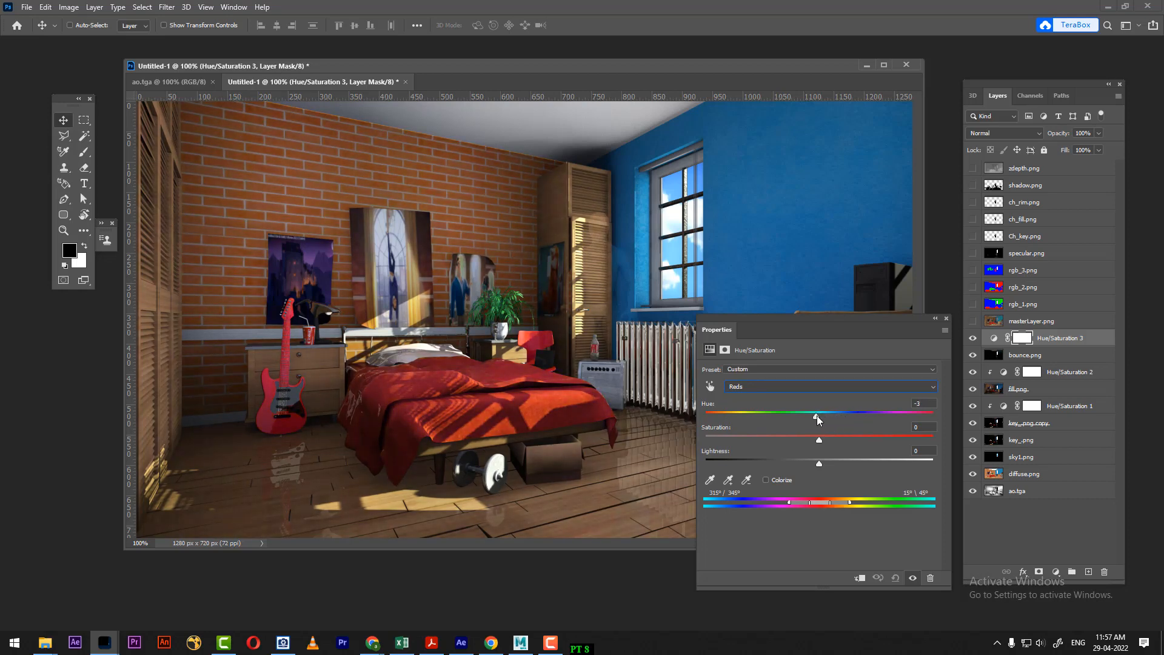
Try shifting the Yellows, Cyans and Greens hues in the adjustment above bounce.png
click(800, 387)
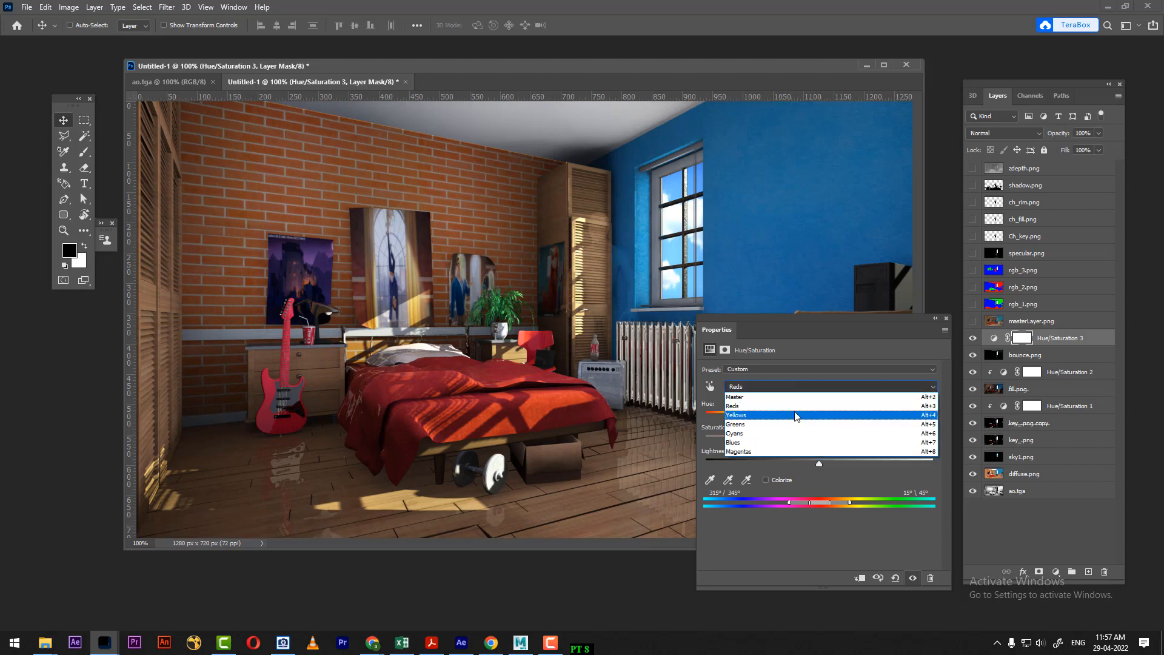
click(798, 418)
mouse_move(822, 418)
mouse_down()
mouse_move(780, 417)
mouse_move(880, 416)
mouse_move(820, 416)
mouse_up()
click(804, 387)
click(801, 433)
click(793, 387)
click(799, 424)
Try a Blues hue of +33 with saturation about -6 and a Magentas hue of about +24 in the adjustment above bounce.png
click(831, 387)
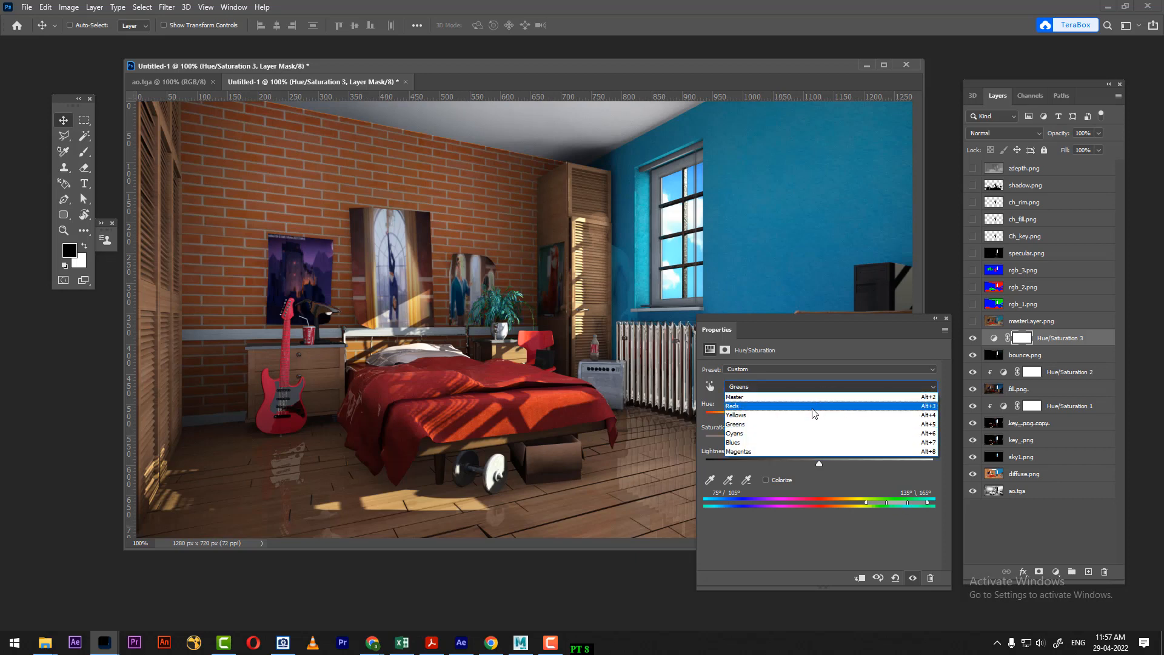
click(813, 443)
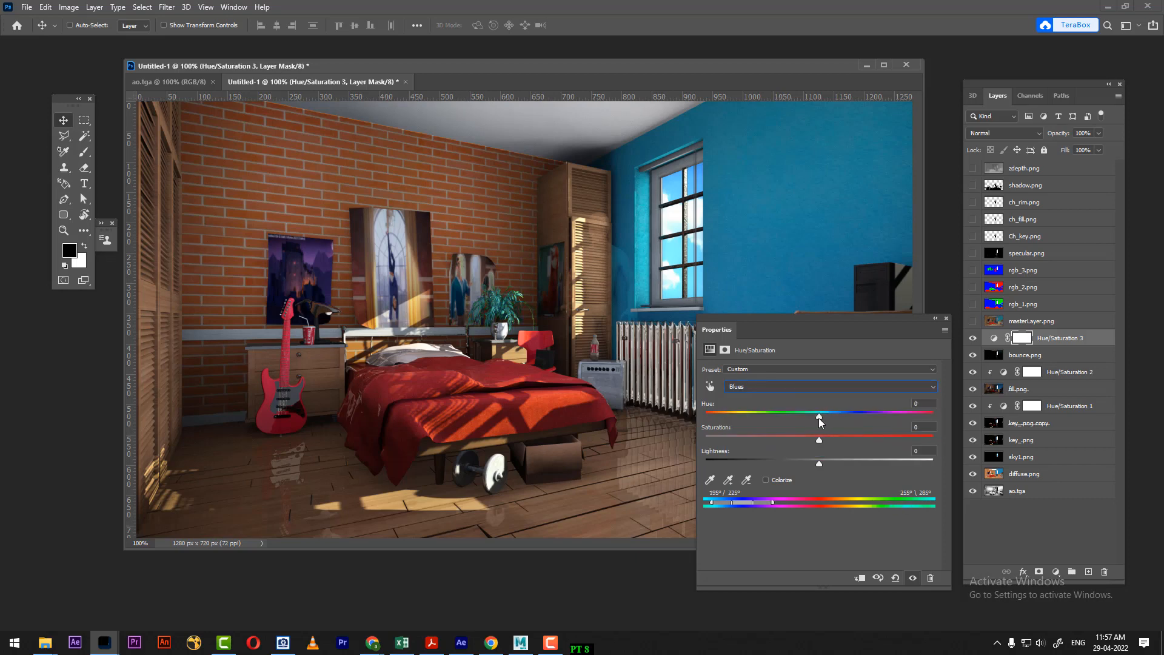
drag(818, 418, 813, 444)
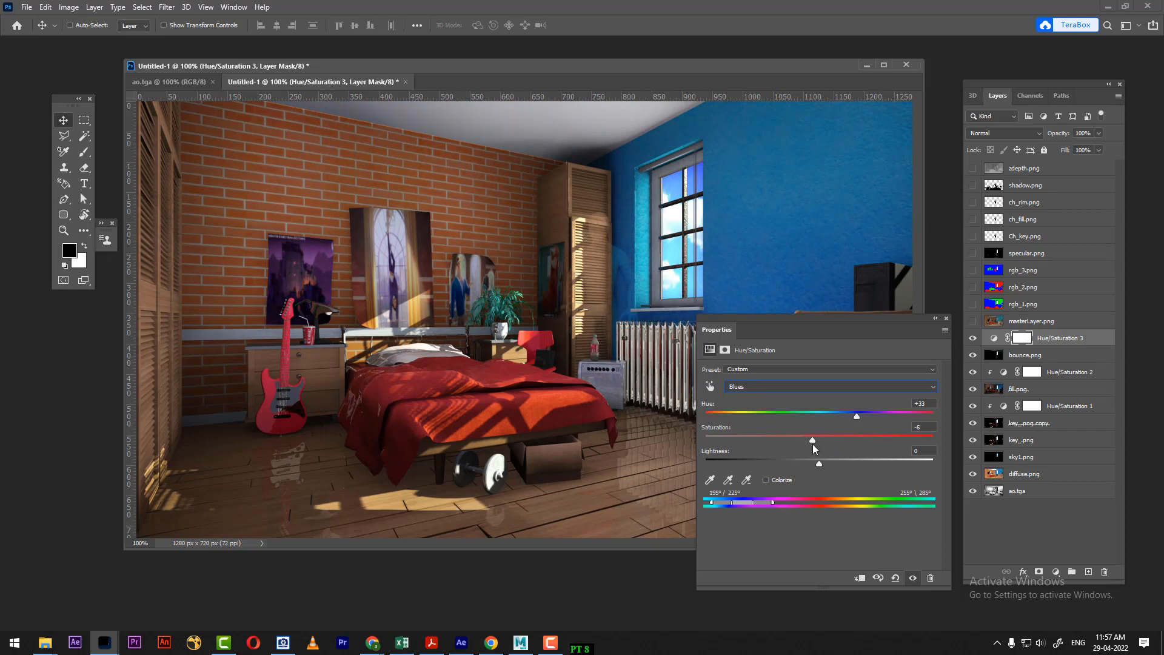
click(813, 391)
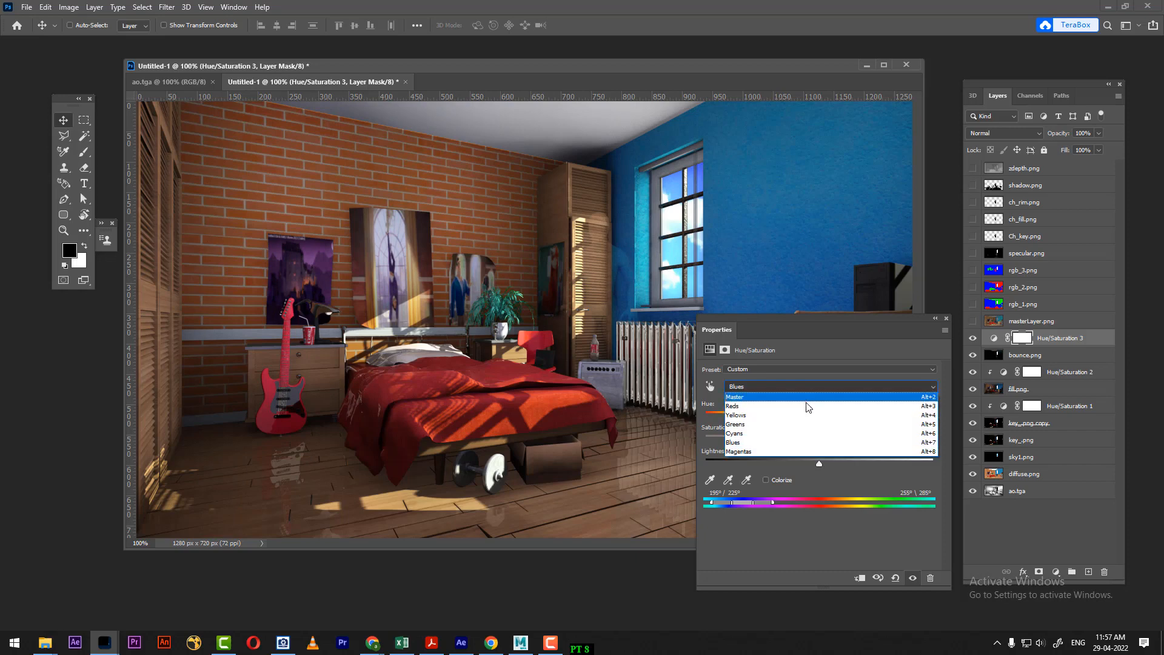
click(794, 453)
drag(817, 414, 846, 425)
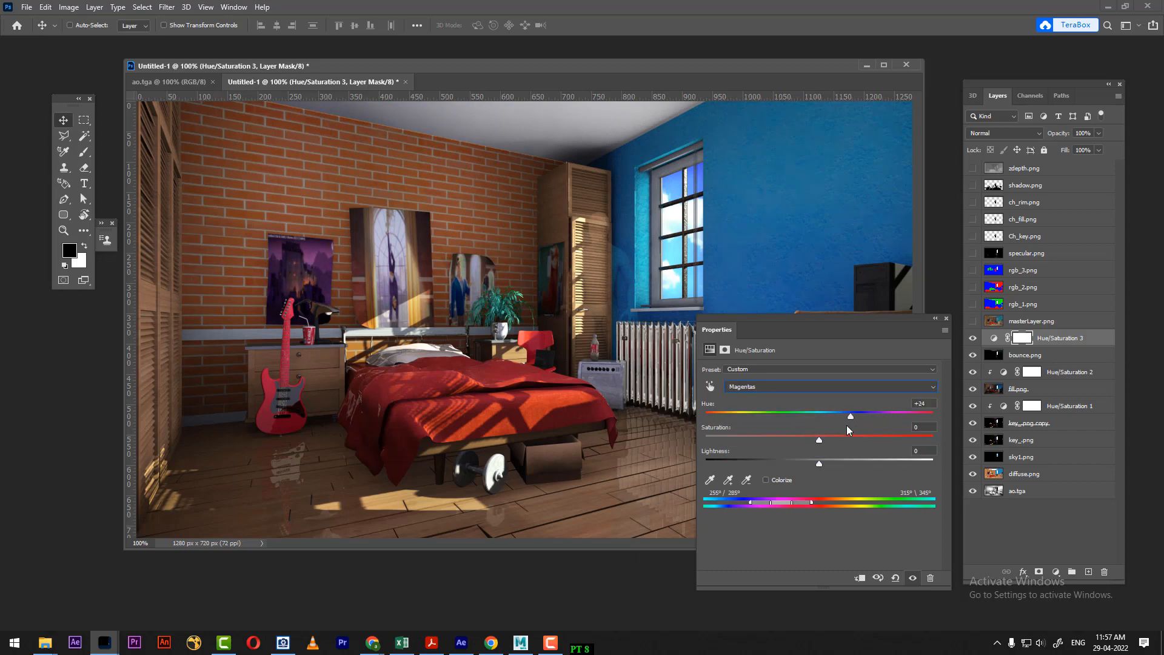
click(947, 319)
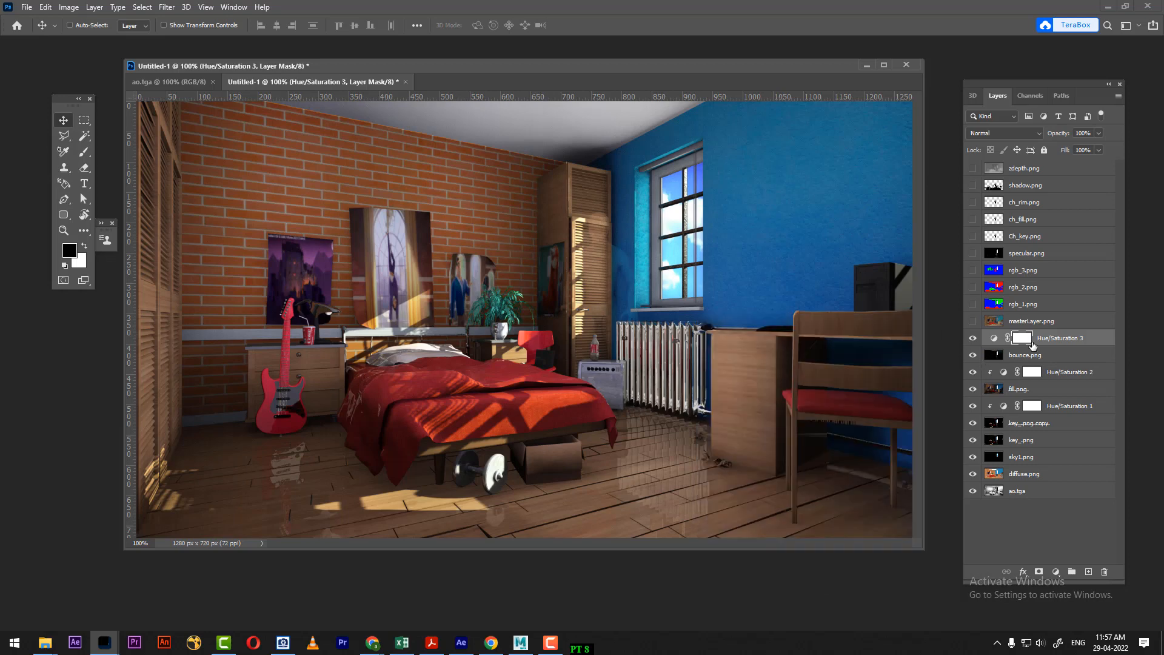
Delete the Hue/Saturation adjustment layer above bounce.png, removing its layer mask first
click(1104, 572)
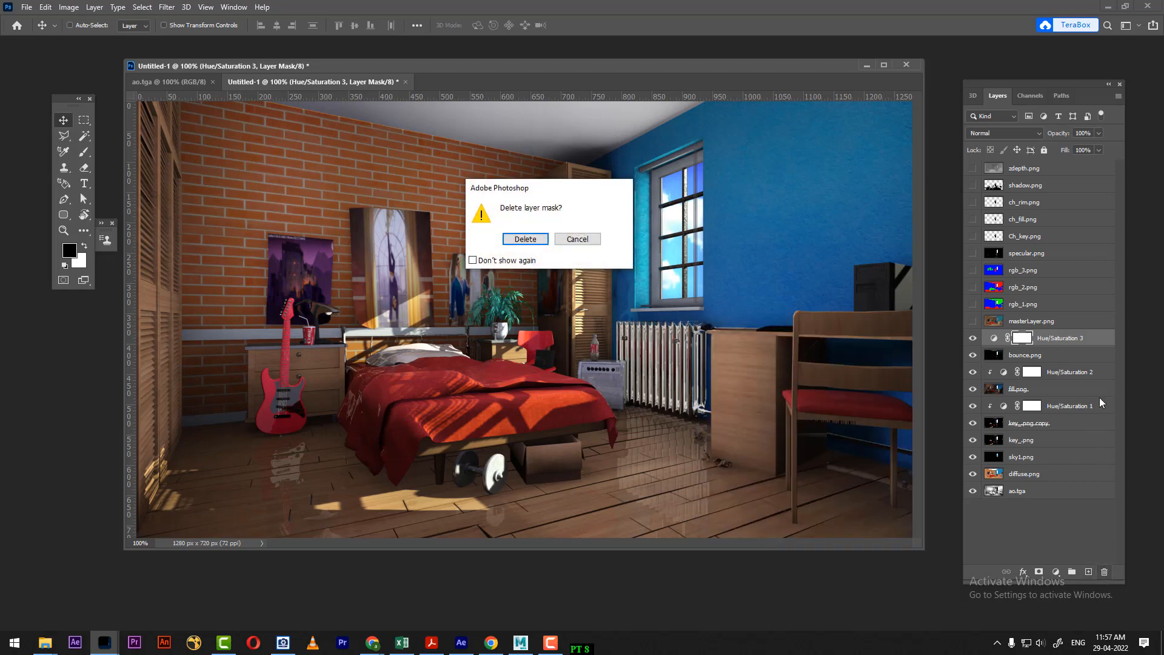
click(525, 239)
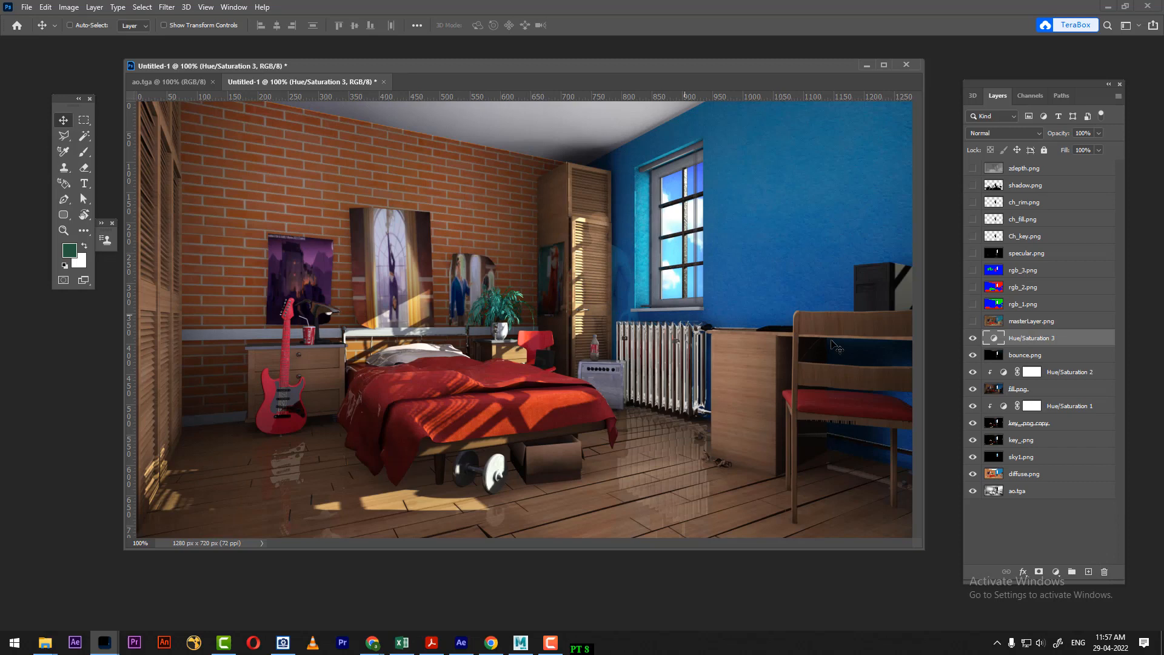
click(974, 339)
click(974, 338)
click(1104, 572)
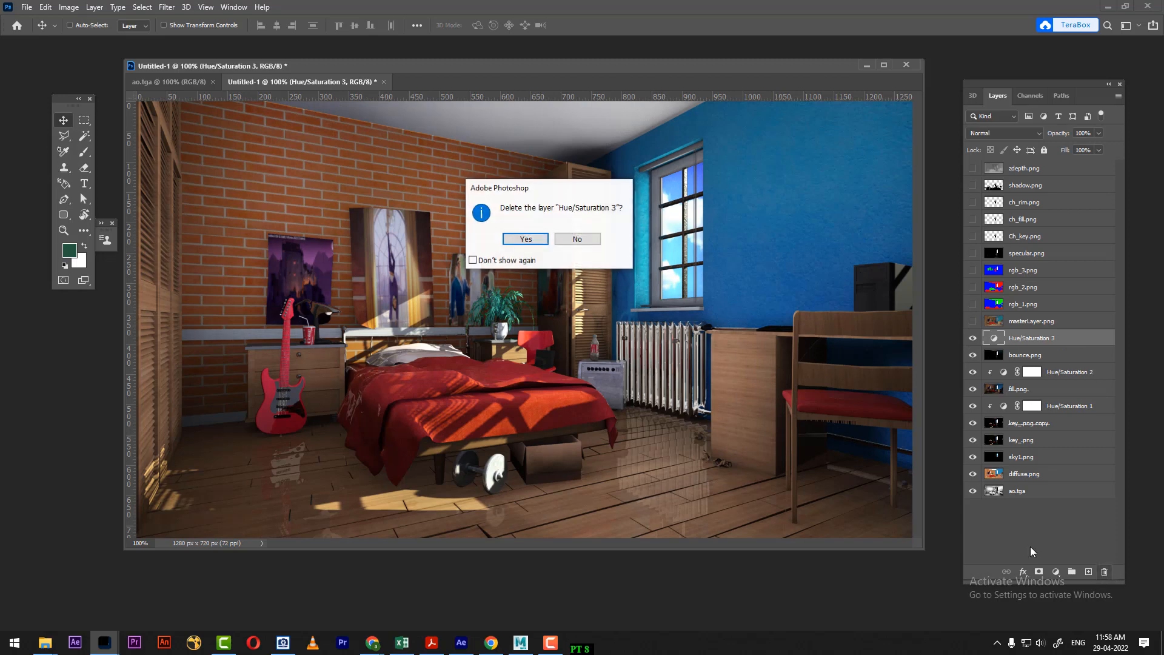
click(526, 239)
Compare the composite with and without the bounce.png layer
click(972, 338)
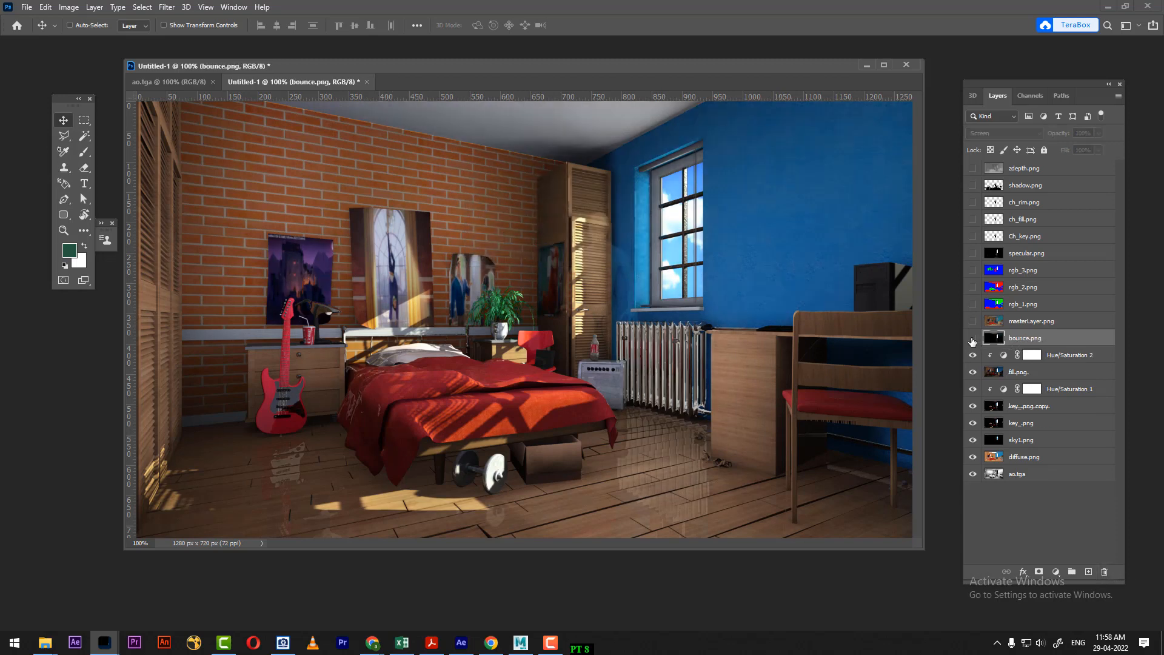
click(973, 339)
click(973, 338)
click(973, 338)
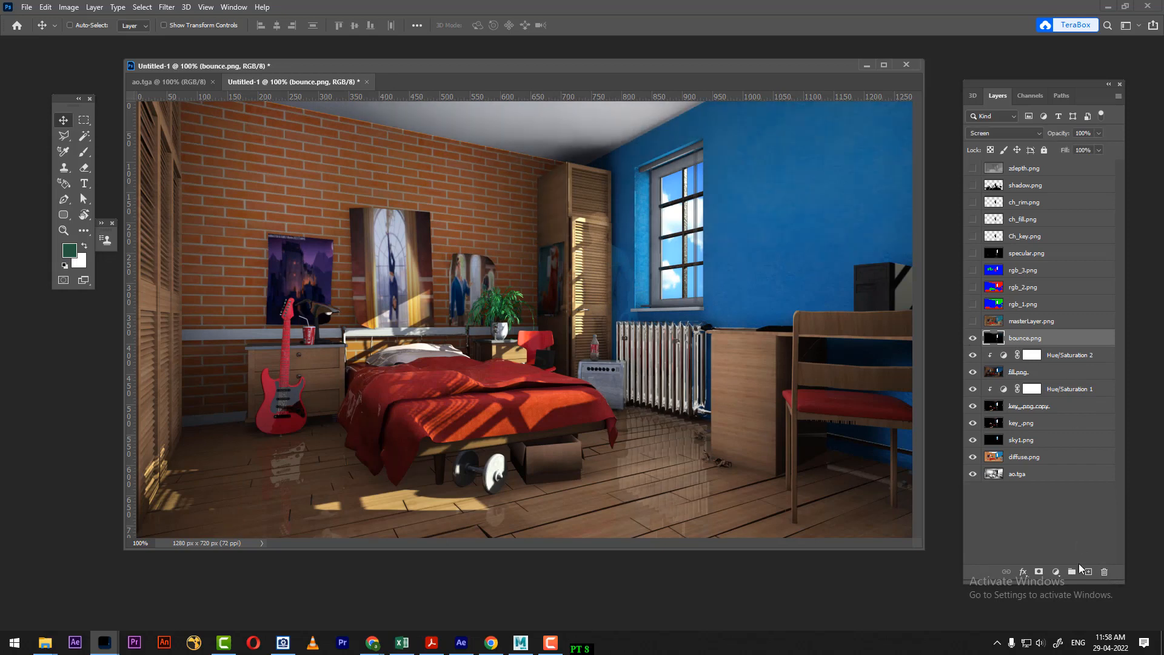
Add a Photo Filter adjustment layer above bounce.png with its filter color set to white, ffffff
click(1056, 572)
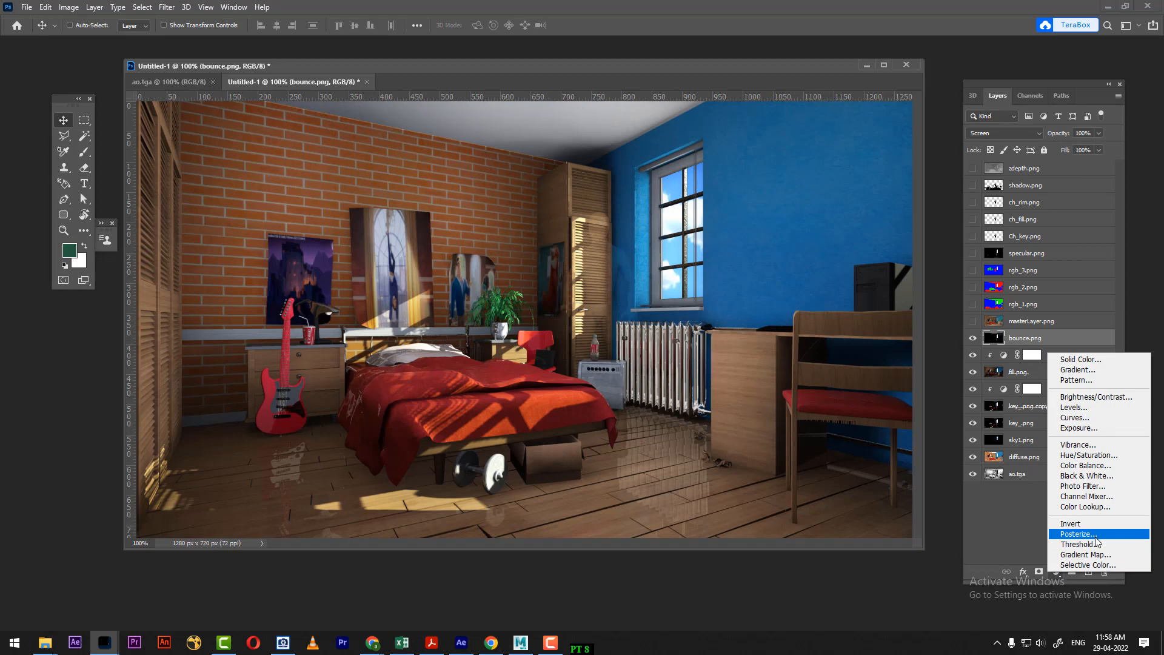
click(1101, 486)
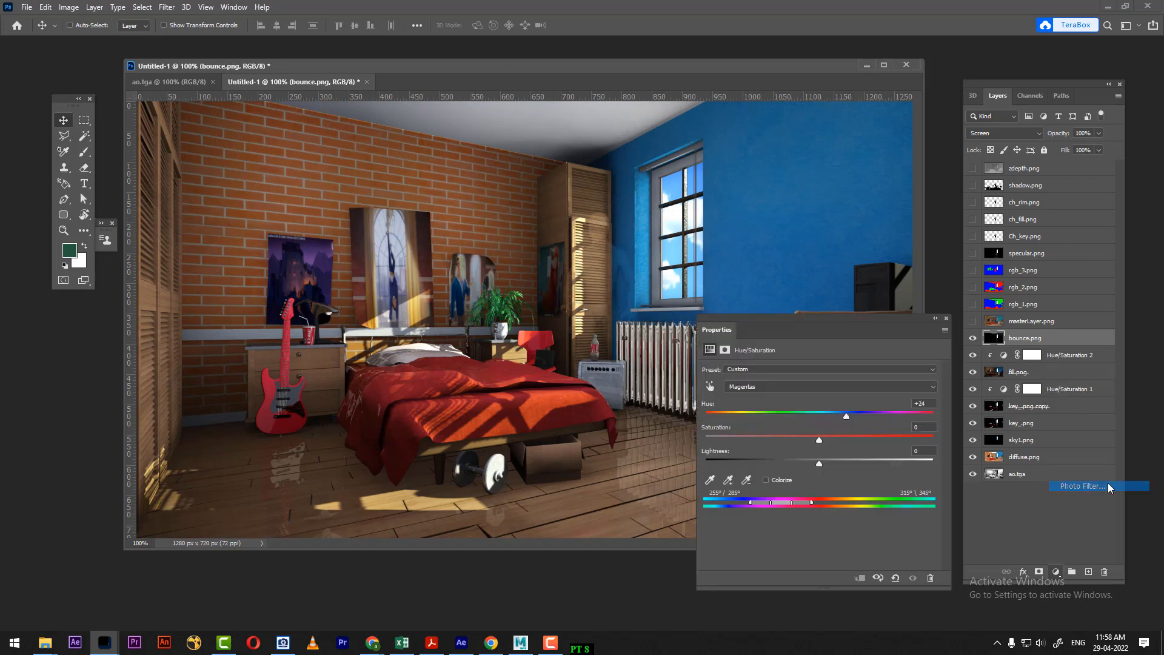
click(743, 388)
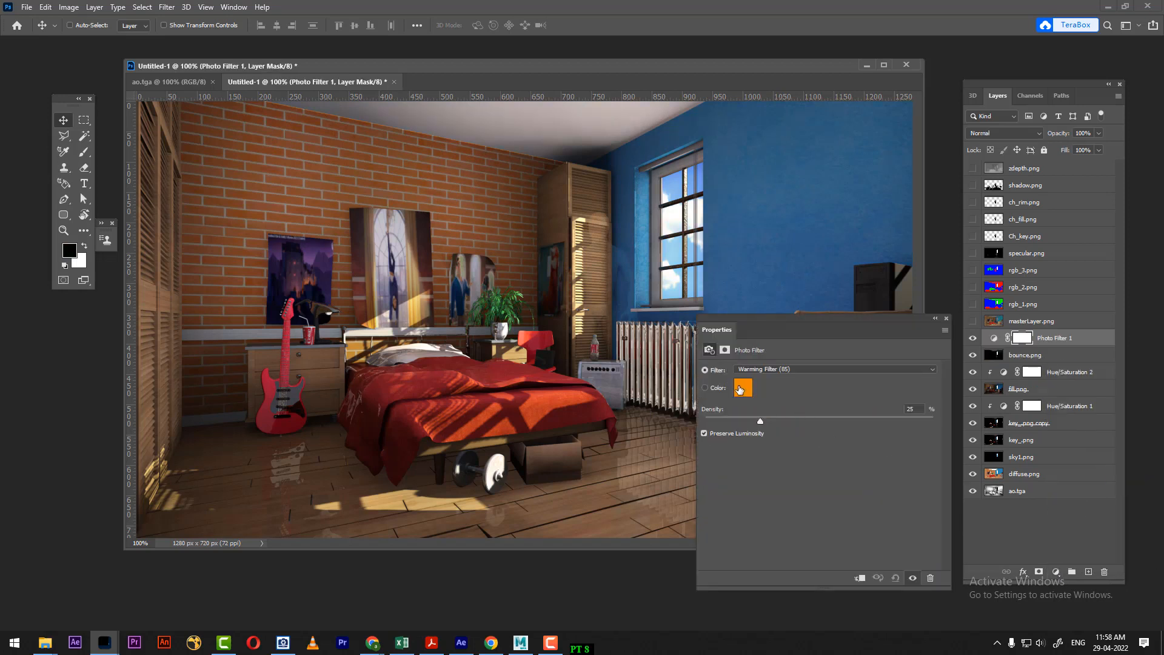
text(ffffff)
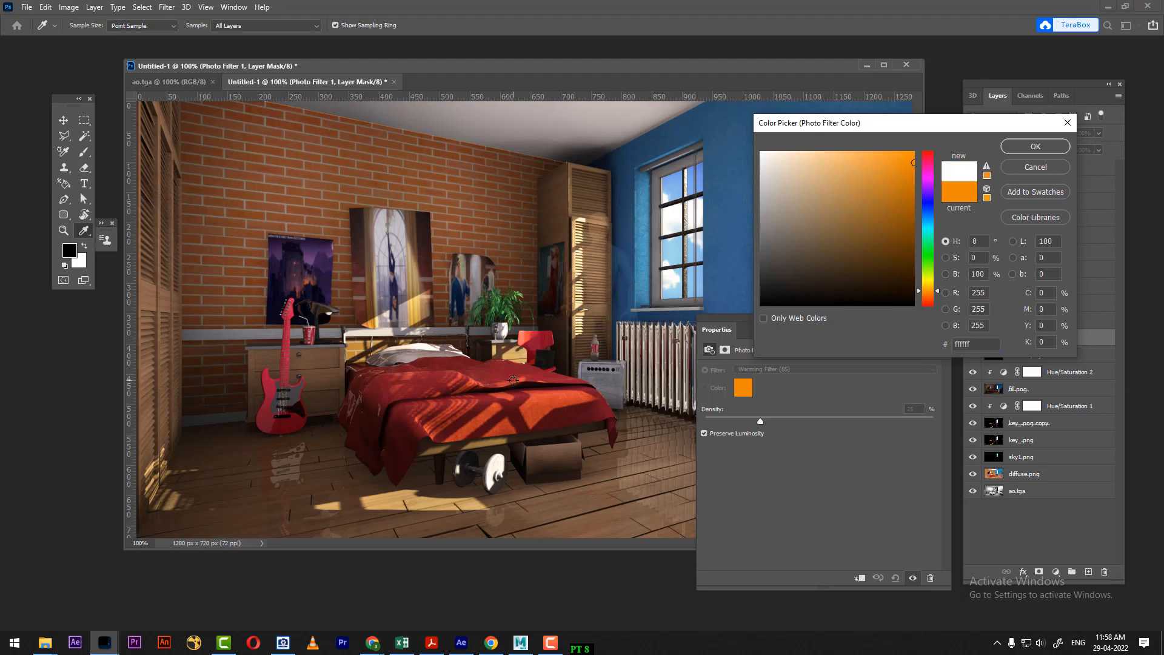
click(1036, 147)
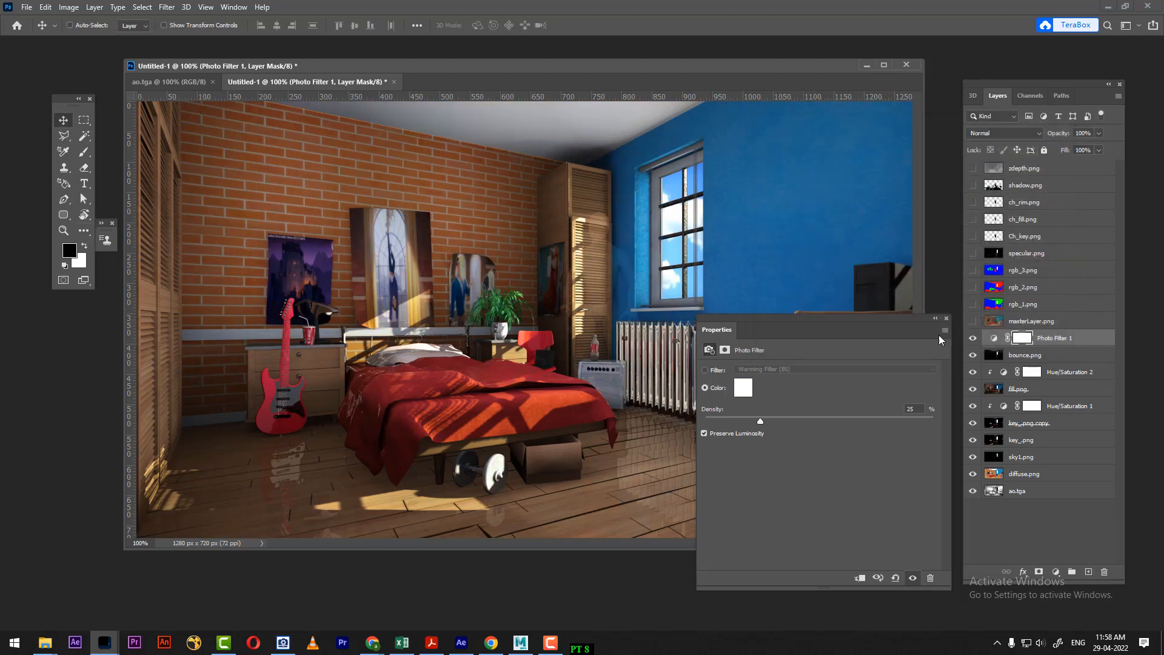
Set the Photo Filter color to light red ff8a8a with a density of about 21%
click(743, 388)
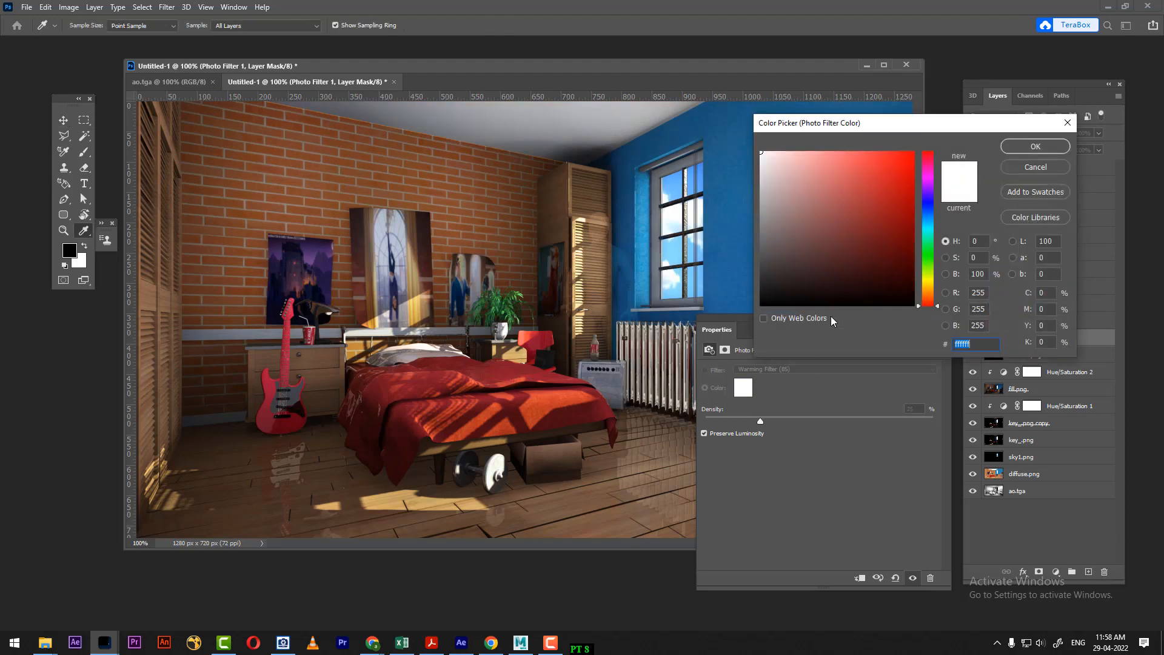
drag(813, 185, 819, 158)
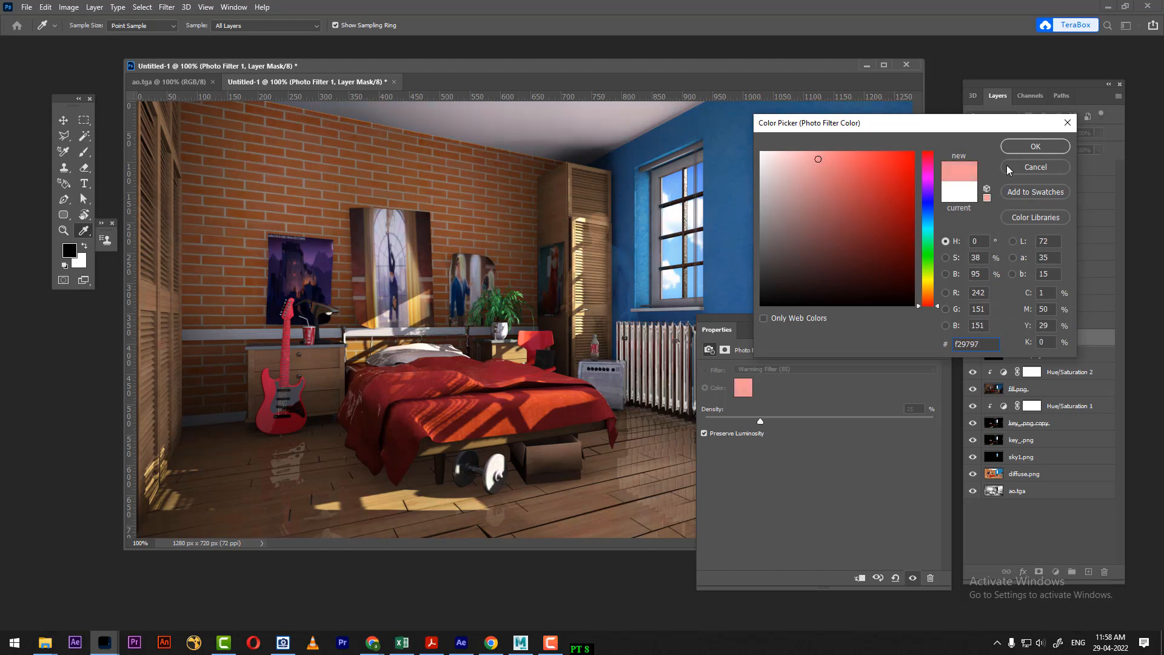
click(826, 151)
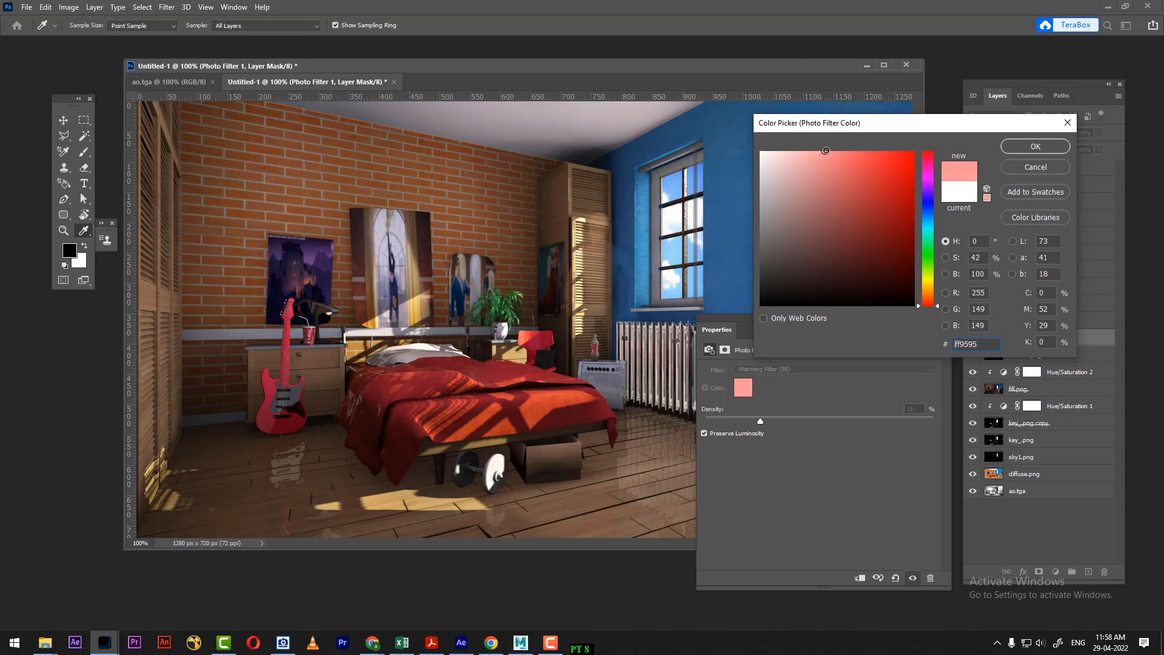
click(1050, 149)
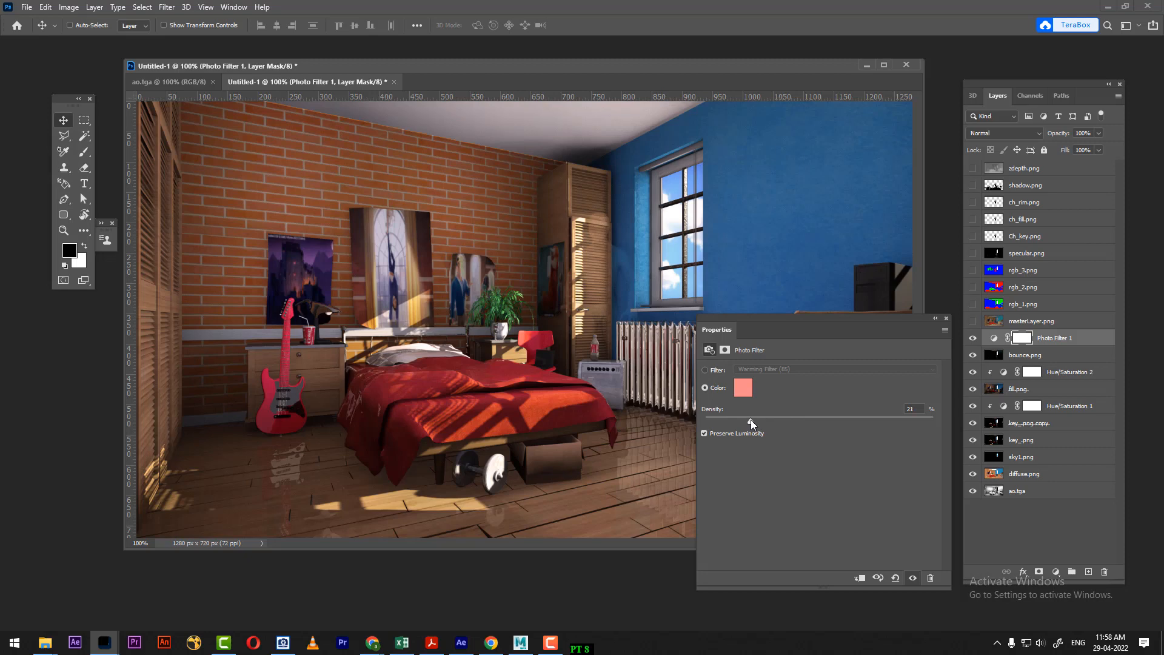
click(947, 318)
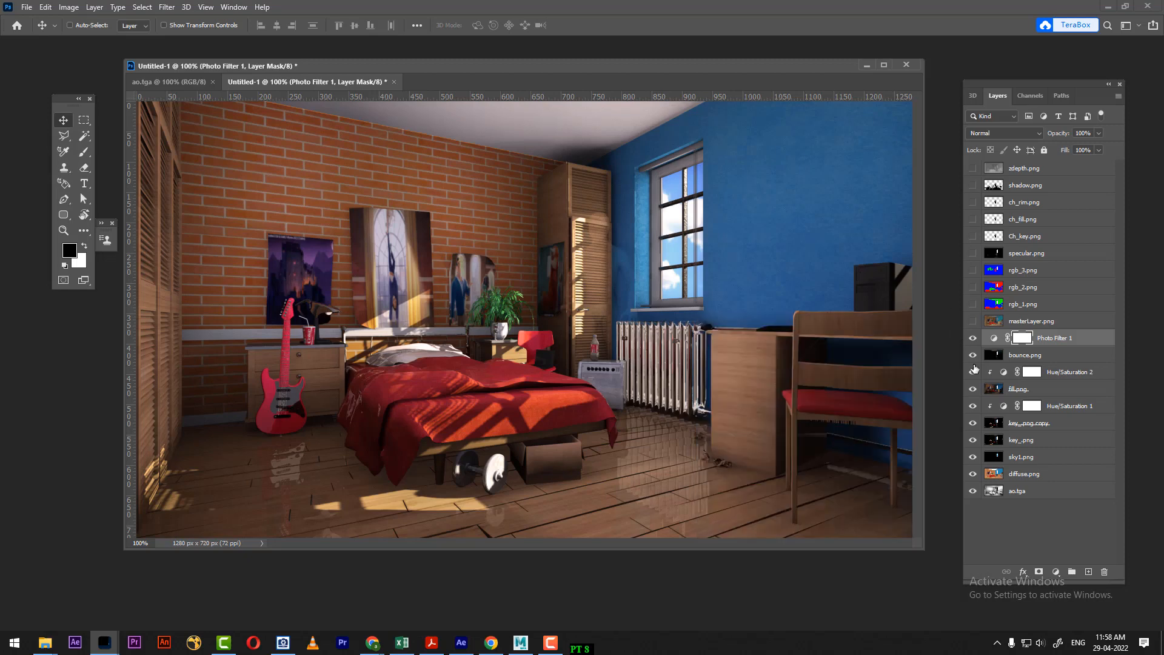
Compare the composite with and without the Photo Filter adjustment
click(974, 338)
click(974, 338)
click(974, 339)
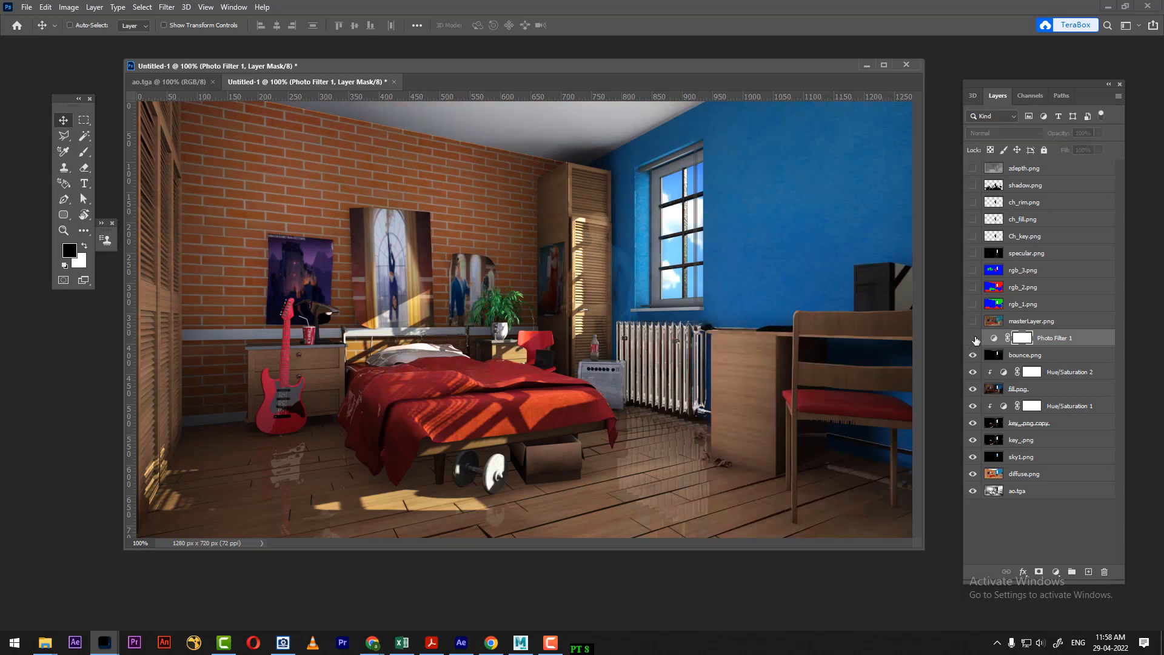
click(974, 338)
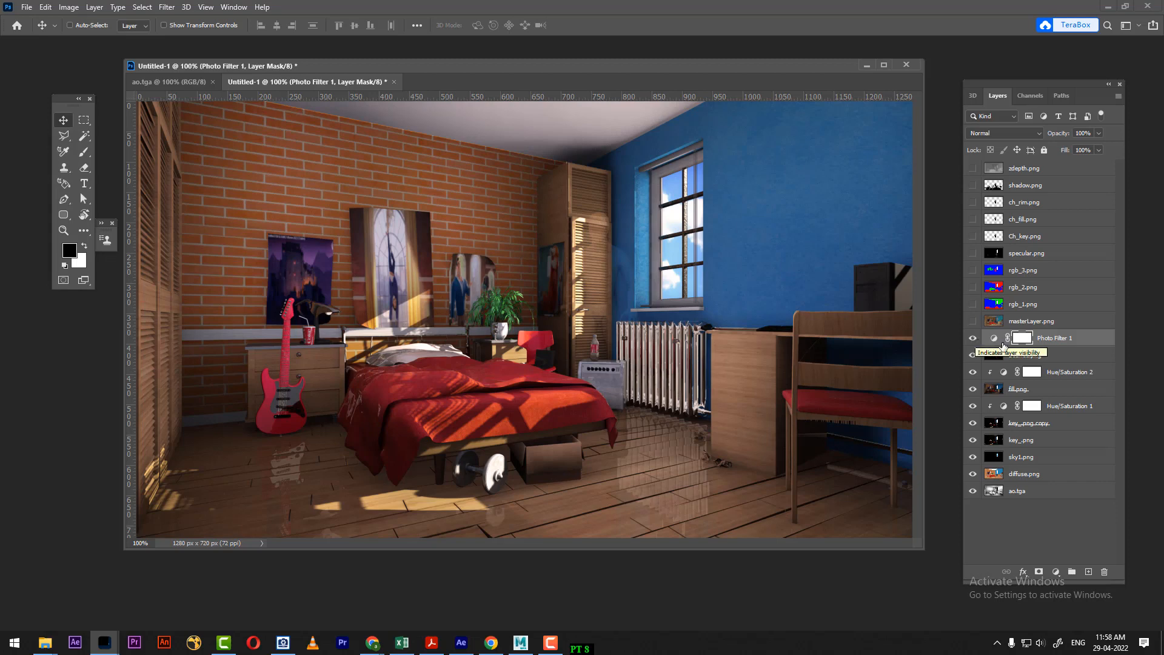
Set the Photo Filter density to about 22% and its color to strong red ff3434
double_click(994, 338)
mouse_move(764, 420)
mouse_down()
mouse_move(940, 419)
mouse_move(783, 421)
mouse_up()
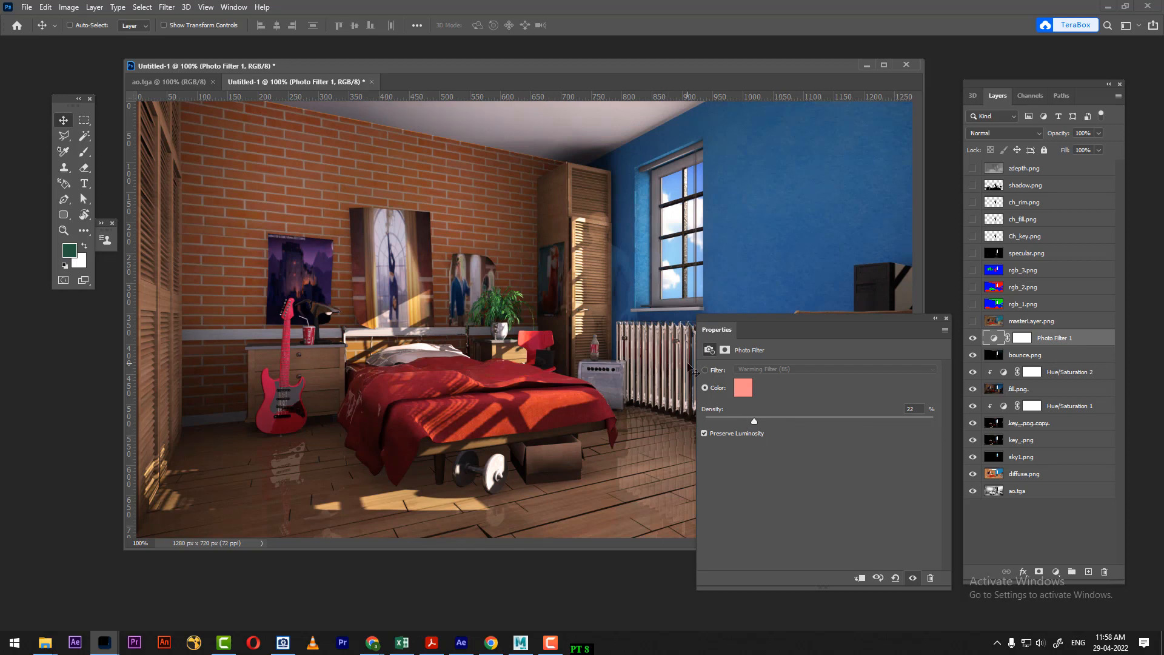
click(743, 388)
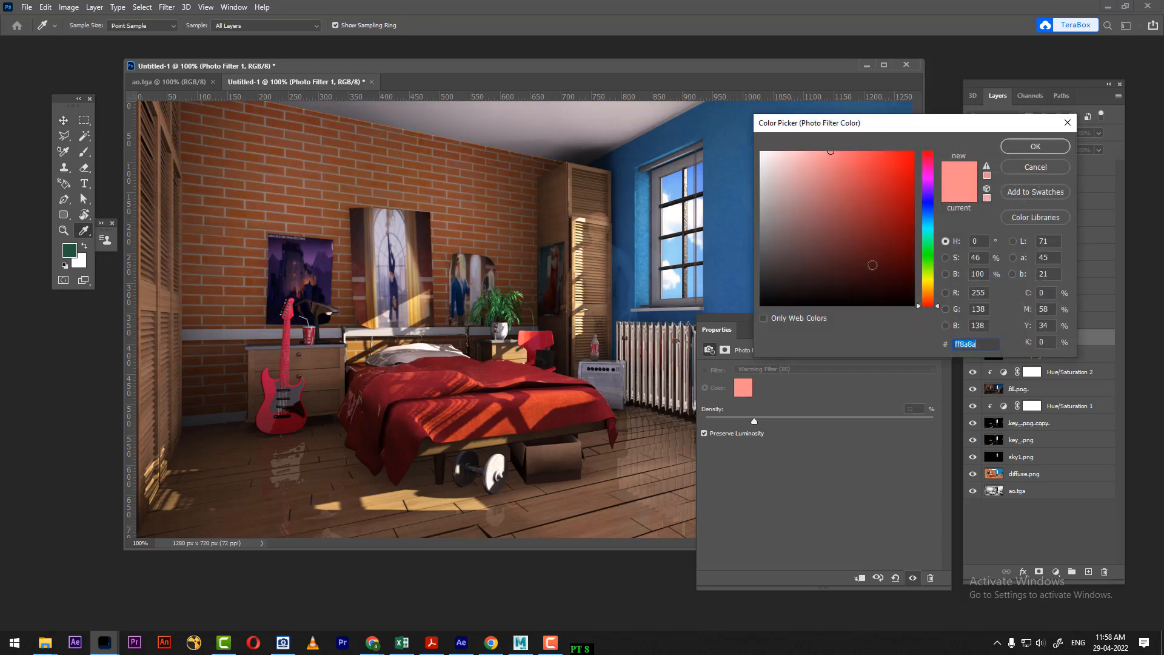
click(883, 152)
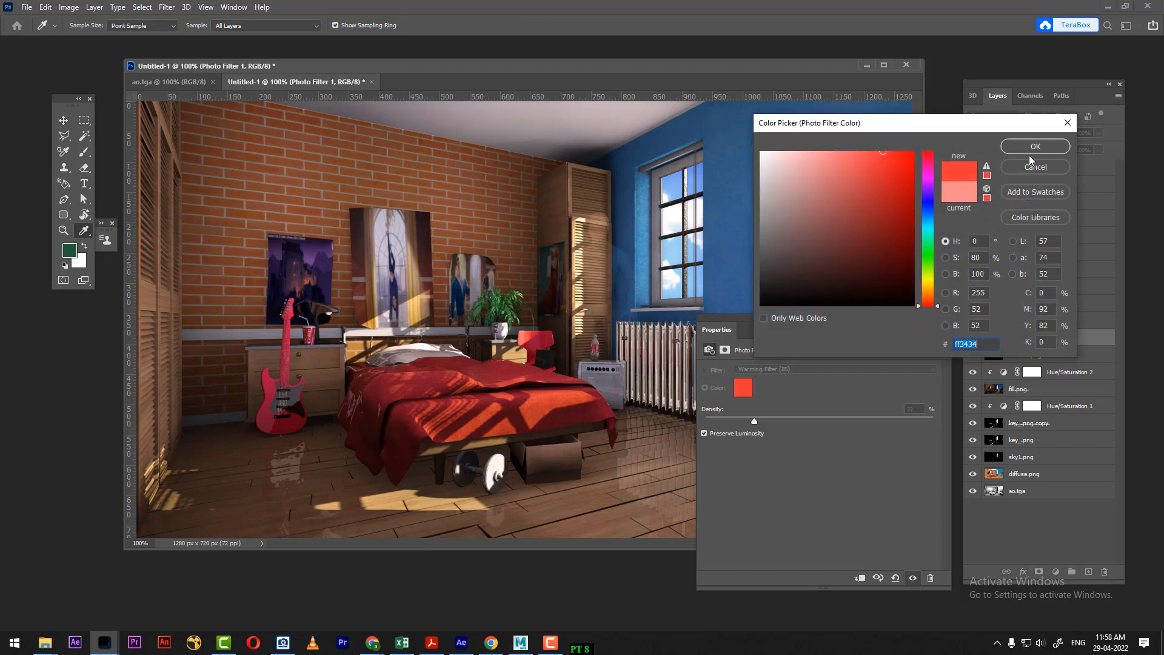
click(1046, 144)
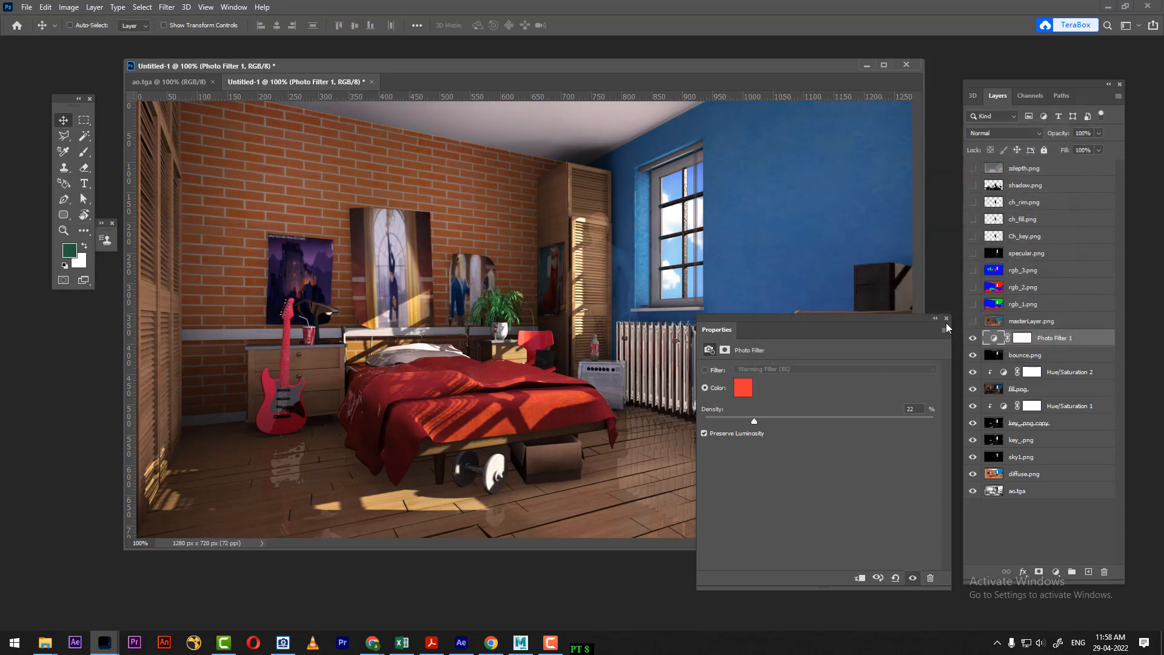
Clip the Photo Filter to bounce.png with a density of about 77% and lower the adjustment layer's fill to 70%
click(862, 579)
click(861, 580)
click(861, 579)
click(861, 579)
click(860, 580)
click(860, 580)
click(861, 580)
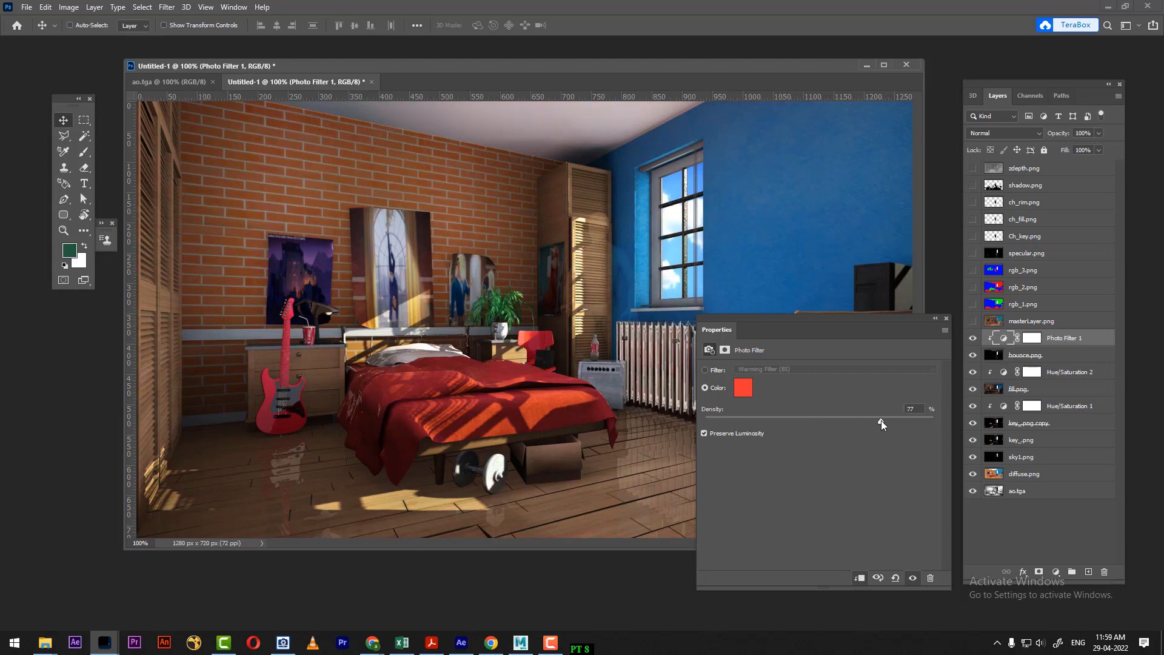
click(946, 318)
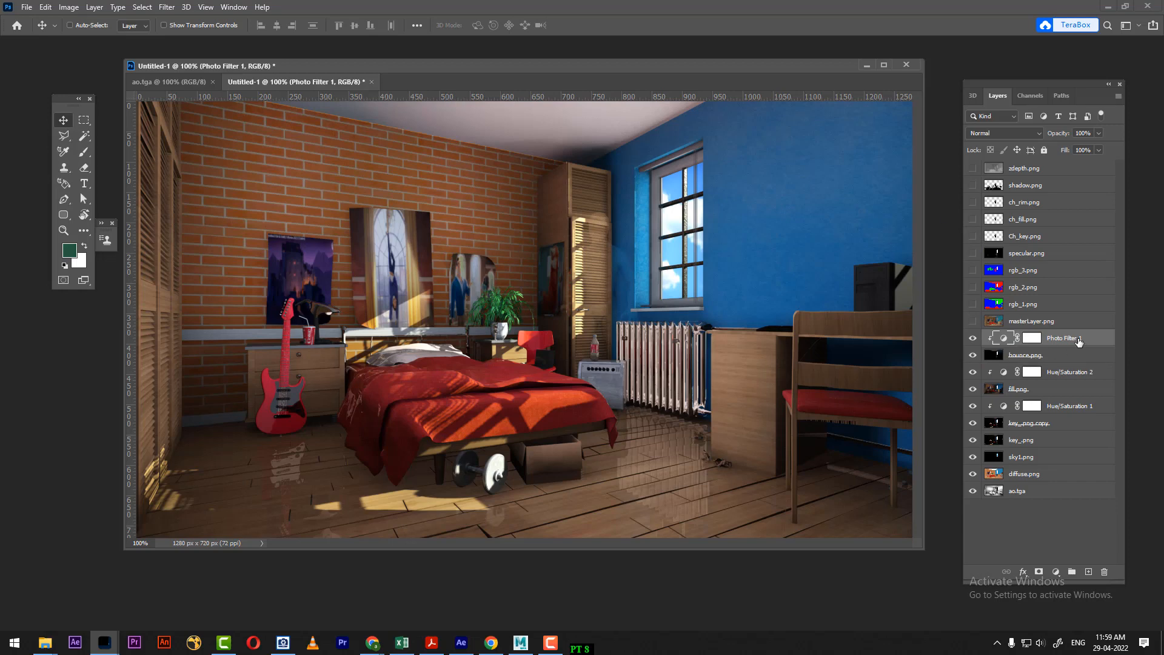
drag(1069, 152, 1049, 153)
Delete the masterLayer.png layer
click(1051, 323)
click(973, 323)
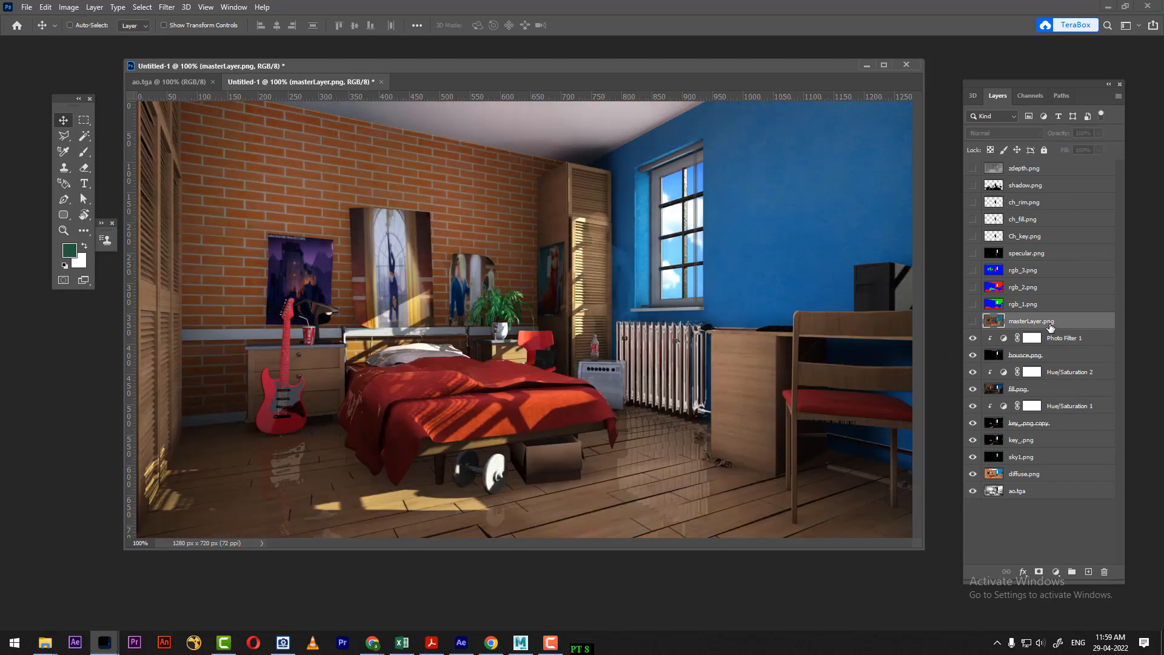
key(Delete)
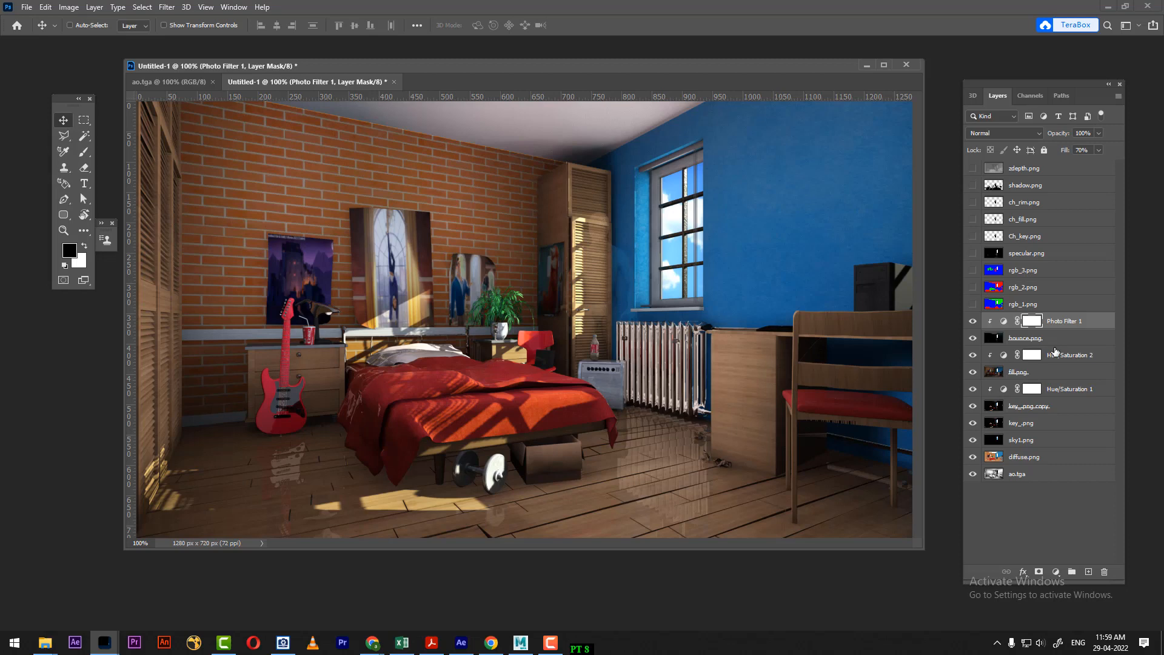
Switch to Maya, show the render layer list and make the zdepth layer active
click(522, 645)
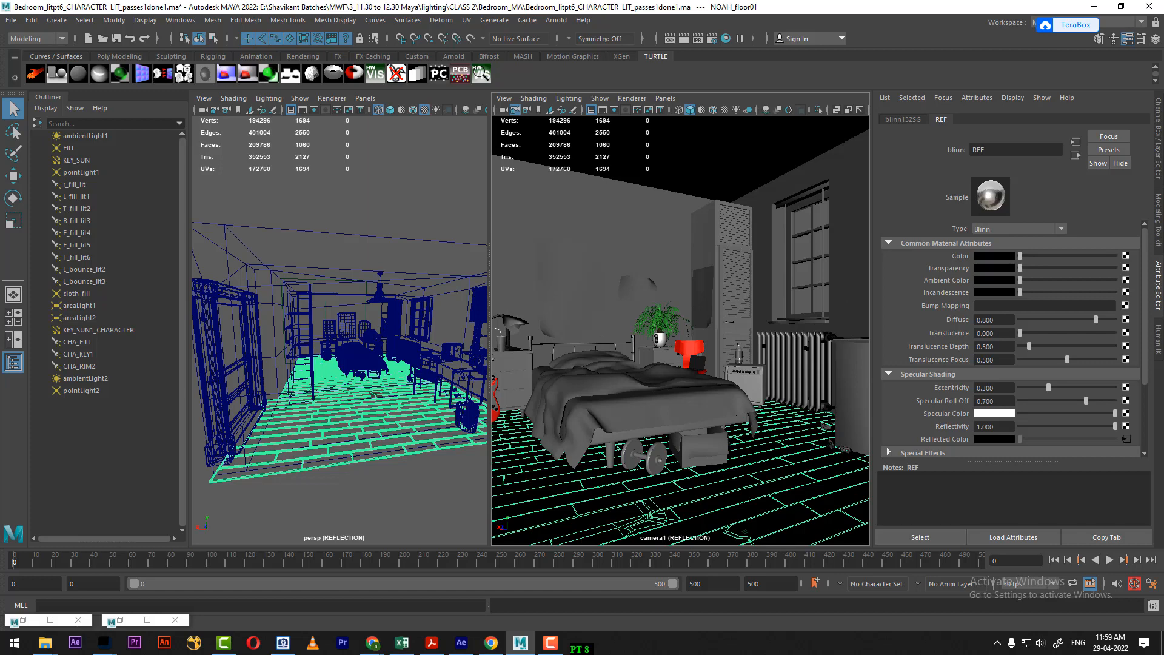
click(1155, 38)
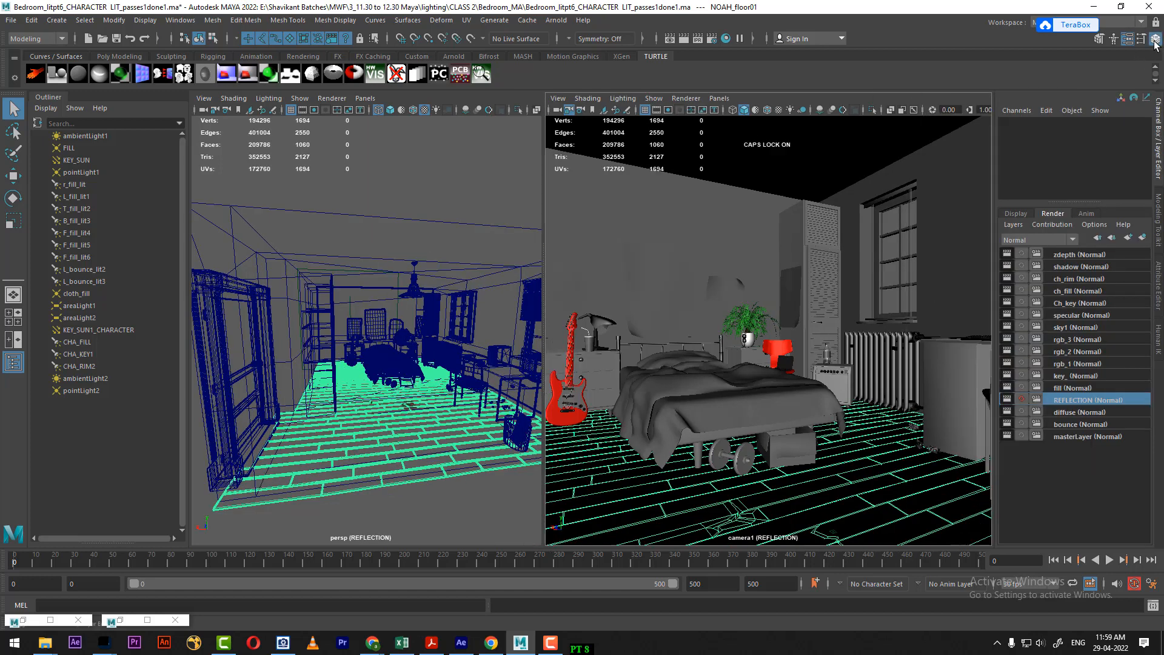
click(1084, 256)
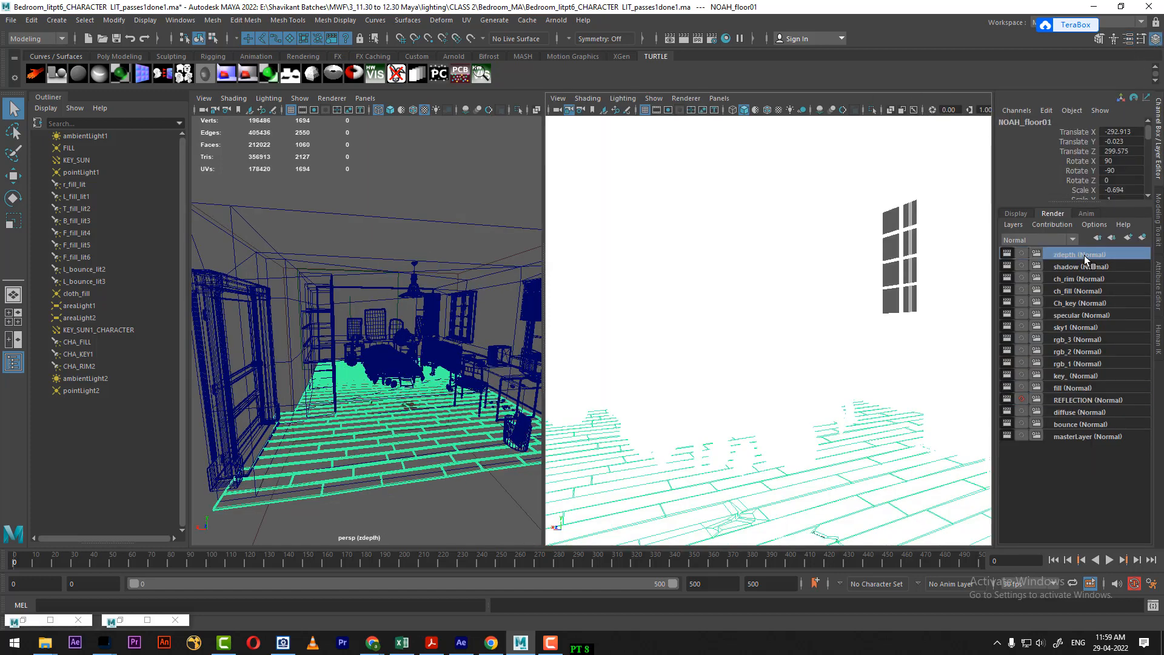
Duplicate the zdepth render layer
right_click(1084, 255)
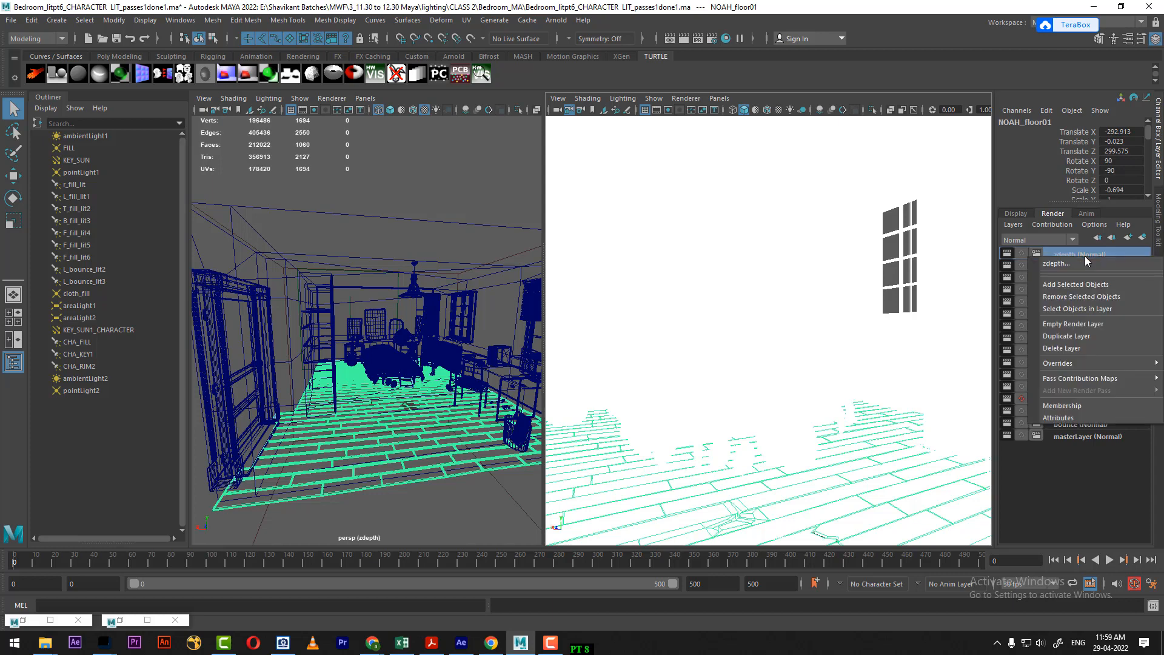
click(1125, 497)
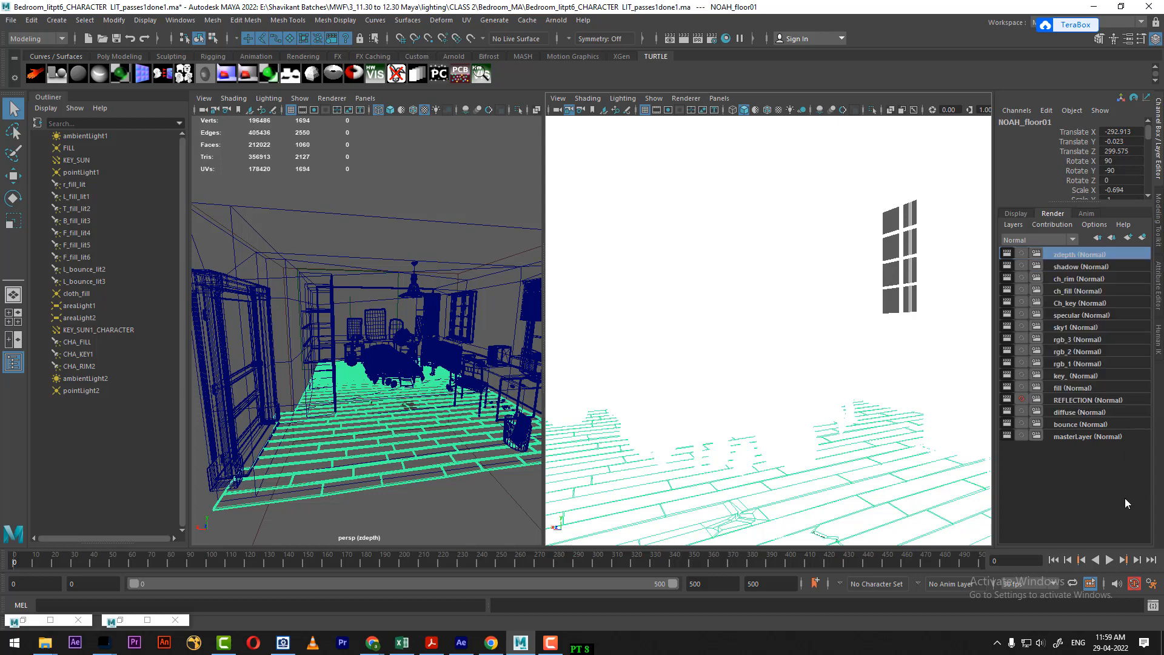
click(1097, 437)
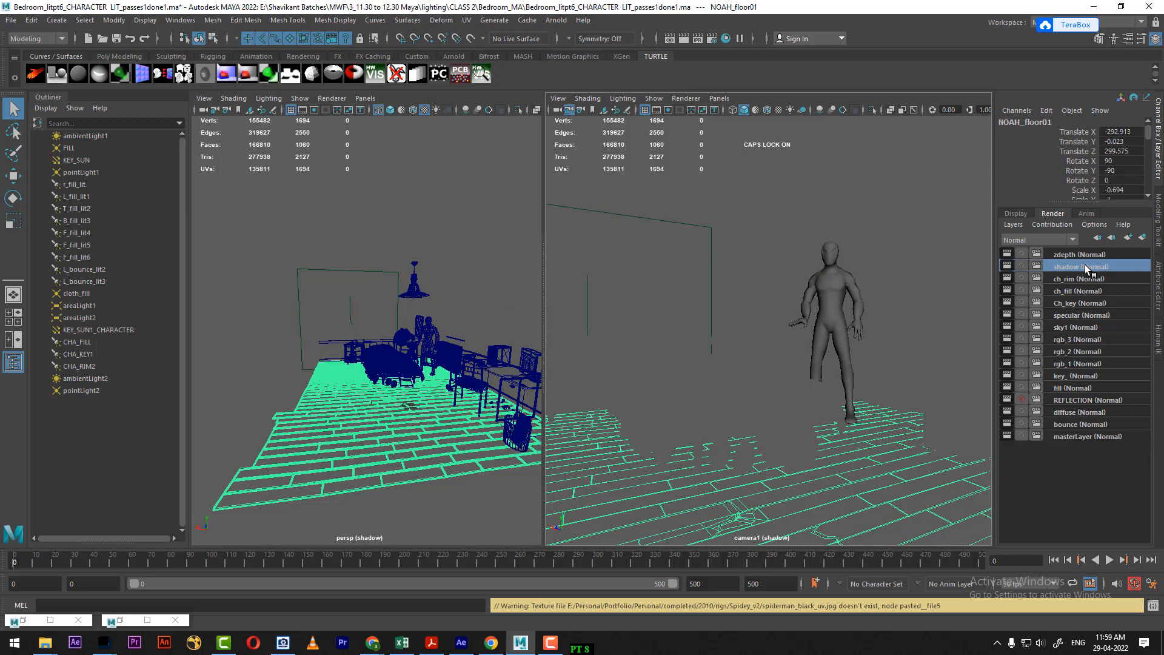
click(1087, 255)
right_click(1089, 252)
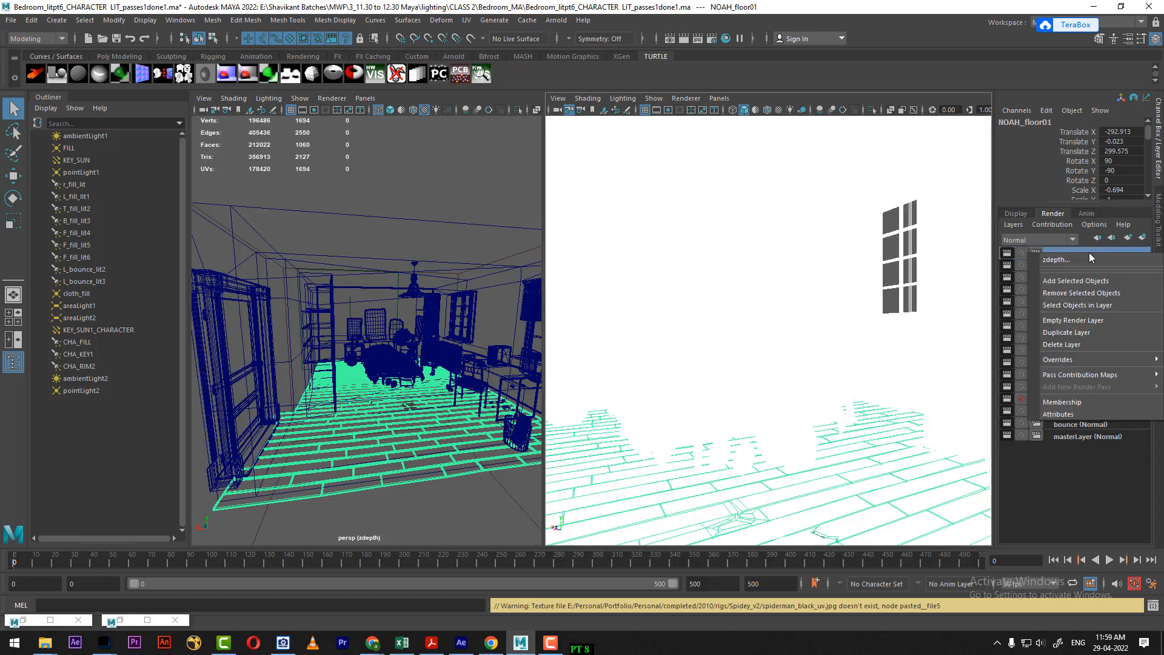
click(1087, 332)
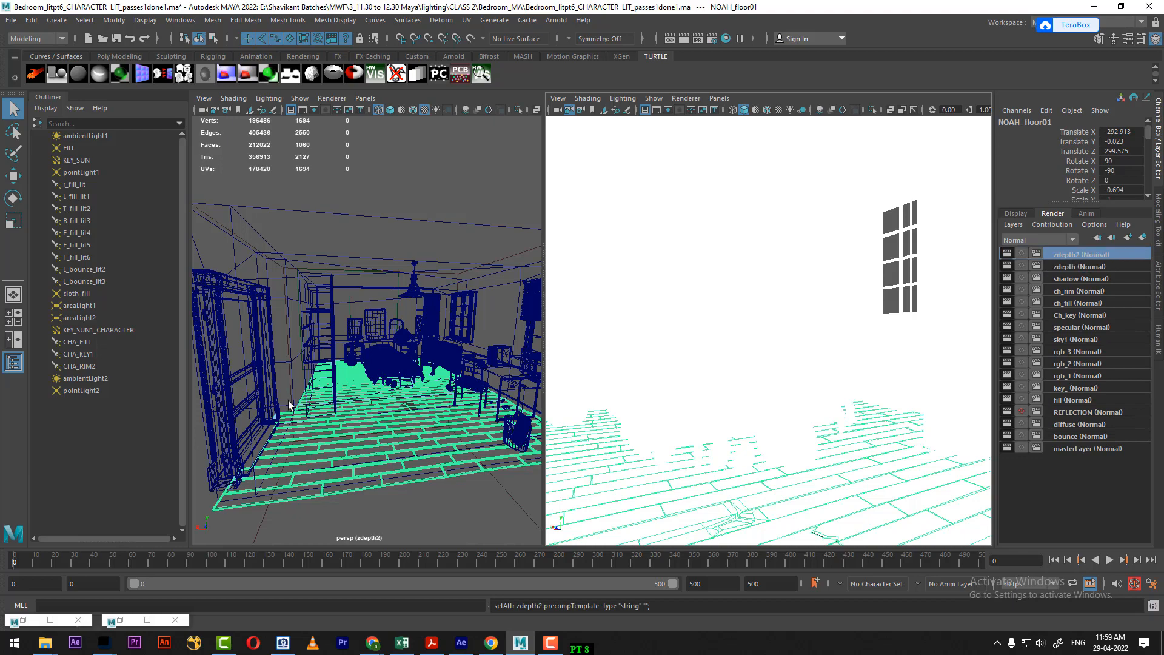
Rename the duplicated zdepth render layer as FOG PASS
scroll(310, 415, down, 5)
drag(415, 375, 340, 397)
scroll(344, 398, down, 3)
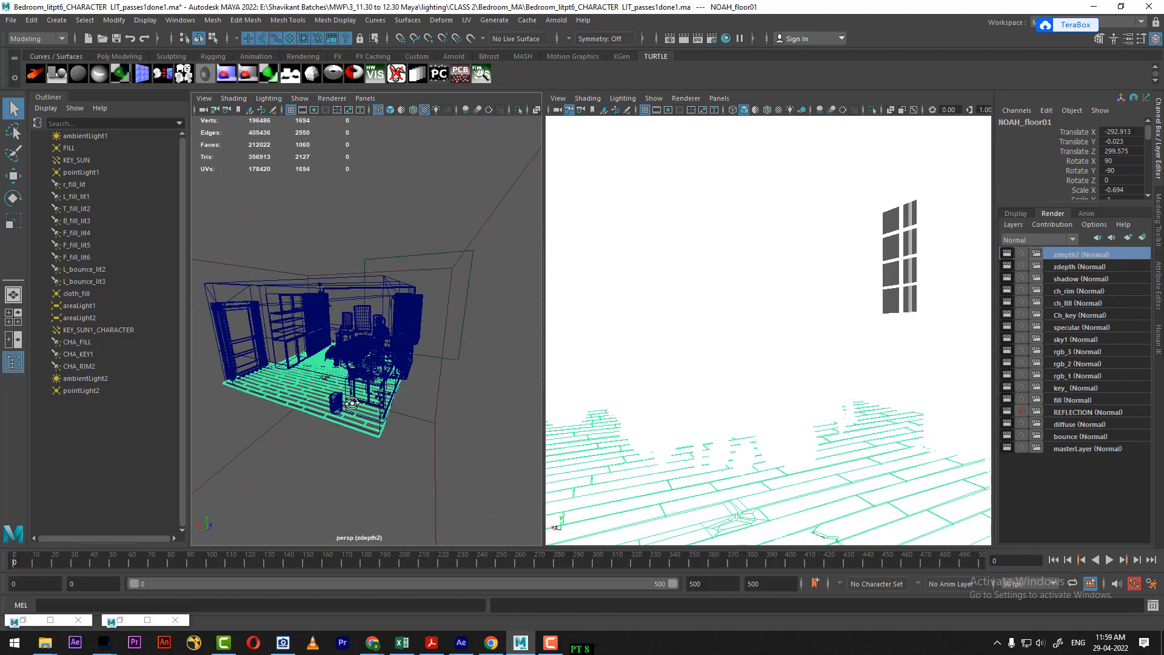
double_click(1074, 255)
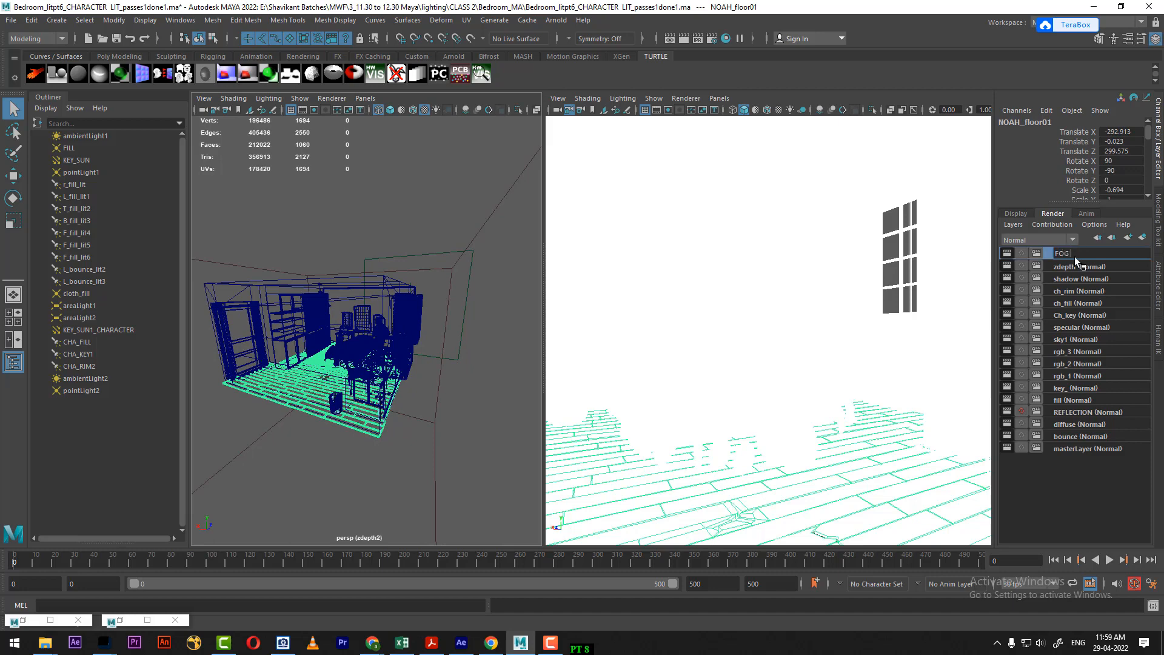
text(FOG PASS)
key(Return)
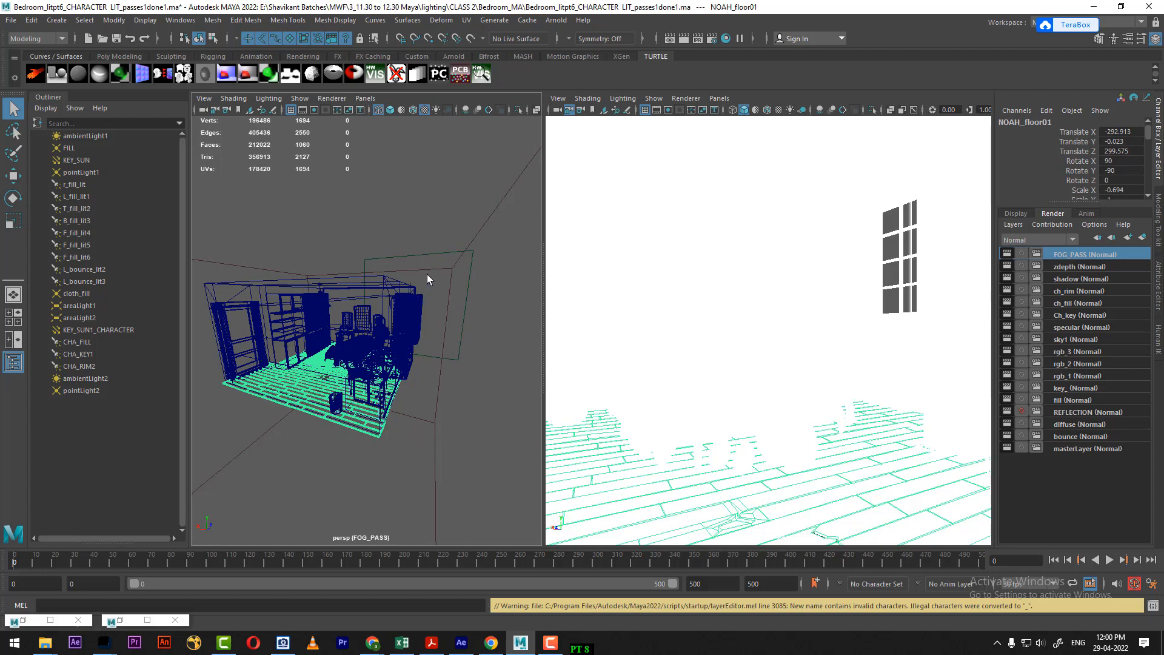
Assign a new Surface Shader to all the room geometry in the FOG_PASS layer
drag(432, 258, 210, 448)
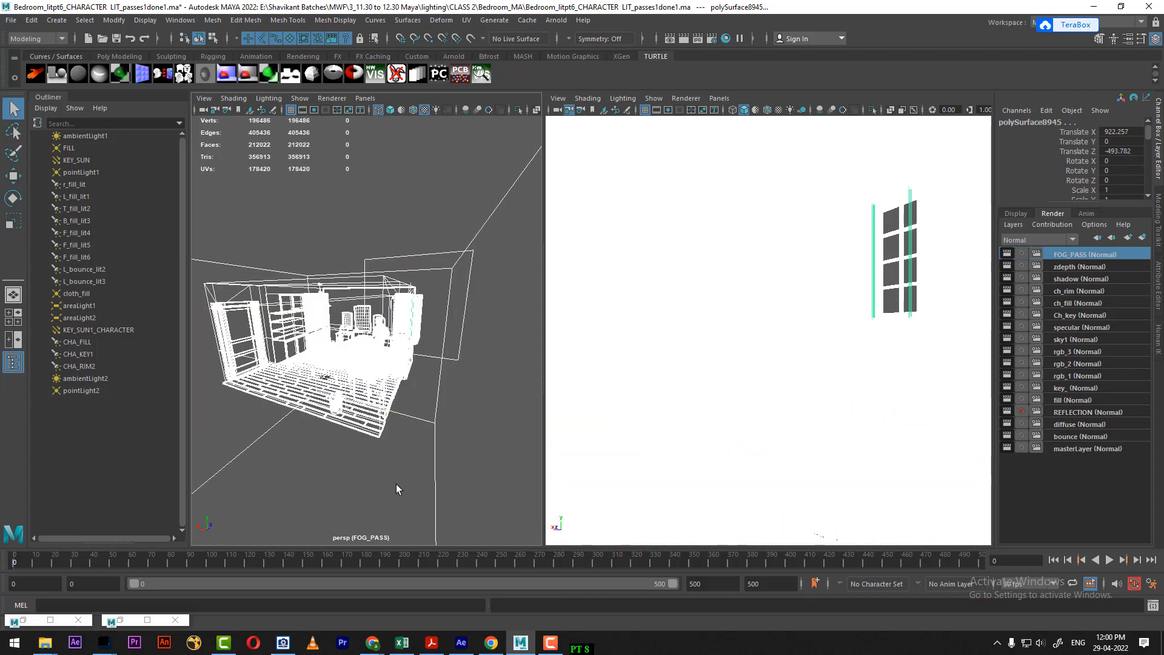
click(432, 489)
drag(447, 319, 196, 524)
right_click(288, 293)
mouse_move(294, 615)
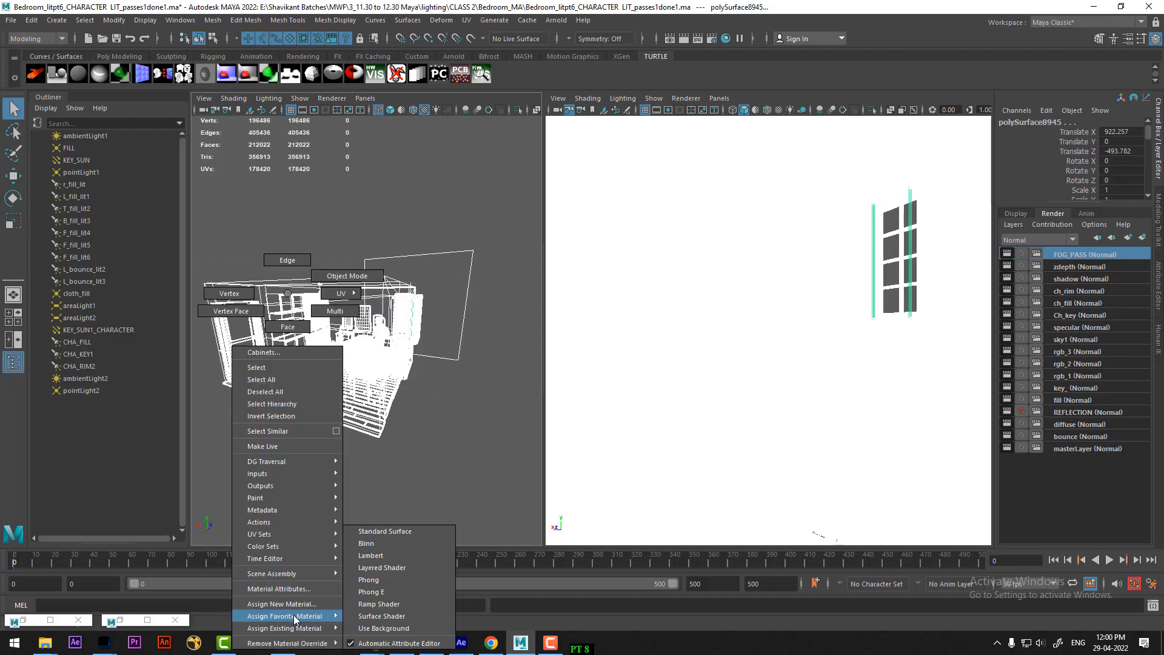
click(400, 618)
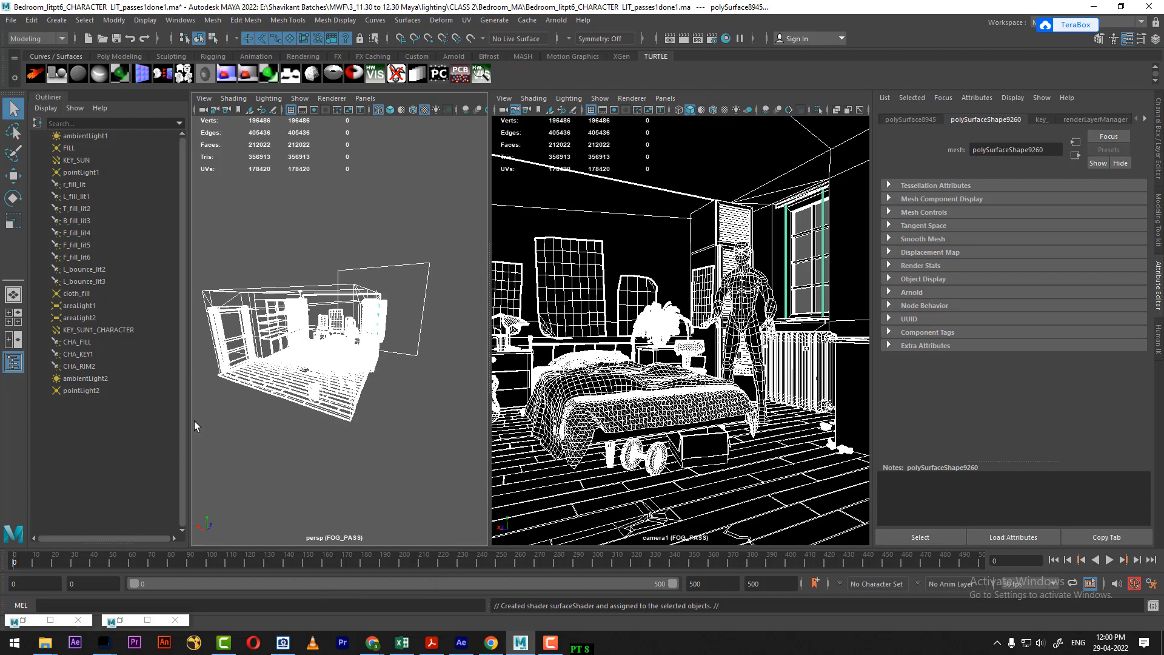
click(333, 452)
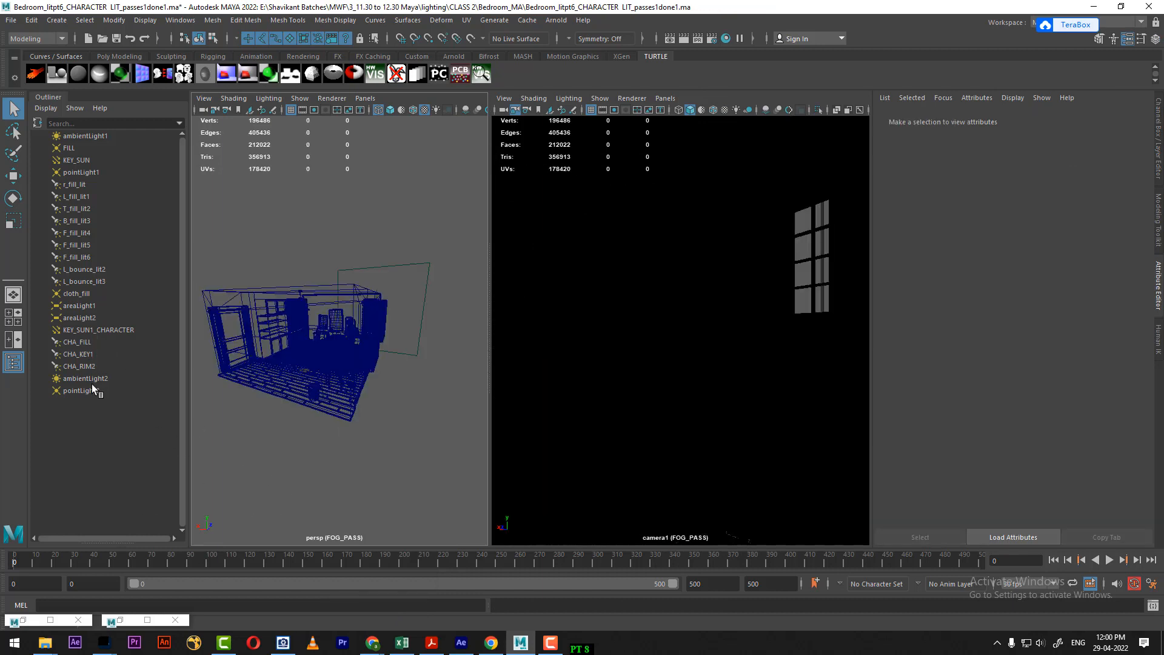
Make masterLayer the active render layer and create a new spot light
click(78, 161)
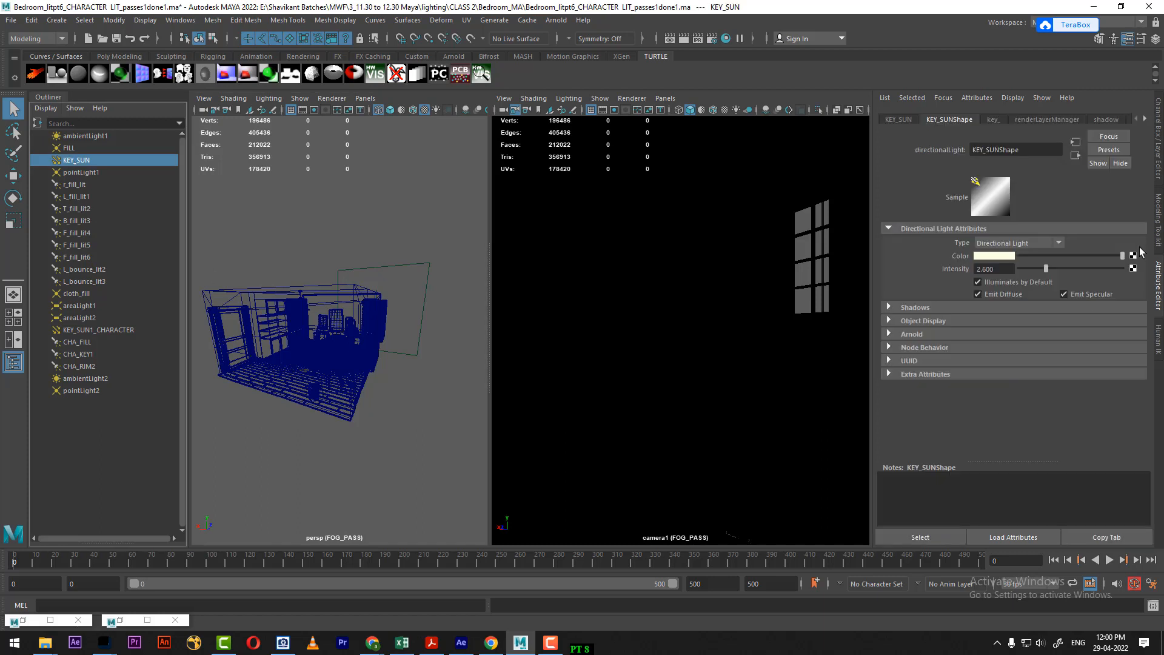
click(1156, 40)
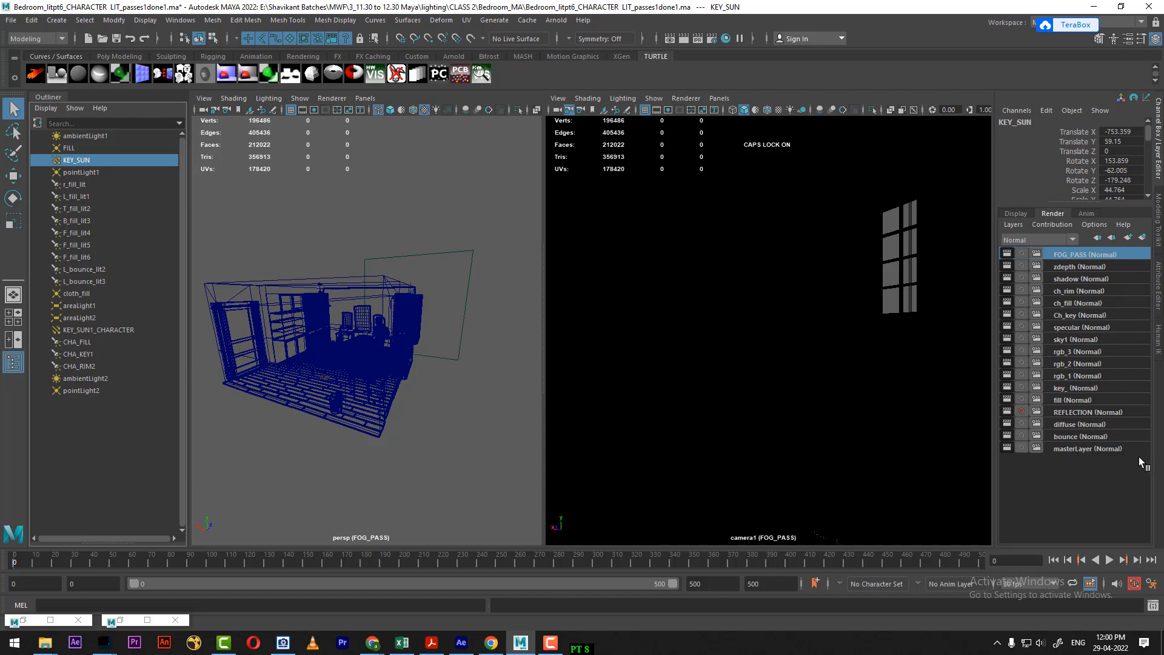
click(1101, 450)
mouse_move(494, 391)
mouse_down()
mouse_move(384, 351)
mouse_move(478, 377)
mouse_move(428, 387)
mouse_move(330, 362)
mouse_move(357, 372)
mouse_up()
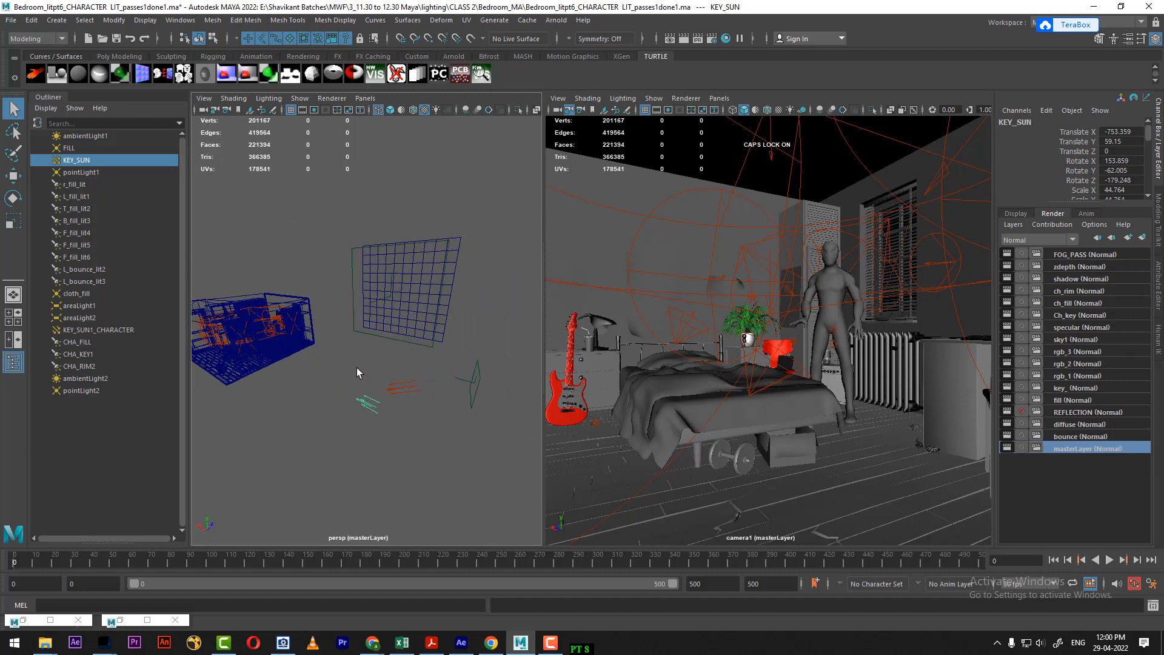
click(56, 20)
click(443, 419)
click(371, 405)
click(57, 20)
mouse_move(104, 65)
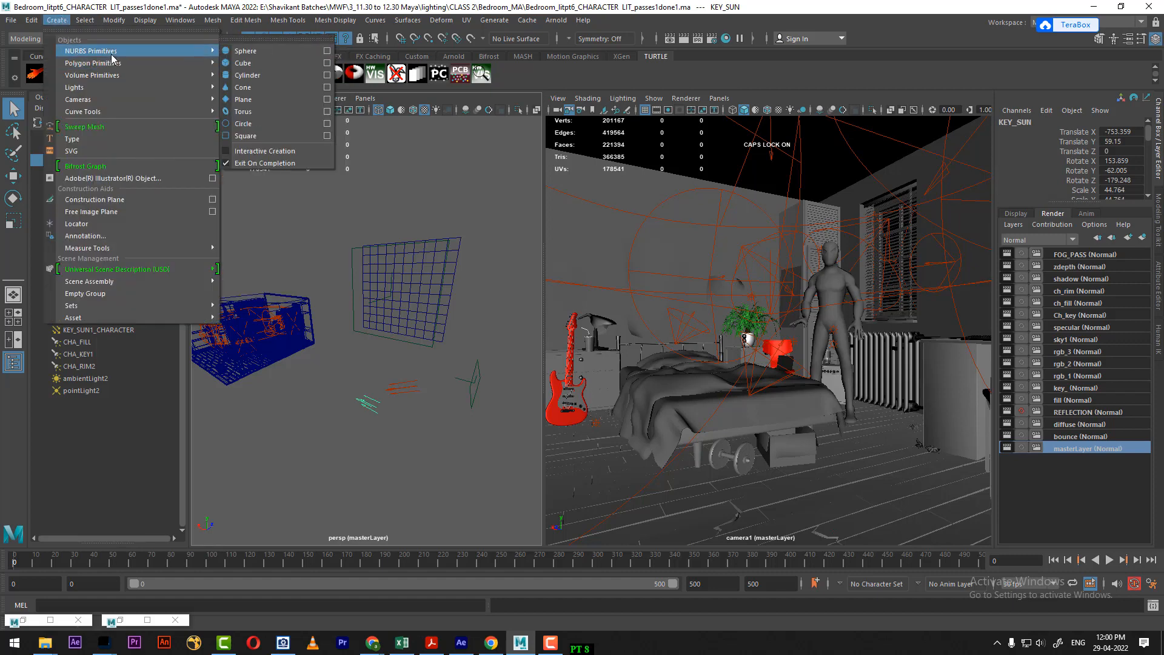
mouse_move(114, 86)
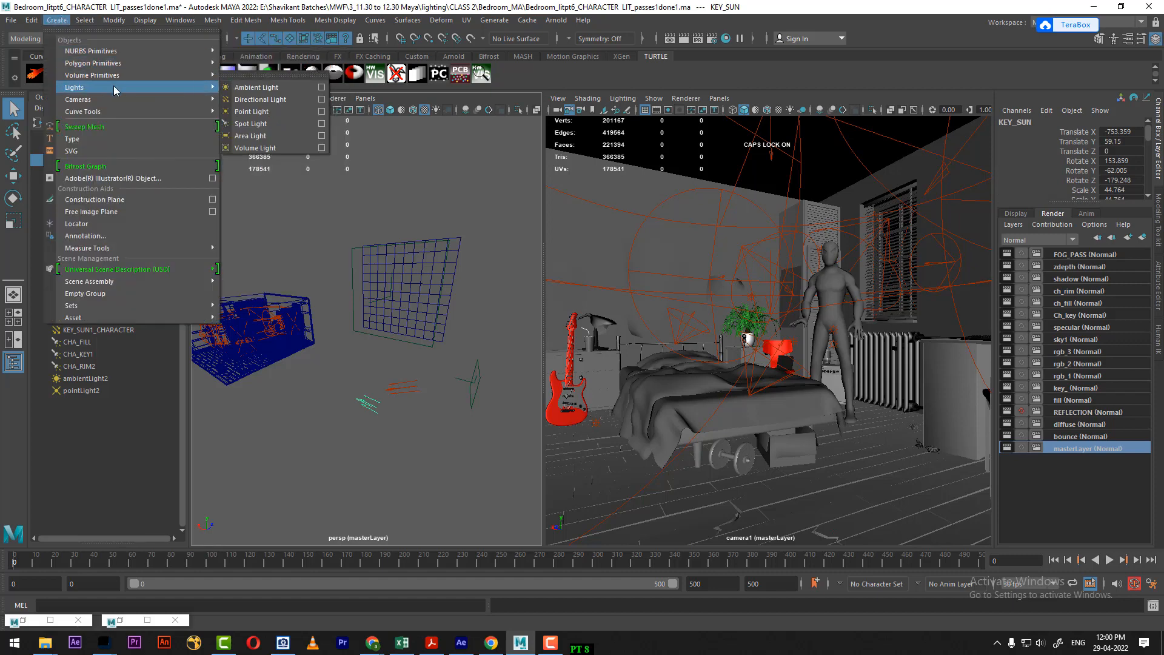
click(258, 123)
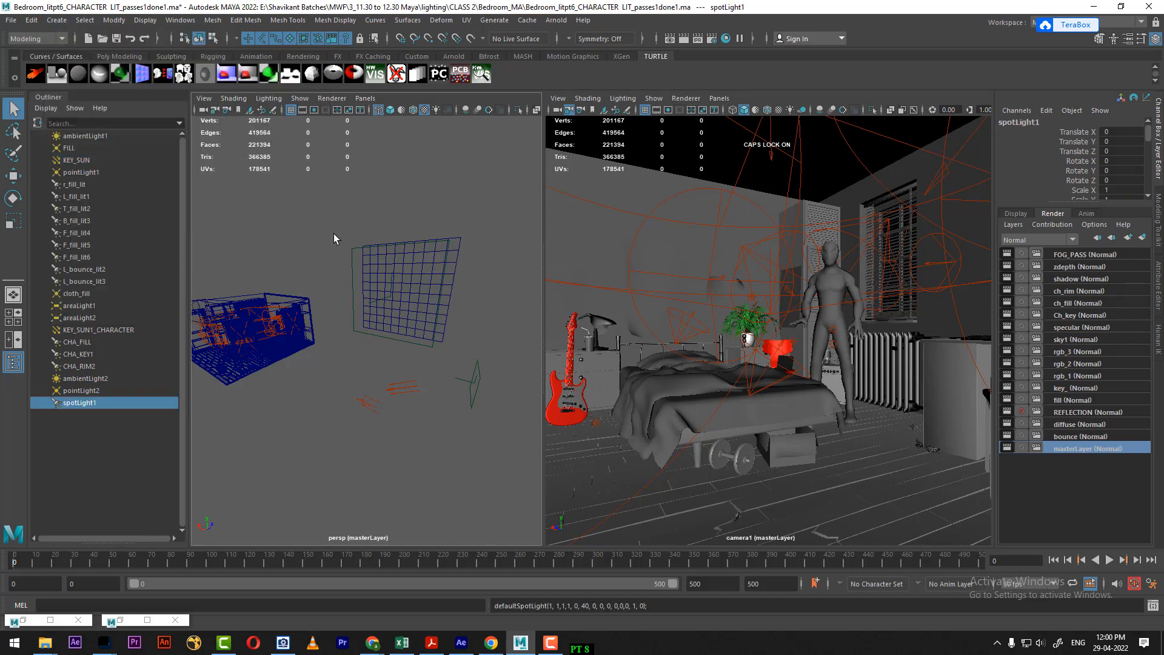
Look through the new spot light and place it high outside the room at about -729, 494, -24, aimed inward
click(365, 98)
click(394, 146)
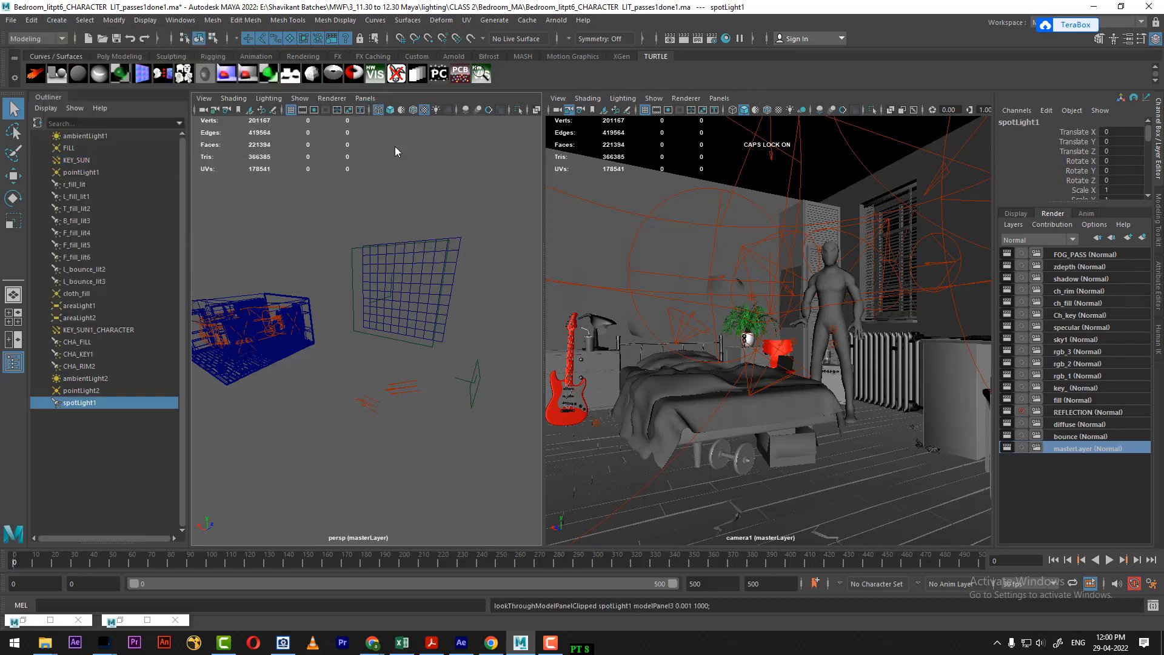
scroll(310, 333, down, 10)
drag(347, 310, 439, 378)
key(space)
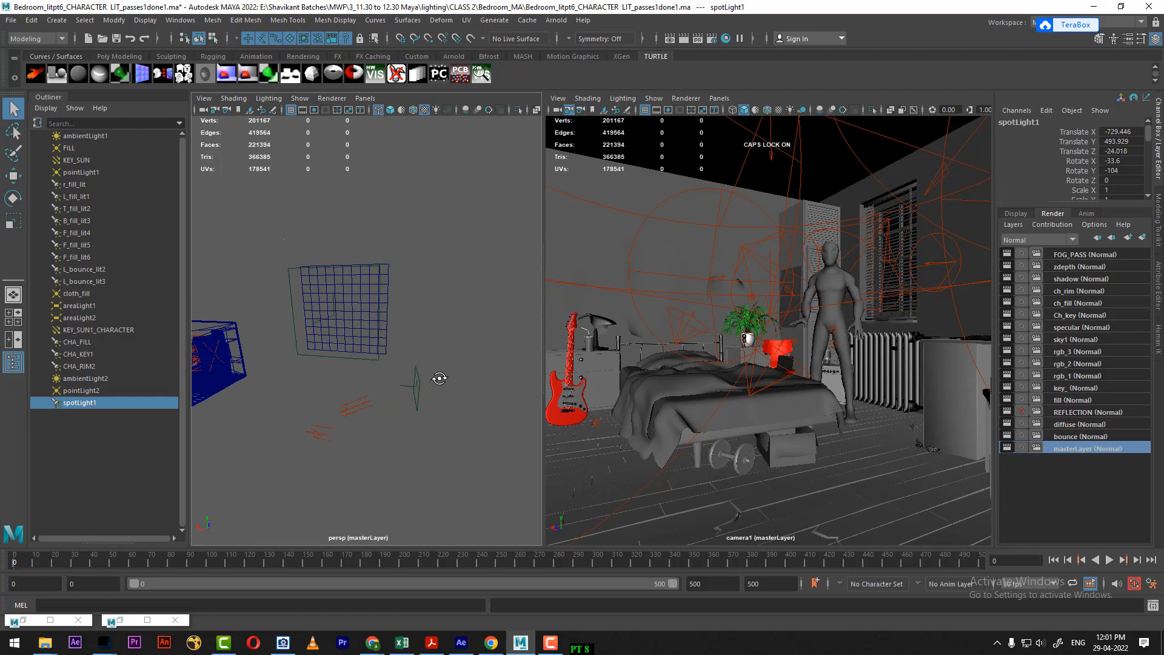
Scale the spot light up to about 46.6
key(r)
drag(284, 238, 346, 205)
drag(266, 352, 350, 345)
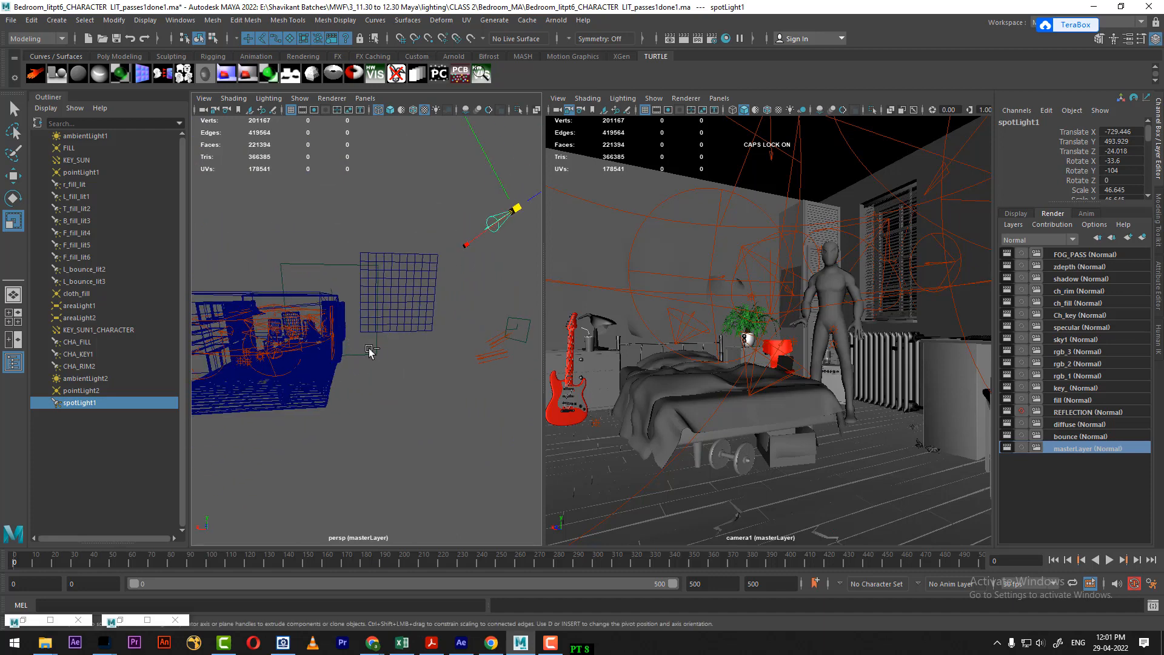
Connect a light fog node to the spot light's Light Fog attribute
key(ctrl+a)
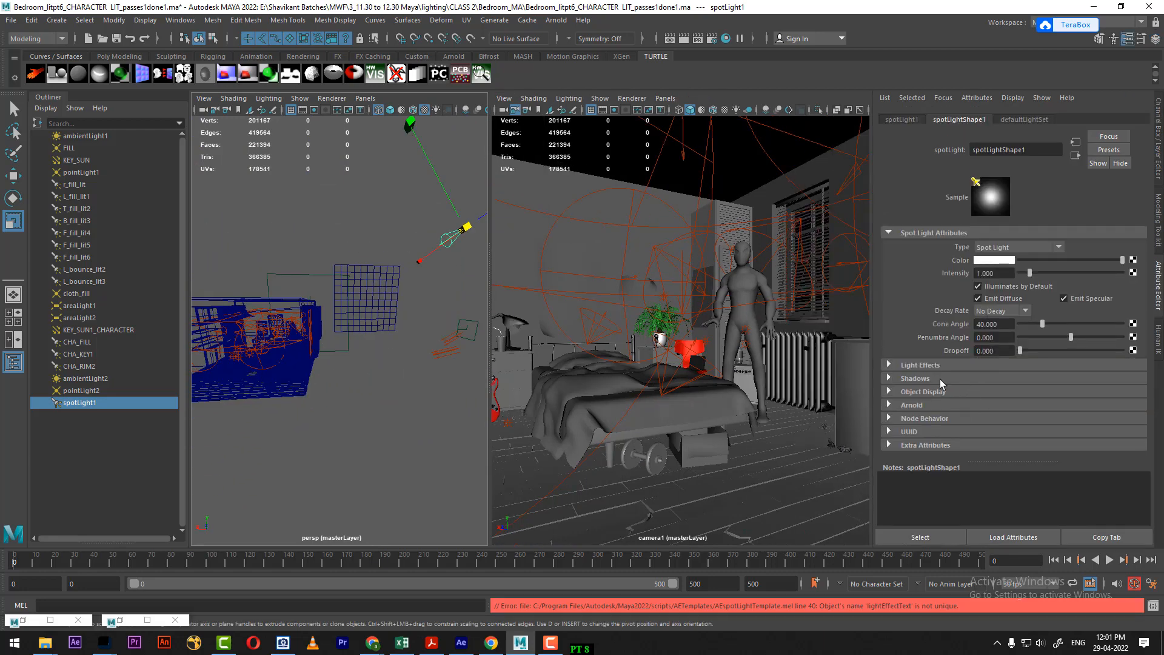
click(938, 365)
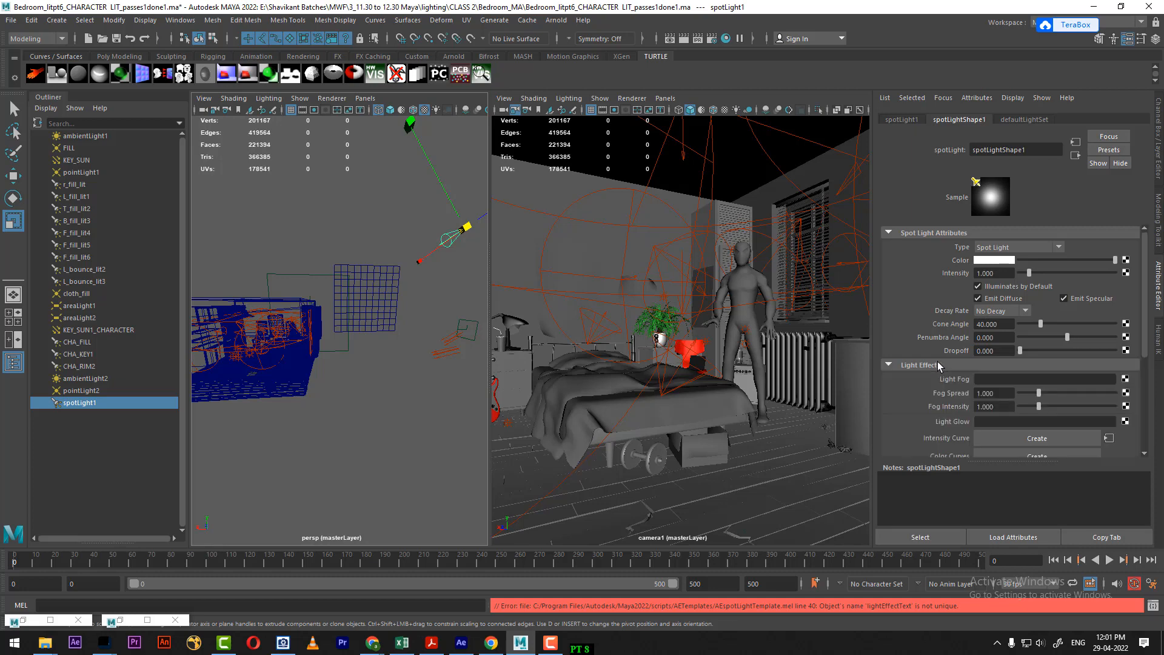
click(1126, 378)
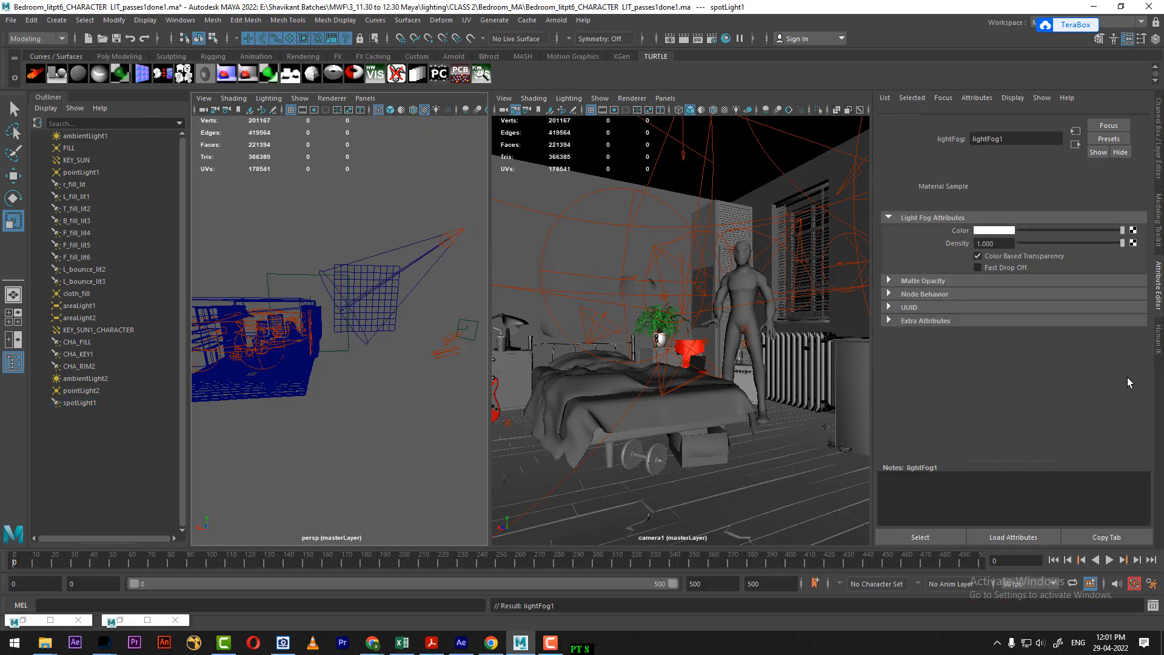
Enlarge the spot light to a scale of about 130 so its fog cone reaches across the room
click(449, 240)
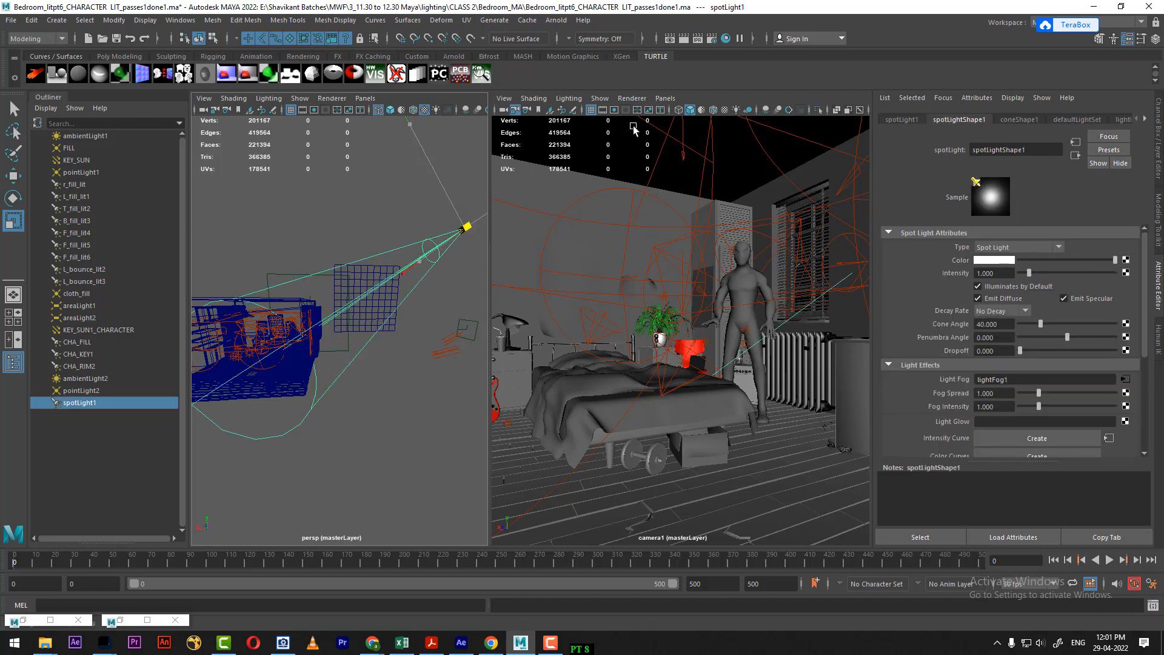
scroll(389, 301, down, 5)
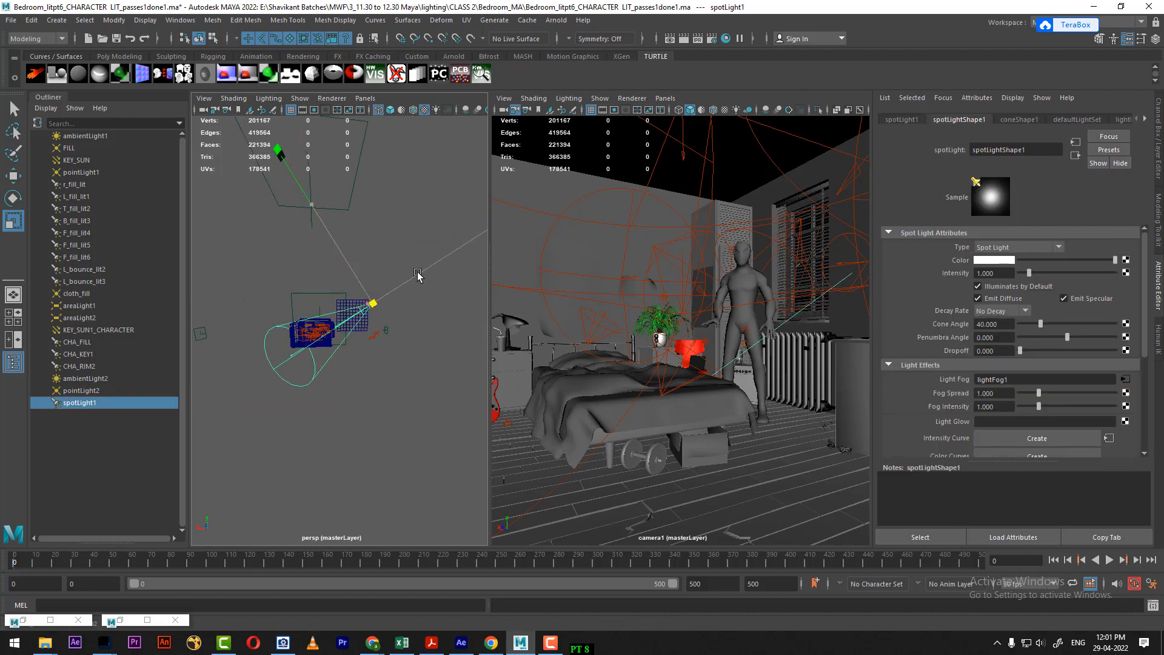
scroll(341, 343, up, 5)
Enable depth map shadows on the spot light
scroll(940, 398, down, 3)
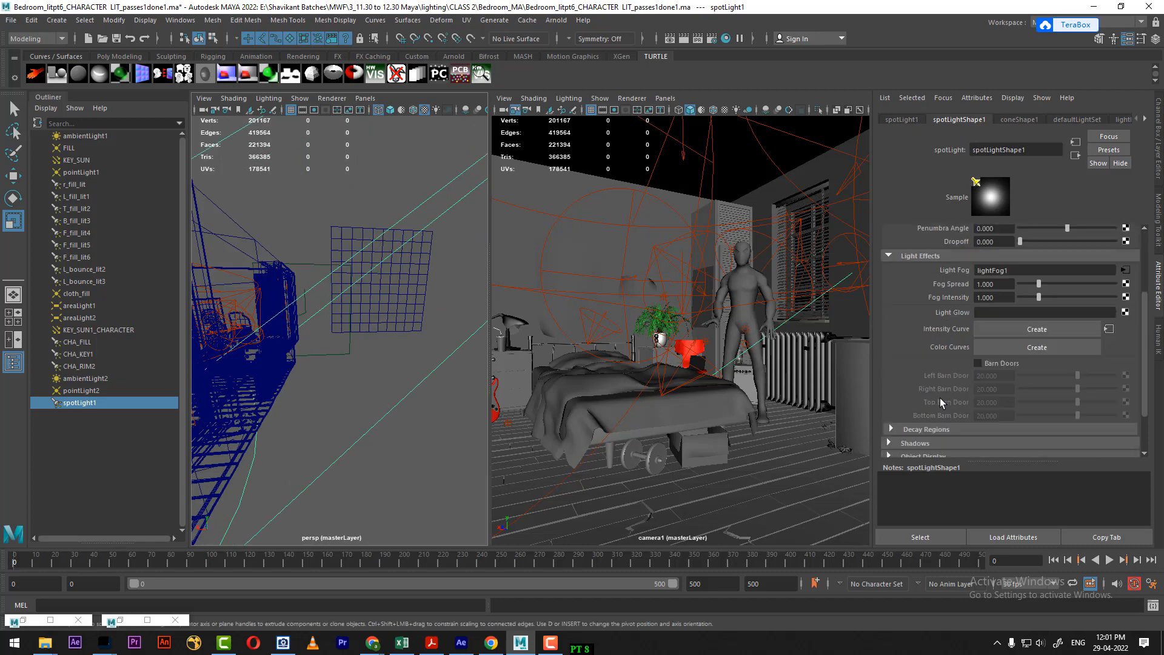
scroll(940, 398, down, 2)
click(928, 385)
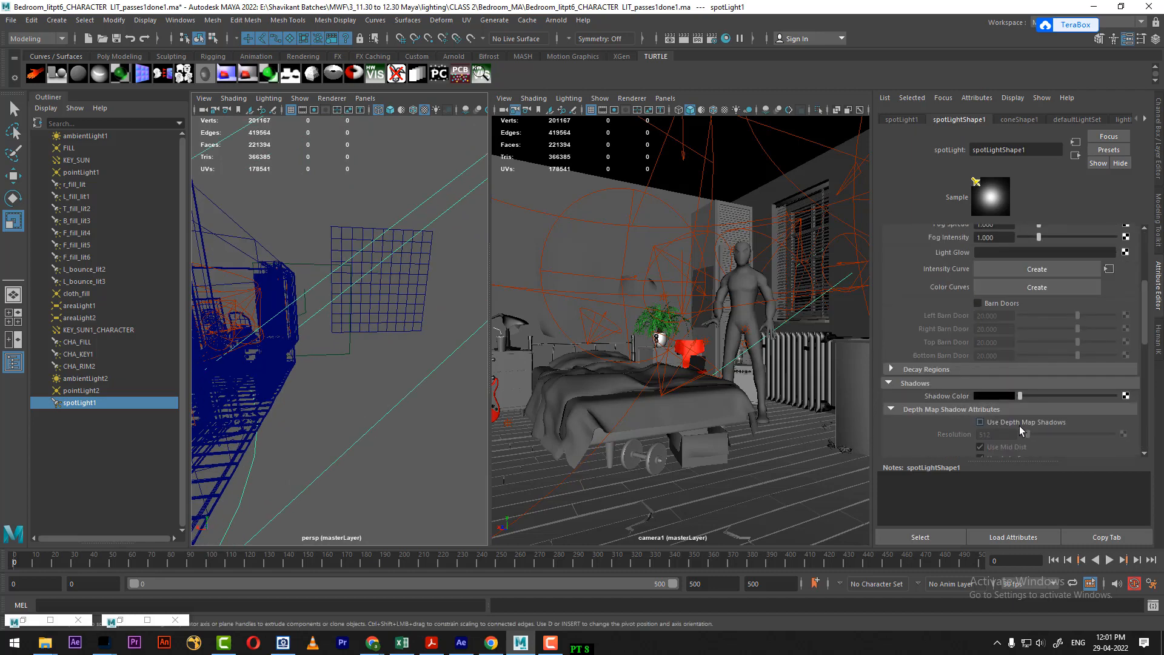
scroll(1022, 425, down, 3)
drag(1002, 362, 909, 357)
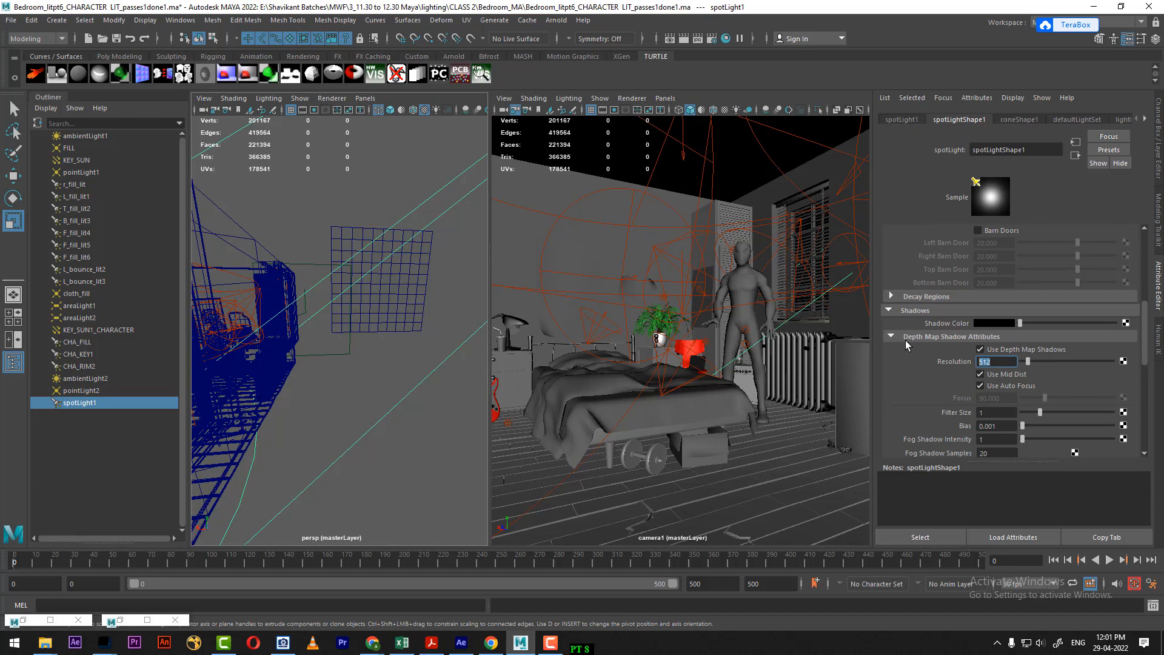
Add the spot light to the FOG_PASS render layer
click(1155, 40)
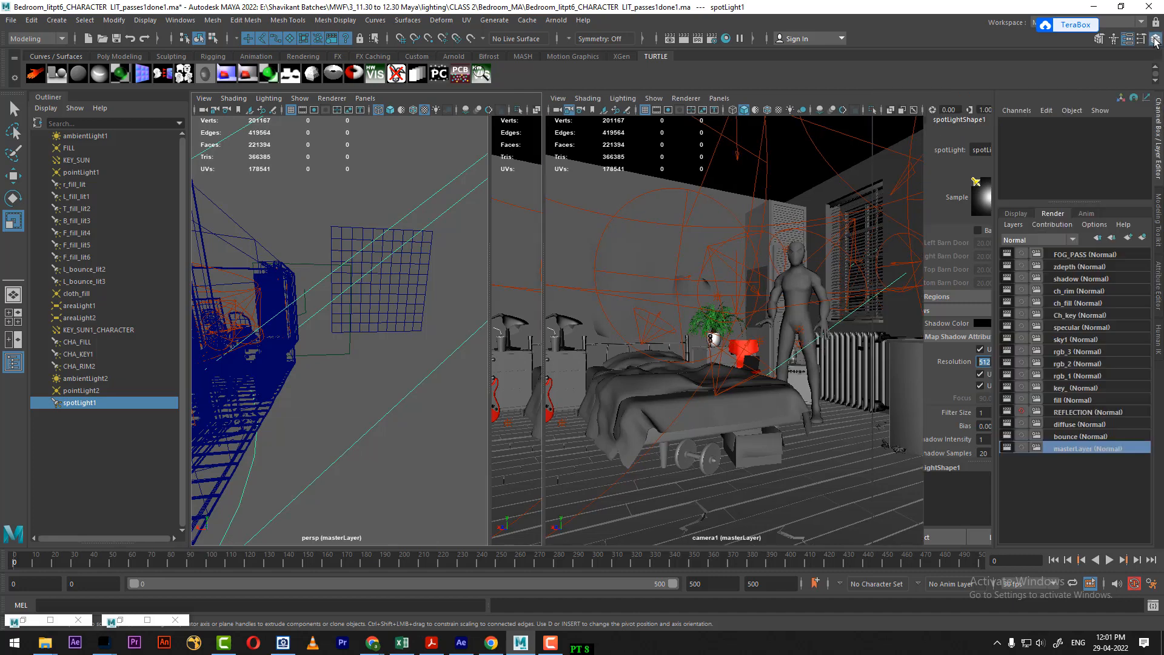
click(1104, 256)
right_click(1104, 256)
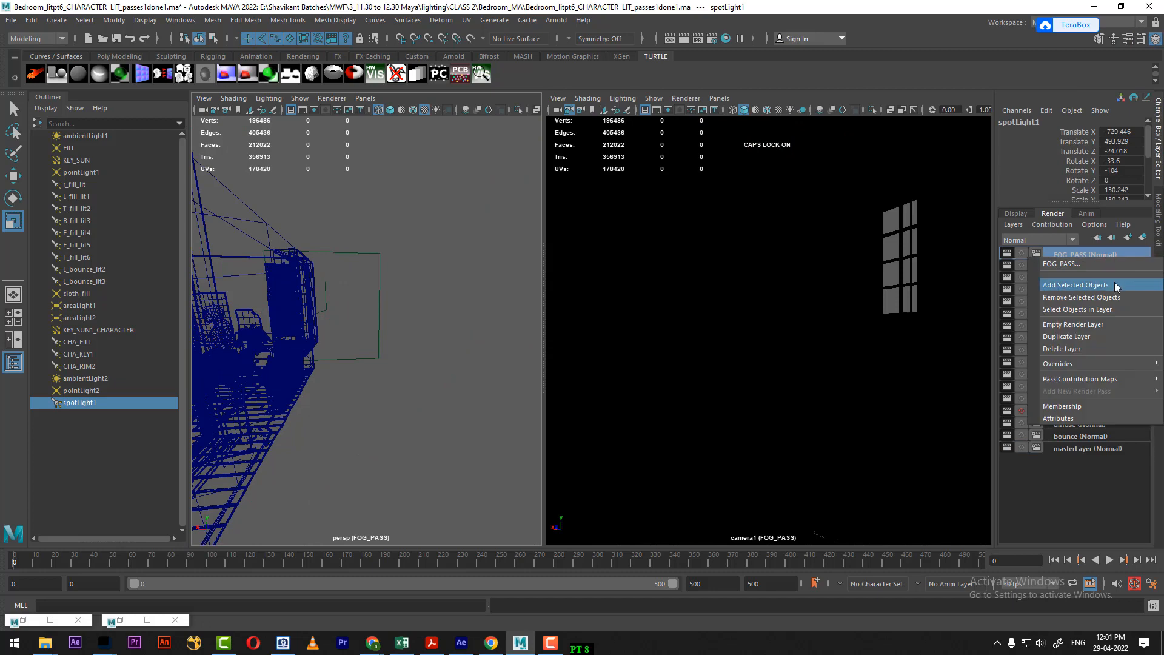
click(1115, 284)
Render the FOG_PASS layer from camera1, check the fog, and minimize the Render View
click(908, 312)
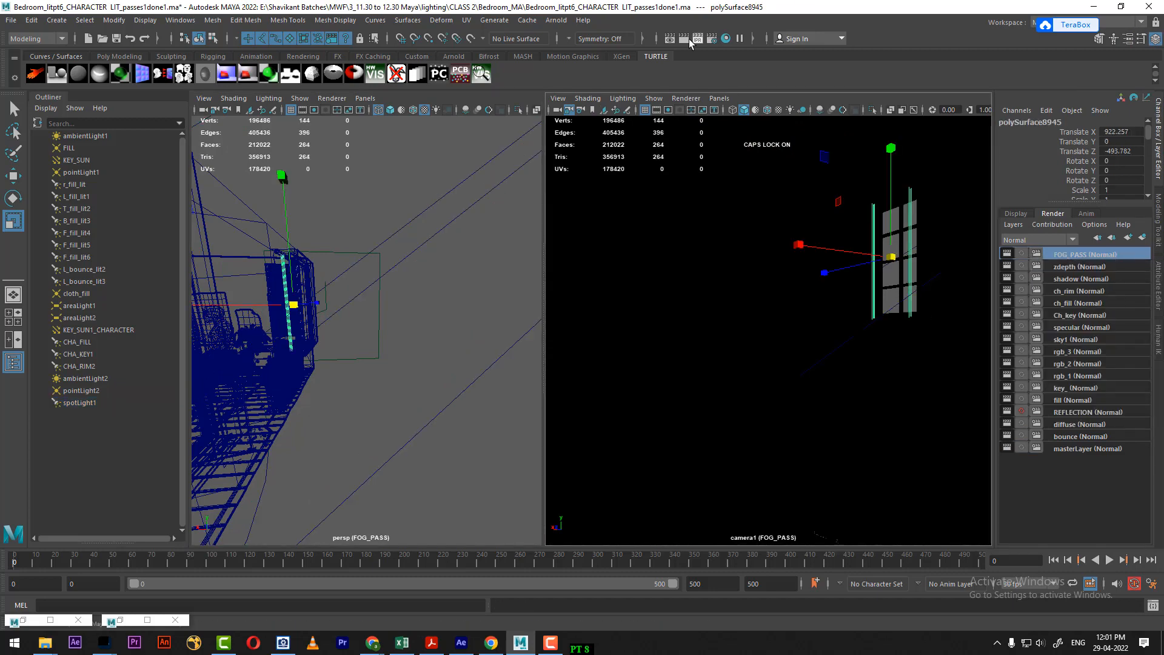
click(685, 39)
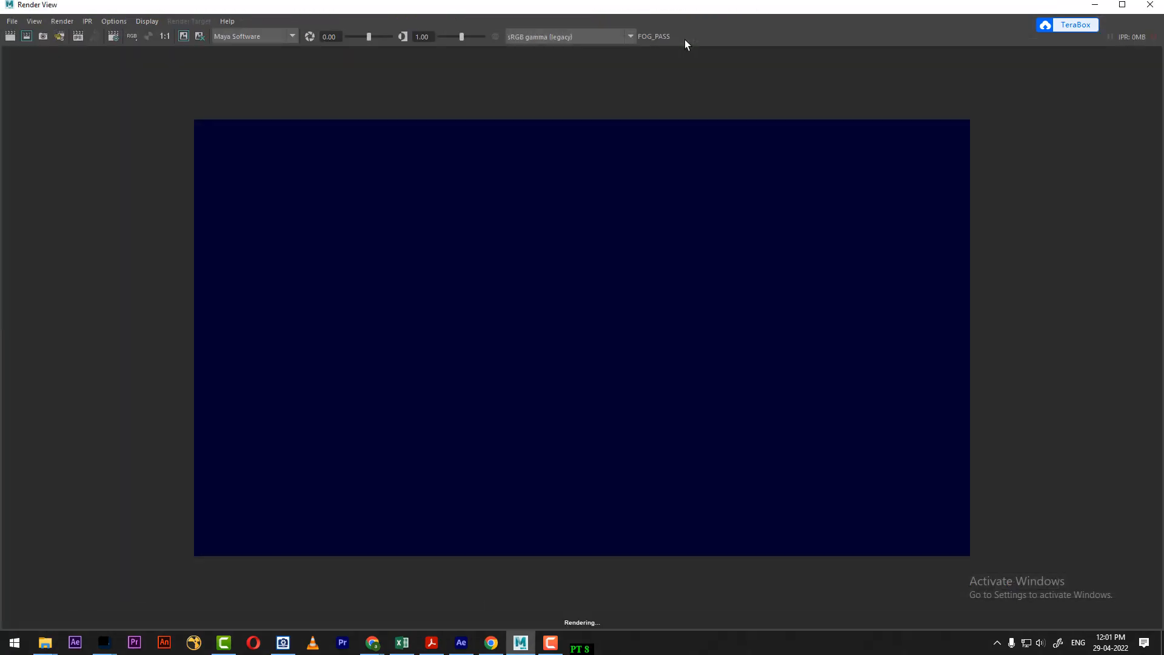
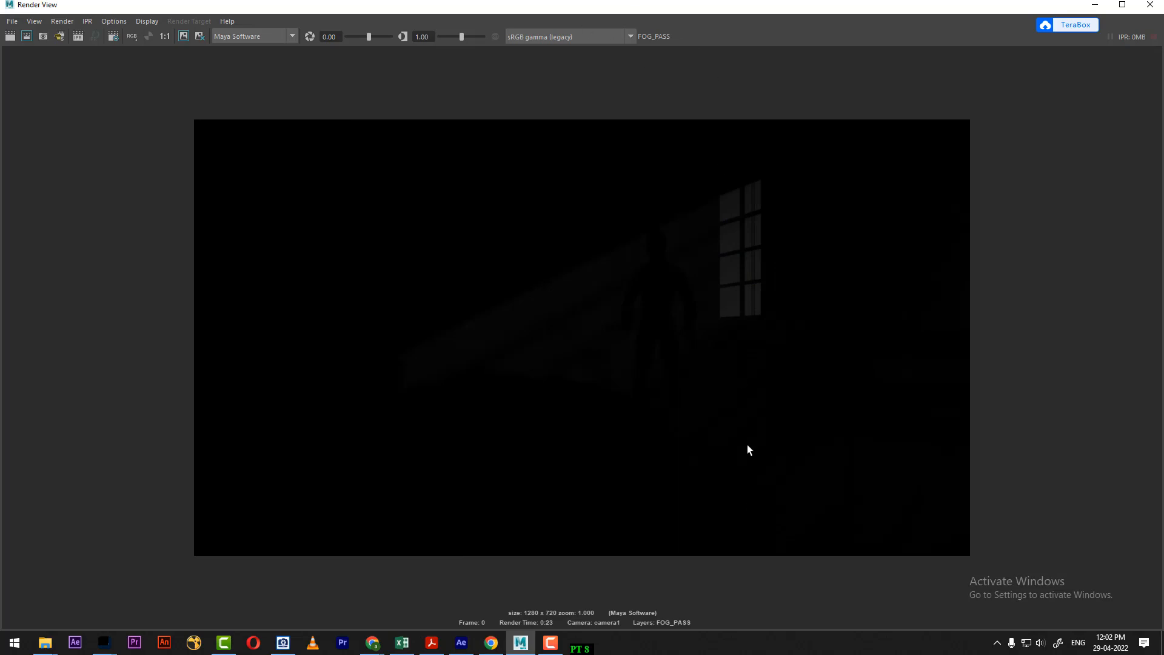
scroll(769, 338, up, 1)
scroll(769, 338, down, 1)
click(1095, 5)
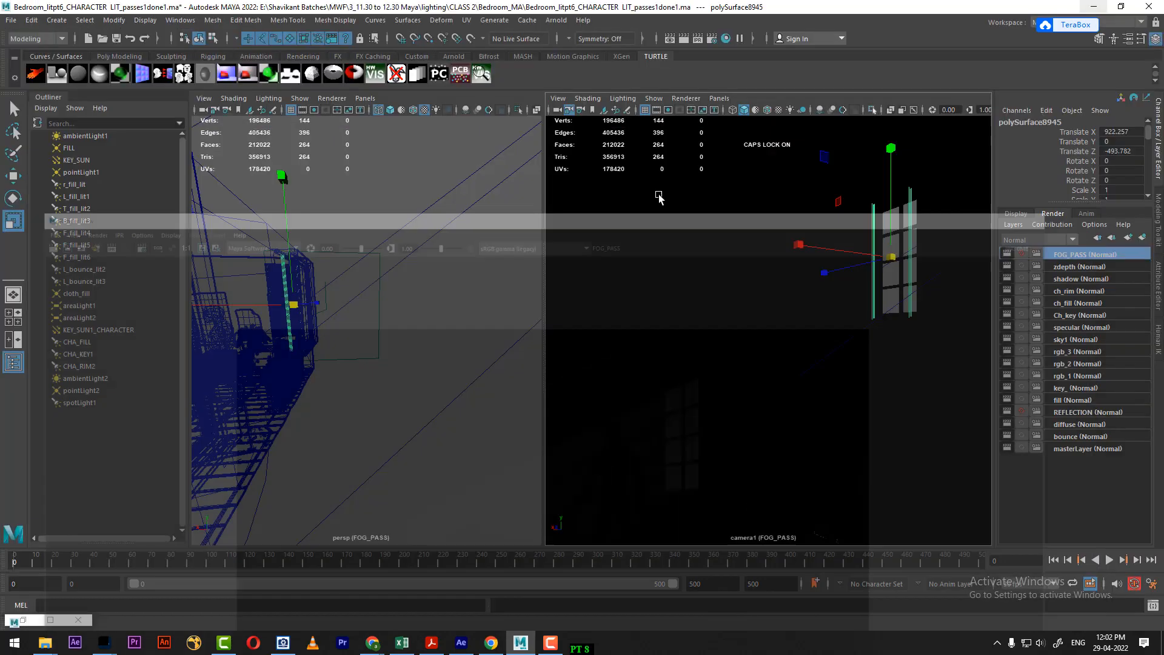
Frame the window in the perspective view and pick objects around it to identify the window geometry
scroll(361, 383, down, 5)
drag(361, 382, 303, 331)
key(f)
mouse_move(392, 340)
mouse_down()
mouse_move(315, 361)
mouse_move(395, 335)
mouse_up()
click(384, 302)
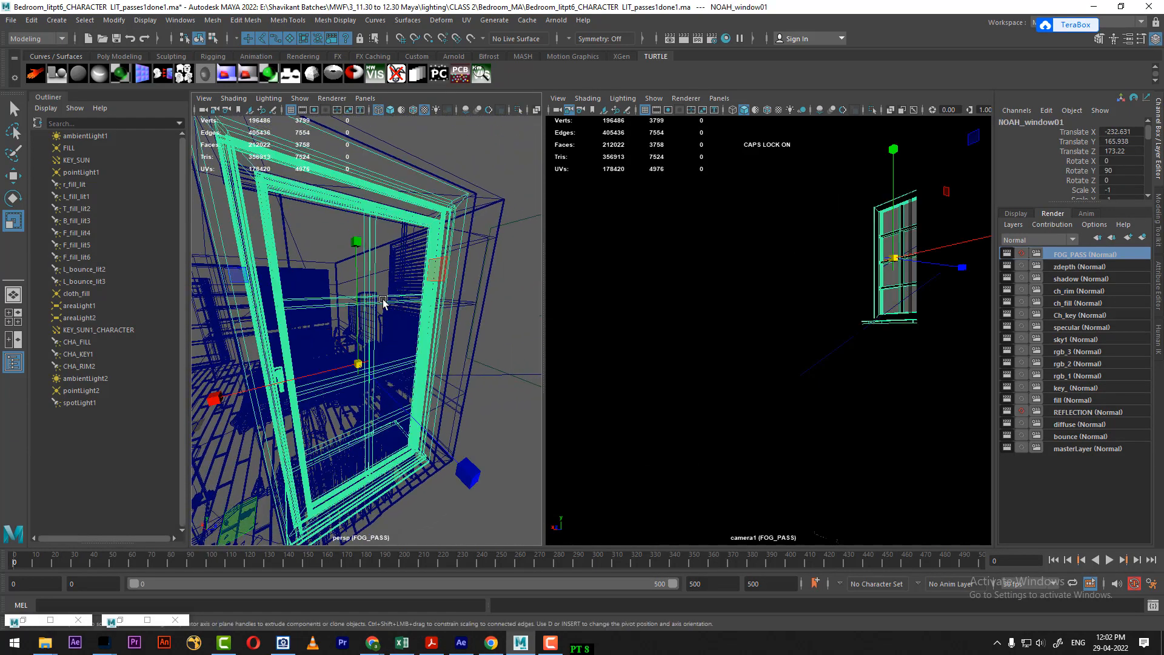
click(395, 324)
click(348, 413)
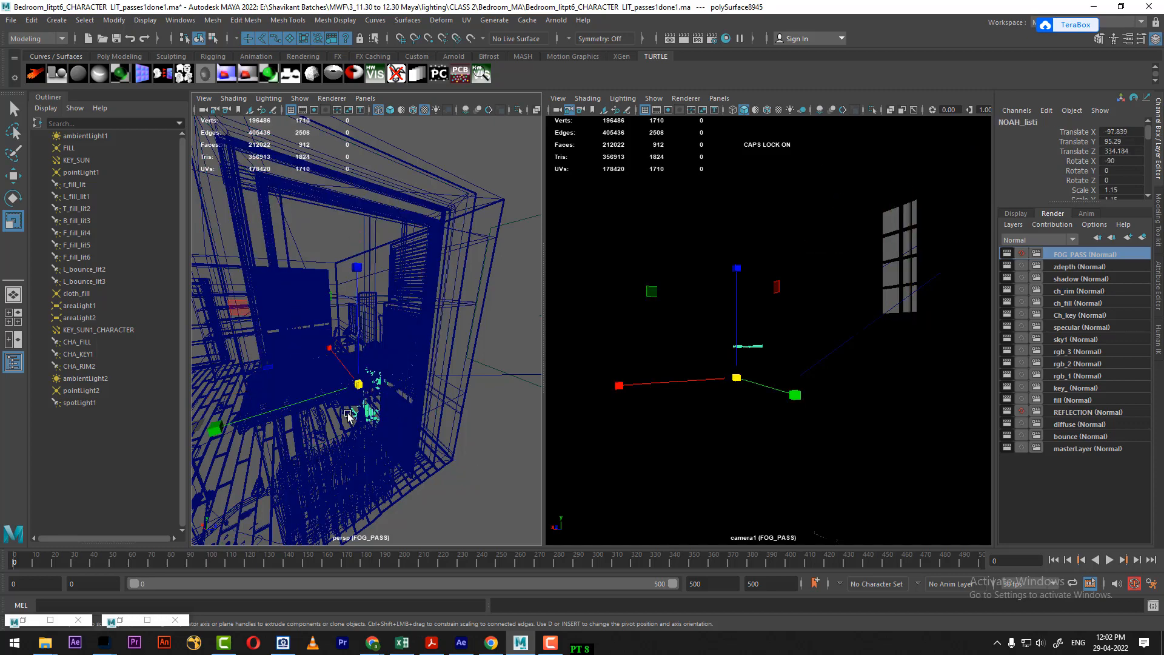
Select the NOAH_window01 window frame from inside the room in the perspective view
drag(373, 403, 429, 381)
click(443, 333)
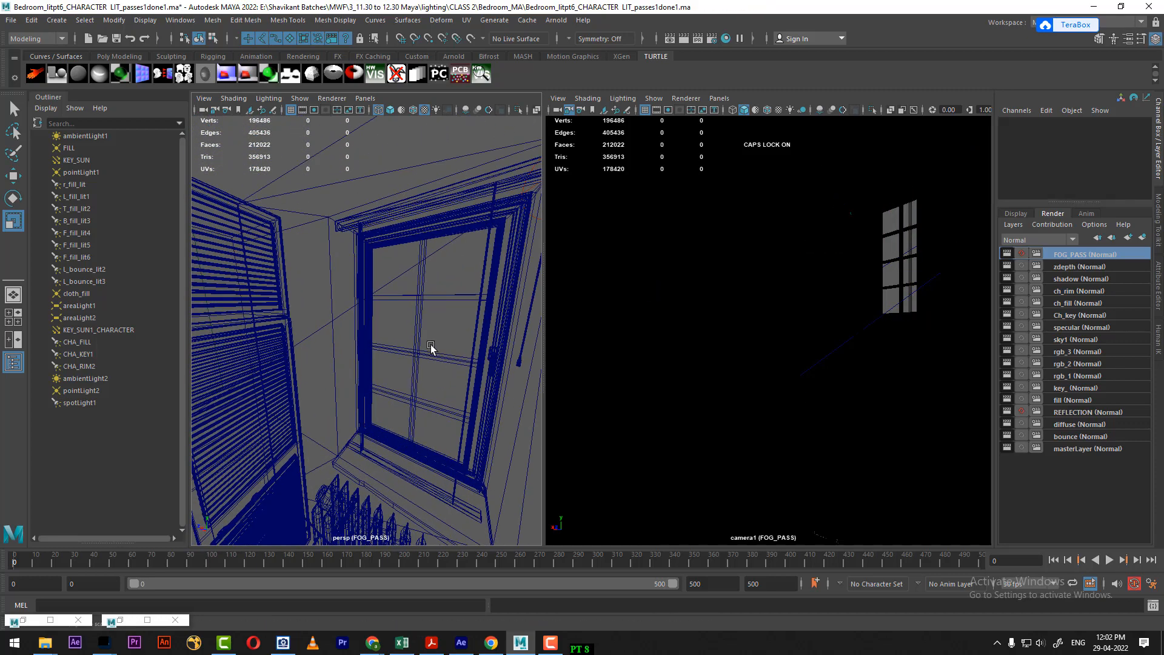
click(437, 358)
key(w)
drag(422, 363, 425, 412)
click(429, 400)
click(428, 387)
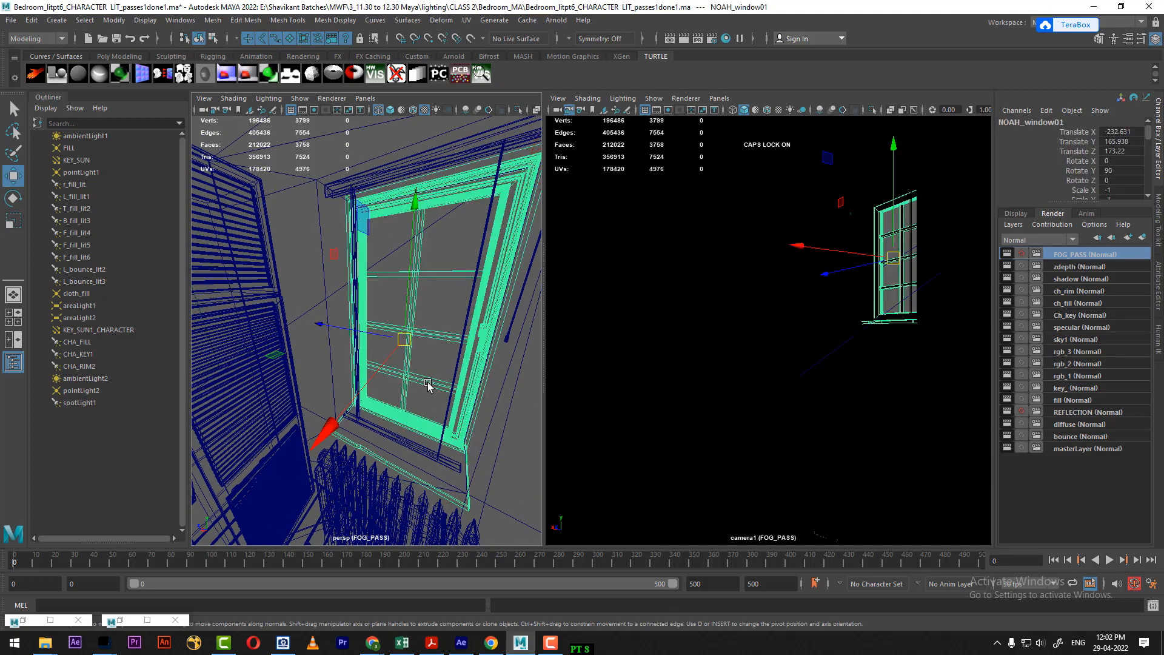
Hide everything except the selected window frame and inspect its panes in shaded display
scroll(426, 383, down, 3)
drag(401, 377, 355, 358)
scroll(379, 385, up, 3)
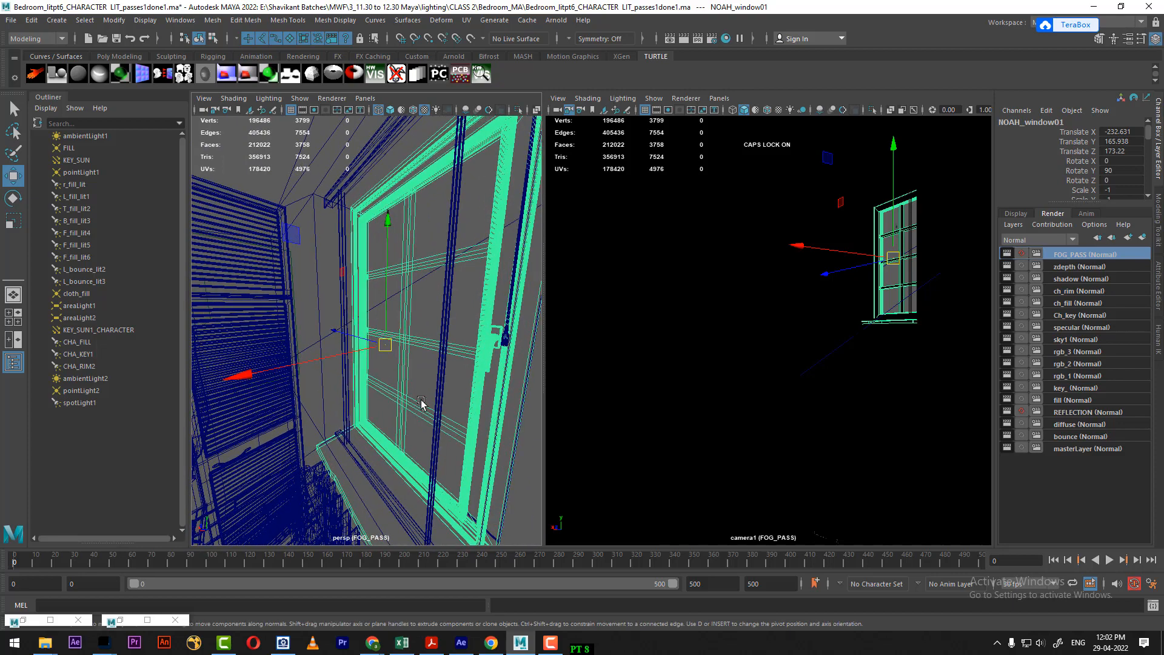
key(alt+h)
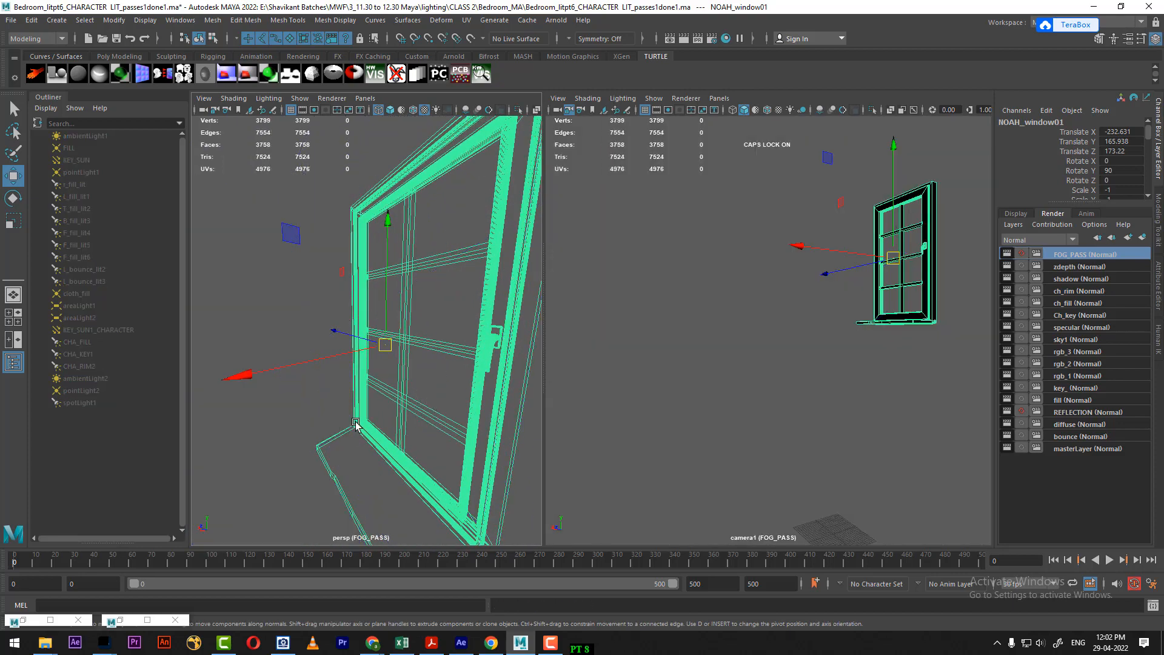
key(5)
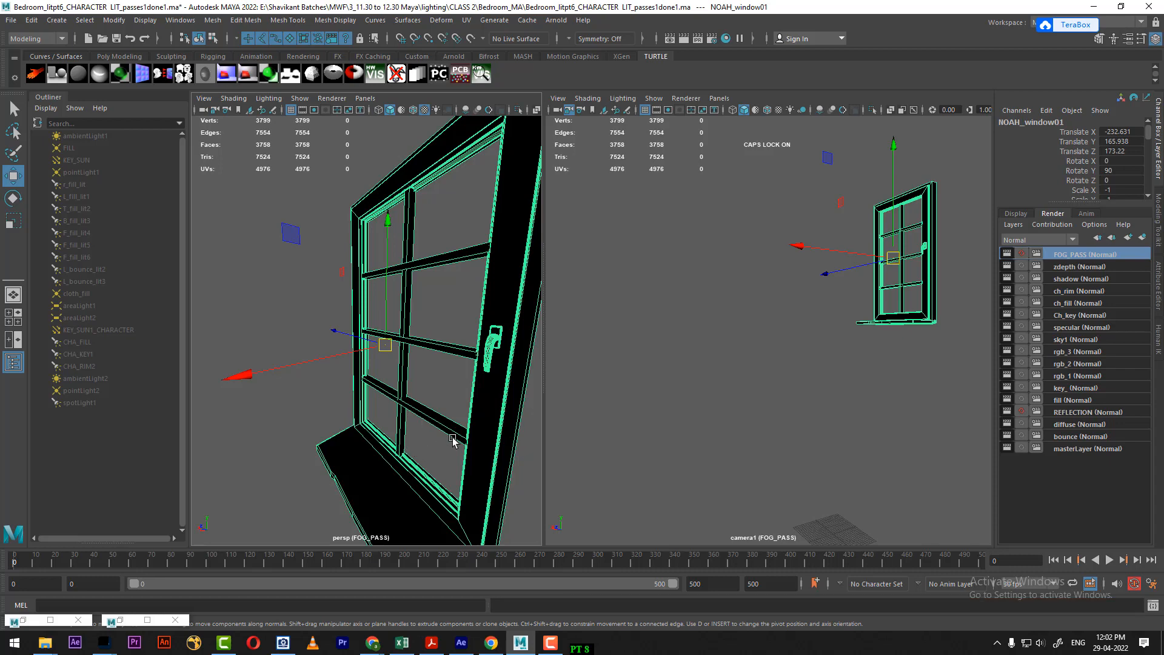
drag(452, 441, 498, 401)
drag(361, 450, 430, 419)
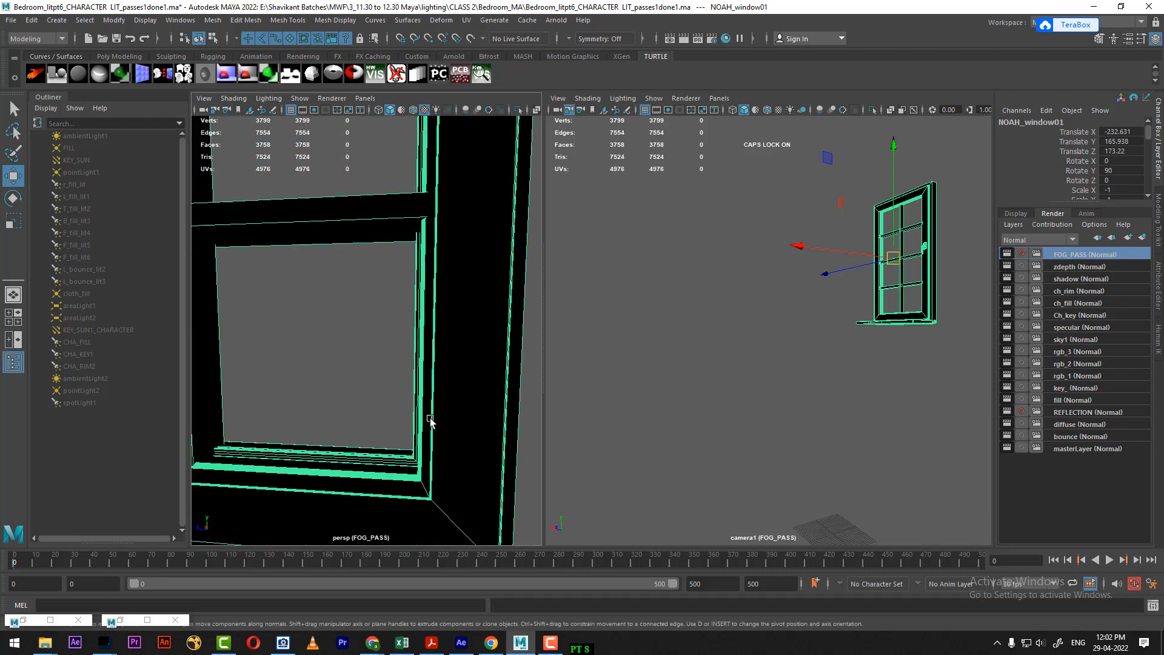
Examine the isolated window frame's panes, edges and sill up close in the perspective view
click(382, 447)
click(388, 454)
key(f)
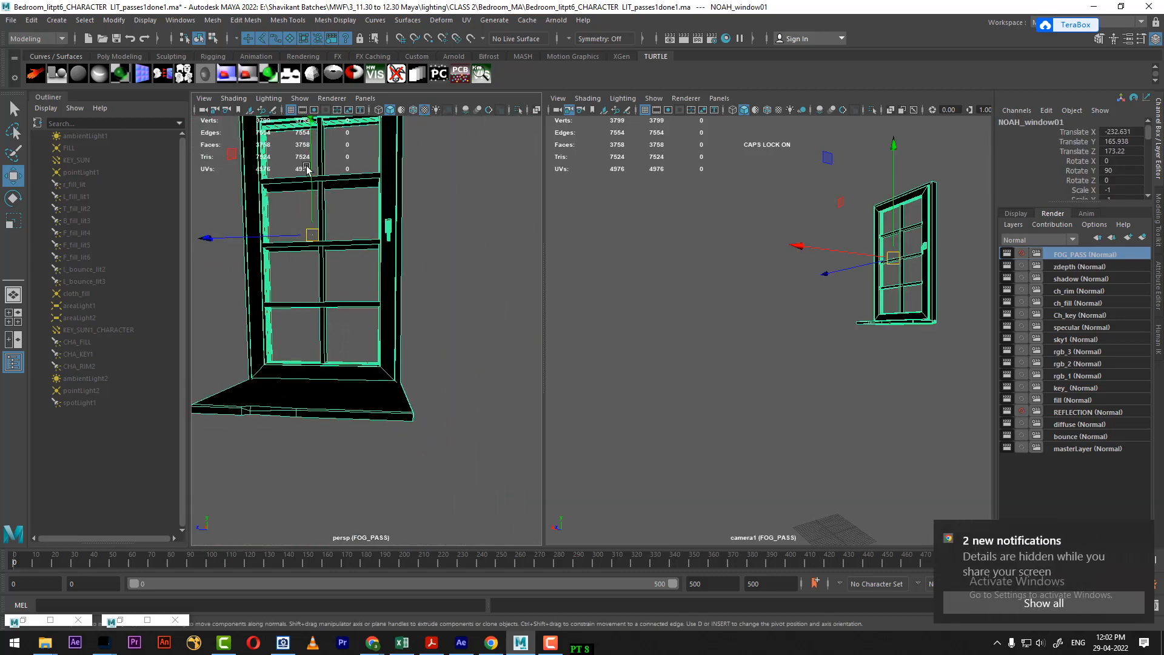
click(390, 272)
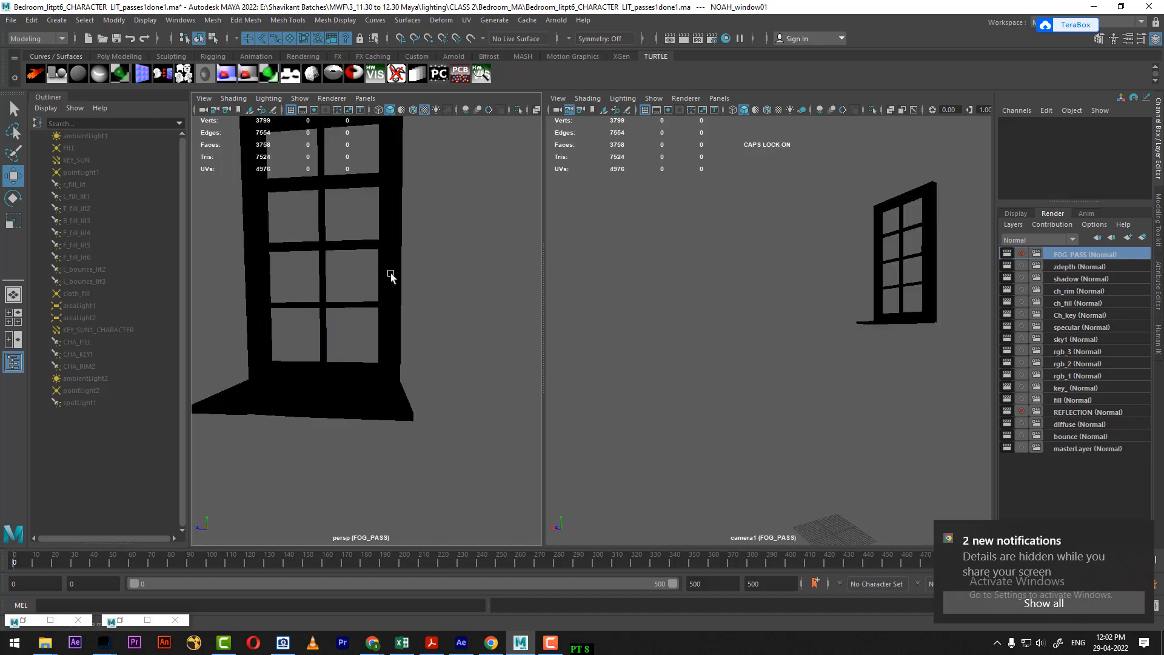
click(368, 244)
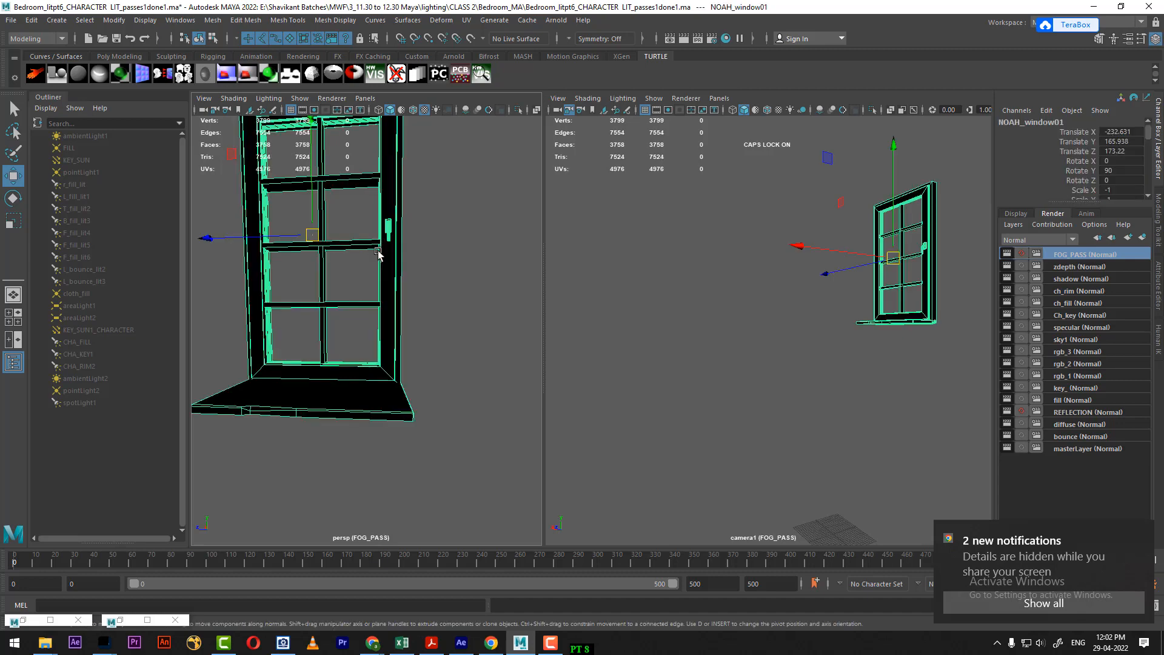
scroll(378, 254, up, 10)
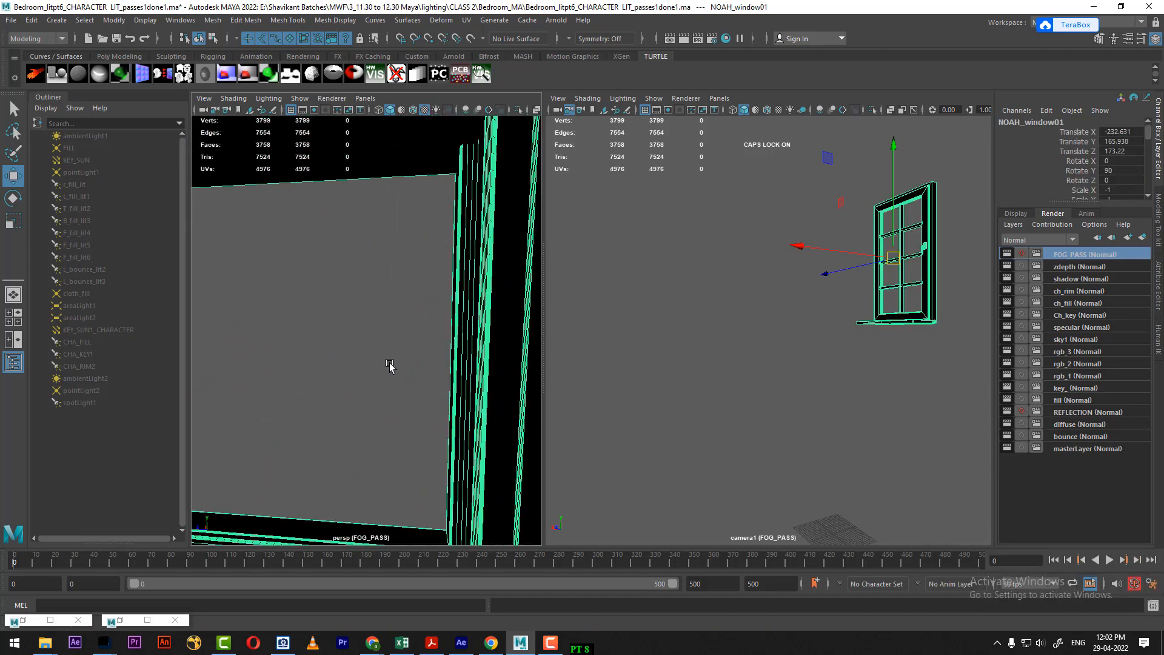
scroll(390, 364, down, 10)
drag(361, 296, 374, 324)
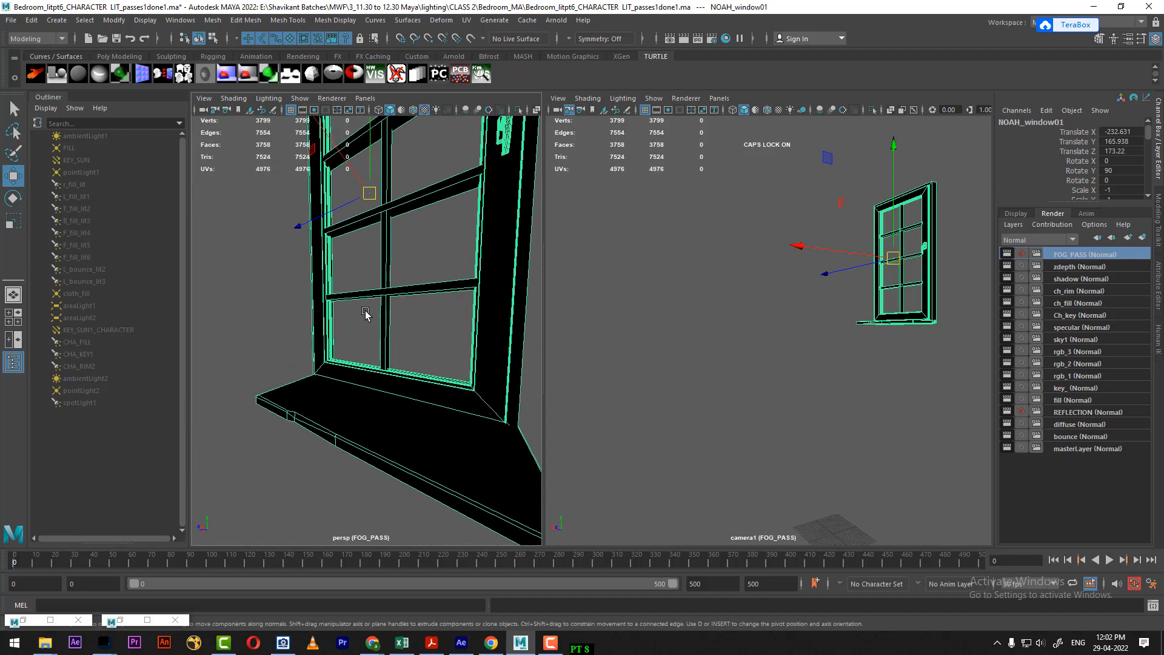
Bring the hidden scene objects back and select the spot light outside the window in the perspective view
key(alt+b)
scroll(358, 313, down, 8)
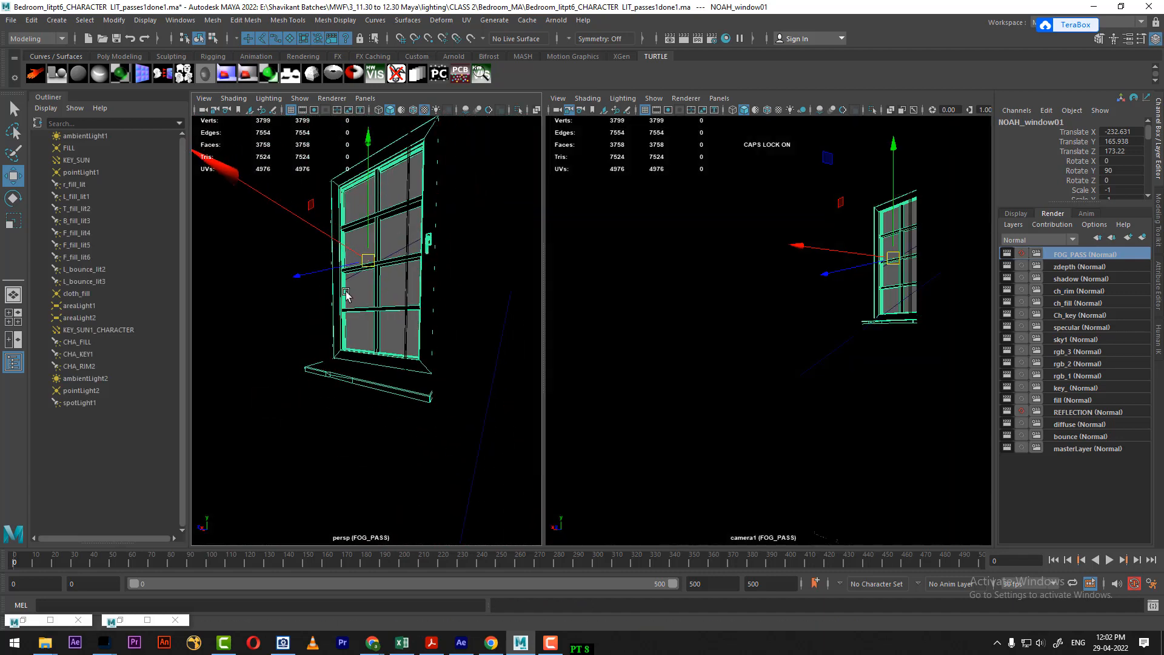
scroll(340, 318, down, 5)
drag(320, 288, 173, 363)
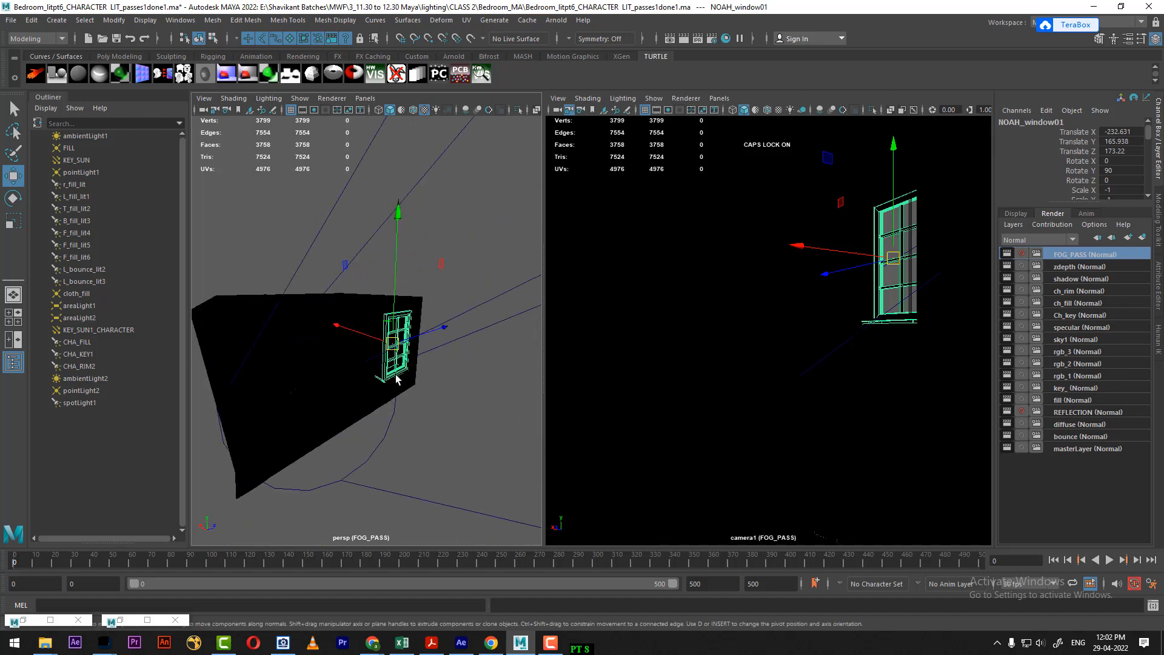
scroll(385, 367, down, 5)
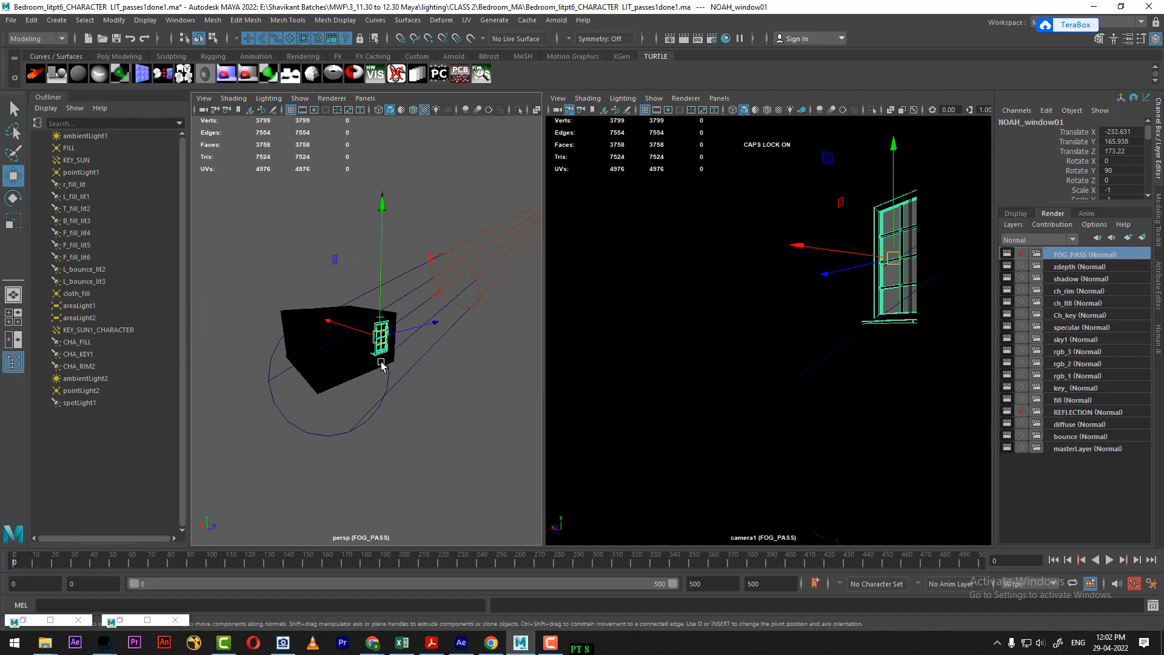
drag(382, 362, 424, 325)
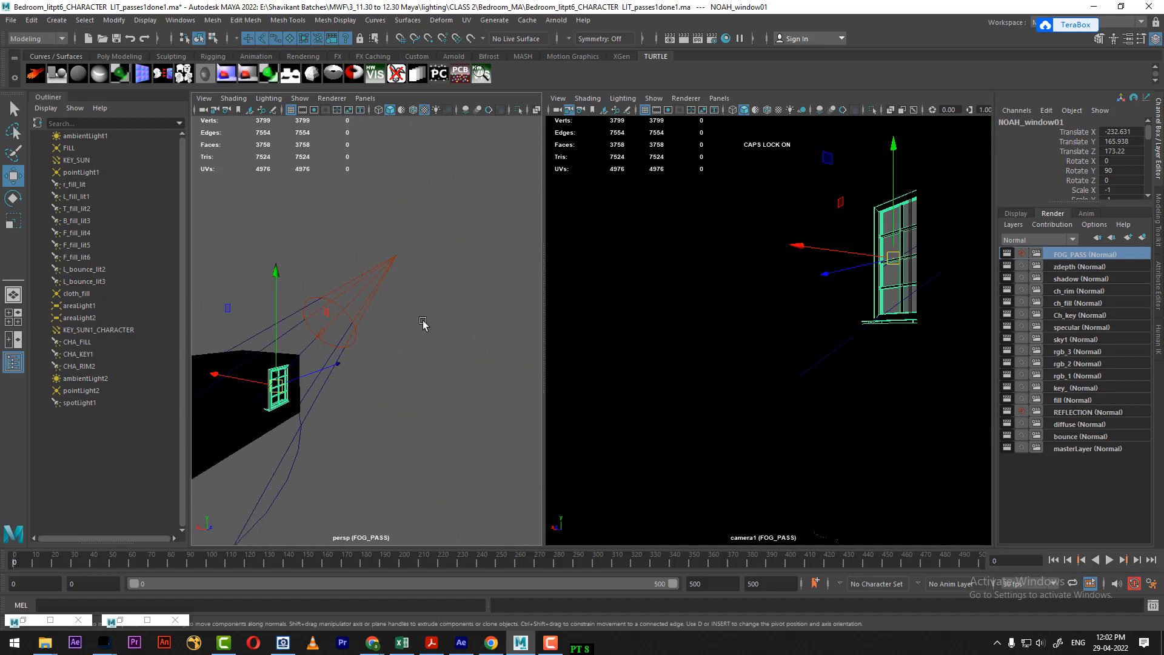
click(393, 259)
Scale up the spot light uniformly in the front view so its cone reaches past the room
key(space)
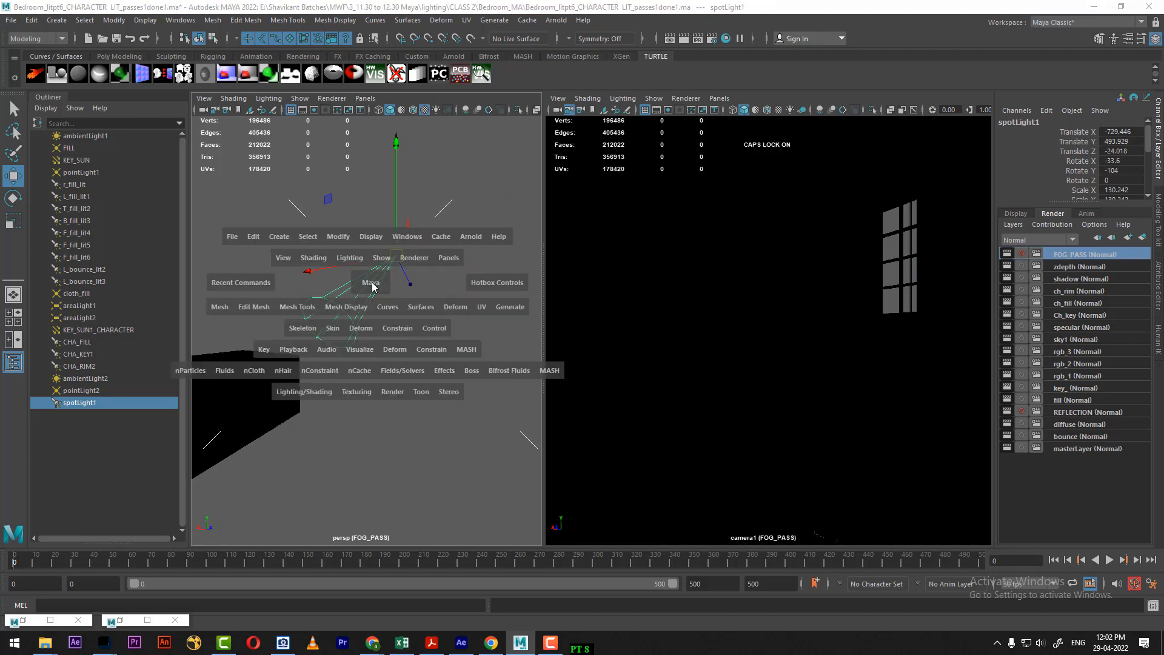
drag(367, 282, 316, 292)
key(space)
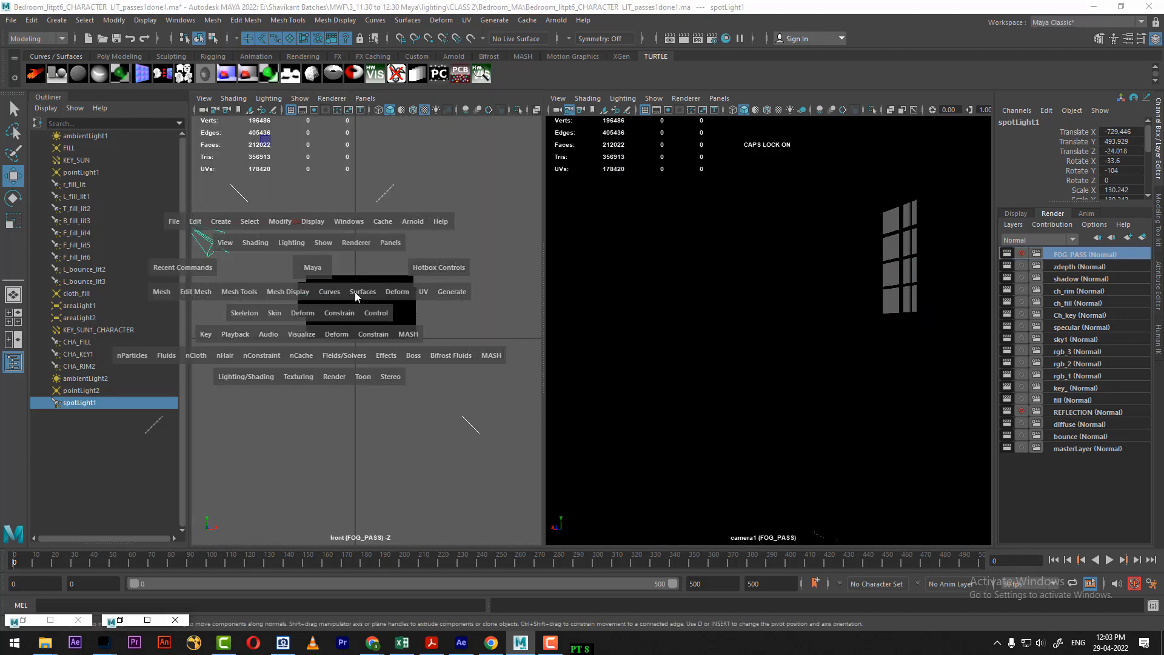
scroll(362, 398, down, 1)
drag(320, 354, 381, 394)
key(t)
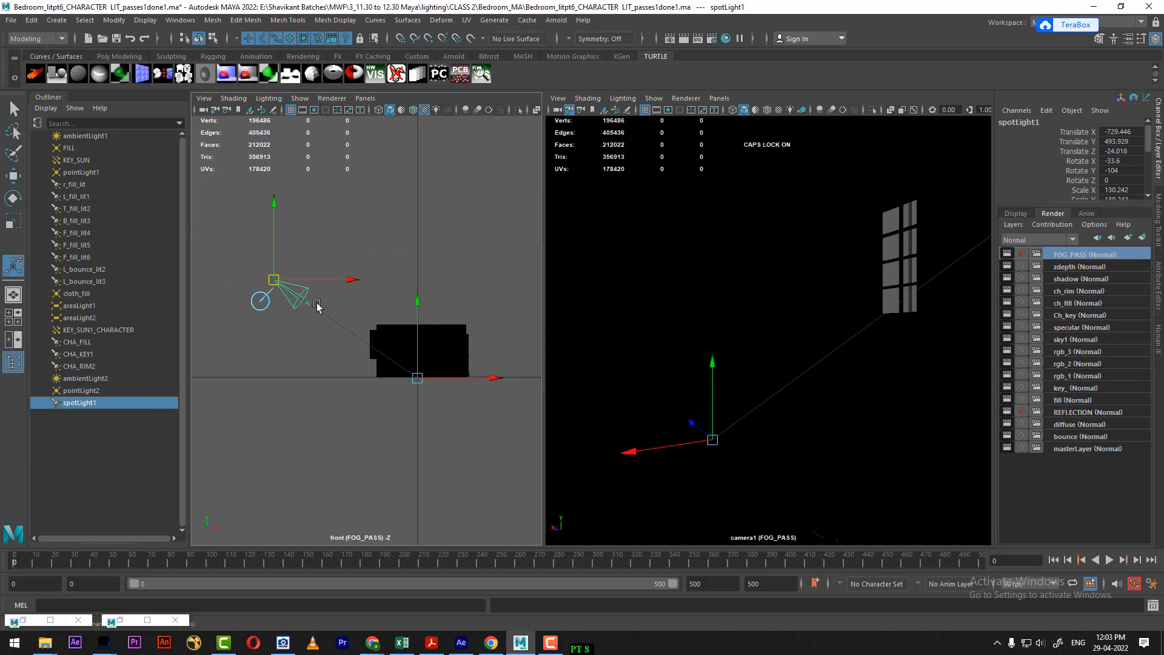
key(w)
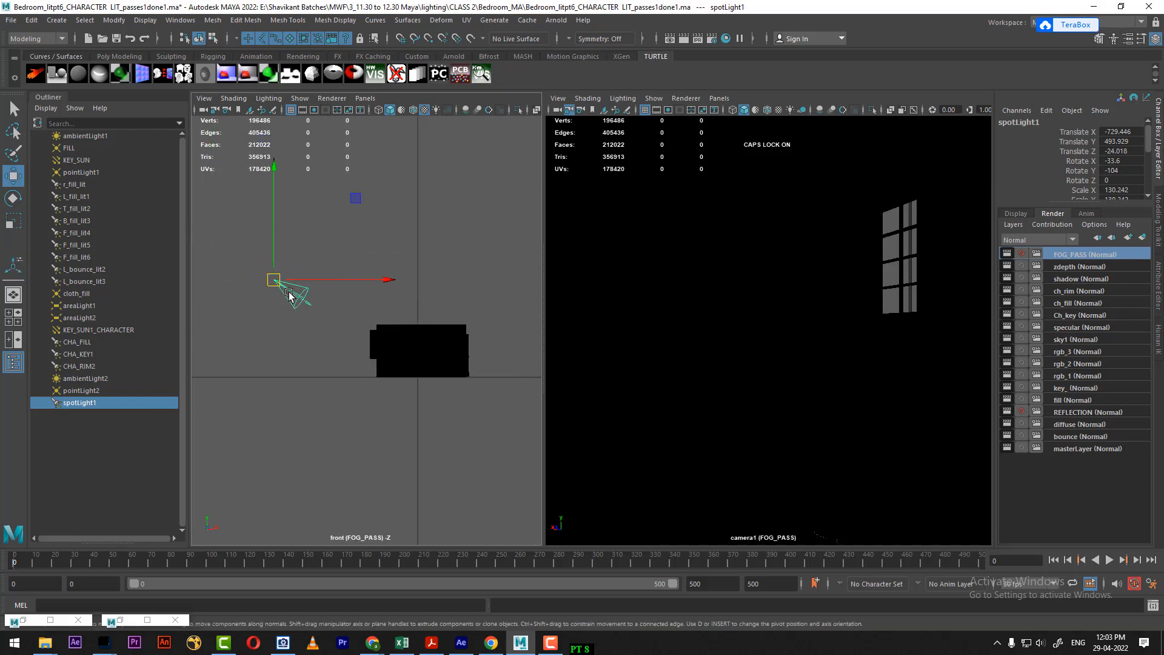
key(r)
mouse_move(273, 279)
mouse_down()
mouse_move(367, 234)
mouse_move(458, 219)
mouse_up()
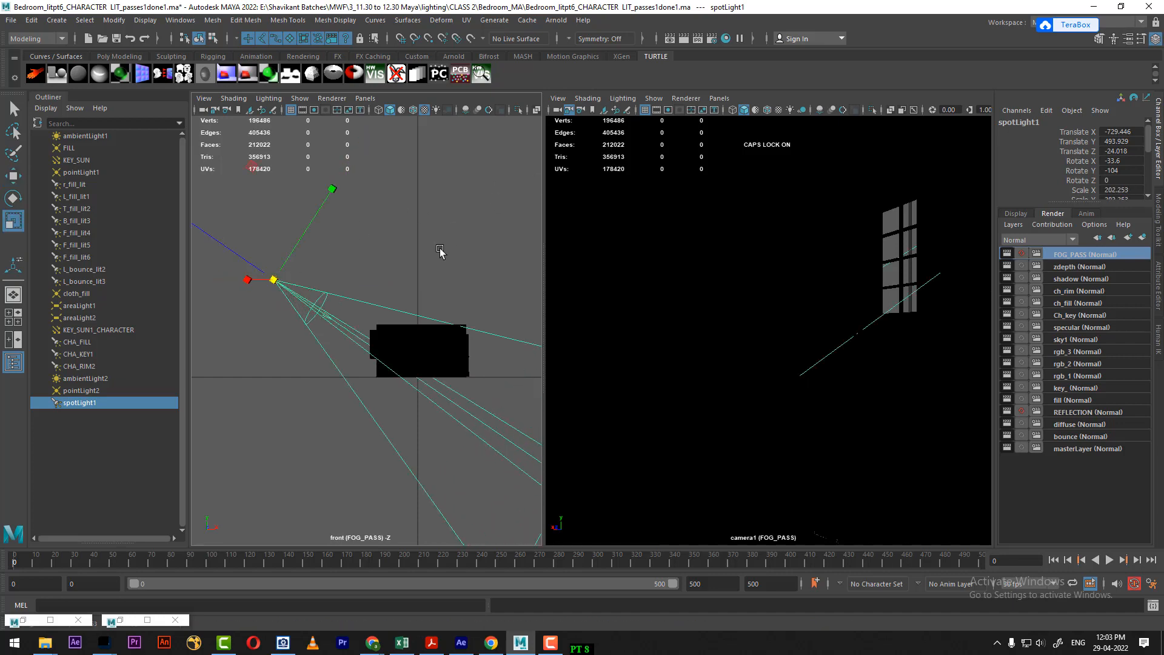
Show the spot light's attributes and rename the light FOG_KEY
key(ctrl+a)
scroll(1074, 407, up, 3)
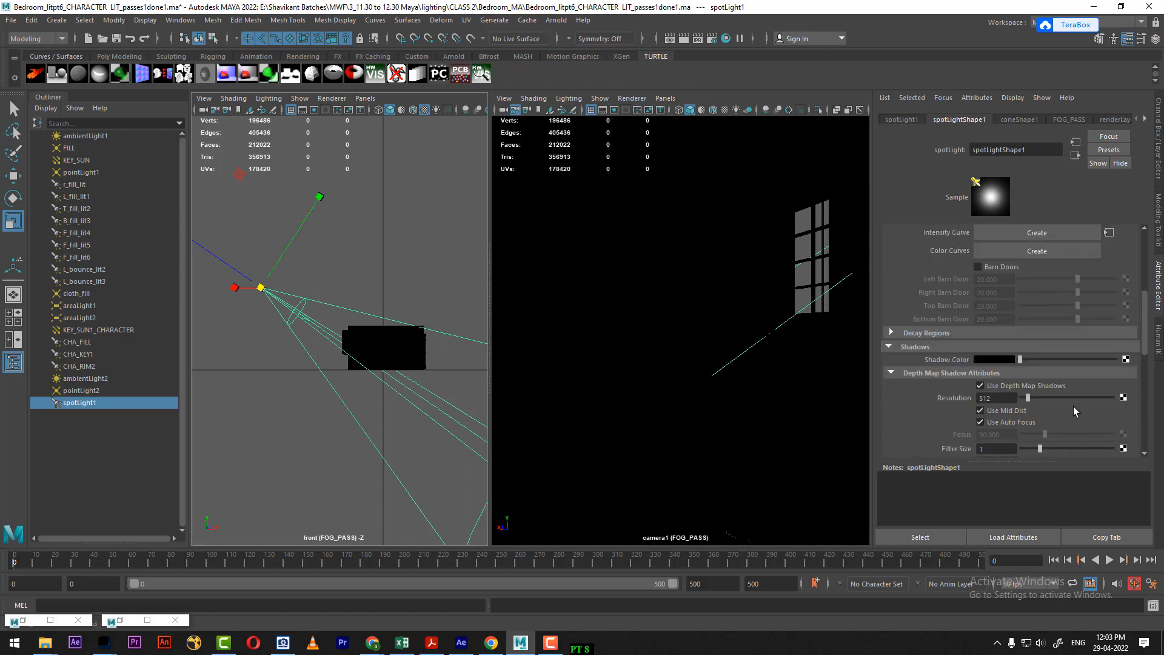
scroll(1049, 387, up, 3)
scroll(1069, 392, up, 3)
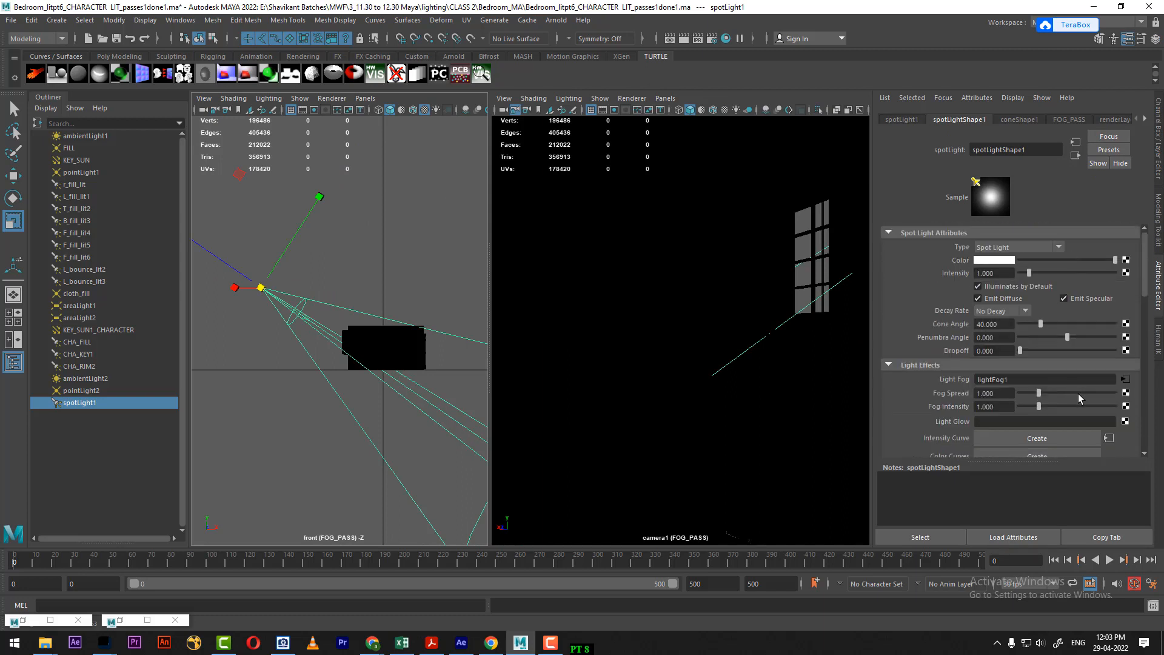
double_click(85, 403)
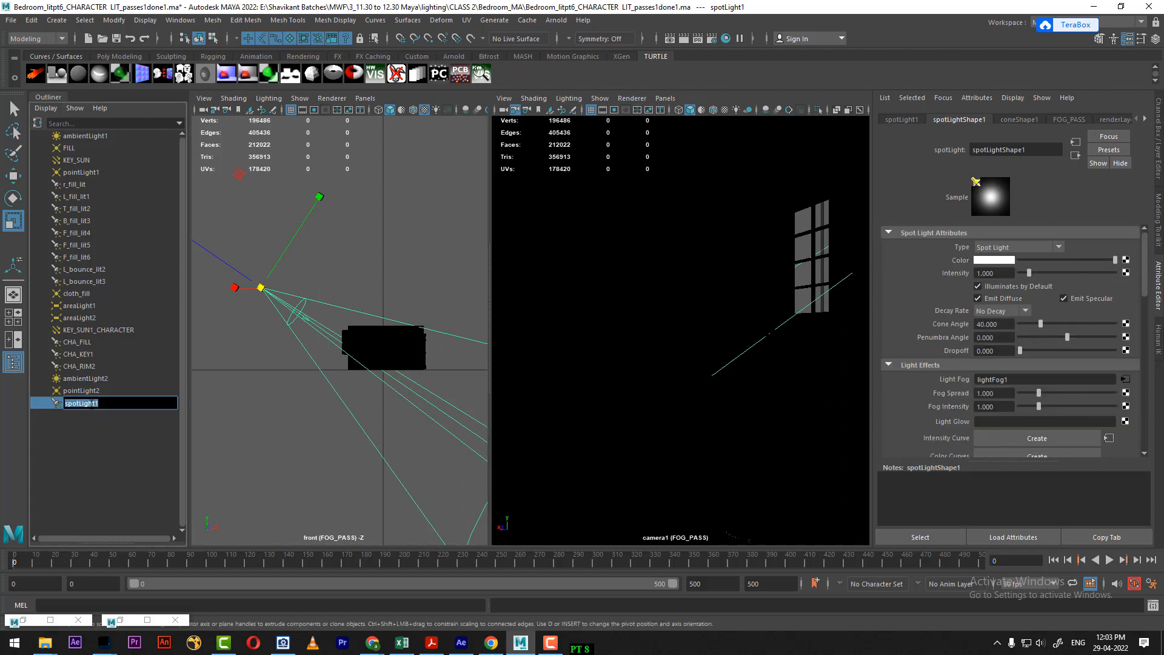
text(FOG_KEY)
key(Return)
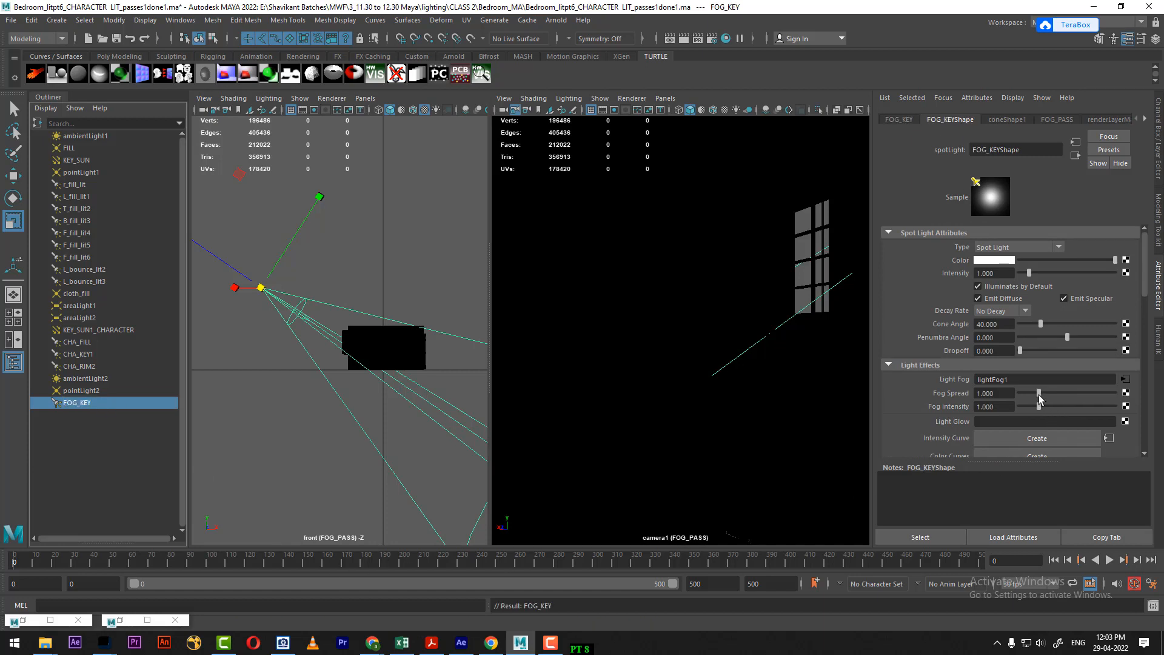
Set the FOG_KEY light's fog intensity to about 3.9, cone angle to about 73 and fog spread to 2
drag(1040, 407, 1096, 413)
drag(333, 388, 366, 395)
key(space)
scroll(343, 419, down, 5)
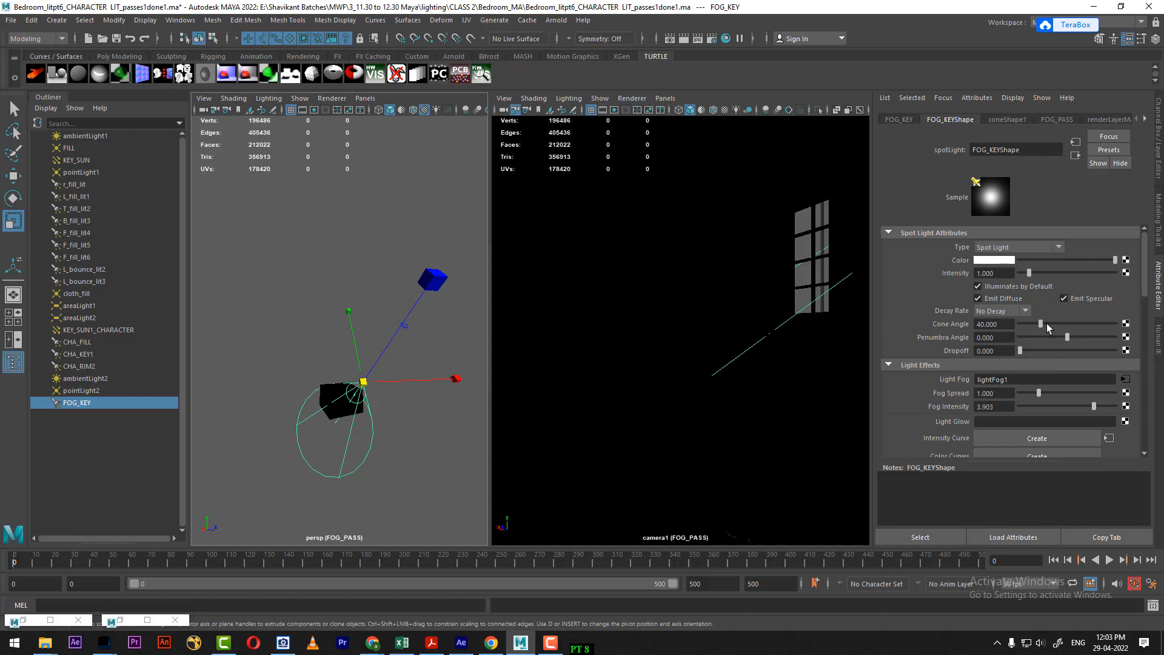
drag(1047, 326, 1059, 327)
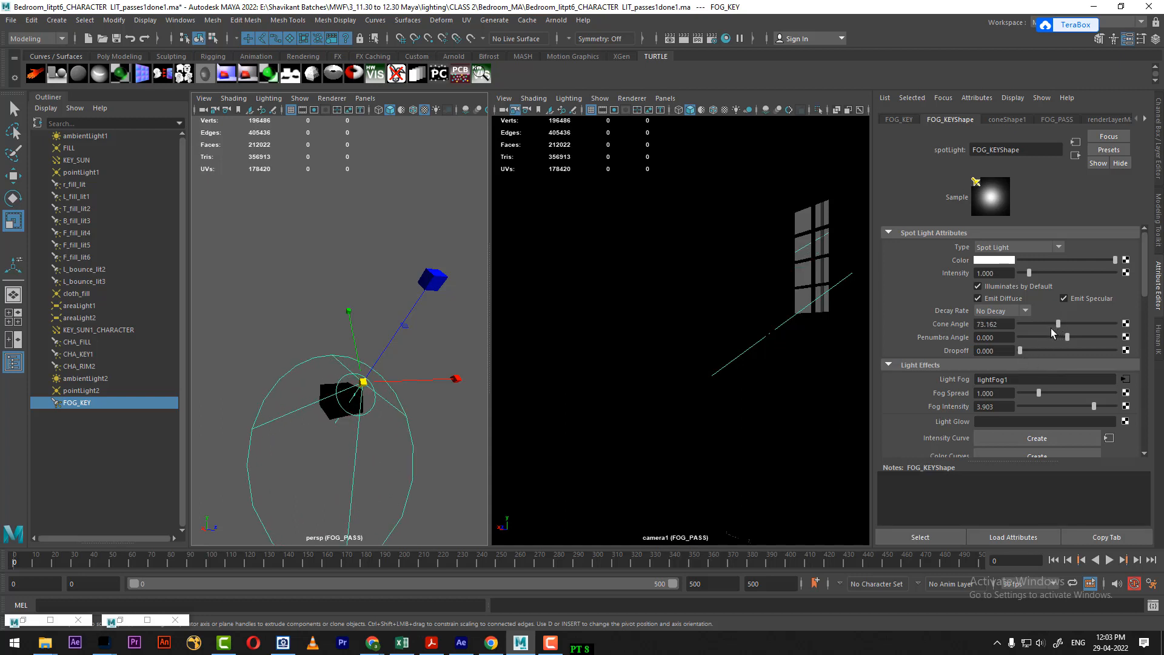
click(1010, 397)
text(2)
key(Return)
Activate the camera1 view and set the Maya Software edge anti-aliasing to Low quality in the render settings
click(697, 282)
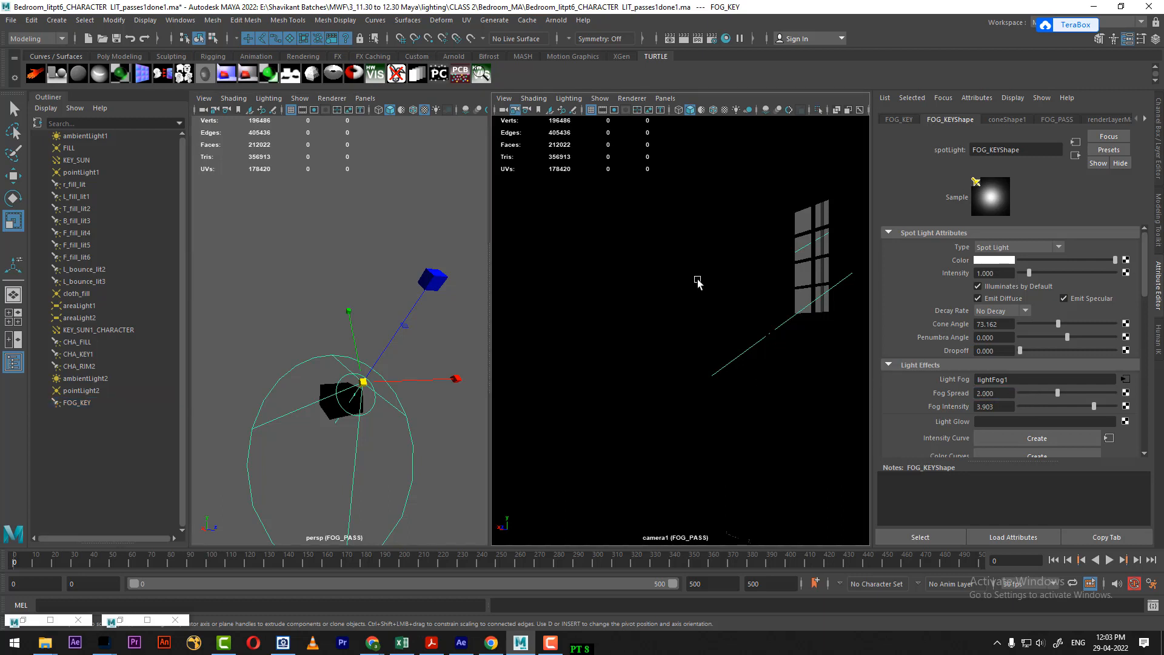
click(698, 282)
click(711, 39)
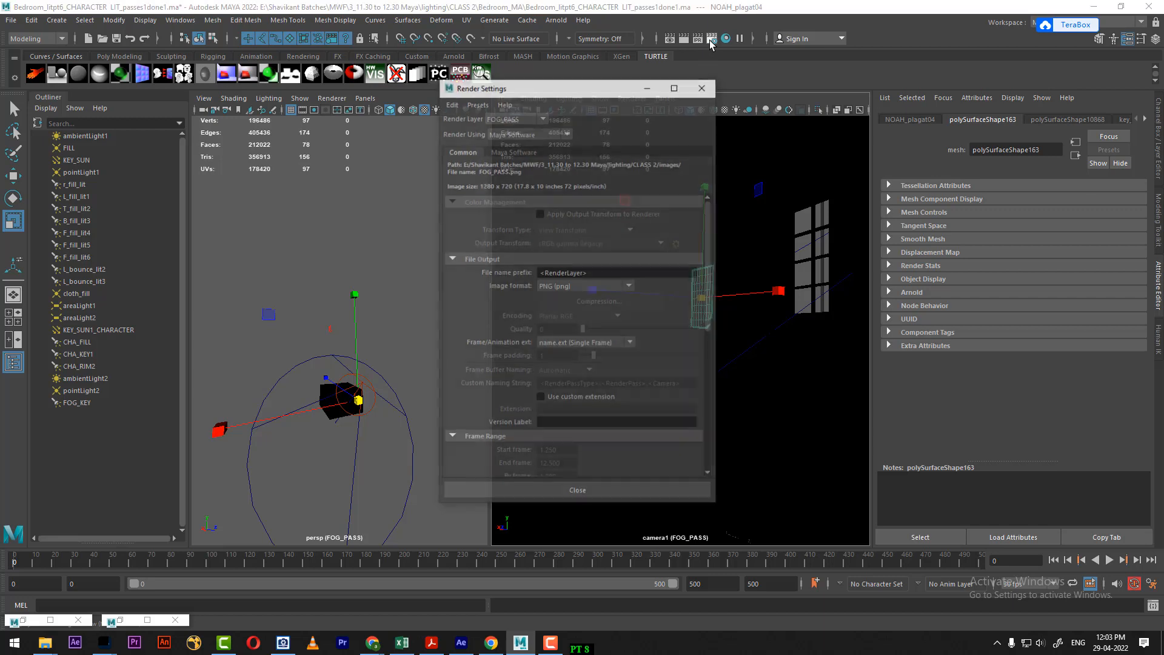
click(522, 152)
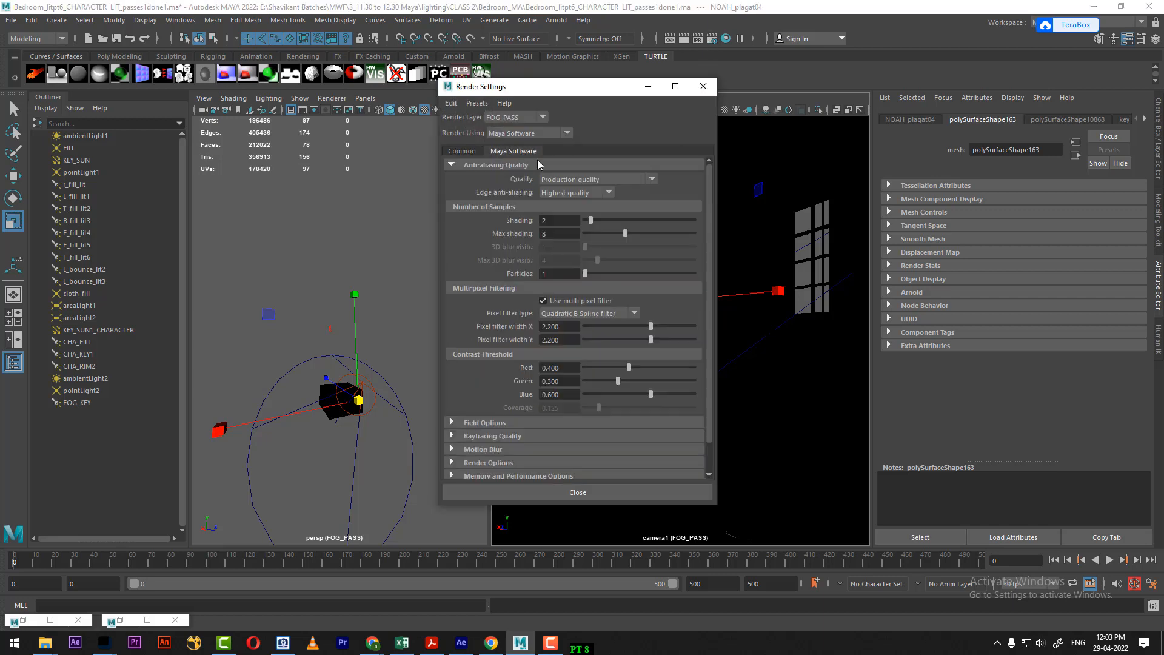
click(564, 192)
click(566, 205)
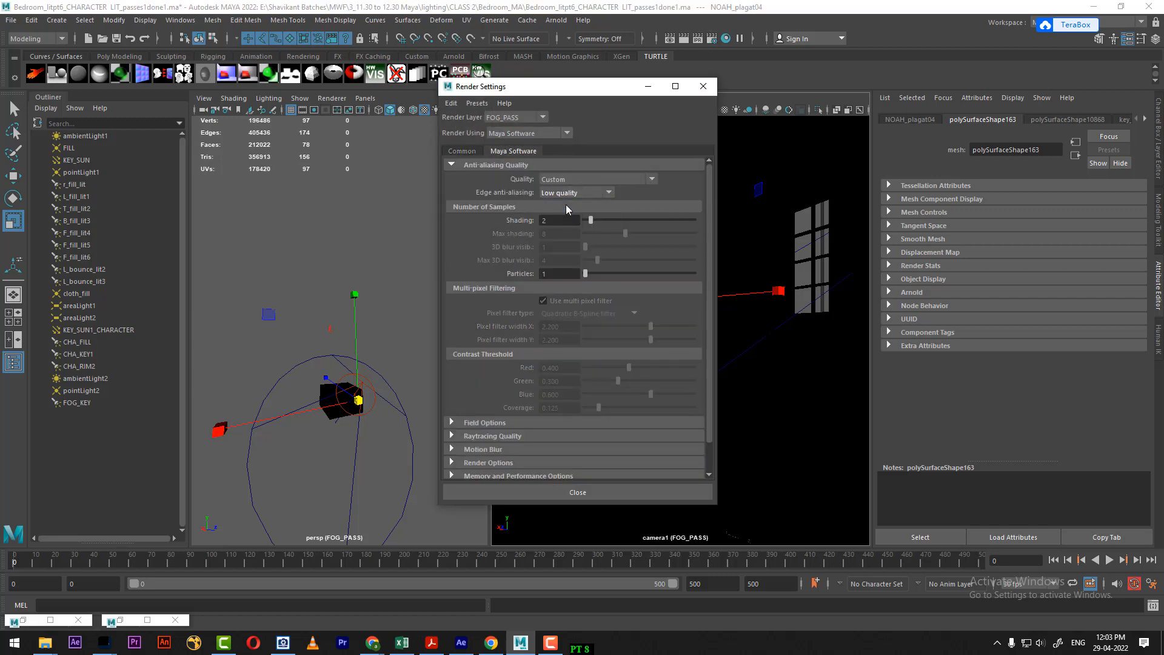
Render the FOG_PASS layer from camera1, check its colour and alpha channels, and minimize the Render View
click(680, 37)
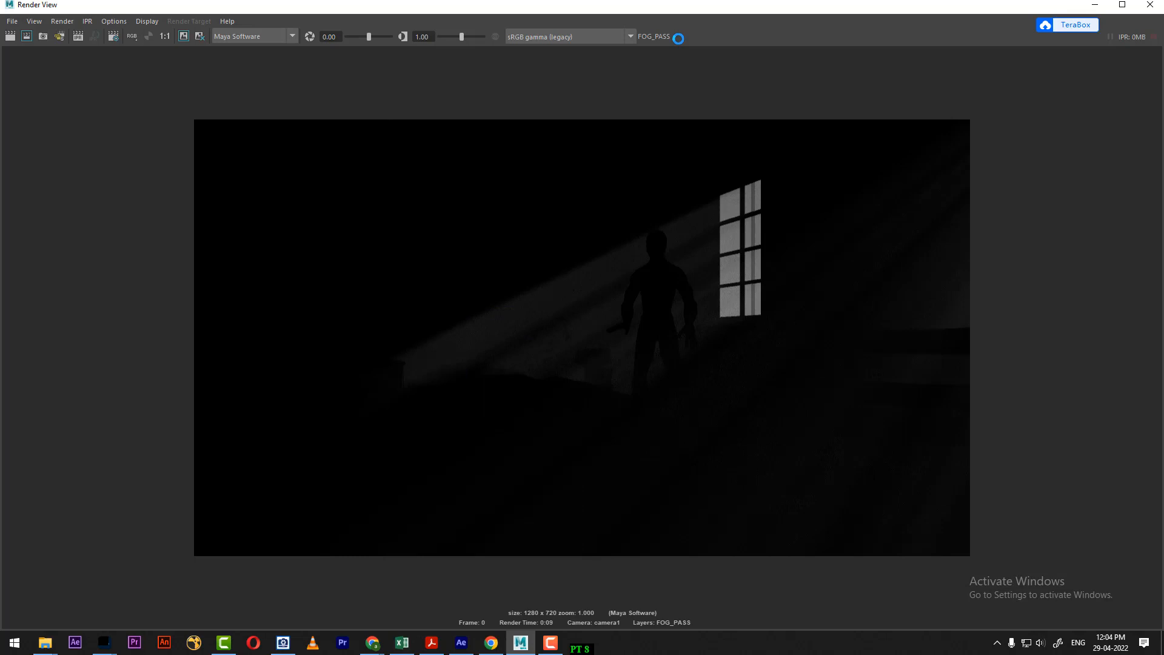
scroll(797, 369, up, 2)
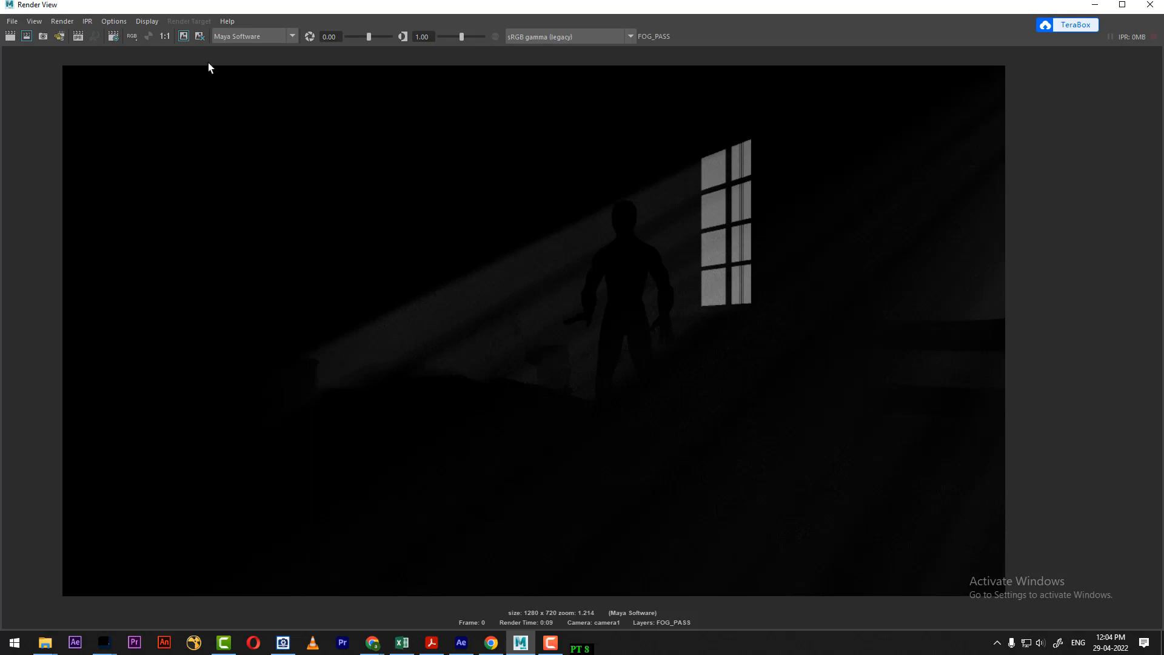
click(149, 36)
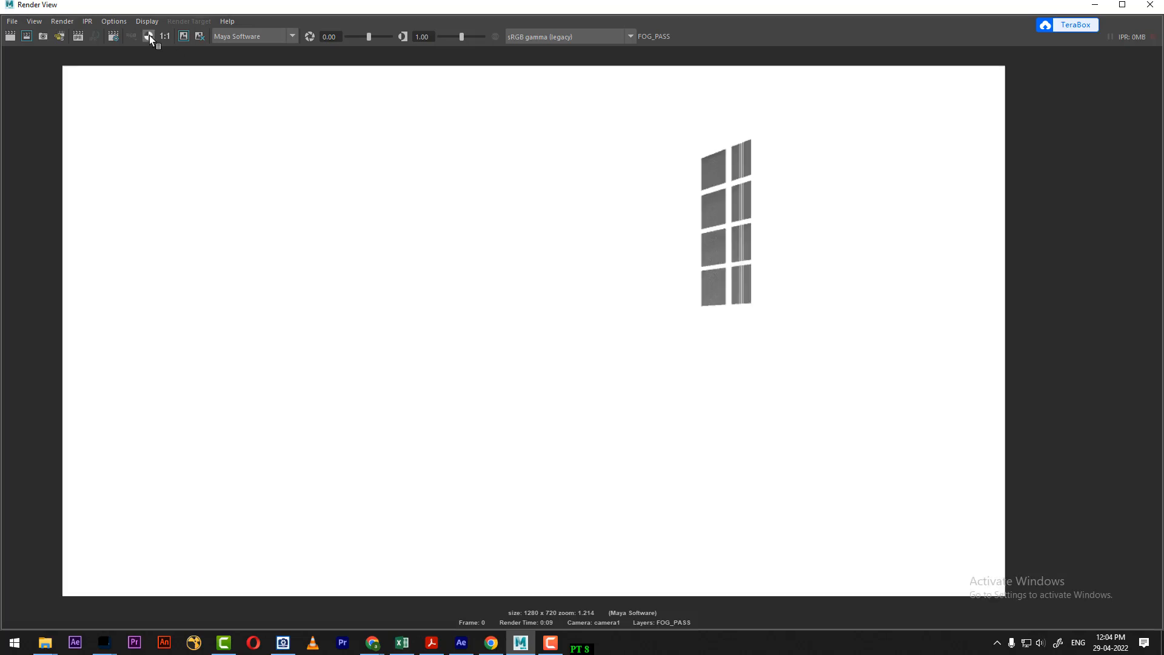
click(132, 36)
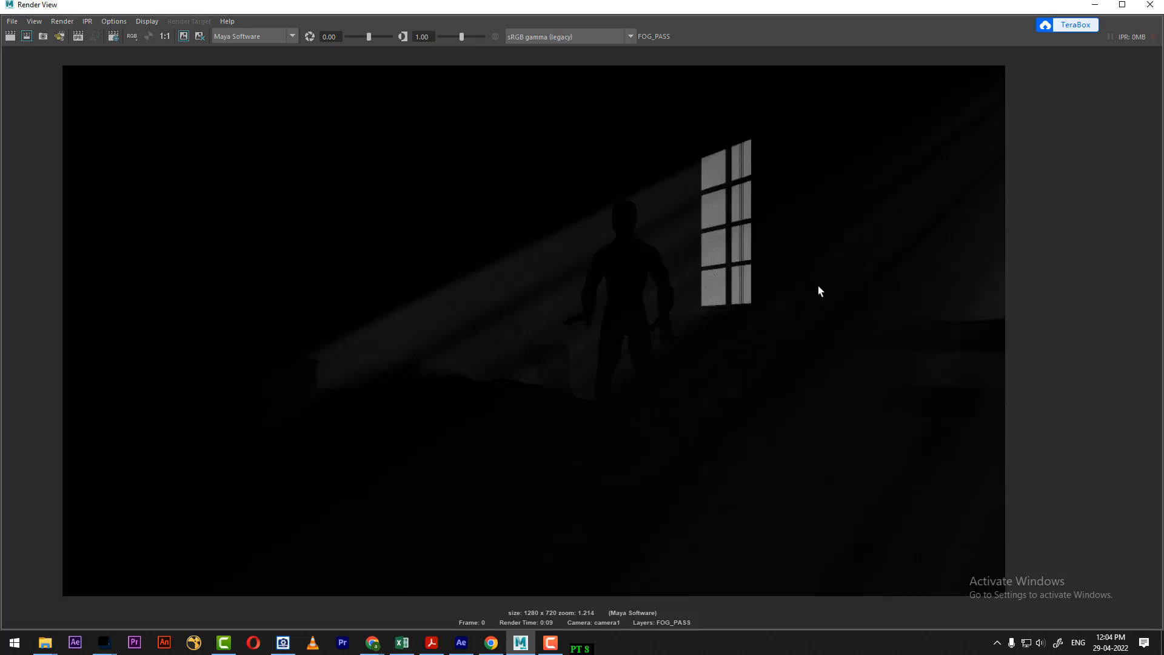
click(1094, 7)
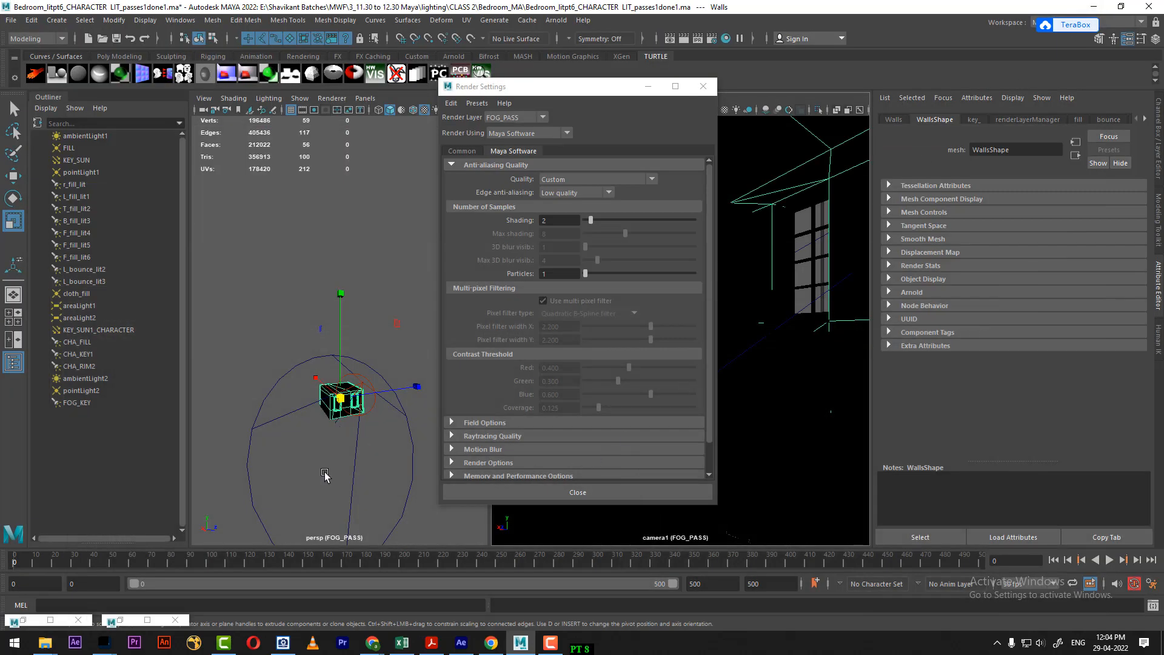
Reselect the FOG_KEY light in the perspective view and show its spot light shape attributes
click(377, 473)
key(ctrl+z)
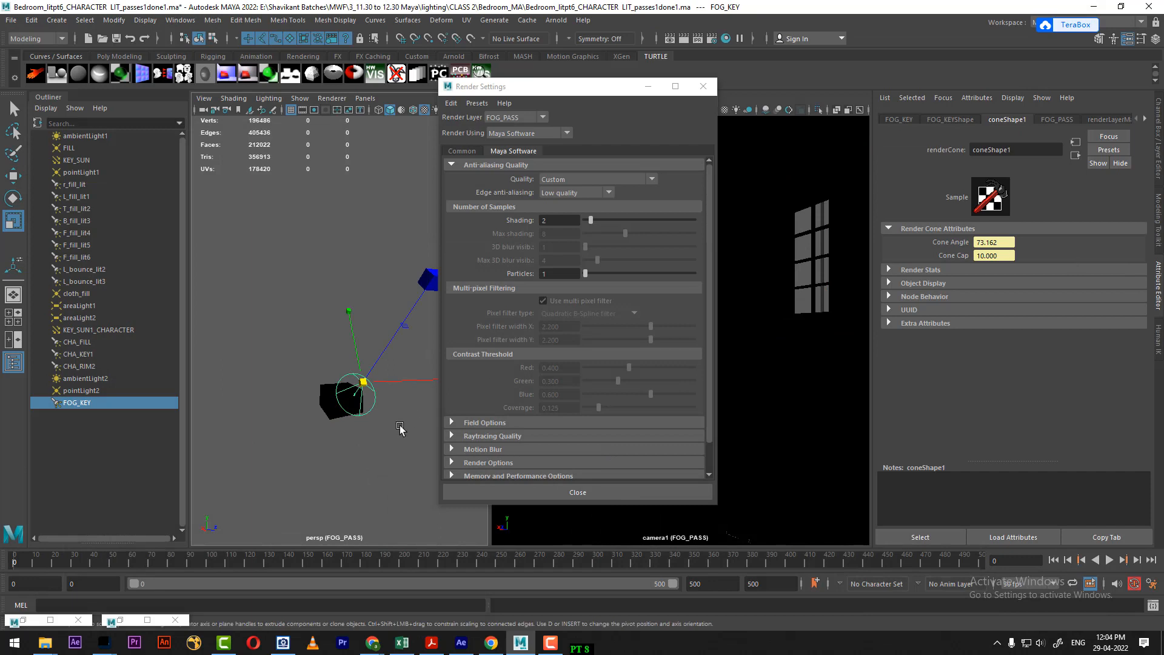
key(w)
drag(324, 458, 338, 481)
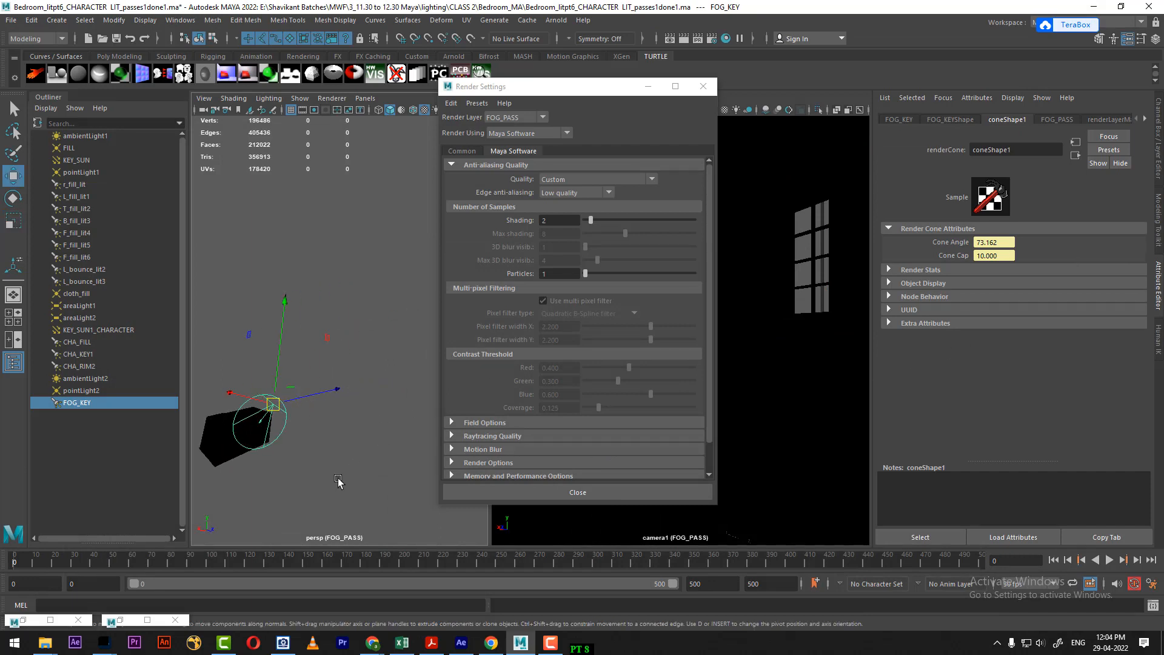
click(338, 480)
click(276, 405)
click(1056, 120)
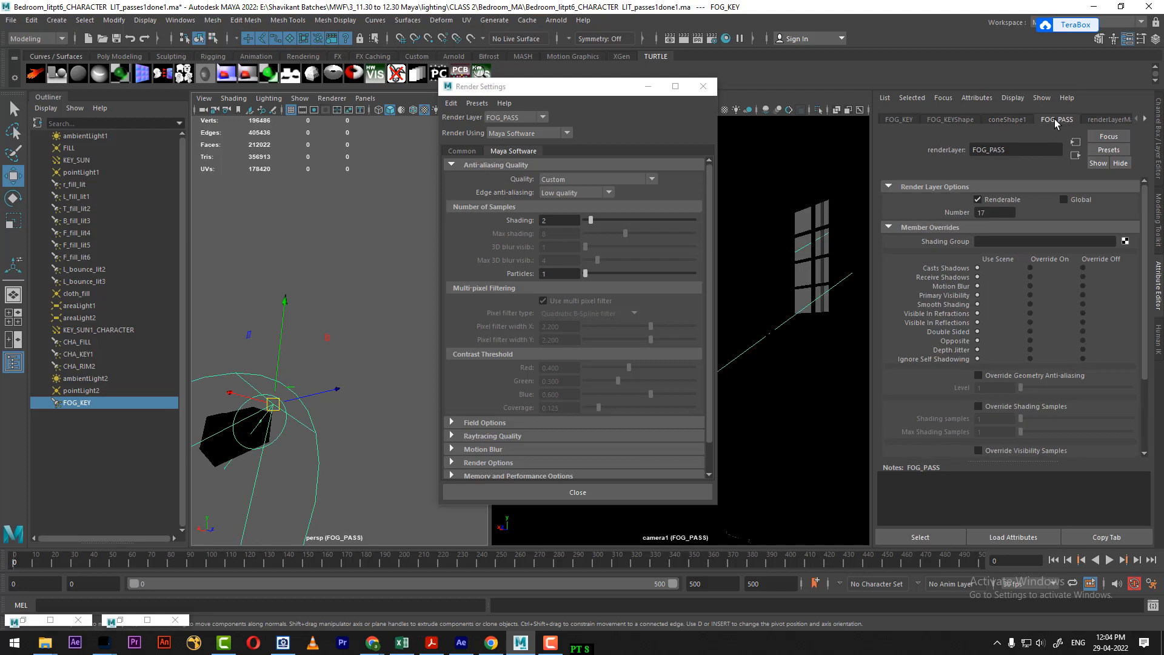
click(950, 119)
Set the Maya Software edge anti-aliasing to High quality and render the FOG_PASS layer from camera1
click(576, 193)
click(561, 223)
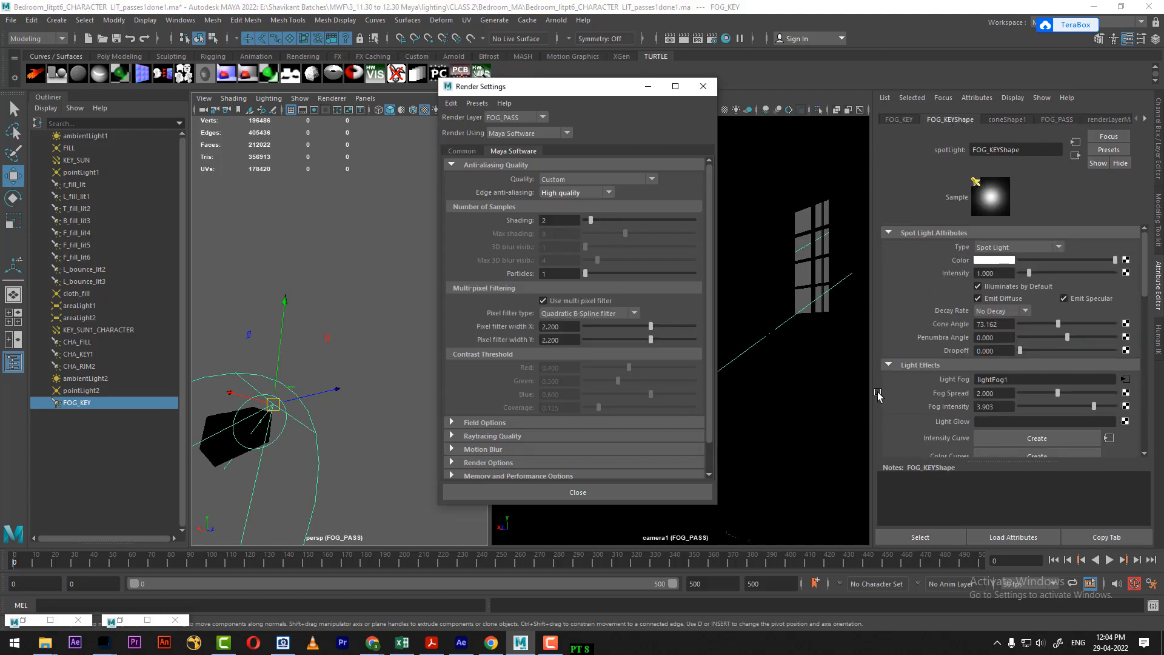
click(1007, 394)
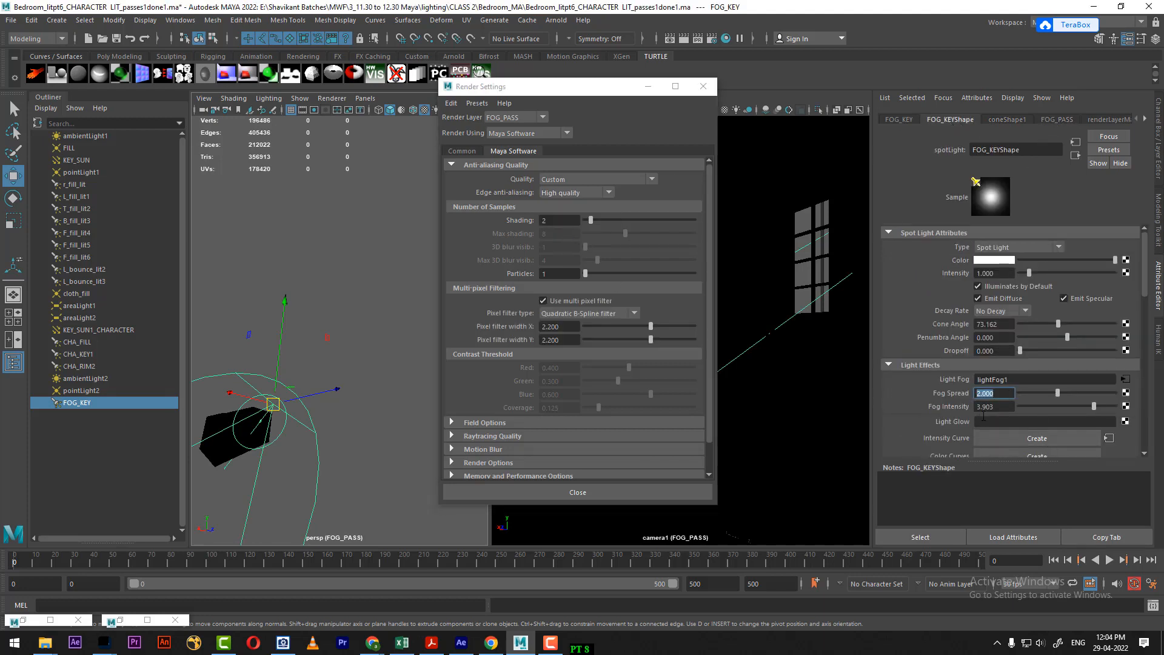
click(1006, 407)
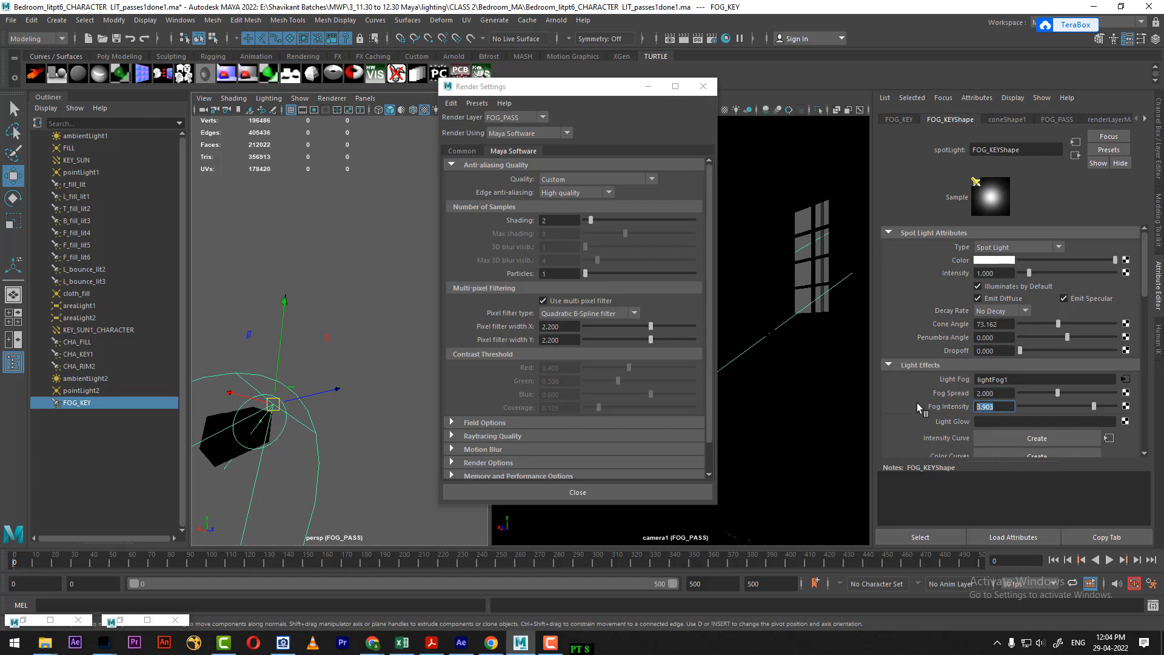
click(855, 212)
click(682, 38)
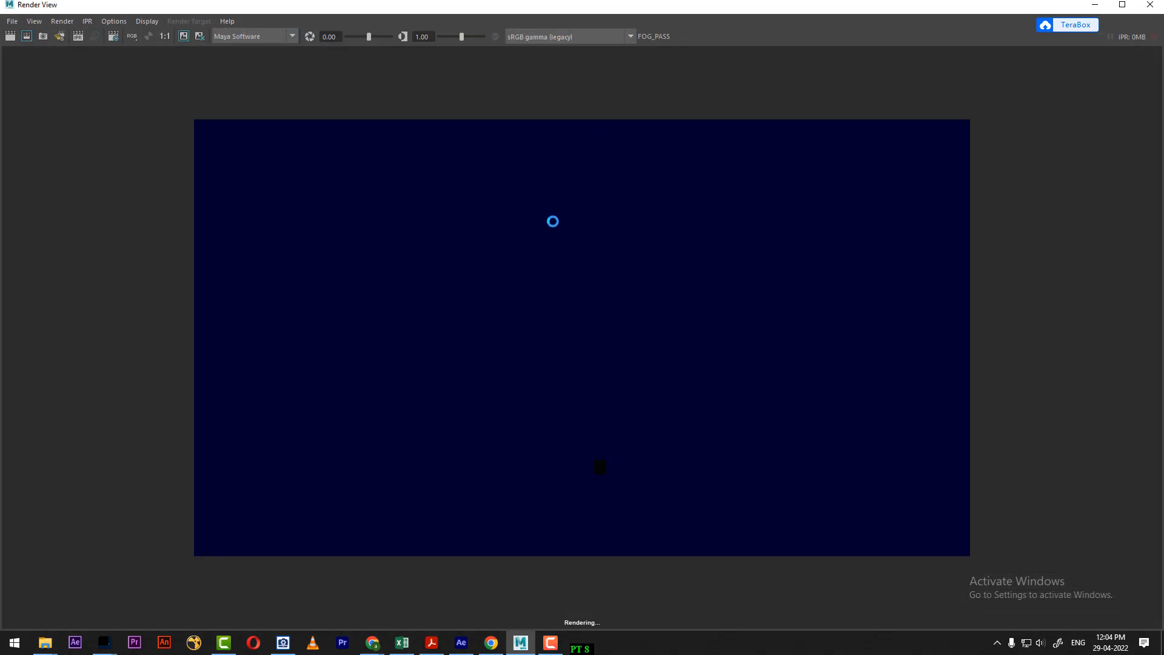
Switch to the Photoshop bedroom composite, show specular.png, place it directly above Photo Filter 1, and set its blend mode to Screen
mouse_move(102, 644)
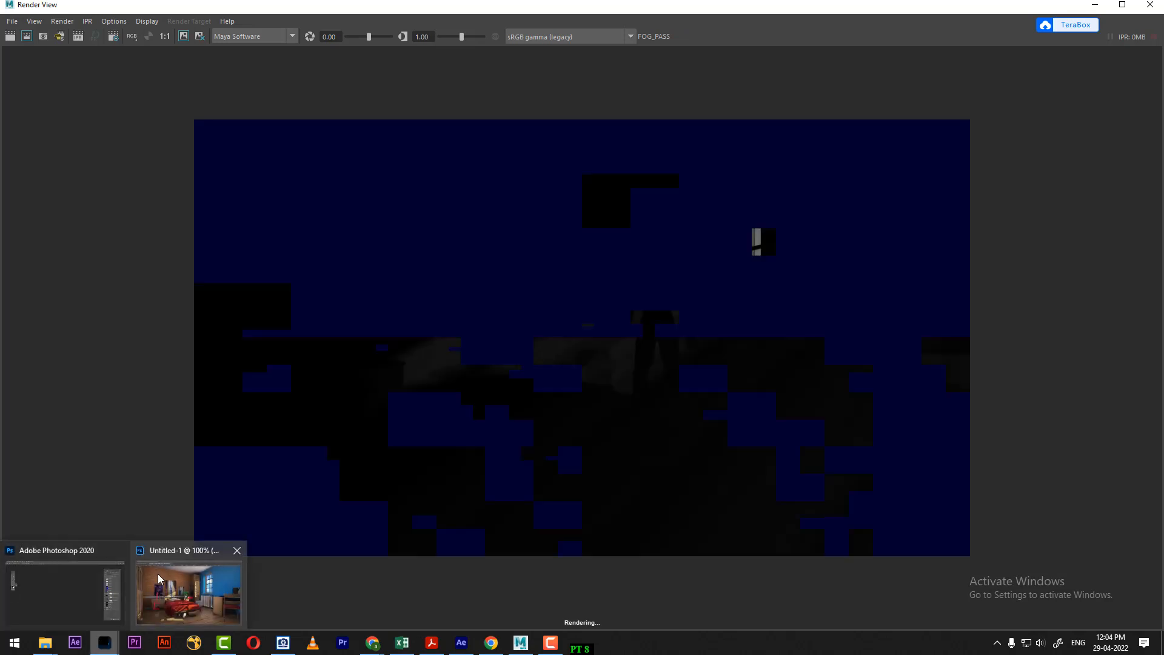
click(175, 581)
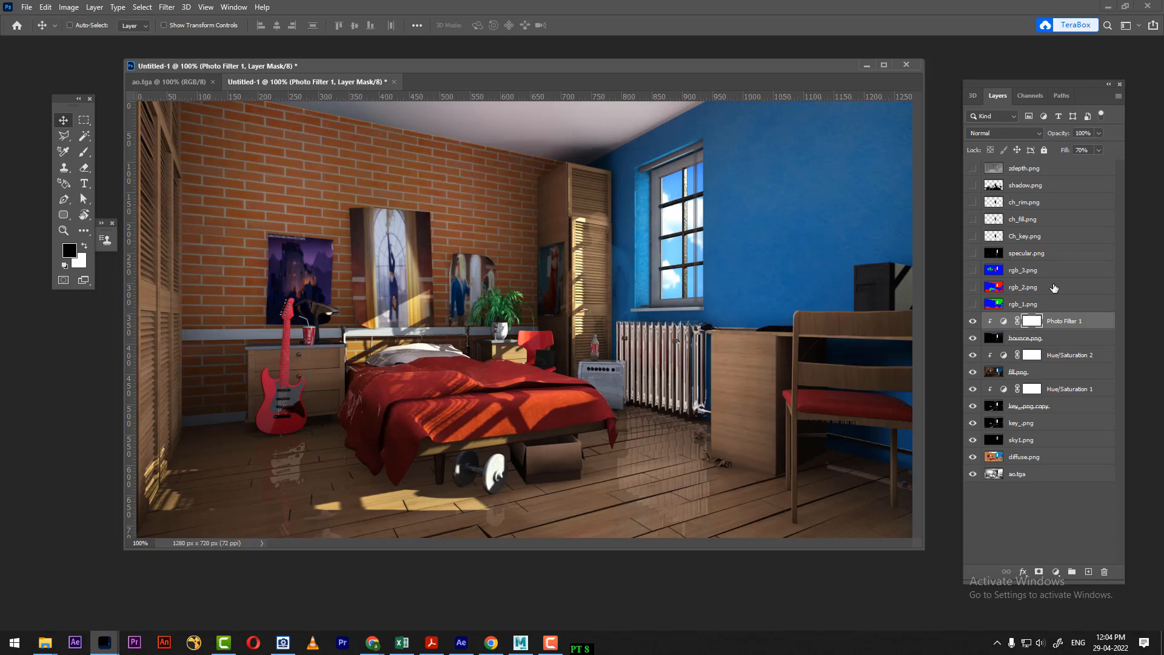
click(1044, 254)
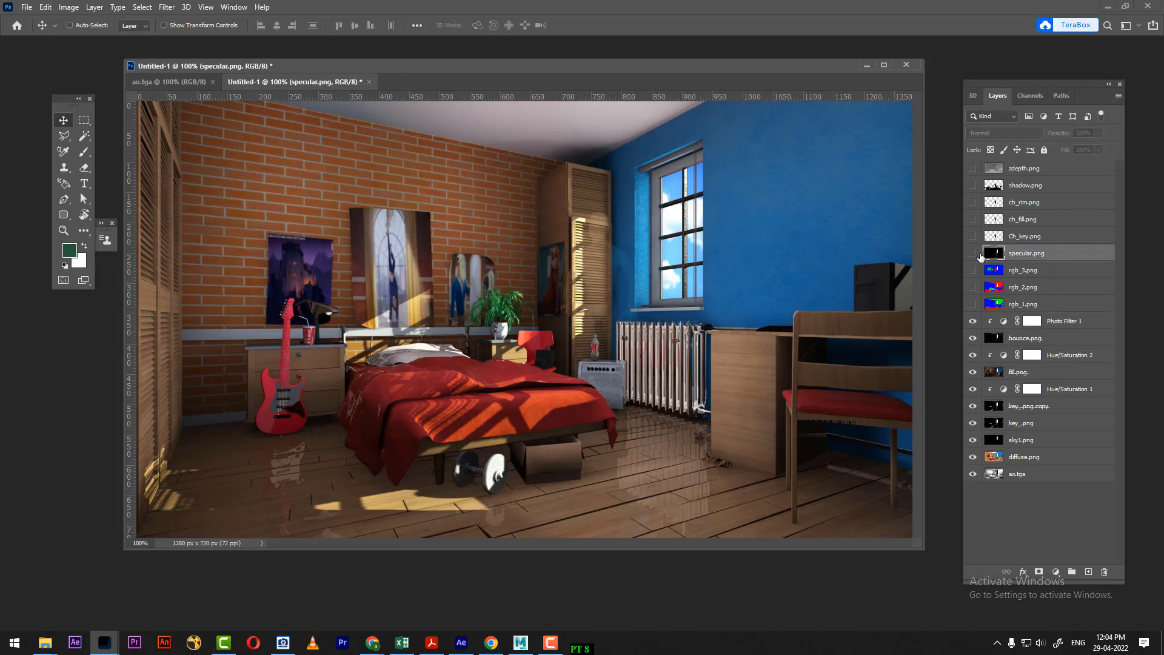
click(974, 254)
drag(1048, 258, 1057, 313)
click(999, 132)
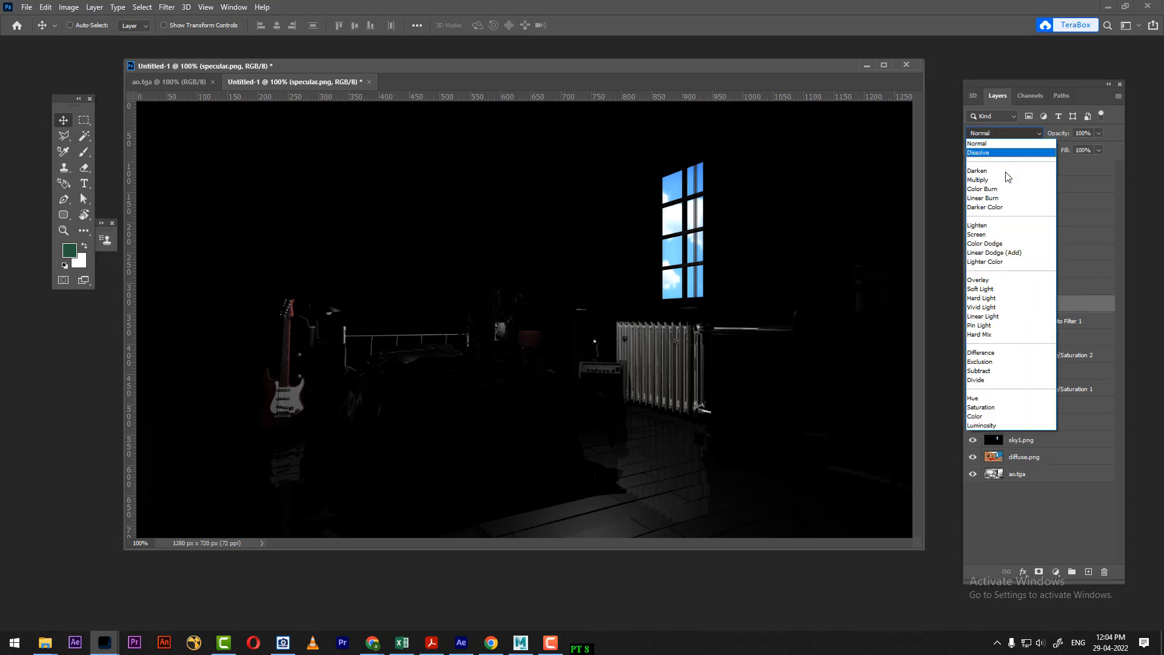
click(1007, 224)
Compare the bedroom composite with and without the specular.png layer, checking the highlights on the floor, guitar and radiator
click(973, 304)
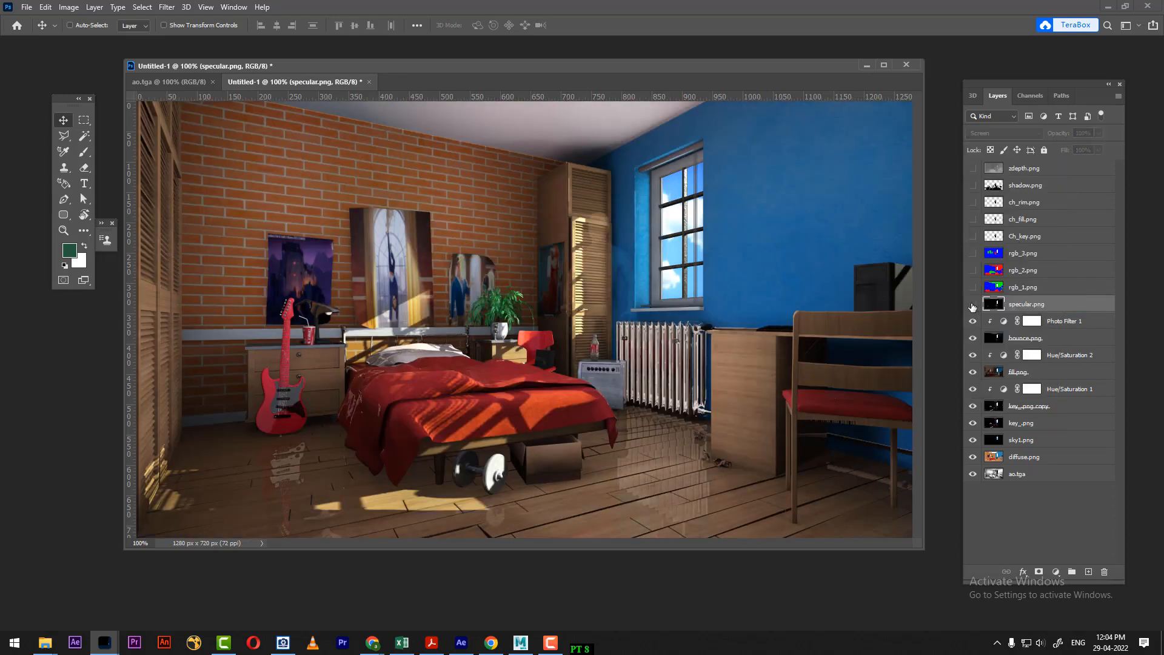
click(973, 303)
click(973, 304)
click(973, 304)
click(973, 304)
click(973, 303)
click(973, 304)
click(972, 304)
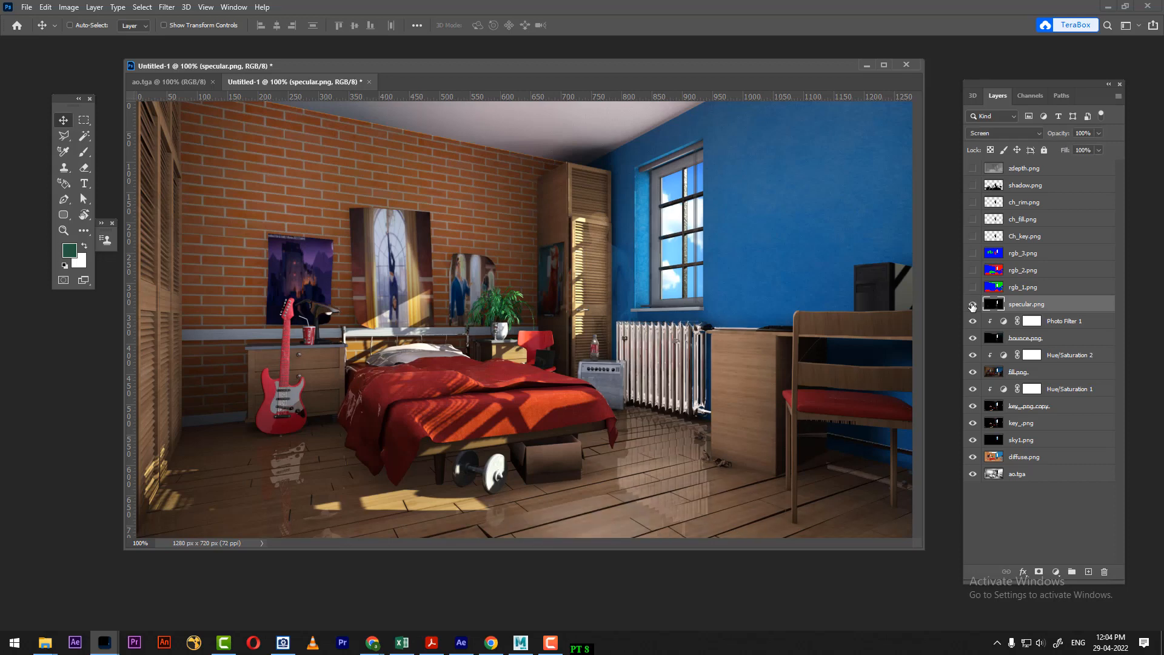
click(973, 304)
click(973, 304)
click(973, 304)
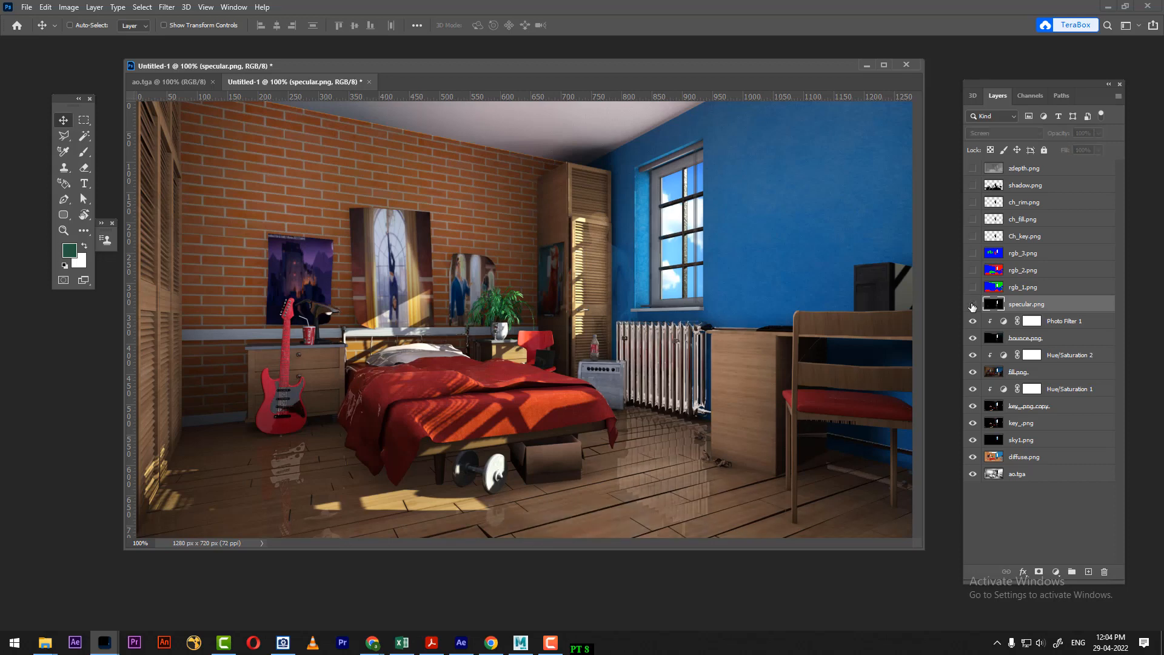
click(973, 304)
click(973, 304)
click(973, 304)
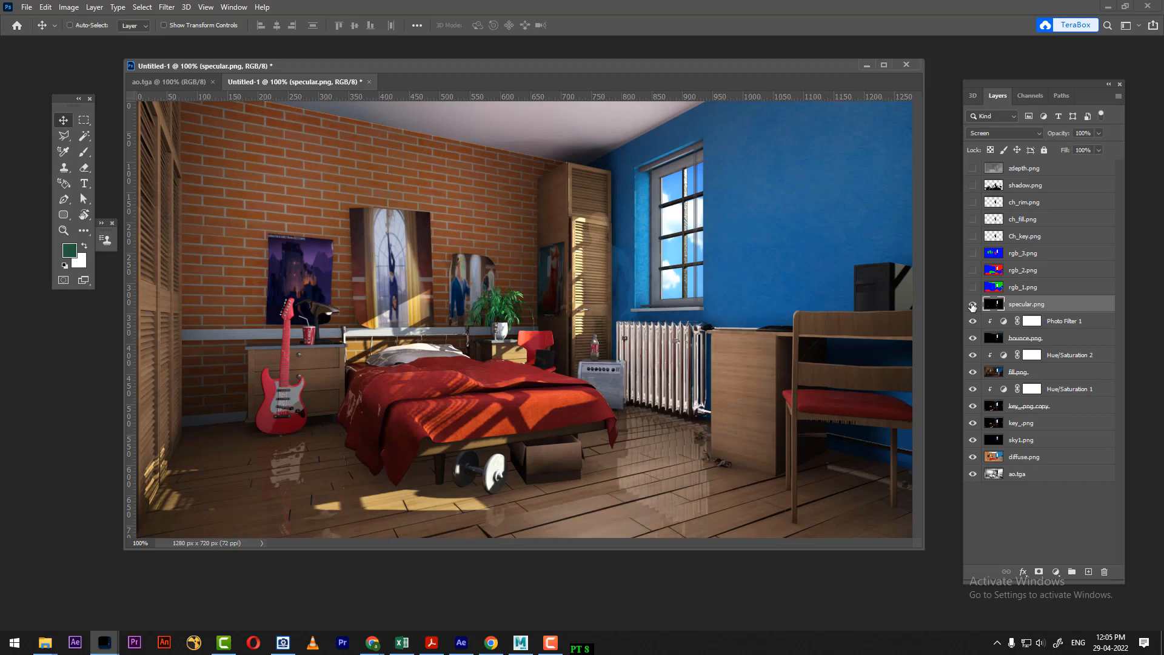
Move specular.png directly beneath the key_.png copy layer, compare its effect, and reduce its fill to 62%
drag(1086, 306, 1085, 411)
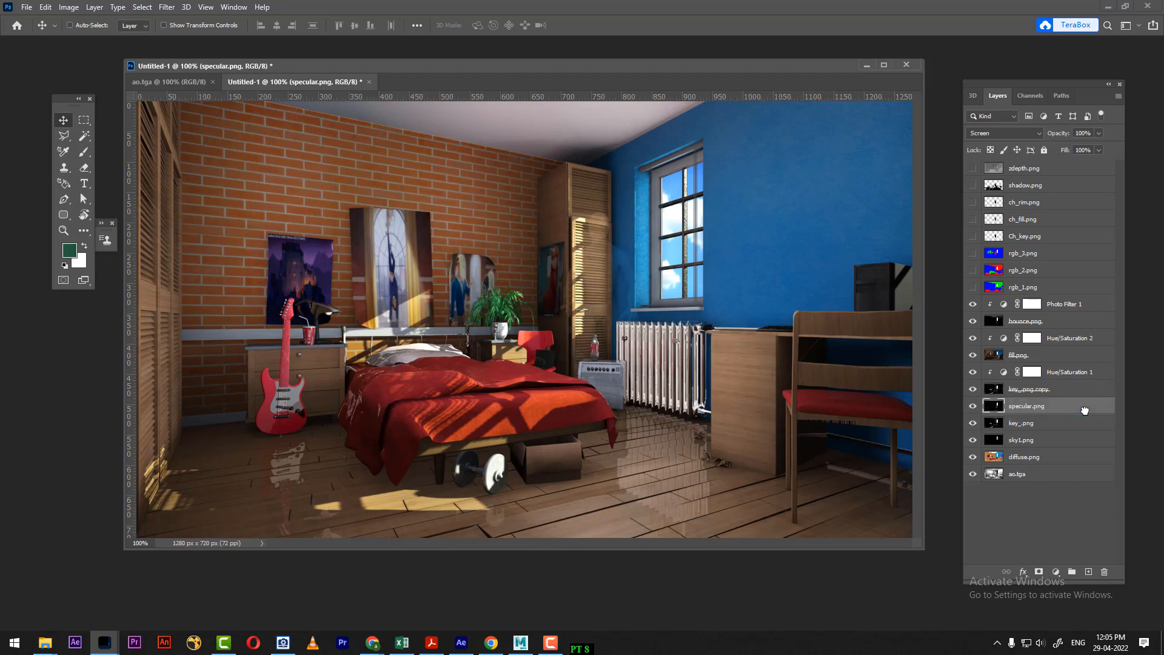
click(976, 410)
click(974, 408)
click(974, 409)
click(974, 408)
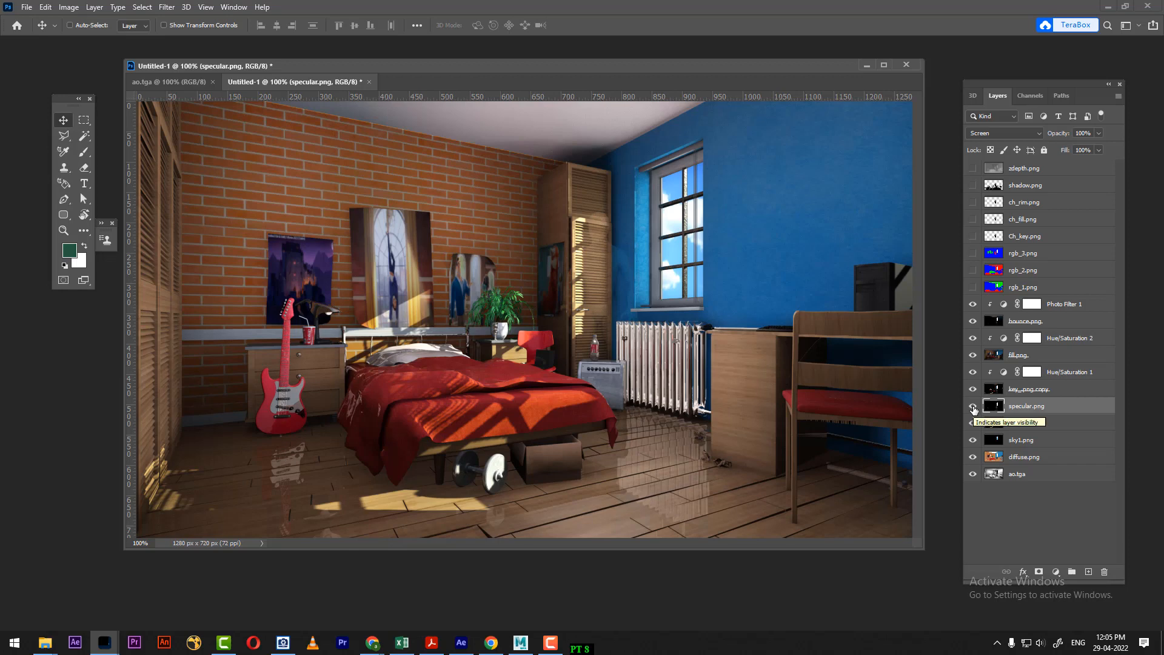
click(974, 408)
click(974, 408)
drag(1069, 153, 1045, 160)
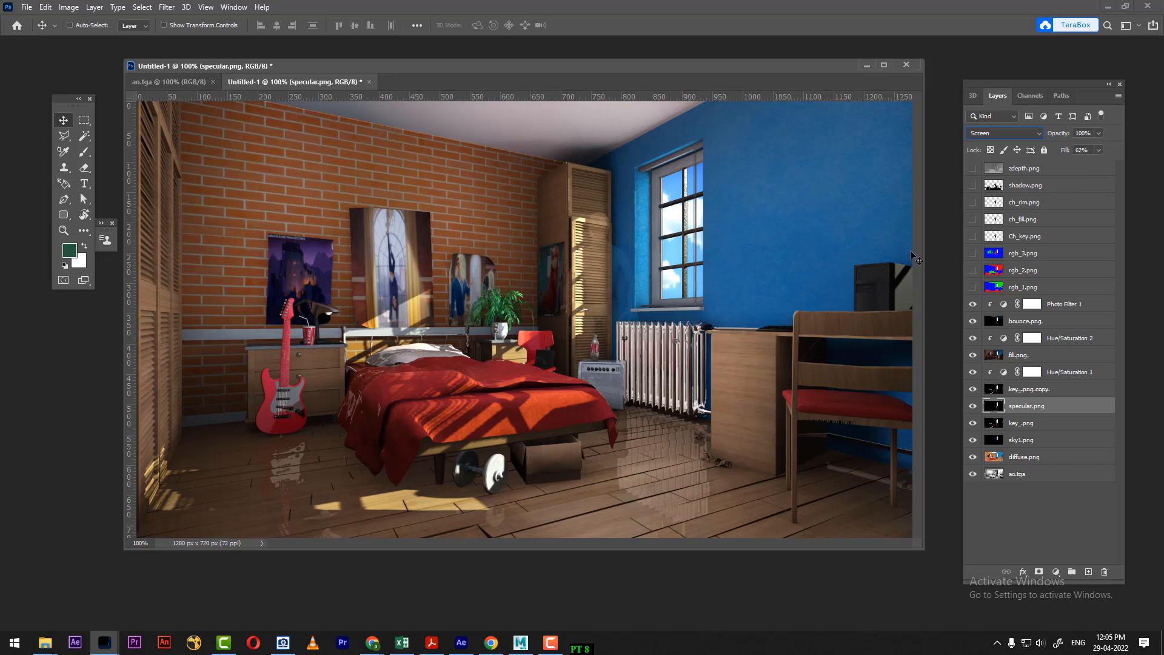
Preview the rgb_1.png, rgb_2.png and rgb_3.png mask passes one after another, hiding each again
click(974, 287)
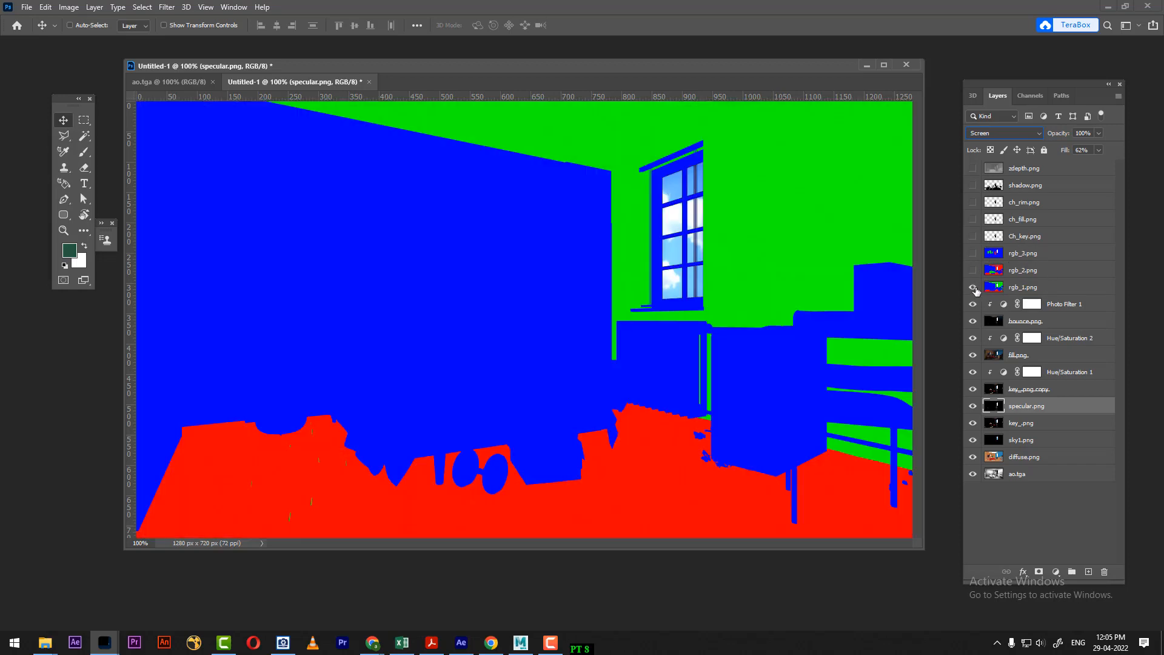
click(973, 287)
click(973, 270)
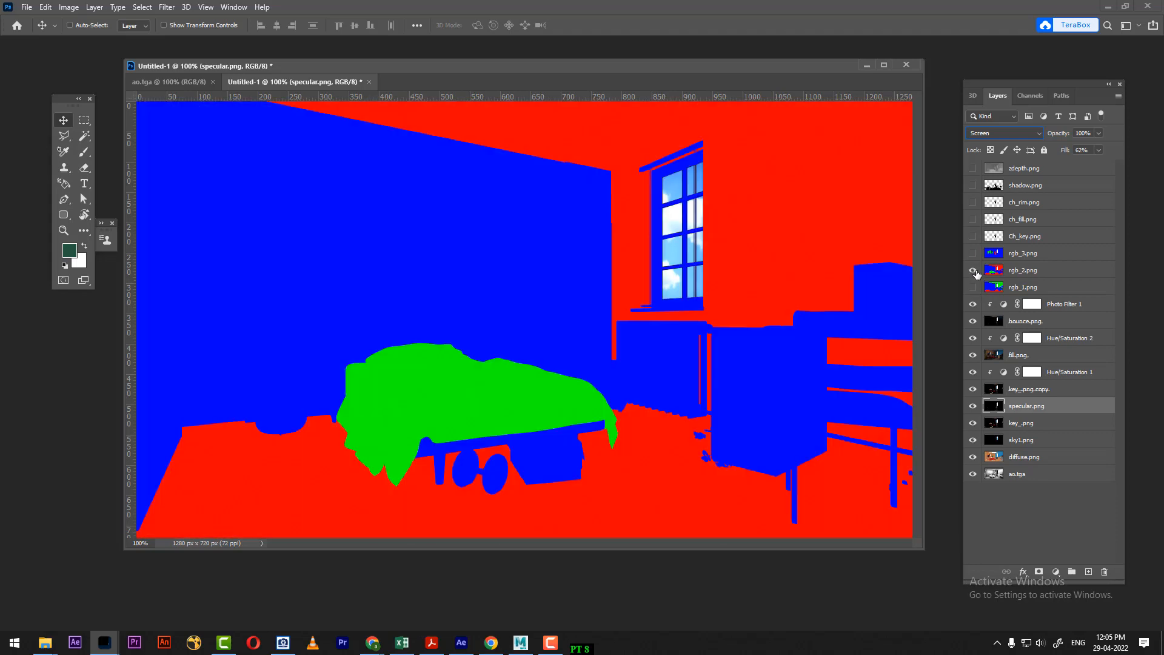
click(974, 271)
click(974, 253)
click(974, 254)
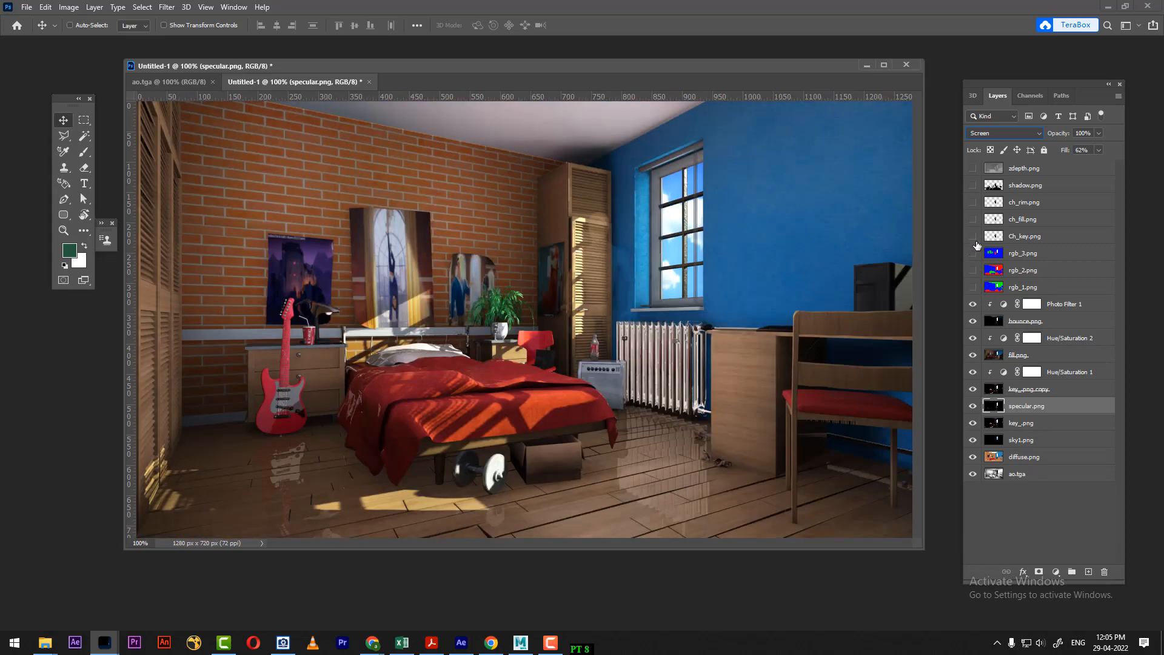
Show the Ch_key.png character layer and set its blend mode to Multiply
click(973, 236)
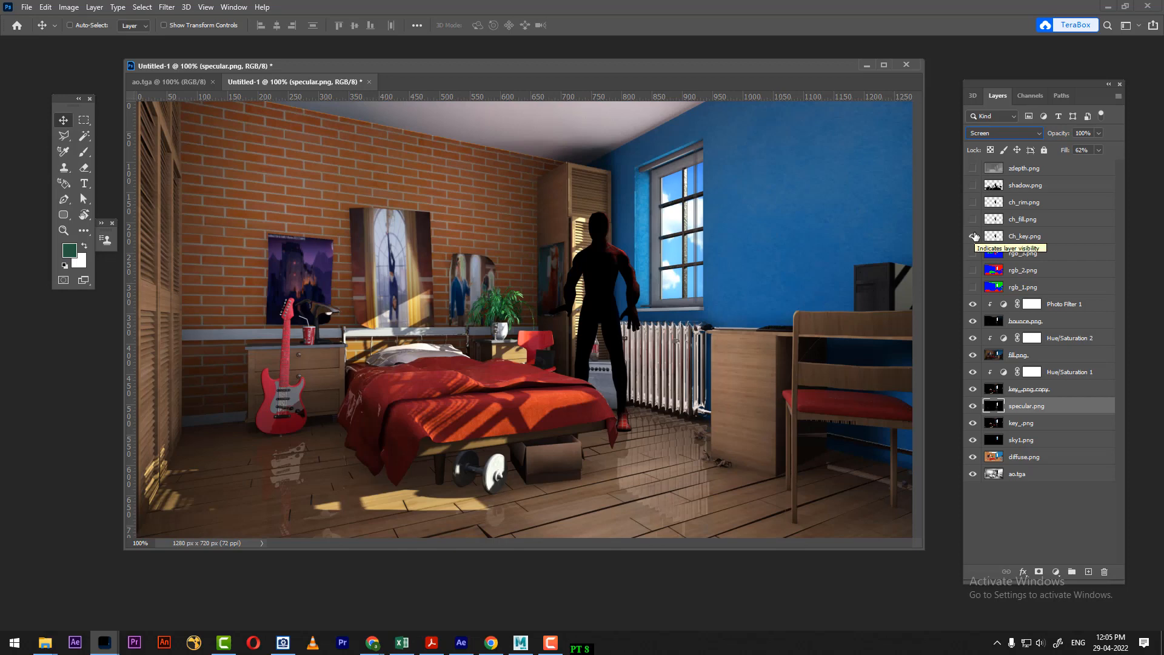
click(985, 234)
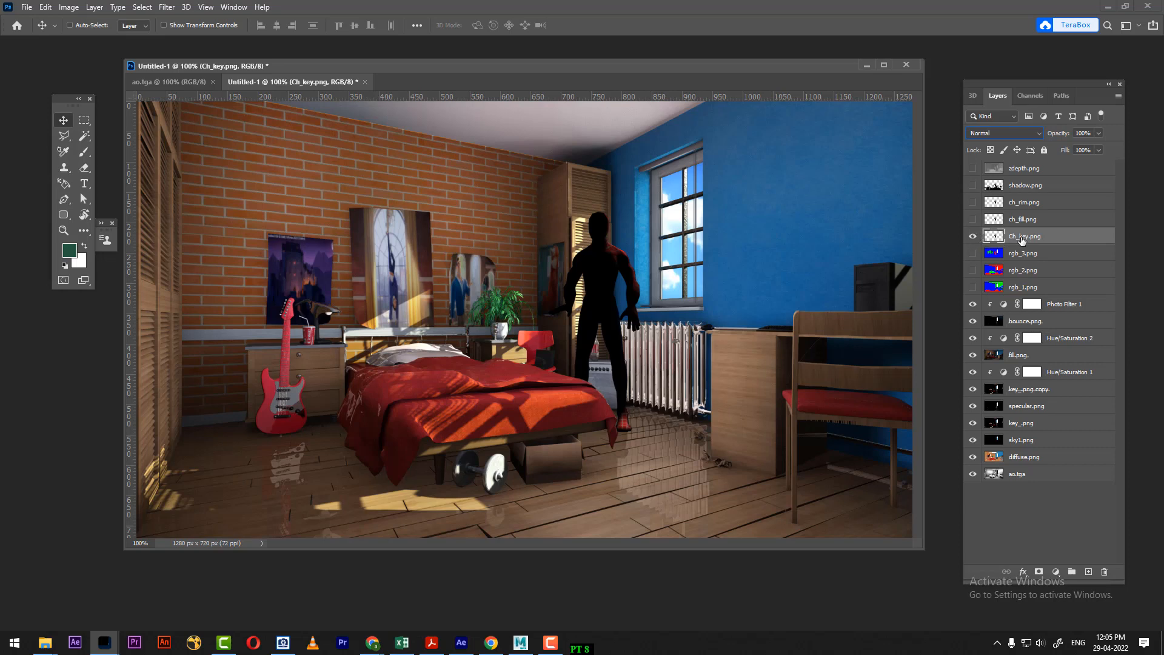
click(1010, 133)
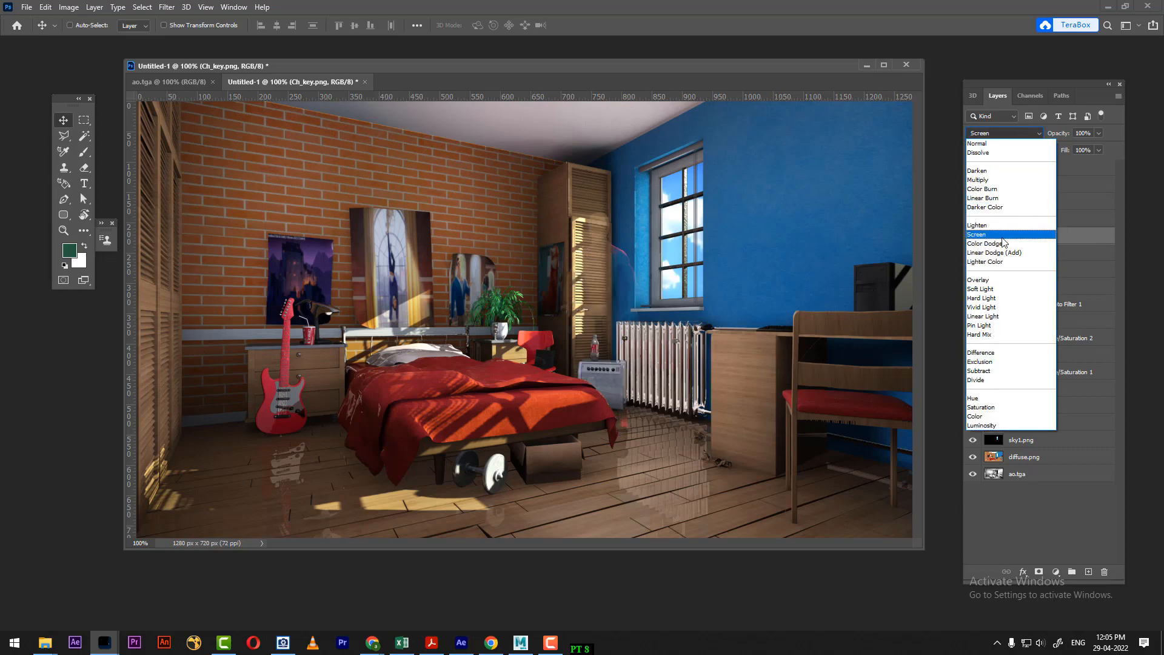
click(1002, 182)
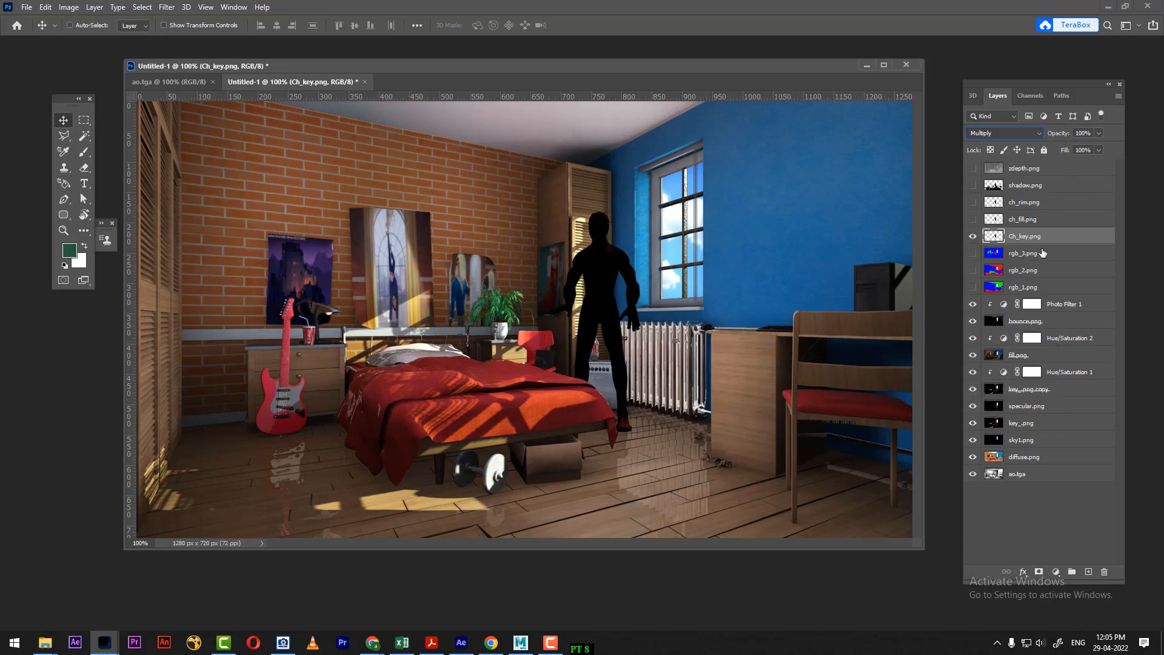
Duplicate the Ch_key.png layer and give the copy a lightening blend mode
key(ctrl+j)
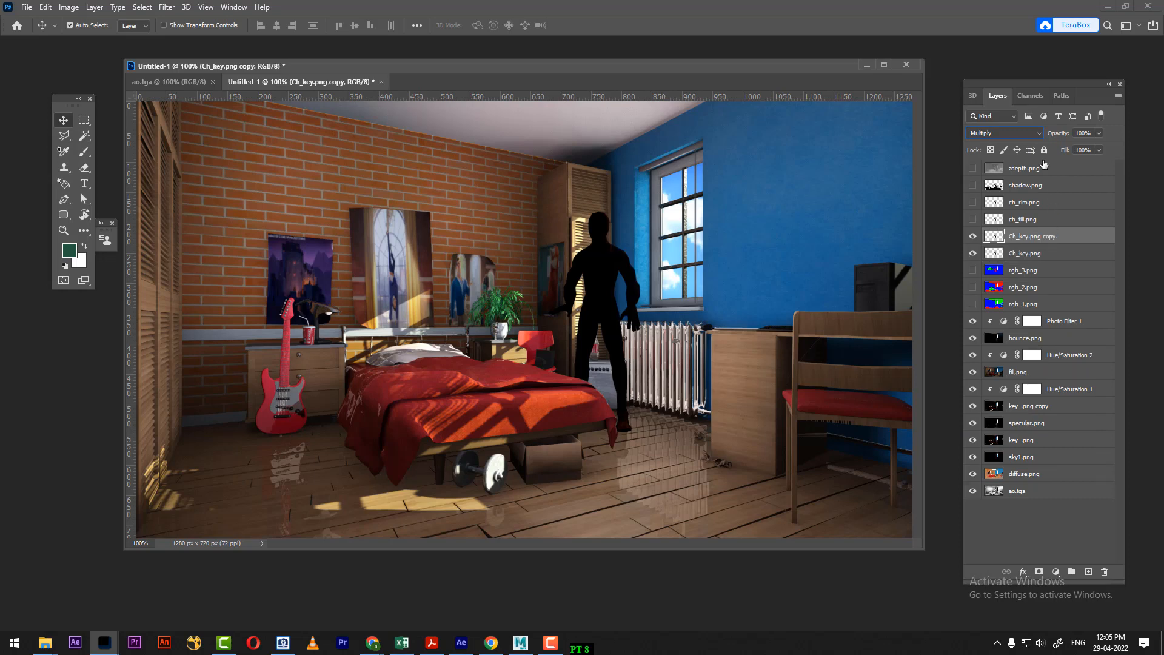
click(1011, 134)
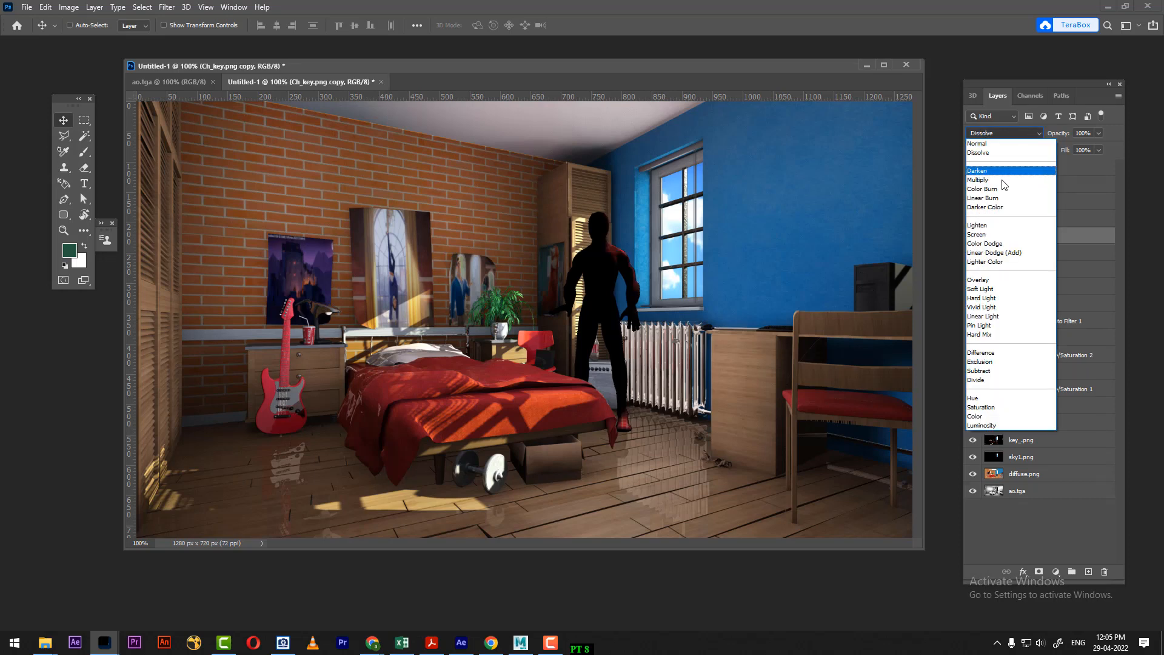
click(1002, 226)
Show the ch_fill.png layer, set its blend mode to Screen, and compare the character with and without it
click(1025, 219)
click(975, 219)
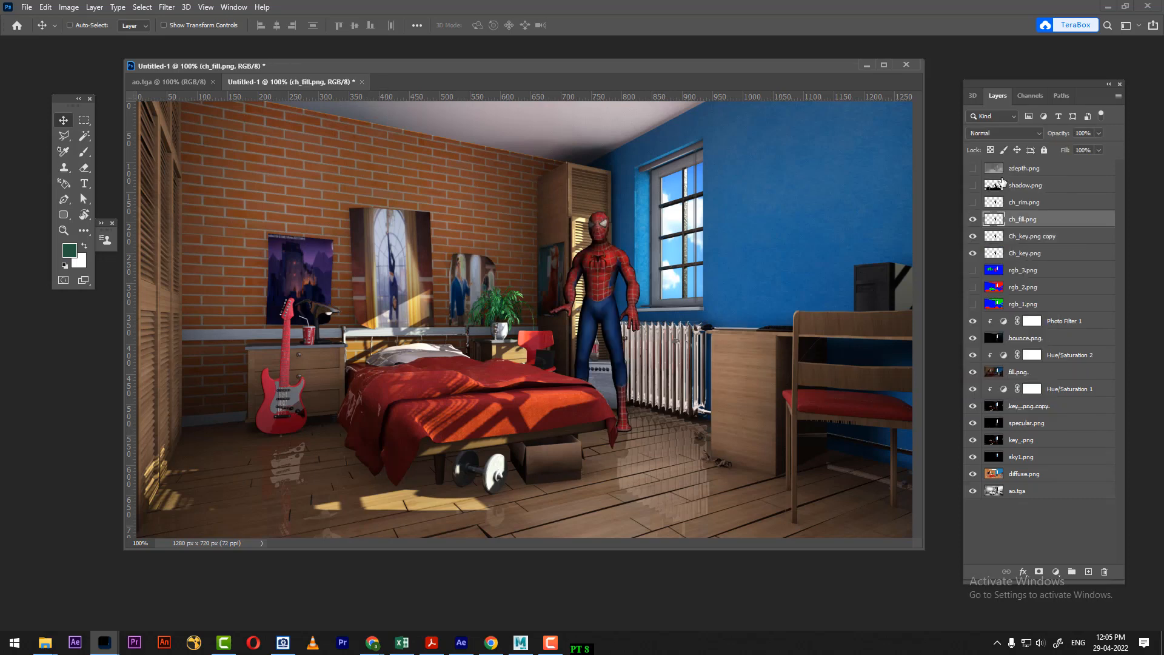
click(1004, 133)
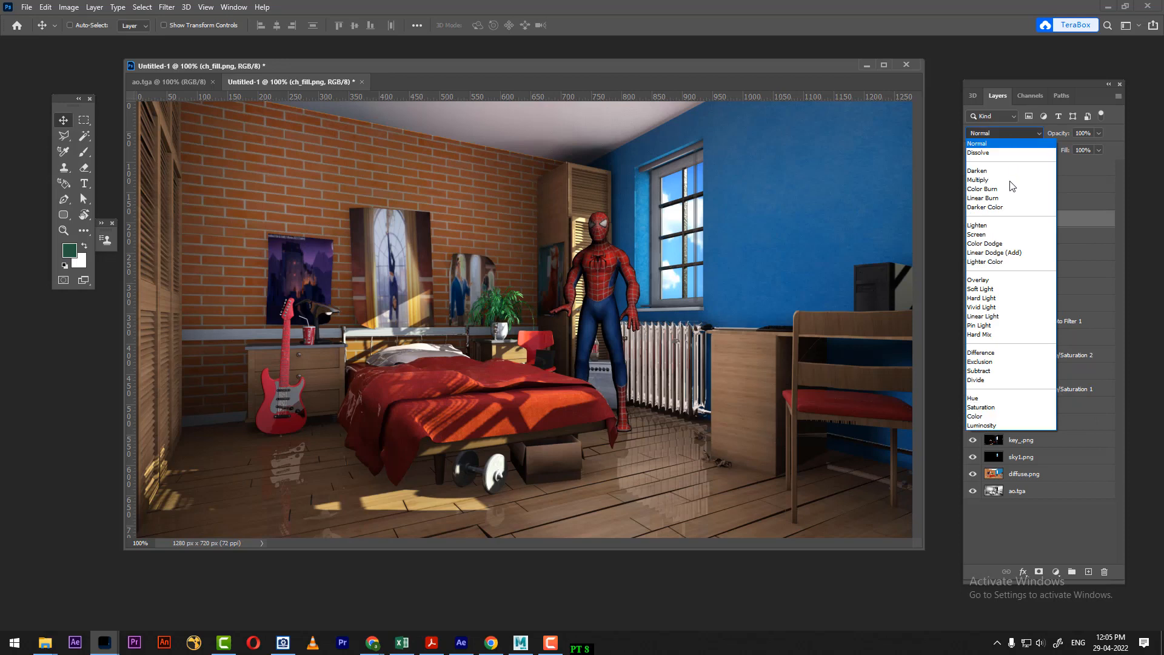
click(1011, 237)
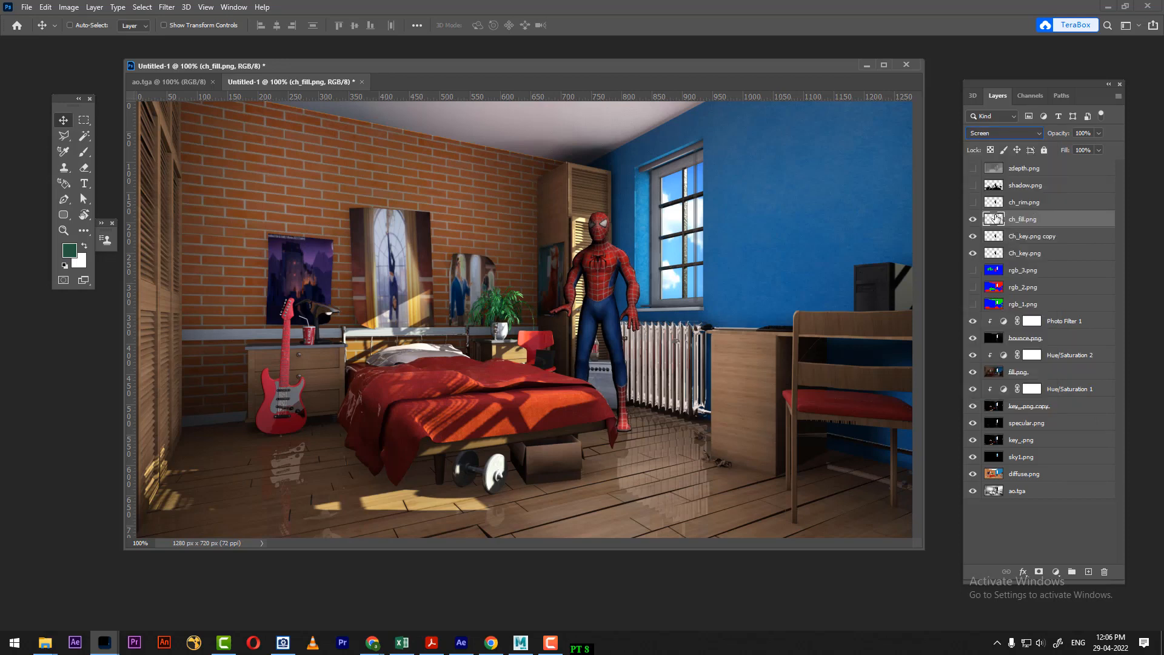
click(973, 218)
click(973, 219)
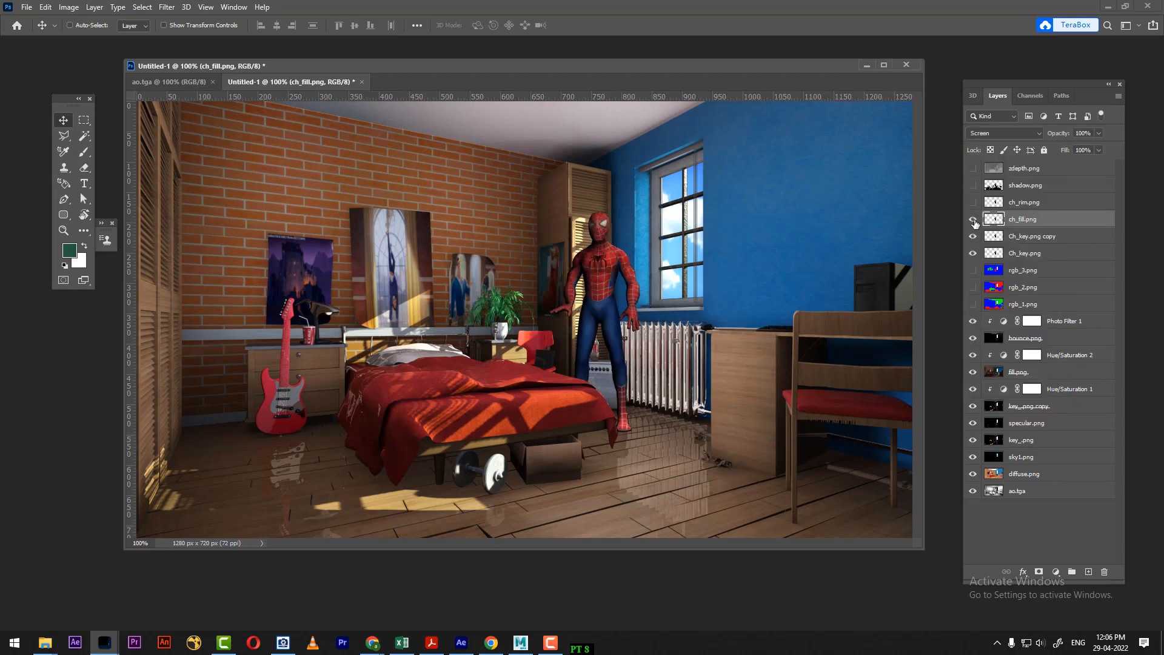
Show the ch_rim.png layer, set its blend mode to Screen, and compare the character with and without the rim light
click(1023, 204)
click(974, 202)
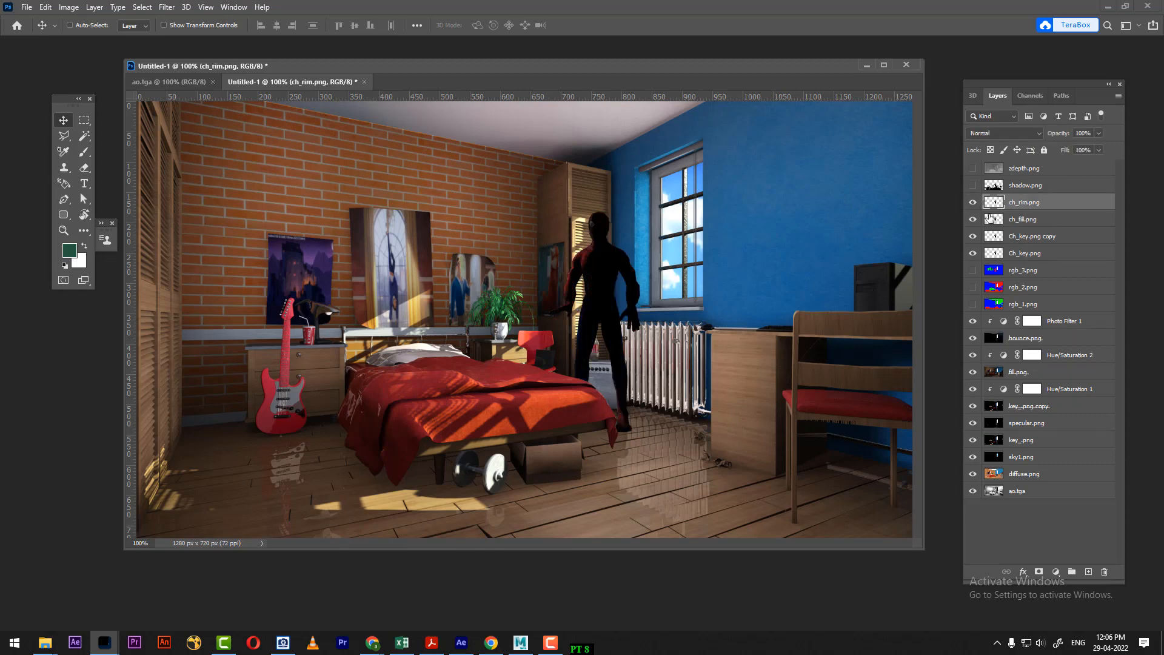
click(1019, 134)
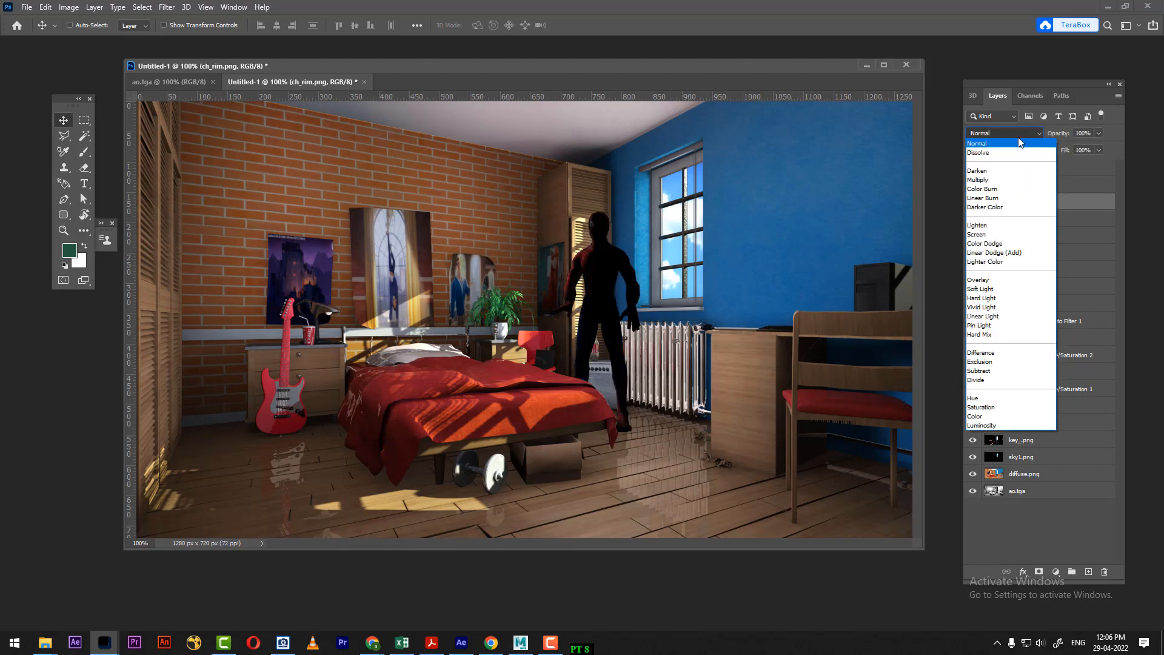
click(1008, 235)
click(974, 202)
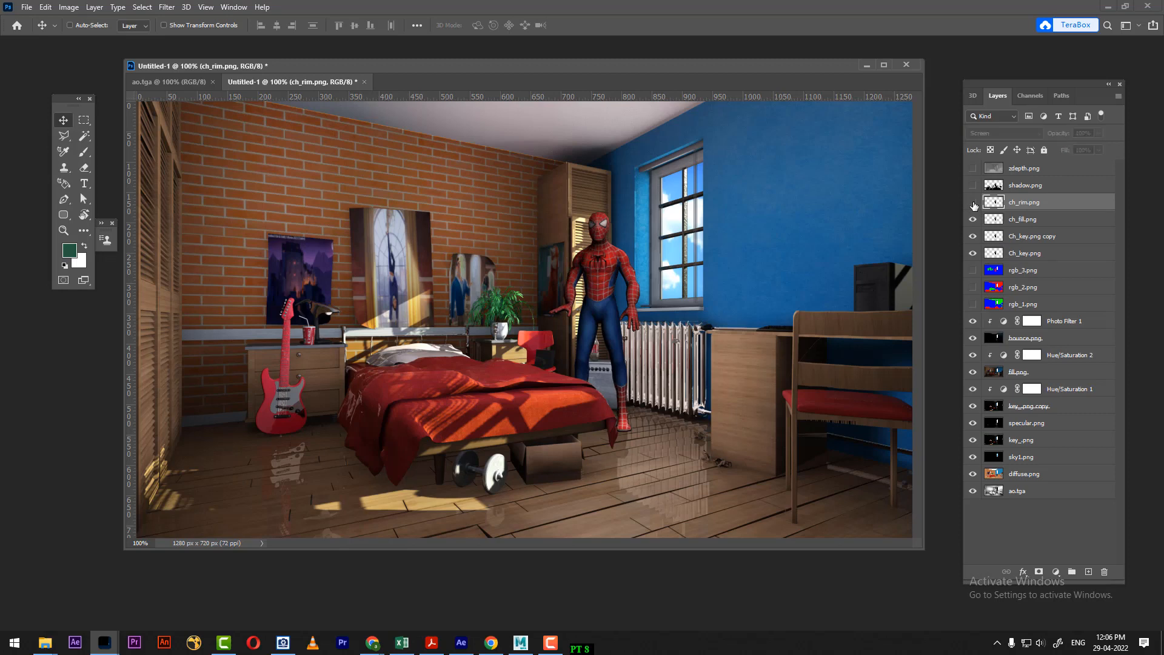
click(973, 202)
click(973, 203)
click(973, 203)
Select the ch_fill.png layer and check how the character looks with the fill light hidden and shown
click(985, 222)
click(973, 219)
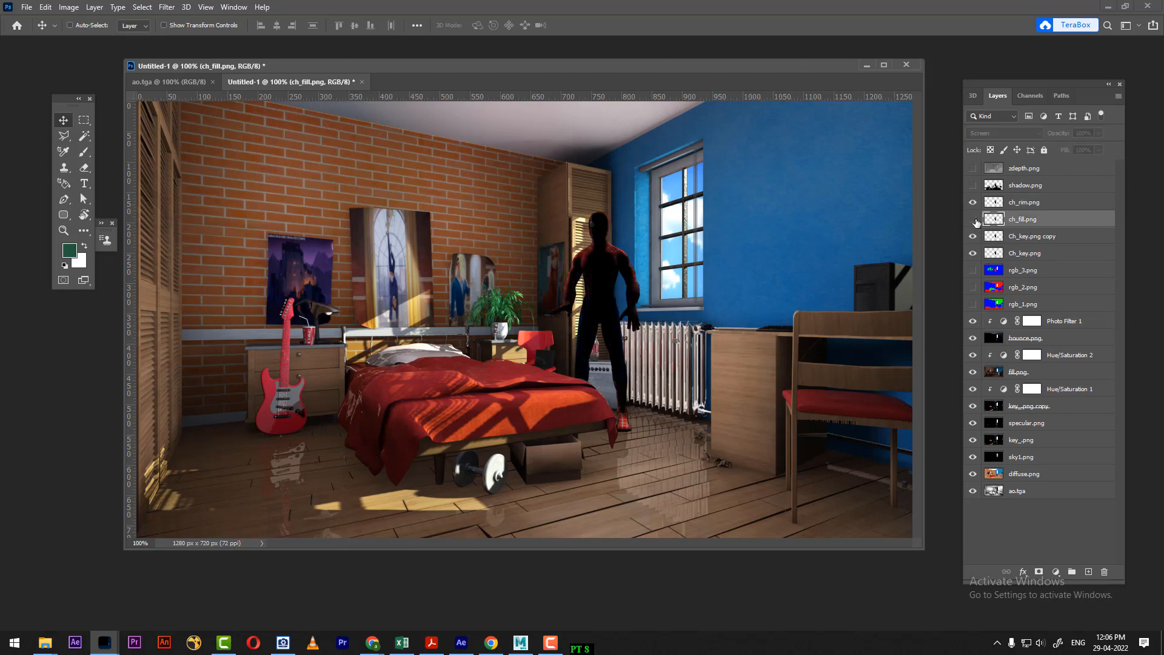
click(973, 219)
Check the effect of the clipped Hue/Saturation 1 adjustment layer and place a copy of it directly above the Ch_key.png copy layer
click(1030, 253)
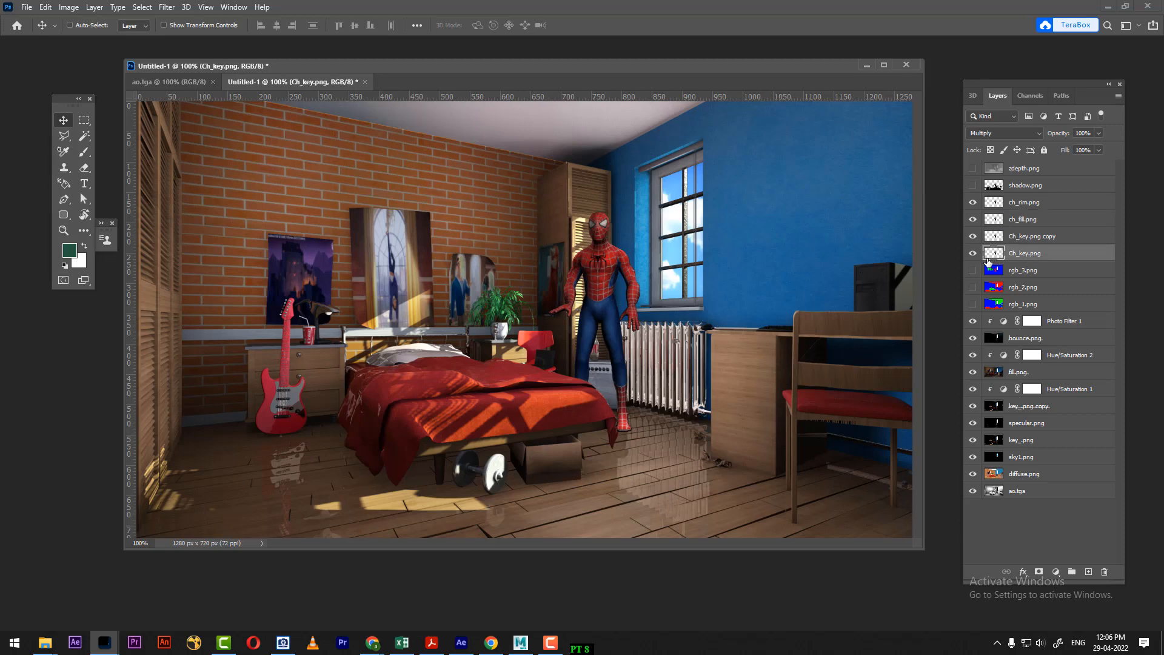
click(1071, 389)
click(974, 389)
click(974, 390)
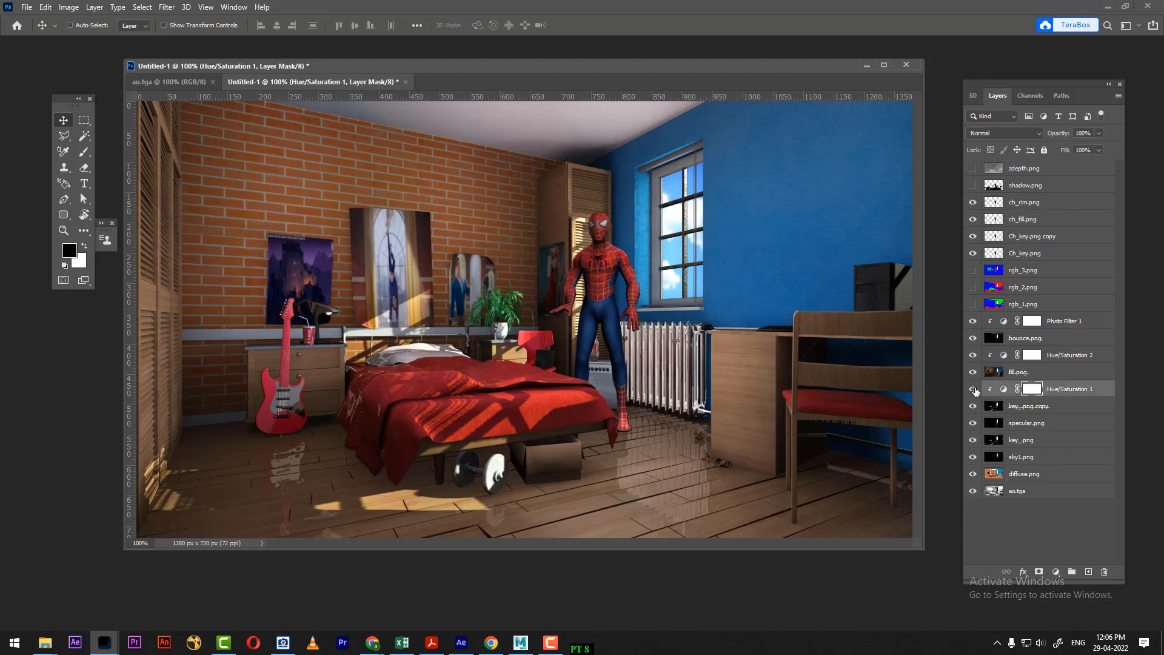
key(ctrl+2)
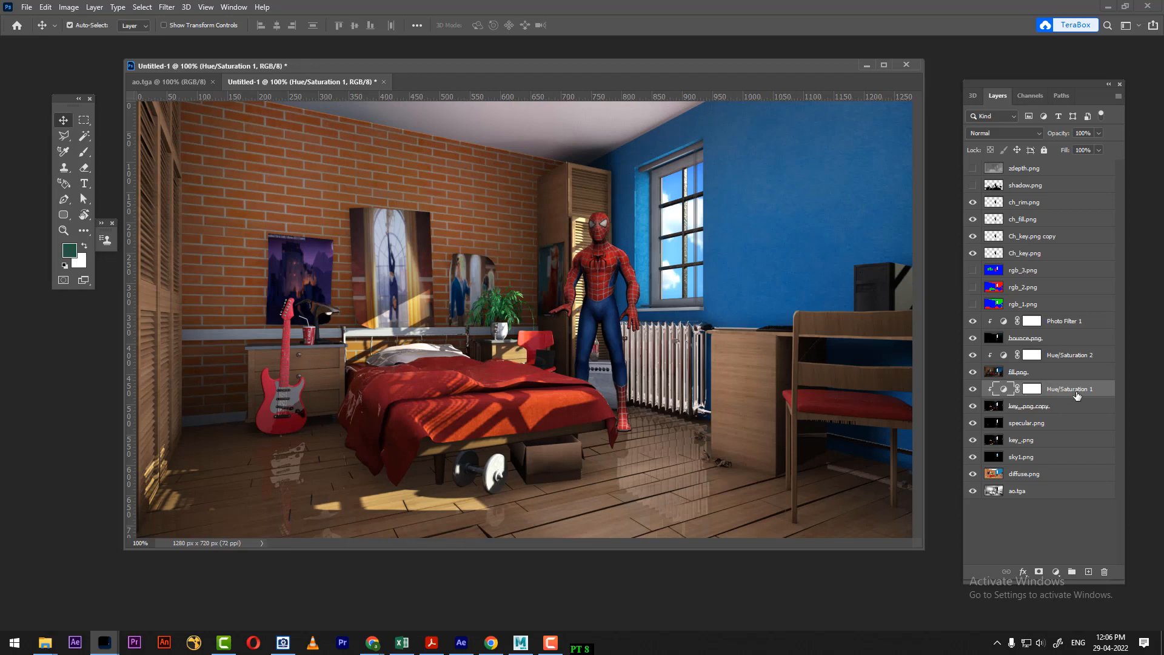
key(ctrl+v)
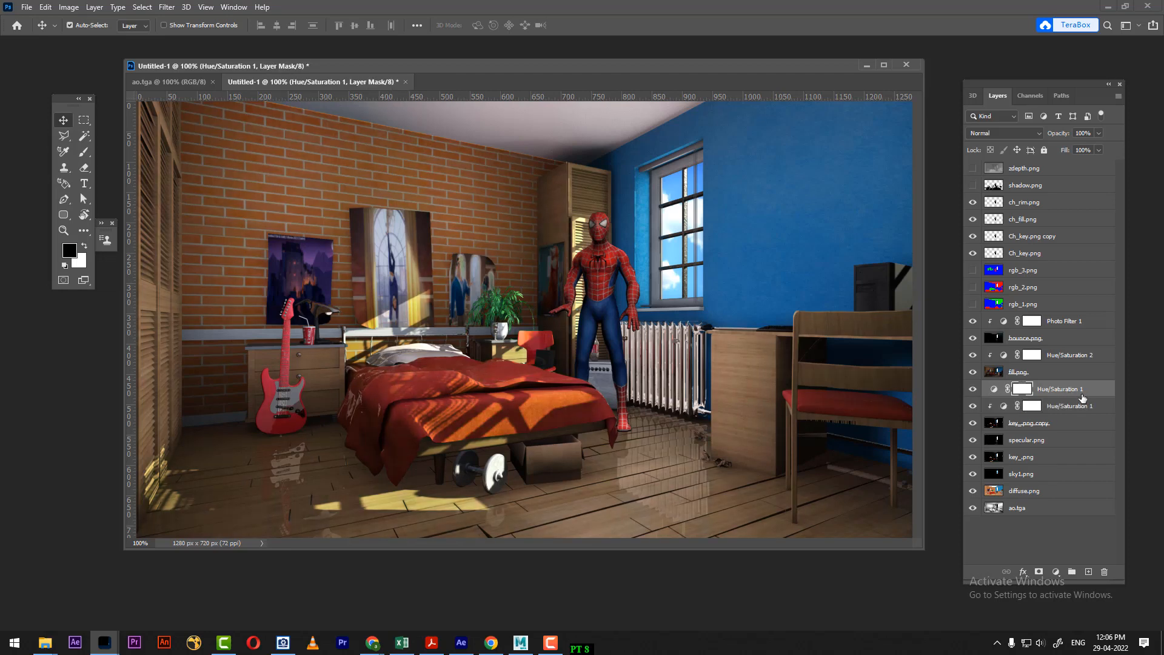
drag(1066, 390, 1074, 230)
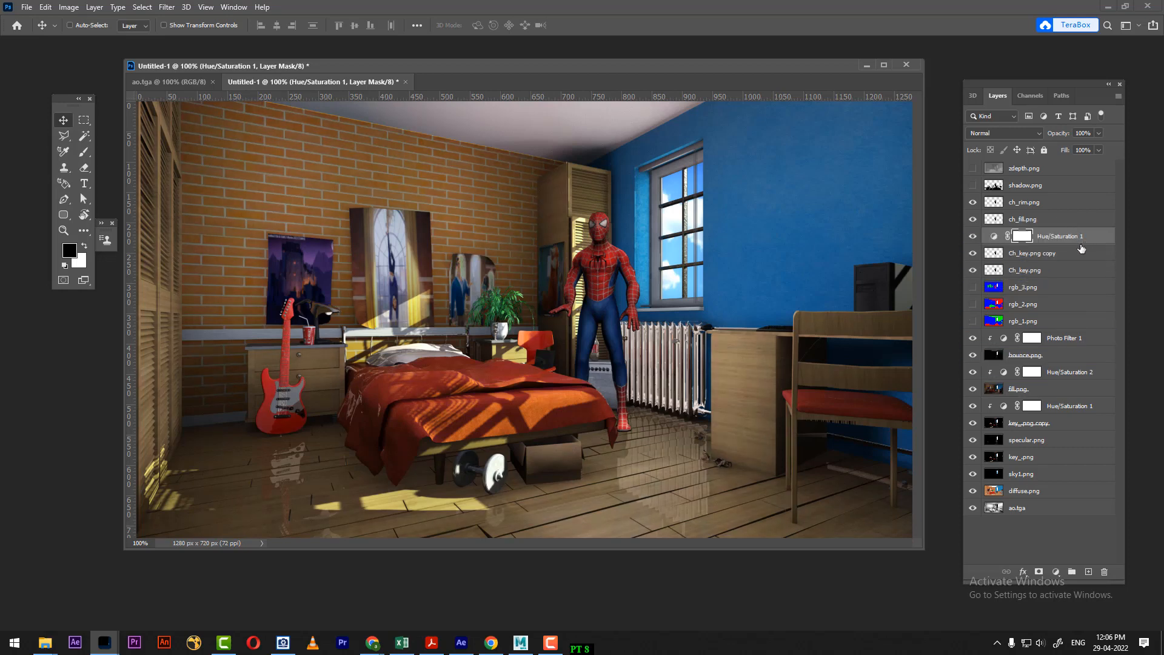
Clip the copied Hue/Saturation adjustment to the Ch_key.png copy layer so it affects only that layer
double_click(995, 238)
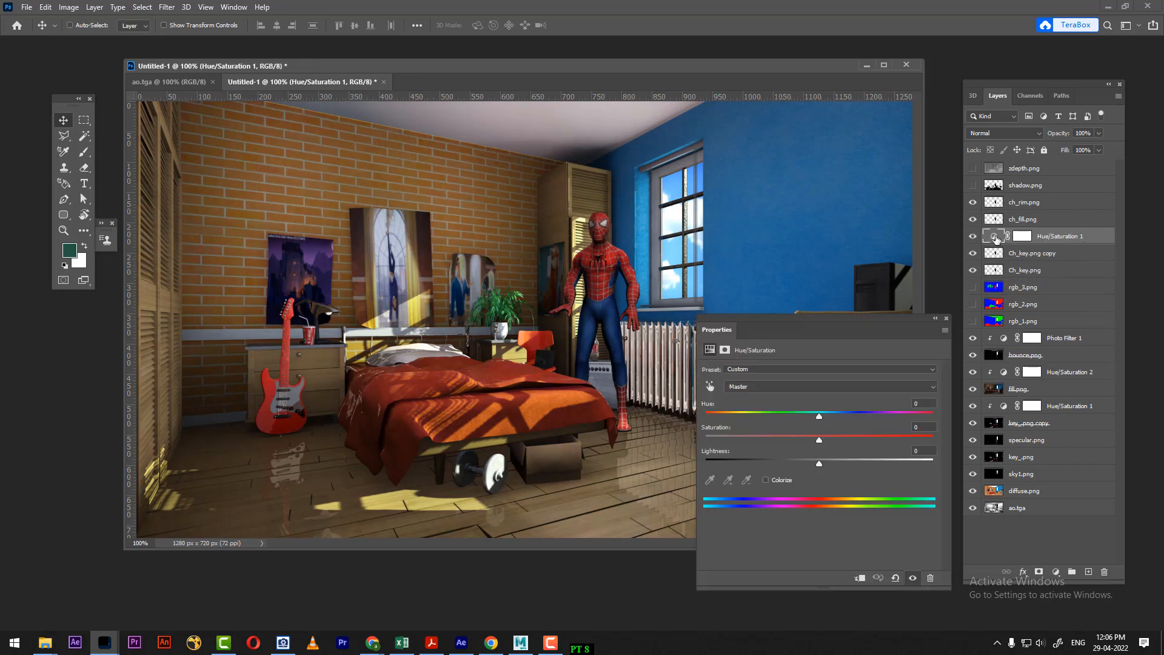
click(859, 579)
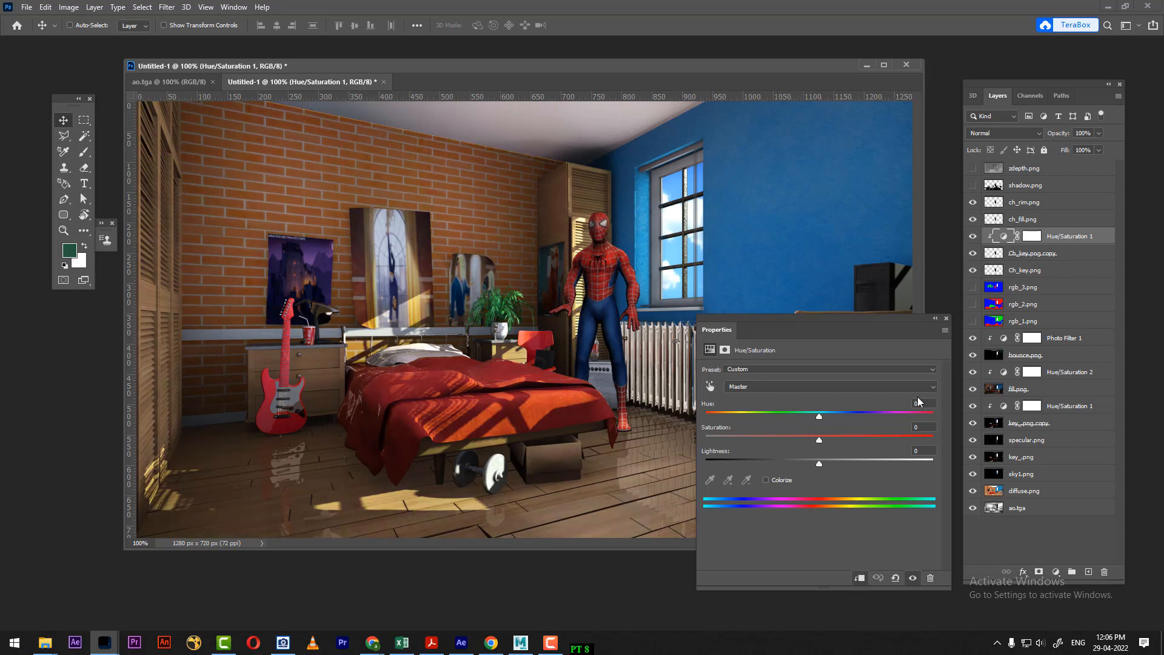
click(947, 318)
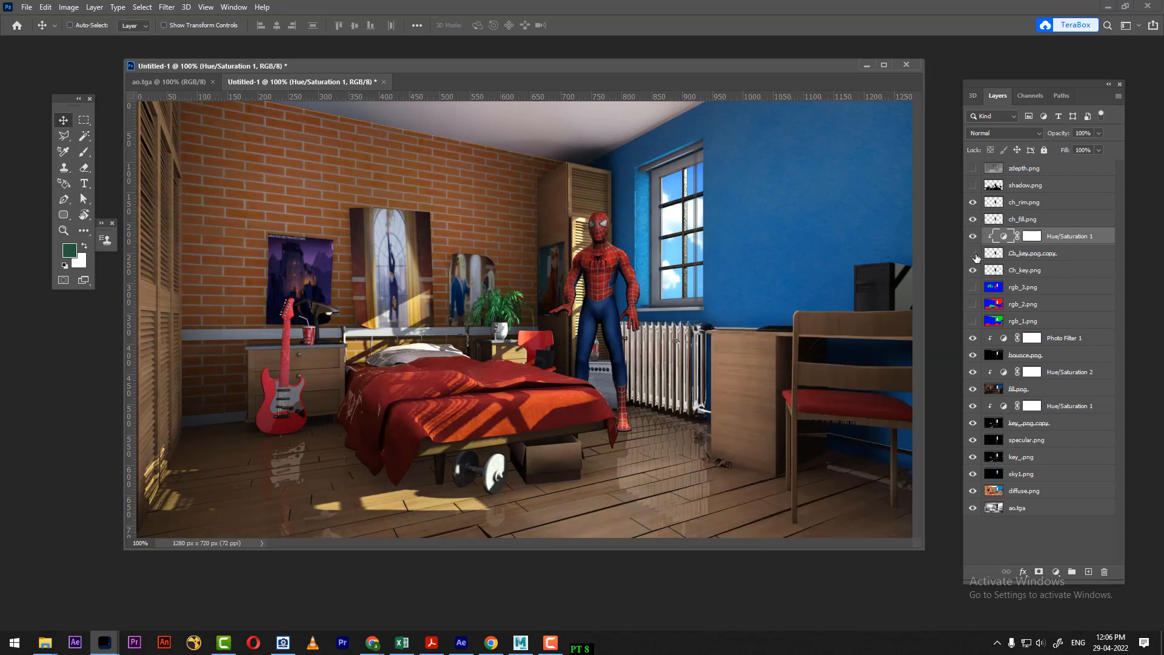
Compare the character with the Ch_key.png copy layer and its clipped Hue/Saturation adjustment each hidden and shown
click(974, 254)
click(974, 253)
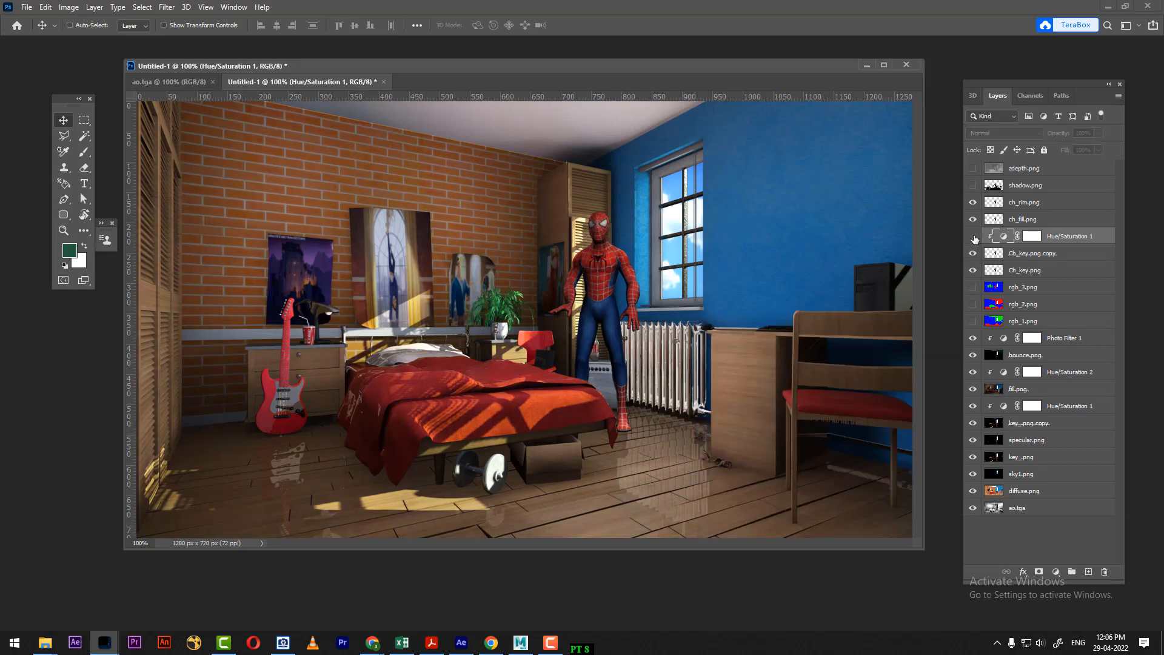
click(974, 238)
click(974, 237)
Select the ch_fill.png layer and compare the character with the fill light hidden and shown
click(1038, 219)
click(973, 220)
click(973, 220)
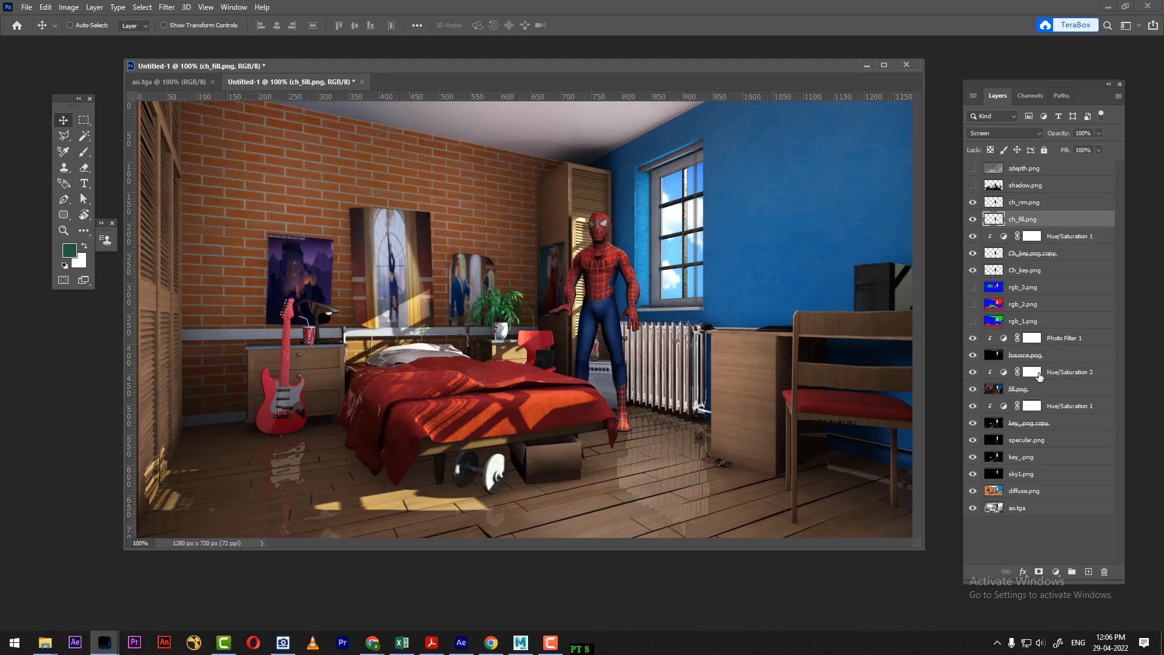
Duplicate the Hue/Saturation 2 adjustment above fill.png, move the copy directly above ch_fill.png and clip it to that layer
click(1078, 374)
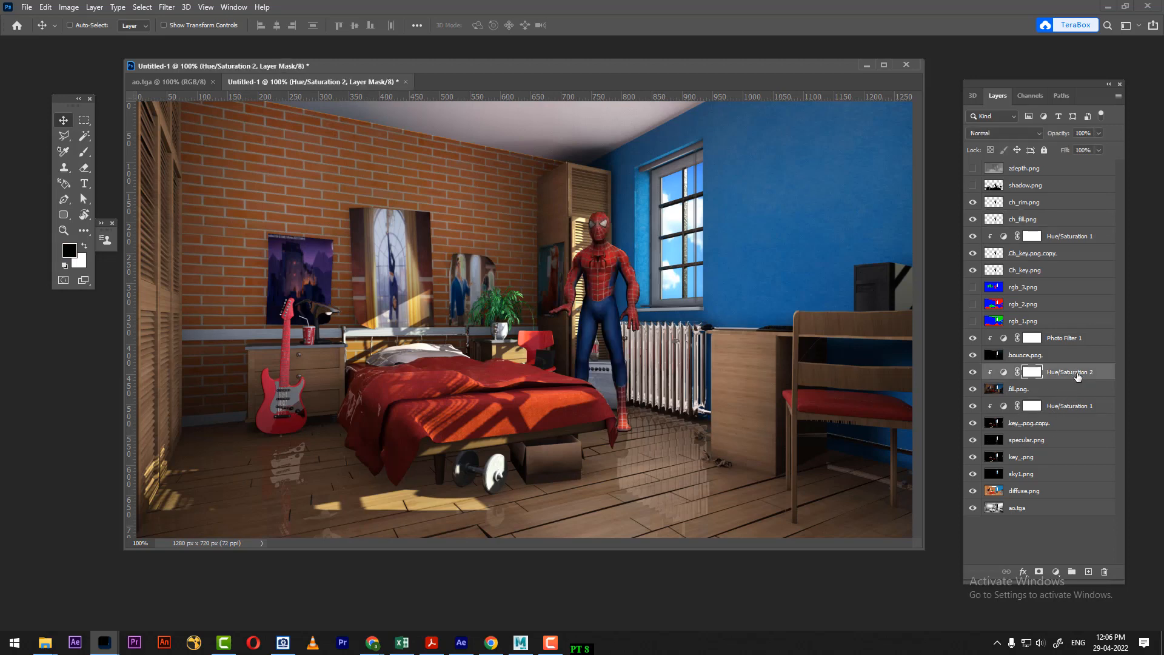
key(ctrl+j)
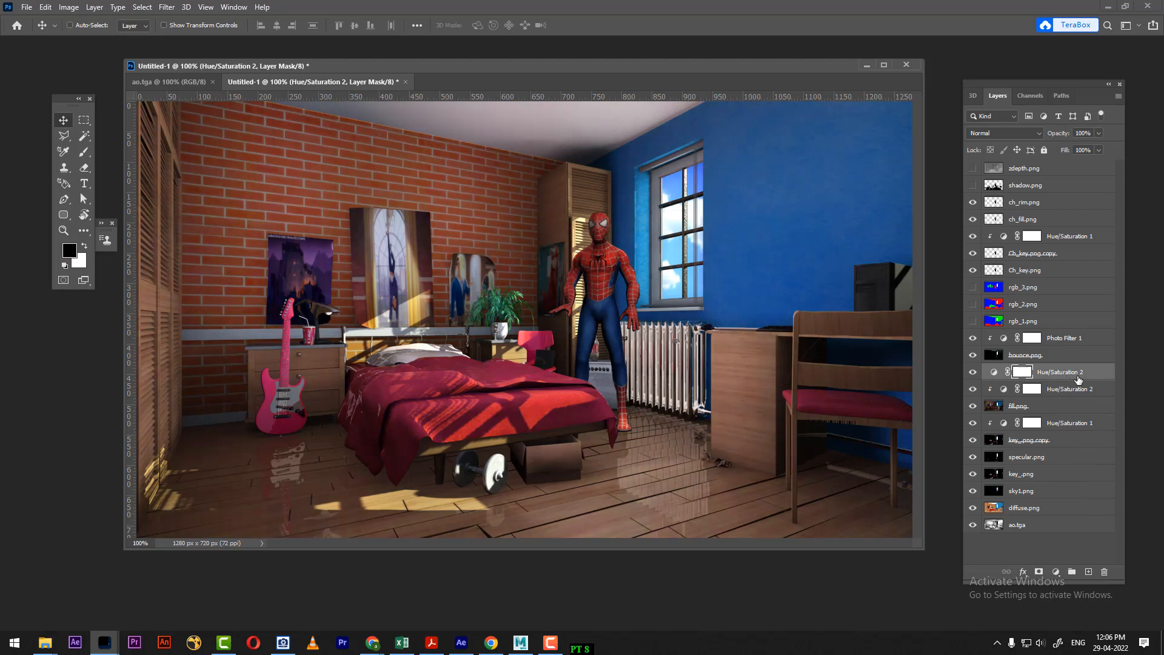
drag(1074, 375, 1071, 212)
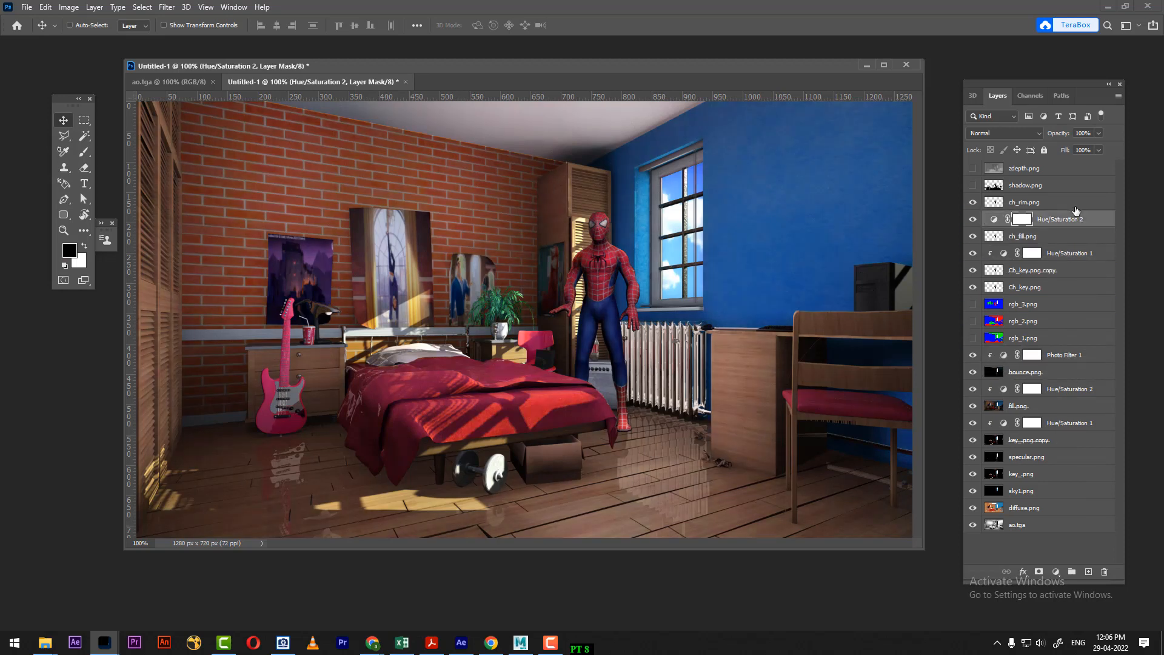
double_click(994, 220)
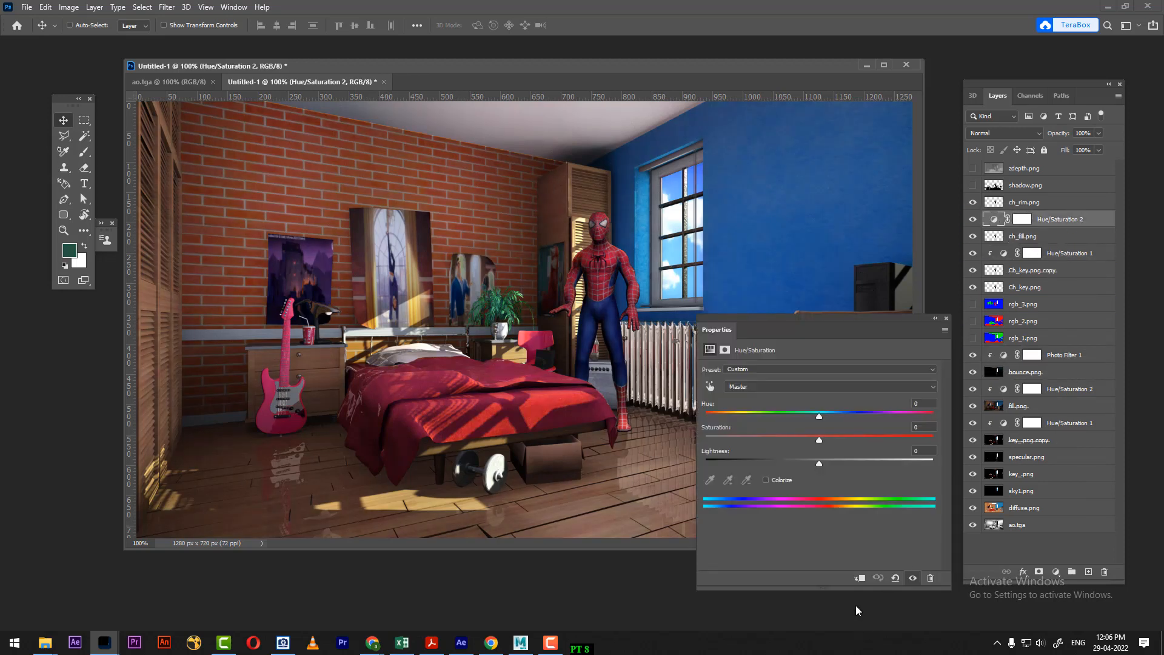
click(858, 580)
click(946, 319)
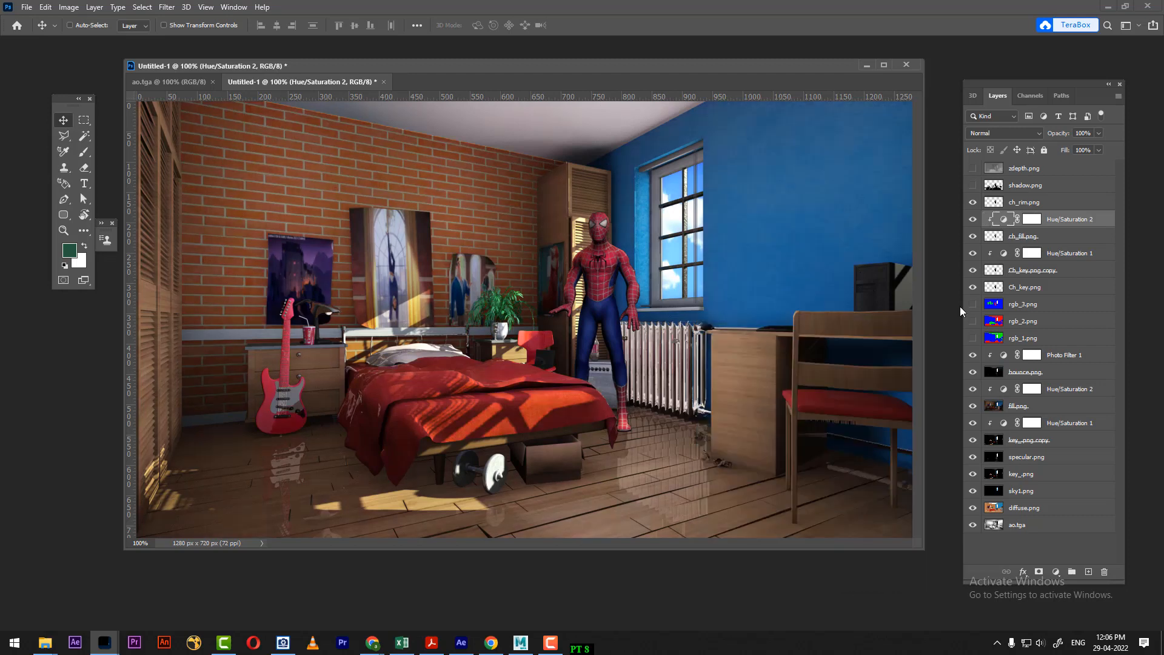
Compare the image with and without the copied Hue/Saturation 2 adjustment, and with and without the ch_rim.png layer
click(974, 219)
click(974, 219)
click(974, 220)
click(974, 220)
click(975, 220)
click(1037, 202)
click(972, 202)
click(972, 202)
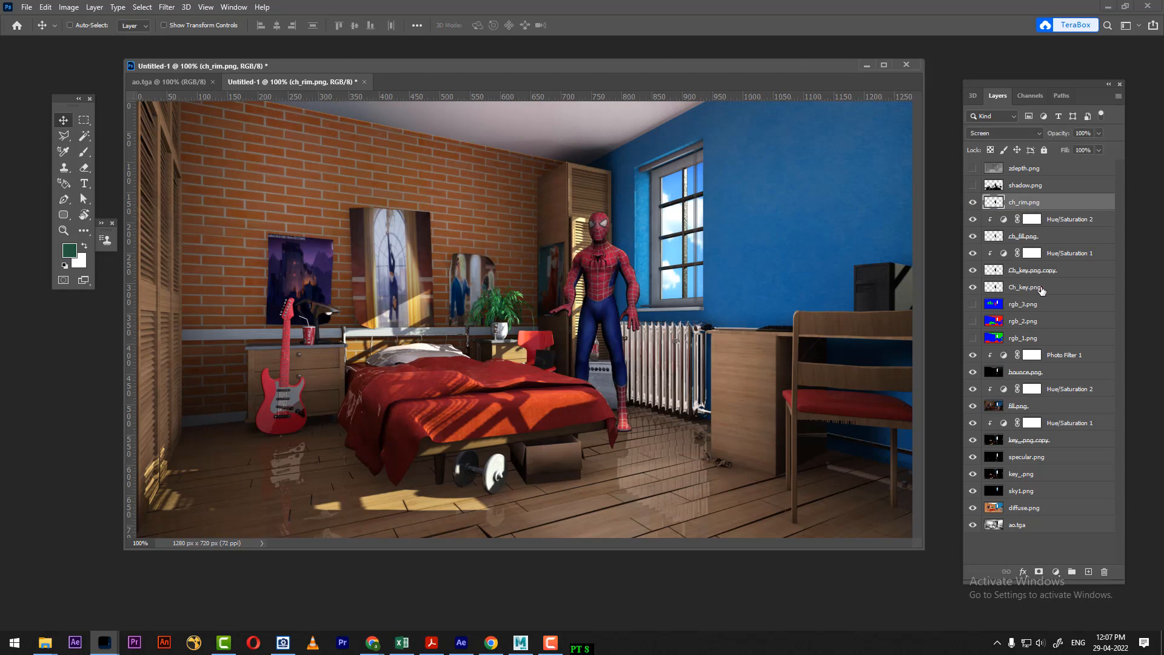
Duplicate the Hue/Saturation 1 adjustment above Ch_key.png copy and move the duplicate directly above ch_rim.png
click(1061, 255)
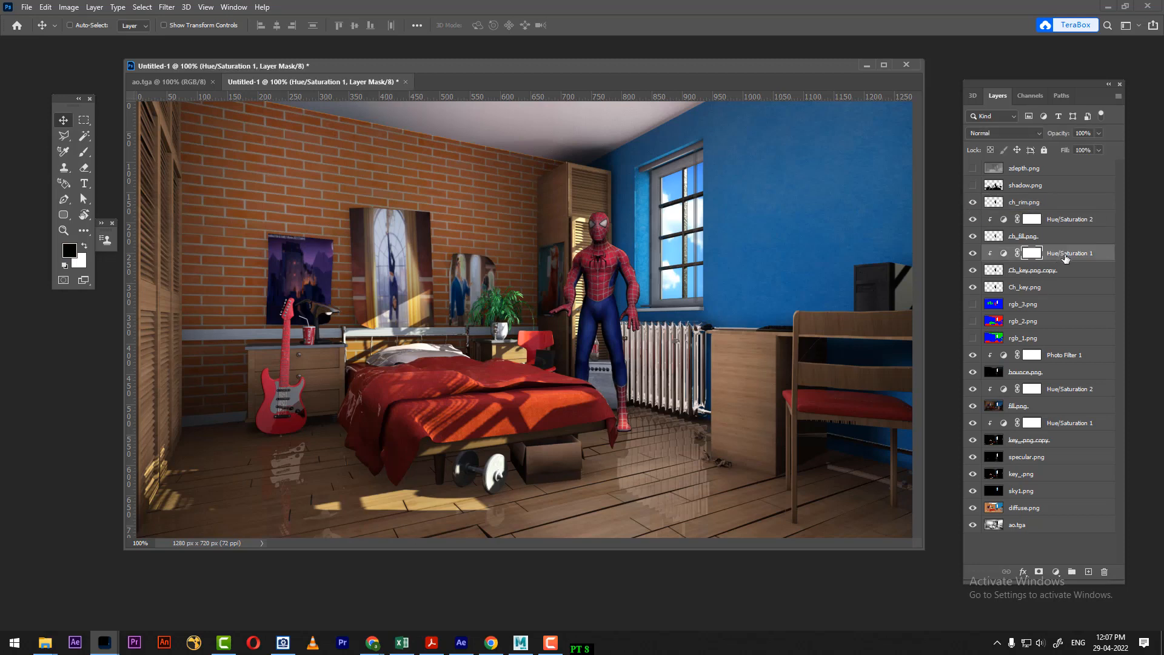
key(ctrl)
key(ctrl+j)
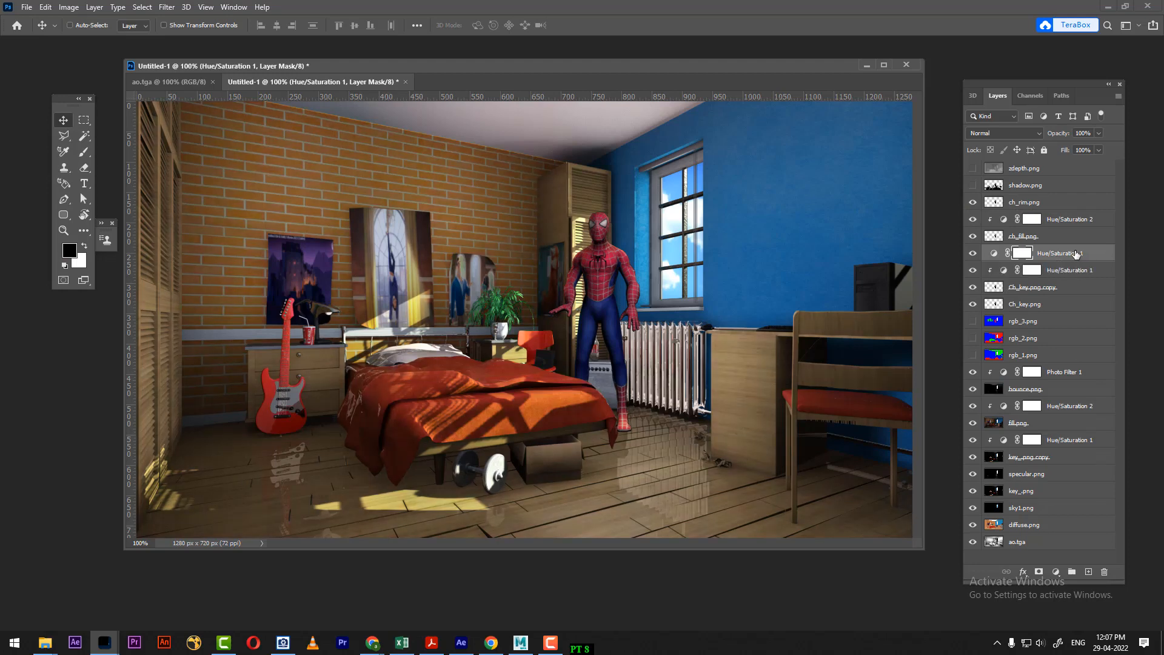
drag(1076, 253, 1067, 196)
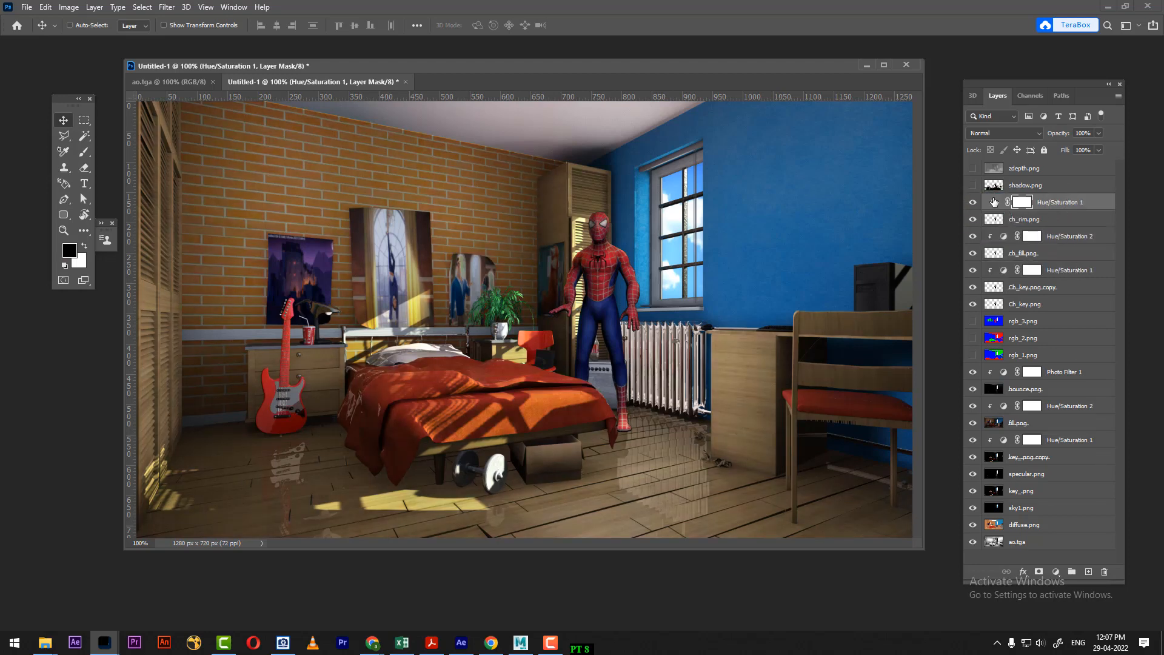
double_click(994, 202)
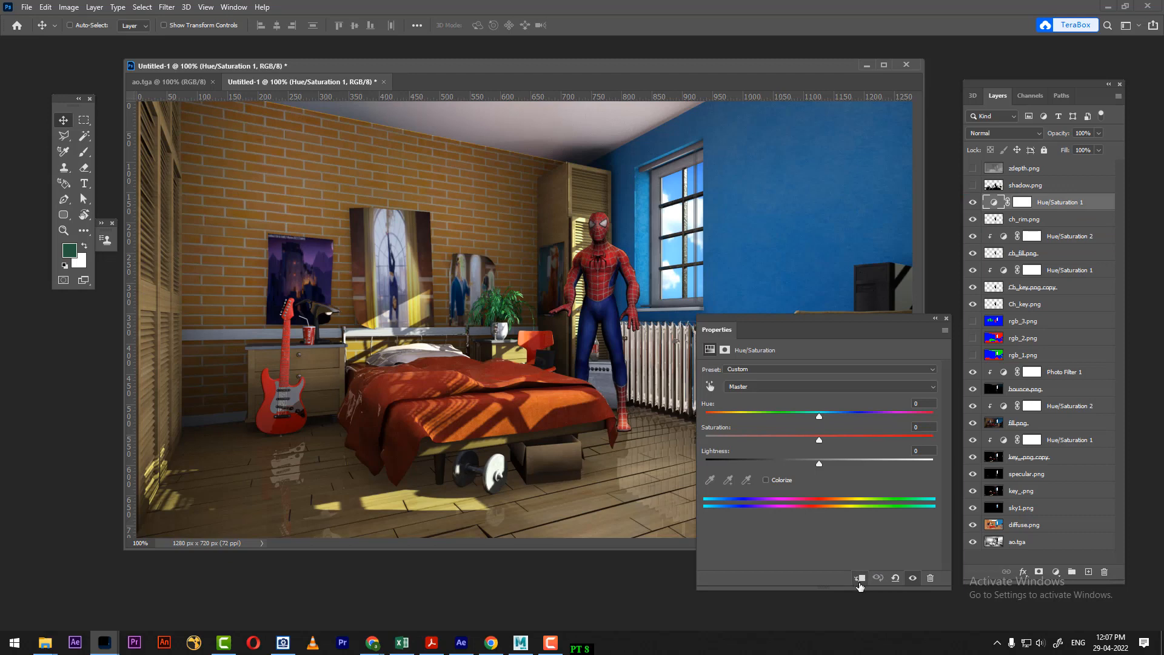
click(946, 319)
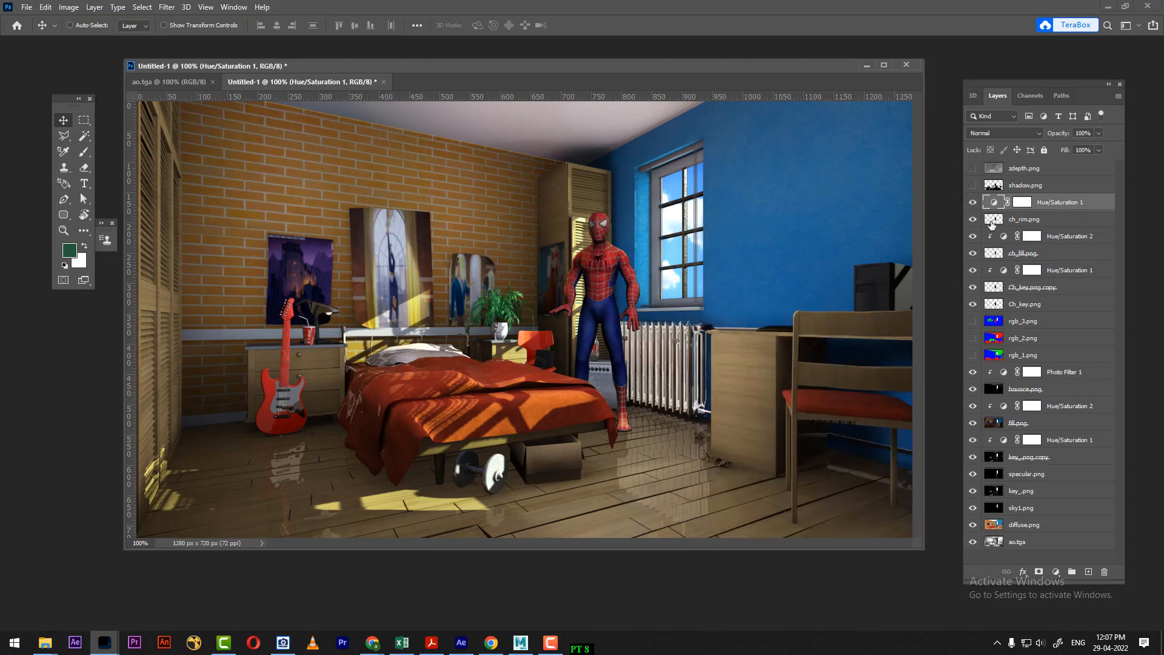
Clip the uppermost Hue/Saturation 1 adjustment to ch_rim.png and compare the character with and without it
click(973, 203)
click(972, 204)
double_click(995, 203)
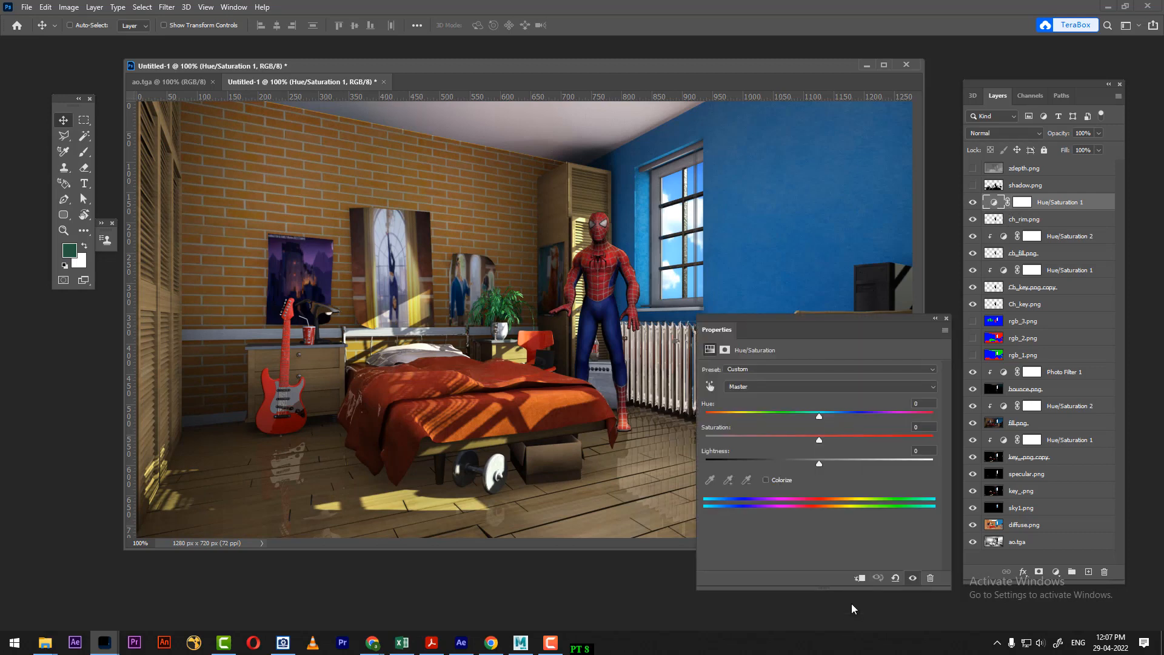
click(859, 582)
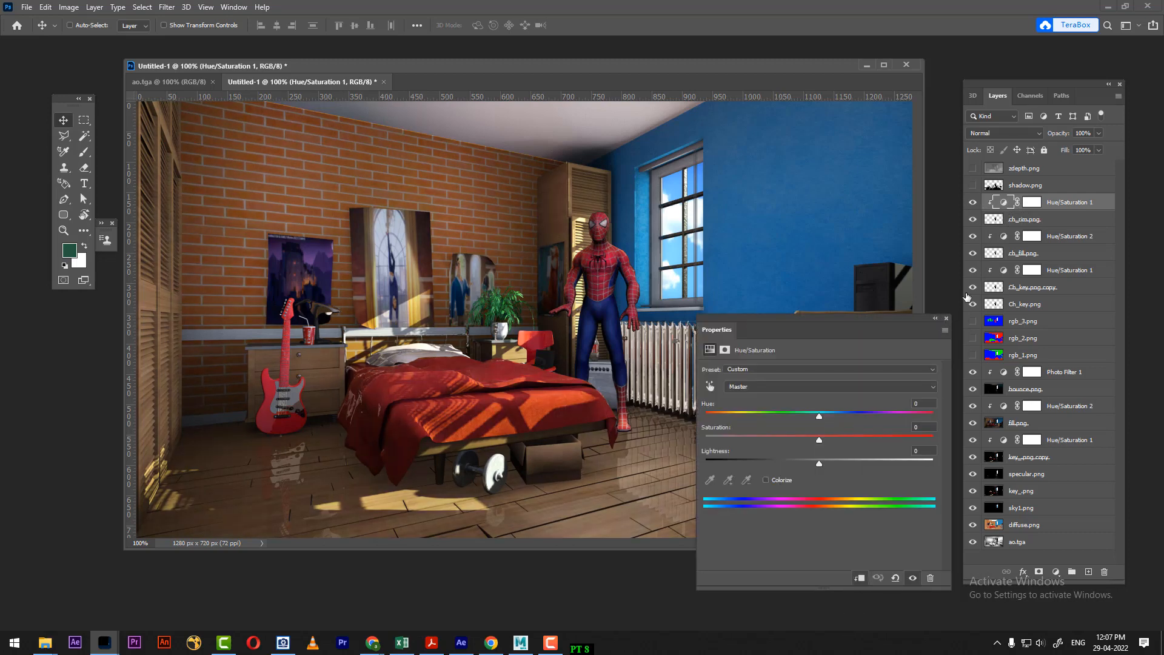
click(946, 318)
click(973, 207)
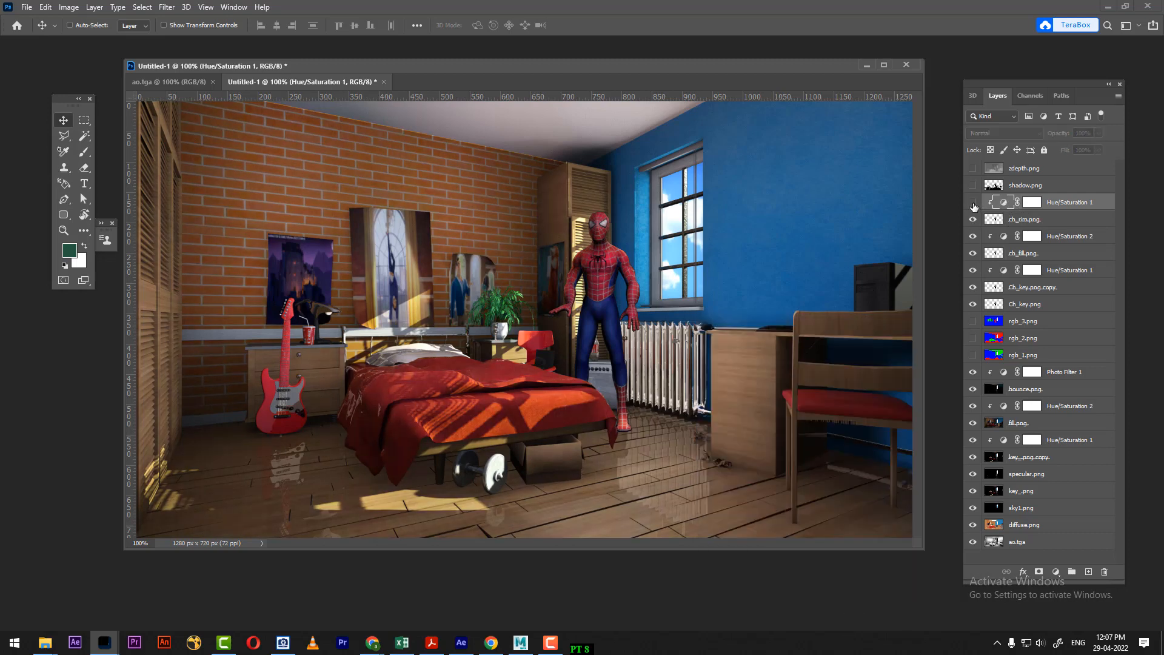
click(973, 206)
click(974, 204)
click(973, 204)
Duplicate the ch_rim.png layer and the Ch_key.png copy layer to strengthen the character's lighting
click(1060, 223)
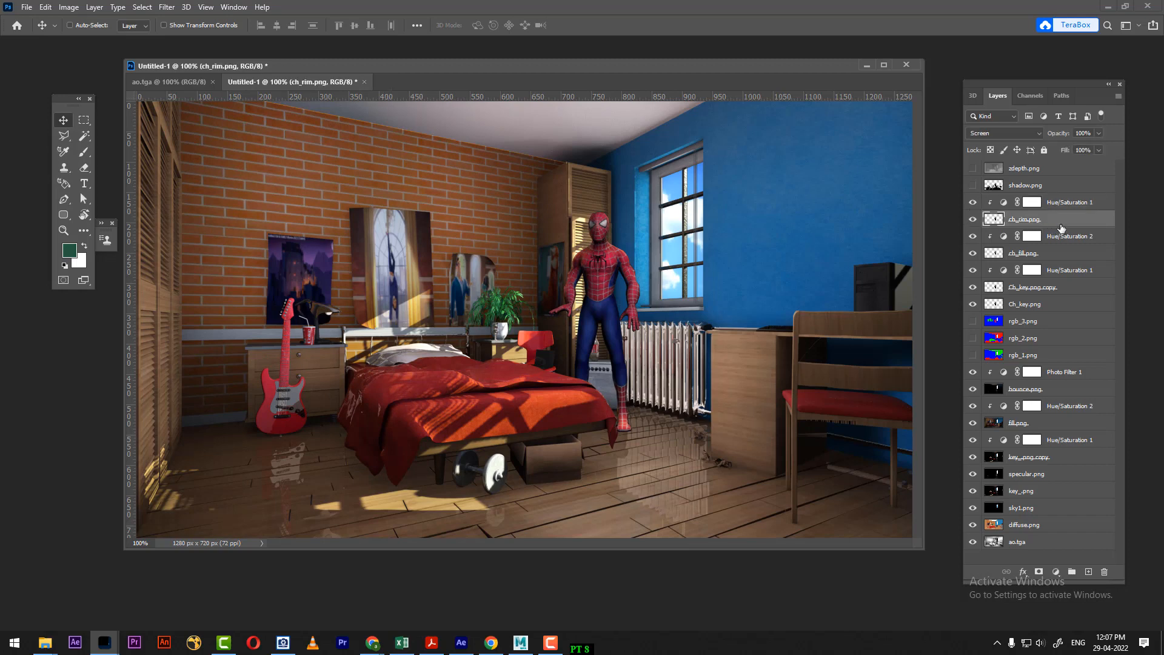
key(ctrl+j)
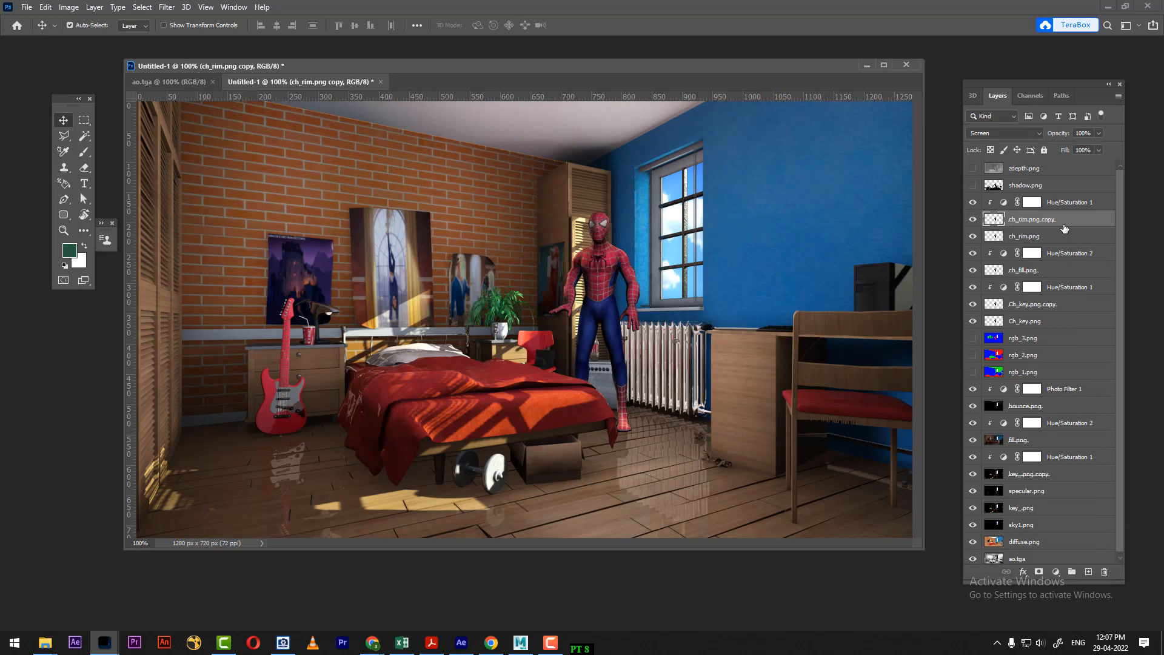
click(1045, 322)
click(973, 321)
click(974, 321)
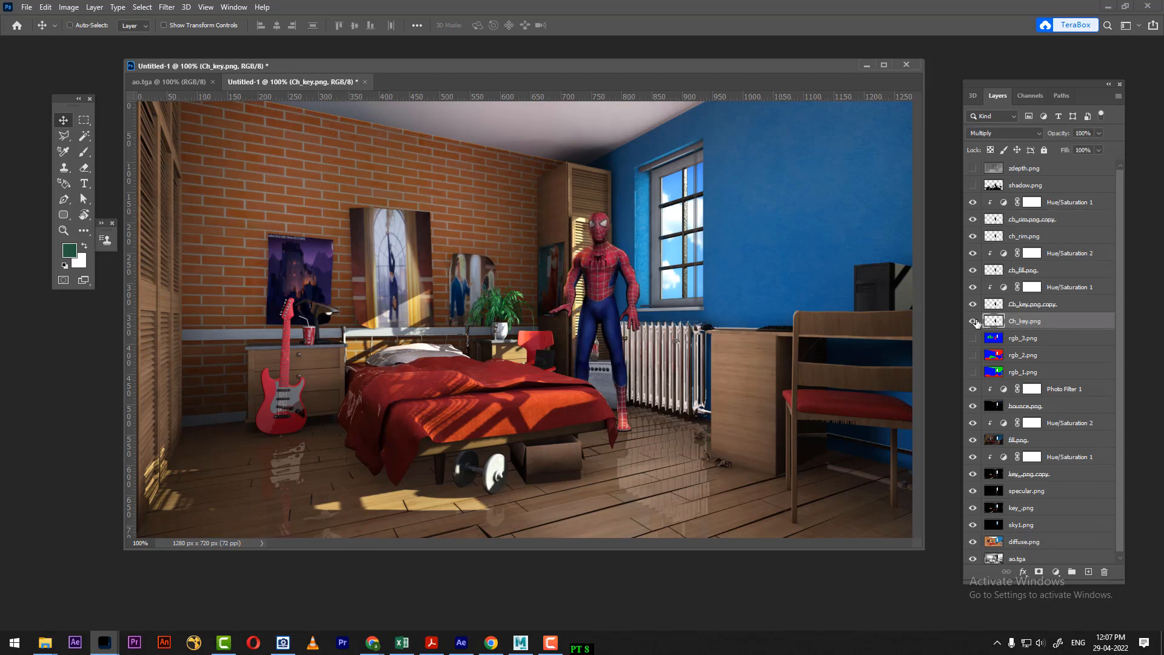
click(1010, 306)
click(973, 304)
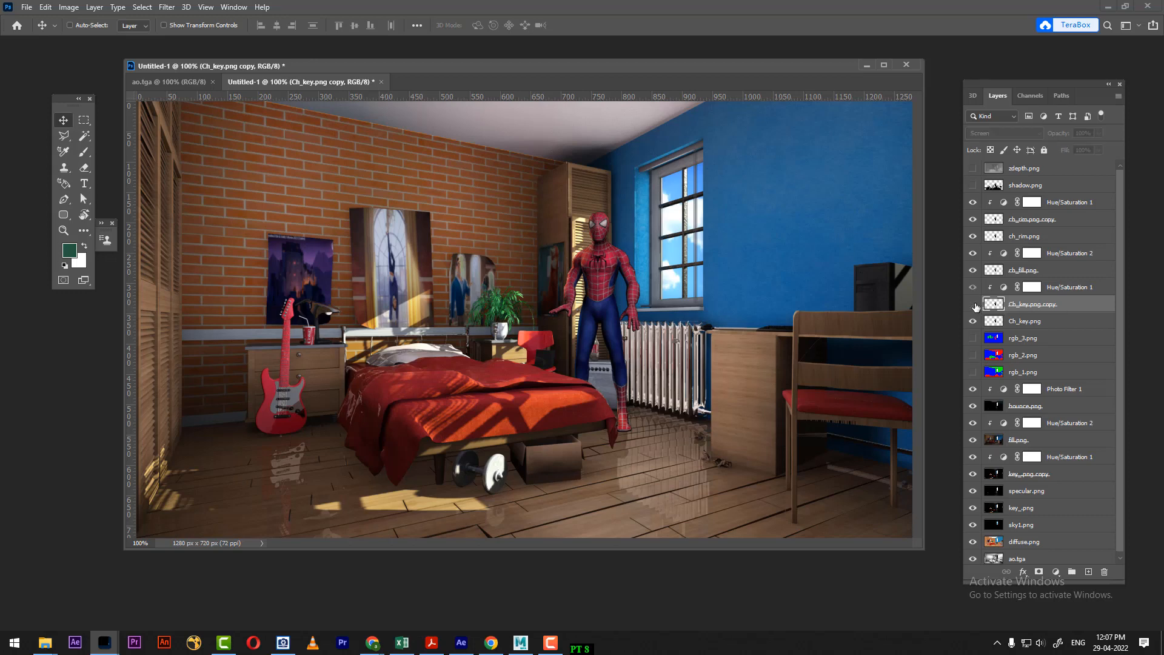
click(973, 305)
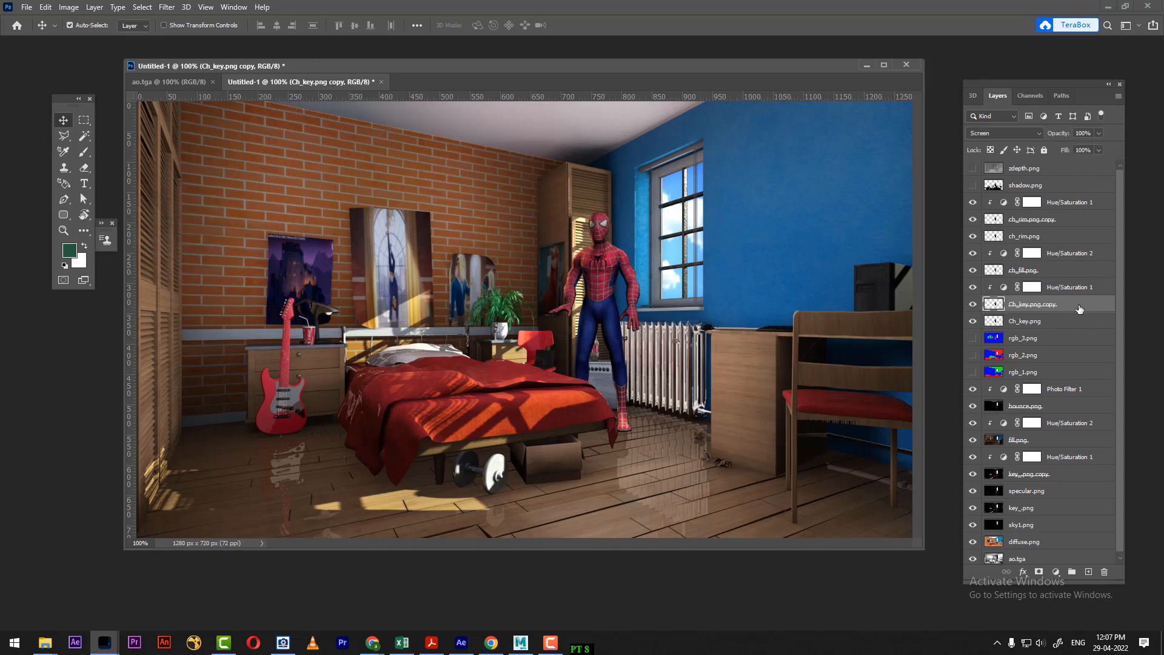
key(ctrl+j)
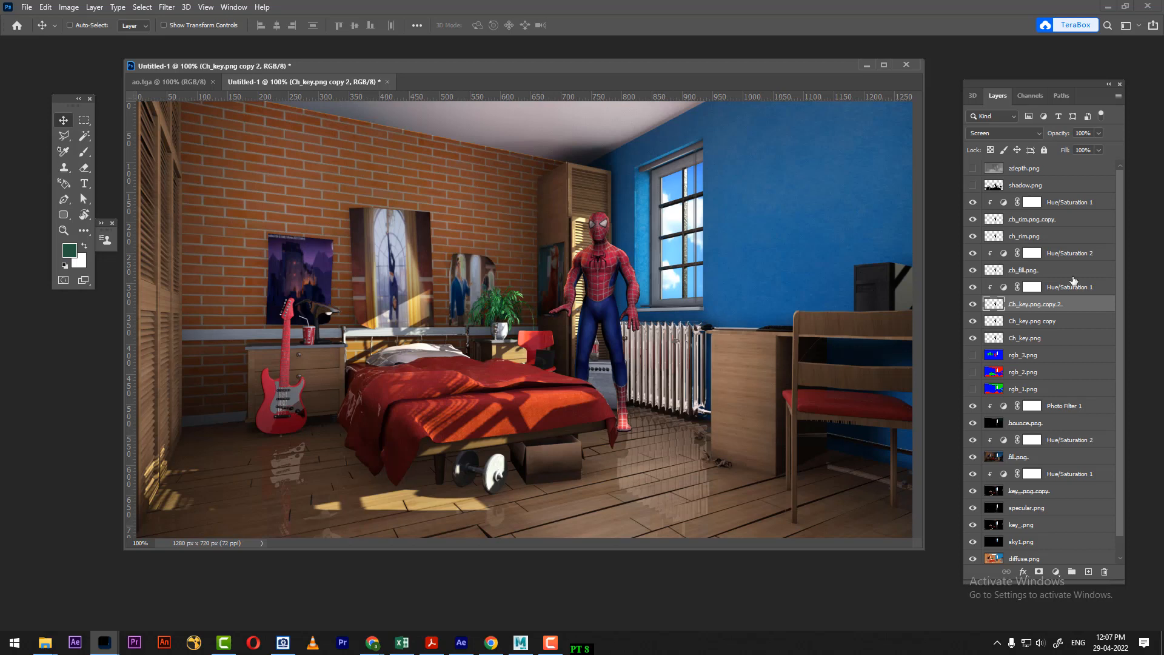
Set the fill of the Hue/Saturation 2 adjustment above ch_fill.png to 57%, keeping it visible
click(974, 254)
click(974, 254)
click(973, 253)
click(1051, 255)
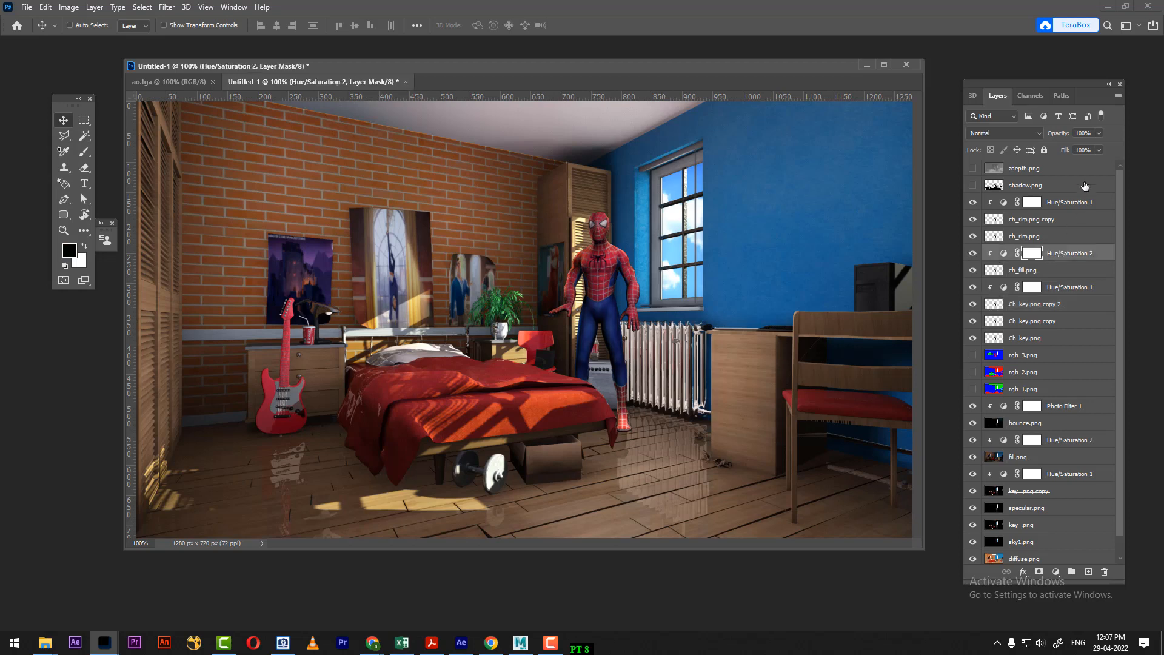
drag(1063, 153, 1039, 158)
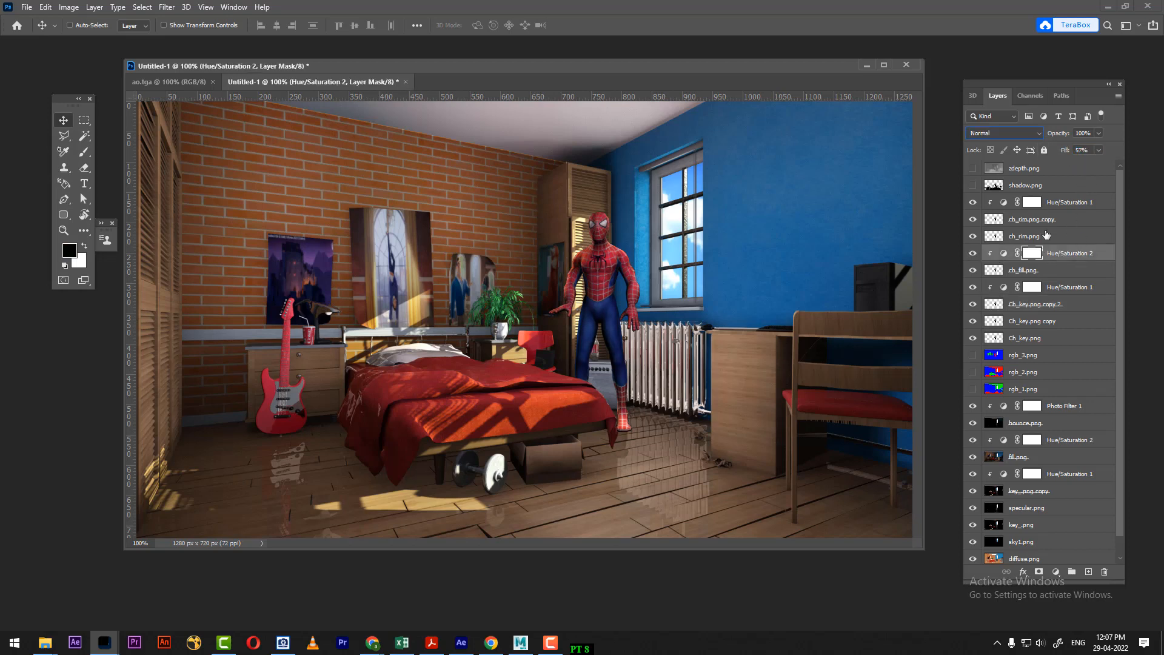
Show the shadow.png layer and set its blending mode to Multiply
click(1044, 186)
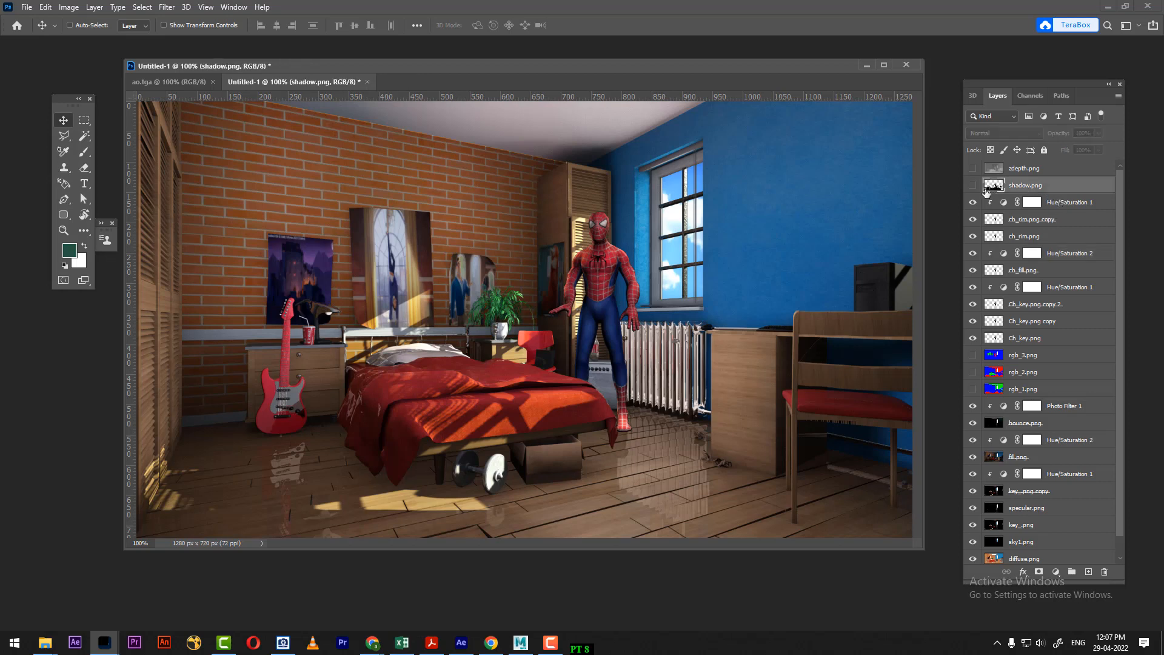
click(973, 185)
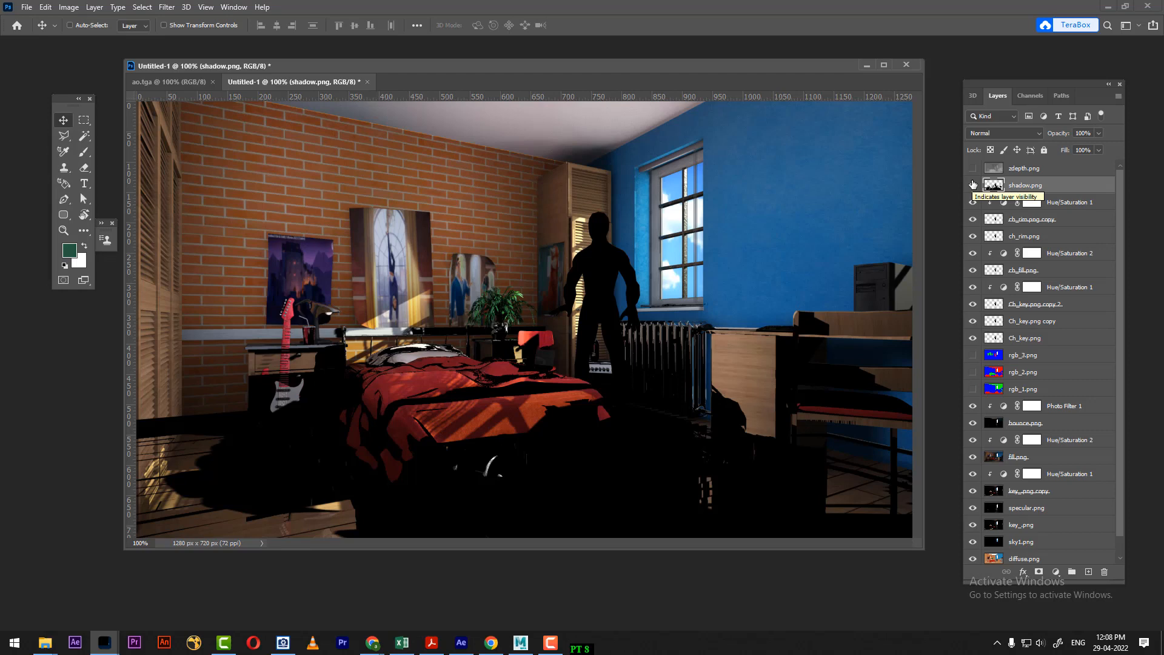
click(1004, 132)
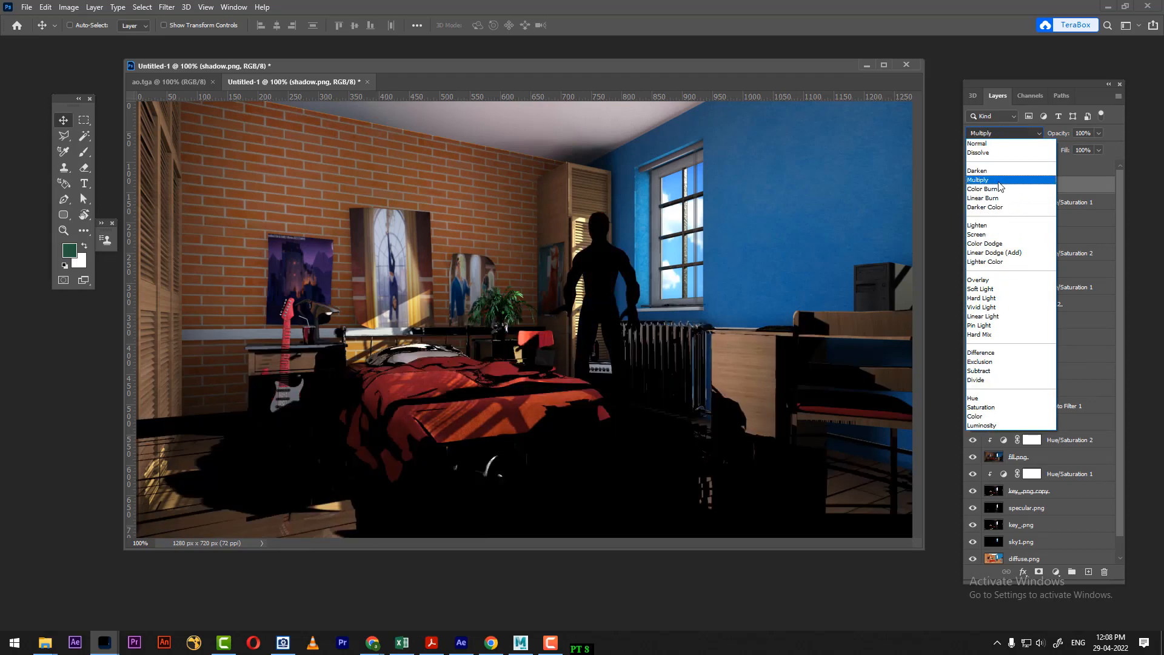
click(1000, 180)
Compare the composite with and without the shadow.png layer, leaving the layer visible
click(972, 186)
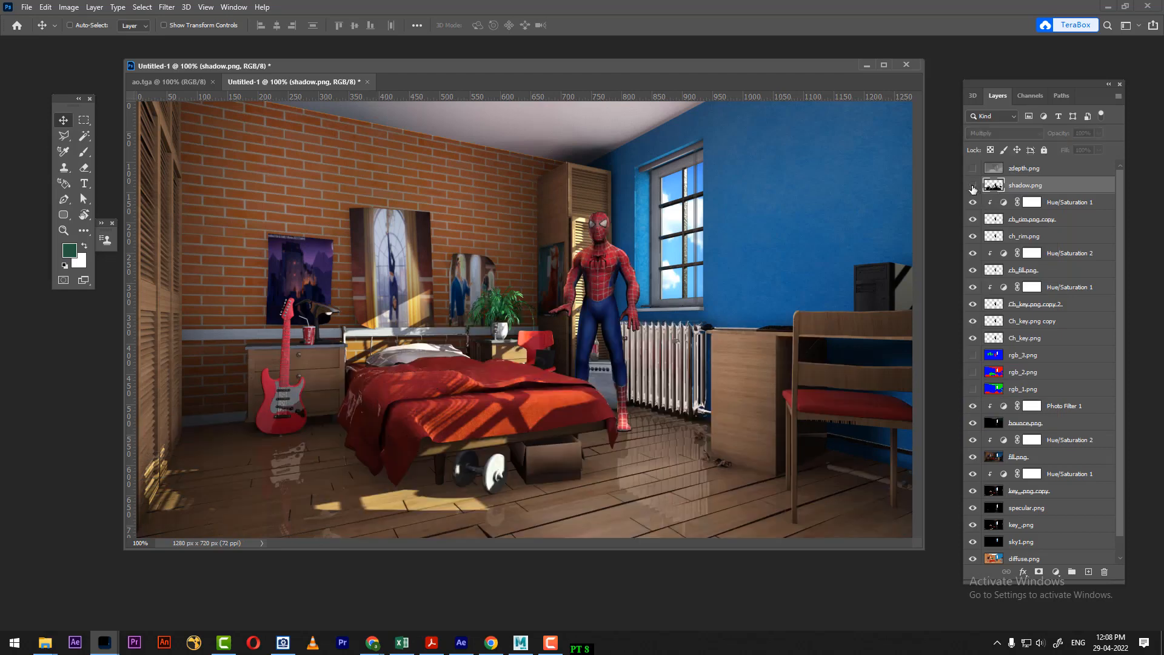
click(972, 186)
click(973, 187)
click(973, 186)
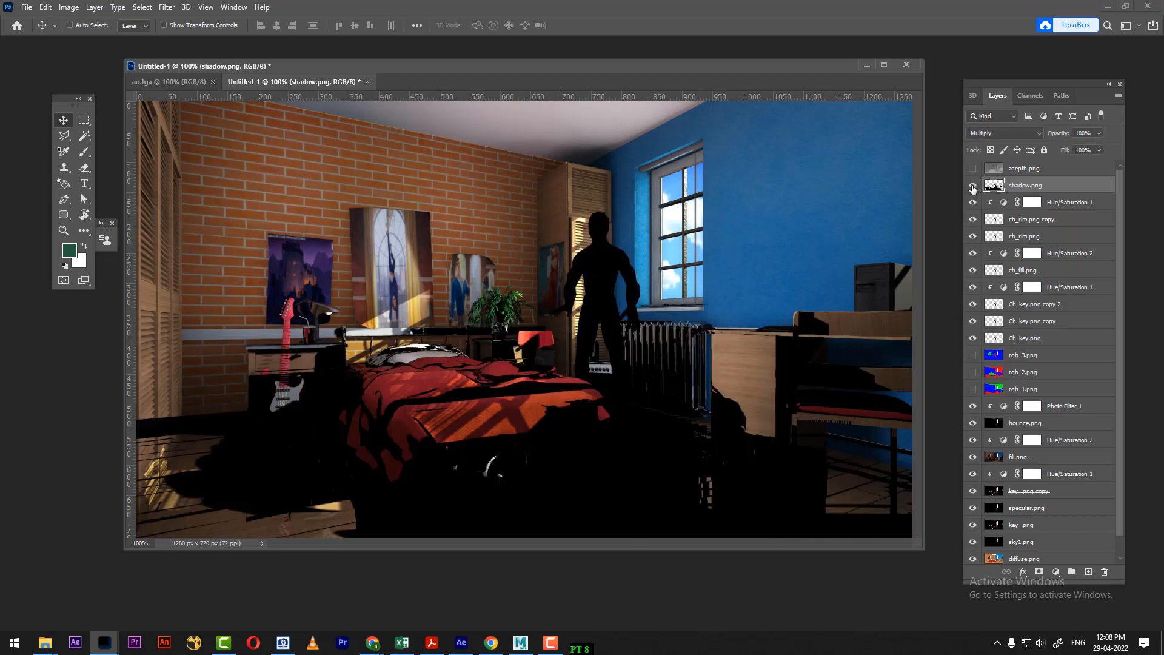
click(973, 186)
click(973, 187)
click(973, 186)
click(973, 186)
Lower the shadow.png layer's fill to 34%, comparing the scene with the shadows on and off
drag(1069, 154, 1030, 163)
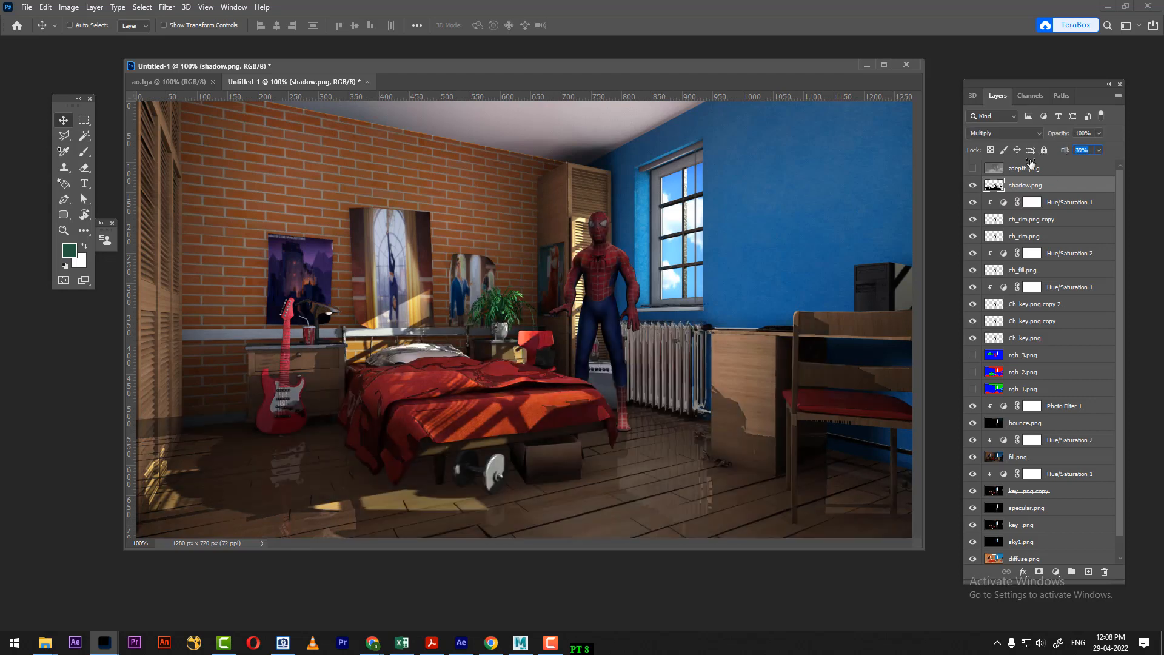
click(973, 187)
click(972, 186)
click(973, 186)
click(973, 186)
click(973, 186)
click(973, 186)
click(973, 187)
click(973, 186)
click(973, 186)
drag(1065, 156, 1062, 154)
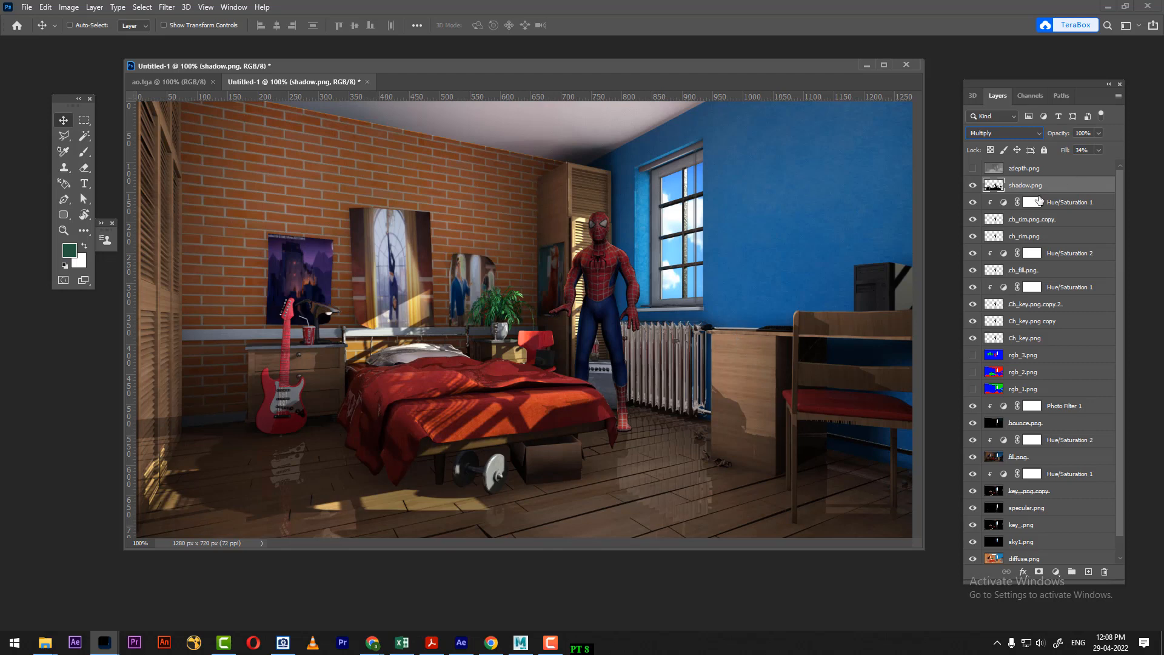
Soften the shadow.png layer with a Gaussian Blur of 9.4 pixels radius and compare the scene with and without it
click(167, 7)
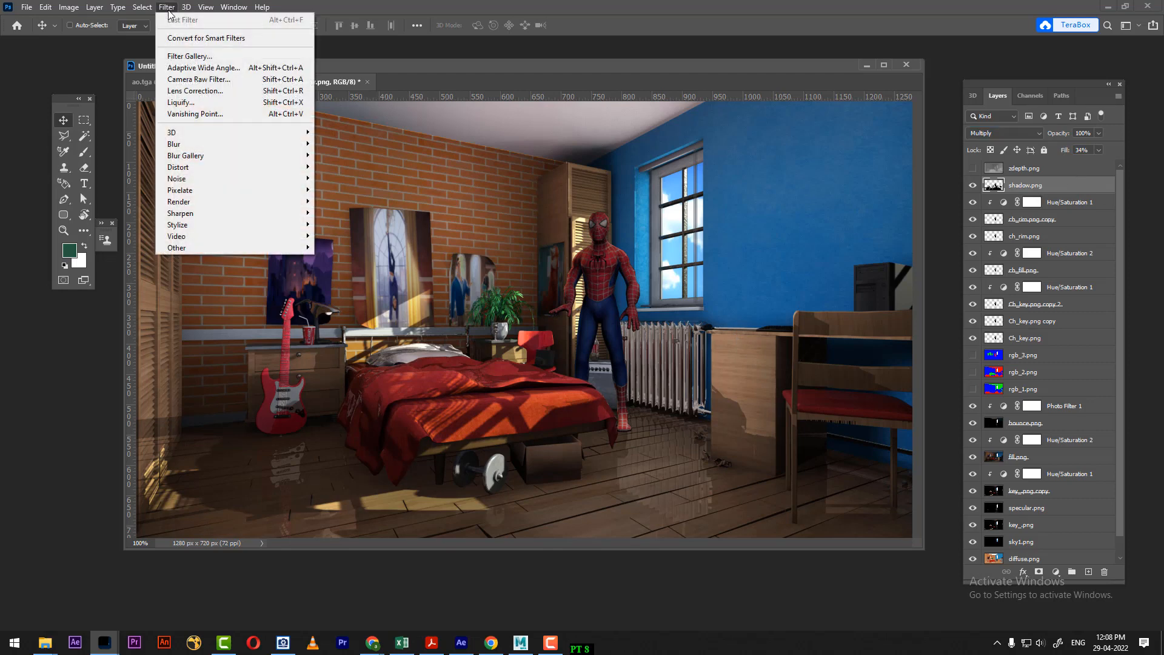
mouse_move(229, 146)
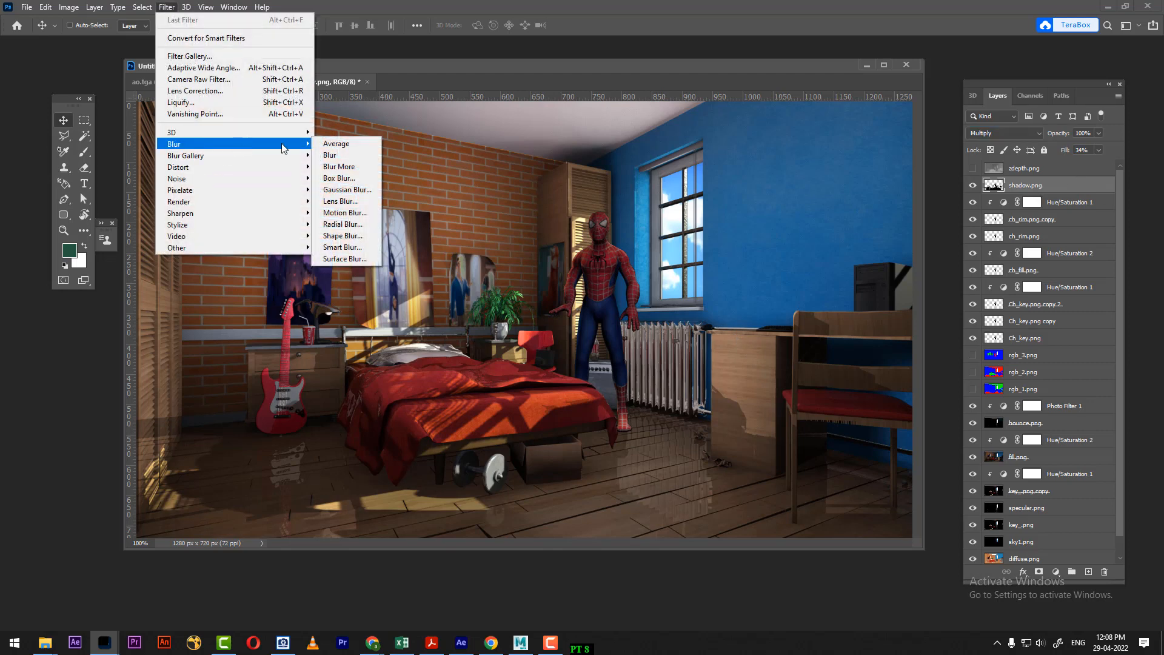
click(351, 189)
drag(902, 285, 889, 288)
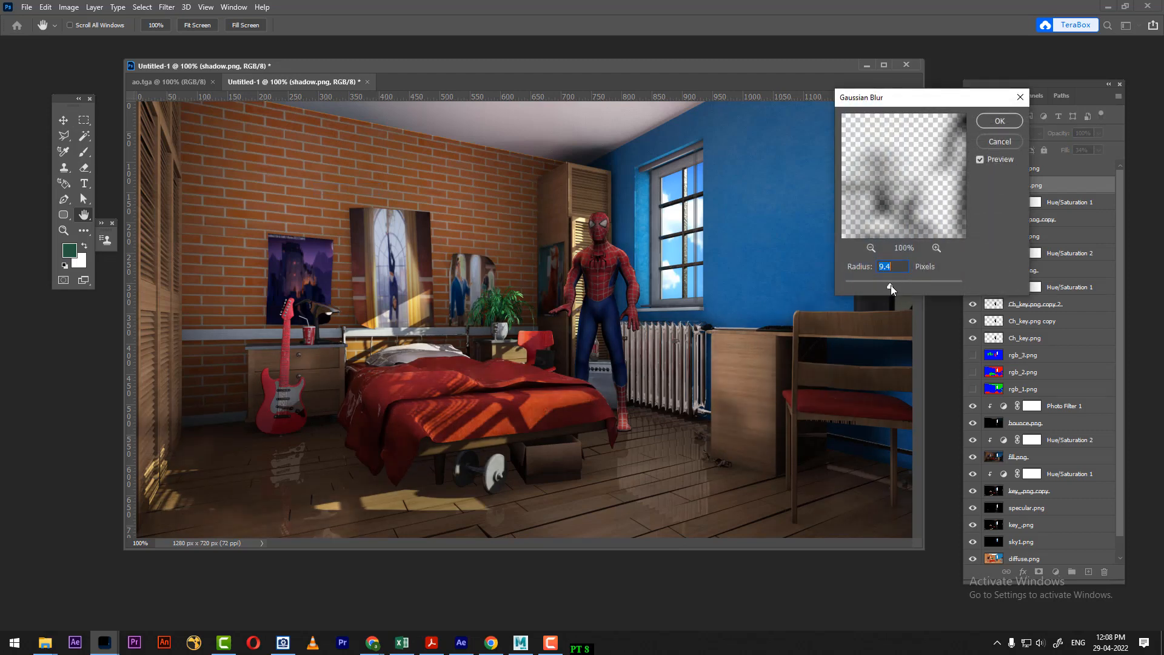
click(1007, 121)
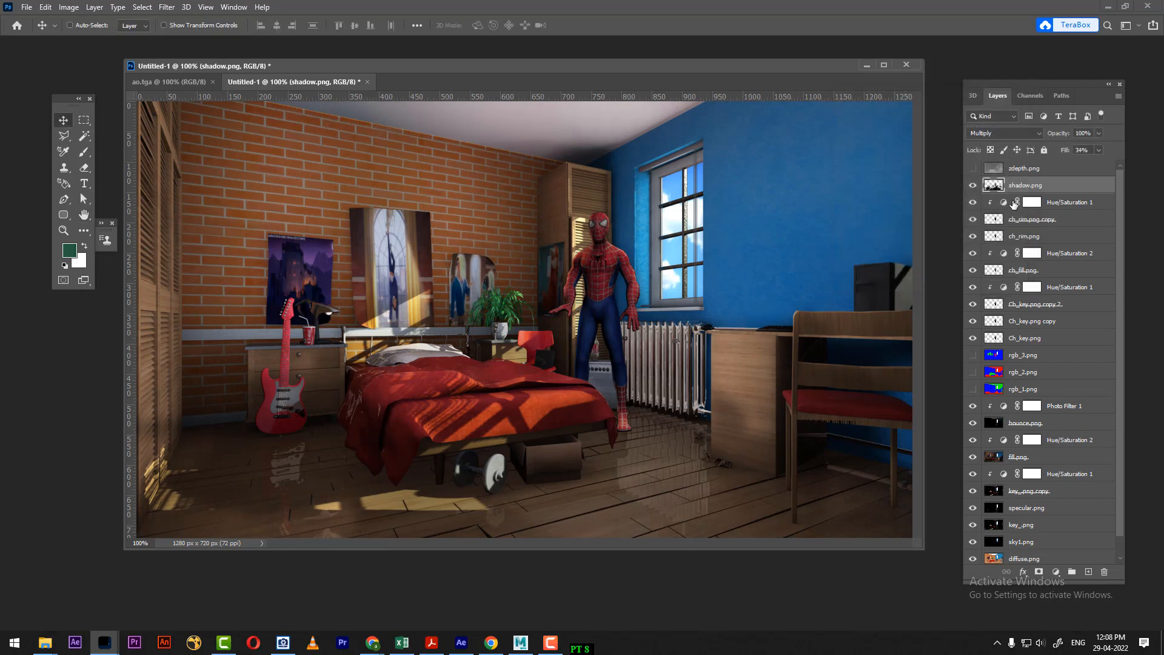
click(972, 185)
click(973, 185)
click(973, 185)
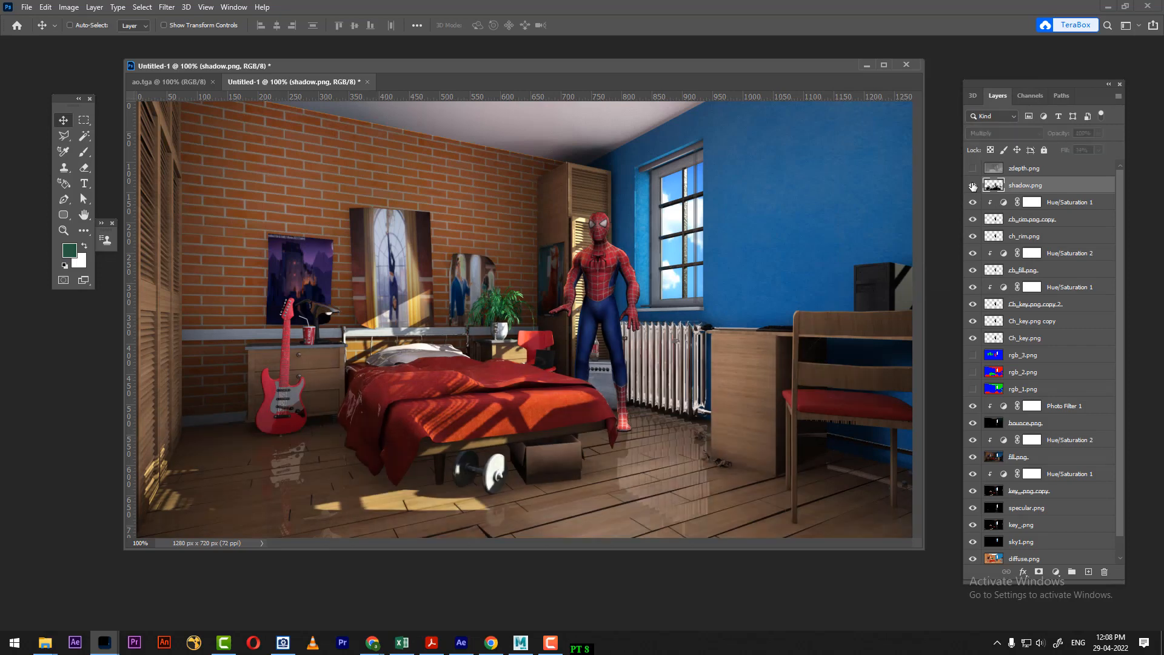
click(973, 185)
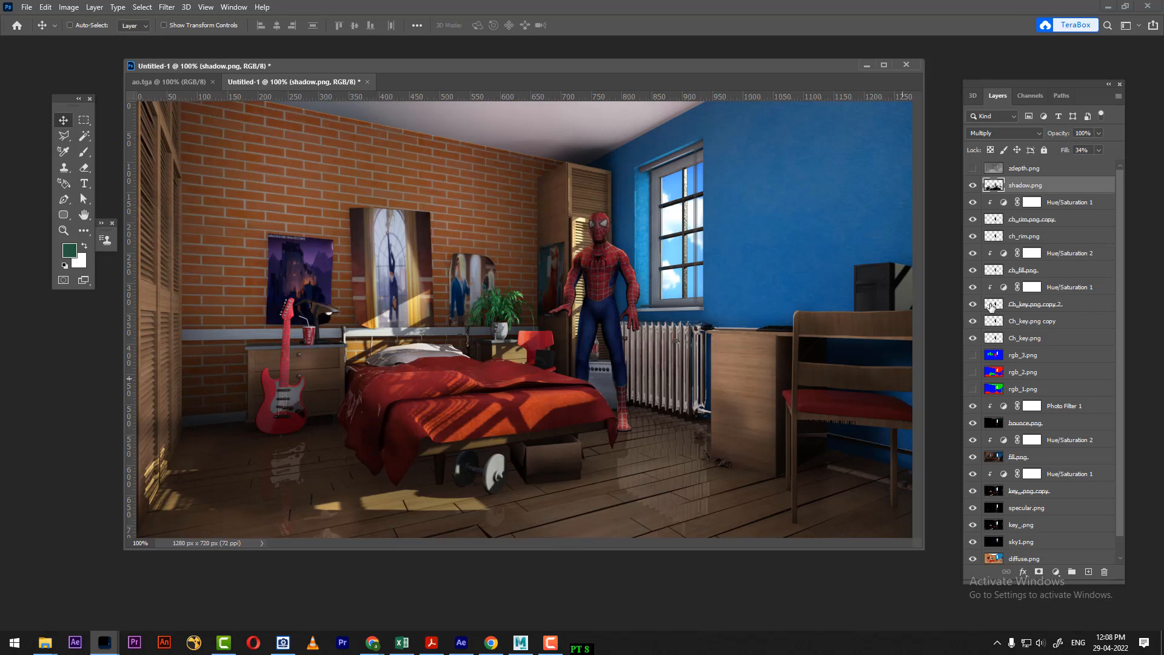
Compare the composite with and without the softened shadow.png layer, leaving the layer visible
click(972, 185)
click(973, 186)
click(971, 185)
click(971, 186)
click(971, 185)
click(971, 185)
Group the character's layers from the topmost Hue/Saturation 1 down to Ch_key.png and check the group by toggling its visibility
click(1066, 209)
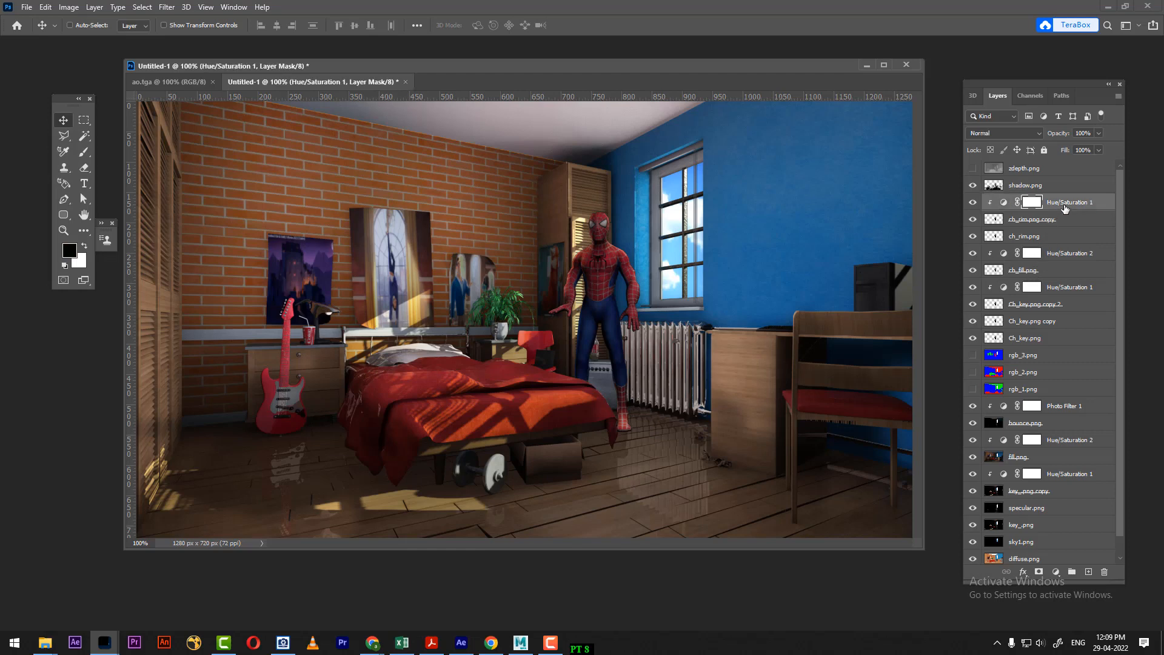
shift+click(1055, 338)
key(ctrl+g)
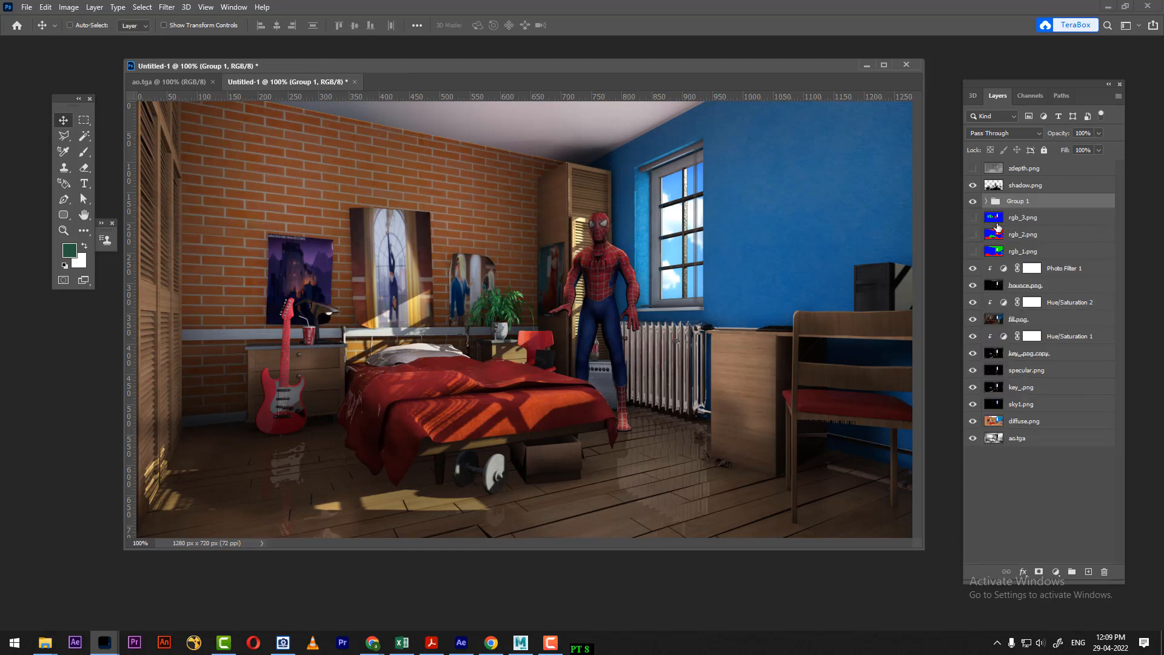
click(973, 202)
click(974, 202)
Group the room's layers from Photo Filter 1 down to ao.tga, name the group INTERIOR, and check it by toggling its visibility
click(1034, 219)
click(1051, 274)
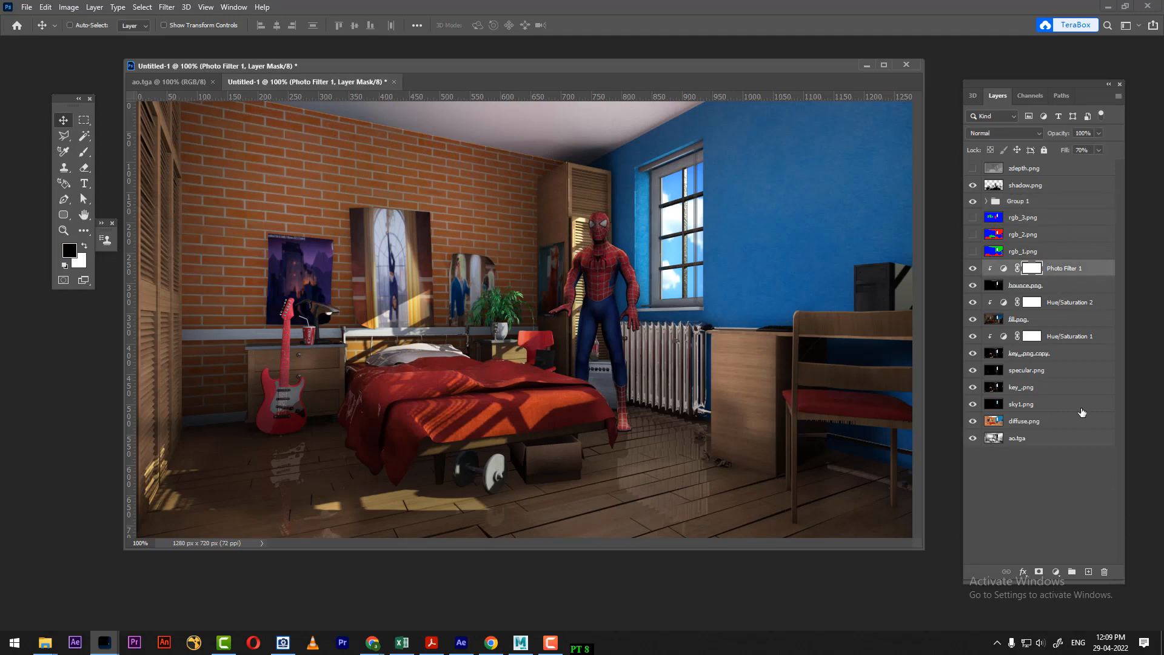
shift+click(1055, 420)
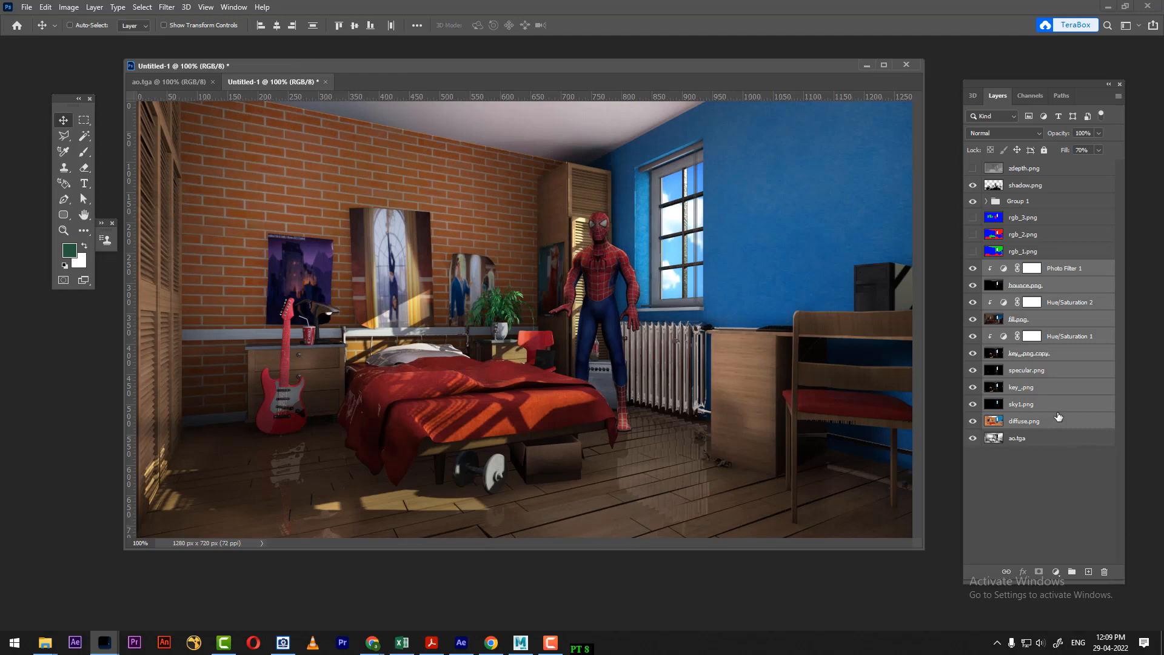
shift+click(1060, 442)
key(ctrl)
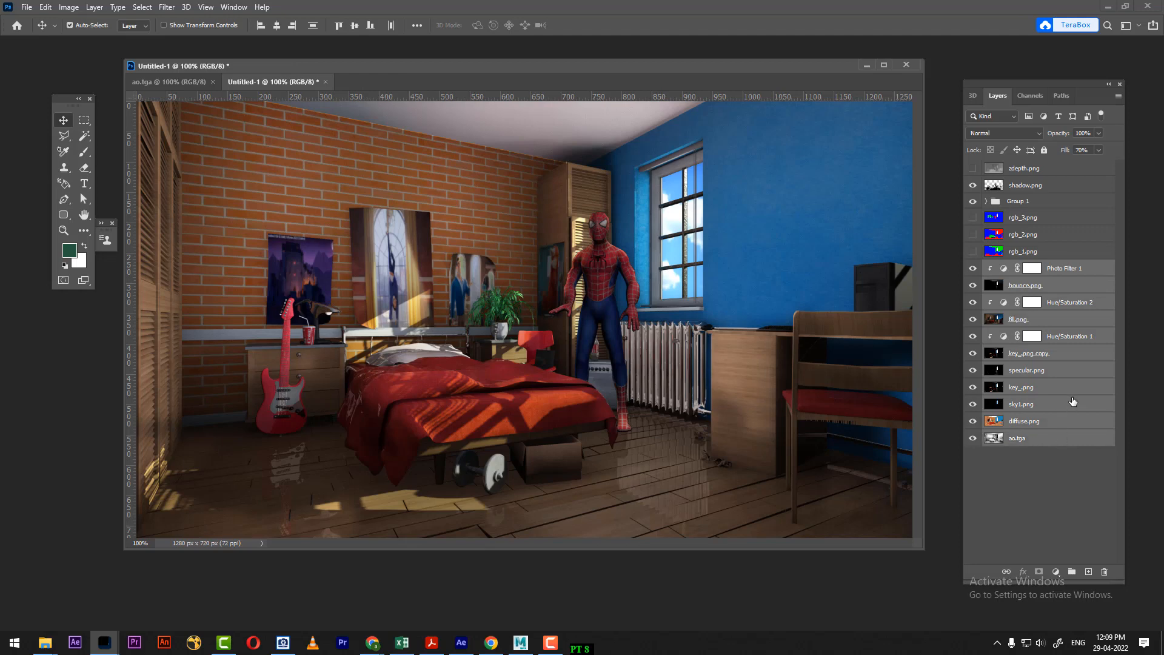
key(ctrl+g)
double_click(1019, 268)
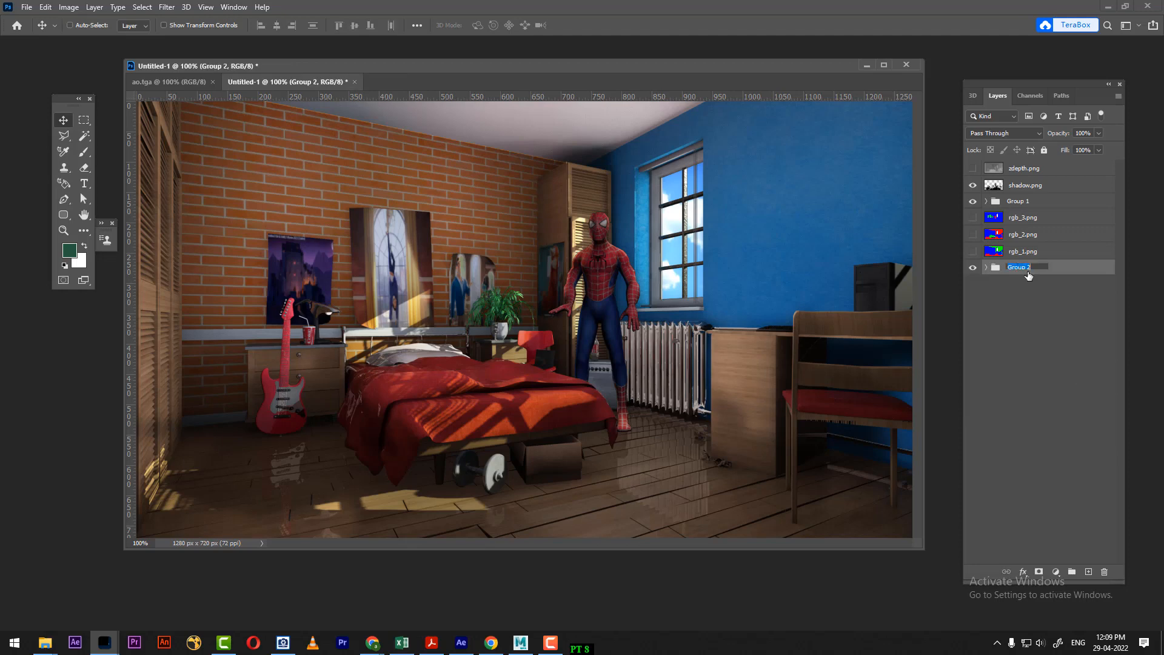
text(INTERIOR)
key(Return)
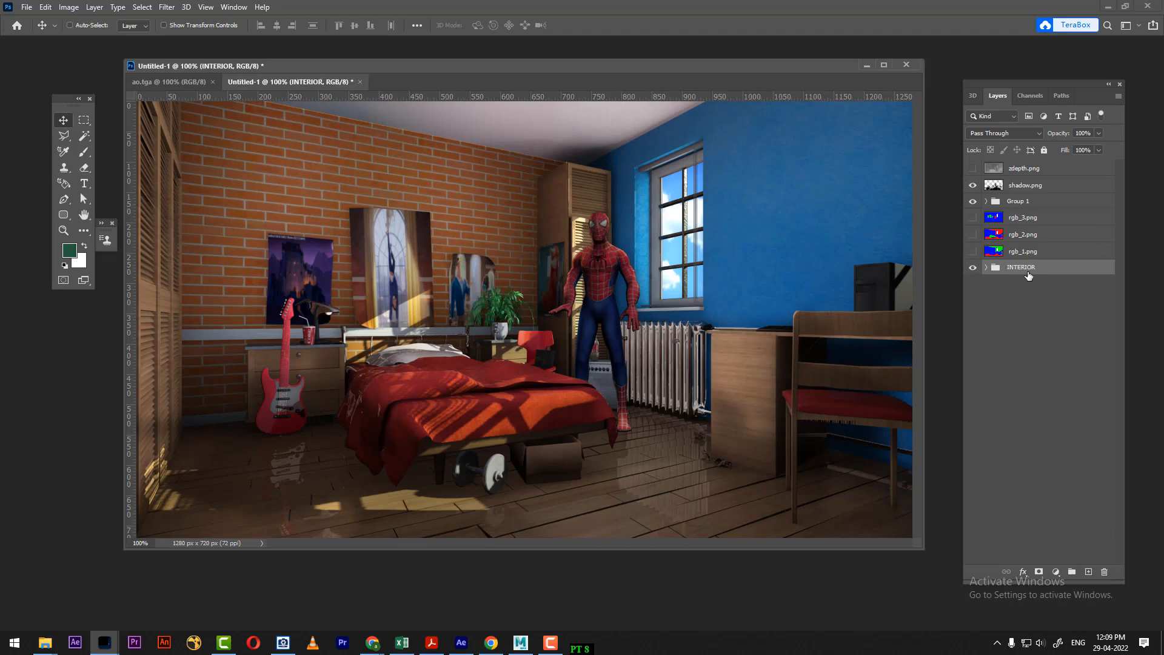
click(973, 267)
click(973, 267)
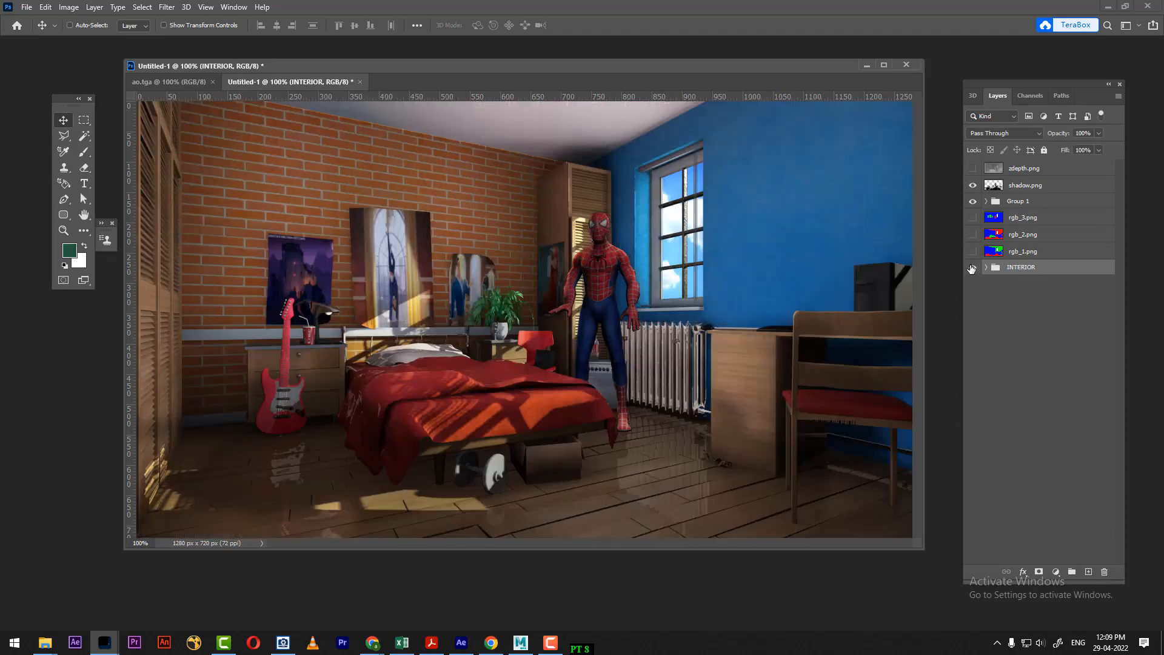
Check the character group's visibility and reorder the stack so the rgb passes lie above shadow.png and Group 1 lies directly above INTERIOR
click(974, 201)
click(974, 202)
drag(1041, 205, 1041, 244)
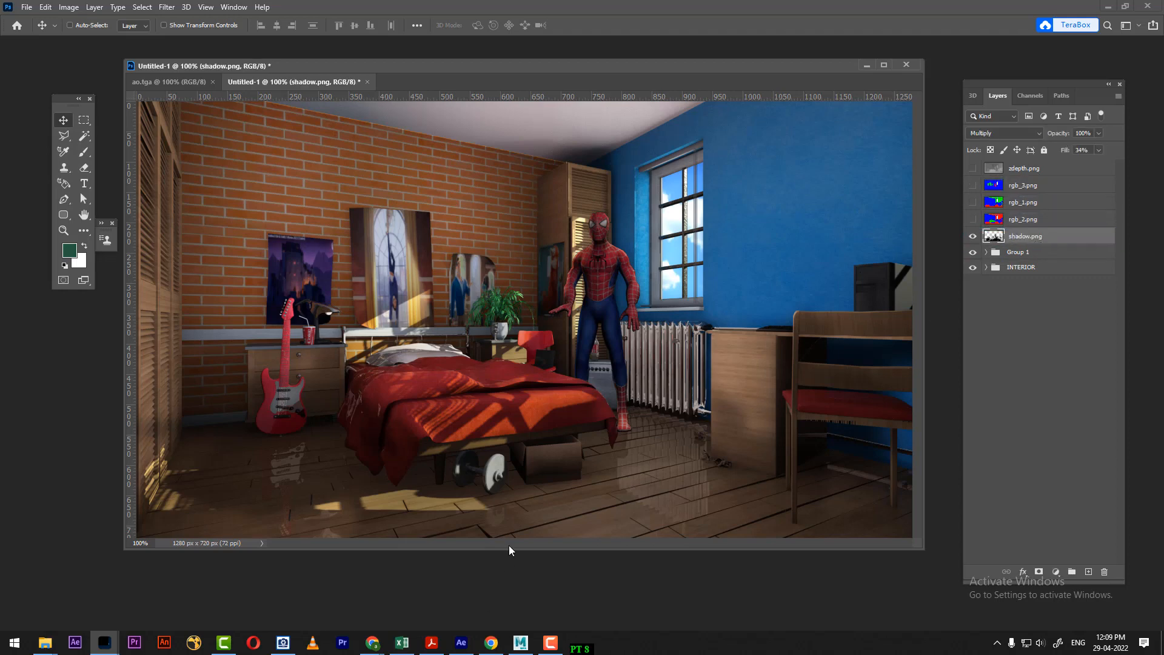
Switch to Maya's Render View and save the FOG_PASS render as a Targa image named FOG in the images folder
click(522, 642)
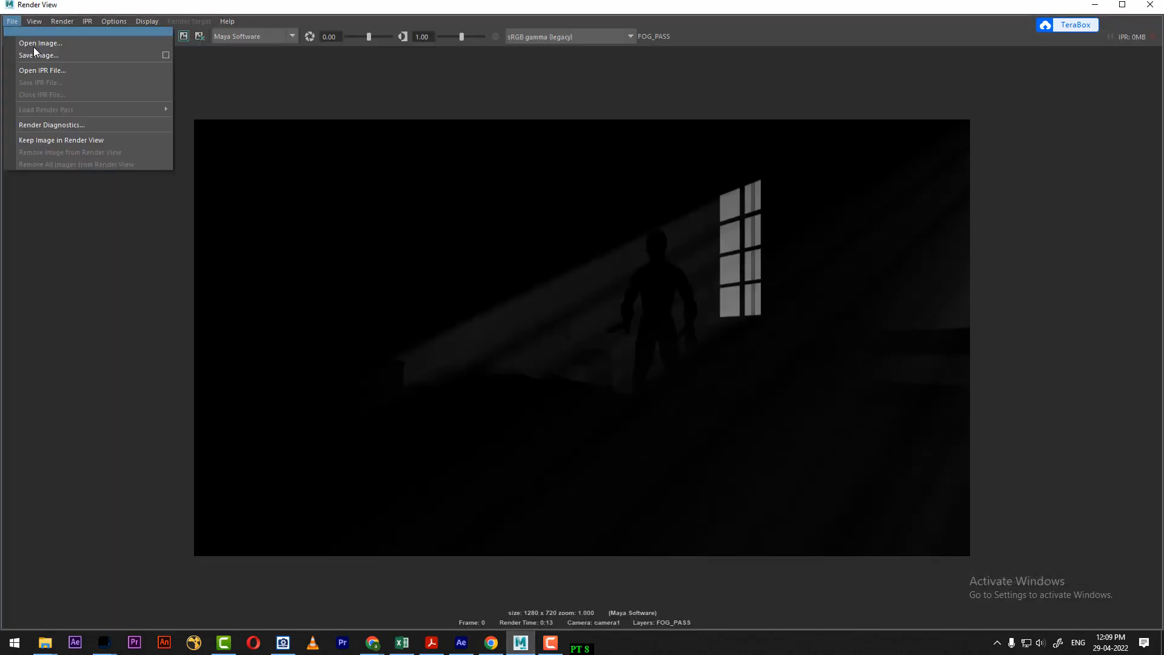
click(71, 55)
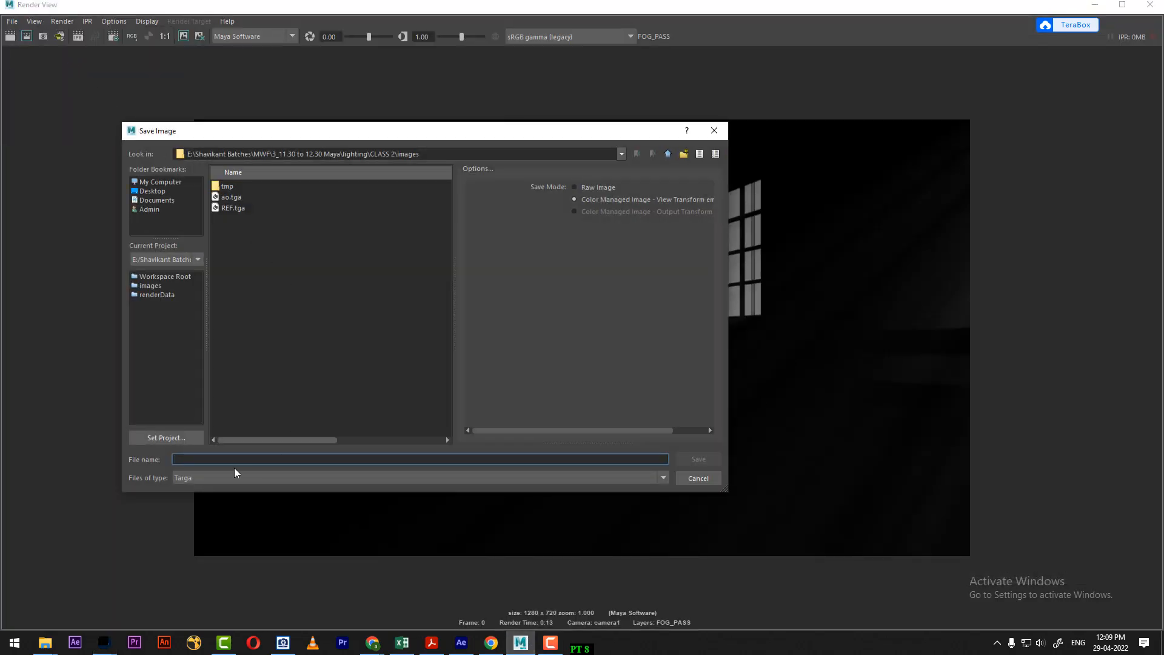
text(FOG)
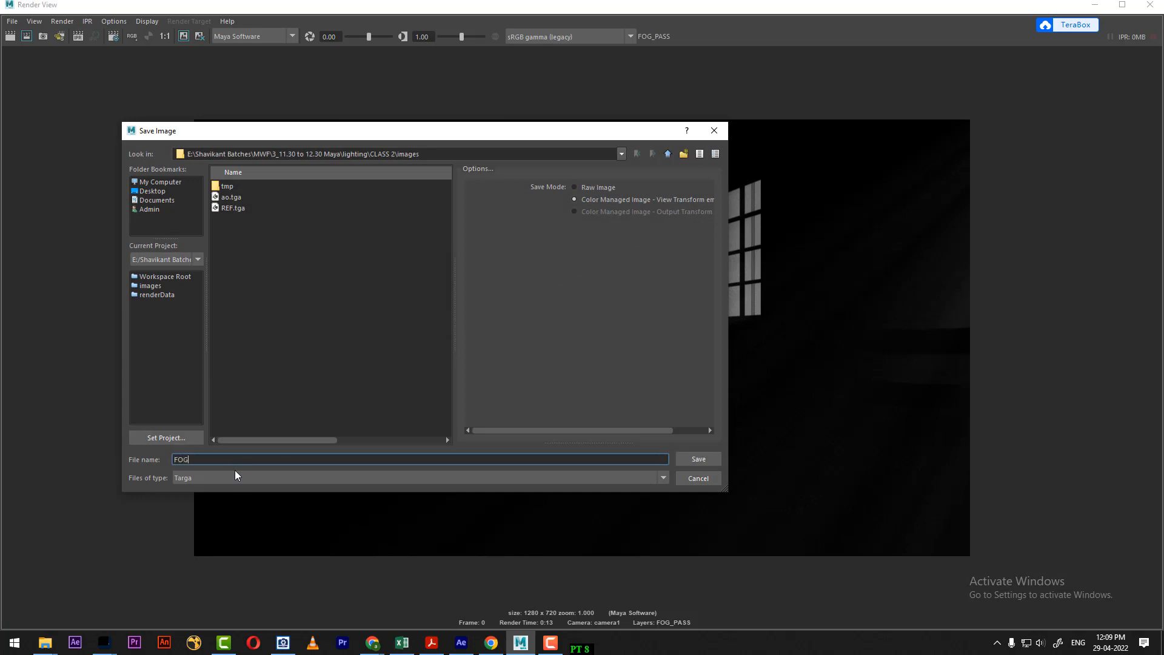
click(703, 462)
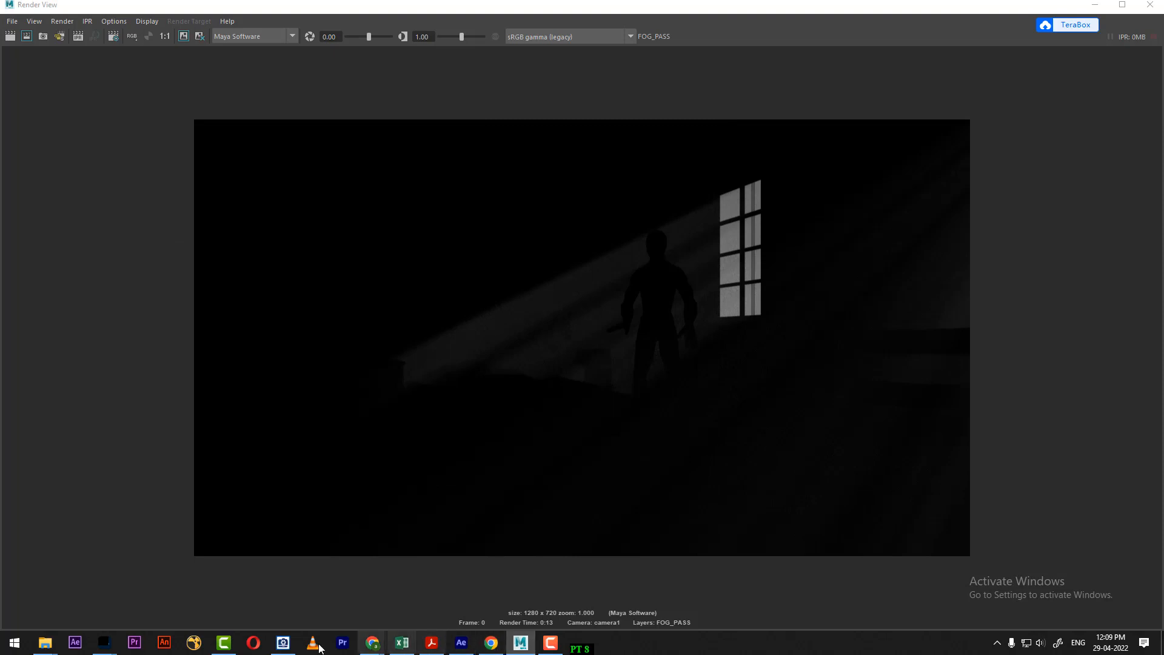
Switch to the images folder in File Explorer and open the FOG Targa file with Adobe Photoshop 2020
mouse_move(48, 642)
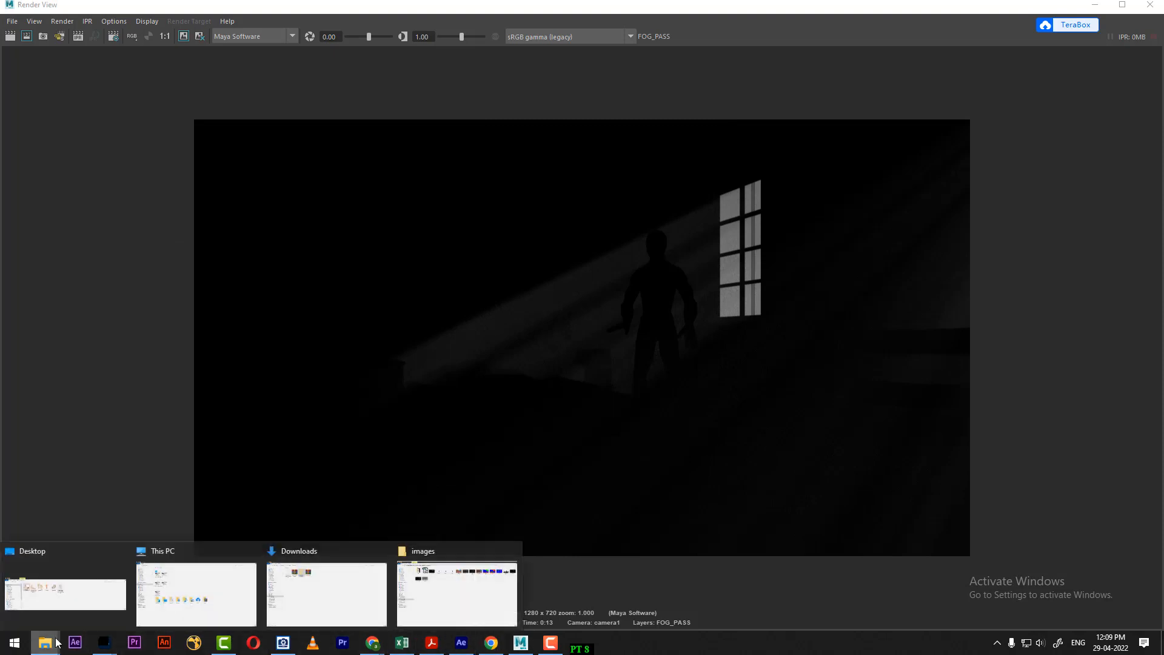
click(441, 567)
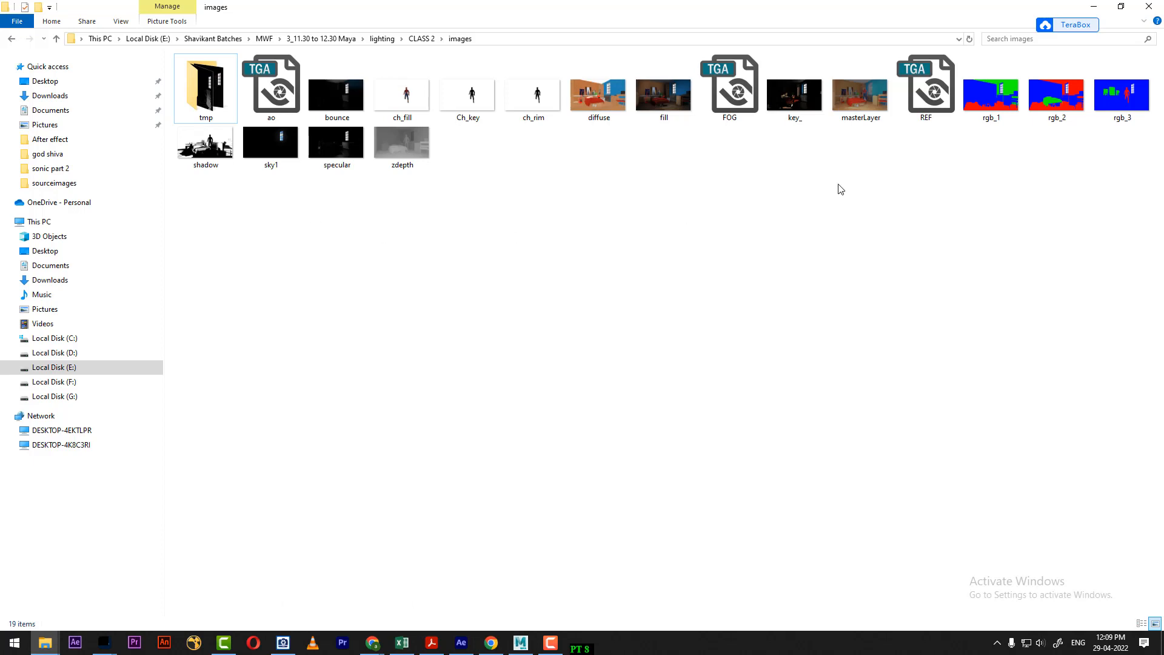
right_click(726, 80)
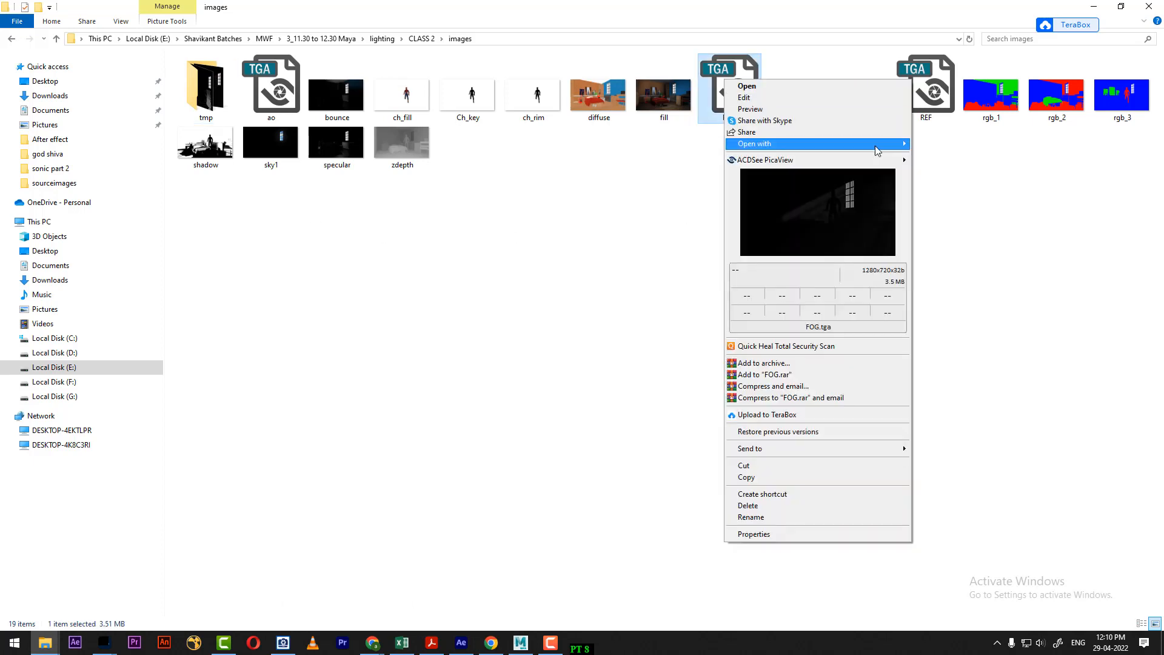
mouse_move(883, 145)
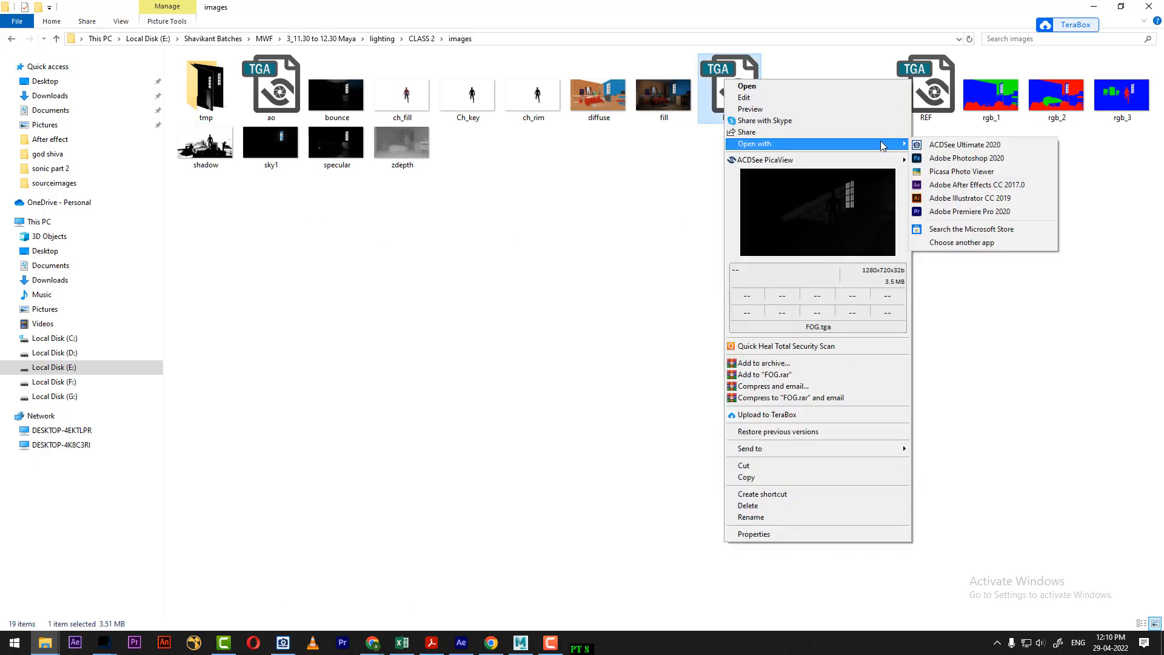
click(970, 158)
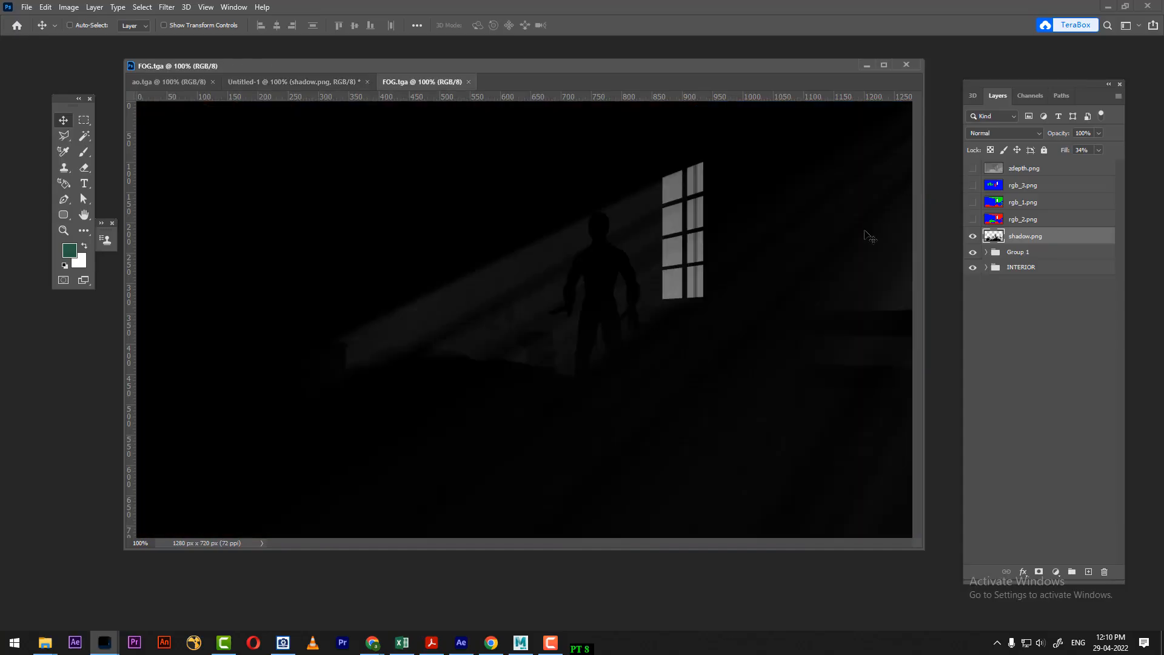
Copy the FOG.tga image into the bedroom composite above shadow.png and set its blending mode to Screen
drag(402, 86, 498, 215)
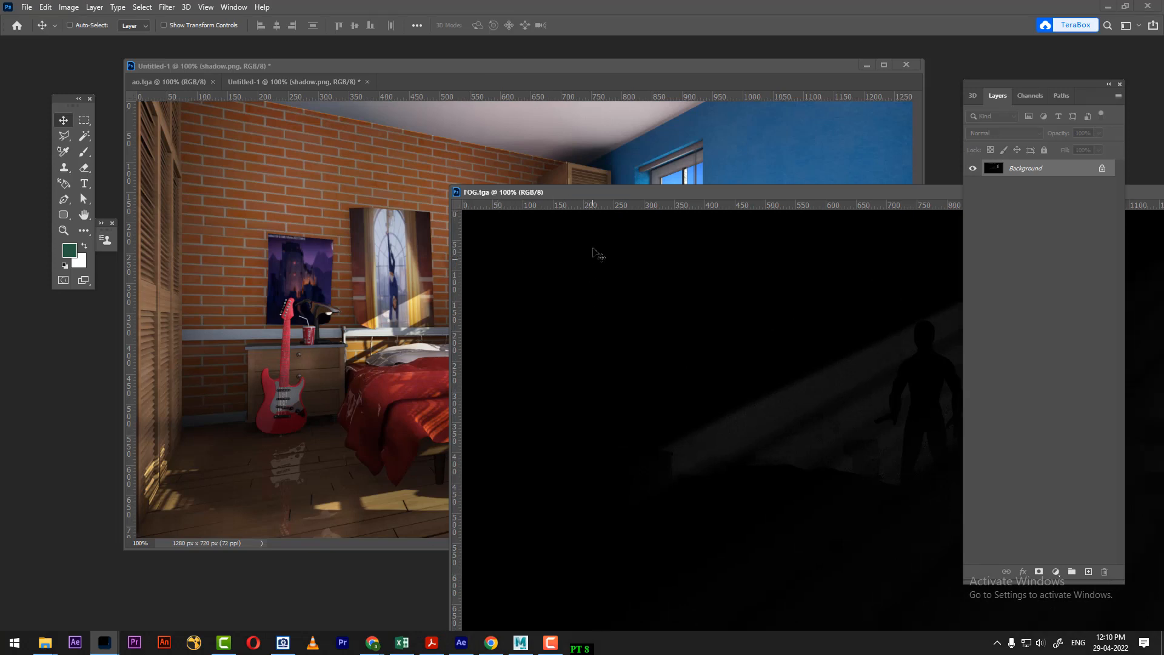
drag(783, 396, 355, 308)
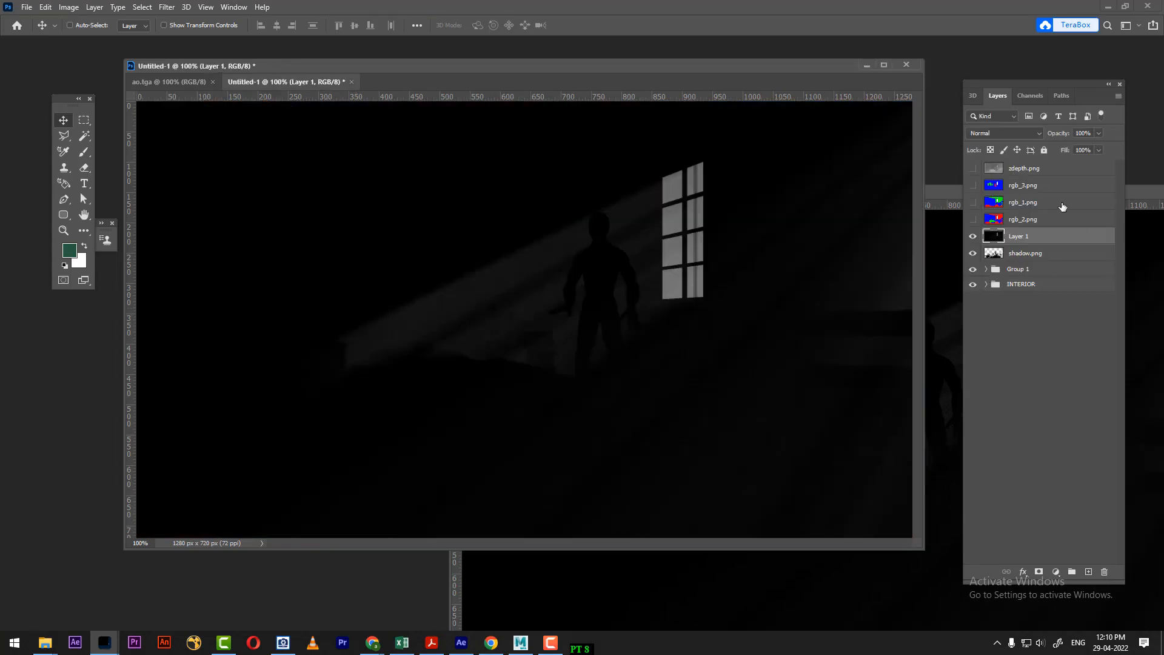
click(1005, 137)
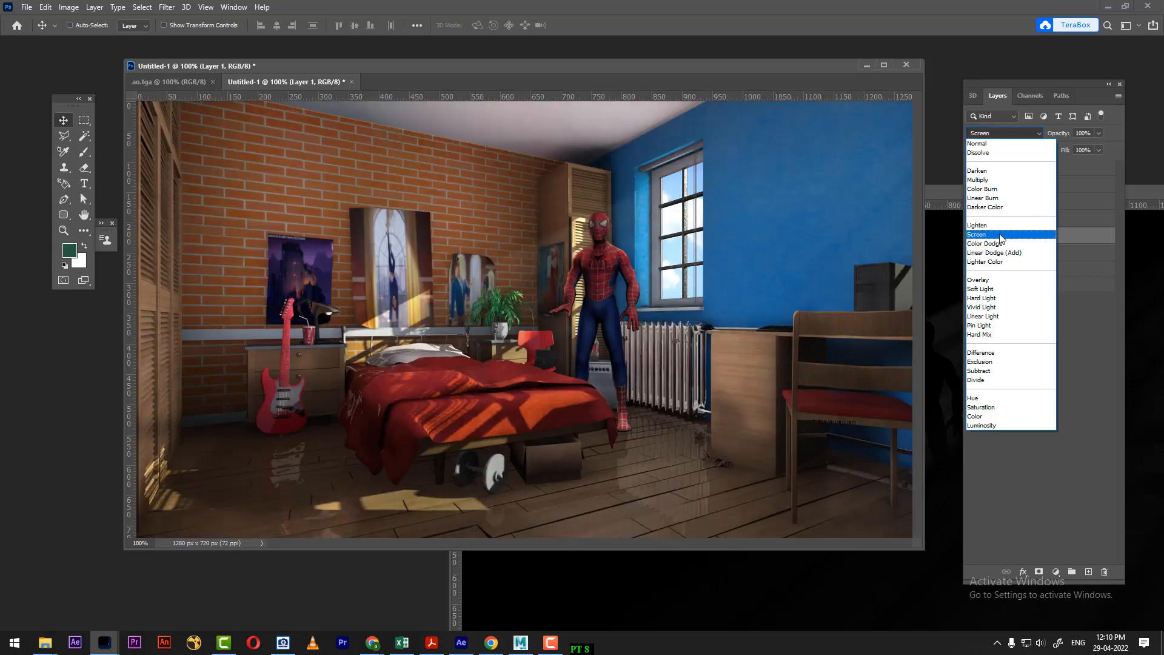
click(1000, 237)
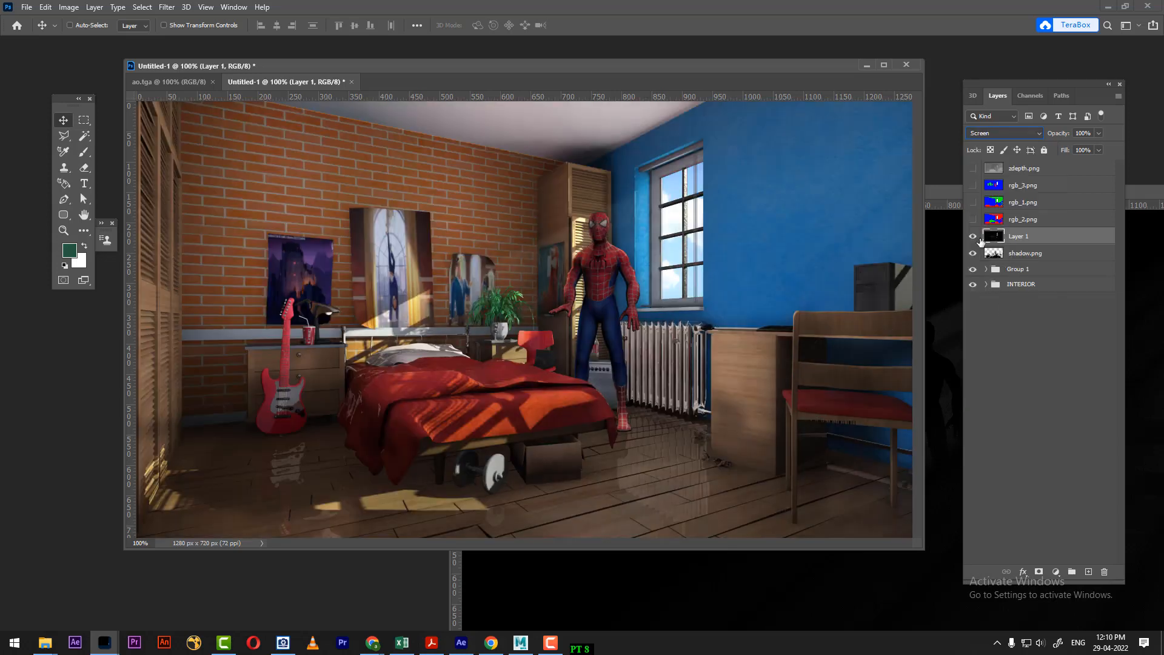
Compare the scene with and without the fog layer and inspect the fog around the character and window up close
click(974, 238)
click(973, 238)
click(973, 236)
click(973, 236)
key(ctrl+equal)
drag(752, 208, 745, 285)
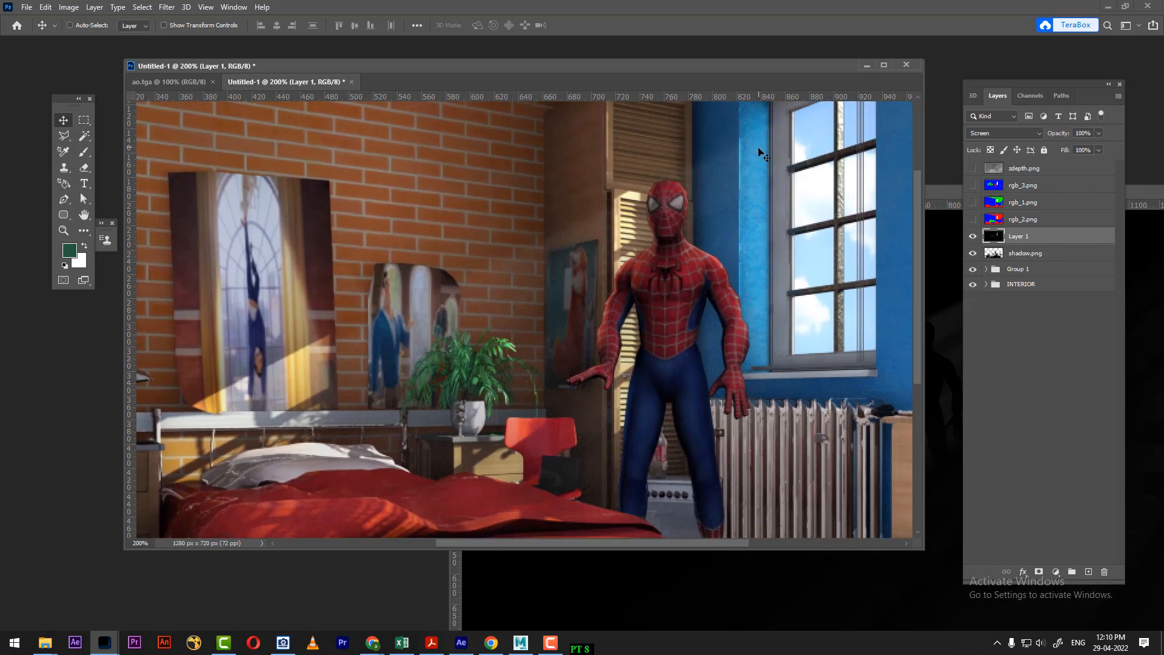
key(ctrl+minus)
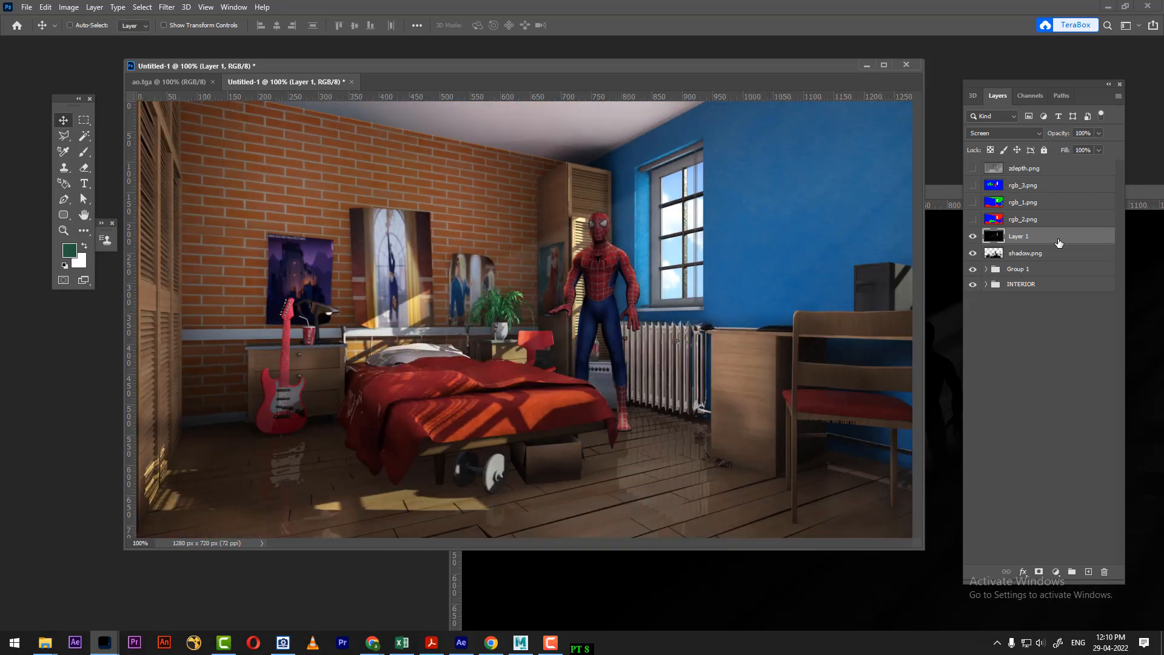
Duplicate the fog layer twice, group the three fog layers as FOG, and compare the scene with and without the group
key(ctrl+j)
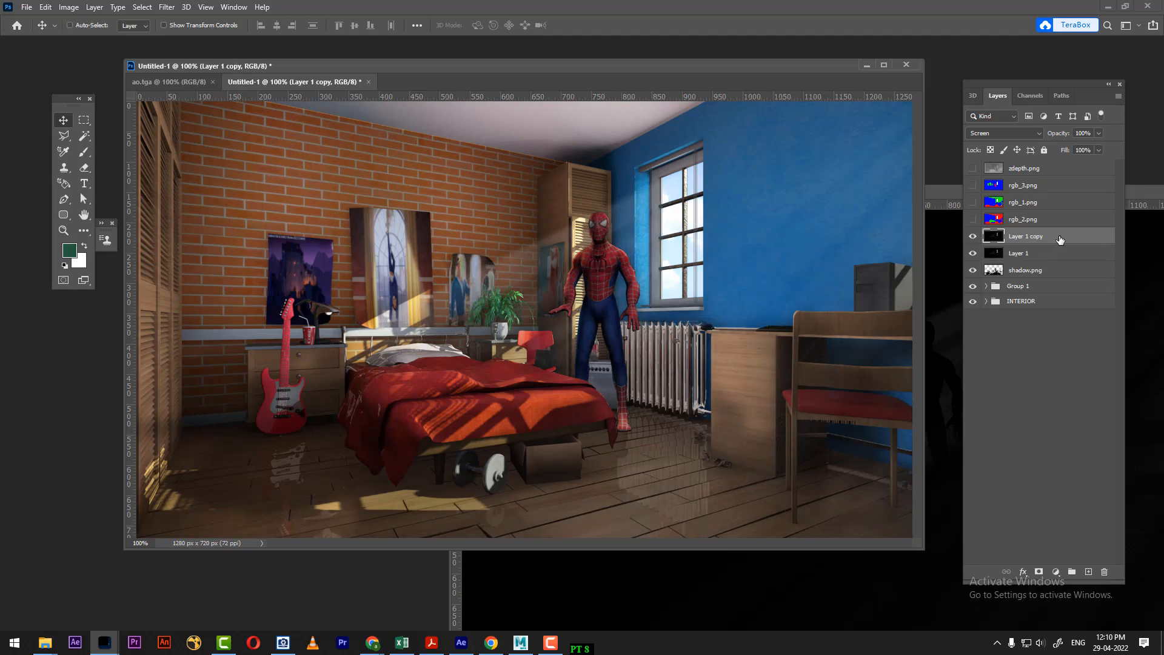
key(ctrl+j)
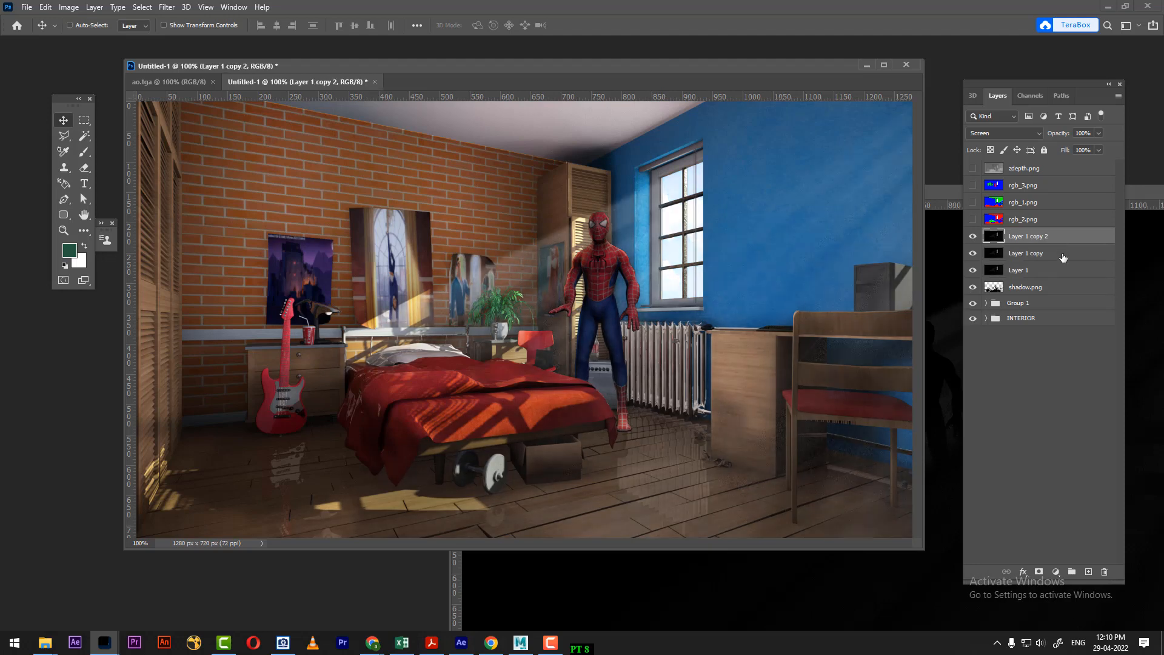
shift+click(1059, 275)
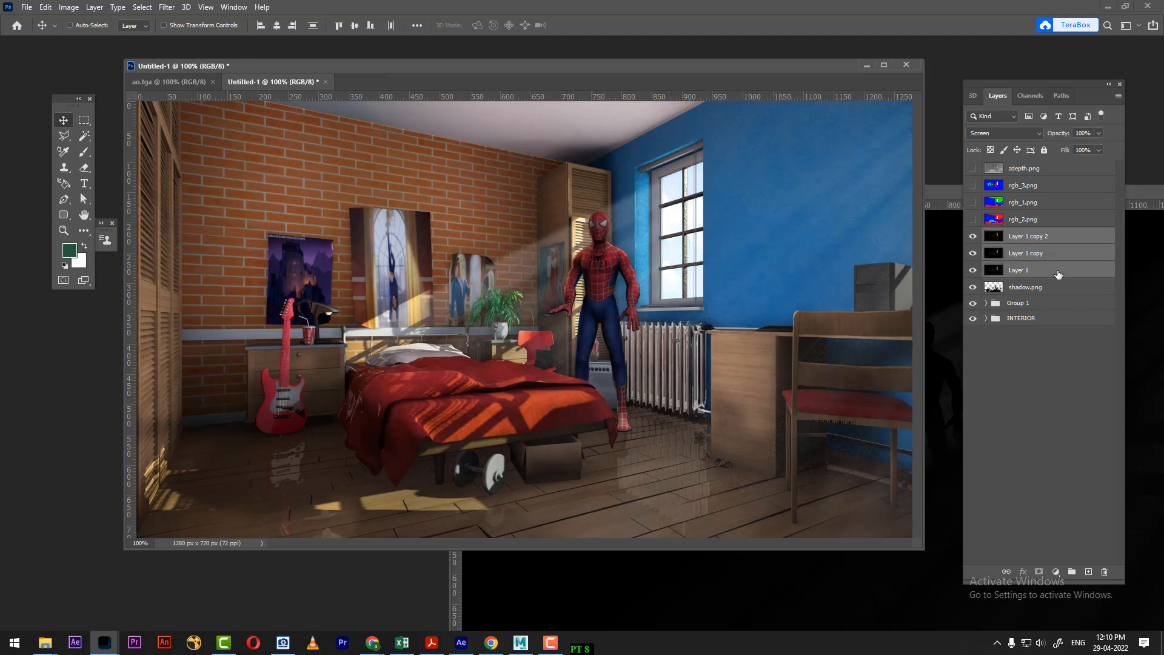
key(ctrl+g)
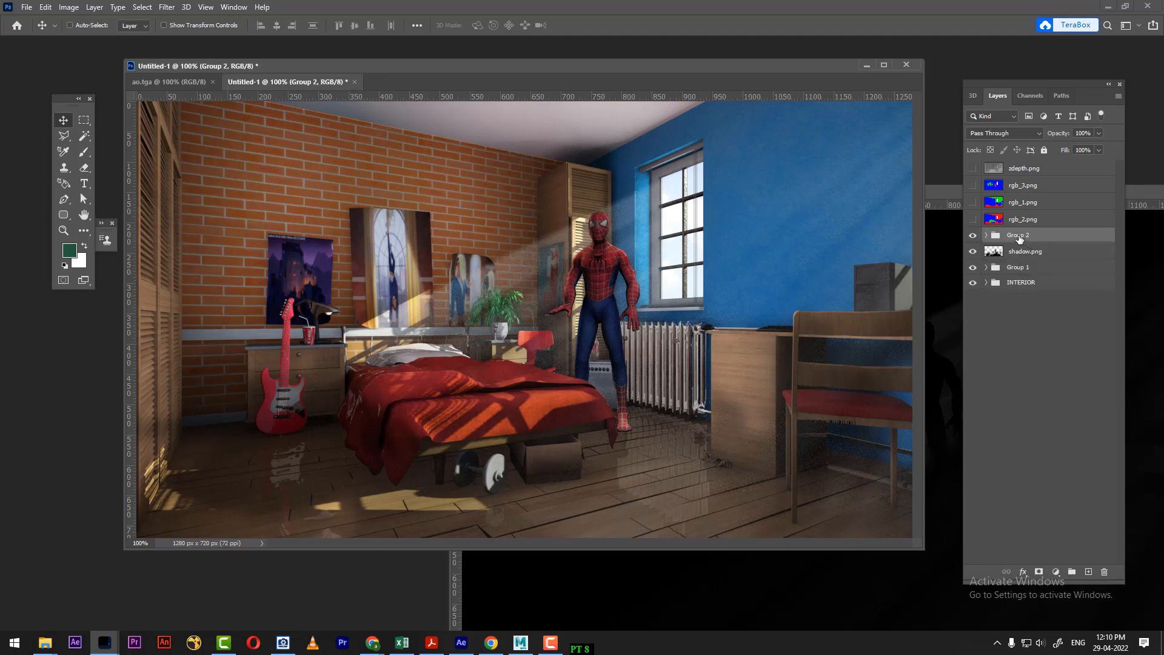
double_click(1018, 235)
text(FOG)
key(Return)
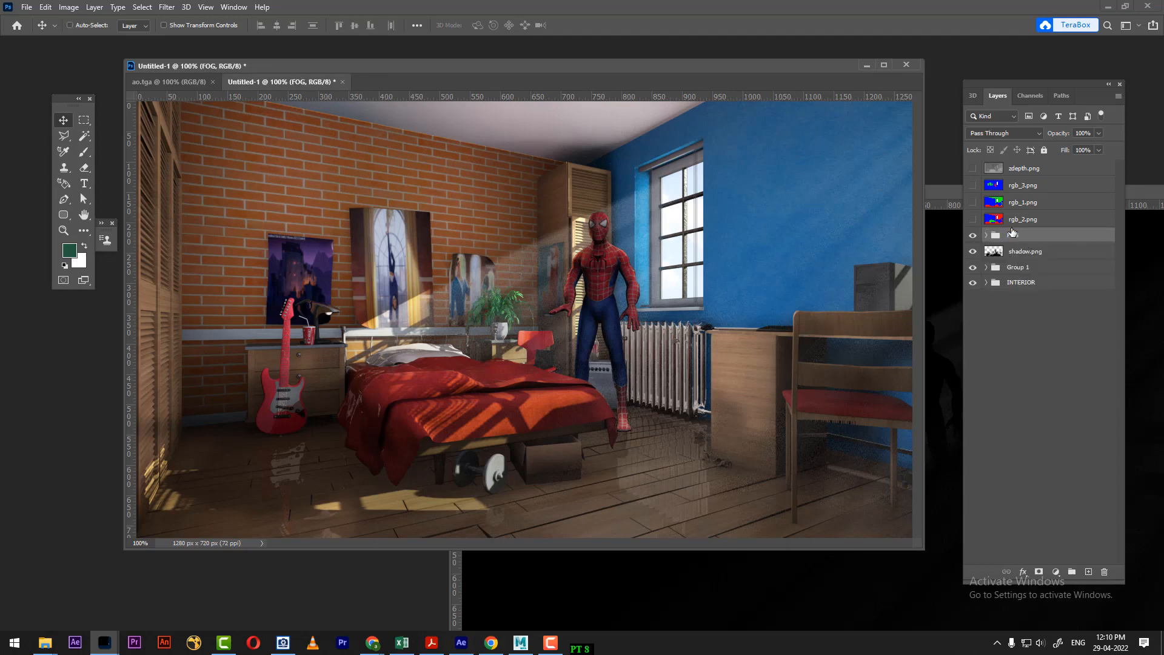
click(974, 235)
click(973, 235)
Try to tint the fog by copying the key light's Hue/Saturation 1 adjustment above the FOG group and clipping it to that group
click(987, 267)
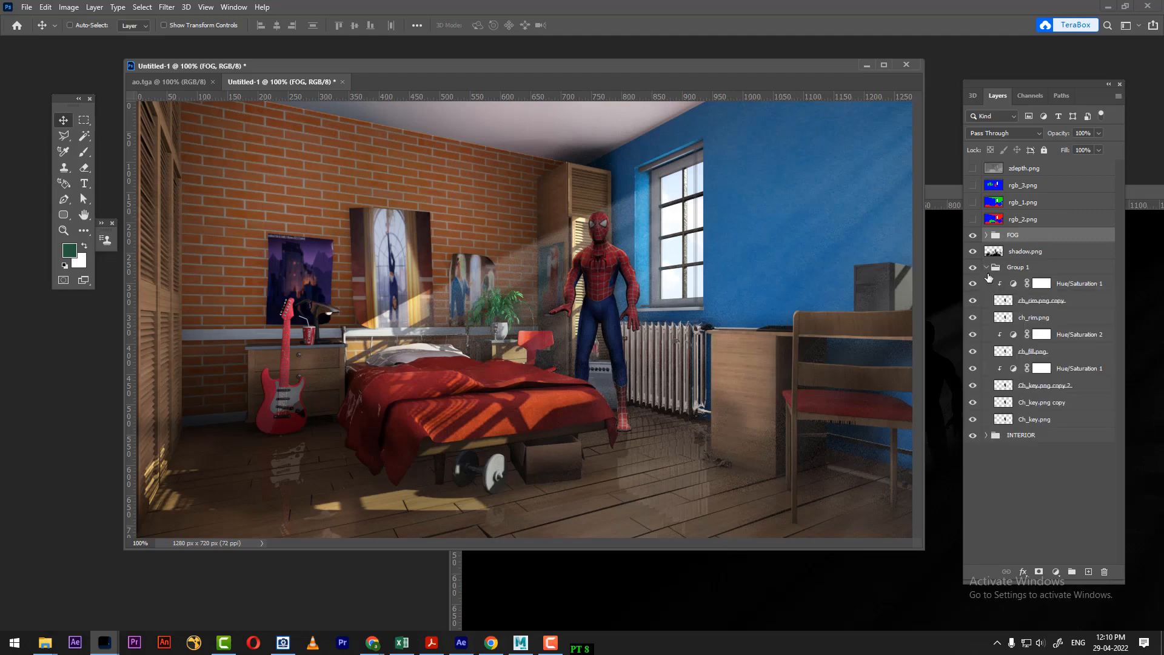
click(1082, 371)
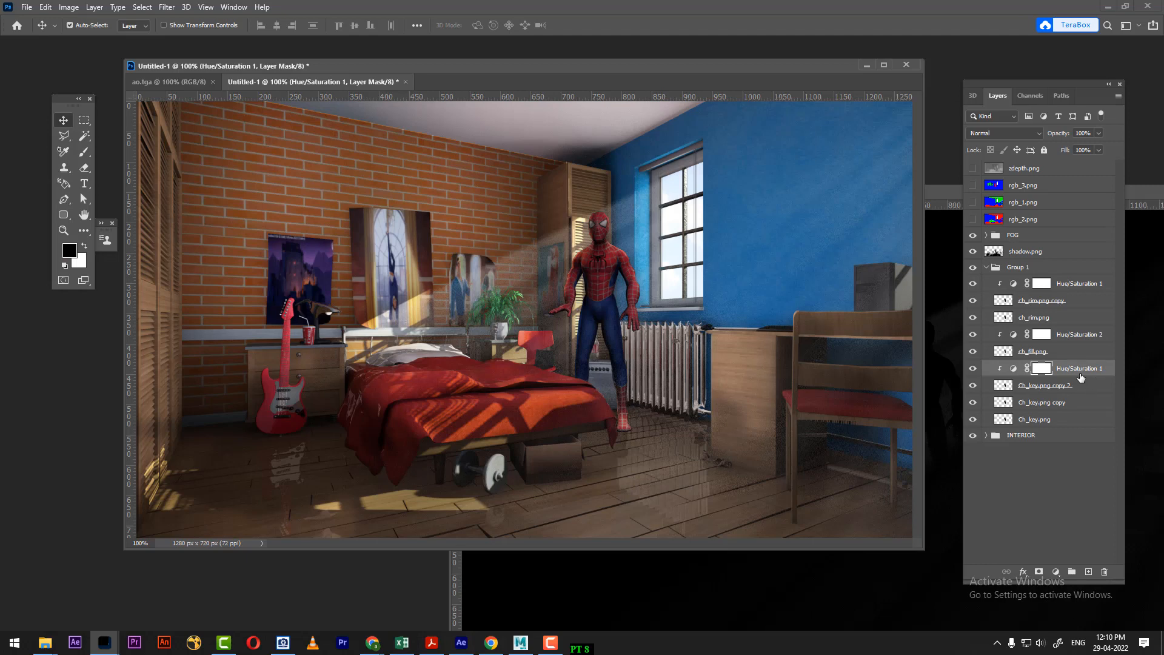
drag(1082, 377, 1078, 228)
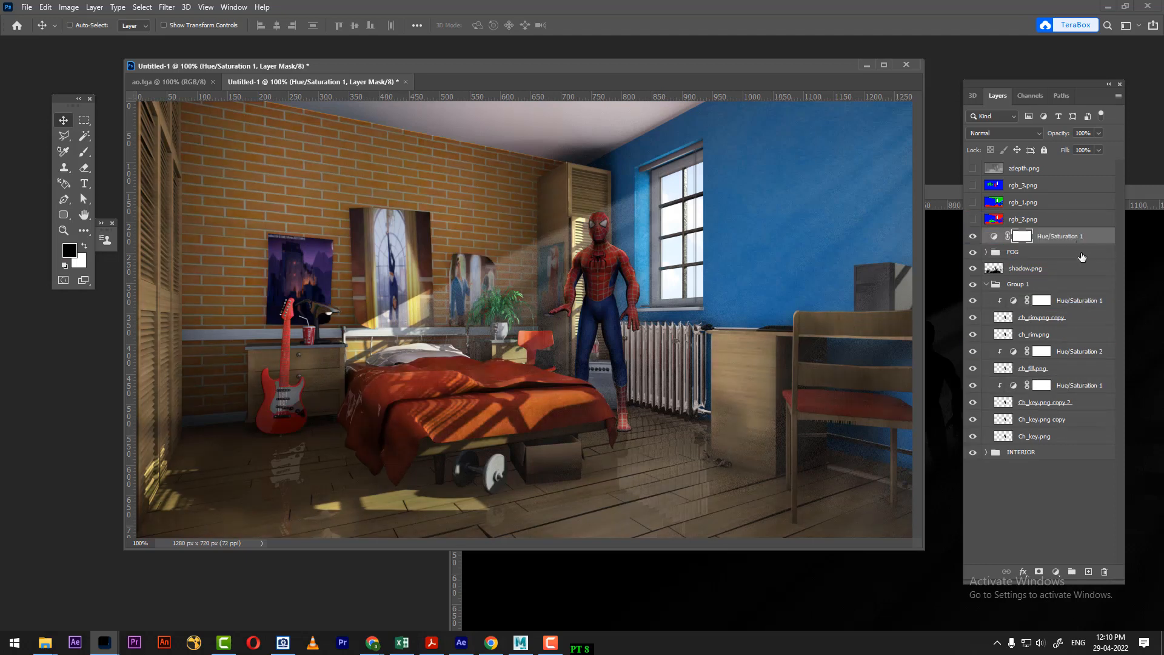
double_click(998, 236)
click(861, 579)
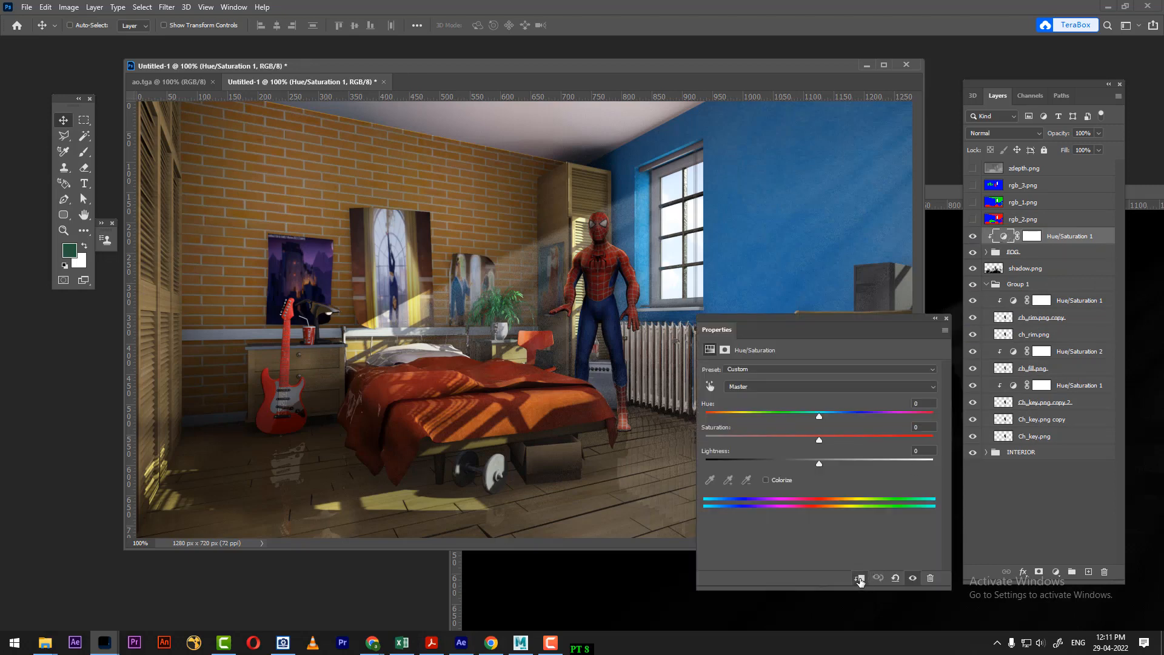
click(948, 320)
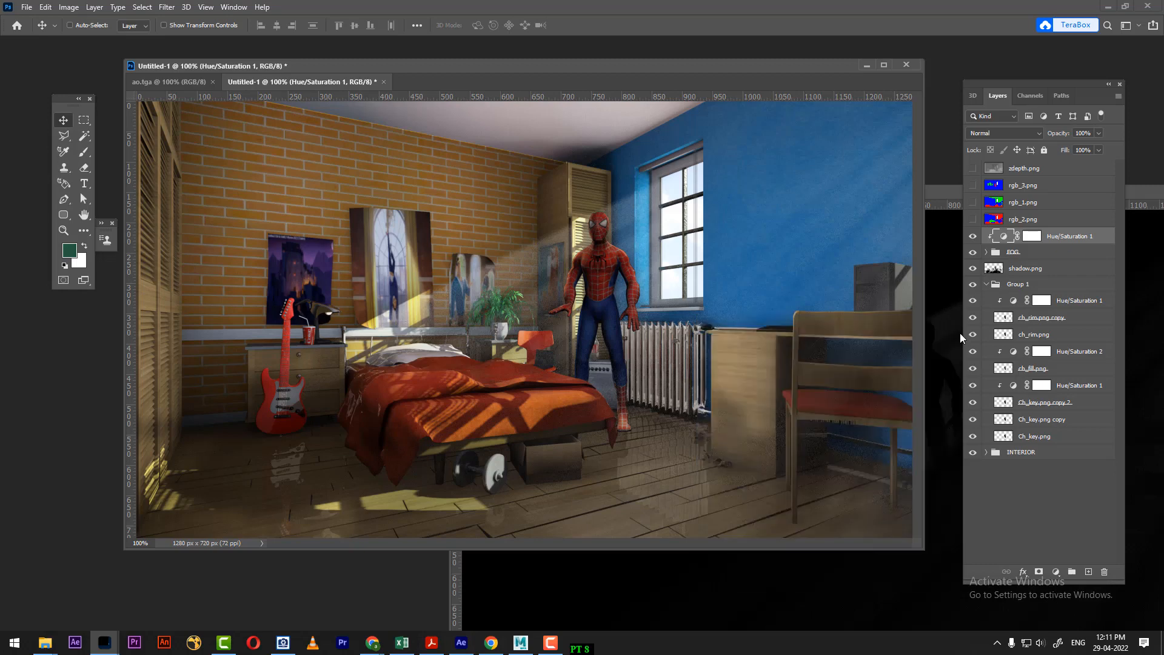
Compare the scene with and without the Hue/Saturation 1 adjustment clipped to the FOG group and remove that adjustment
click(974, 236)
click(973, 236)
drag(1062, 237, 1061, 245)
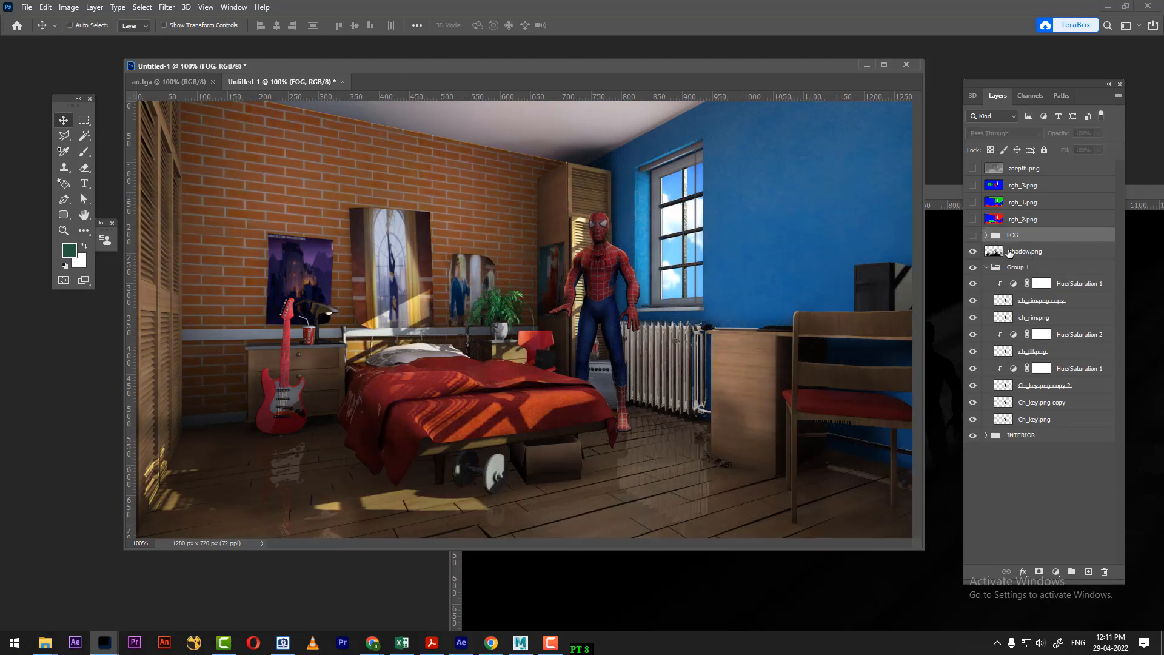
Show the FOG group and clip the Hue/Saturation 1 adjustment inside it to the Layer 1 copy 2 fog layer
click(972, 235)
click(987, 236)
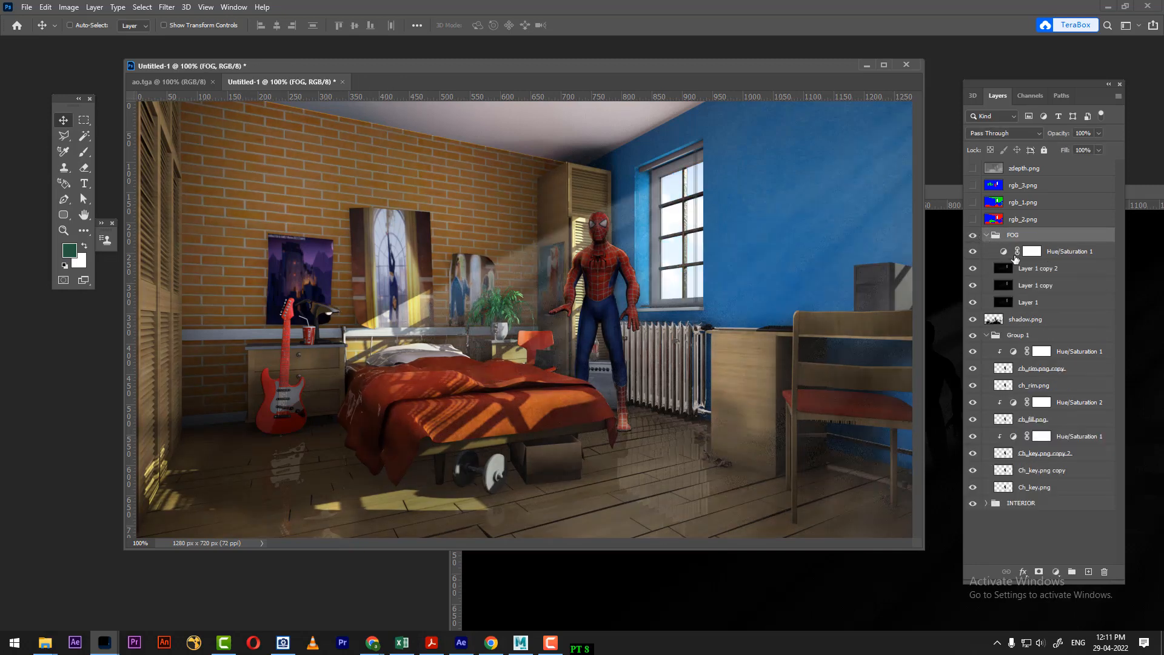
double_click(1004, 252)
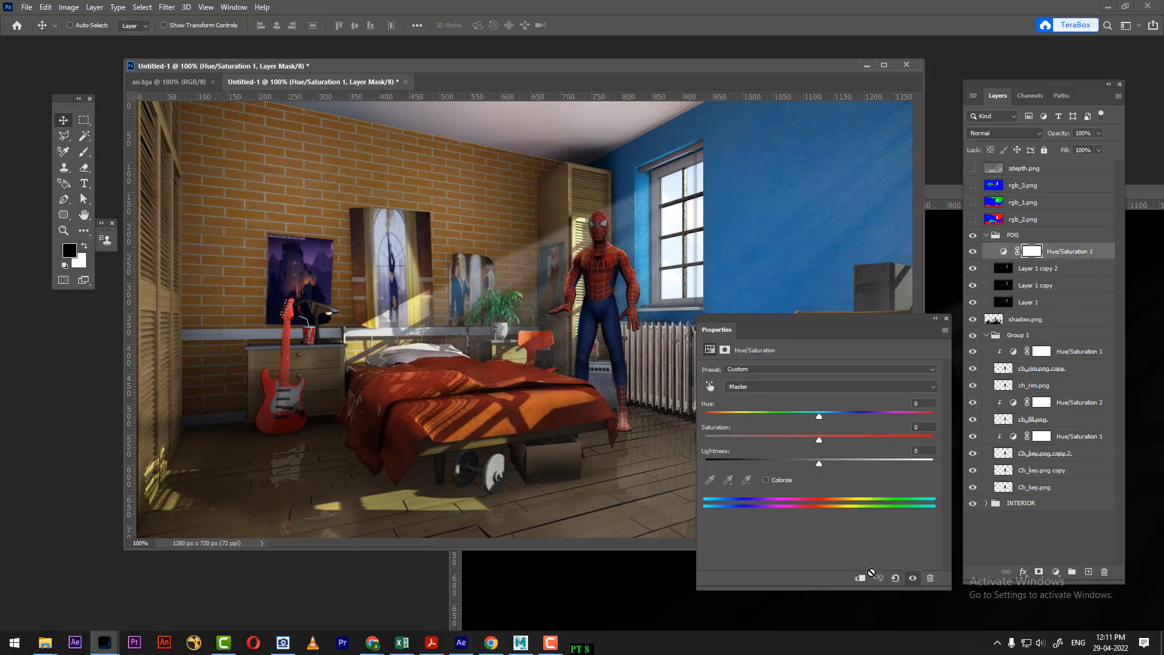
click(860, 578)
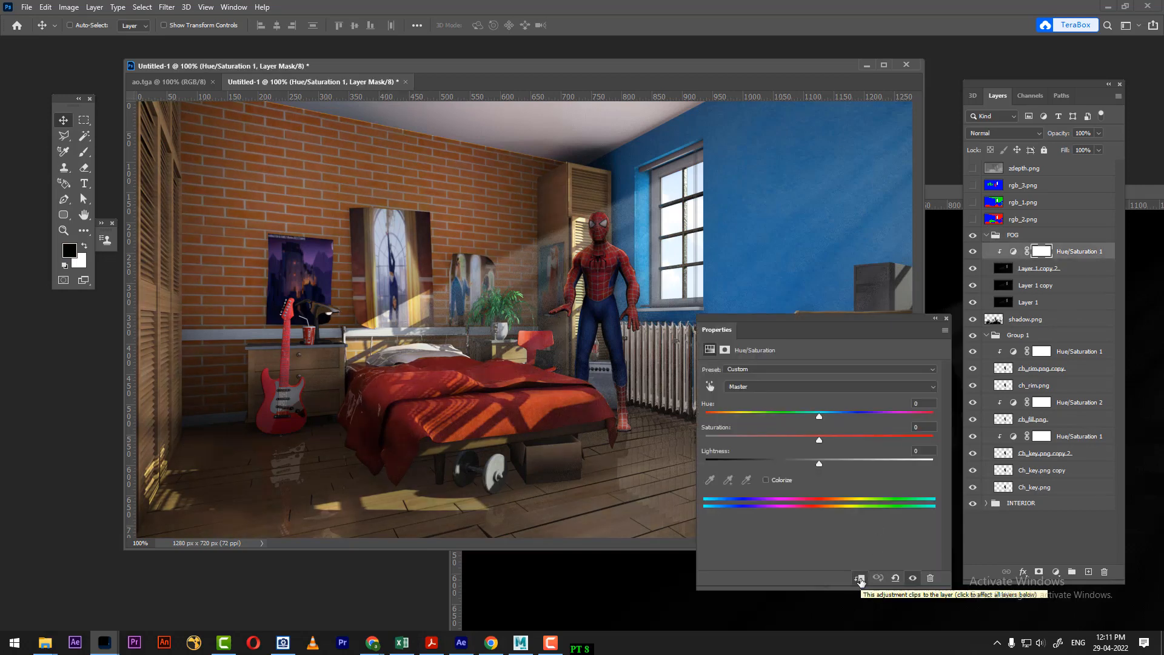
click(946, 318)
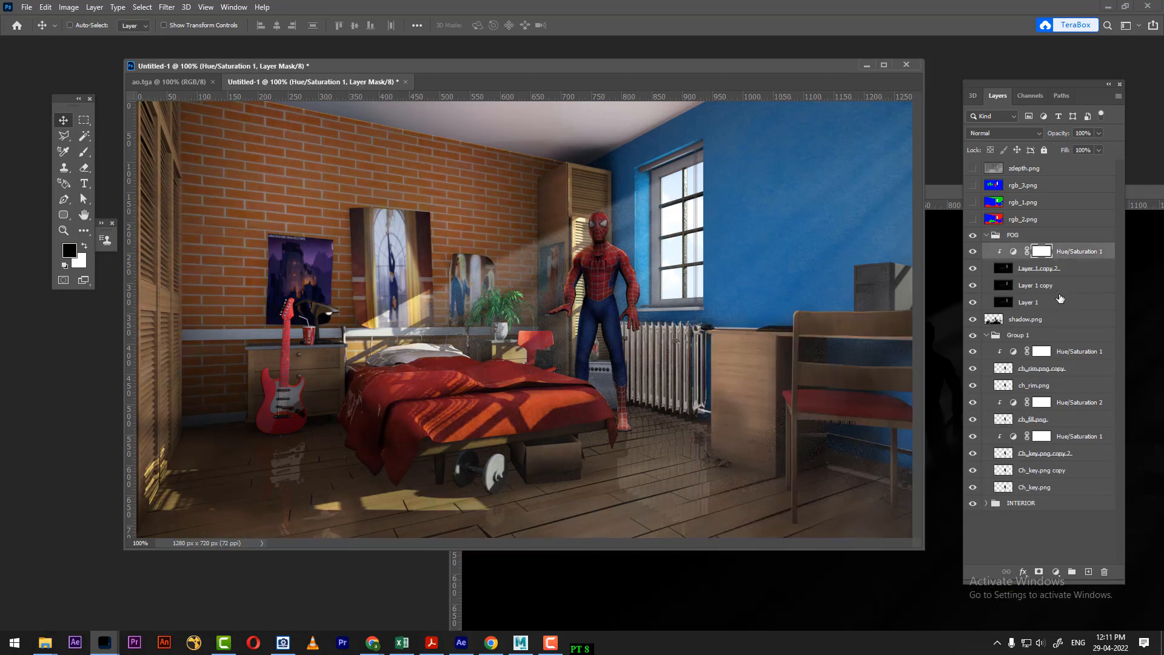
click(1053, 306)
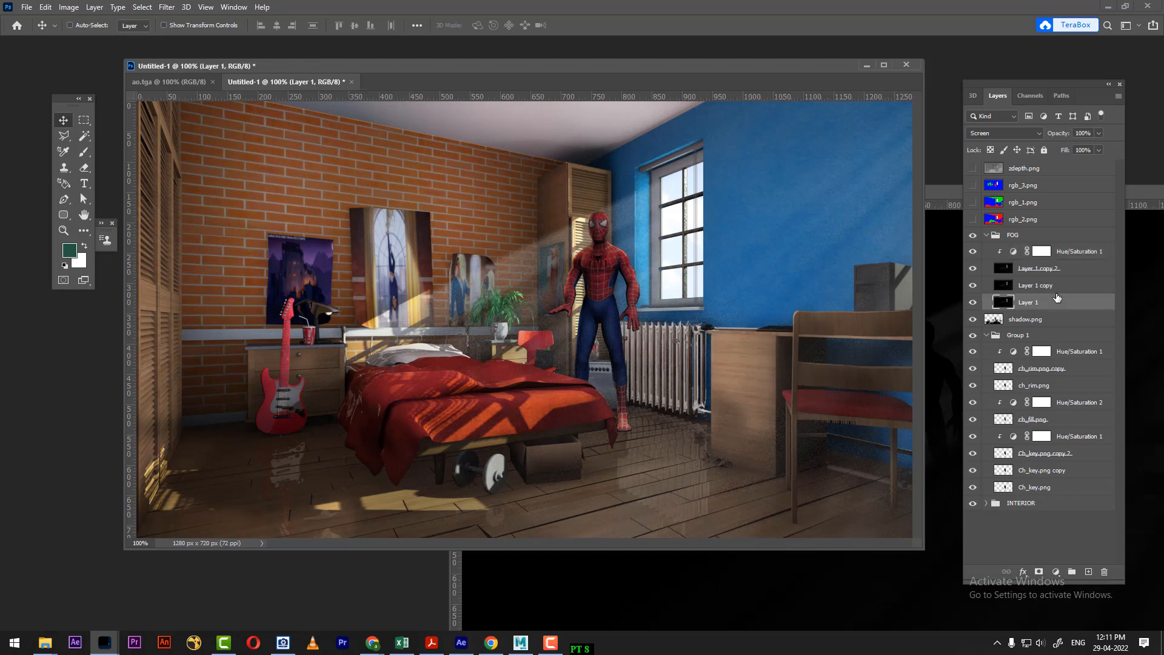
ctrl+click(1057, 286)
ctrl+click(1061, 272)
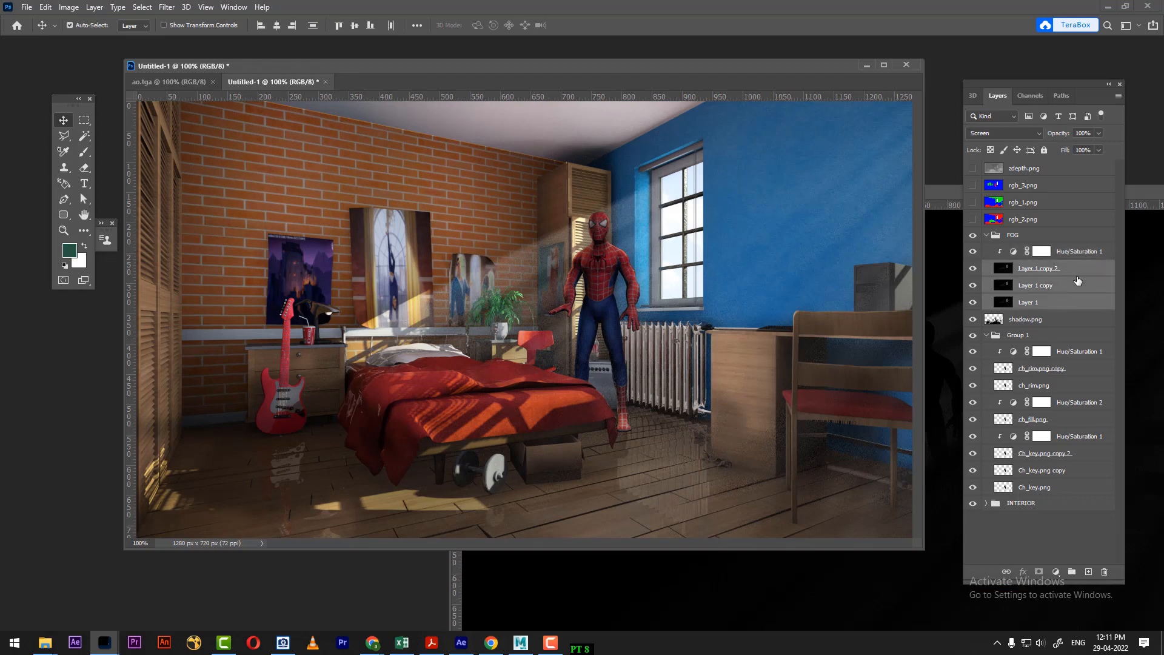
click(1075, 274)
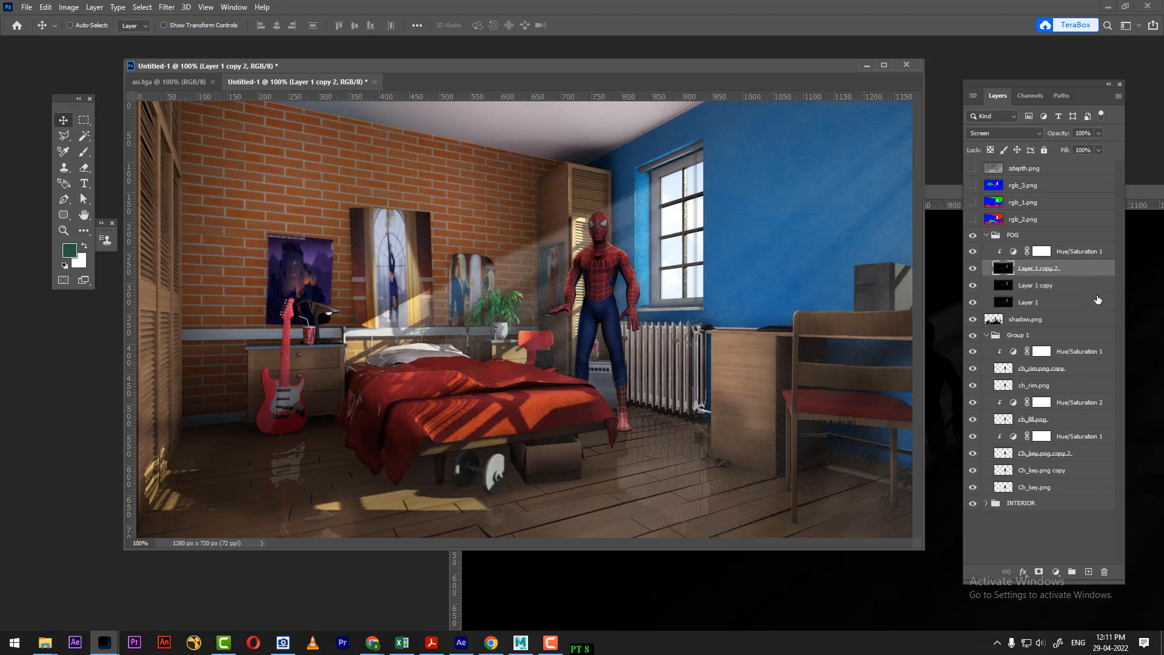
click(1073, 306)
shift+click(1074, 272)
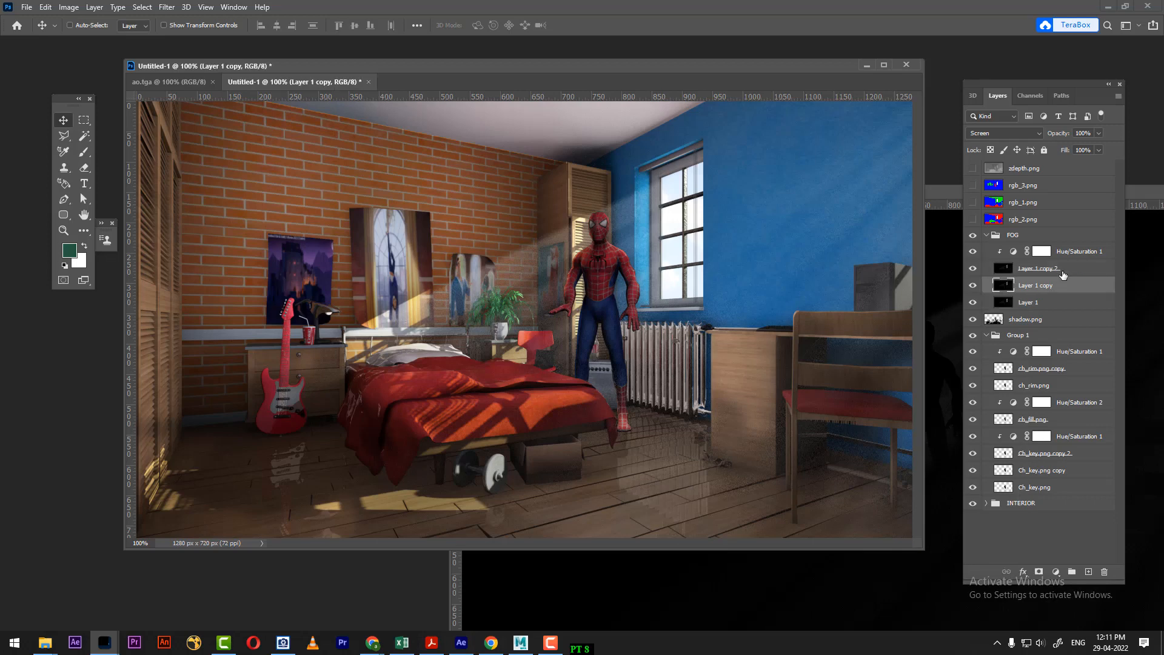
click(1062, 273)
click(1058, 297)
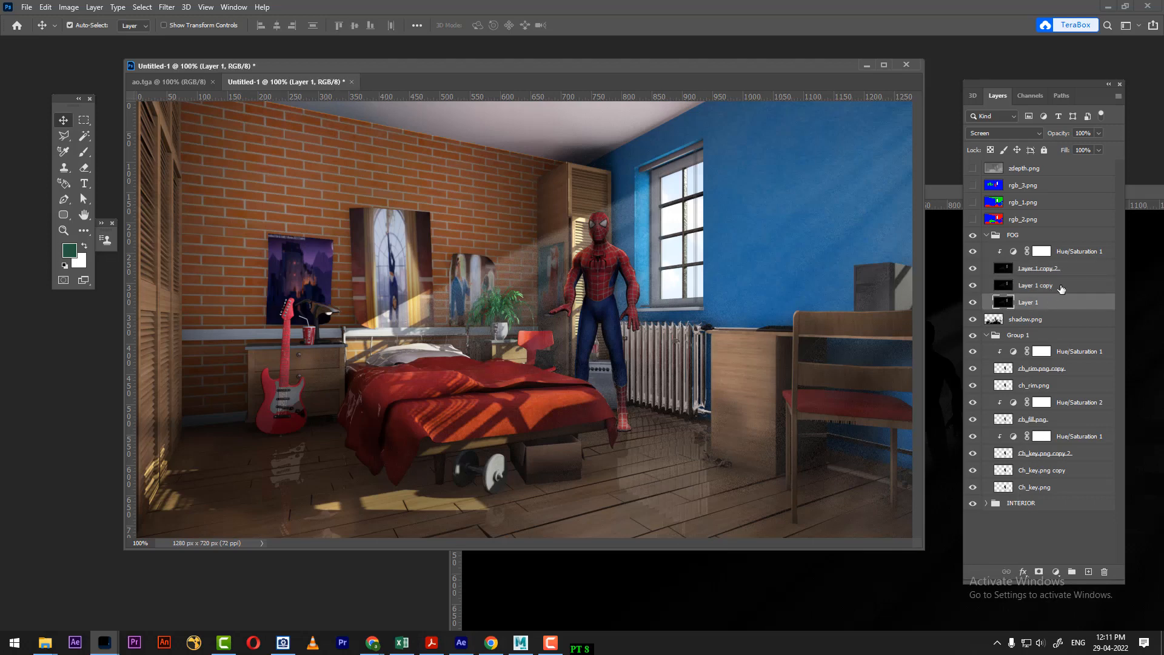
click(1062, 289)
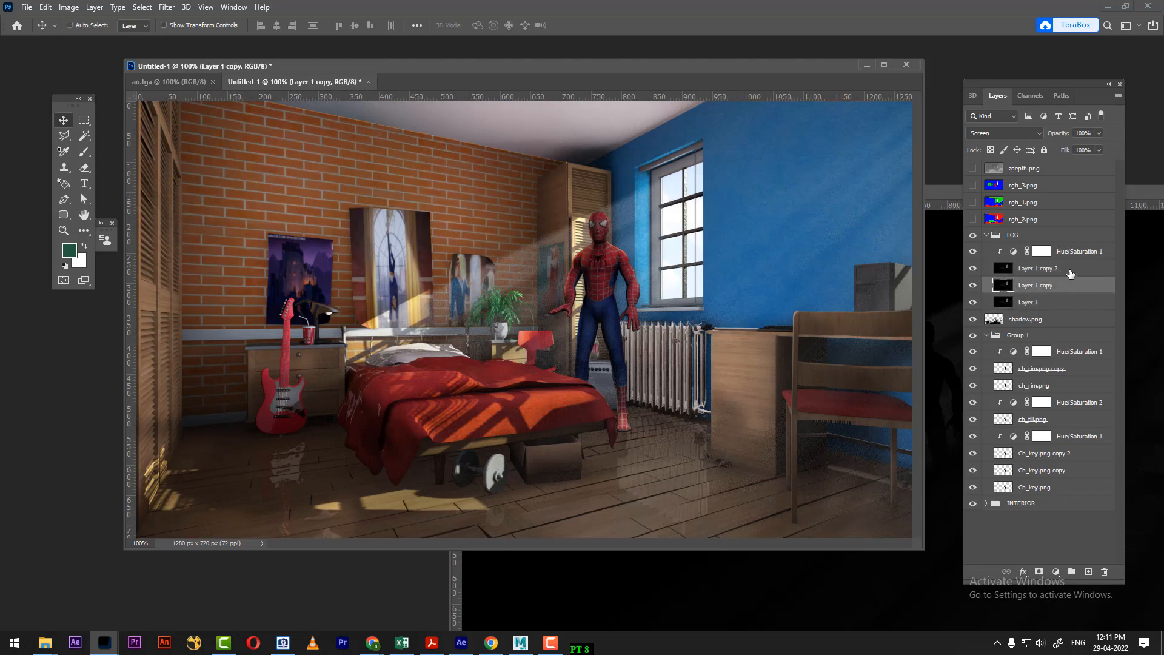
click(1071, 275)
click(1070, 303)
click(1071, 287)
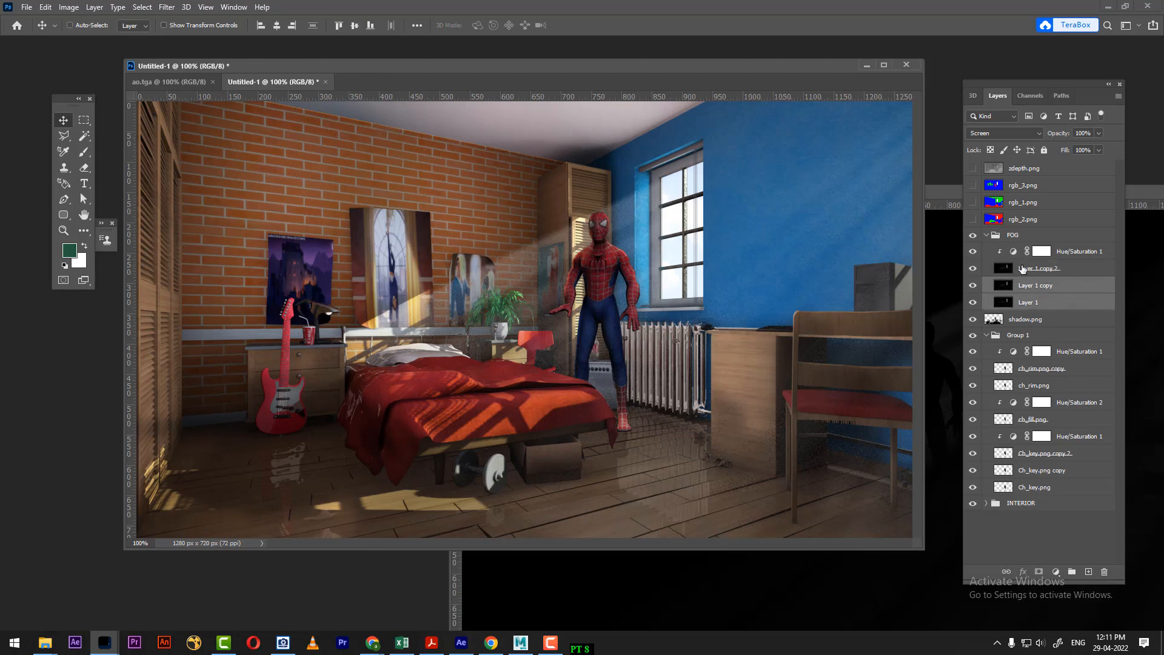
Collapse the FOG group and enlarge the document window so the whole composite fits with a margin
click(994, 238)
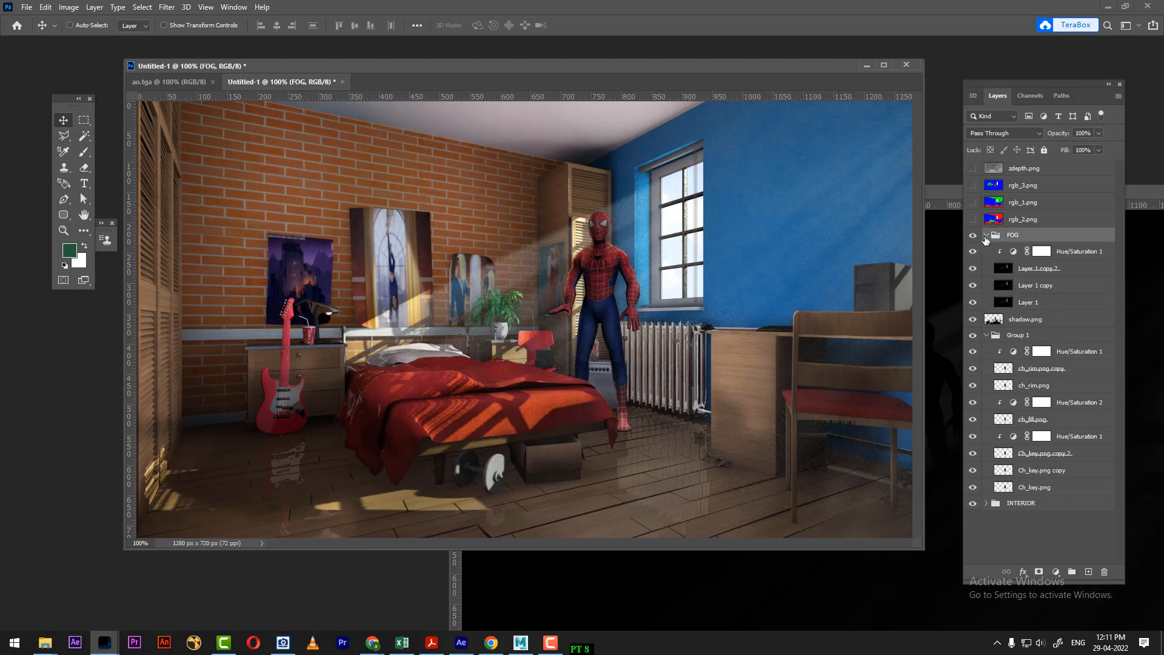
click(986, 236)
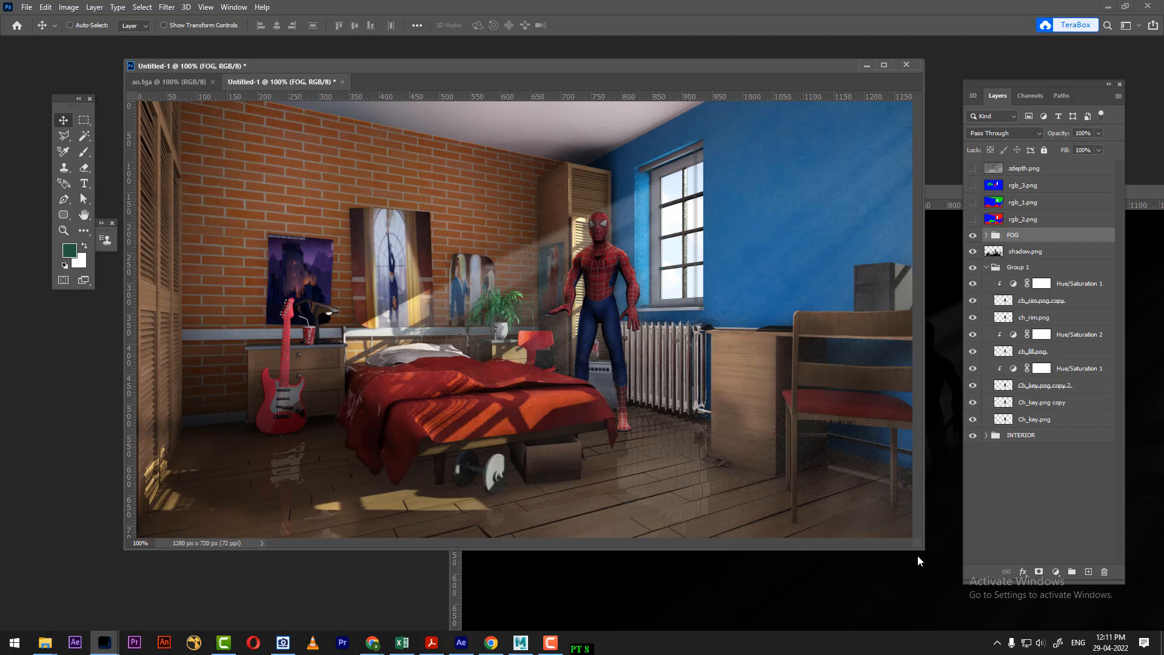
drag(924, 550, 941, 593)
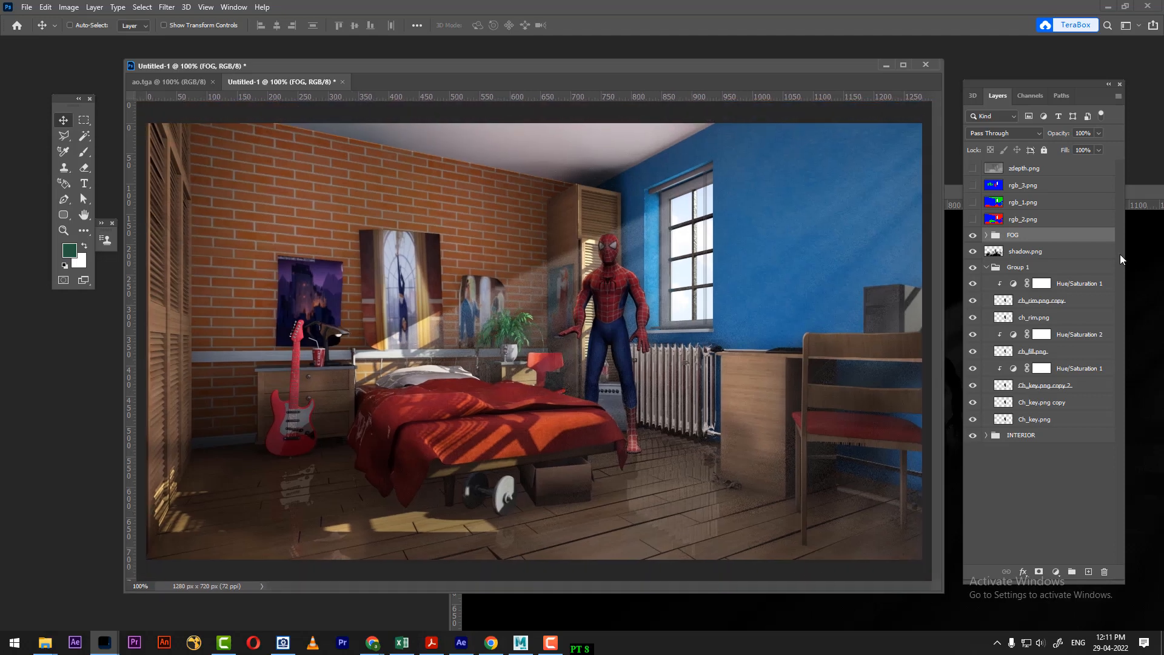
Compare the enlarged scene with and without the FOG group, and leave the group hidden
click(973, 236)
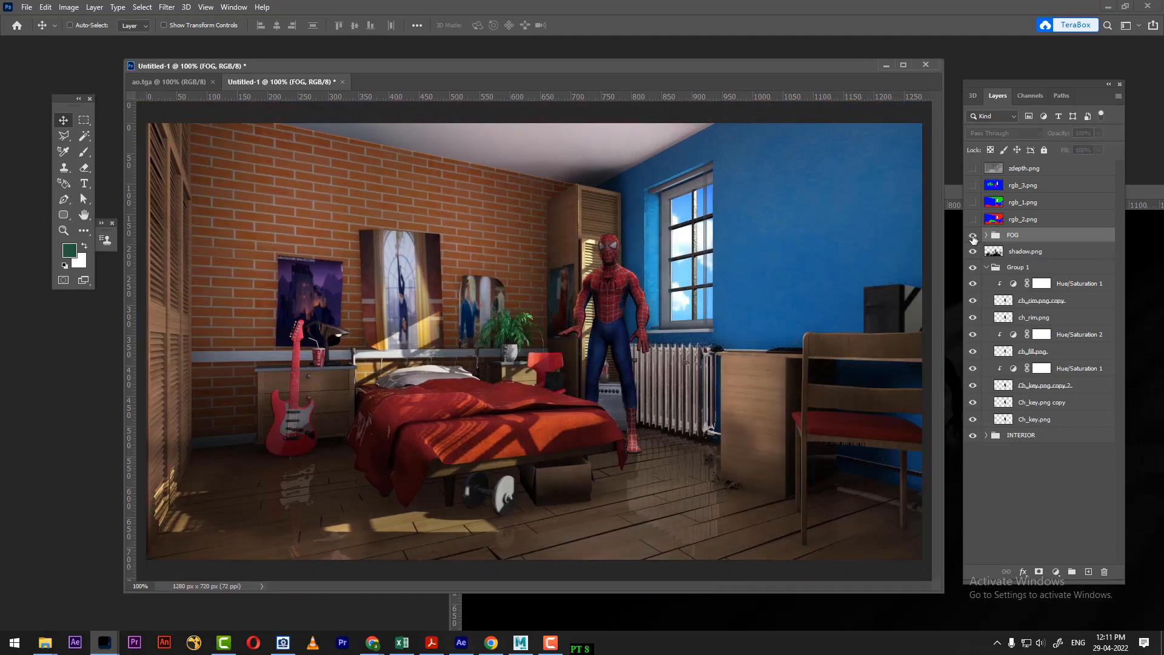
click(974, 236)
click(973, 237)
click(974, 236)
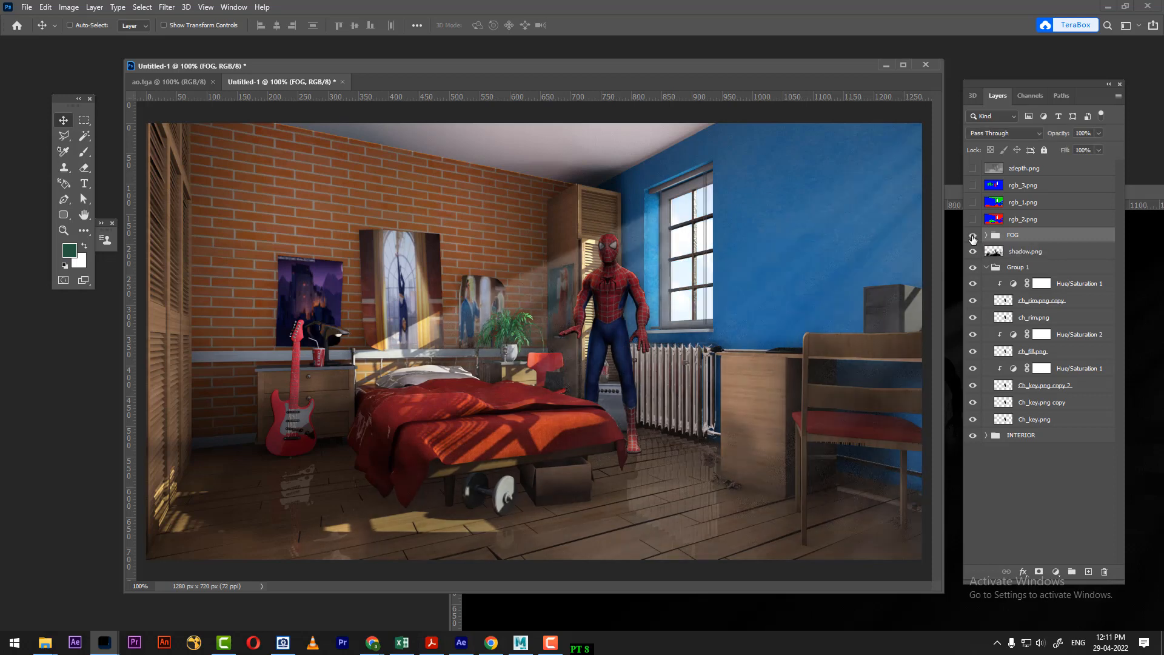
click(974, 237)
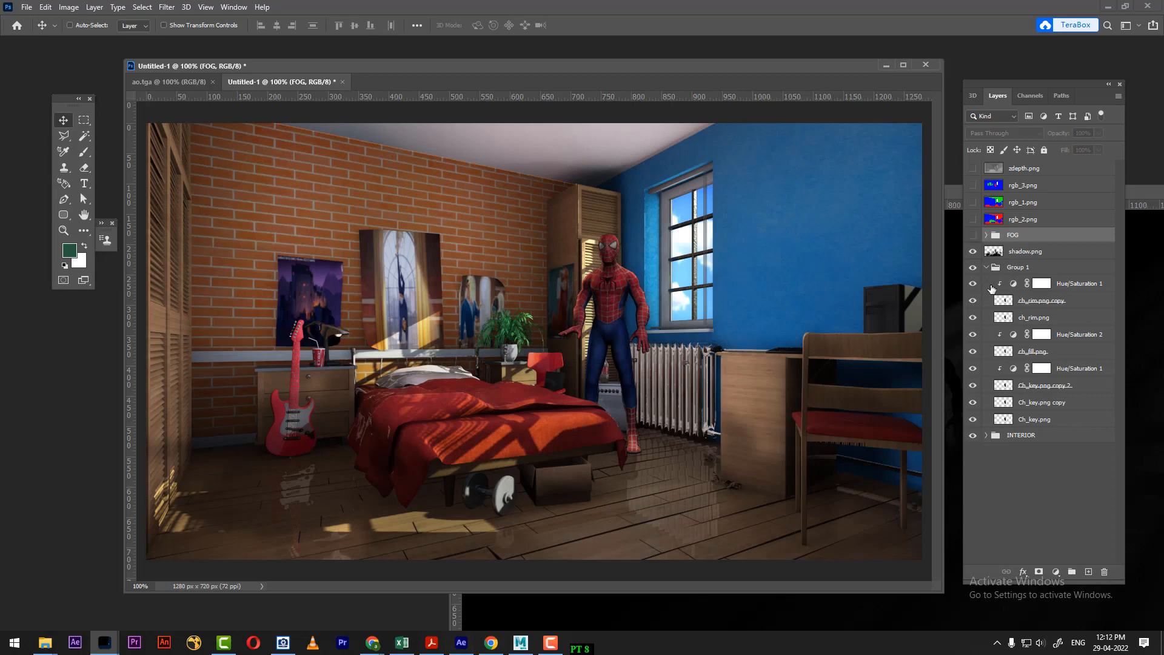
Expand the INTERIOR group to review its passes, and preview the rgb_2.png, rgb_1.png and rgb_3.png matte layers
click(986, 436)
scroll(1022, 511, down, 4)
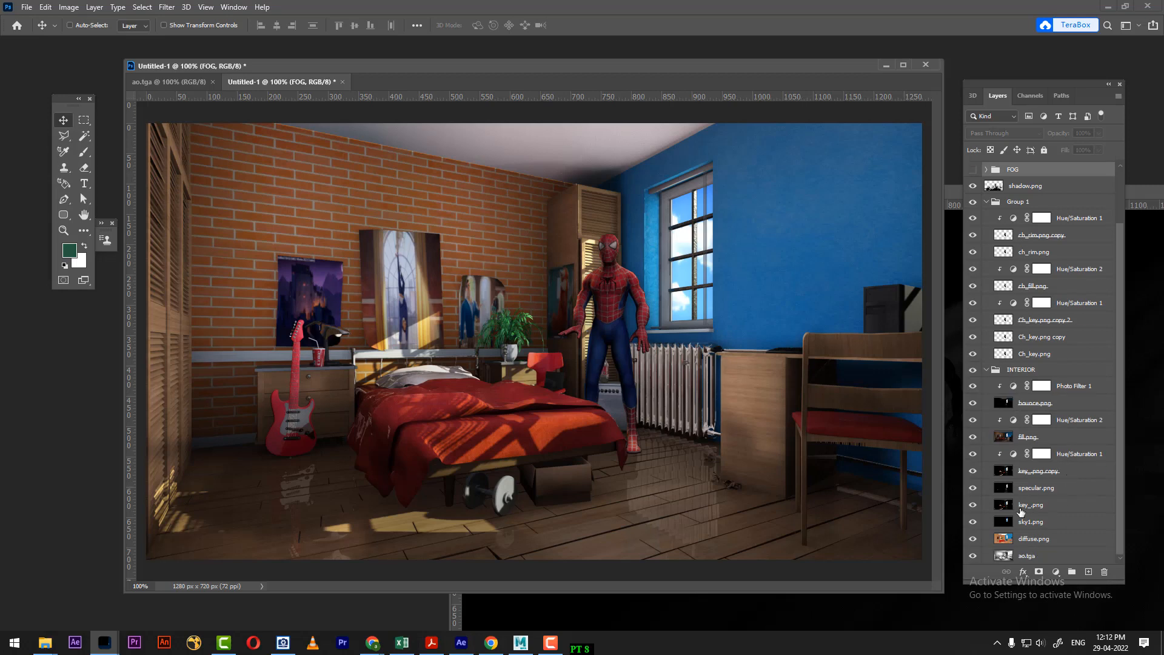
key(ctrl)
scroll(1049, 337, up, 2)
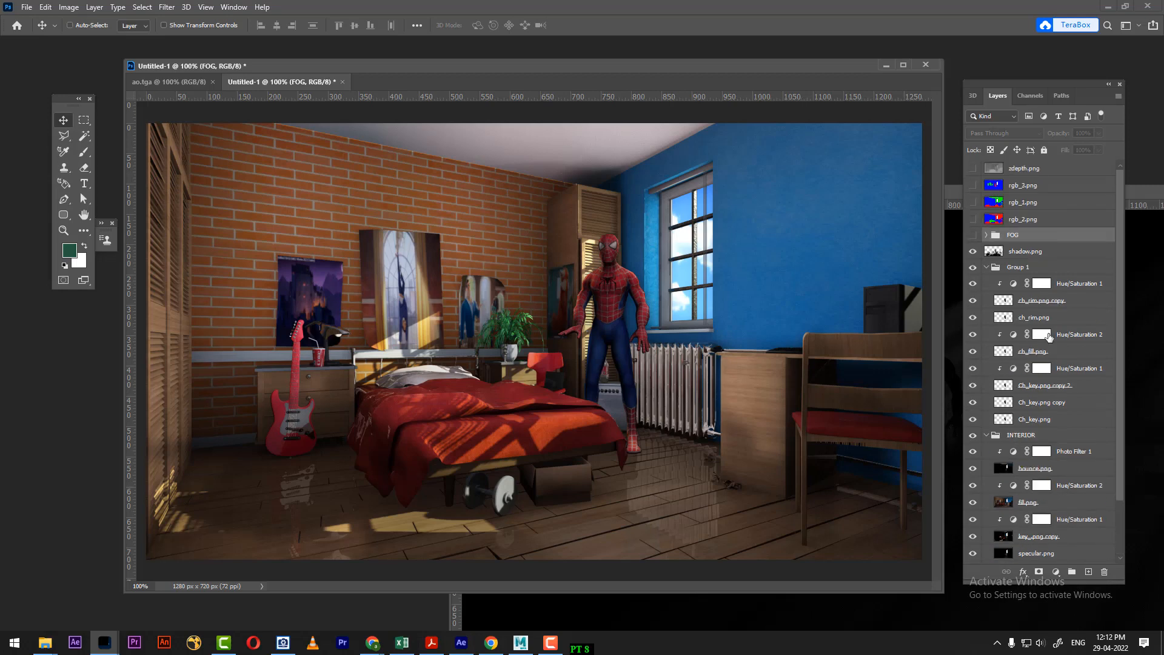
click(973, 220)
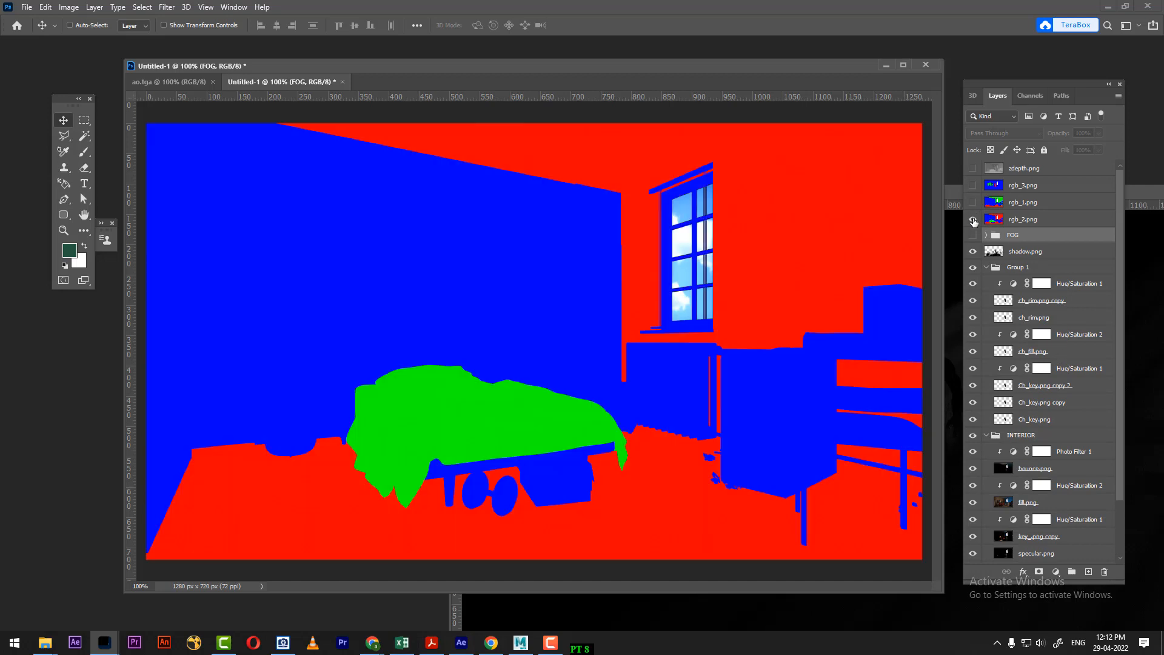
click(974, 220)
click(973, 202)
click(974, 203)
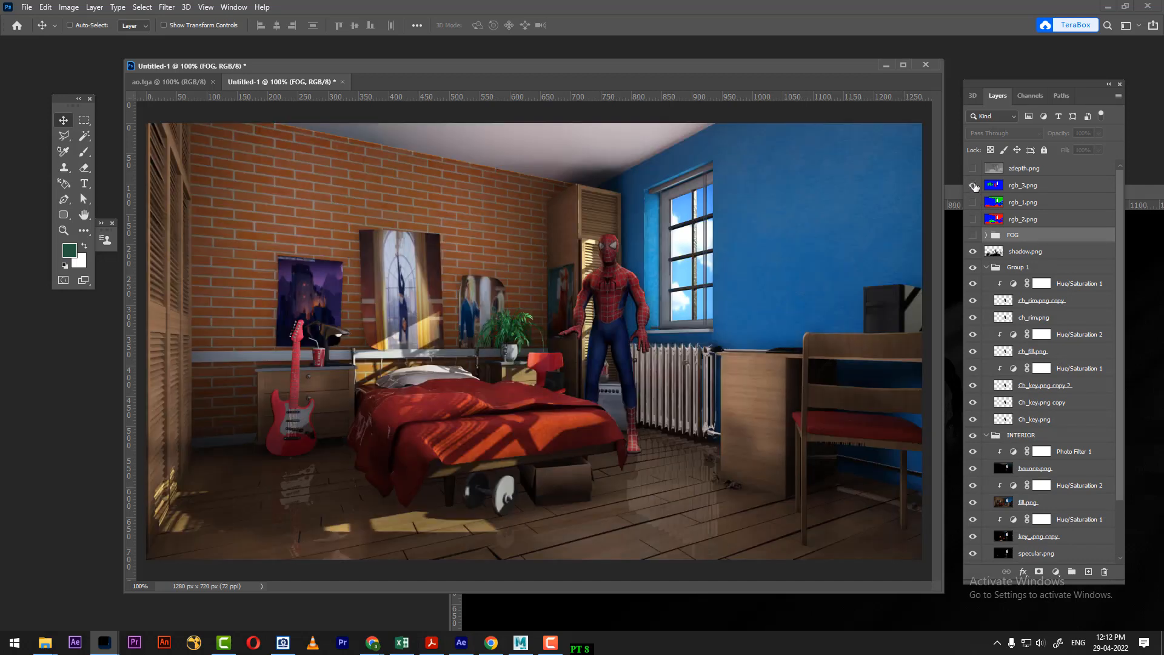
click(973, 186)
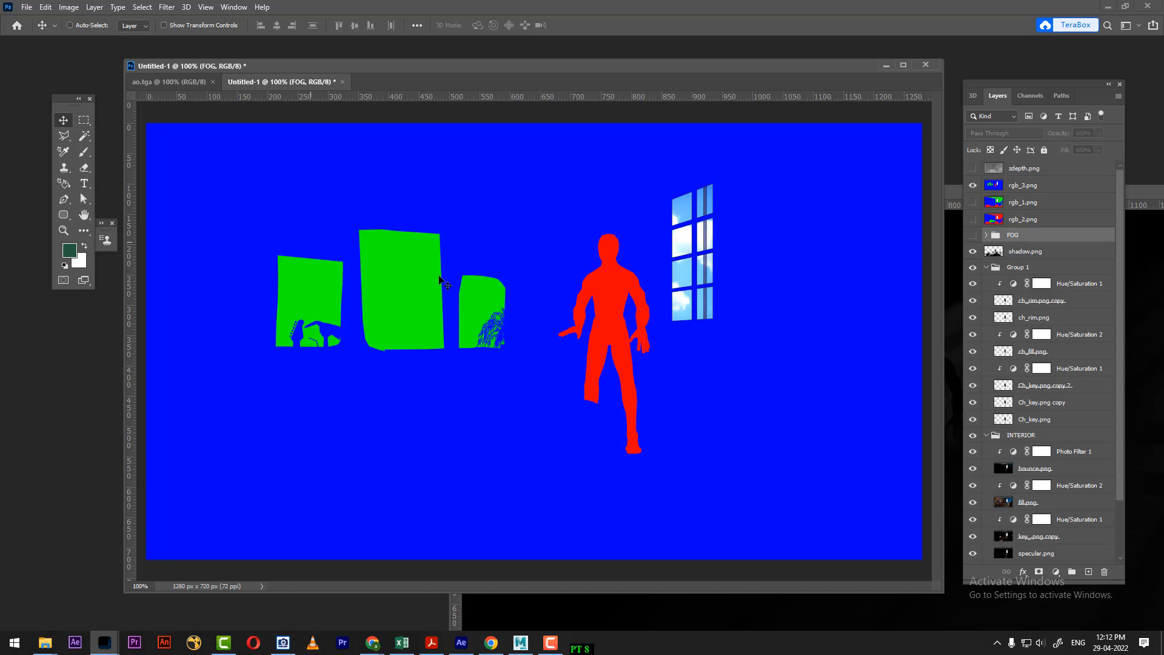
Select the blue area of rgb_3.png with the Magic Wand, hide the matte to check the selection over the scene, and deselect
click(84, 136)
click(624, 162)
click(567, 240)
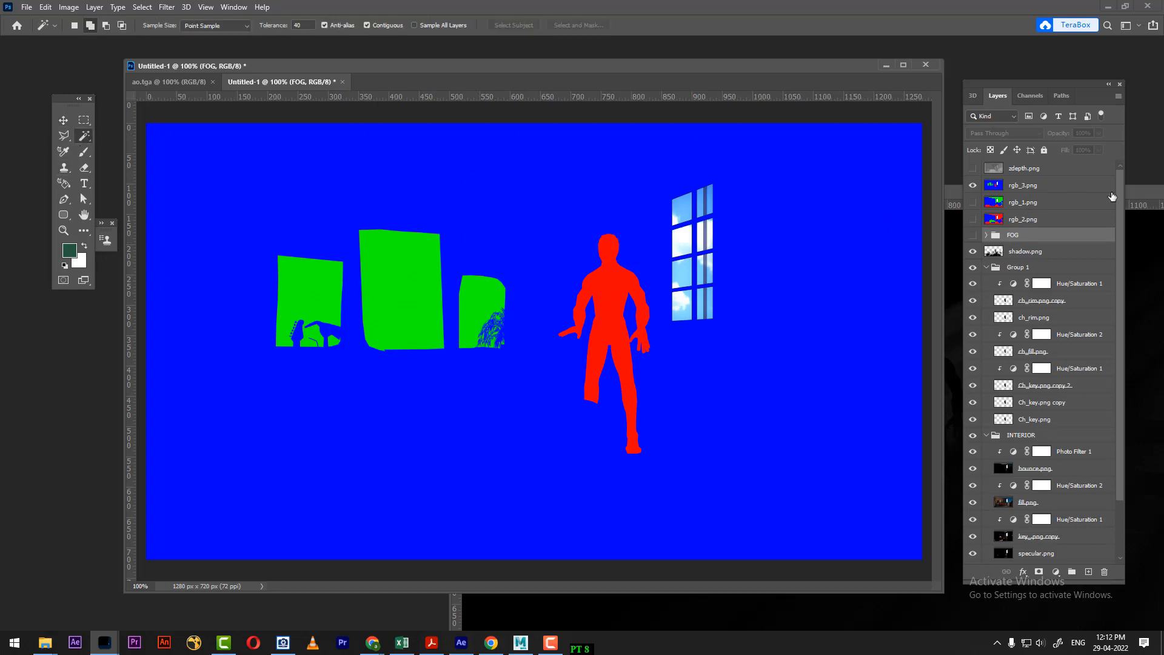
click(1052, 188)
click(746, 194)
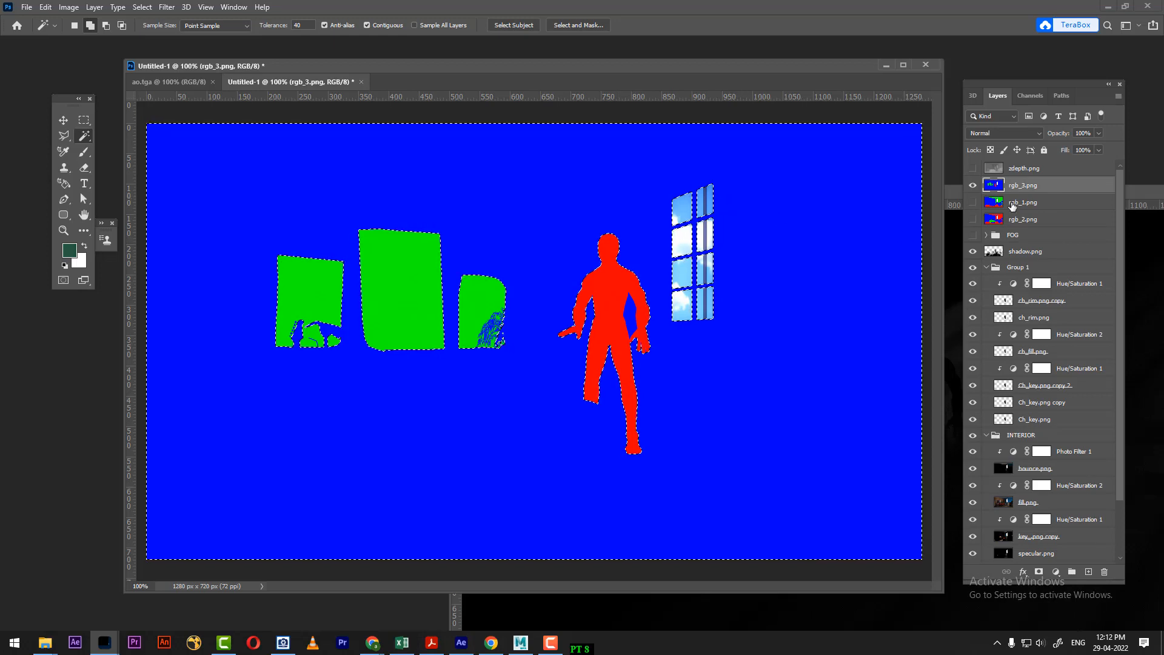
click(973, 186)
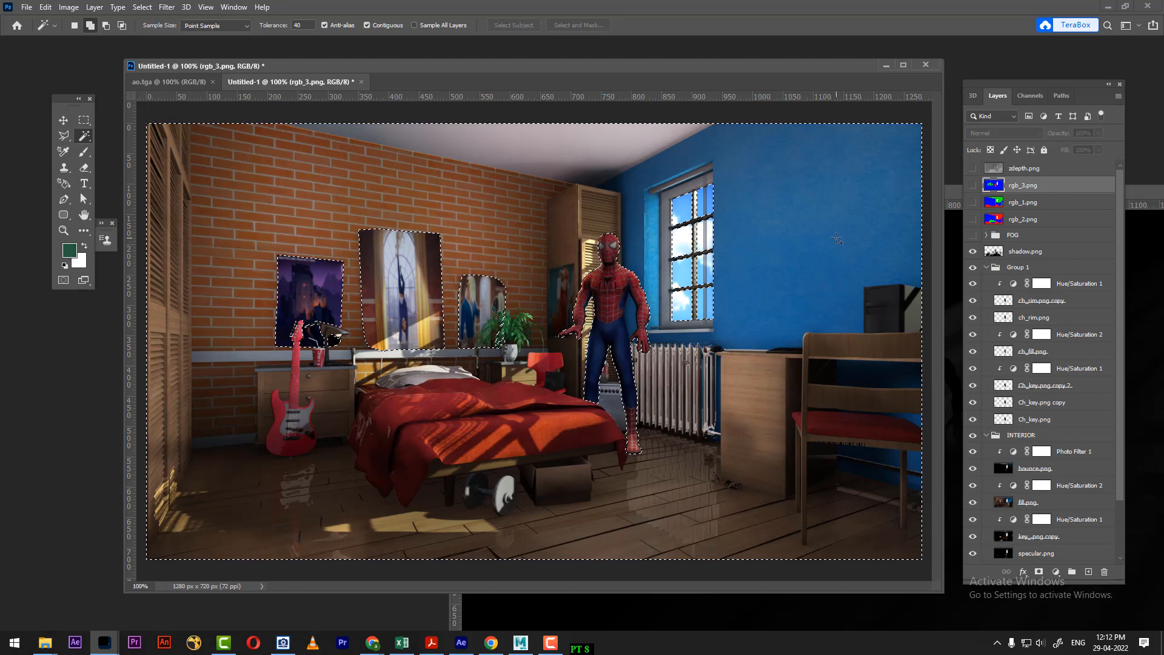
key(ctrl+d)
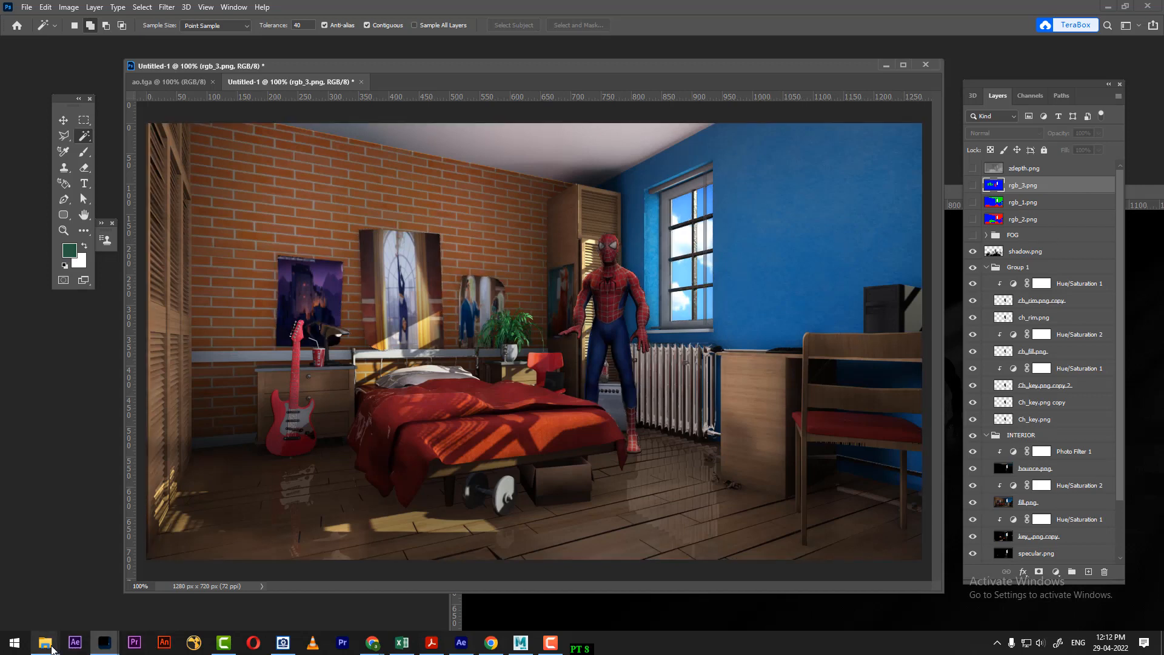
Open the bounce render from the CLASS 2 images folder in the image viewer and browse the passes through to zdepth
mouse_move(52, 649)
click(440, 606)
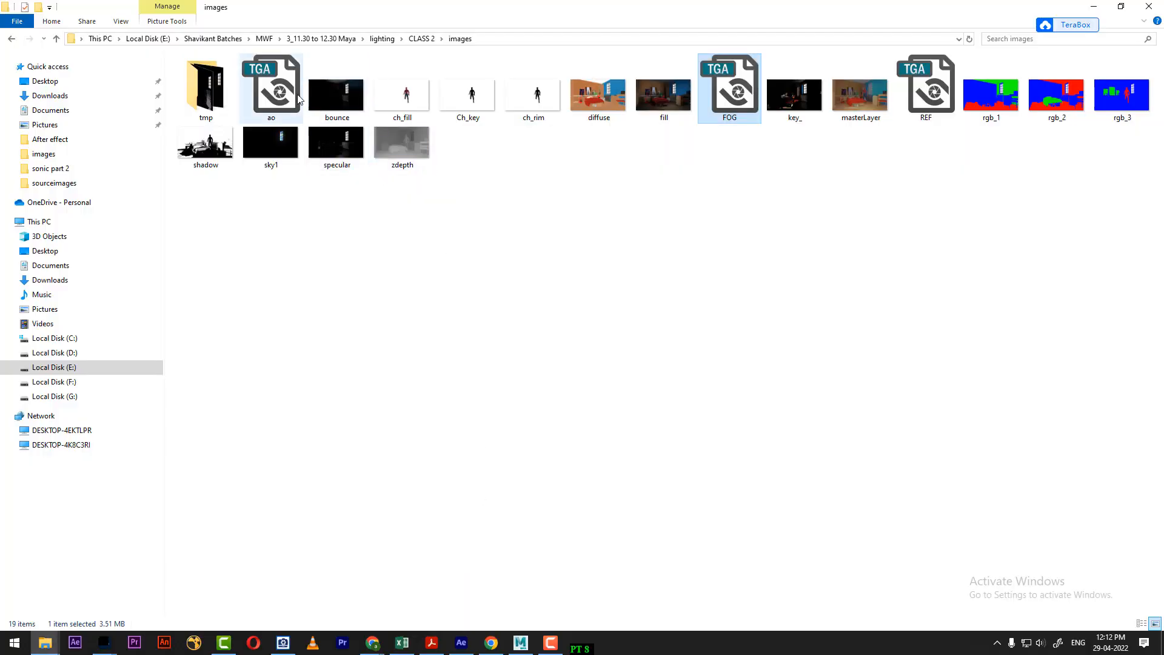
double_click(337, 93)
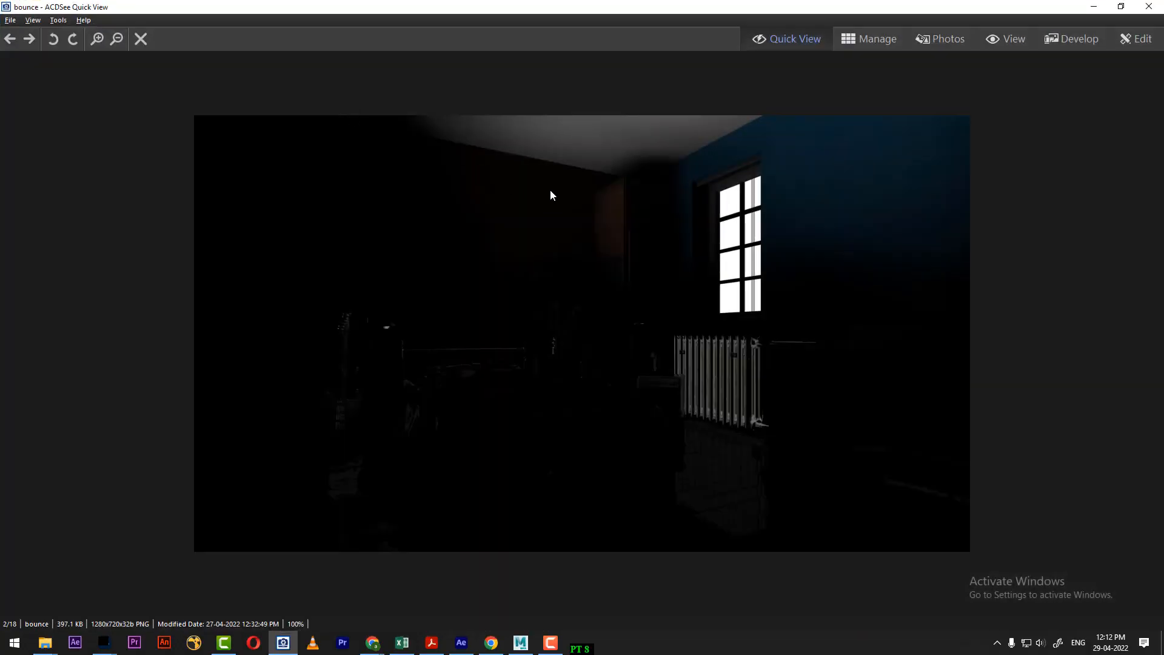
scroll(551, 193, down, 8)
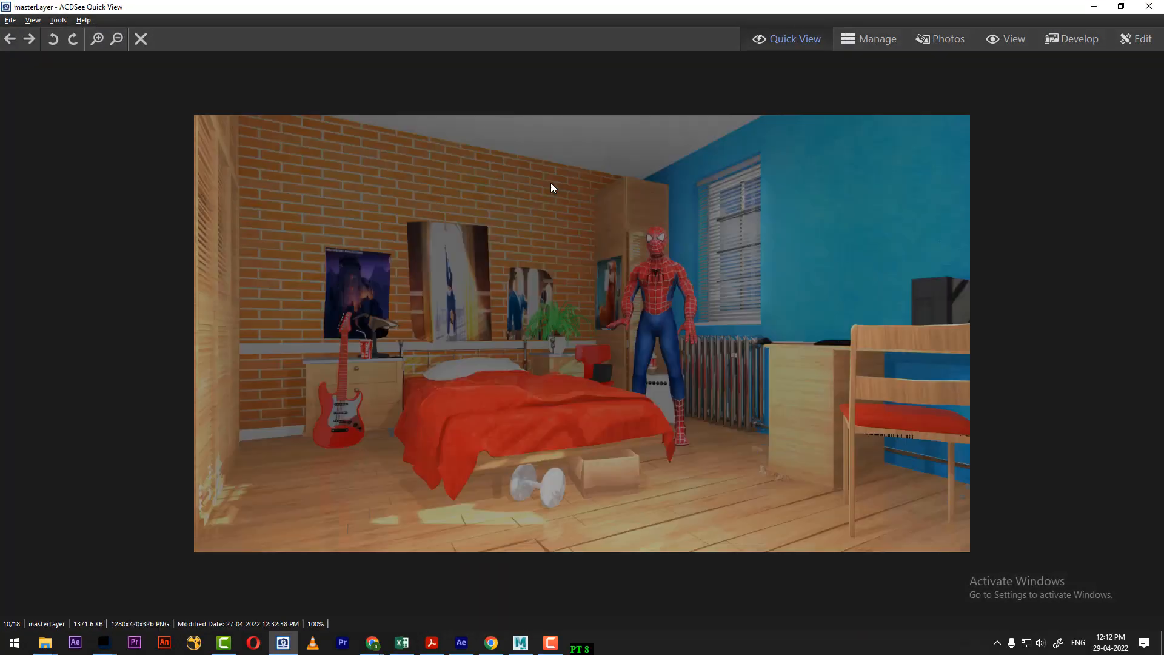
scroll(550, 184, down, 8)
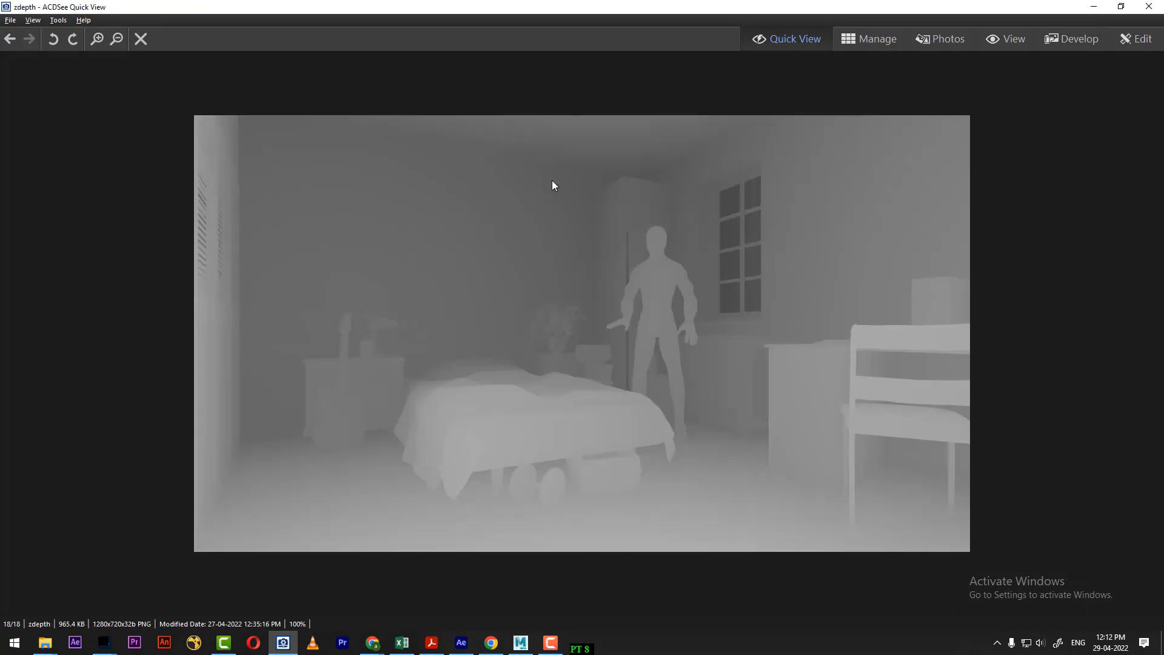
scroll(552, 181, up, 1)
scroll(552, 181, down, 1)
scroll(552, 180, up, 2)
scroll(552, 181, down, 2)
scroll(552, 180, up, 1)
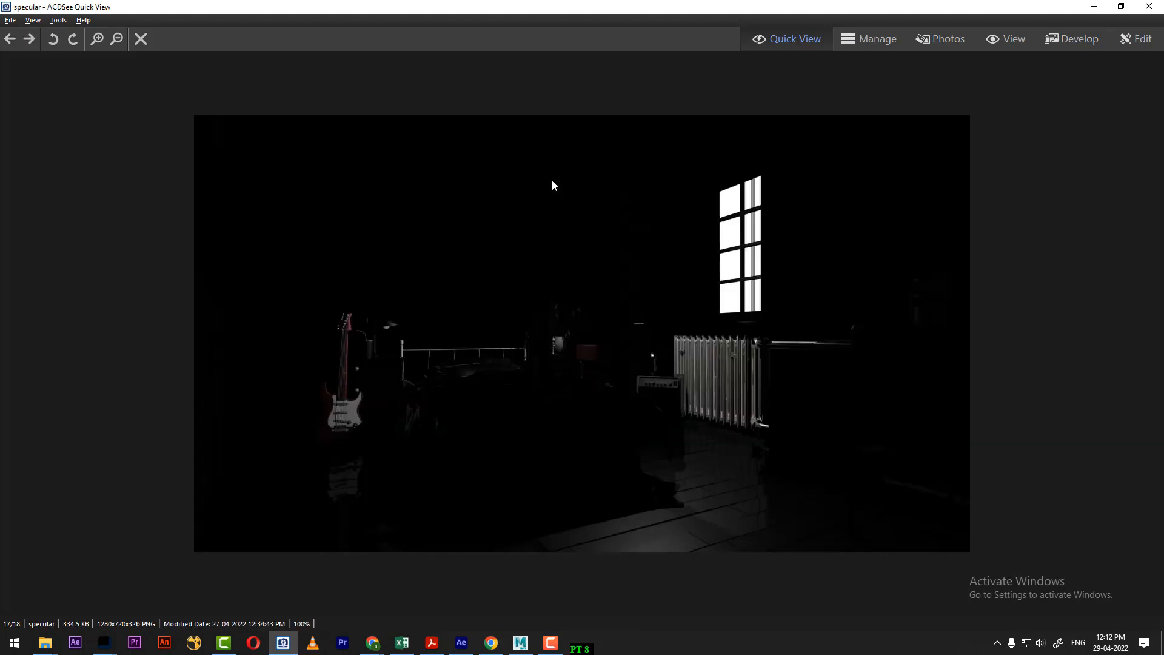
scroll(552, 185, down, 1)
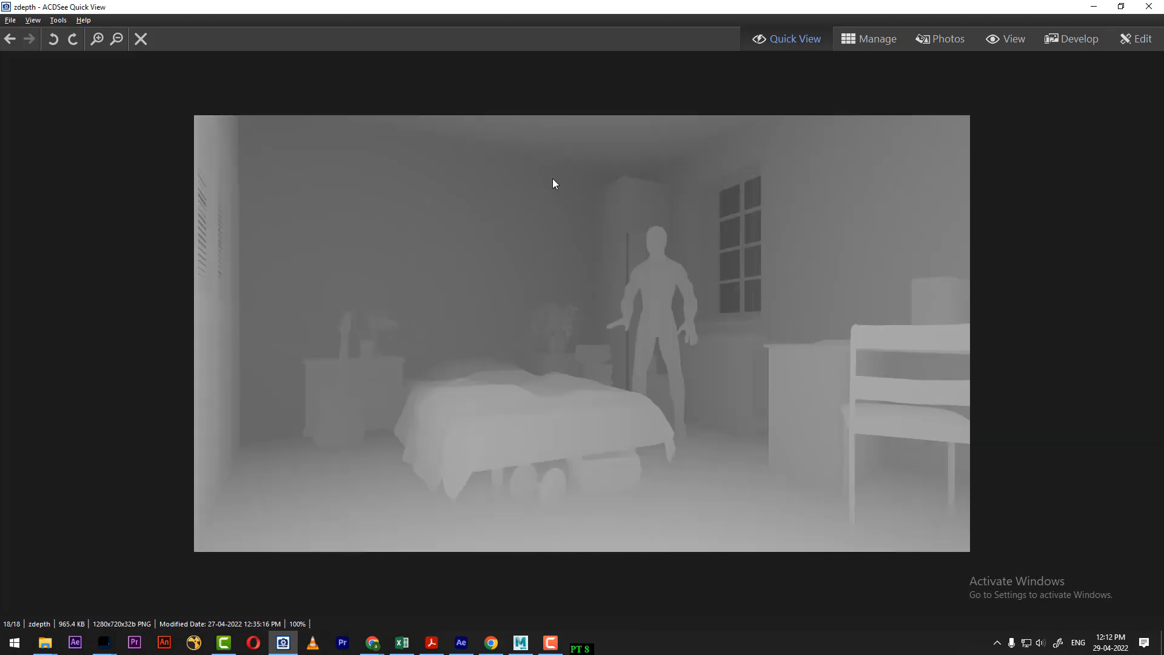
click(1149, 6)
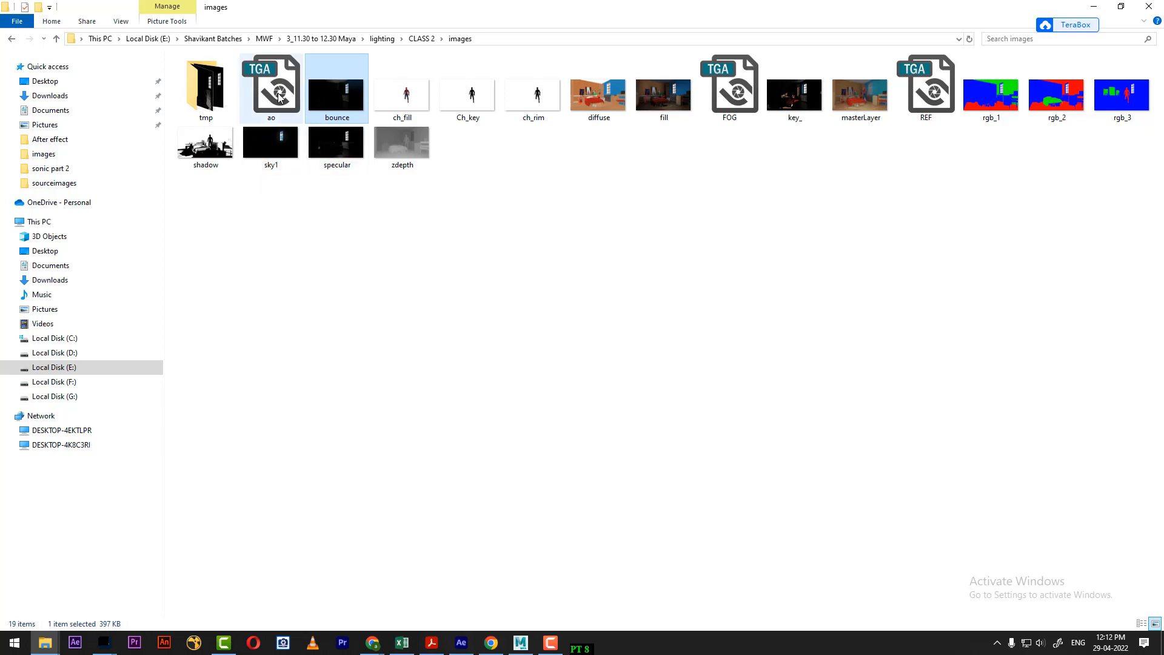
Switch back to Photoshop, separate the Untitled-1 composite into its own floating window, and bring ao.tga to the front
click(105, 643)
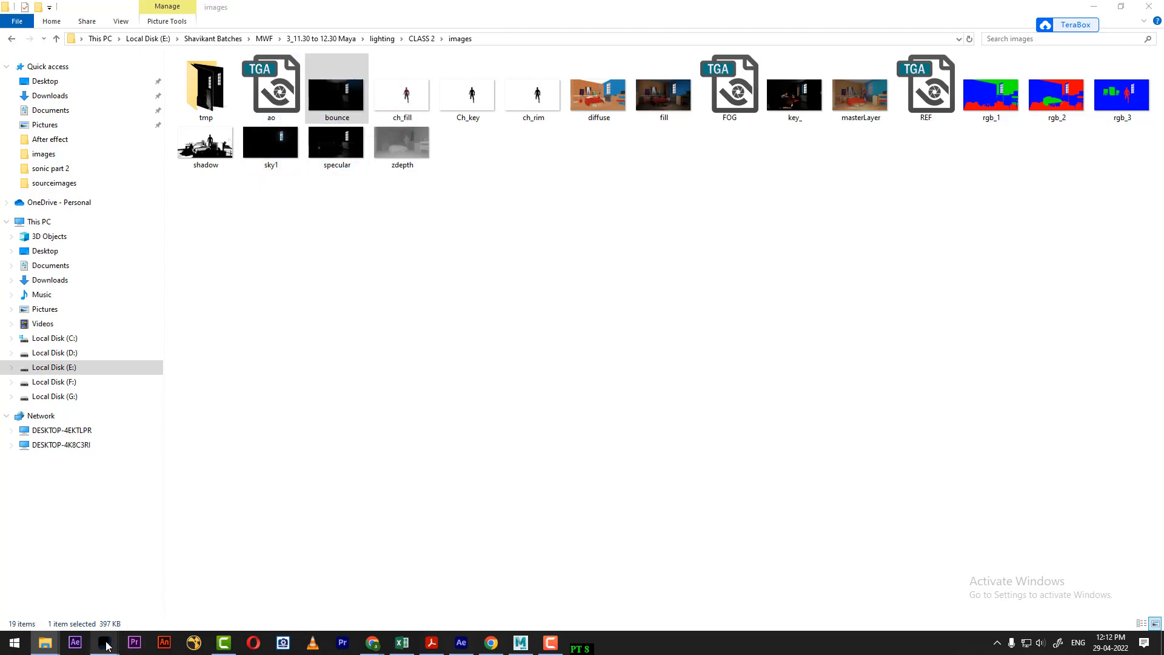
click(85, 593)
drag(331, 83, 397, 105)
click(224, 68)
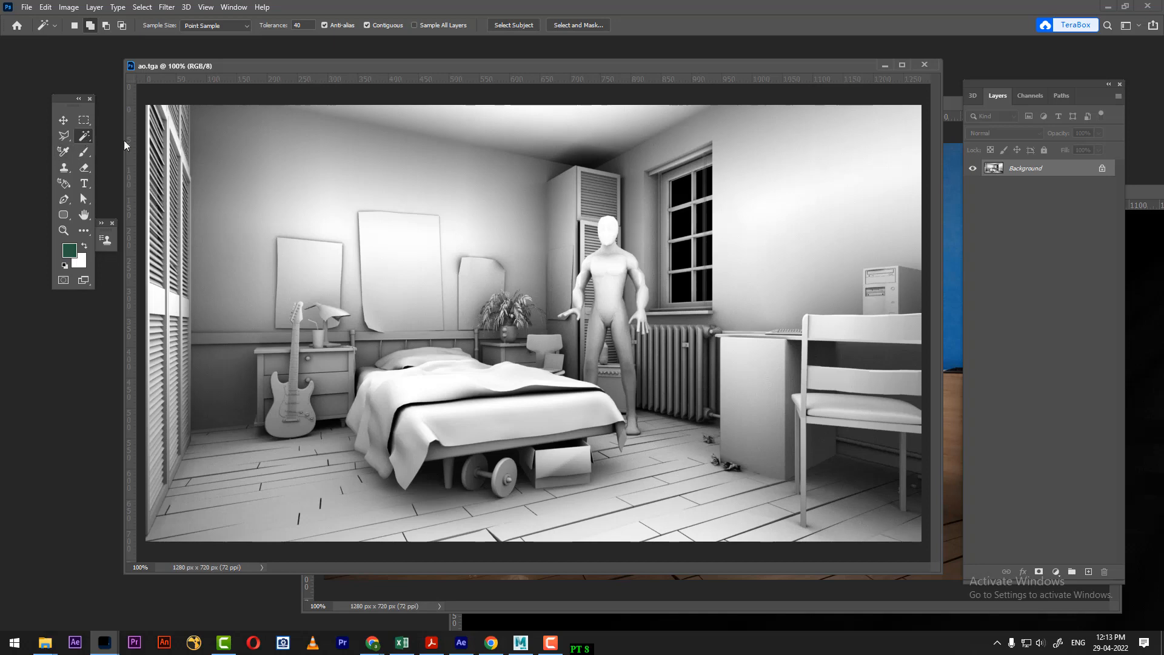
Inspect the Alpha 1 channel of ao.tga, and convert its Background into a regular layer with the default settings
click(1033, 96)
click(1013, 175)
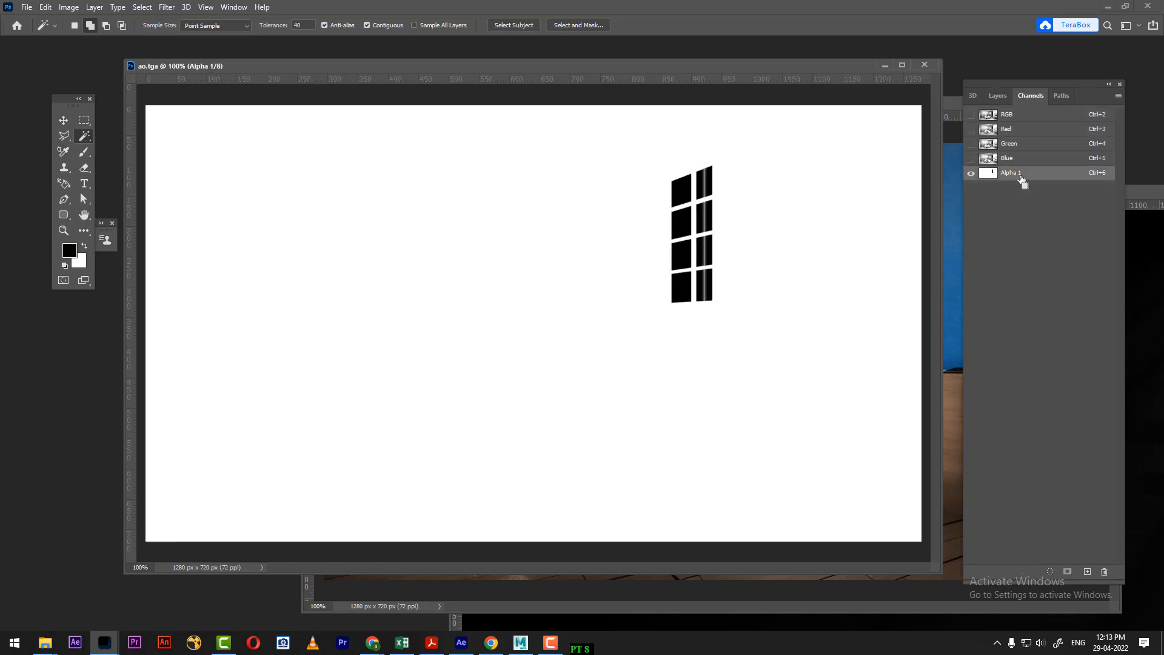
click(999, 96)
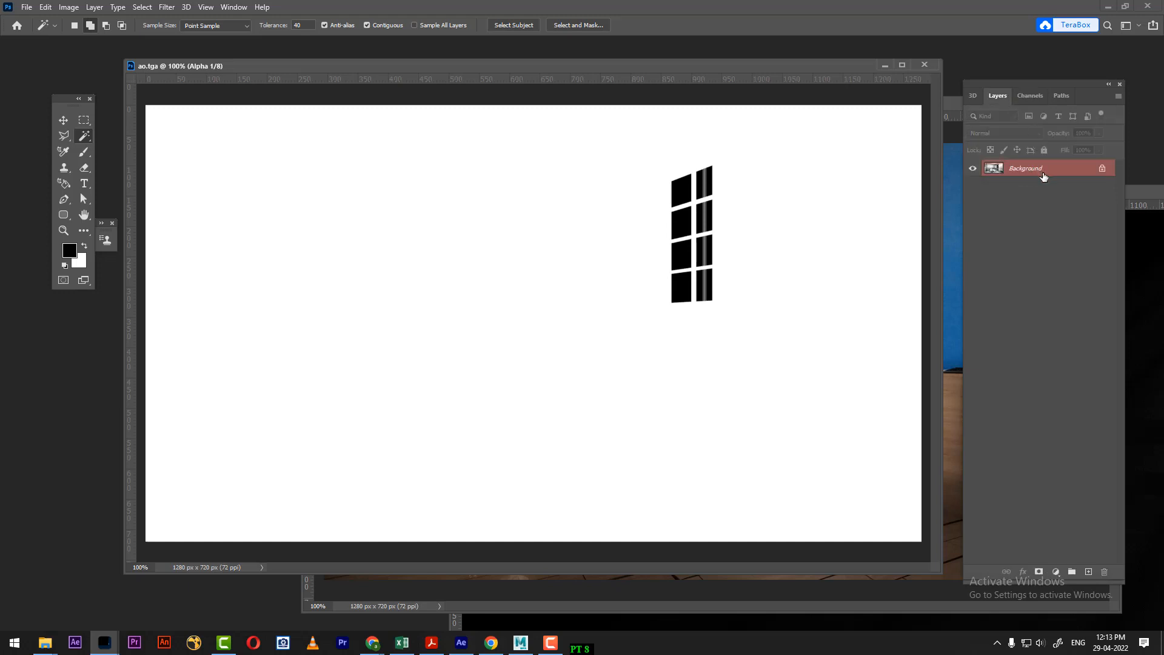
double_click(1086, 175)
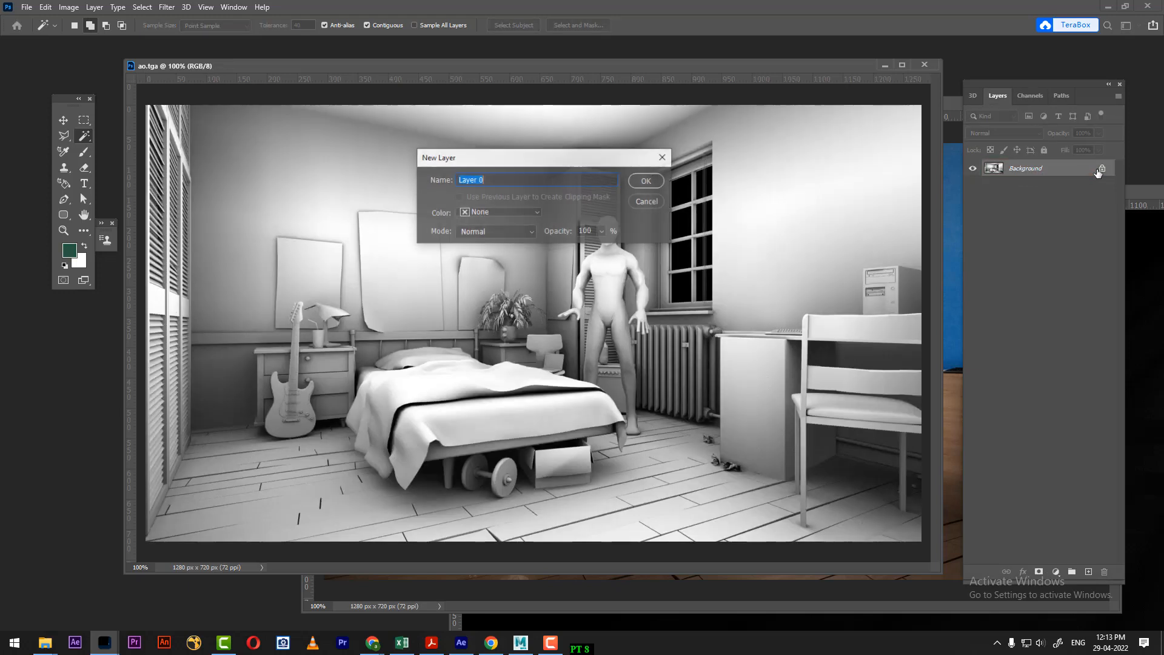
click(647, 182)
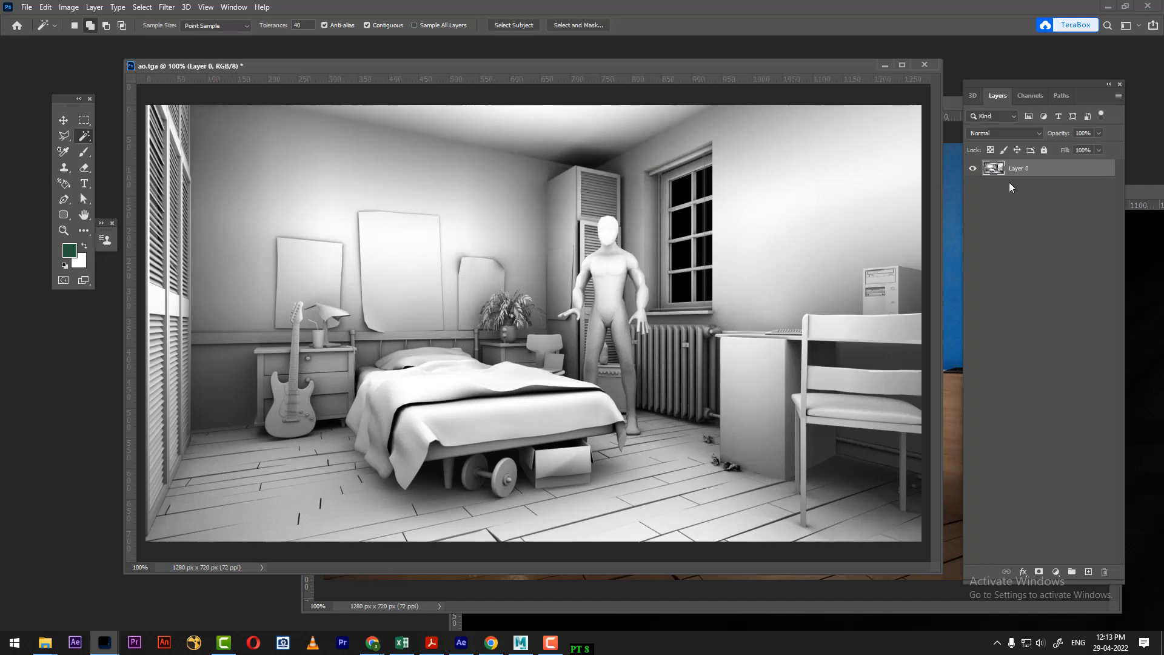
Add a Hue/Saturation adjustment layer in ao.tga, reselect the render layer, and load the Alpha 1 channel as a selection
key(ctrl+v)
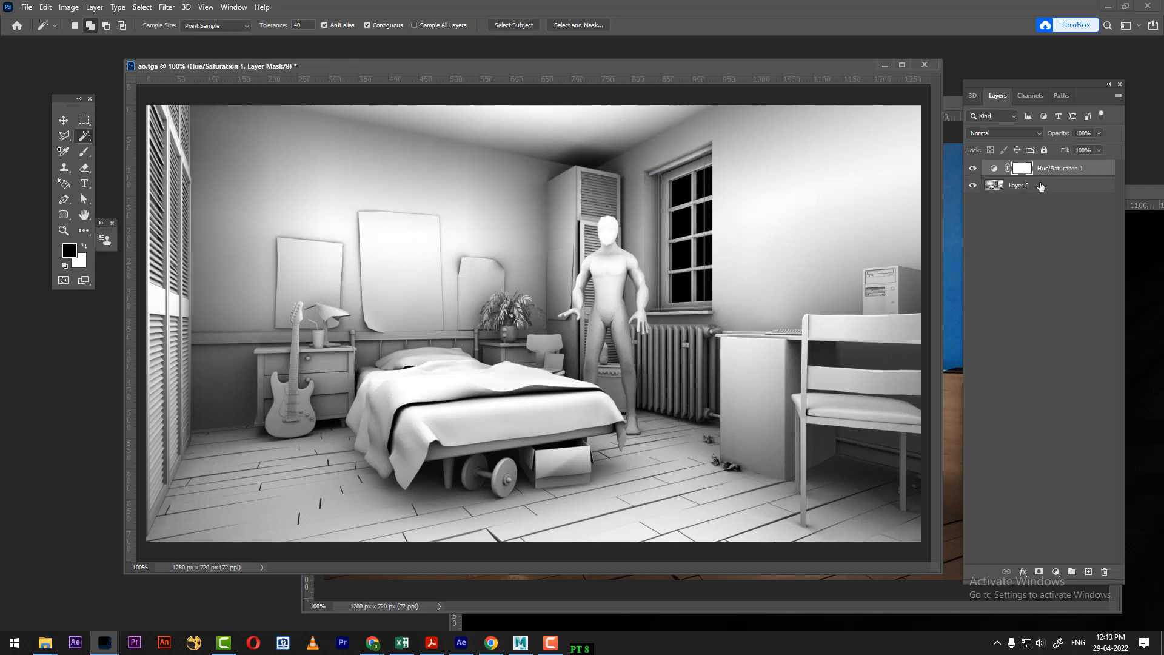
click(1042, 186)
click(1030, 95)
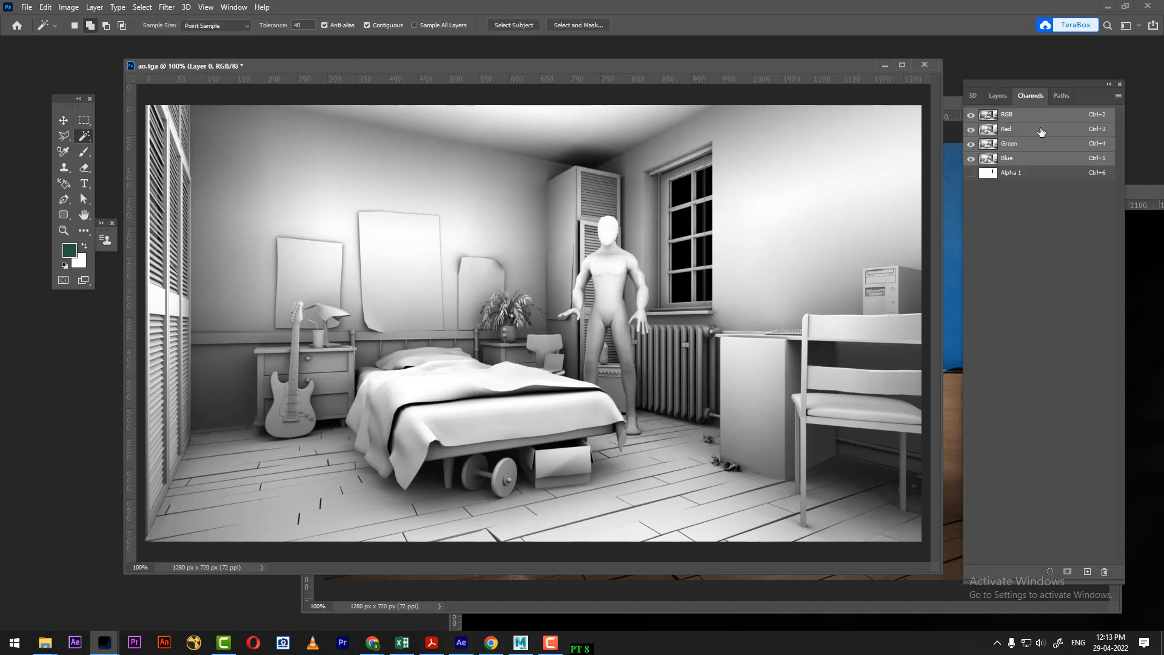
ctrl+click(996, 178)
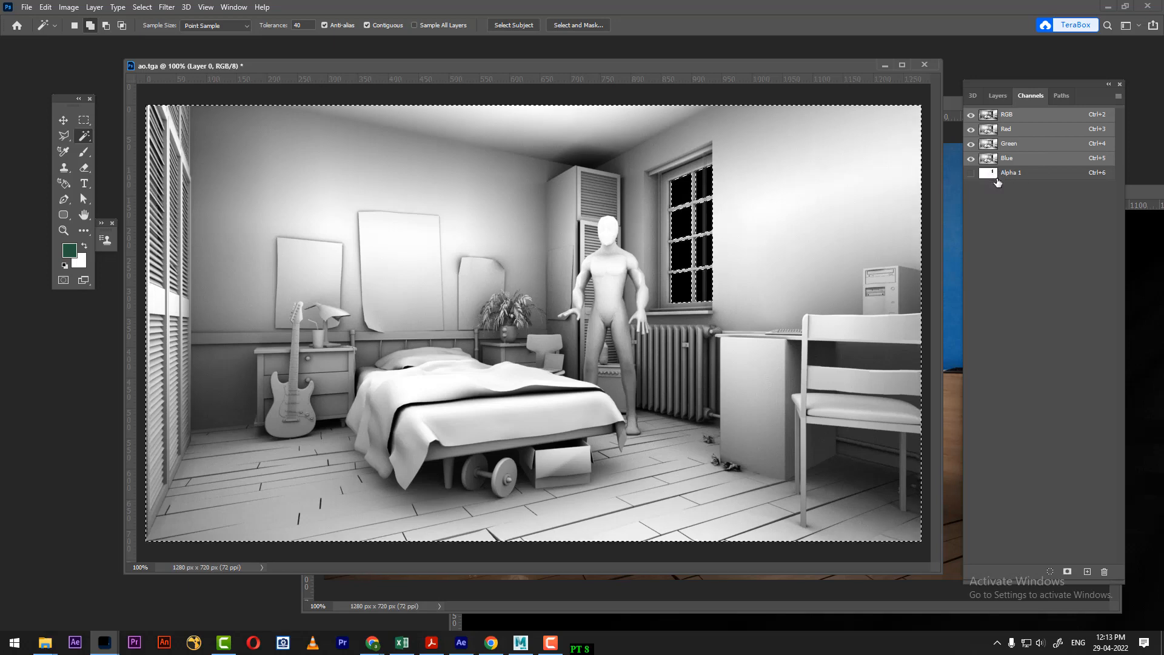
Delete the Hue/Saturation adjustment with its mask, and mask the ambient occlusion layer with the Alpha 1 selection to cut out the window panes
click(998, 95)
click(1060, 169)
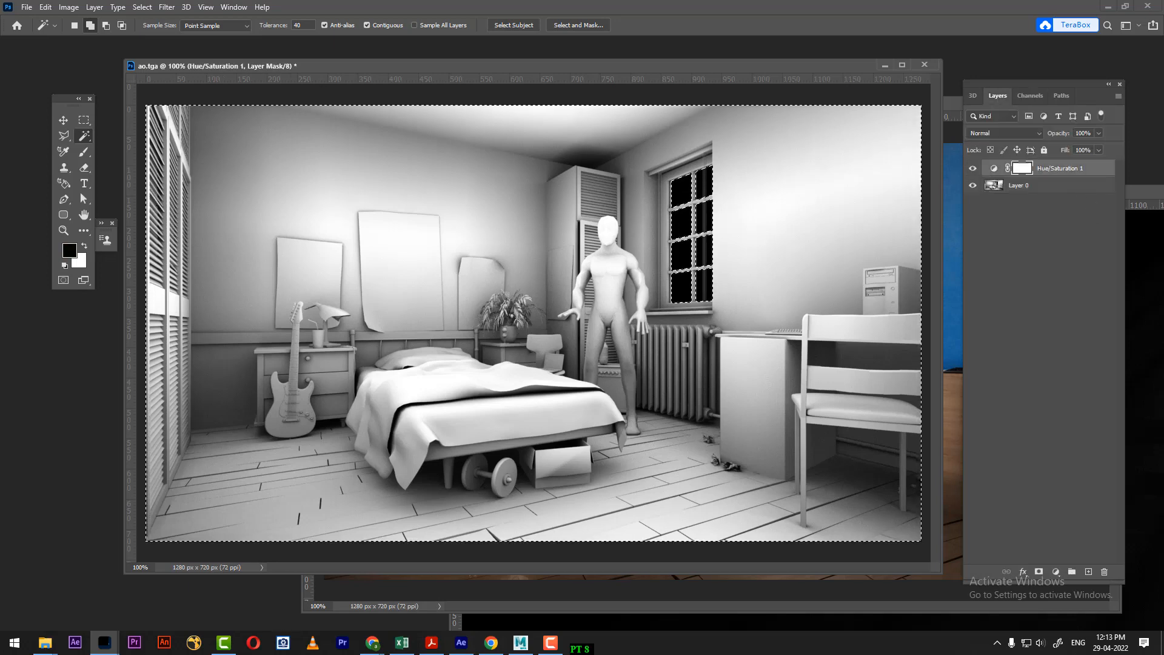
click(1104, 572)
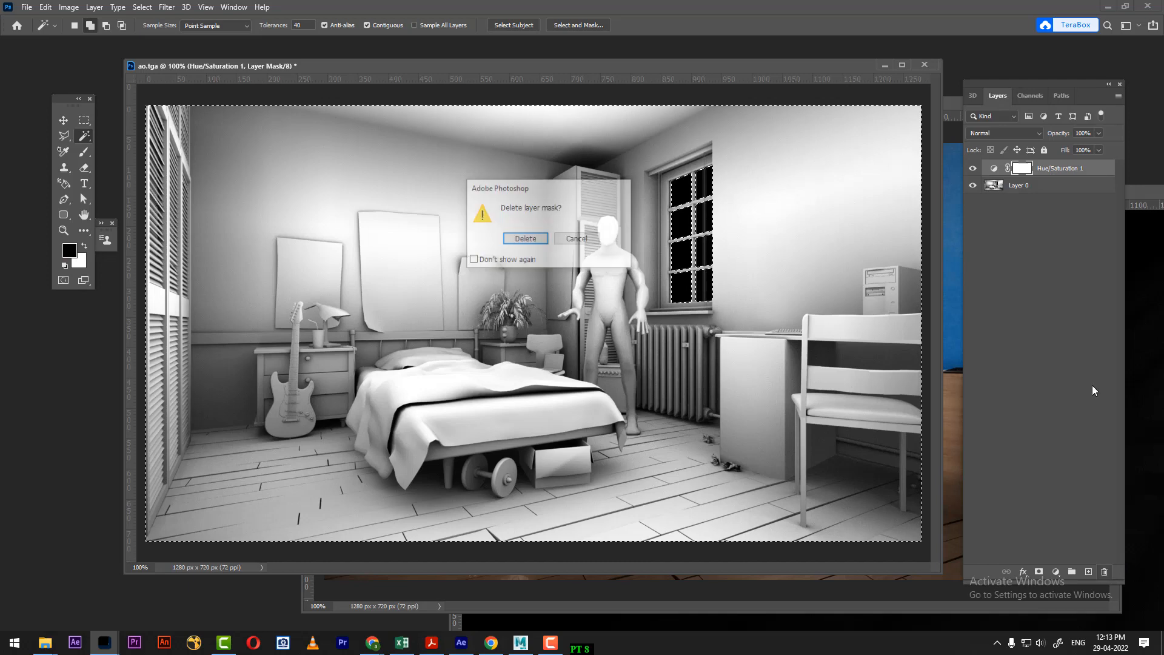
click(525, 239)
click(1013, 187)
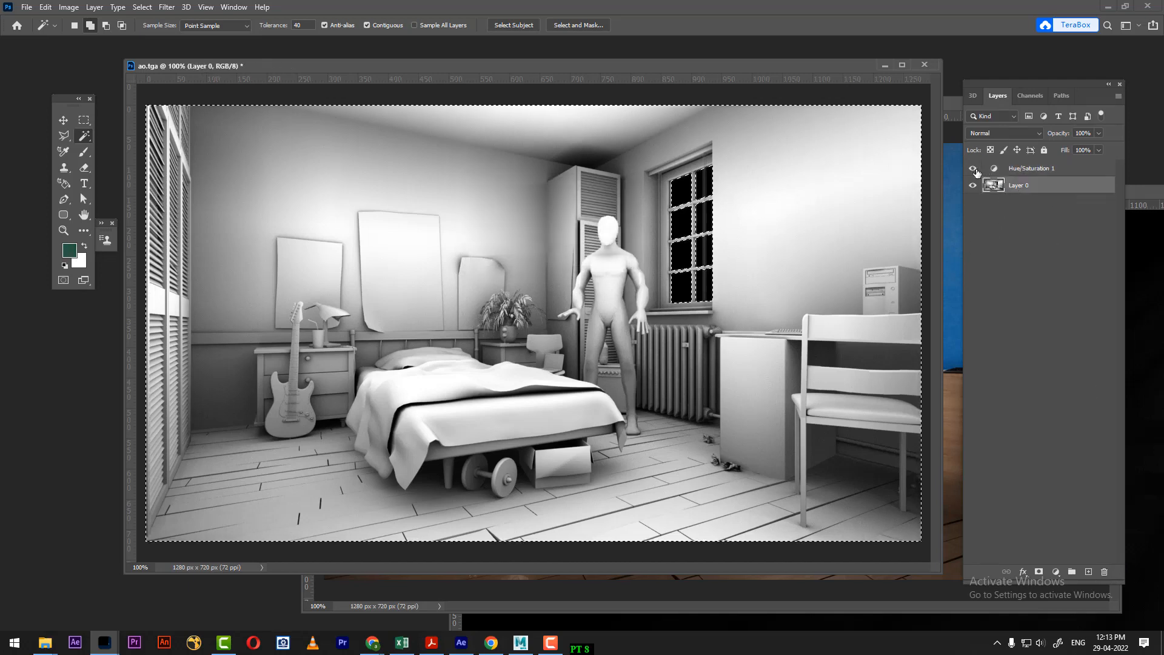
drag(1033, 170, 1106, 573)
click(1039, 572)
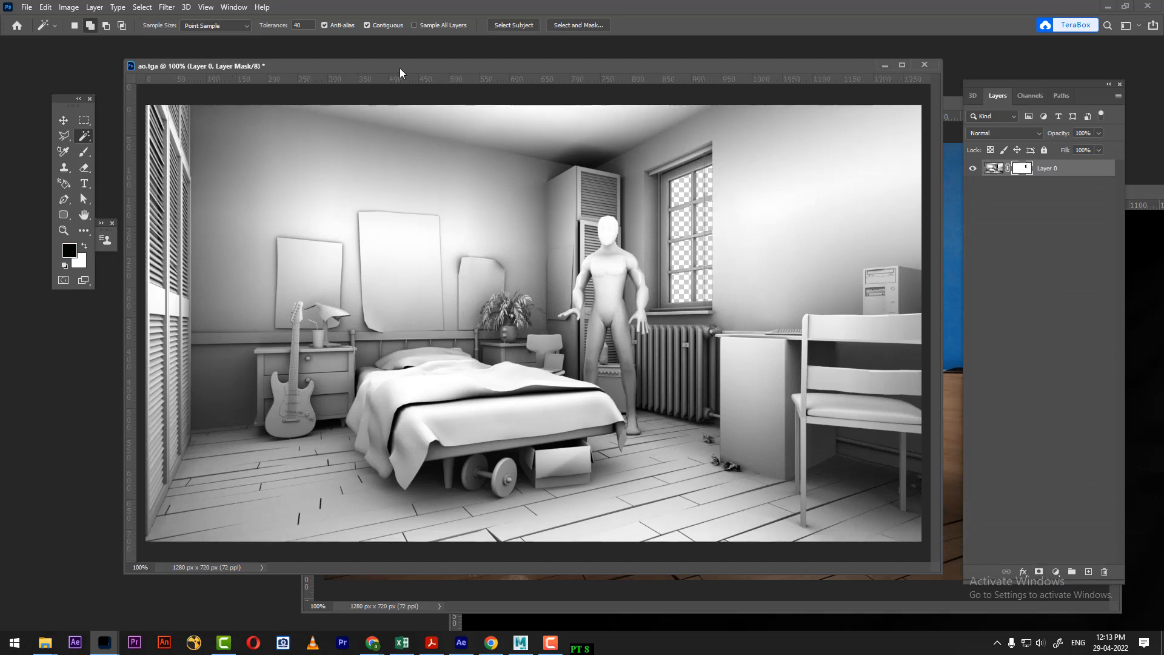
Move ao.tga aside, bring the Untitled-1 composite to the front, and load its Alpha 1 channel as a selection
drag(399, 73, 303, 280)
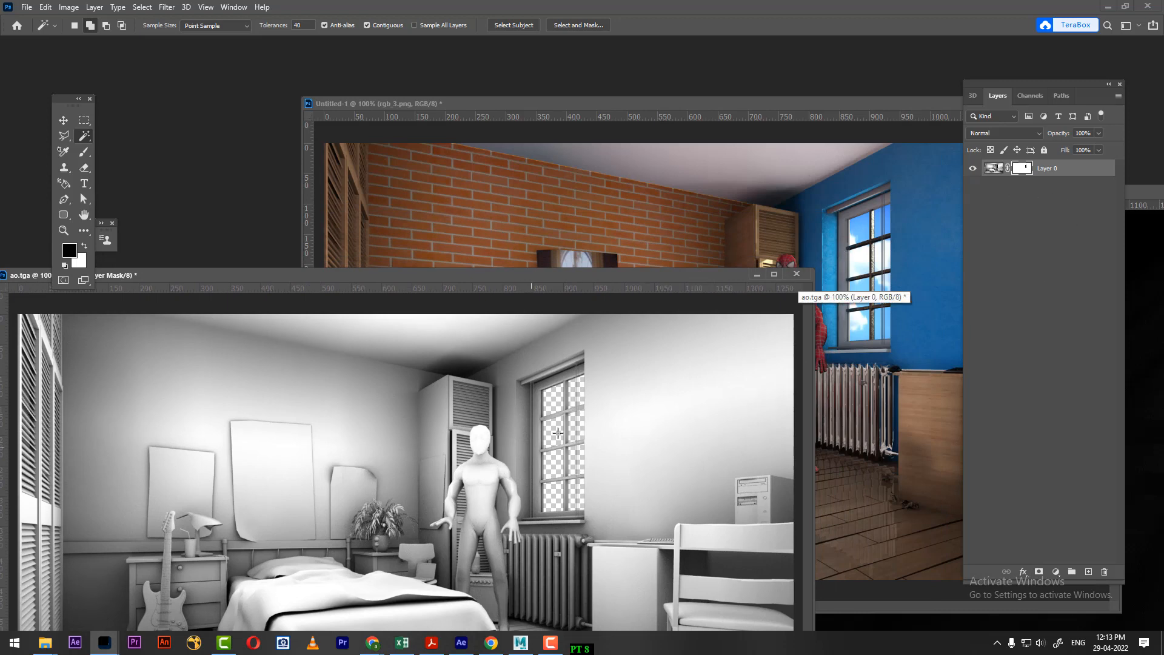
click(641, 103)
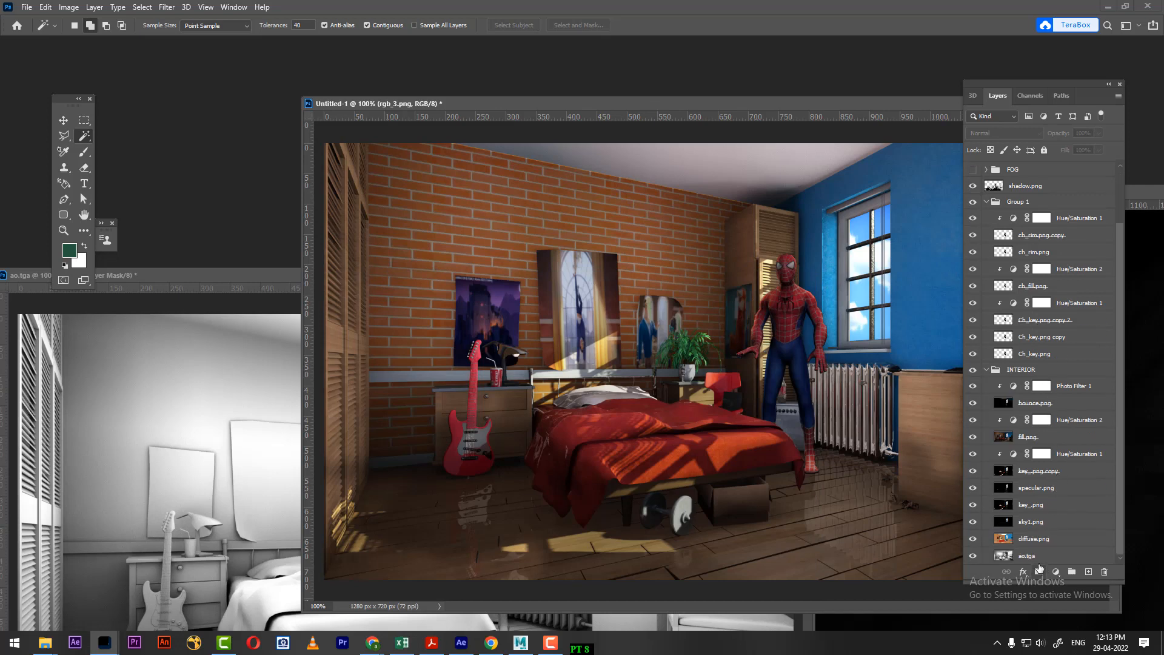
click(1041, 556)
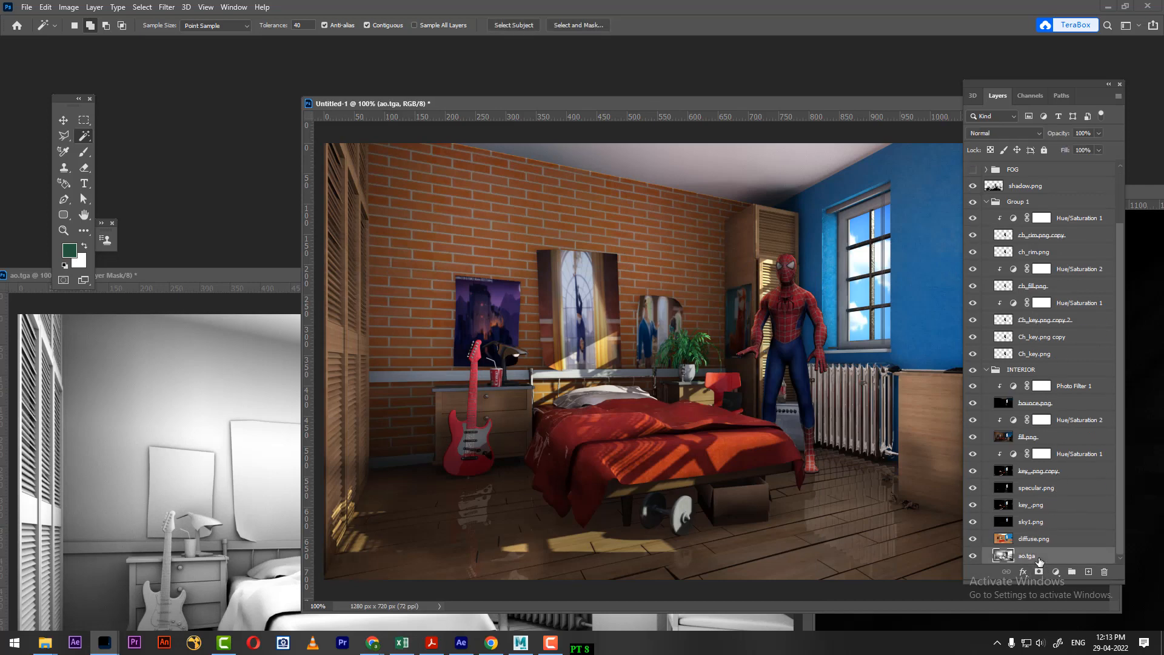
click(1037, 96)
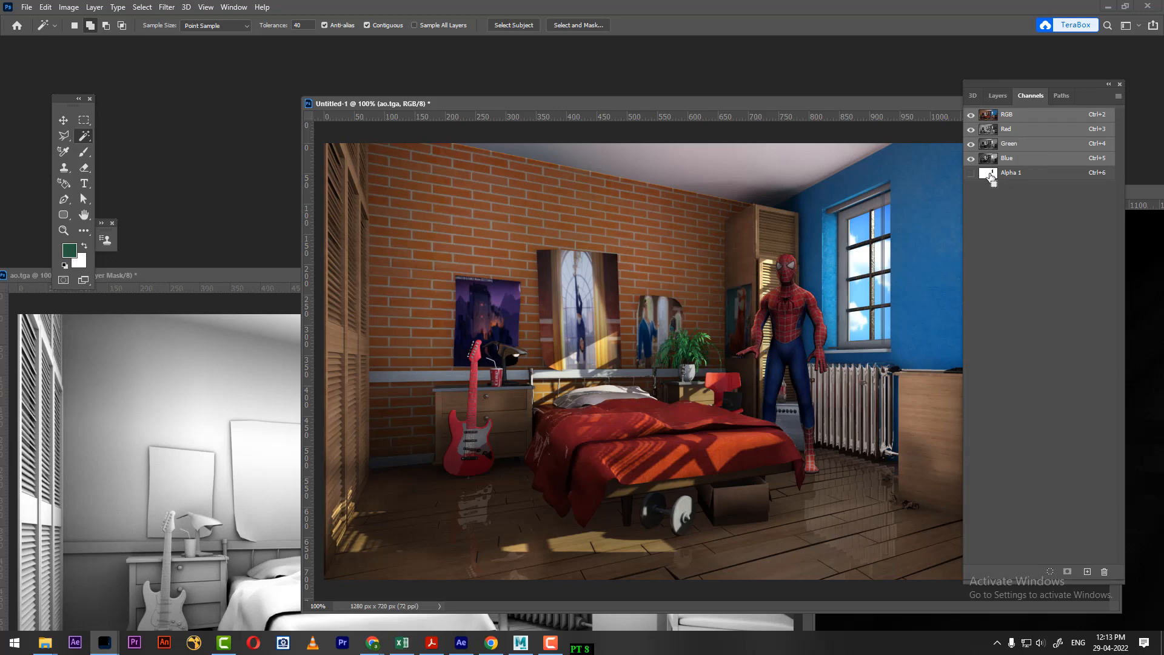
ctrl+click(988, 175)
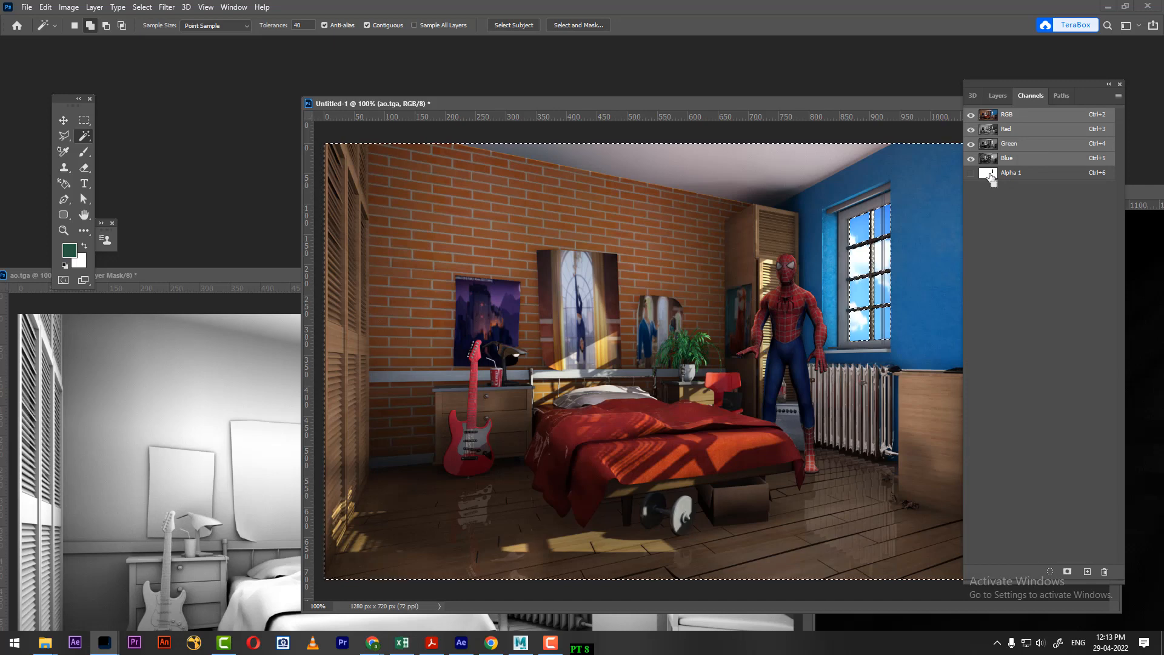
Make the FOG group visible, add a layer mask from the alpha selection, and toggle the group to compare the fog effect
click(998, 97)
scroll(1068, 369, up, 2)
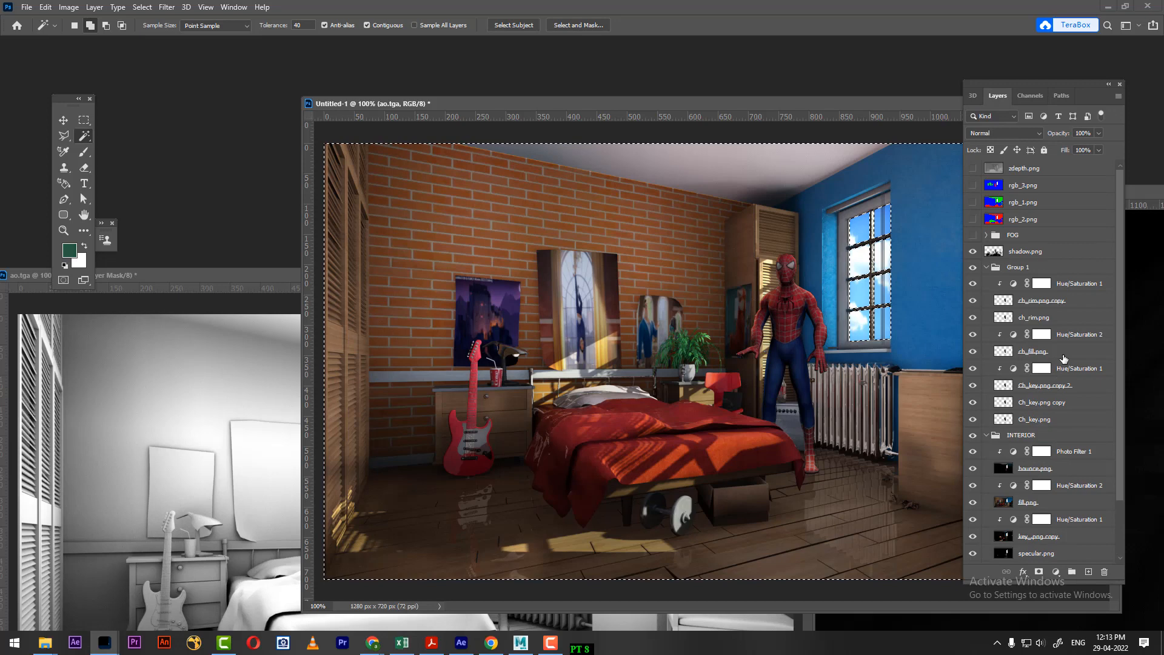
click(1035, 237)
click(973, 235)
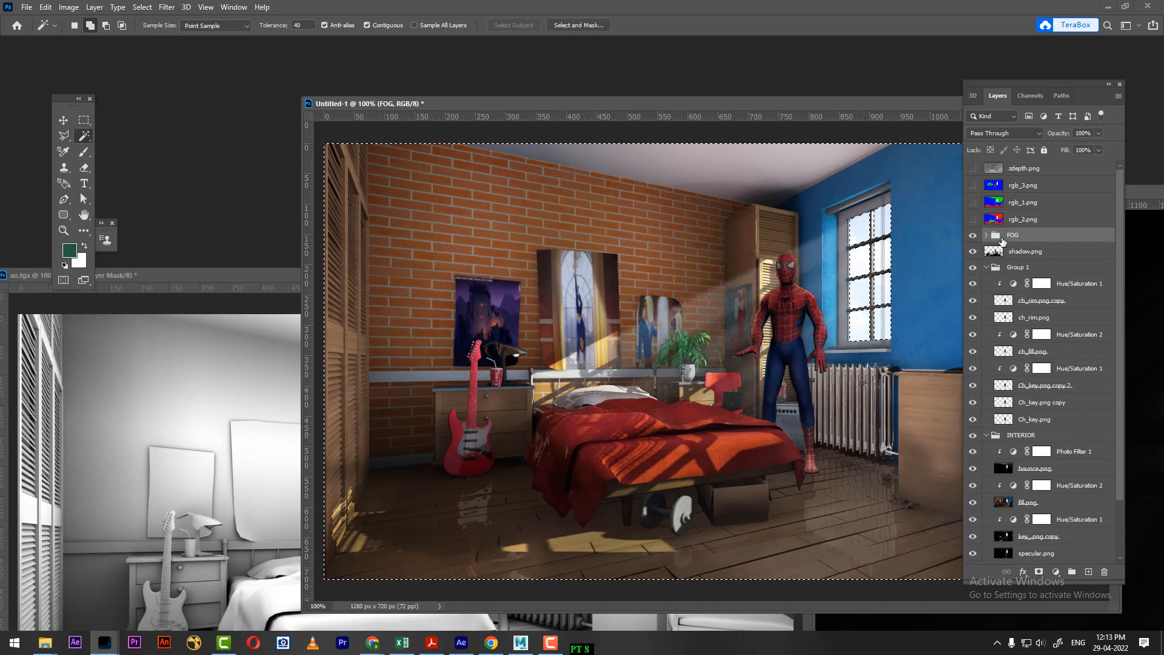
click(1039, 572)
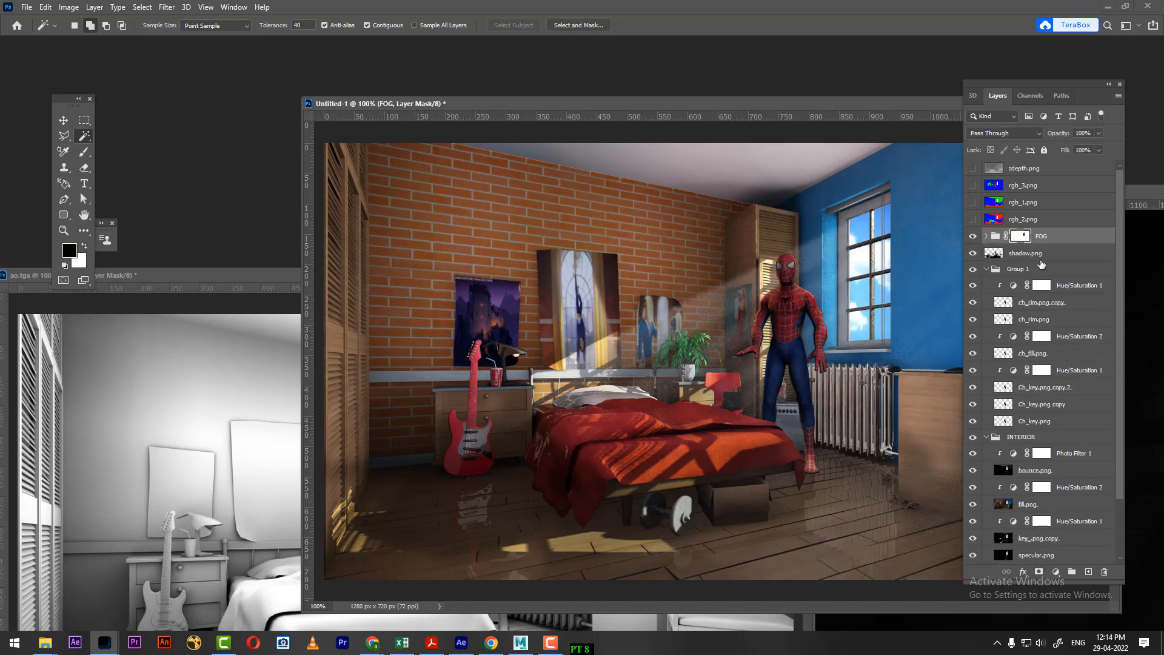
click(973, 237)
click(973, 239)
Brighten the sky1.png layer with Levels by setting the midtone input to 1.93
scroll(1047, 397, down, 2)
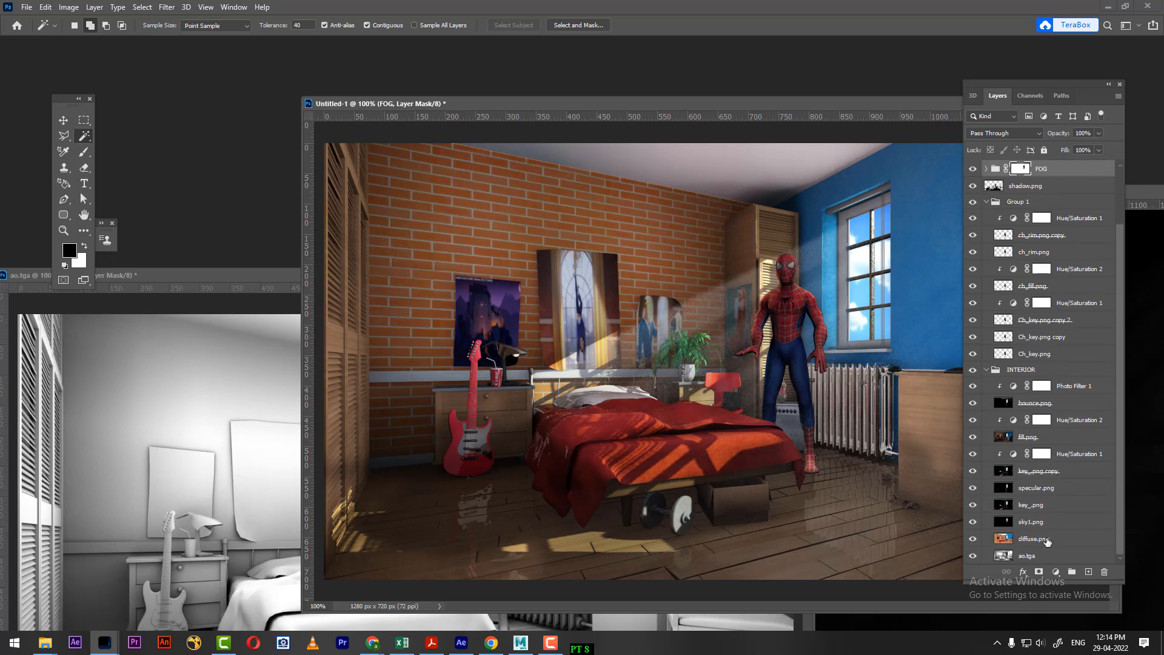
click(1047, 523)
click(975, 526)
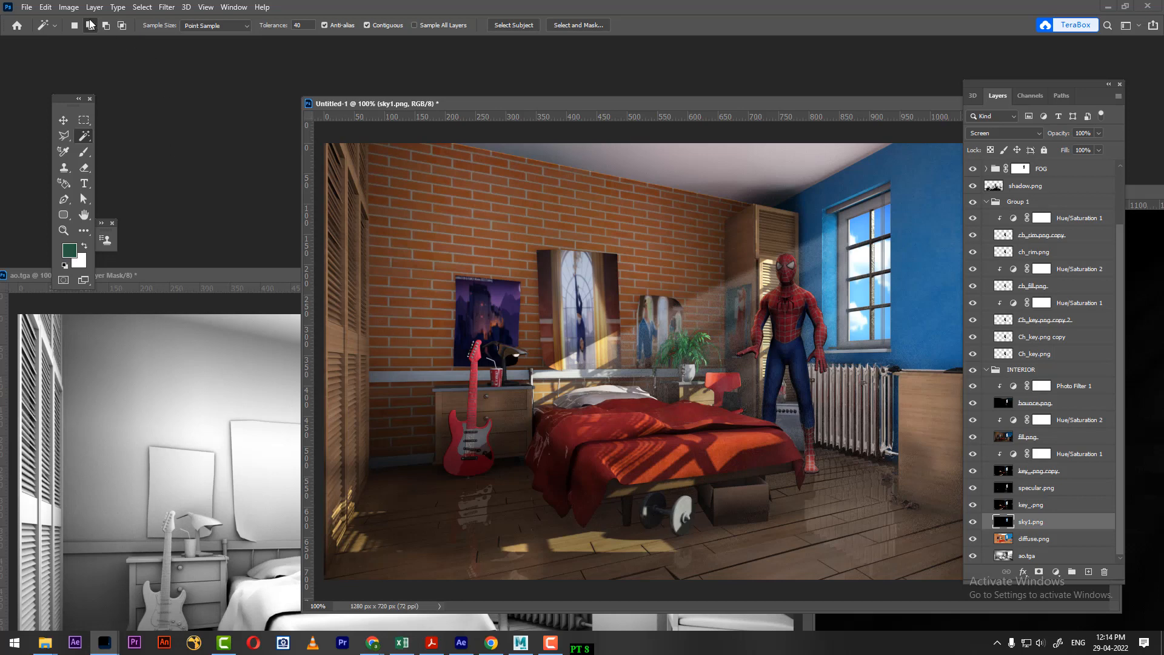
click(69, 7)
mouse_move(110, 38)
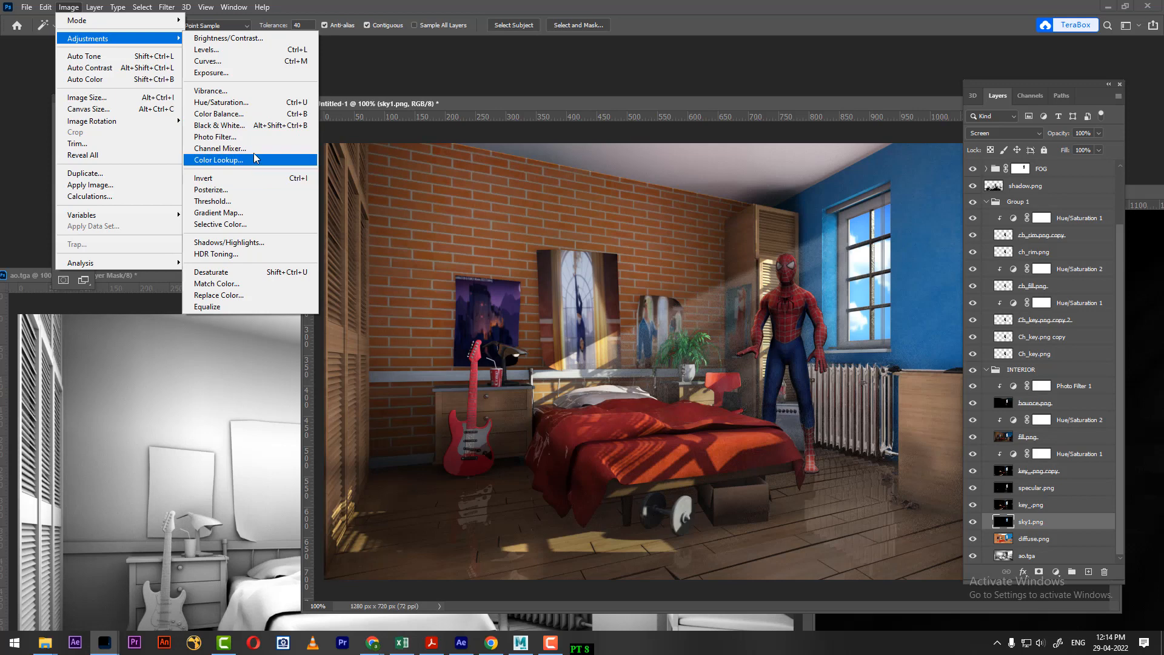
click(258, 50)
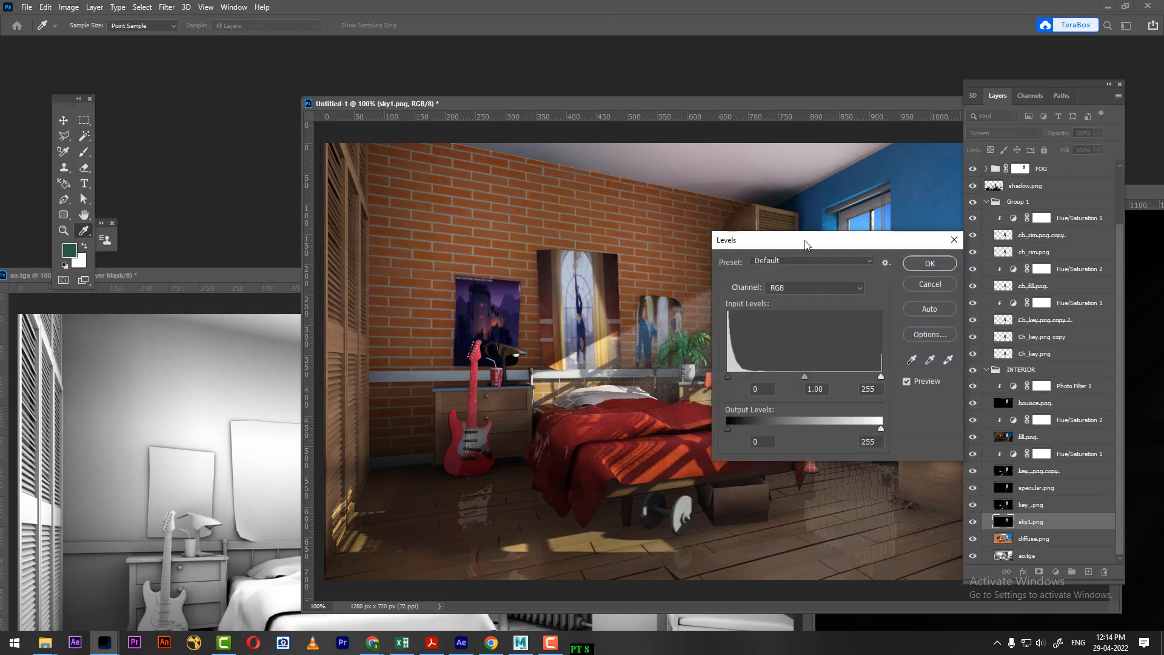
drag(805, 241, 341, 172)
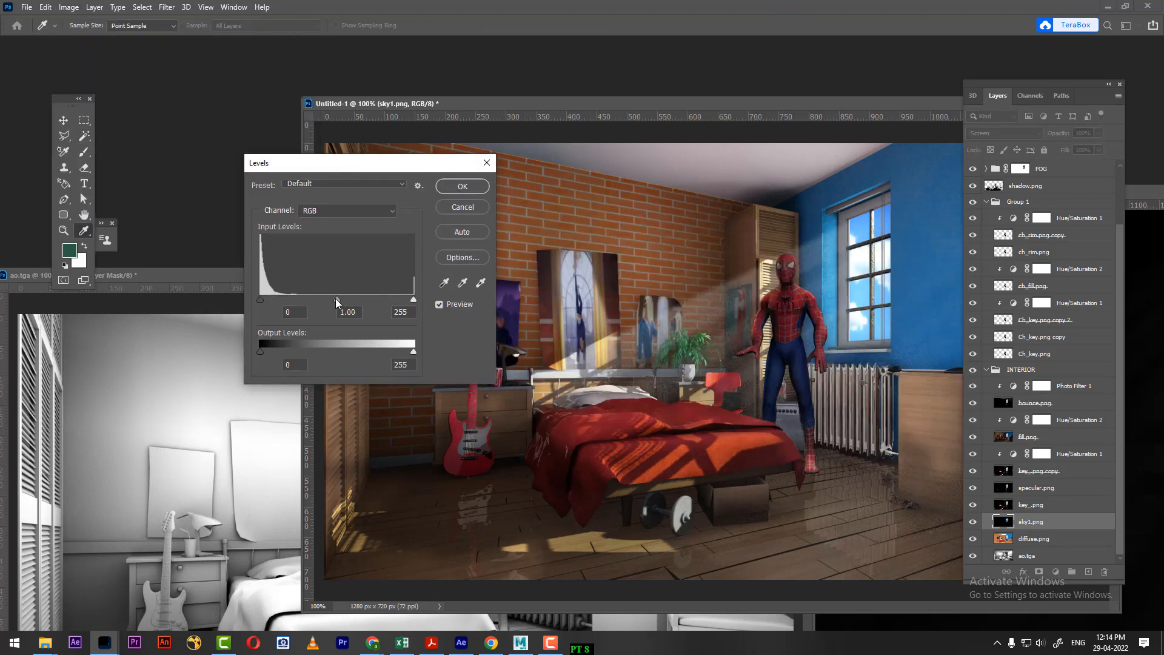
mouse_move(330, 299)
mouse_down()
mouse_move(296, 313)
mouse_move(369, 310)
mouse_move(312, 309)
mouse_up()
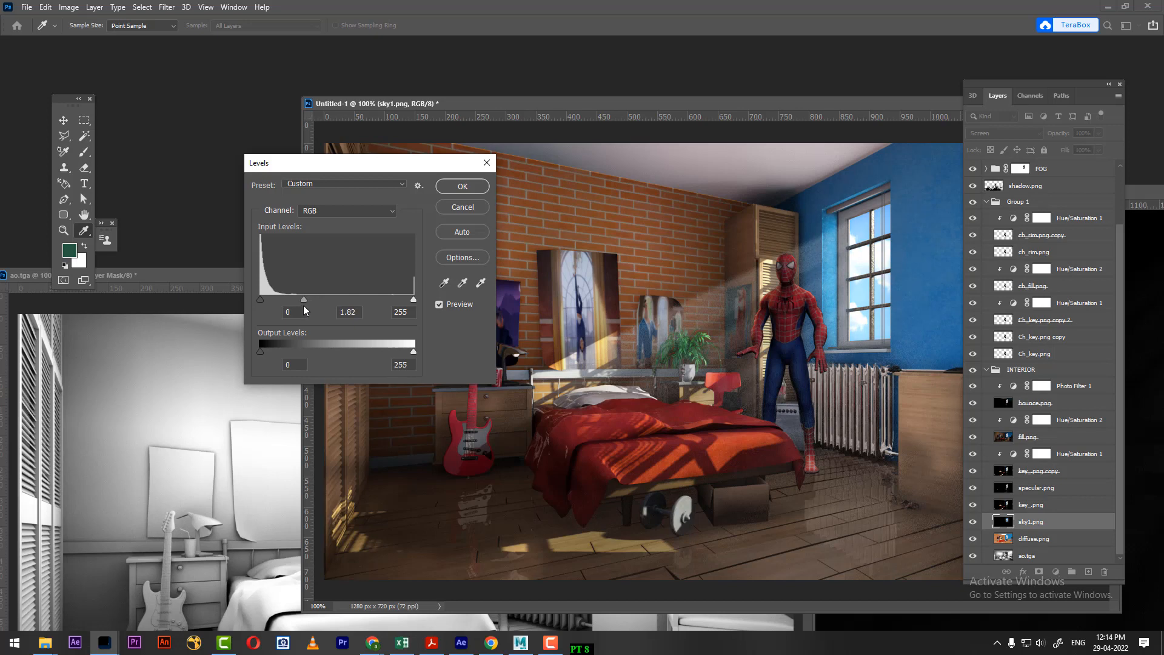
click(301, 305)
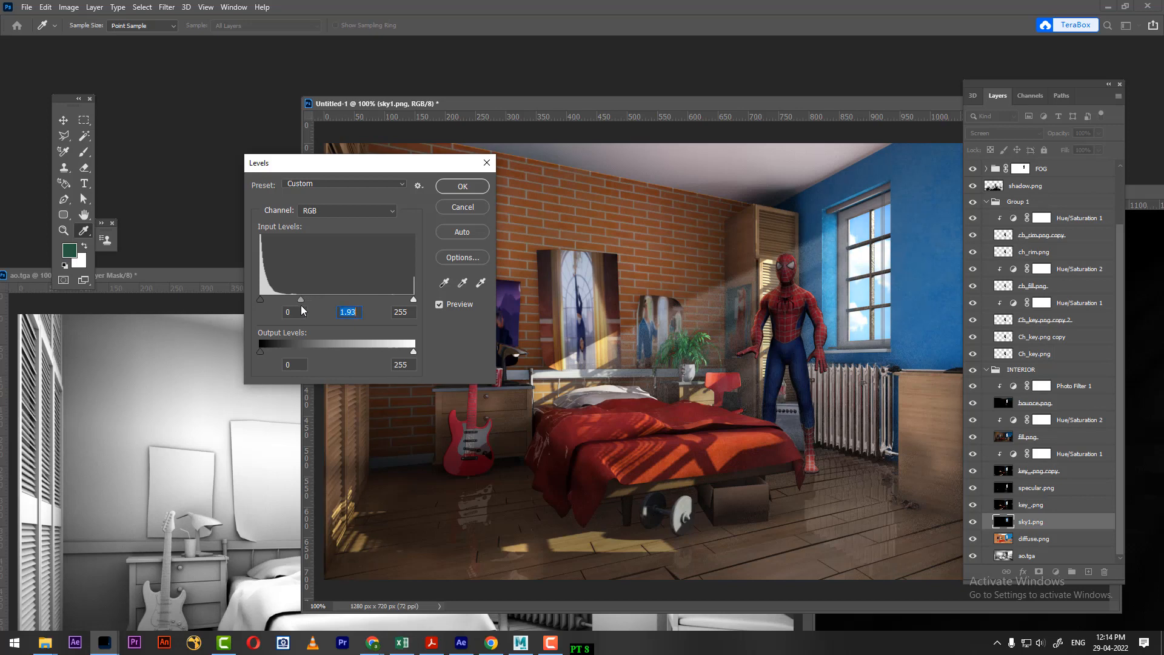
click(463, 186)
key(w)
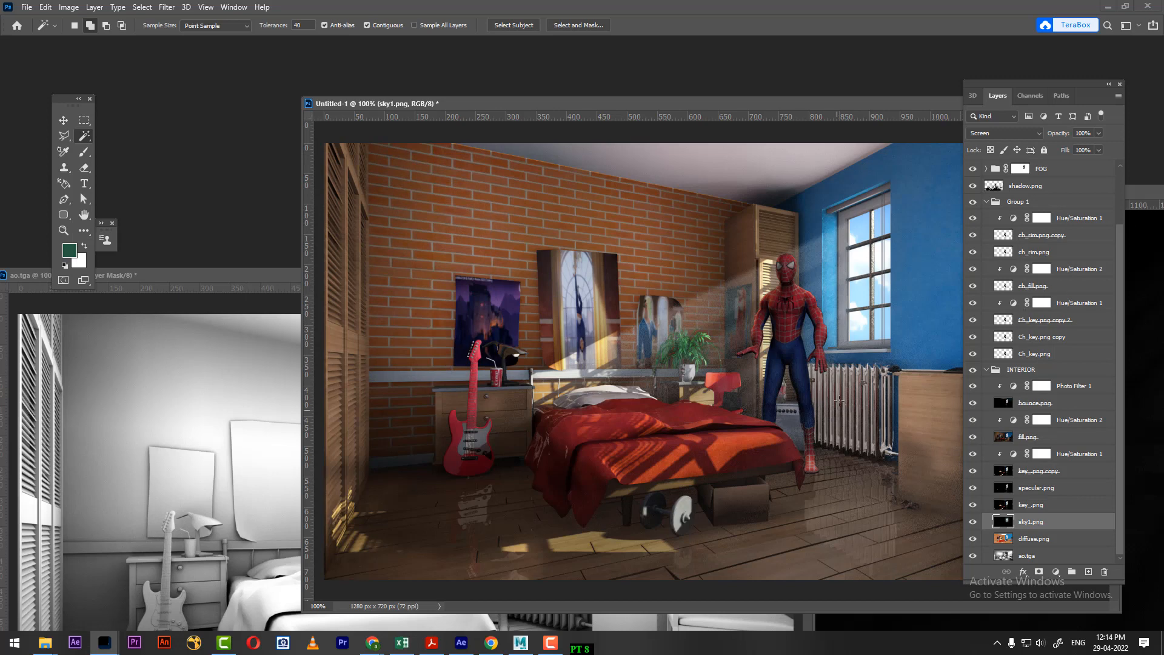
Preview the rgb_2.png and rgb_1.png mattes over the composite, hiding each one again
scroll(1068, 307, up, 2)
click(1063, 224)
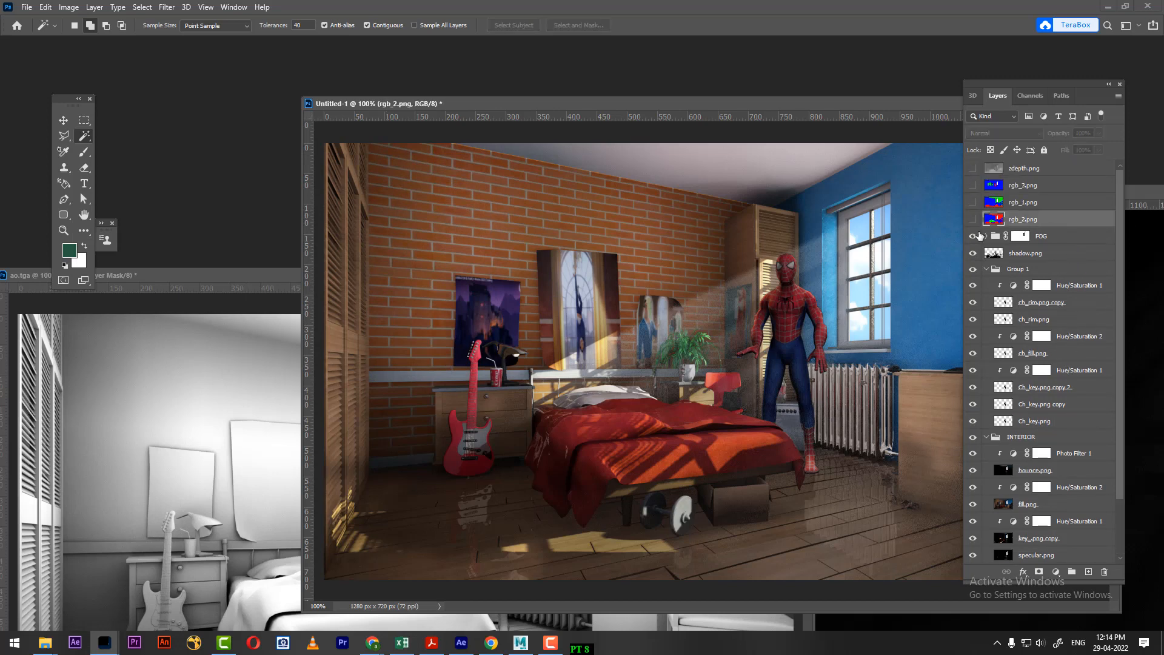
click(973, 220)
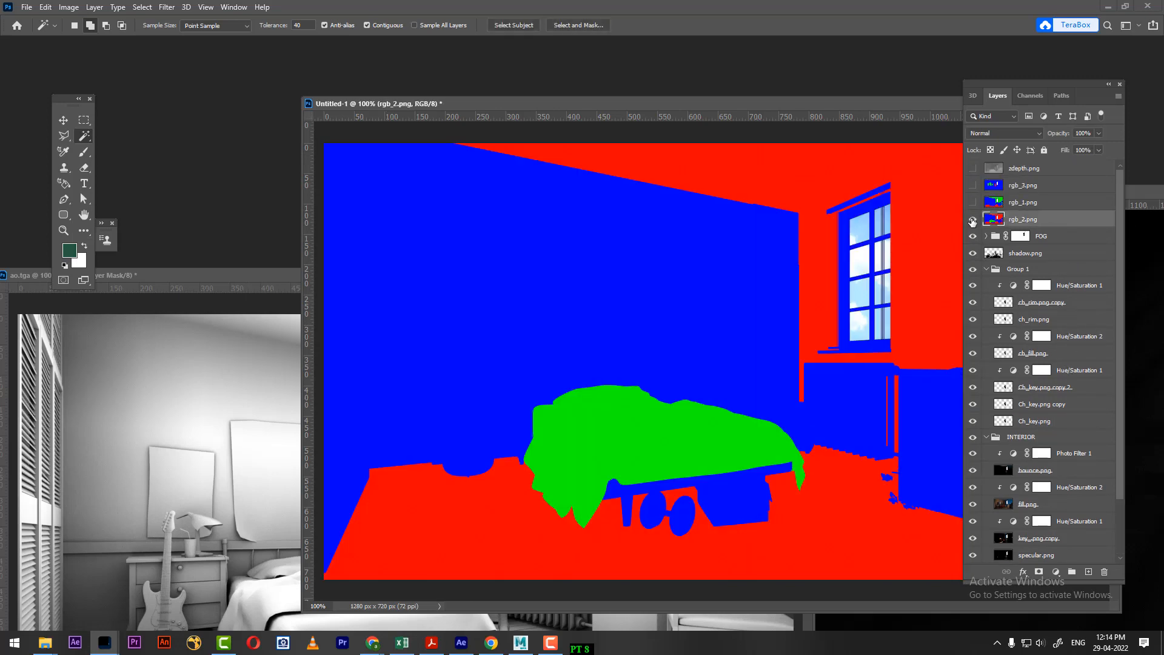
click(973, 220)
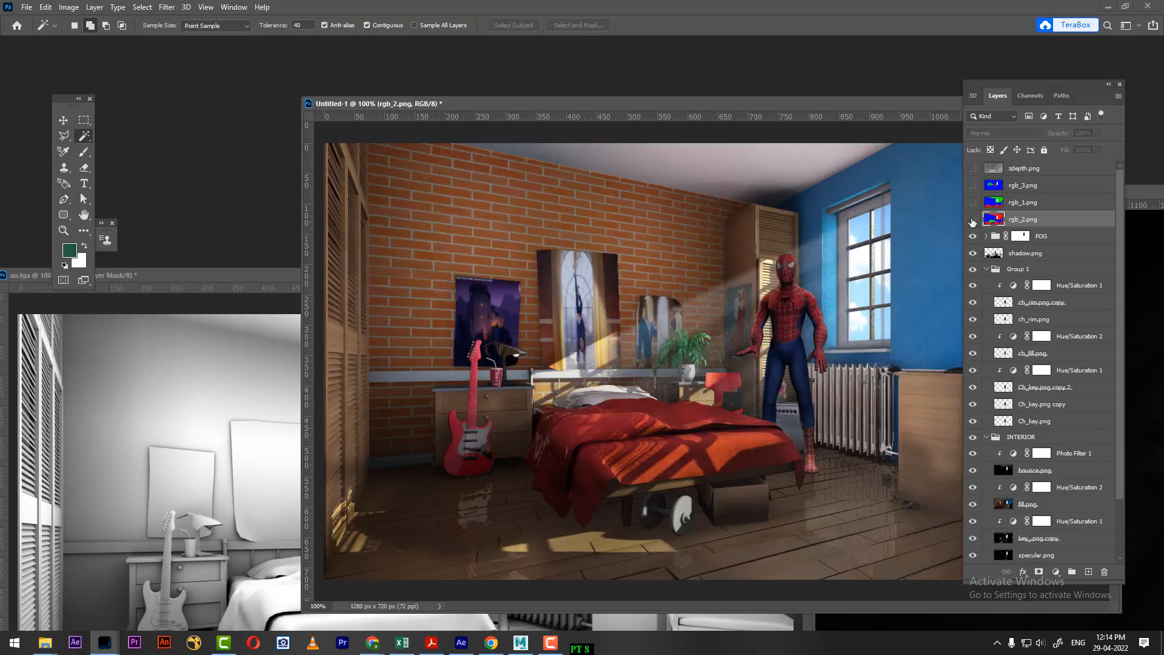
click(972, 220)
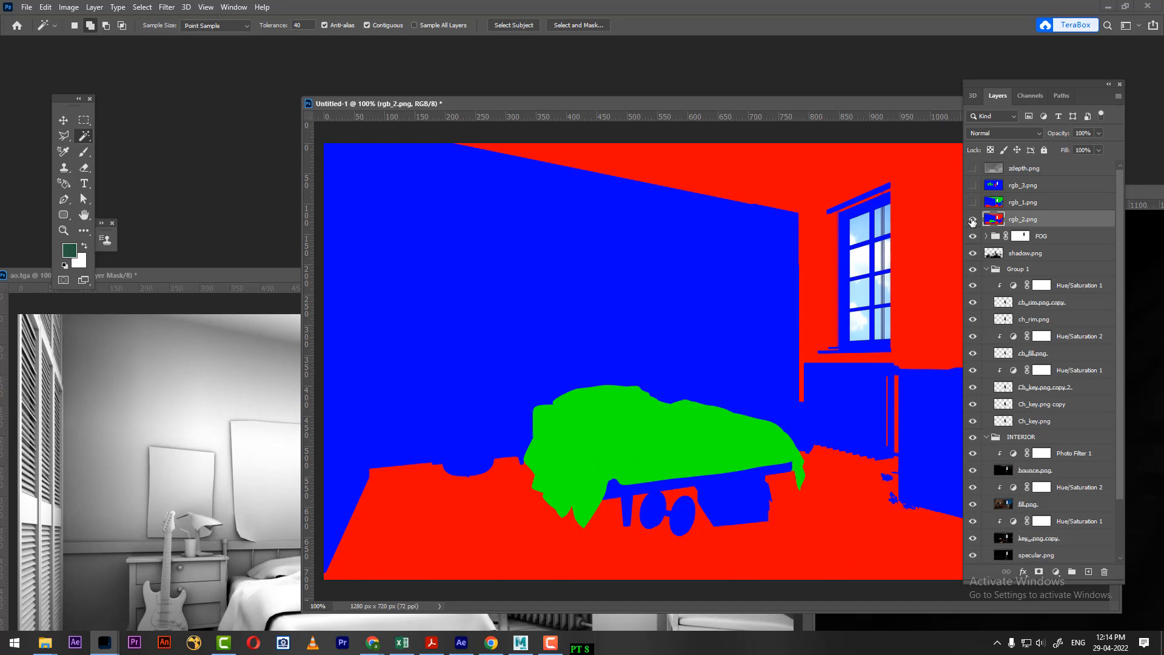
click(973, 220)
click(973, 203)
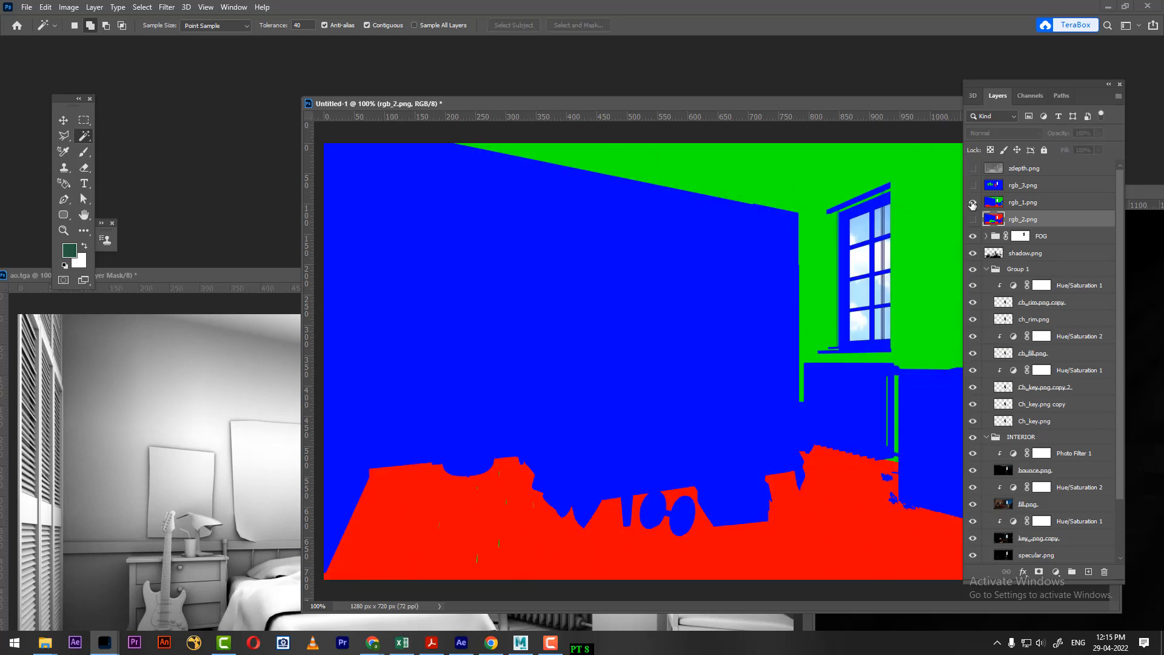
click(972, 202)
Show rgb_3.png, select its red character area with the Magic Wand, and hide the matte to reveal the selection over the scene
click(972, 186)
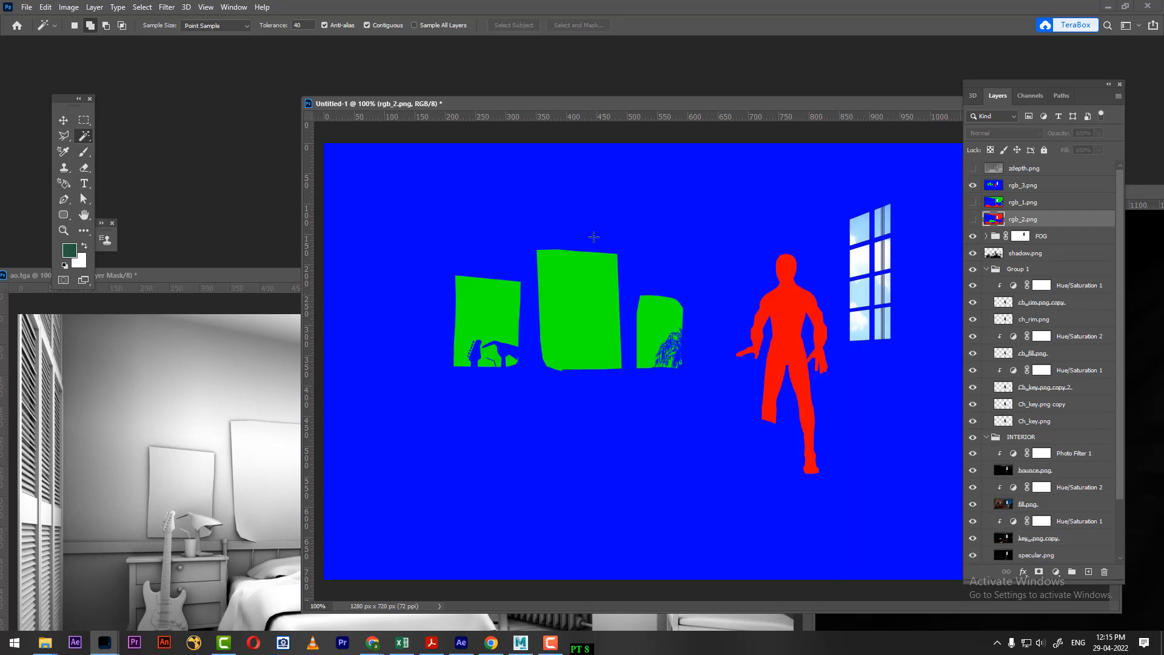
click(1034, 188)
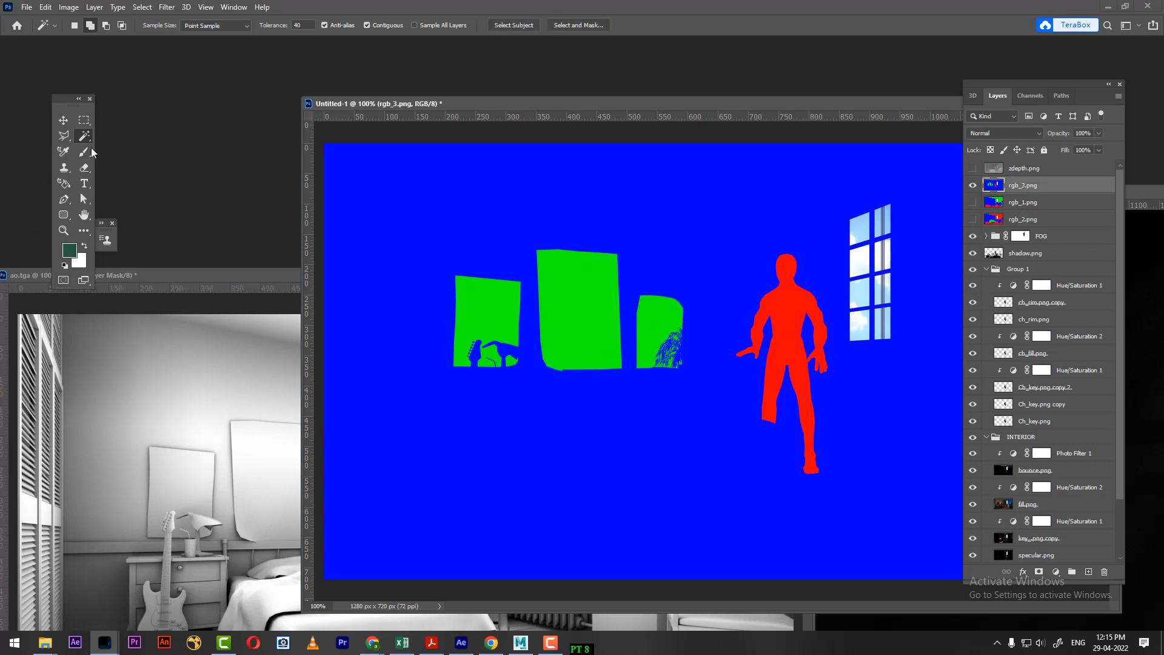
click(797, 322)
click(974, 185)
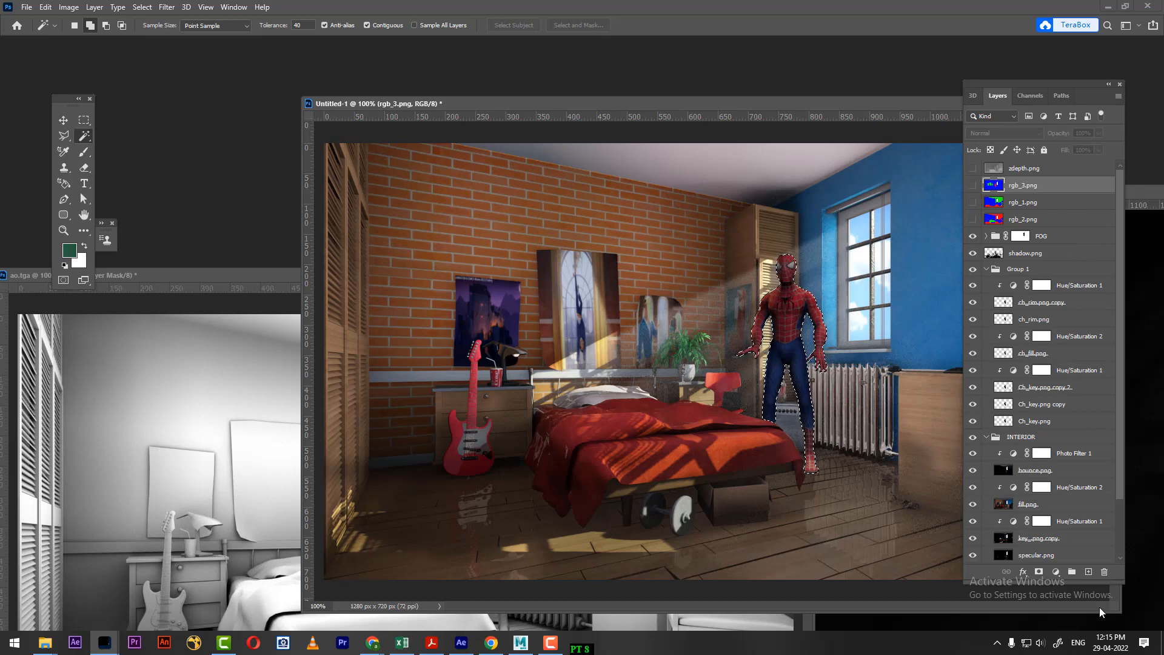
Add a Curves adjustment layer masked to the character selection and raise its midtones slightly to brighten him
click(1061, 573)
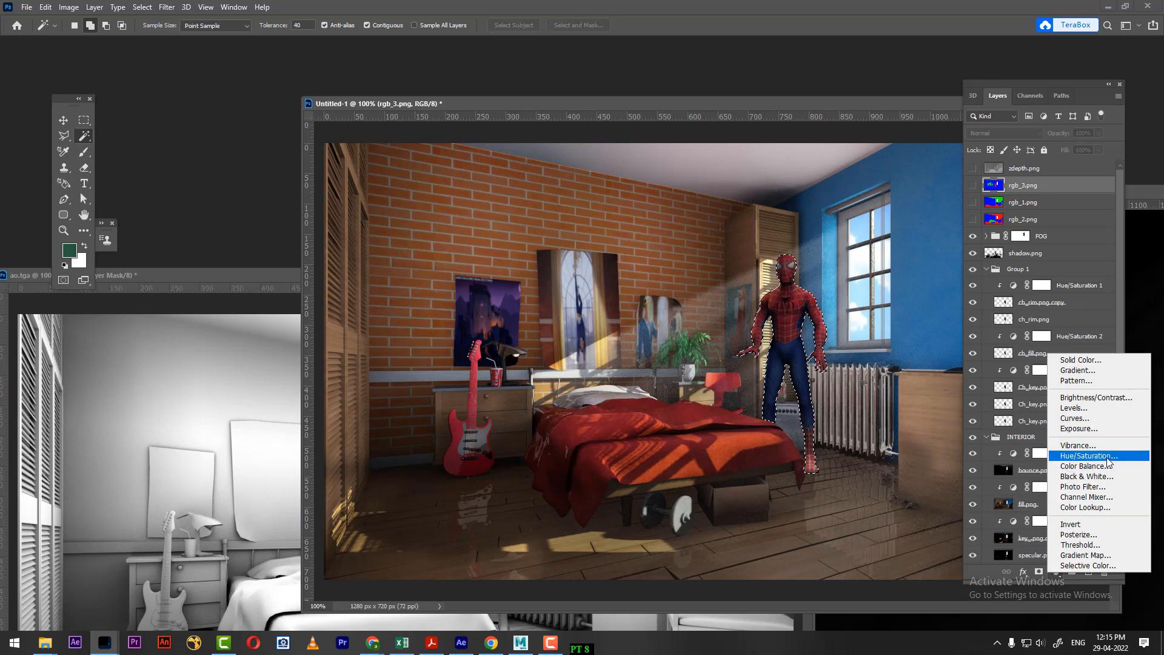
click(1103, 419)
drag(853, 323, 1033, 308)
drag(1009, 466, 1001, 456)
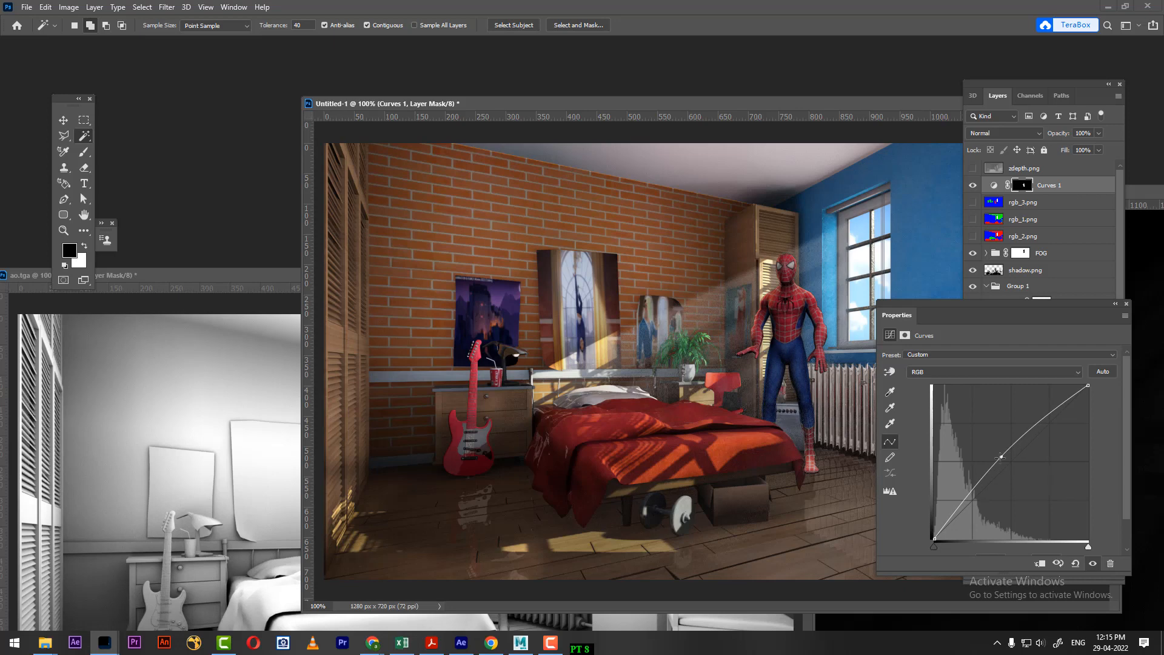
click(1127, 305)
Compare the character with and without the Curves 1 adjustment, leaving that layer hidden
click(974, 185)
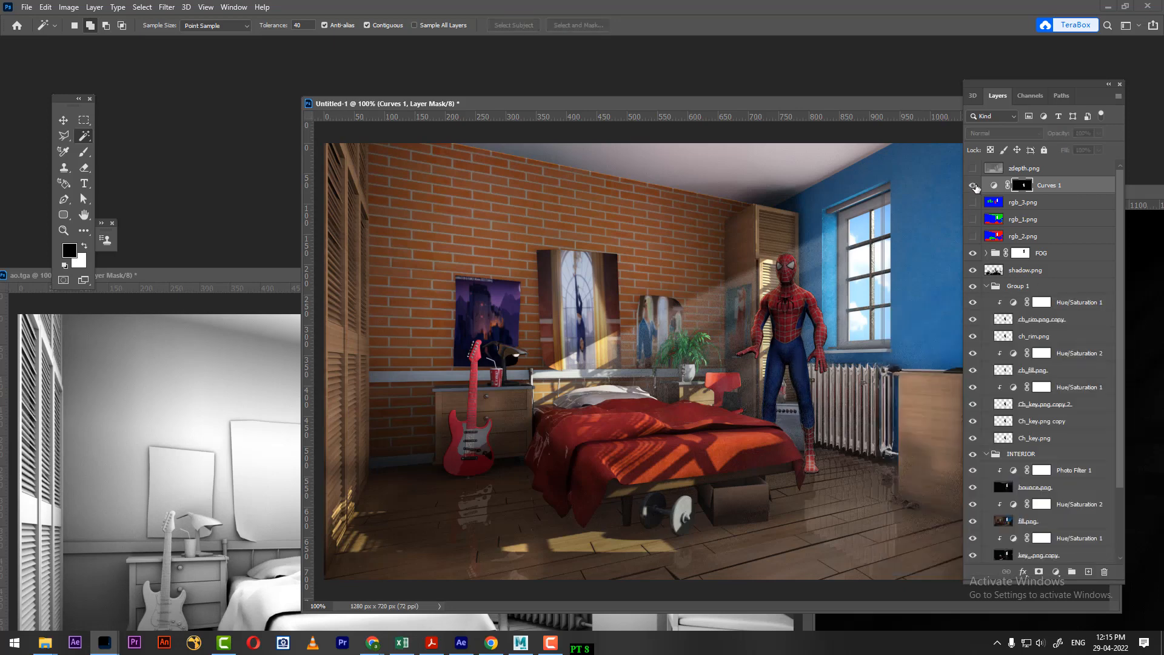
click(974, 186)
click(974, 186)
click(974, 186)
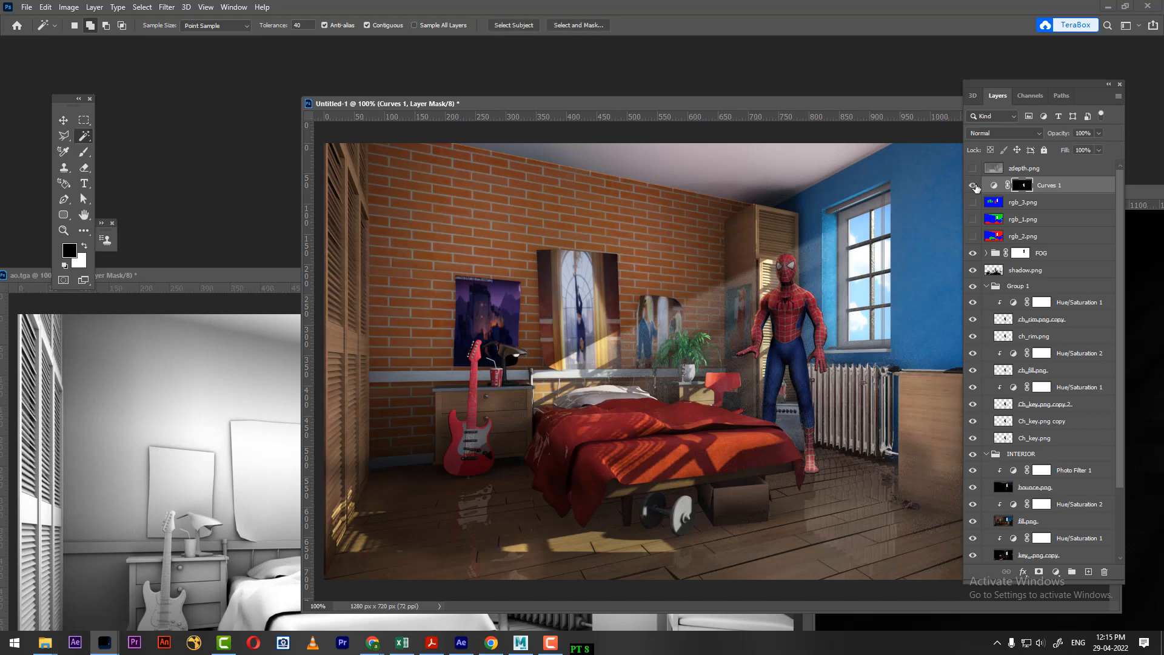
click(974, 185)
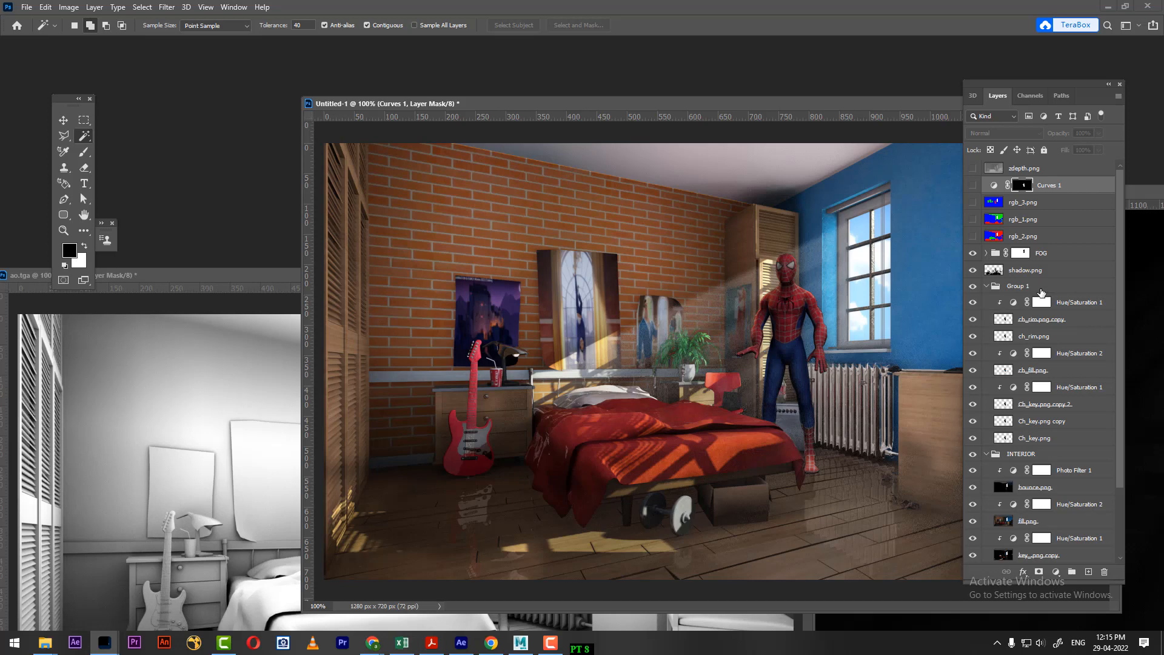
Show rgb_3.png, select its middle green poster with the Magic Wand, extend the selection to all similar areas, and hide the matte
click(1011, 206)
click(974, 203)
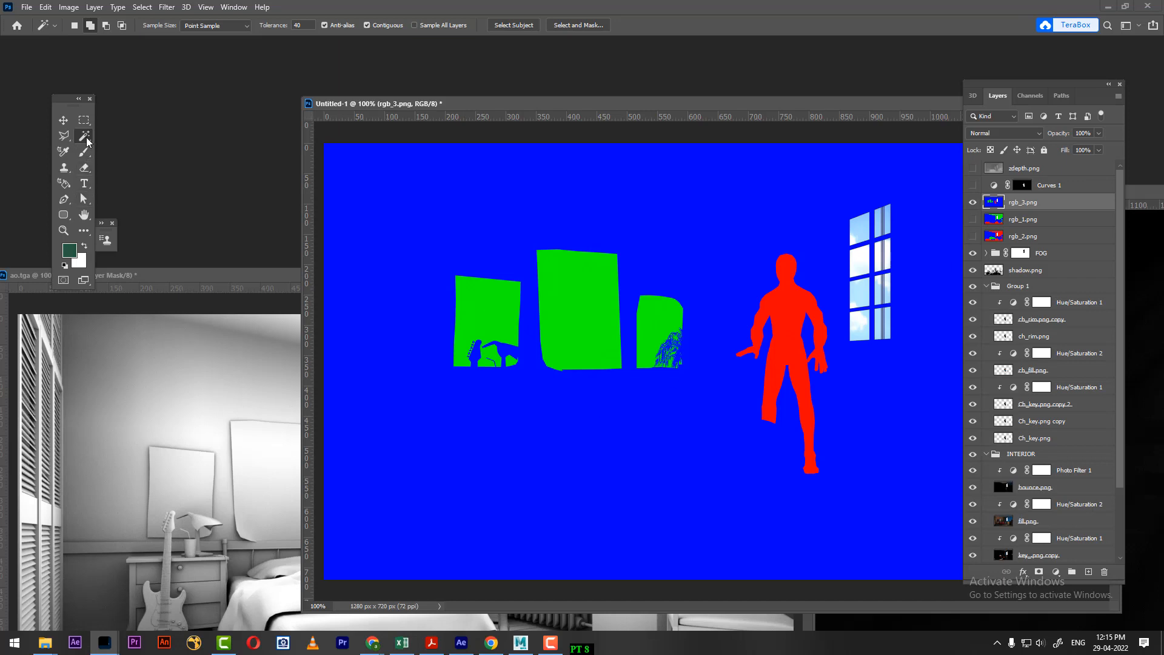
click(570, 292)
click(137, 12)
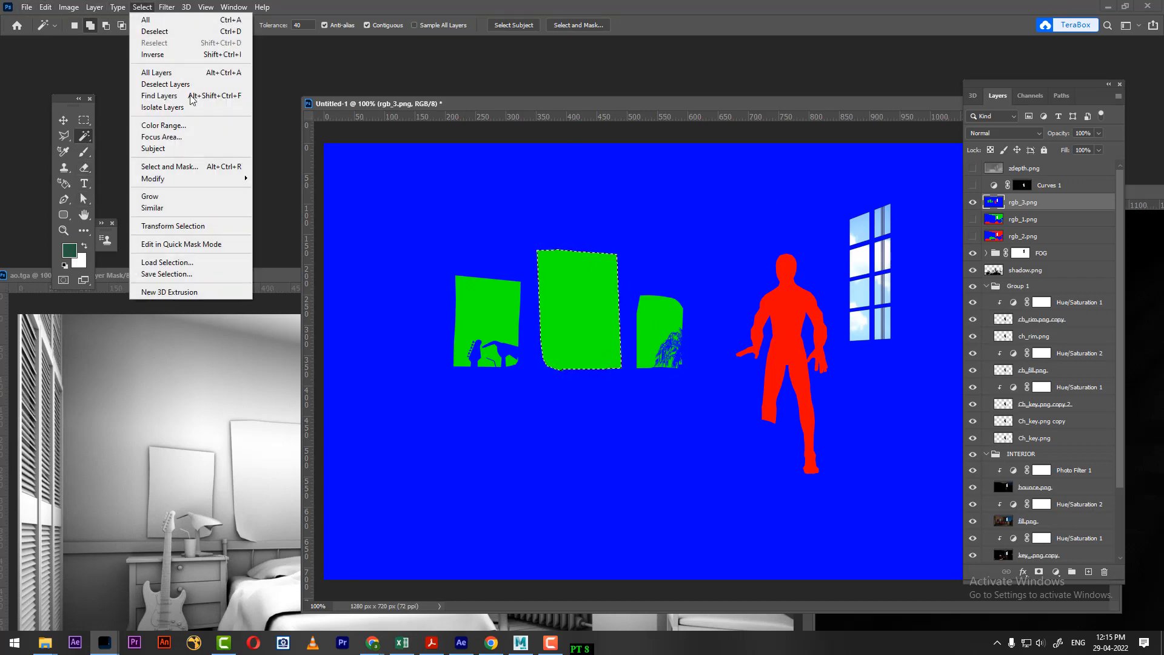
click(201, 209)
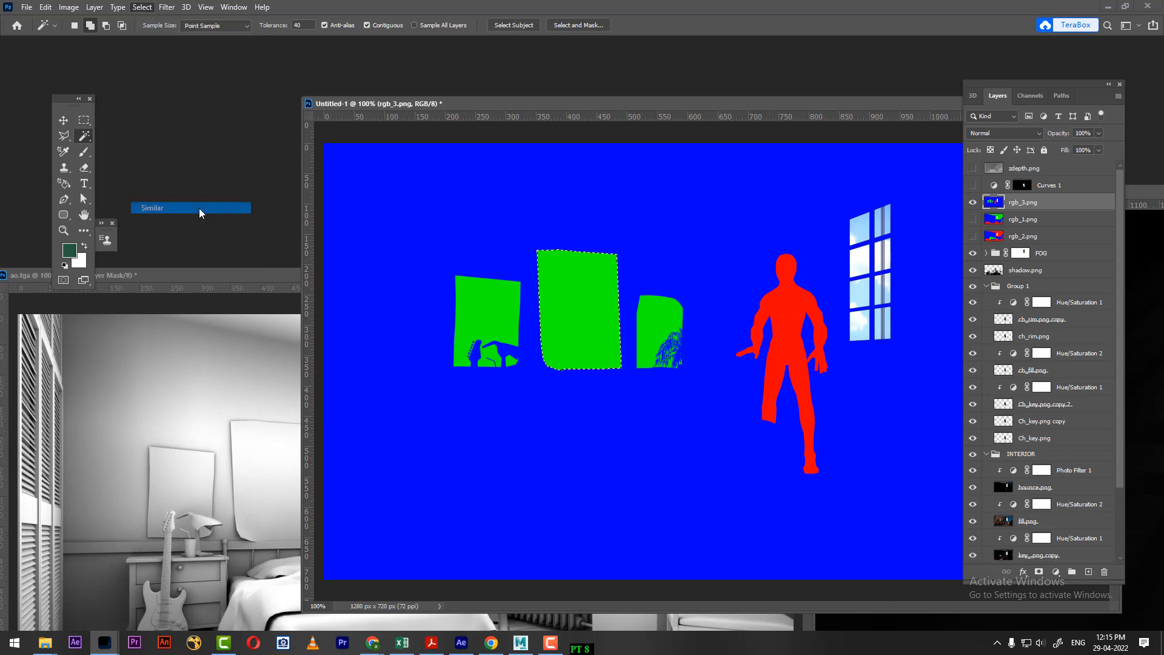
click(973, 202)
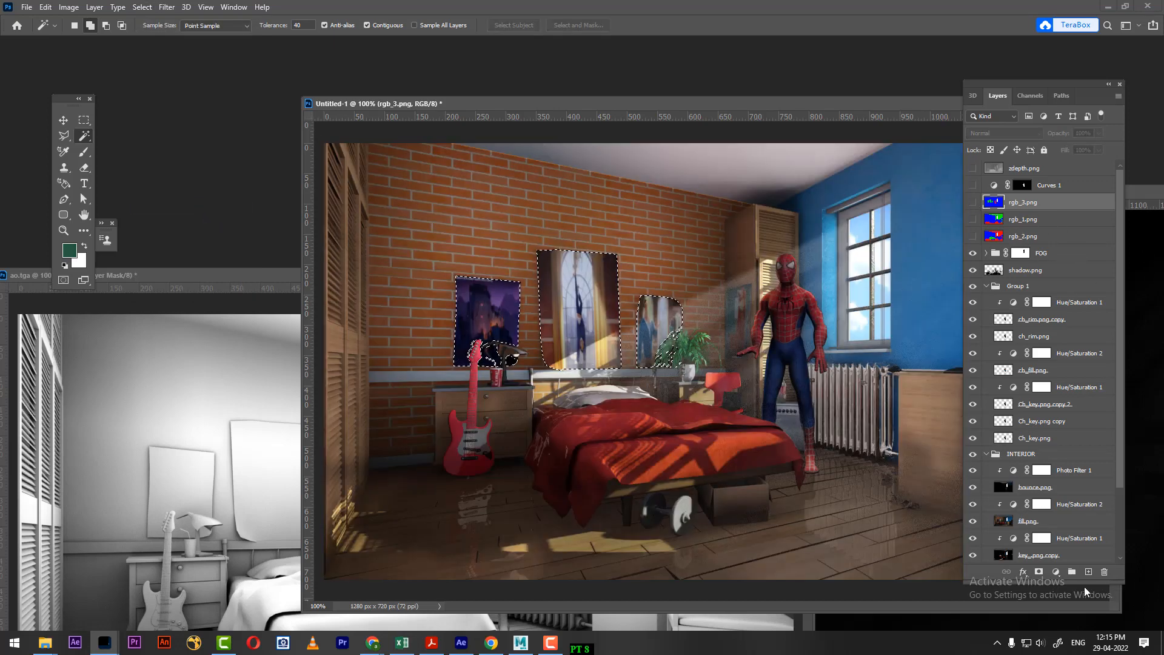
Add a Brightness/Contrast adjustment layer masked to the wall posters, with brightness 14 and contrast 10
click(1058, 573)
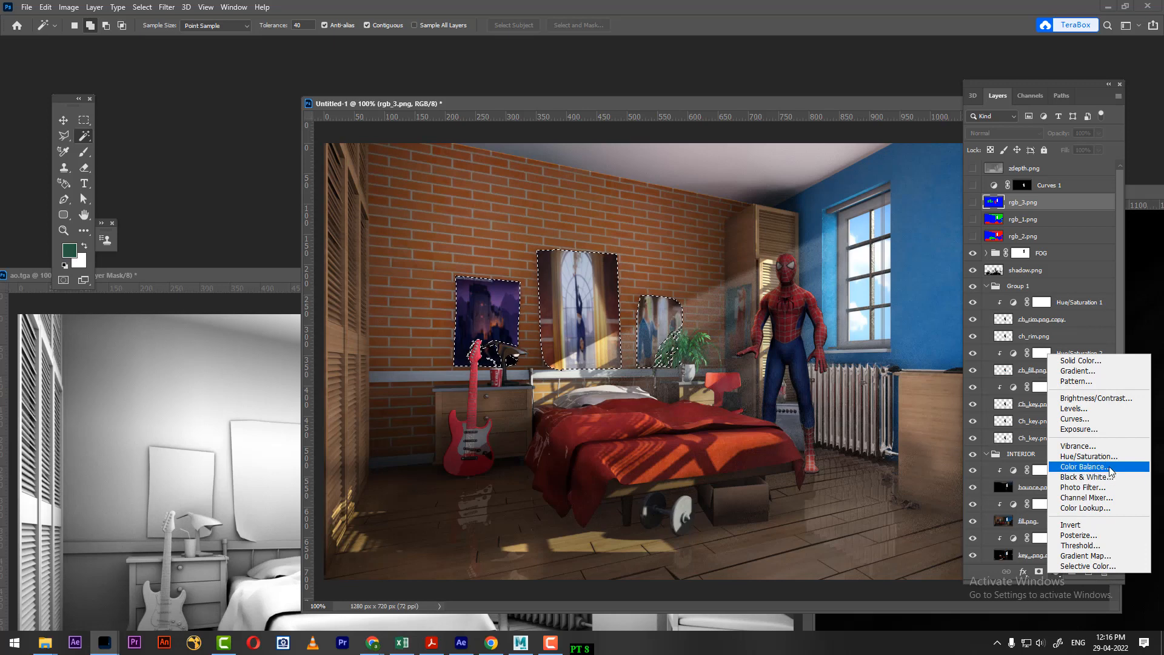
click(1127, 399)
drag(999, 389, 1011, 416)
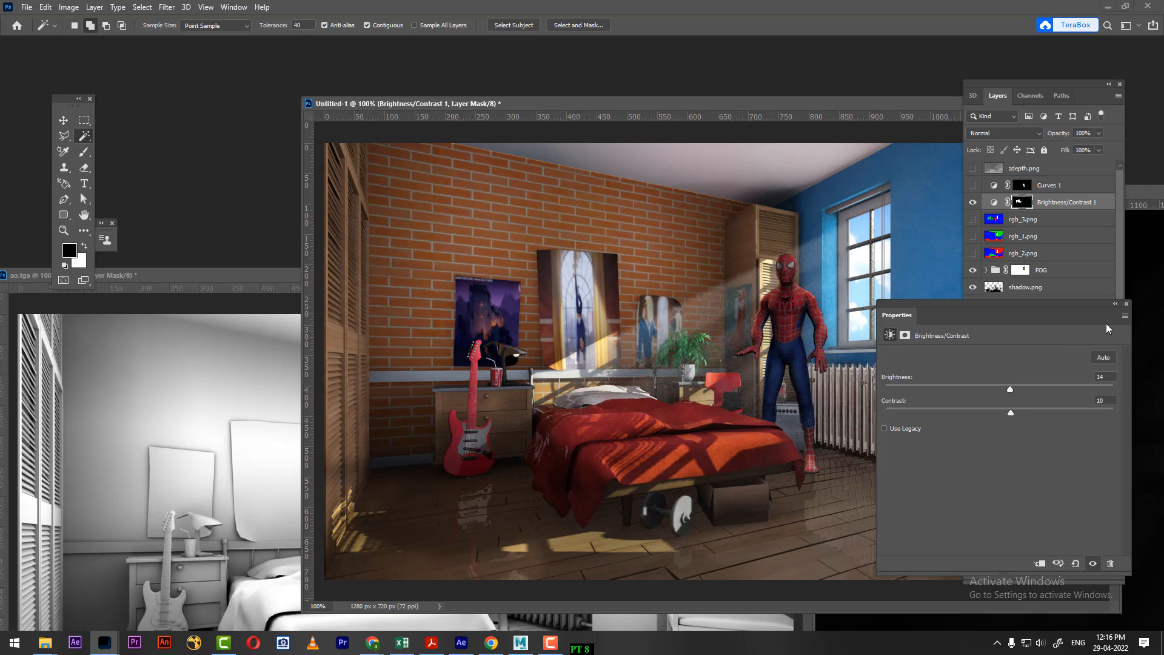
click(1123, 306)
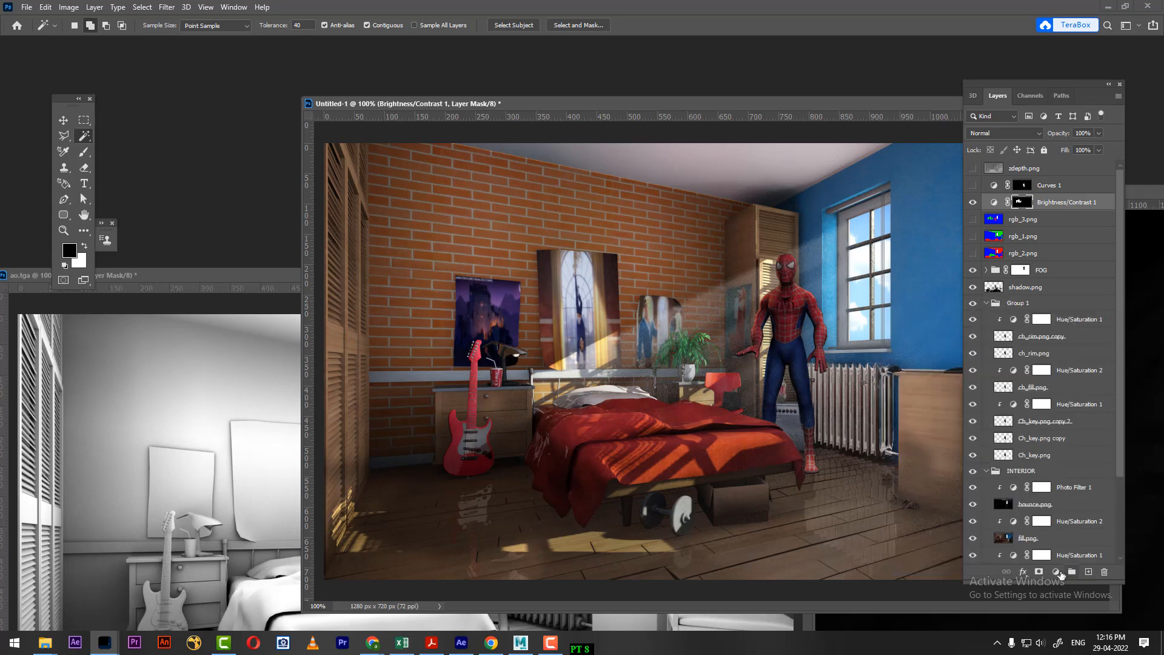
Show rgb_2.png, select its green bed area with the Magic Wand, and hide the matte again
click(1052, 250)
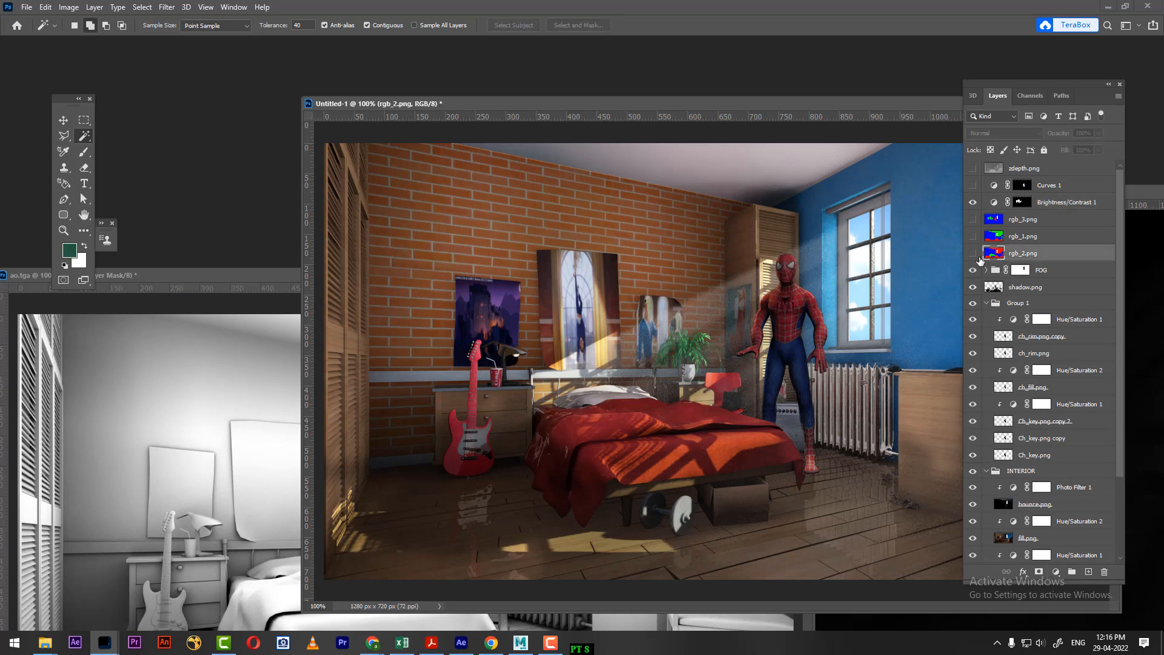
click(973, 253)
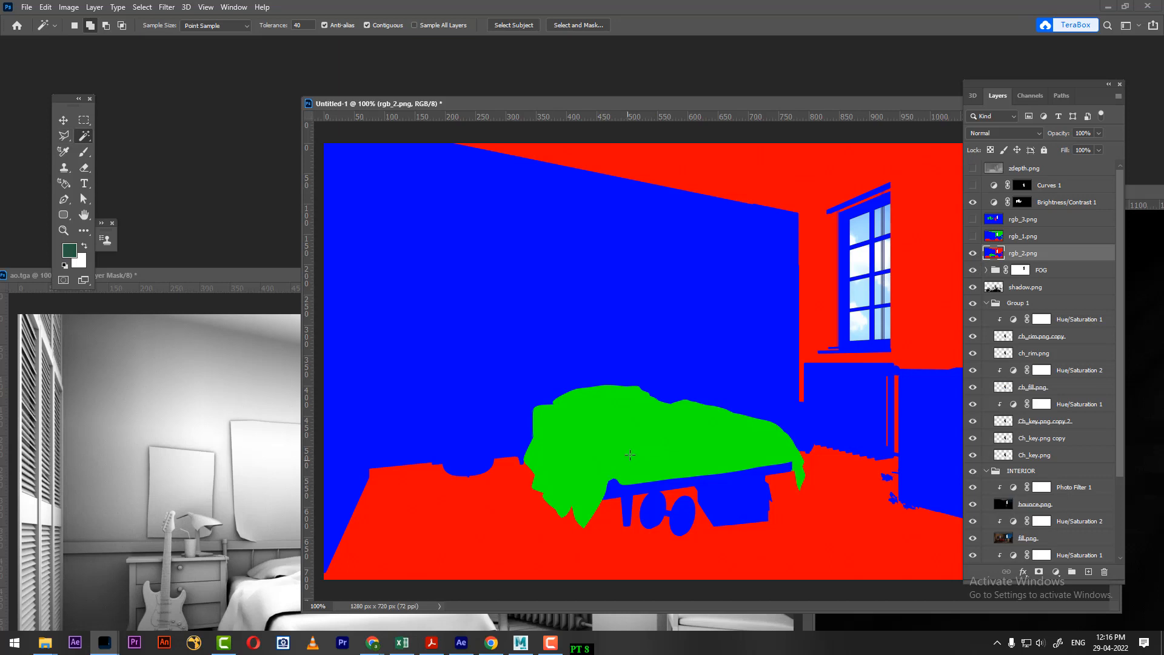
click(640, 453)
click(974, 253)
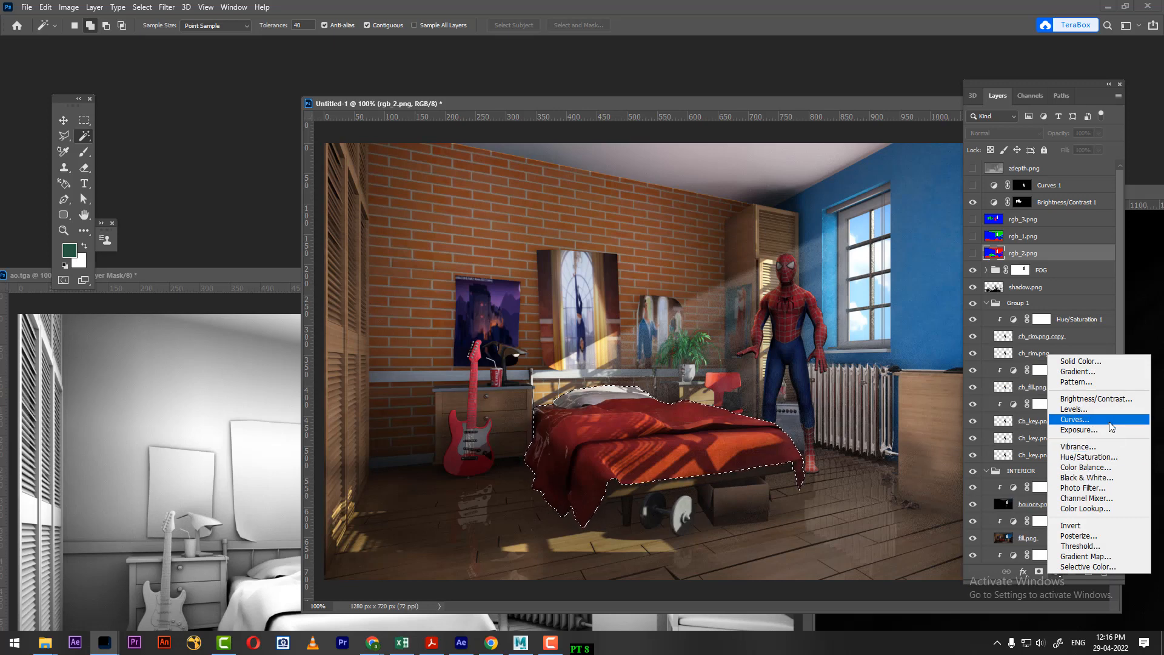
Add a Curves adjustment layer masked to the bed selection and raise its midtones slightly to brighten the bedding
click(1083, 419)
drag(1019, 459, 1007, 450)
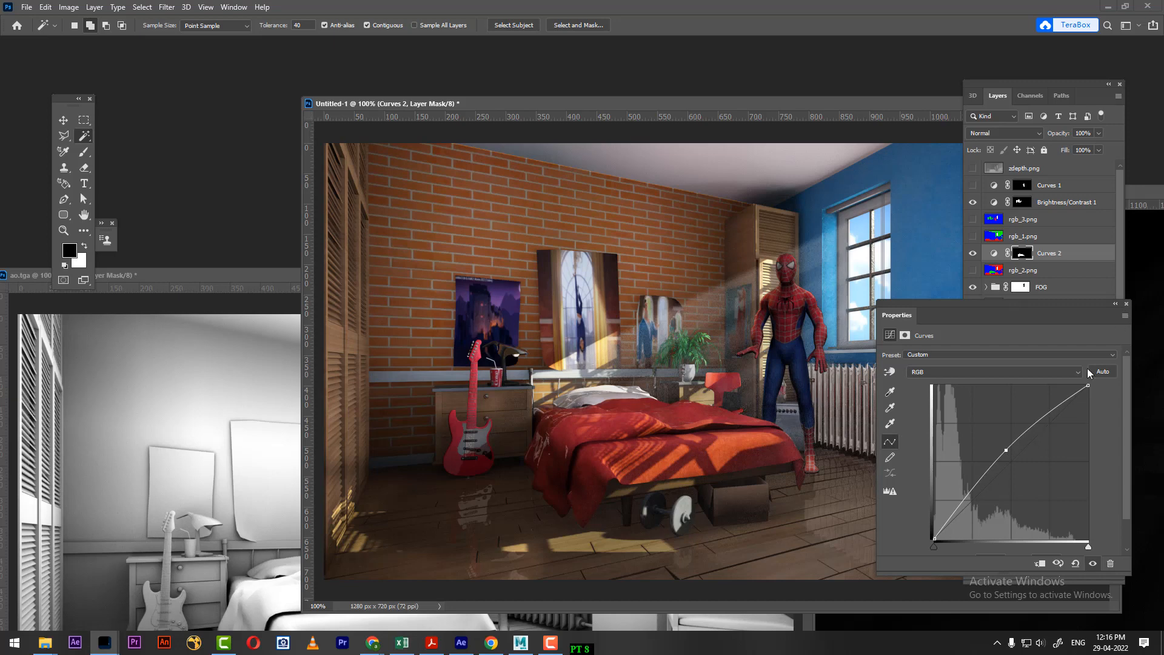
drag(1005, 450, 1006, 453)
click(1127, 305)
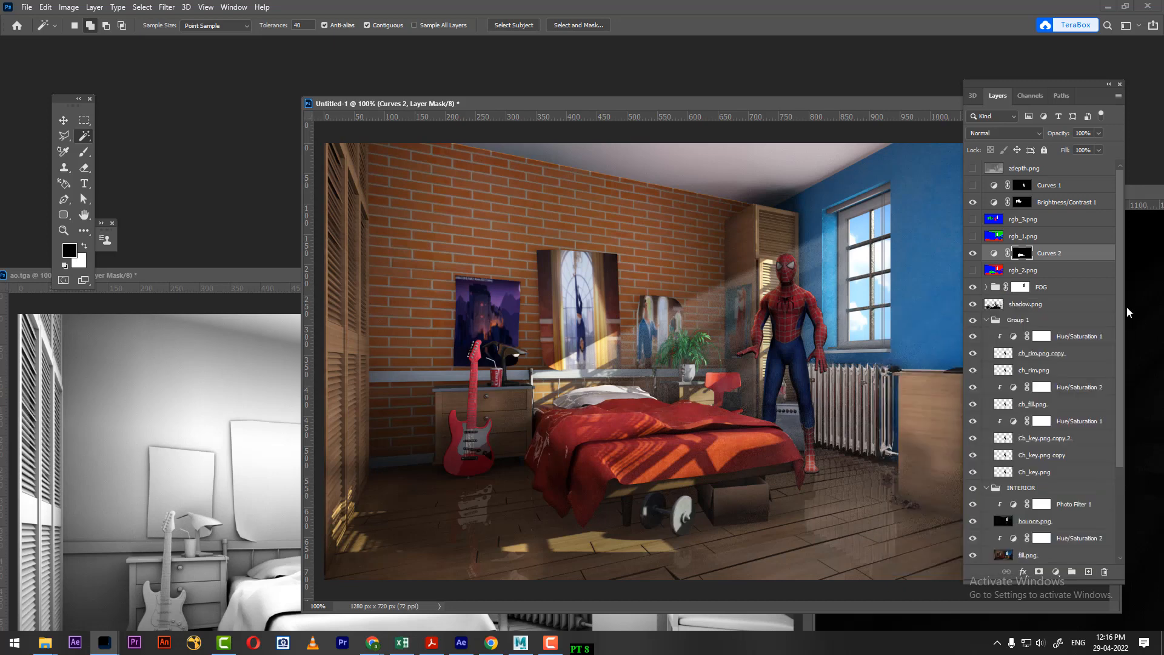
Show rgb_1.png, select its red floor area with the Magic Wand, and hide the matte again
click(1032, 236)
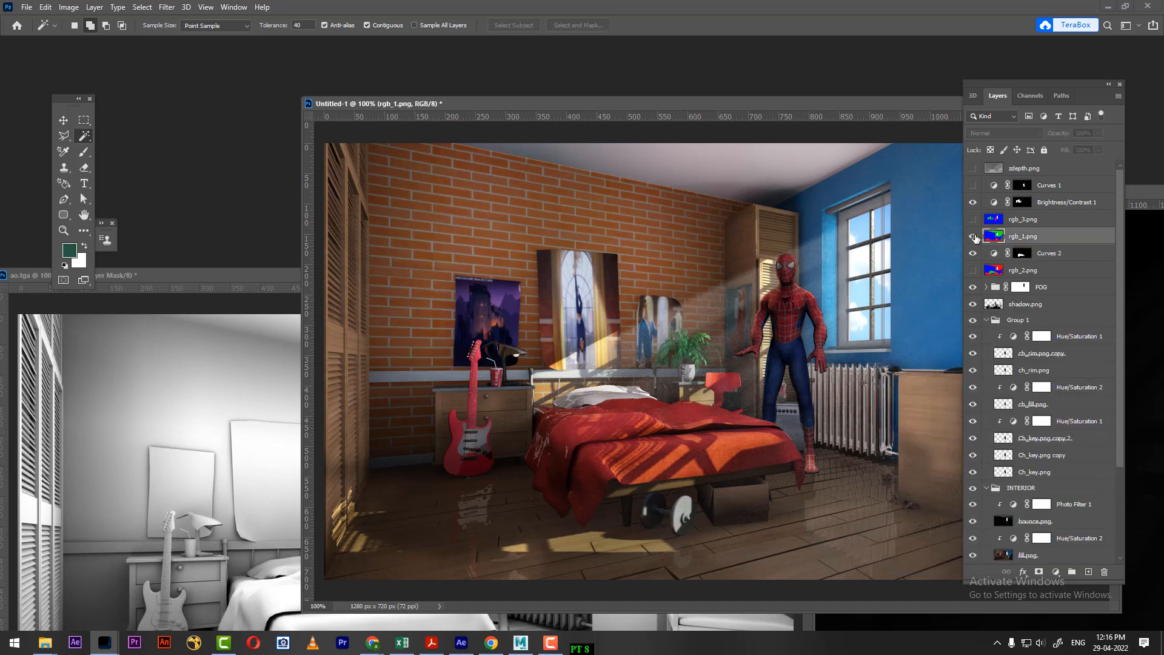
click(974, 236)
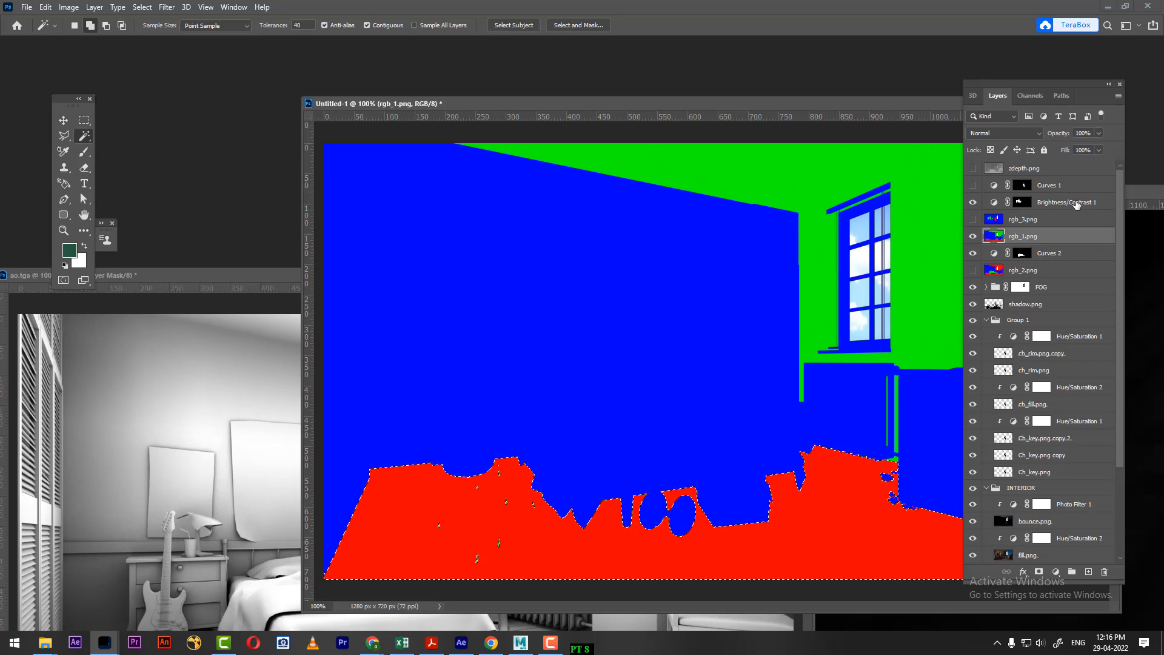
click(973, 239)
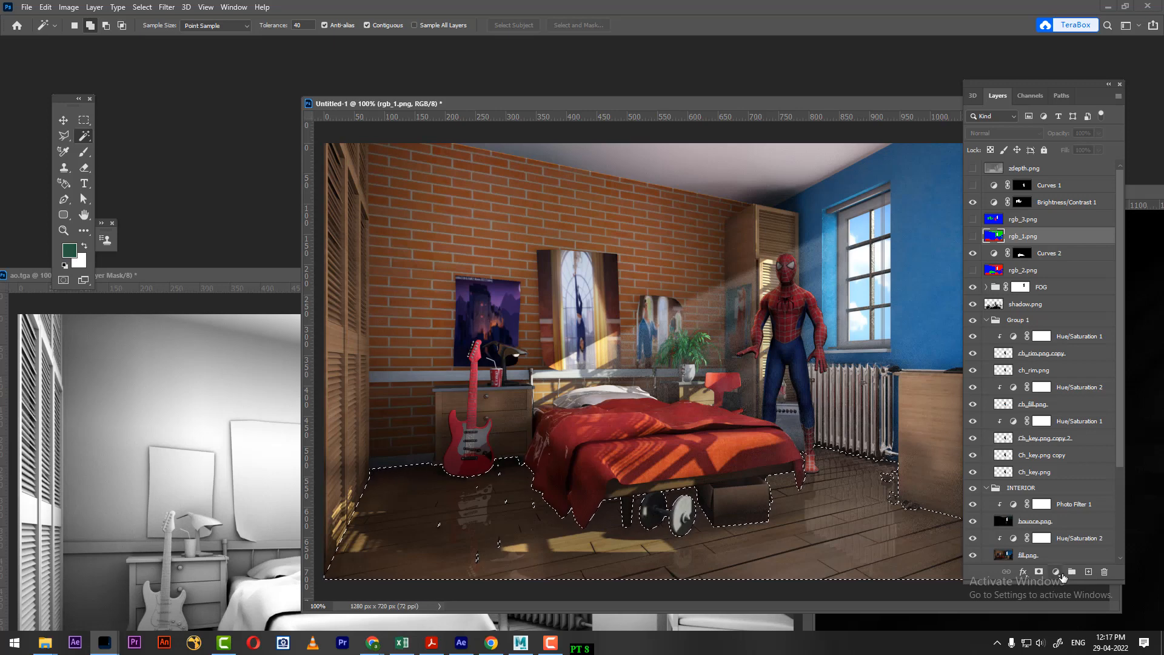
Add a Curves layer masked to the floor, shape an S-curve with raised highlights and lowered shadows, and compare it on and off
click(1057, 575)
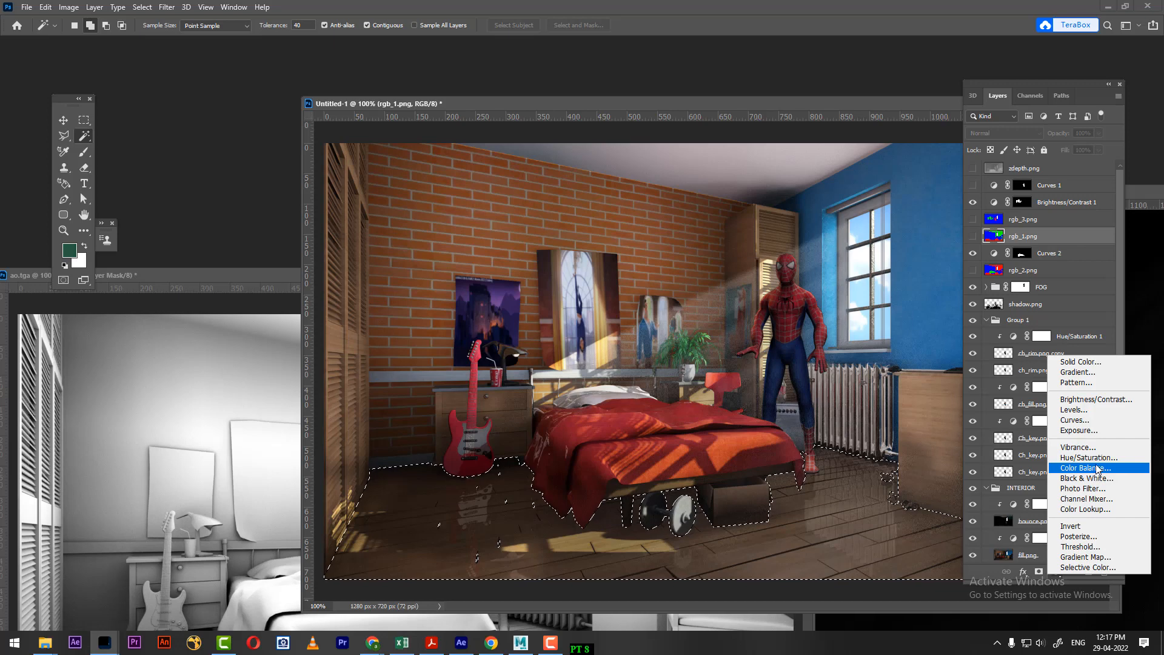
click(1083, 419)
drag(1016, 457, 1057, 396)
drag(944, 523, 946, 533)
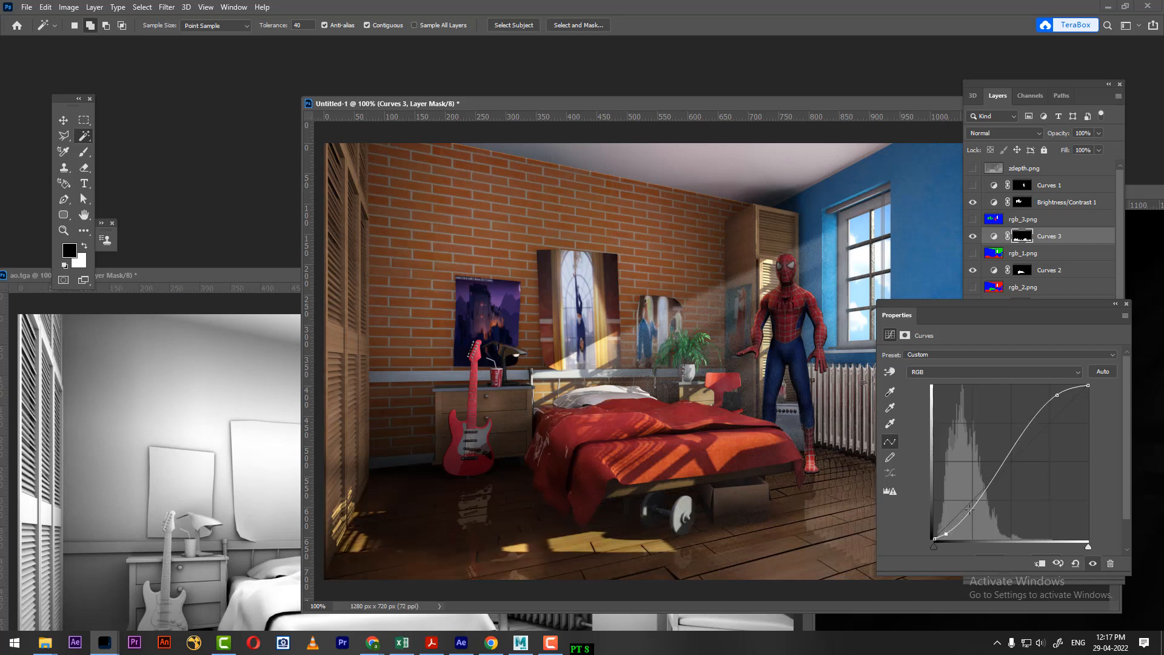
drag(1032, 301, 377, 339)
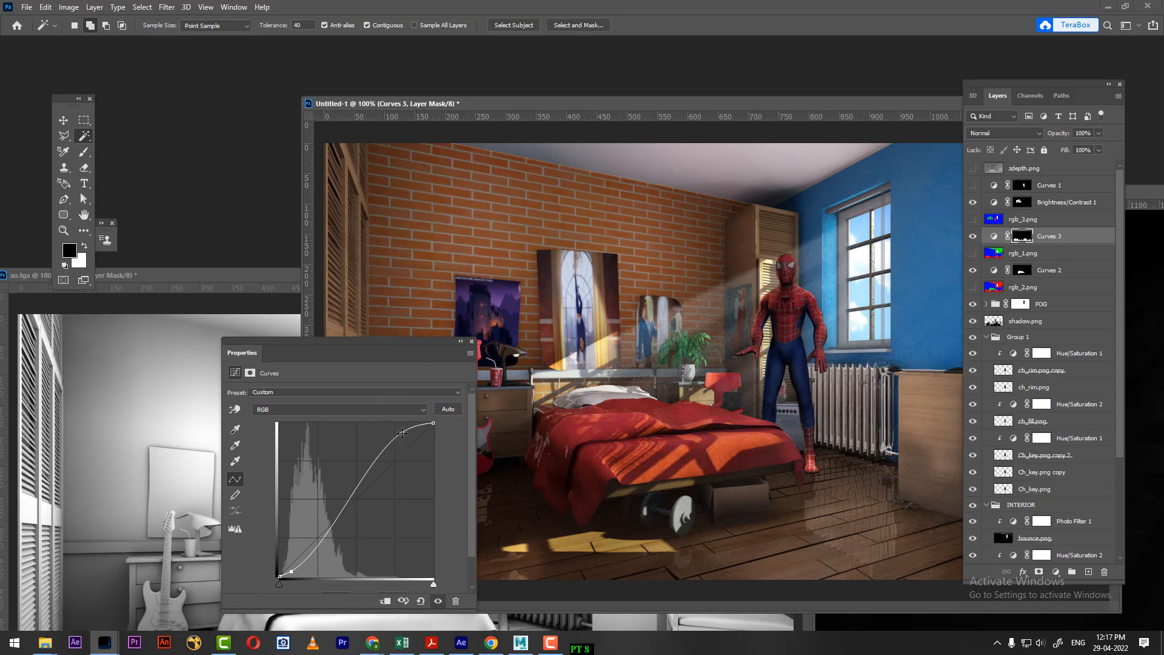
drag(400, 434, 390, 437)
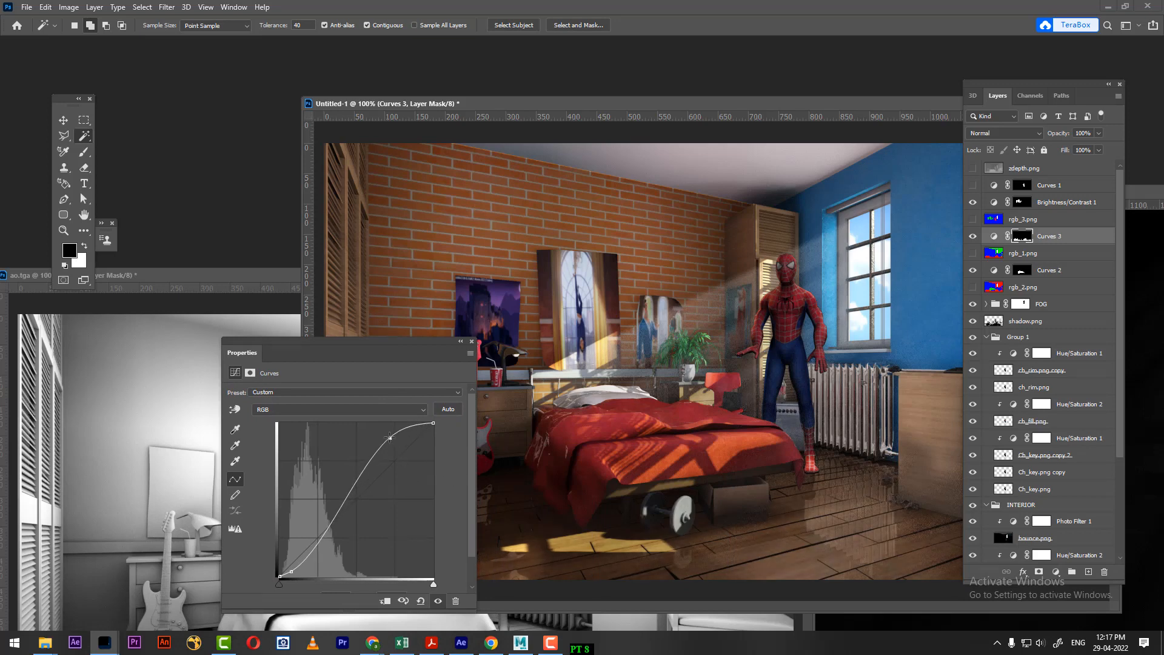
click(472, 342)
click(973, 237)
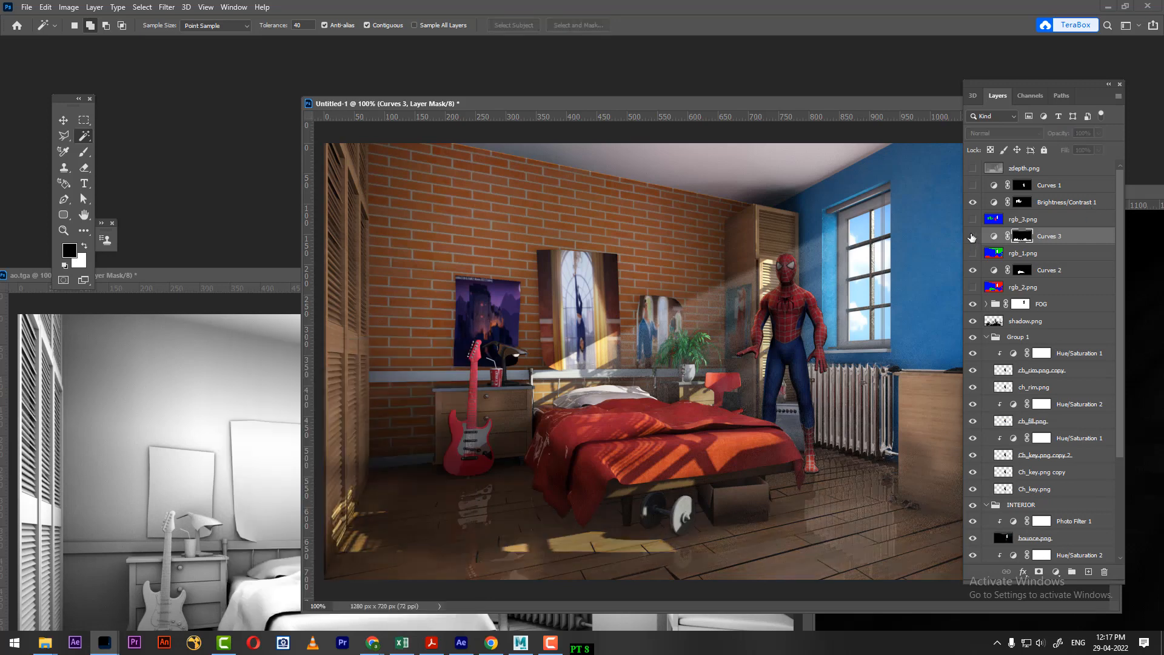
click(973, 237)
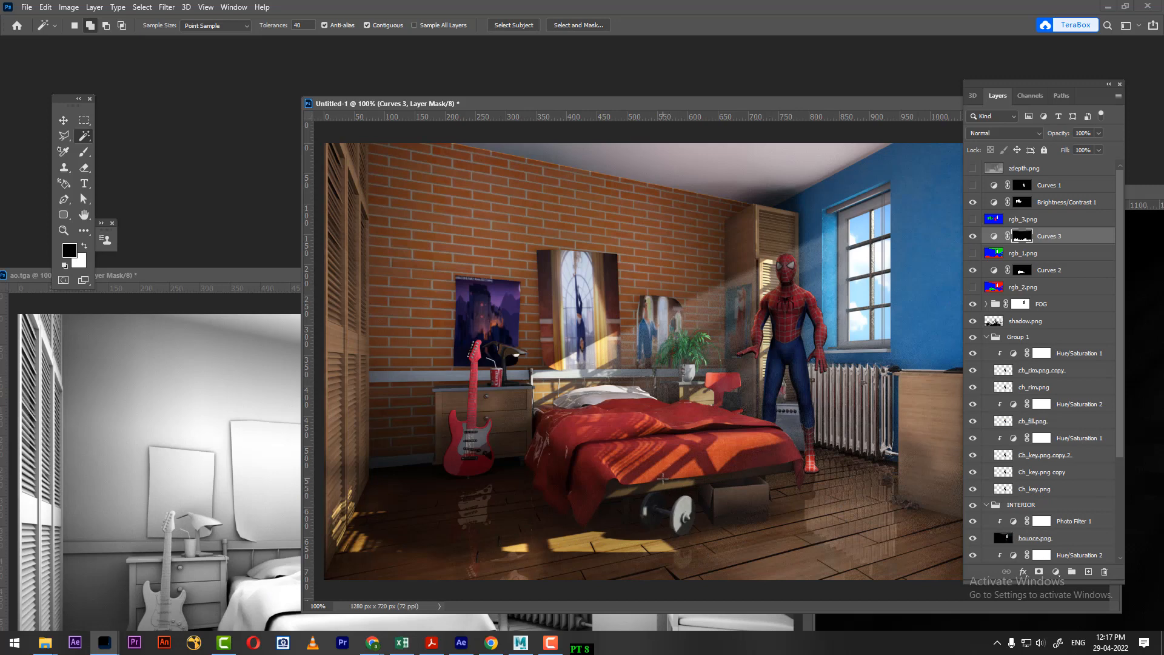
Reopen the floor's Curves 3 adjustment and raise its shadow point slightly to lighten the dark areas
double_click(994, 236)
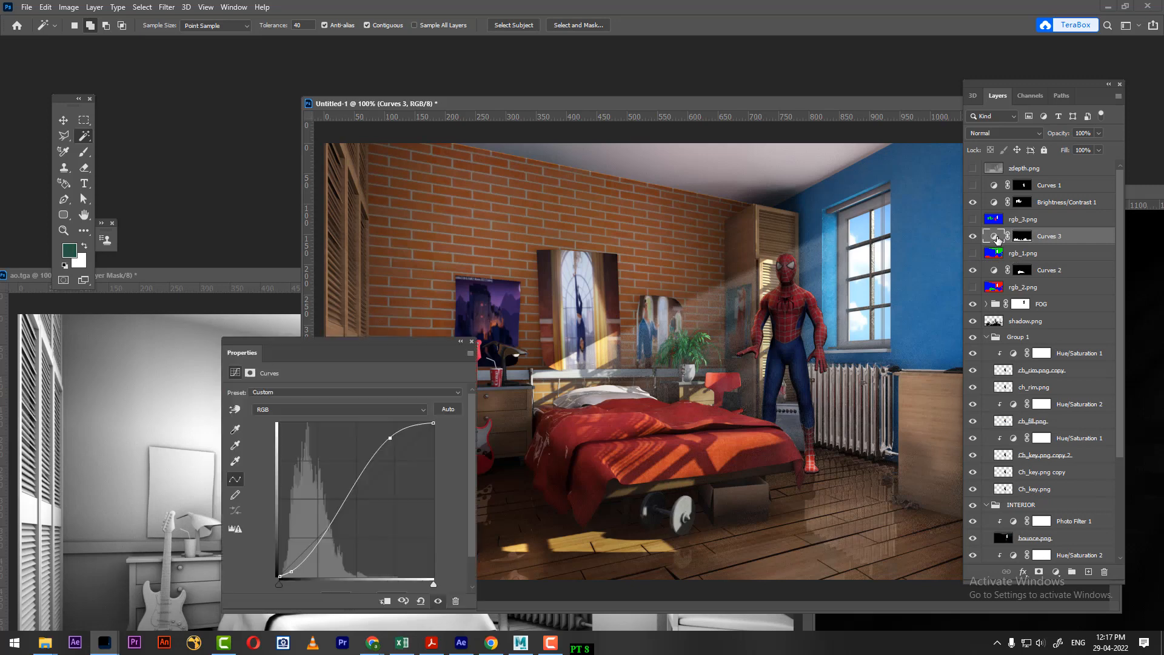
drag(390, 350, 746, 250)
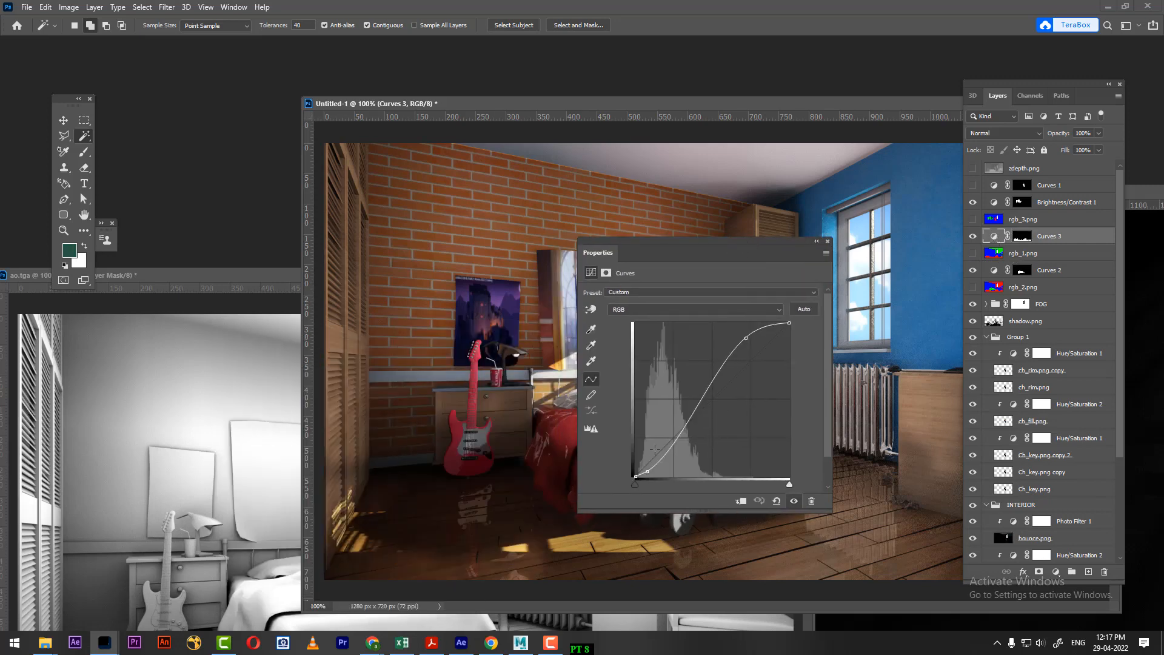
drag(648, 473, 646, 466)
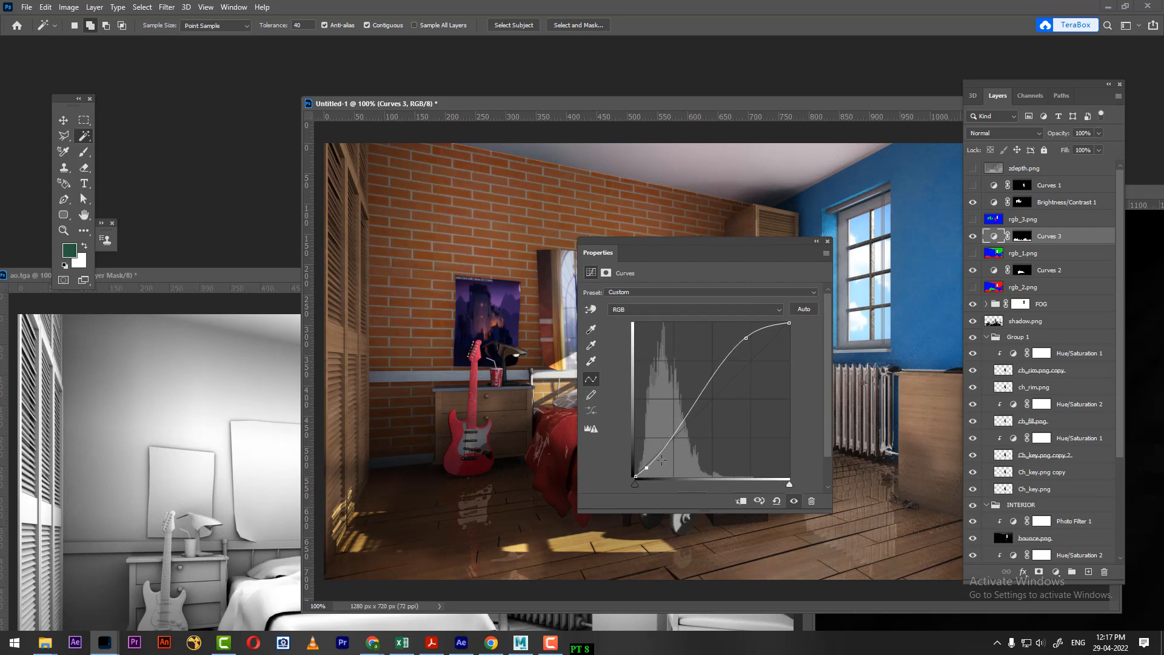
click(828, 241)
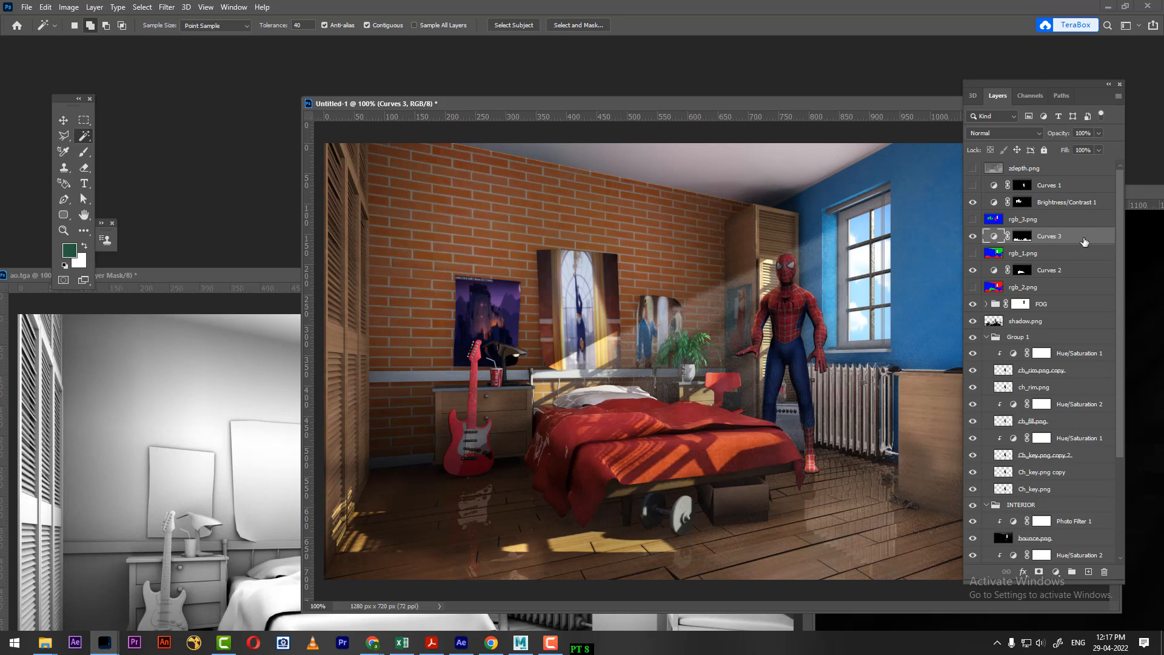
Preview the rgb_3.png matte, hide it, and compare the rgb_1.png matte with the composite, leaving rgb_1.png visible
click(1058, 219)
click(973, 219)
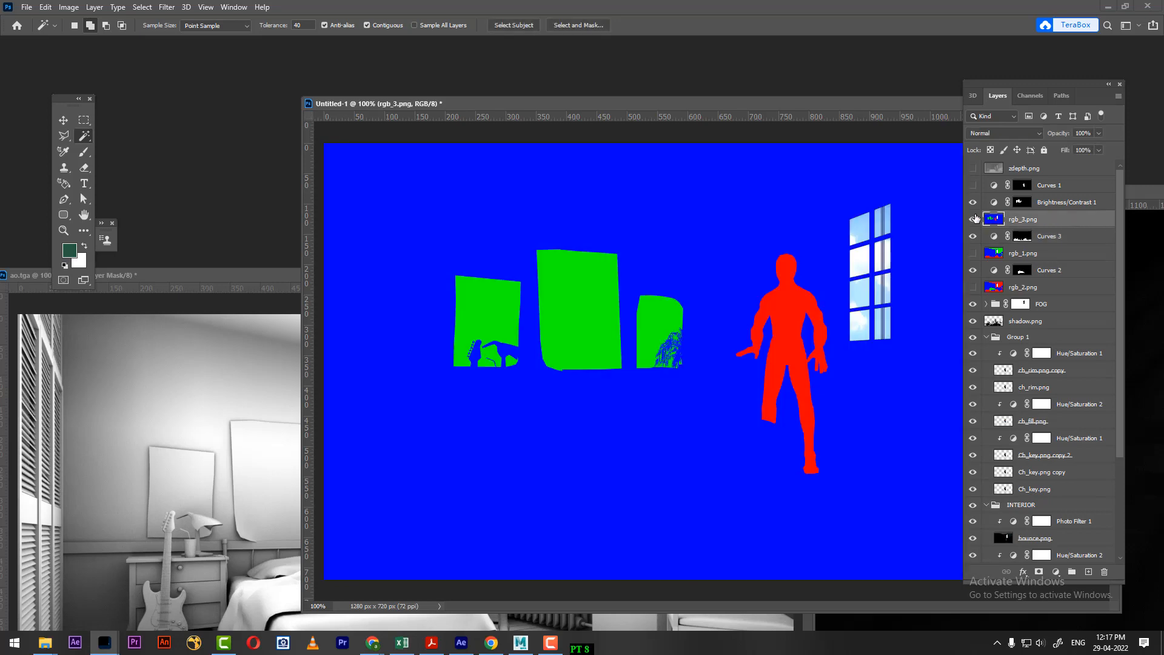
click(974, 219)
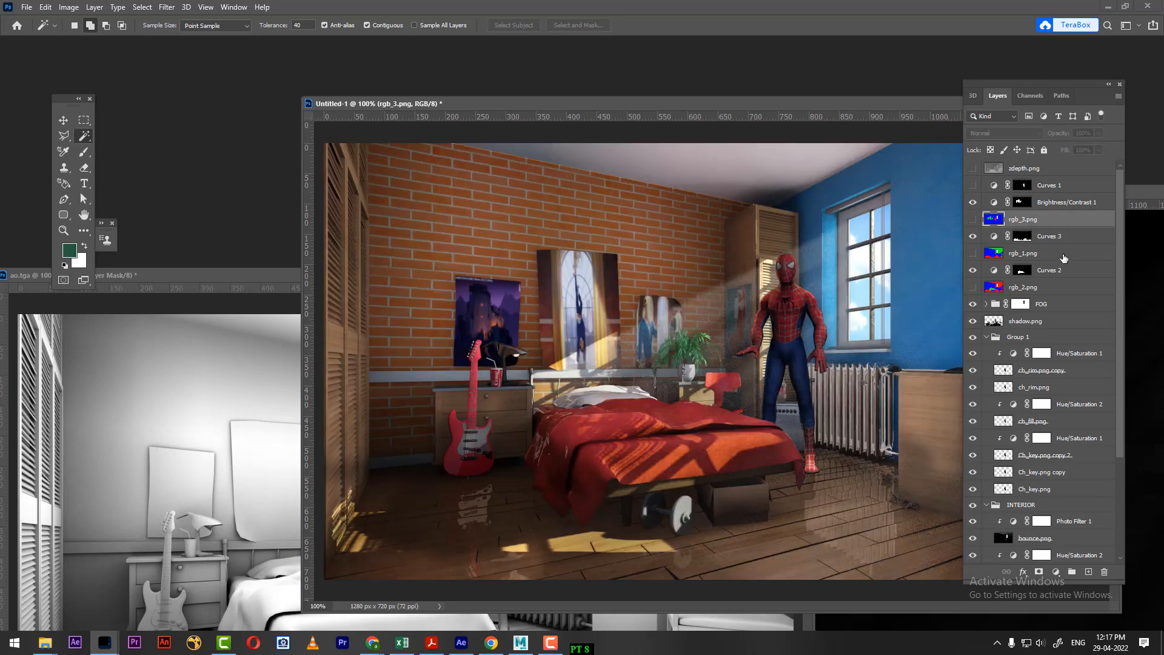
click(987, 257)
click(974, 253)
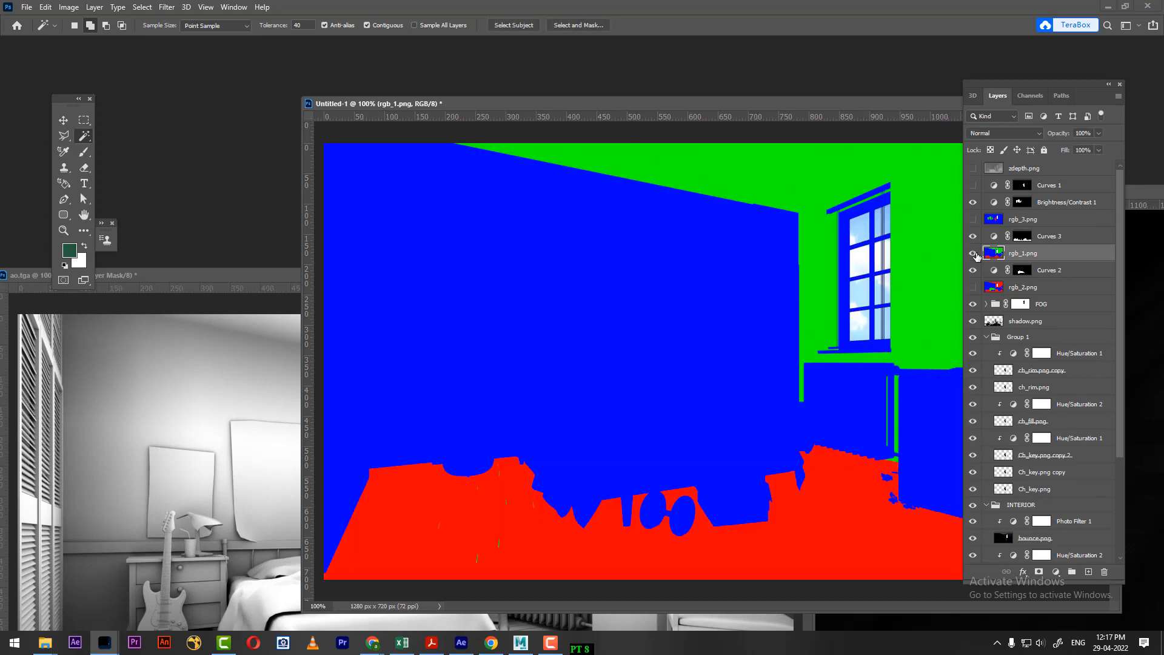
click(975, 254)
click(974, 253)
click(974, 254)
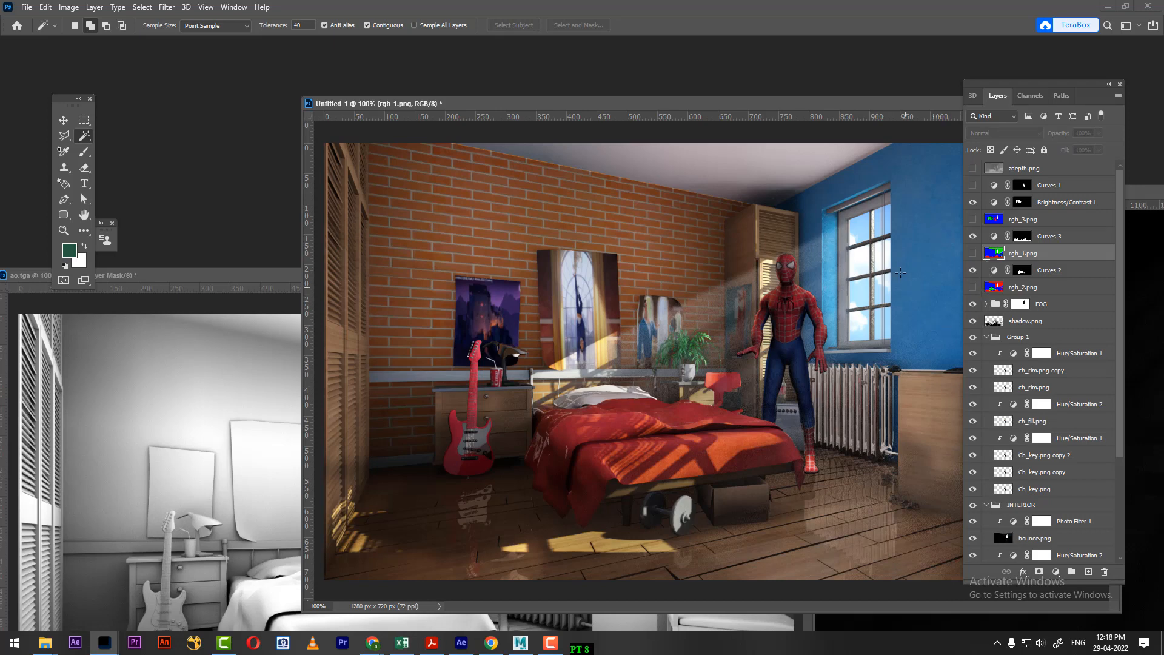
click(974, 254)
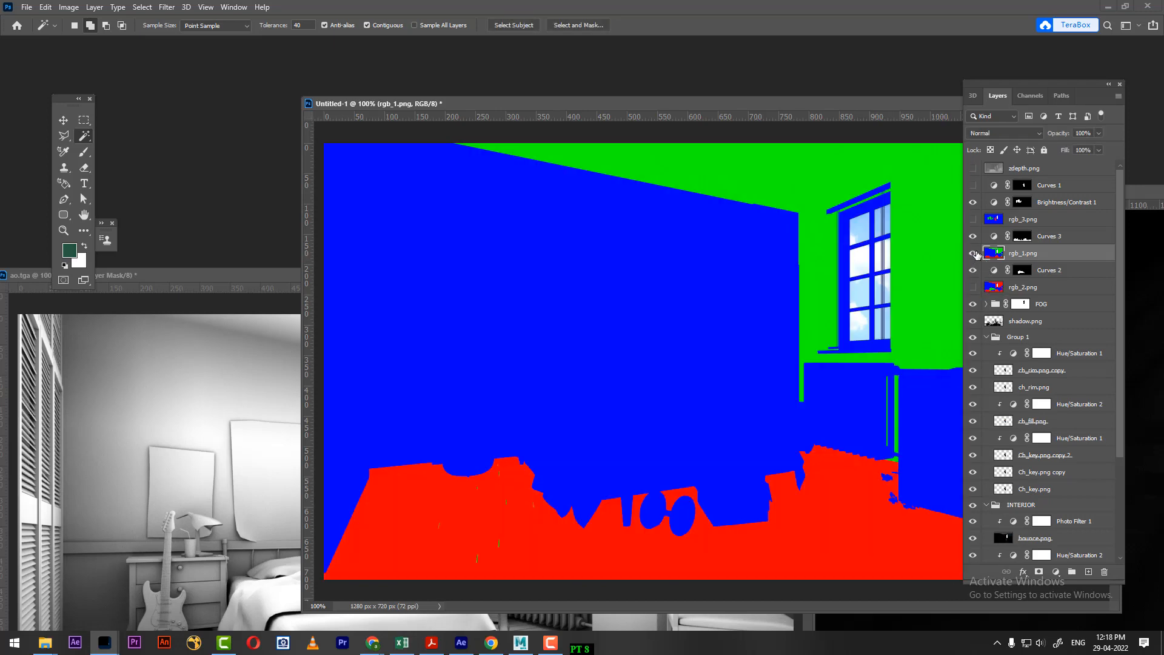
Select the green ceiling and window-wall area of rgb_1.png, hide the matte, and slightly raise that area's midtones with a masked Curves layer
click(916, 225)
click(974, 253)
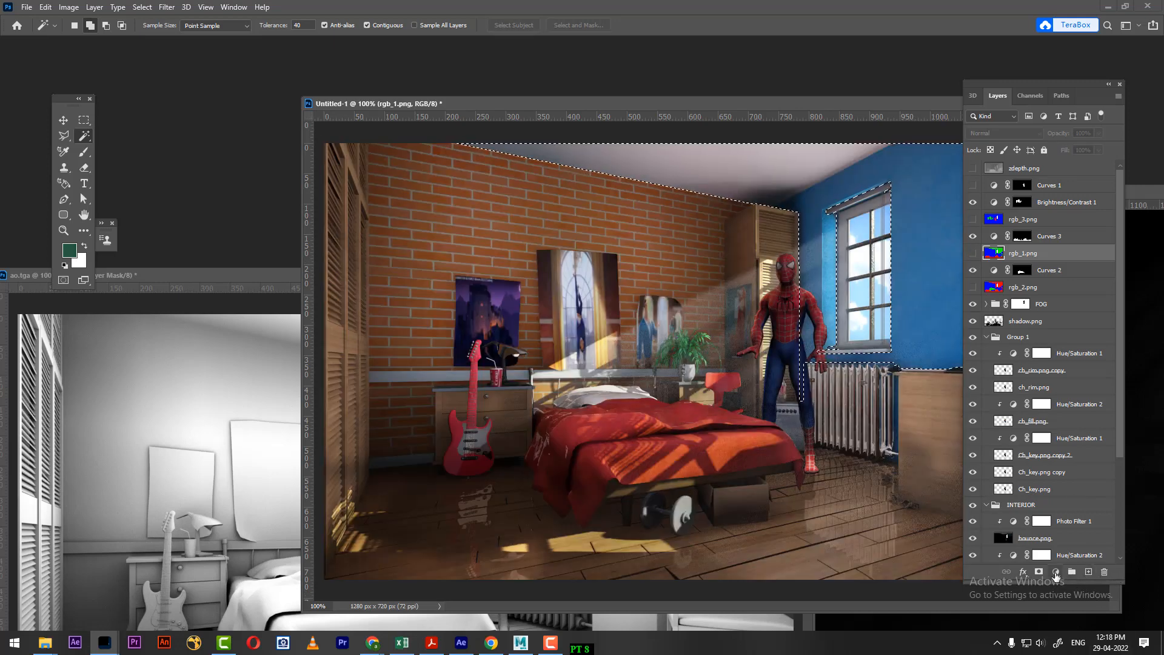
click(1055, 575)
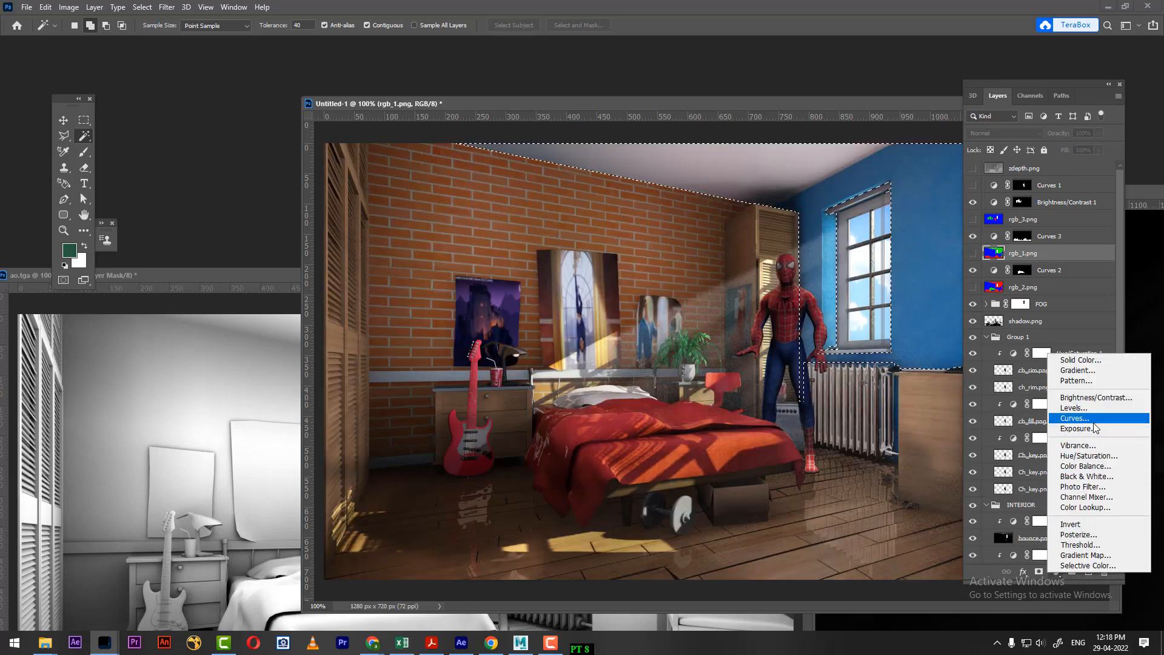
click(1086, 418)
drag(766, 260, 937, 342)
drag(883, 483, 875, 482)
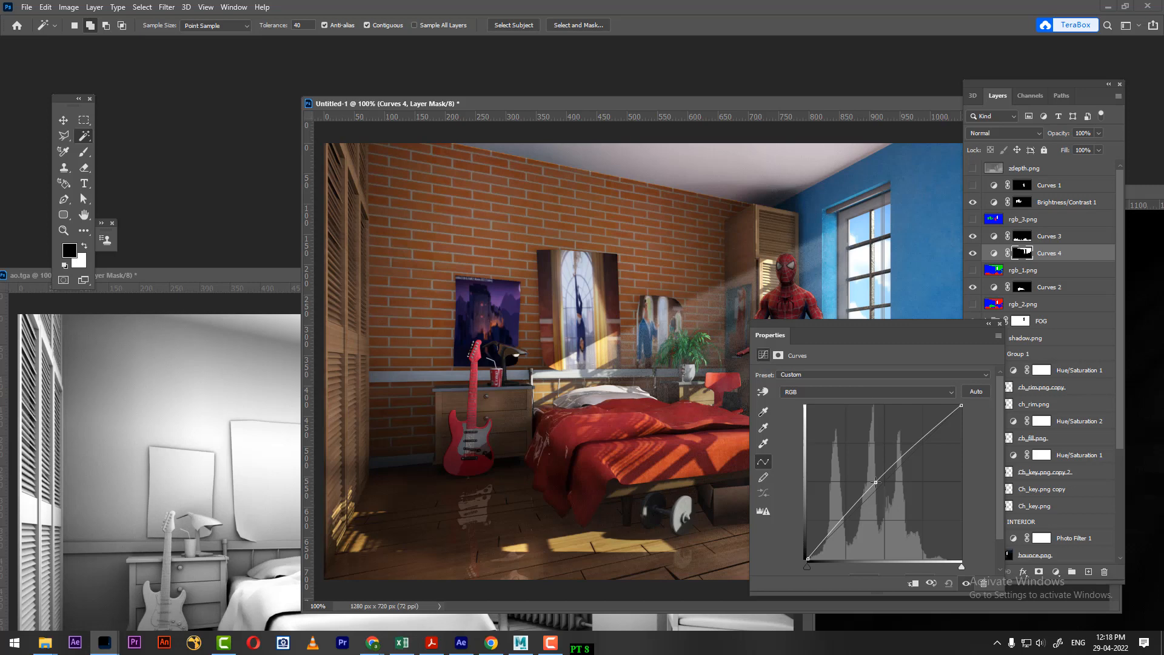
drag(876, 482, 875, 481)
click(999, 324)
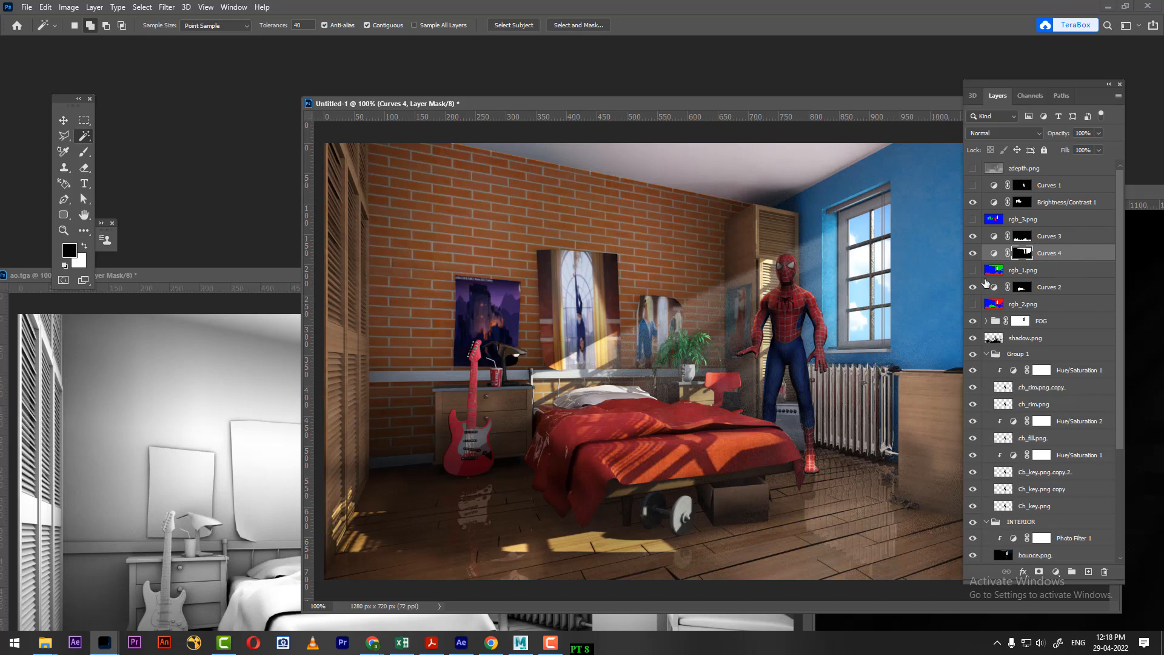
Compare the composite with the floor's Curves 3 adjustment turned off and on
click(972, 237)
click(972, 237)
click(972, 237)
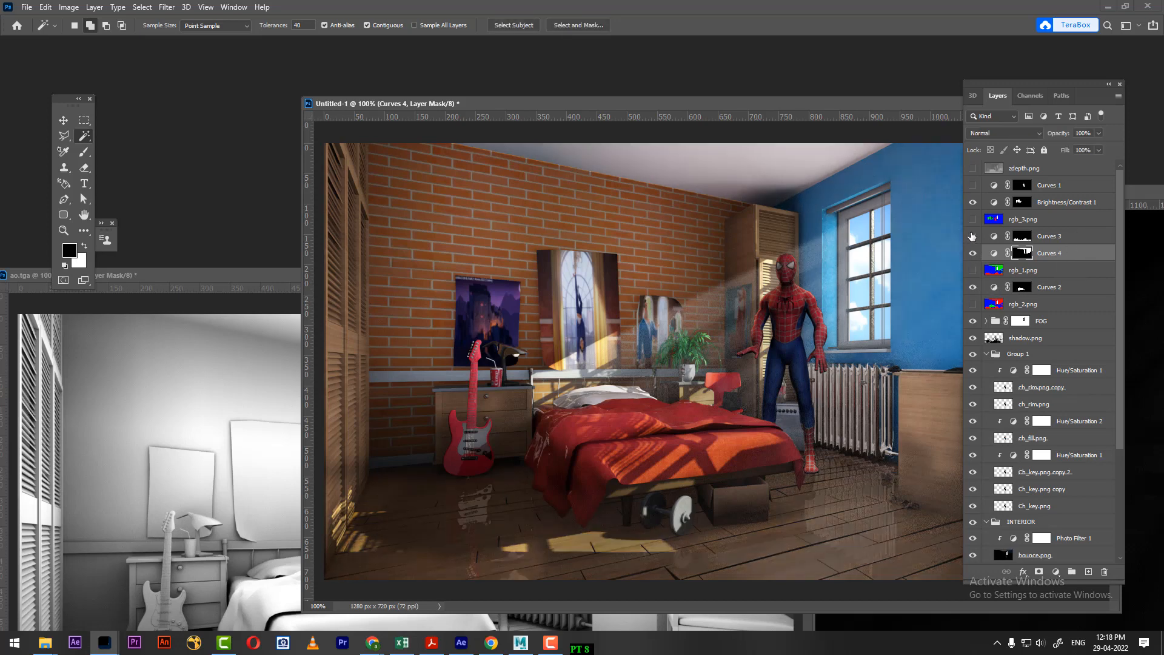
click(972, 237)
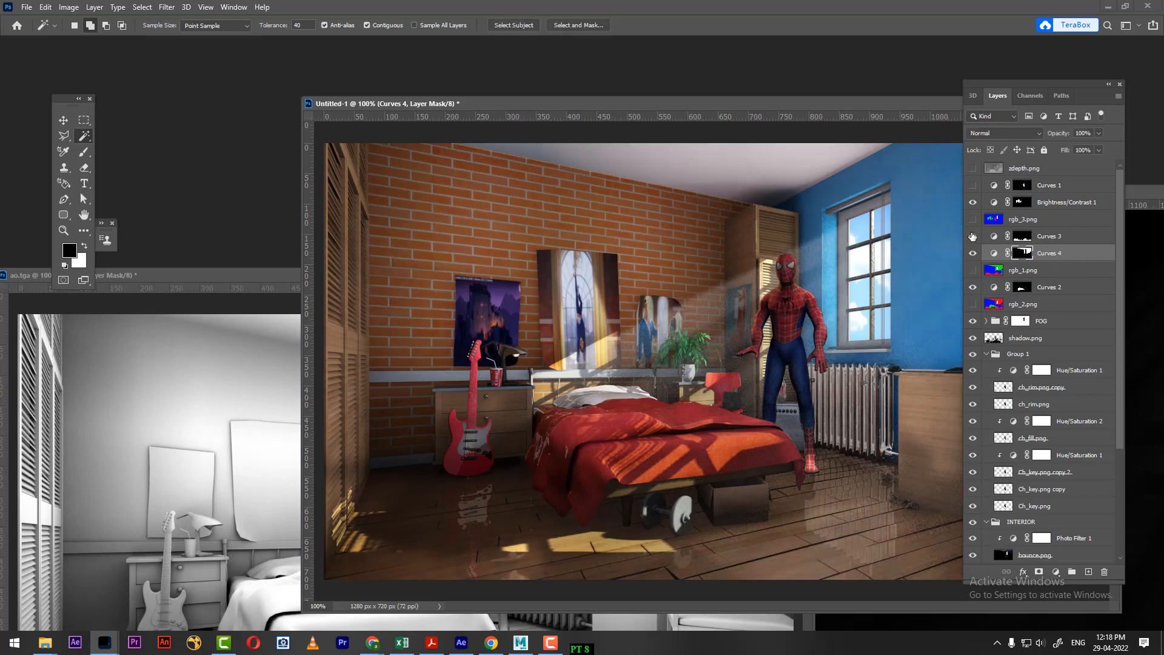
Preview the rgb_3.png and rgb_1.png mattes one after the other, hiding each again
click(1072, 238)
click(973, 220)
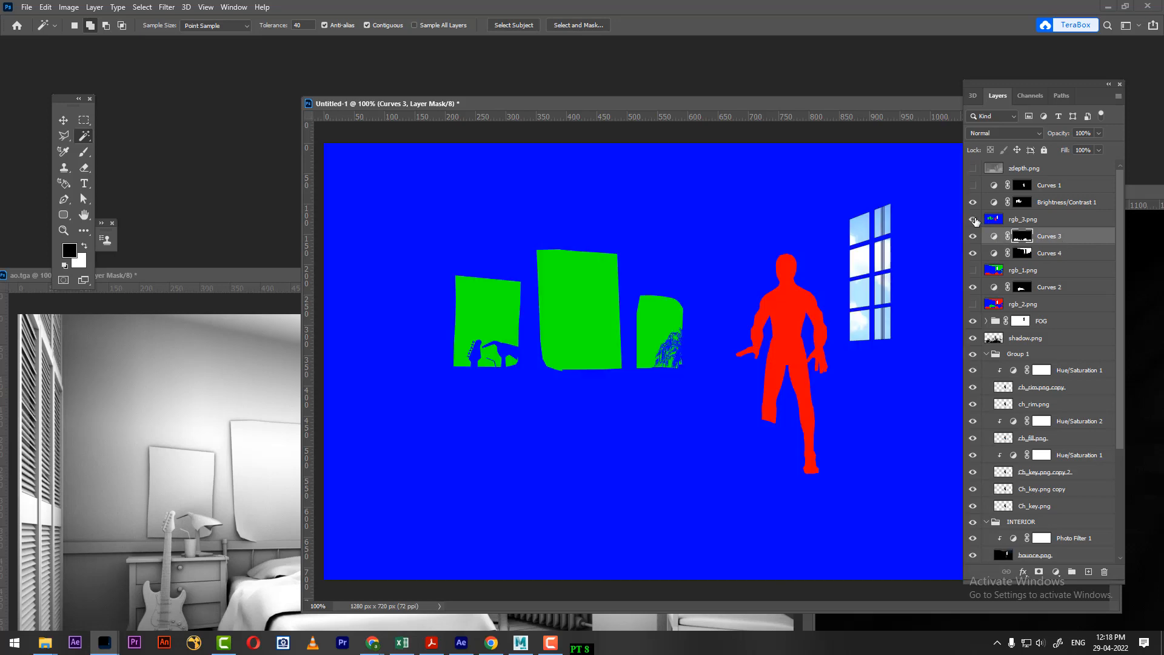
click(973, 220)
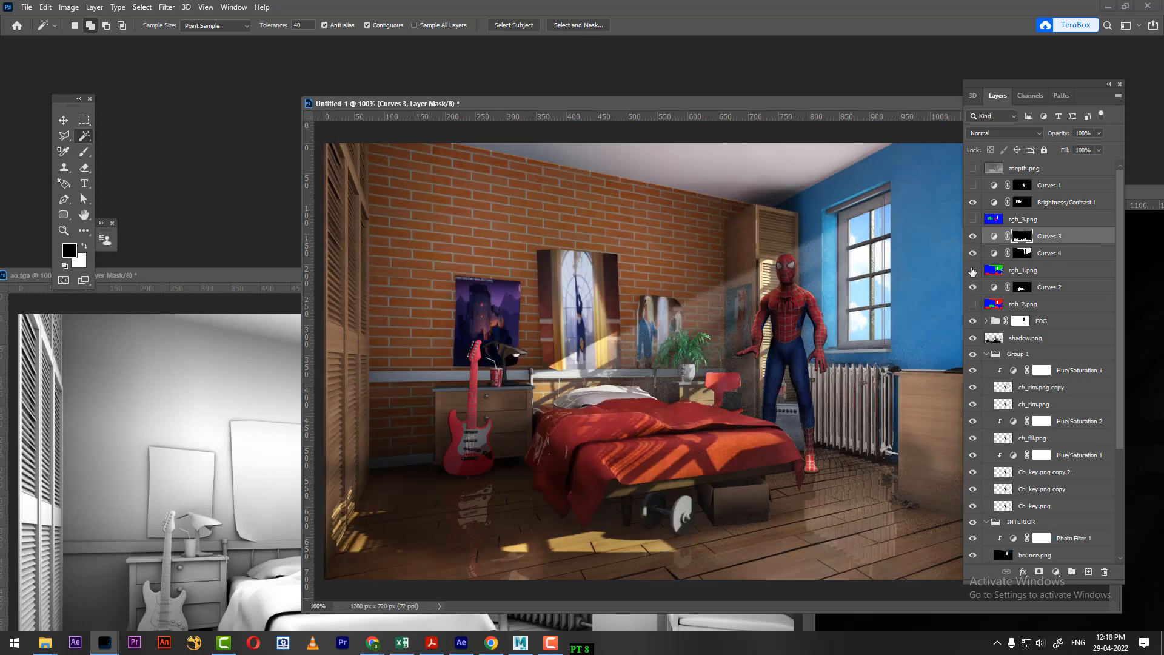
click(973, 270)
click(972, 271)
Show rgb_2.png, select its large blue brick-wall and furniture area with the Magic Wand, and hide the matte again
click(974, 304)
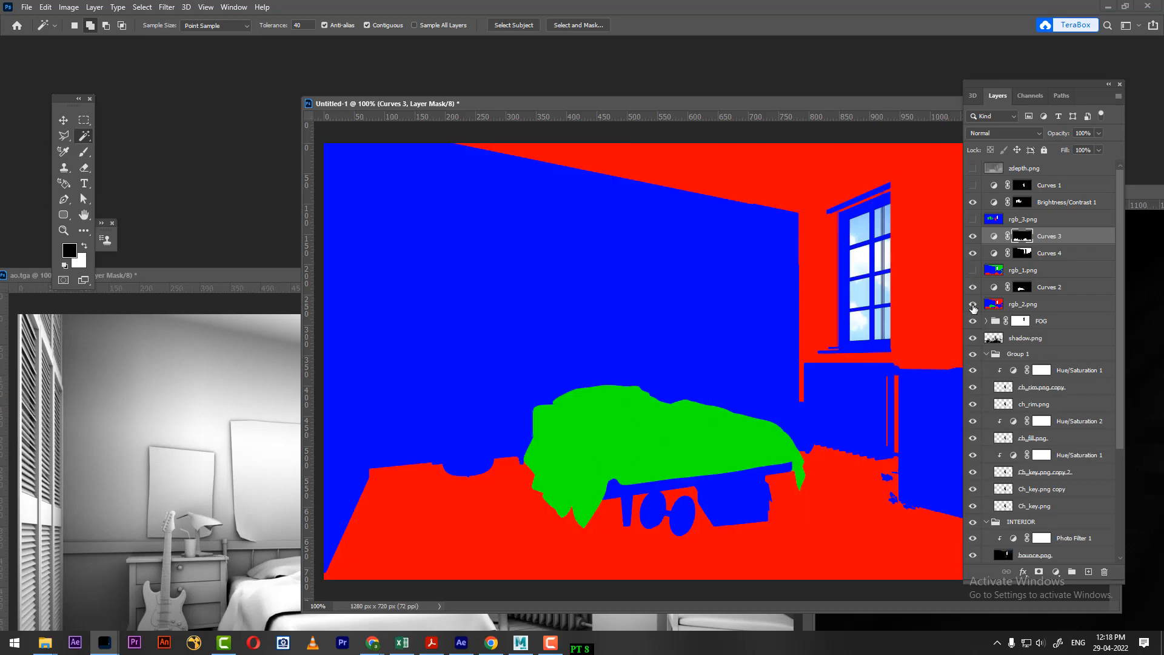
click(1051, 305)
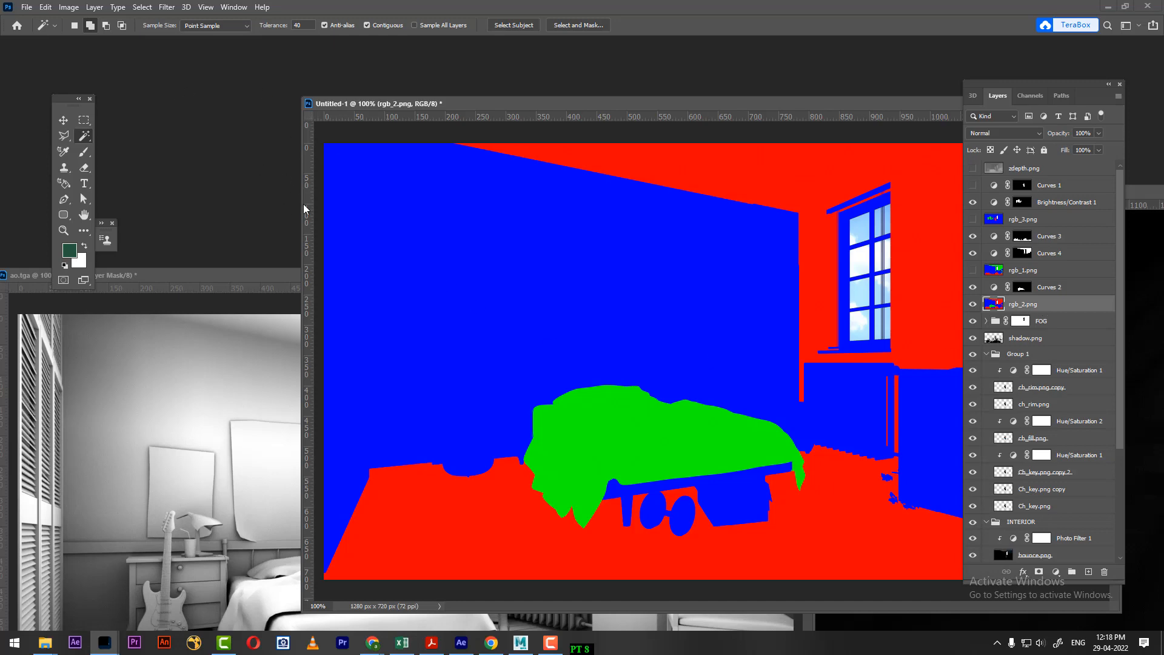
click(502, 331)
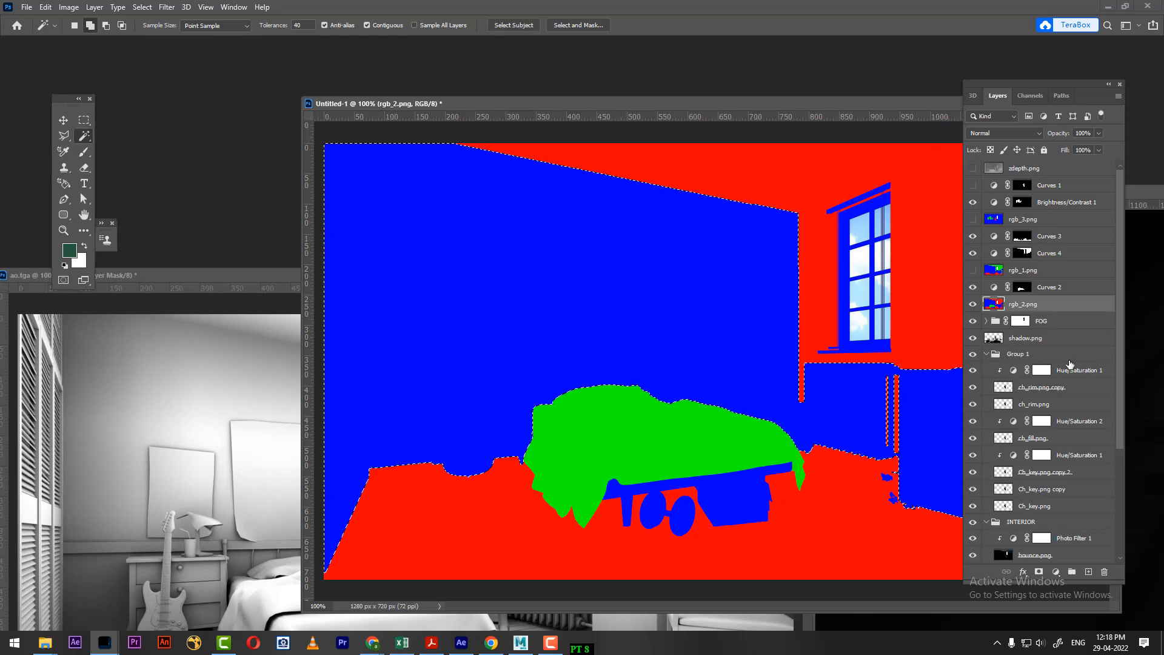
click(974, 305)
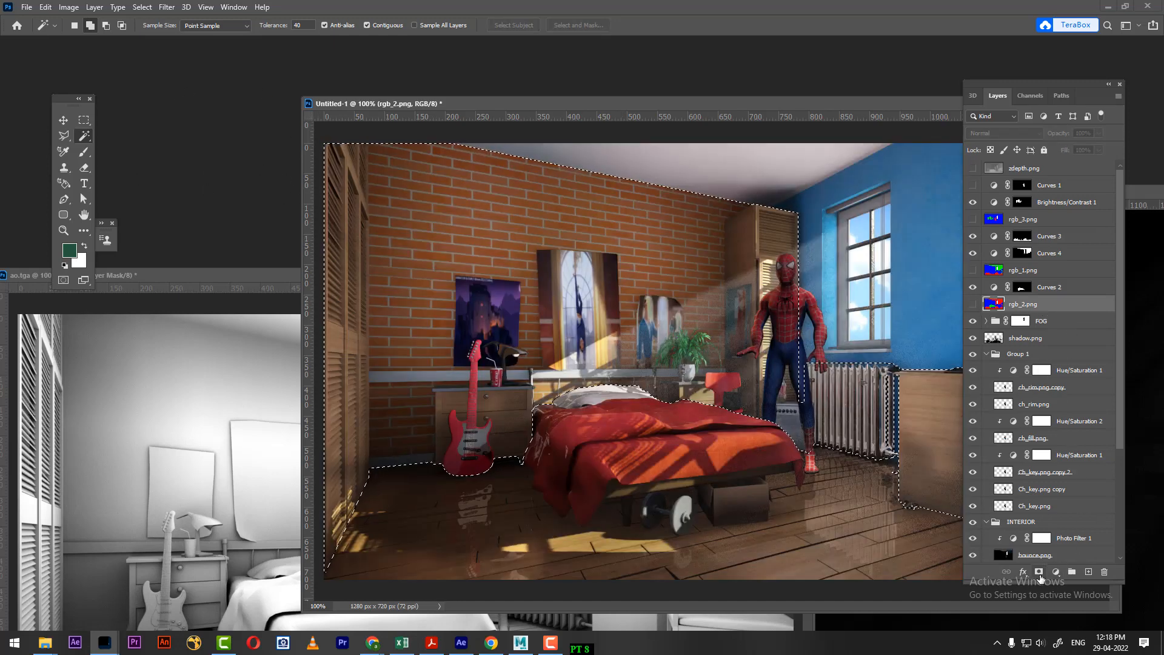
Add a Curves layer masked to the brick wall and furniture, raise its midtones slightly, and compare it on and off
click(1056, 573)
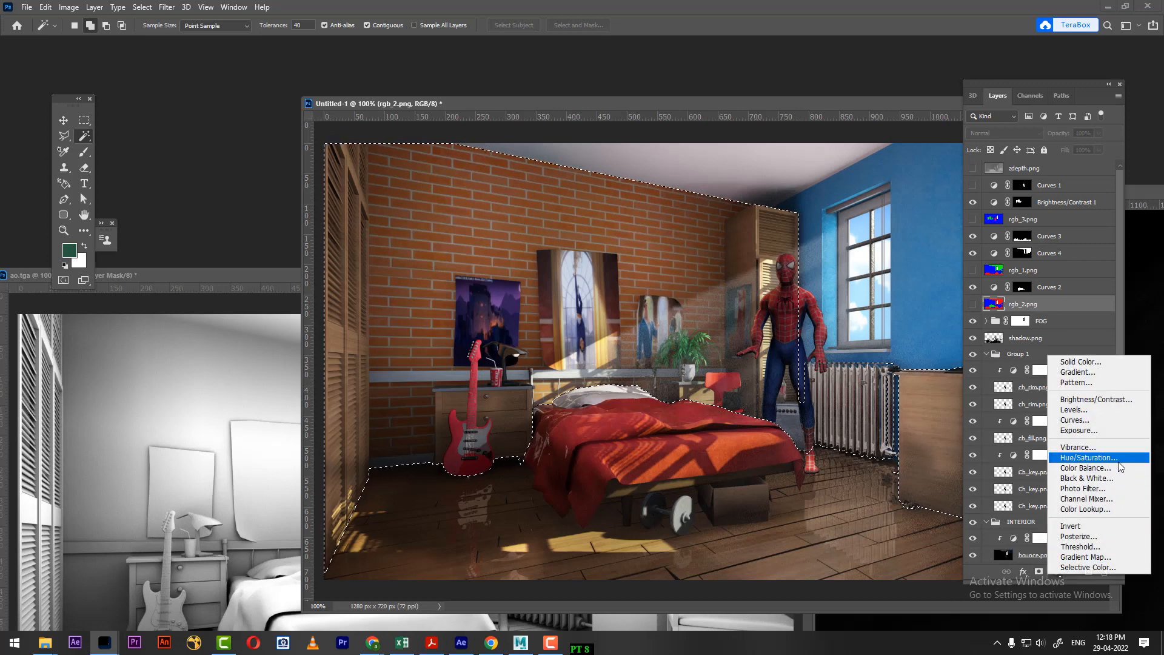
click(1079, 420)
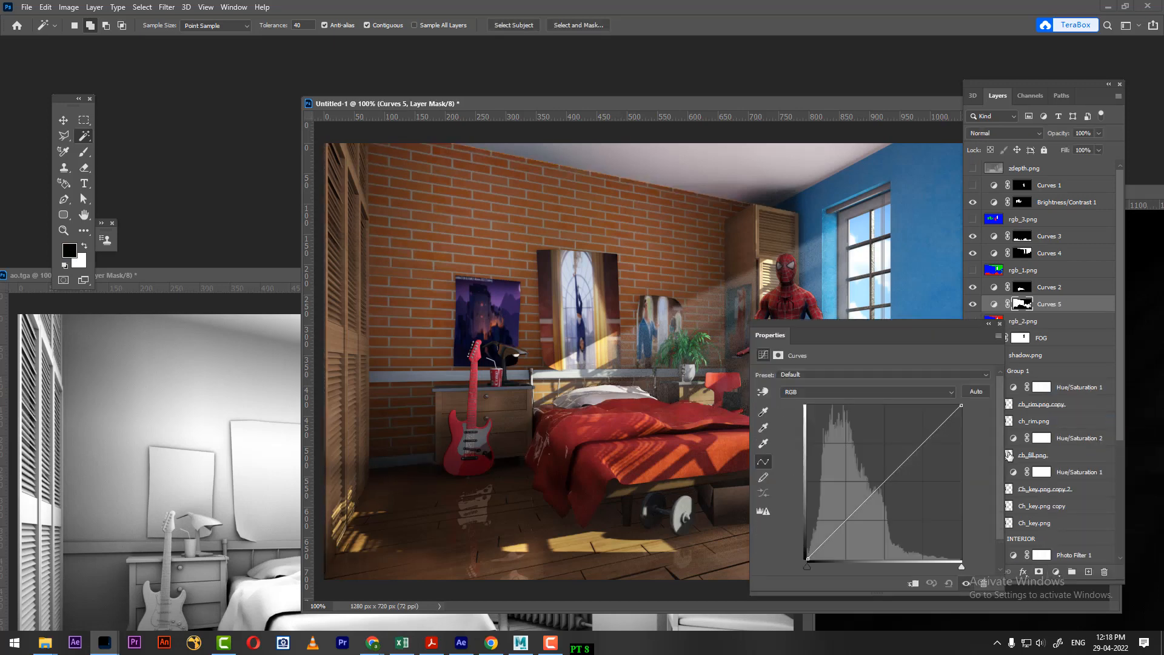
drag(884, 483, 878, 478)
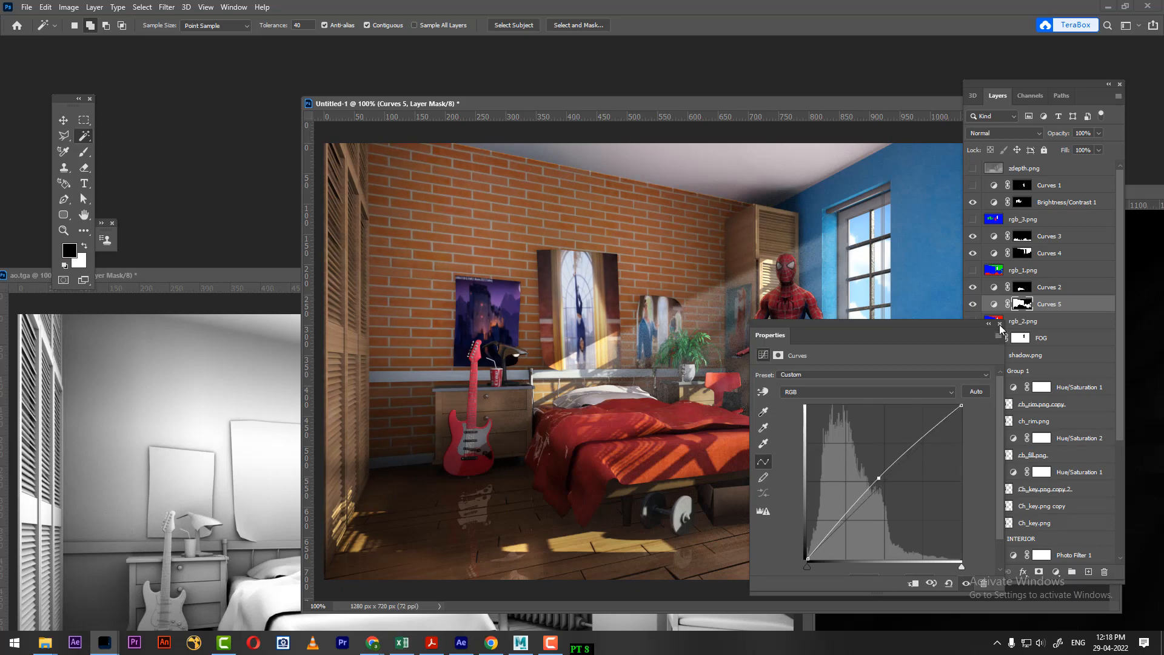
click(999, 325)
click(971, 305)
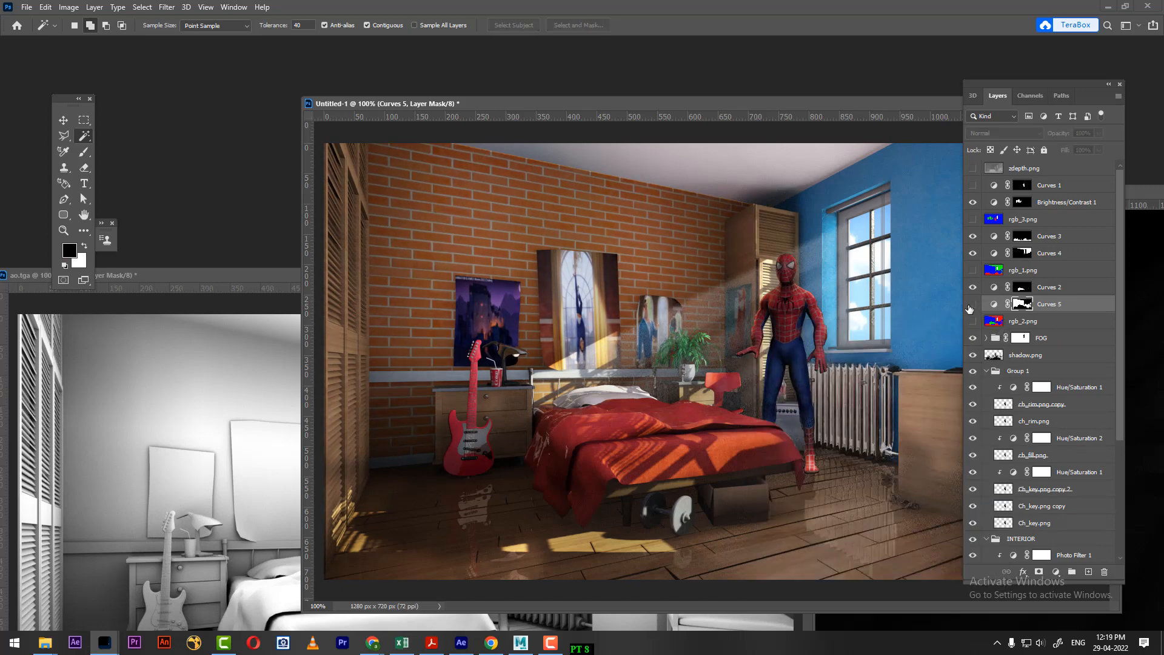
click(971, 305)
click(971, 306)
click(970, 306)
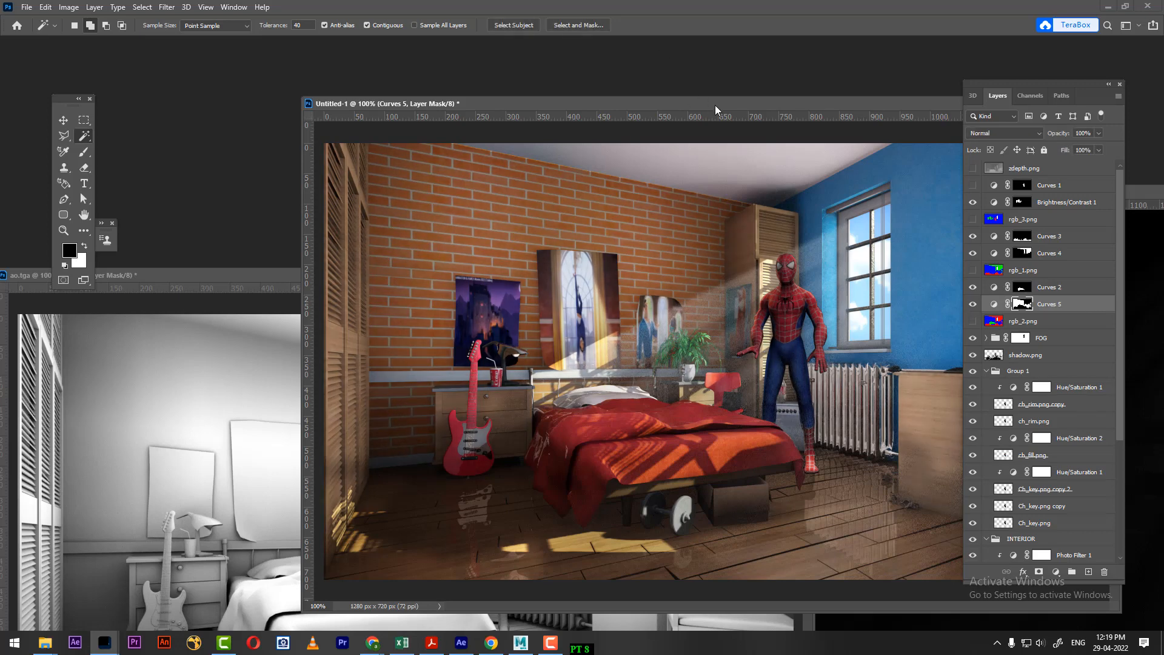
Reposition the document window to show the whole image, and compare it with Curves 5 and the FOG group turned off and on
drag(716, 108, 558, 86)
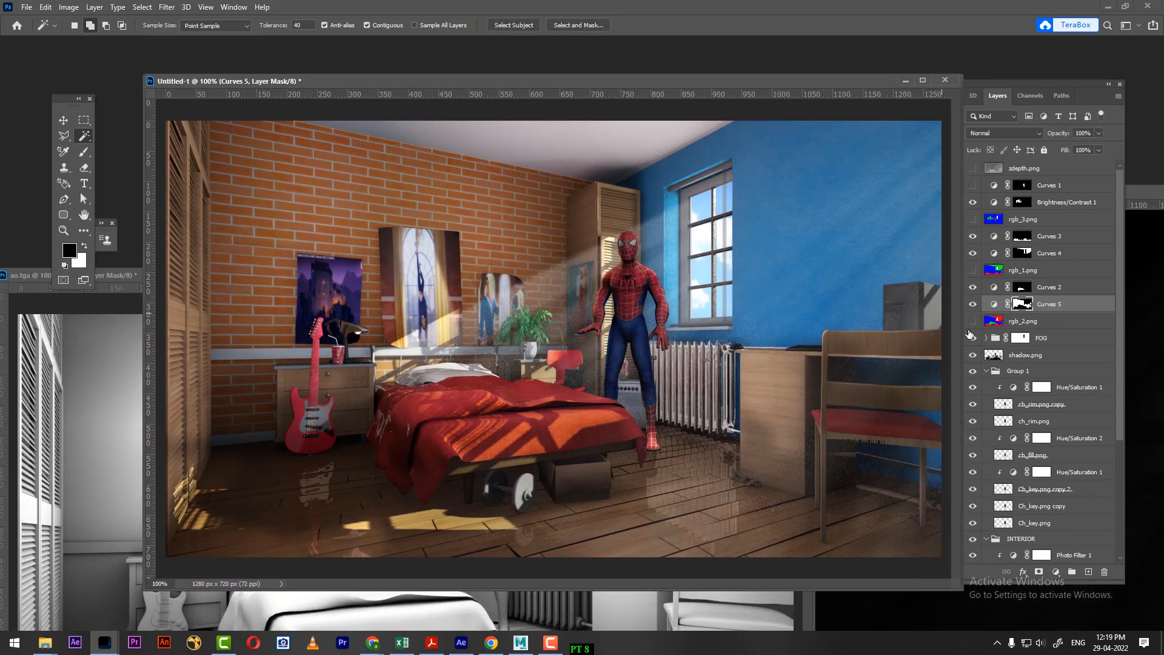
click(972, 305)
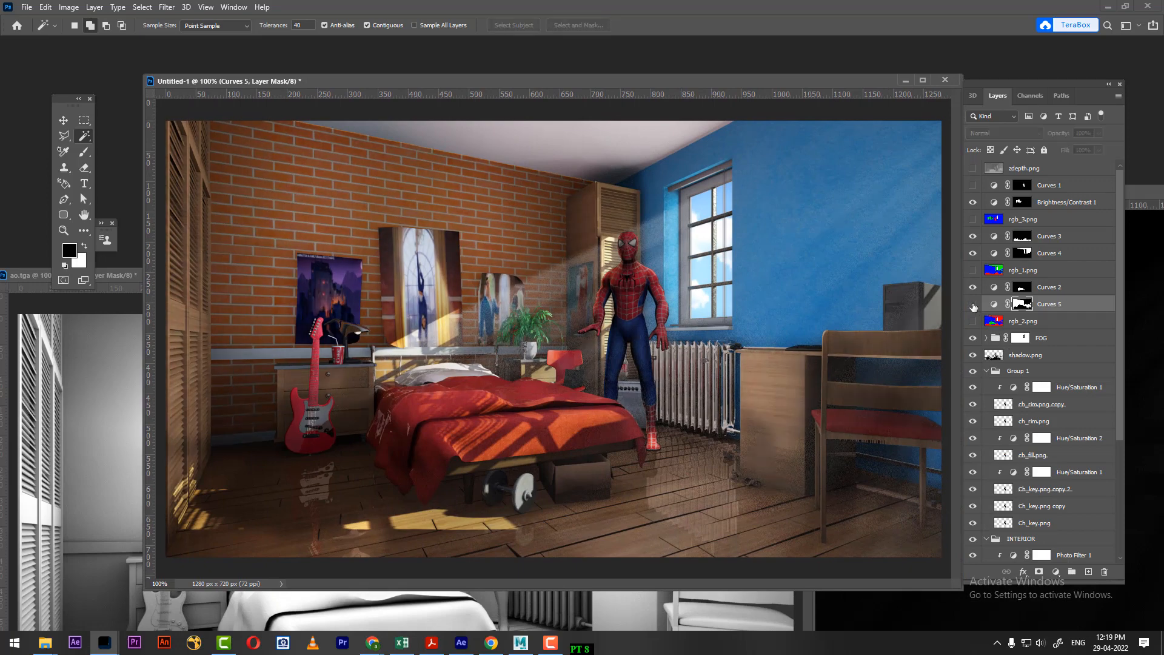
click(974, 306)
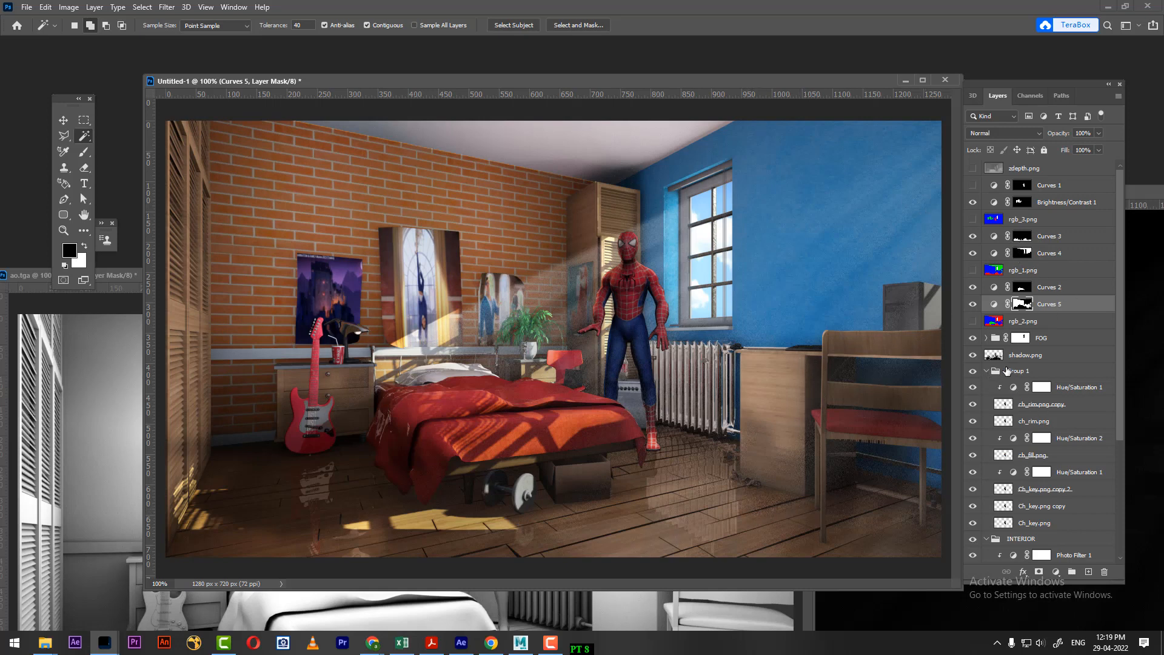
click(974, 338)
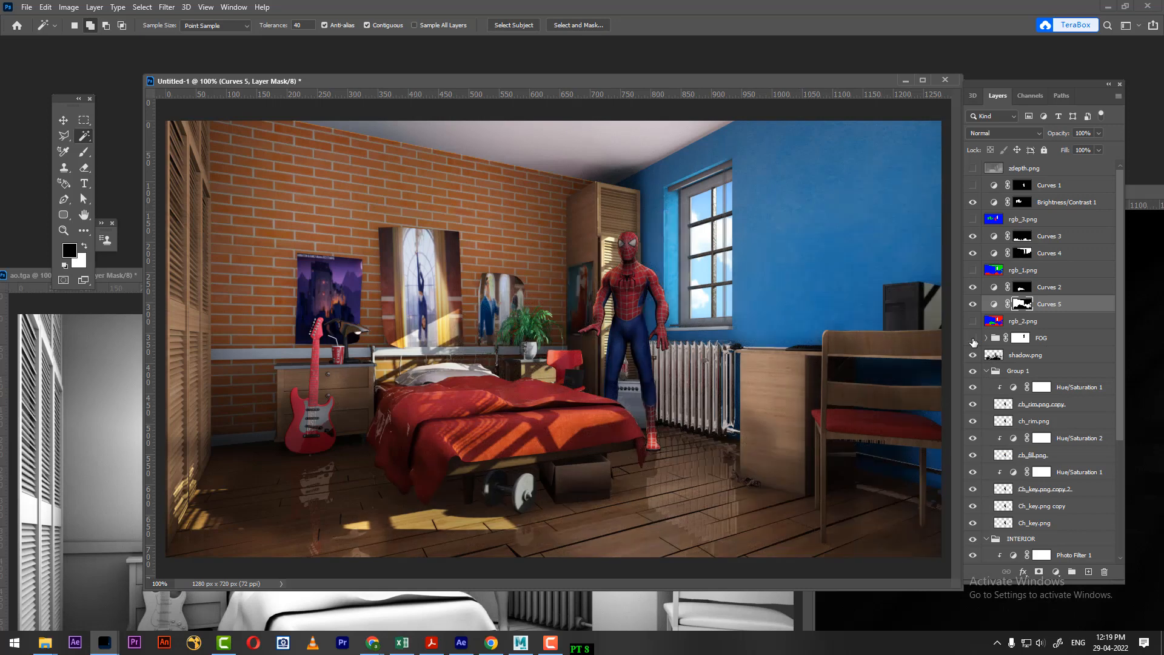
click(973, 339)
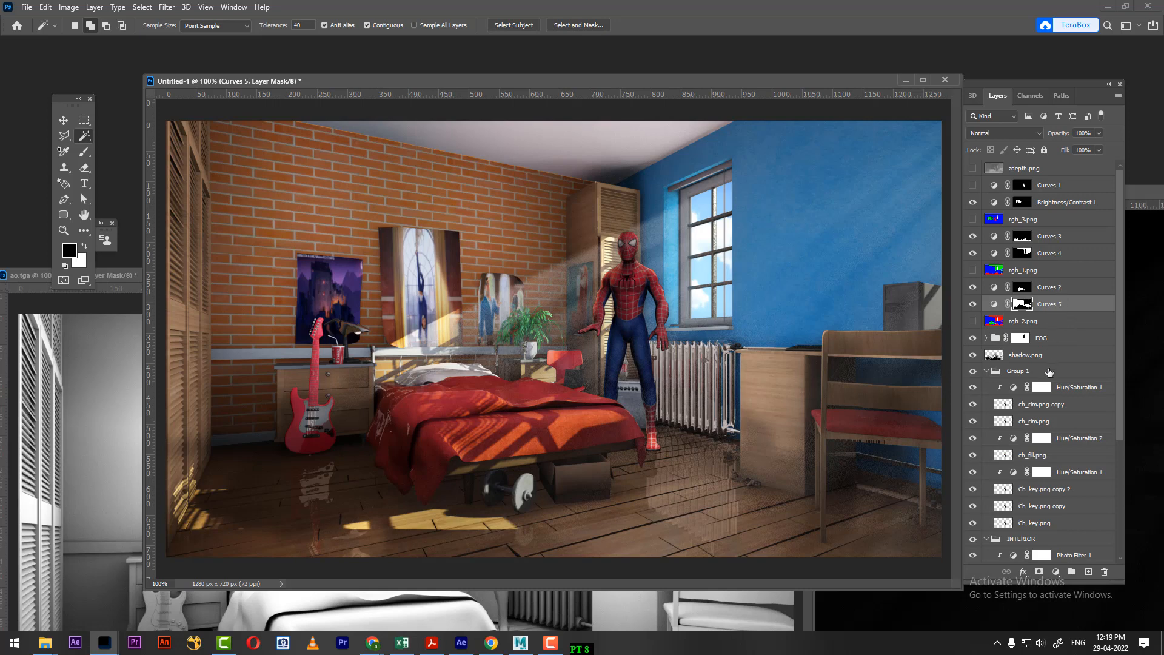
click(1051, 341)
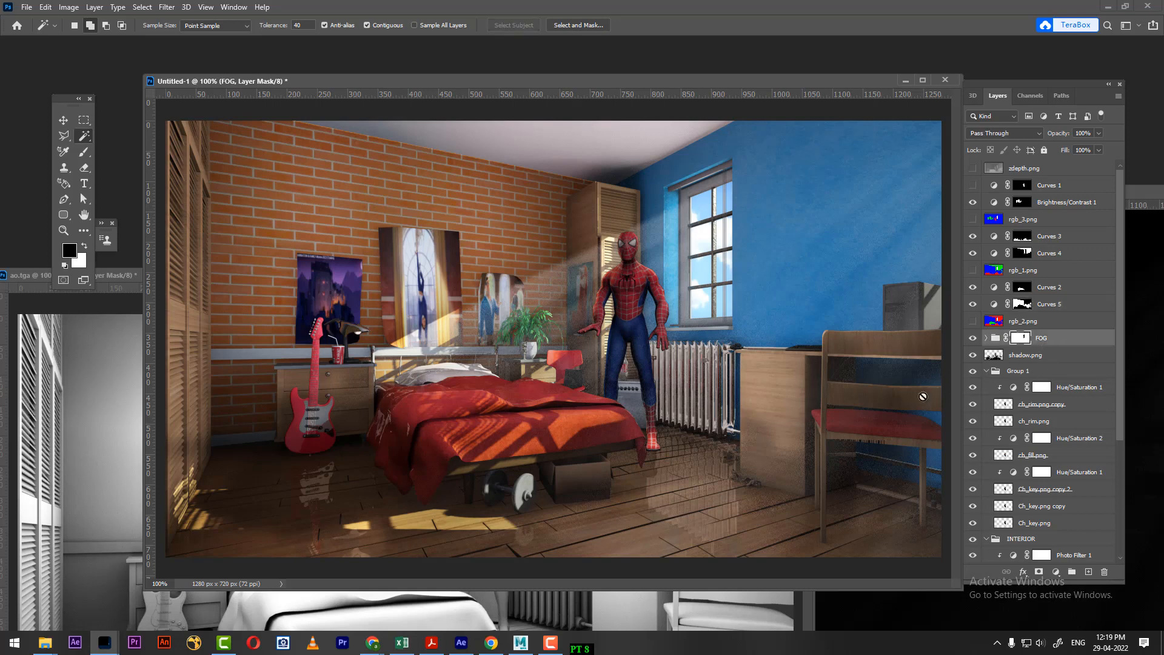
click(169, 8)
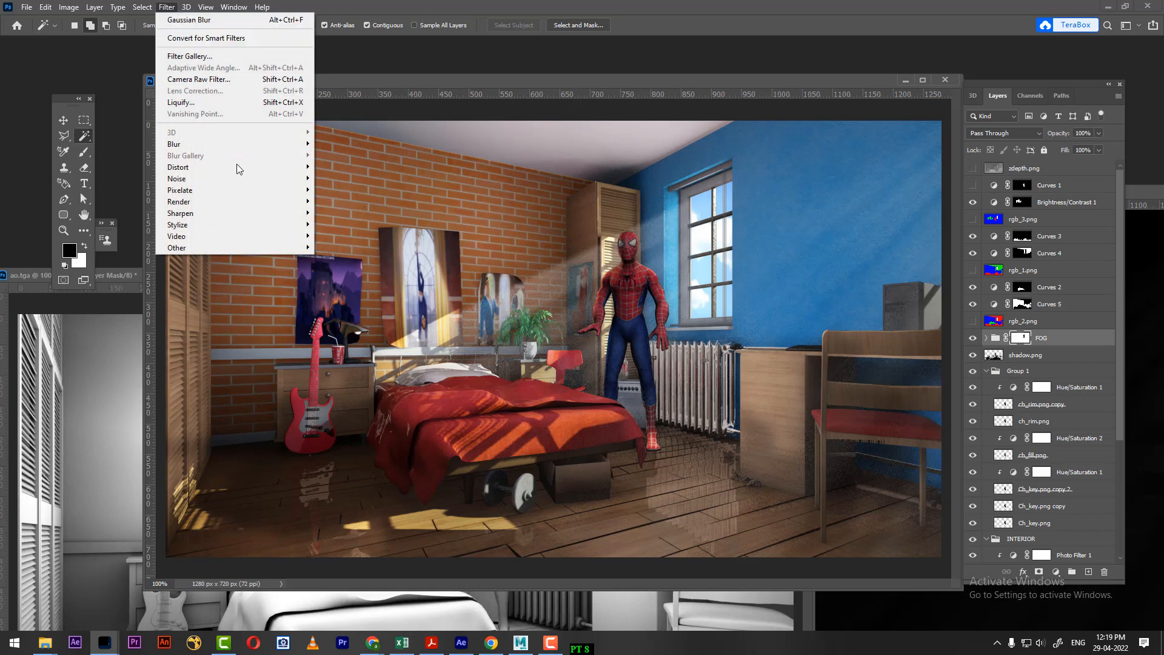
mouse_move(257, 146)
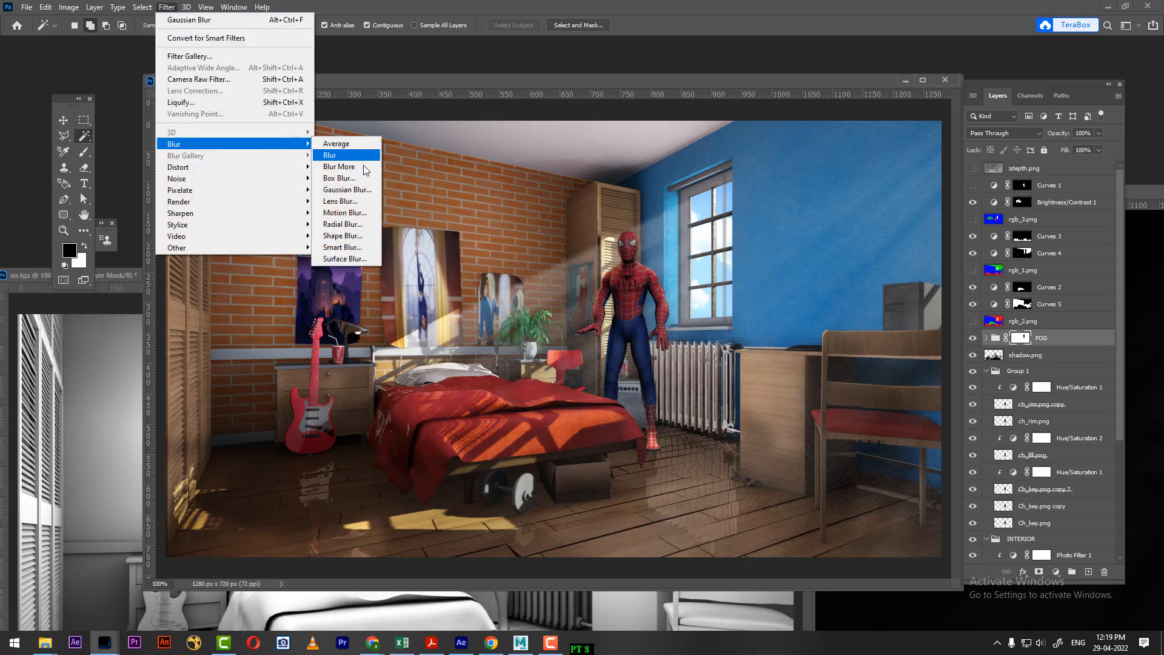
click(346, 190)
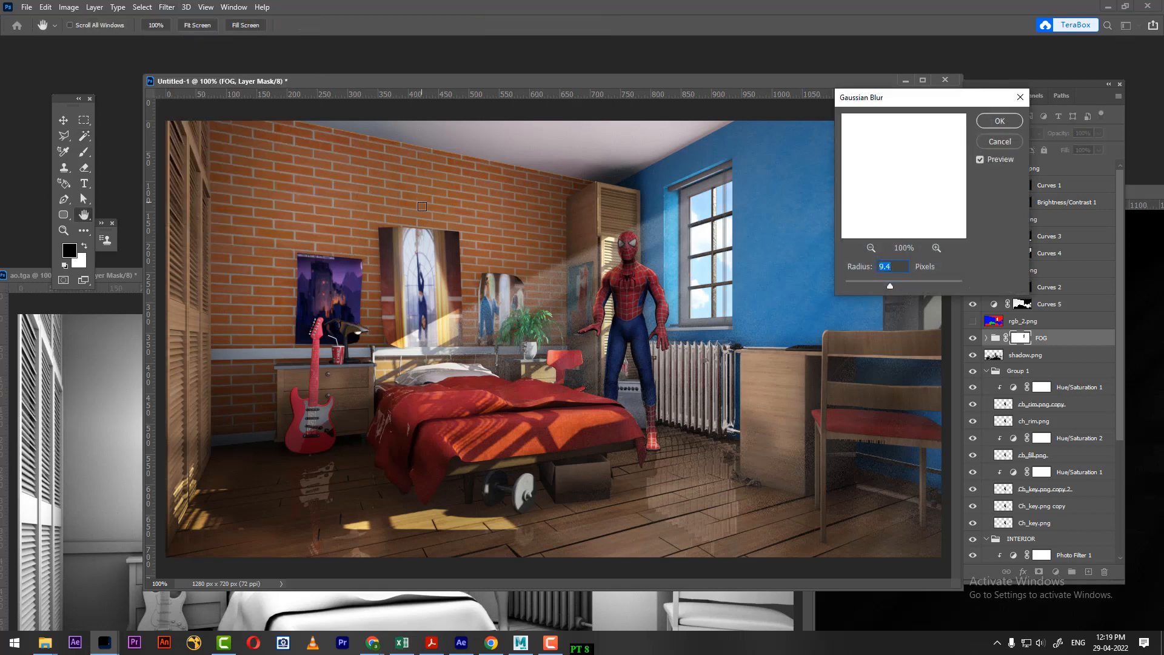
mouse_move(890, 284)
mouse_down()
mouse_move(934, 279)
mouse_move(891, 279)
mouse_move(929, 282)
mouse_move(904, 282)
mouse_up()
click(1010, 141)
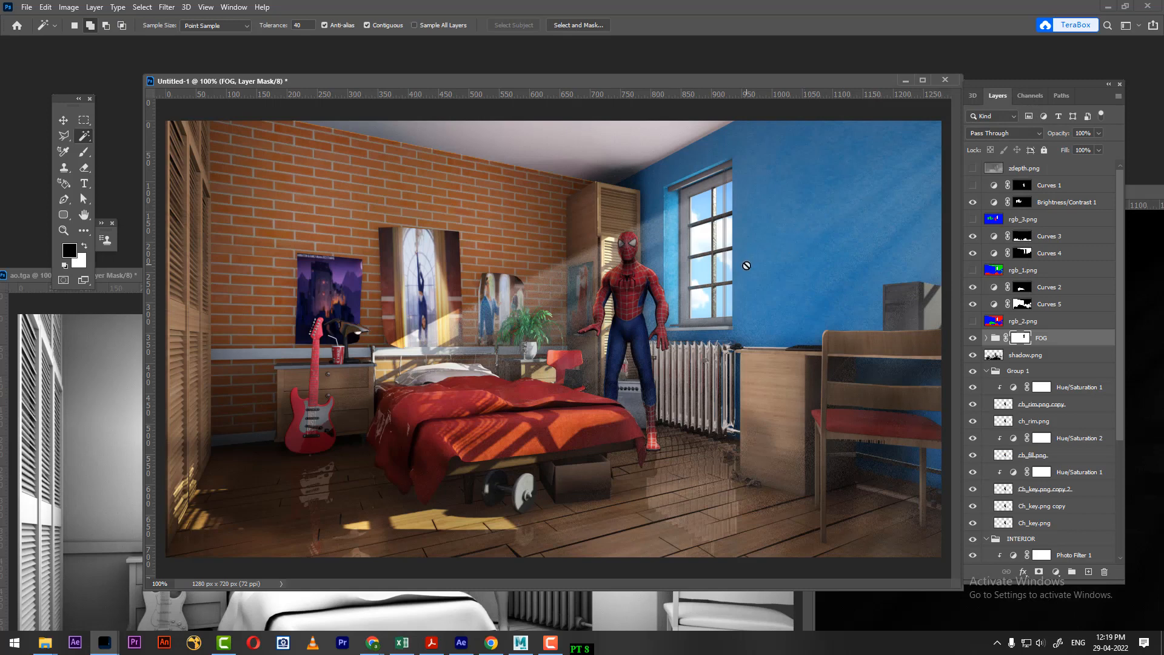
Compare the composite with Brightness/Contrast 1, Curves 3, Curves 5 and Curves 2 each turned off and on
click(1061, 240)
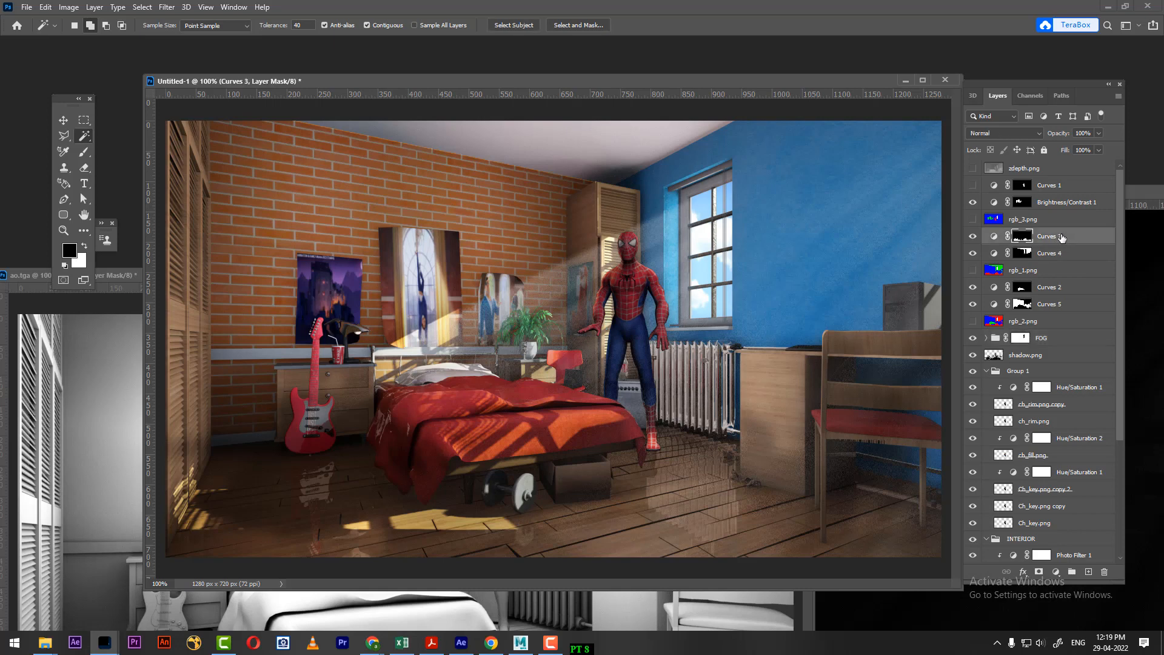
click(973, 203)
click(973, 203)
click(973, 237)
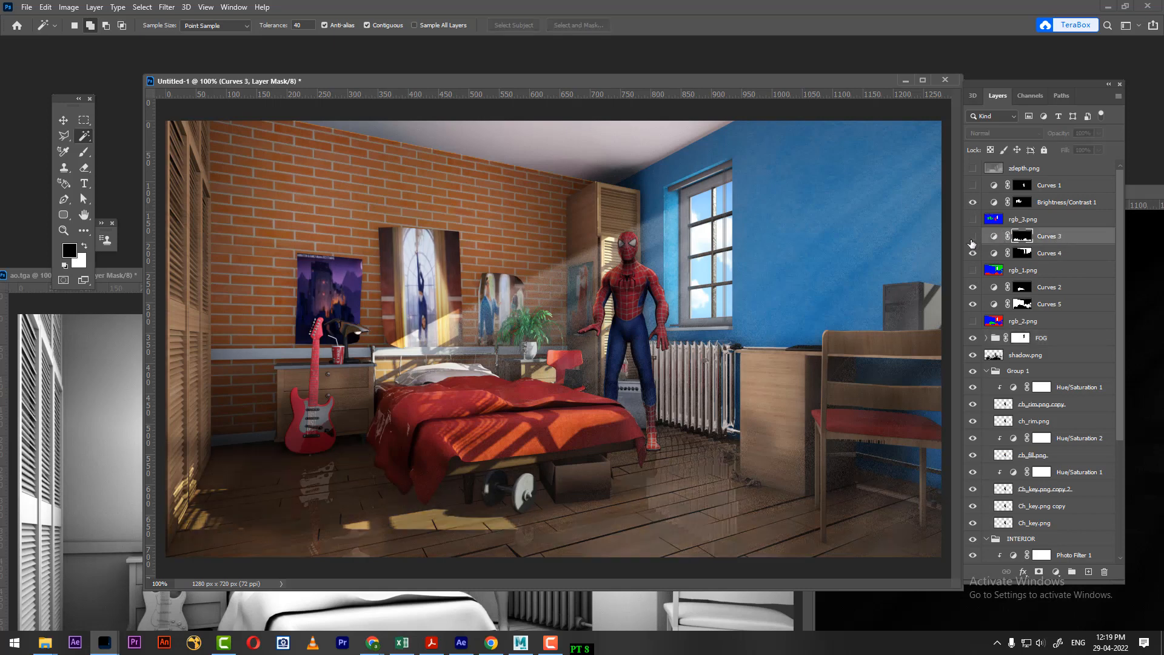
click(973, 238)
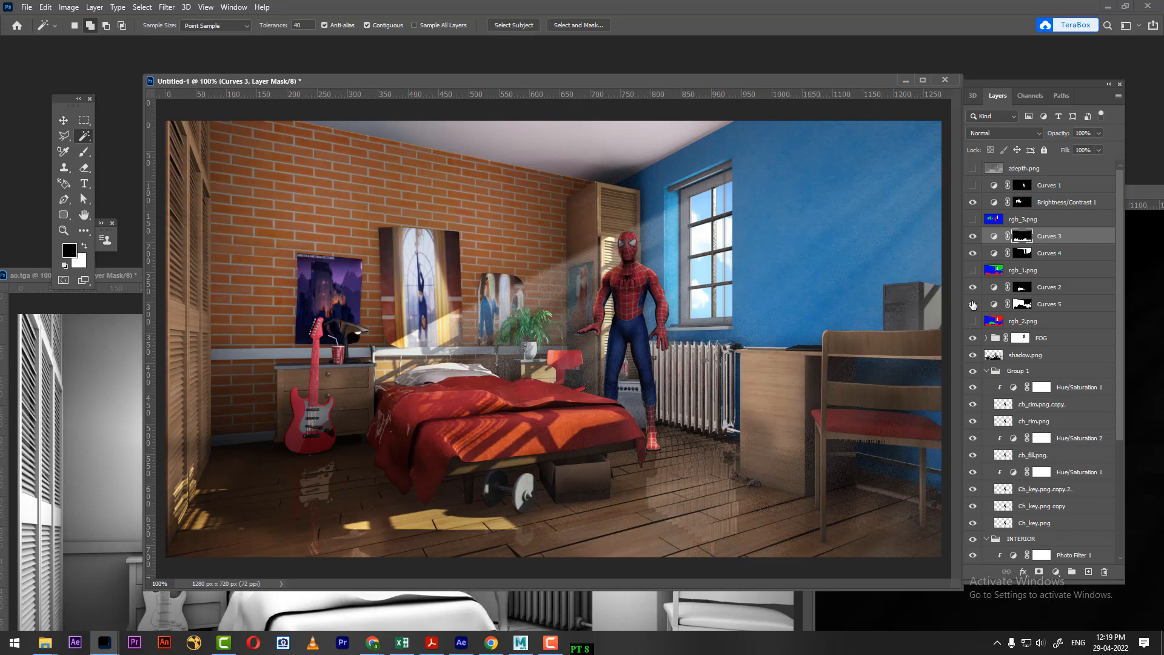
click(972, 304)
click(973, 303)
click(973, 287)
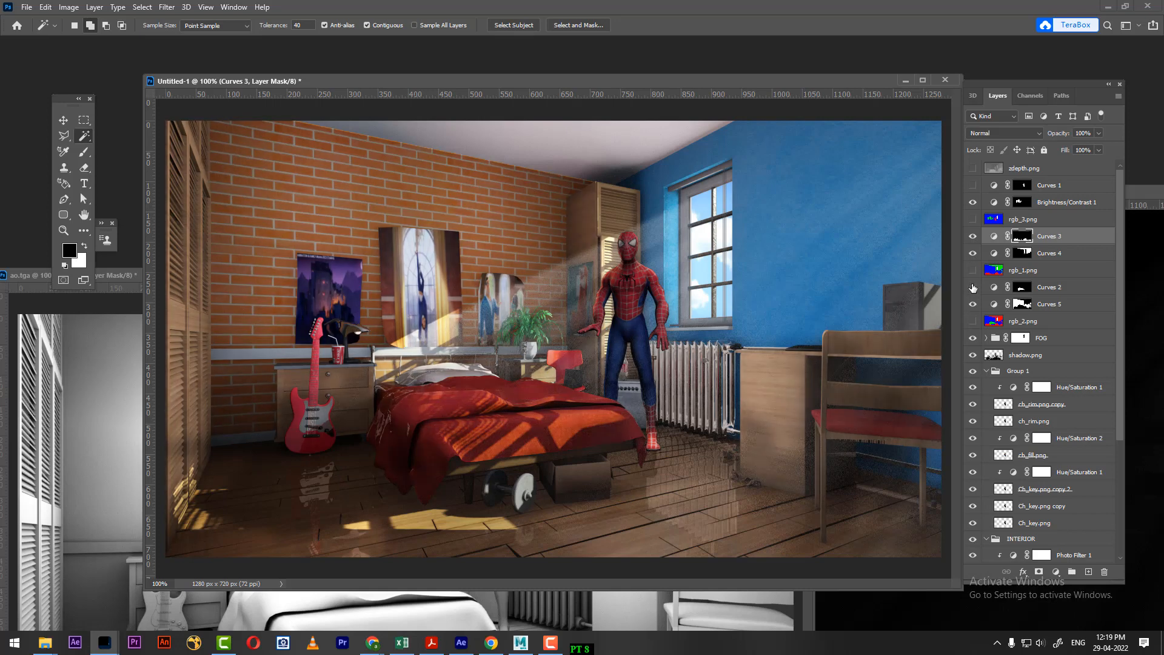
click(972, 287)
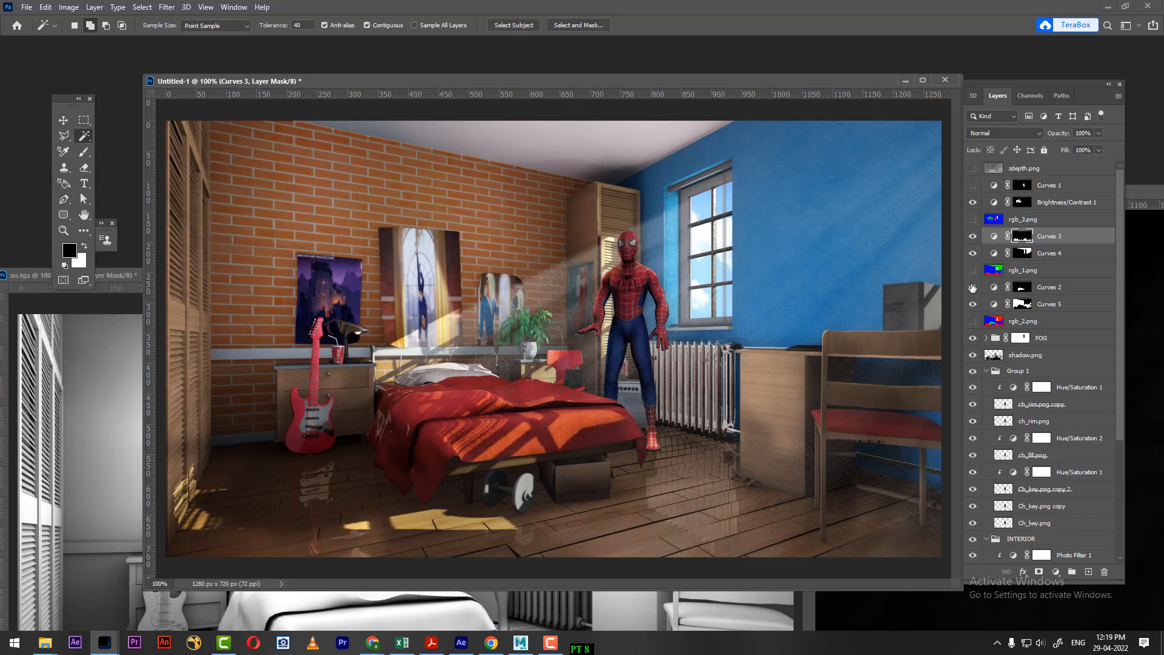
Check the rgb_3.png matte and hide it, and make the Curves 1 adjustment visible and select it
click(973, 219)
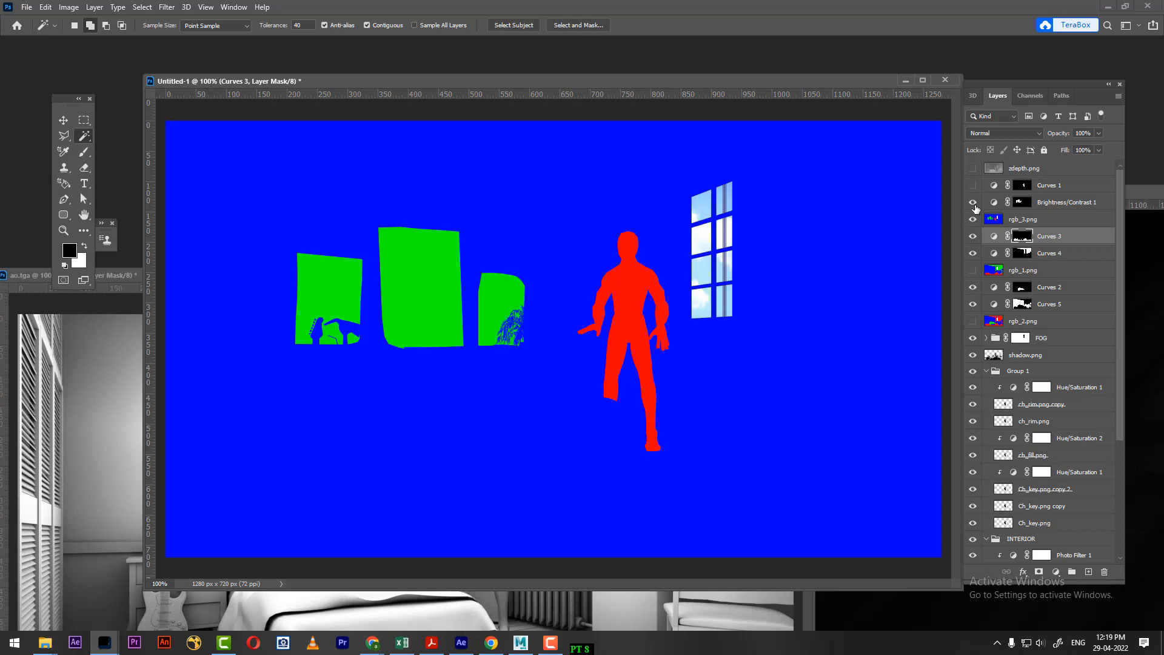
click(973, 220)
click(973, 185)
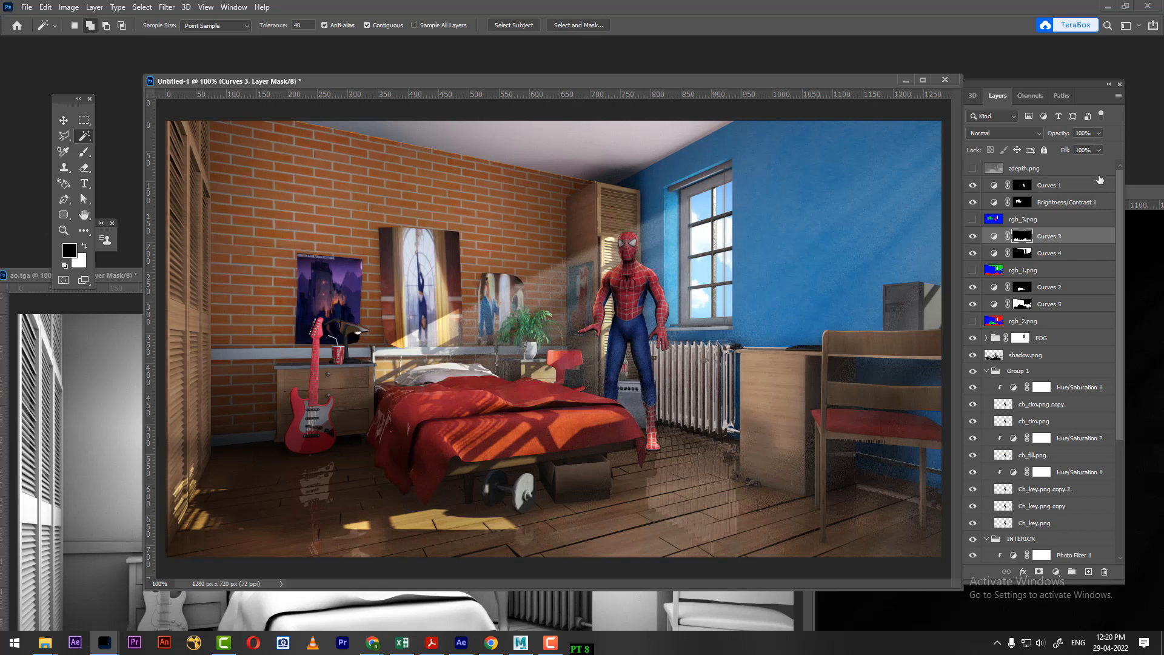
click(1081, 187)
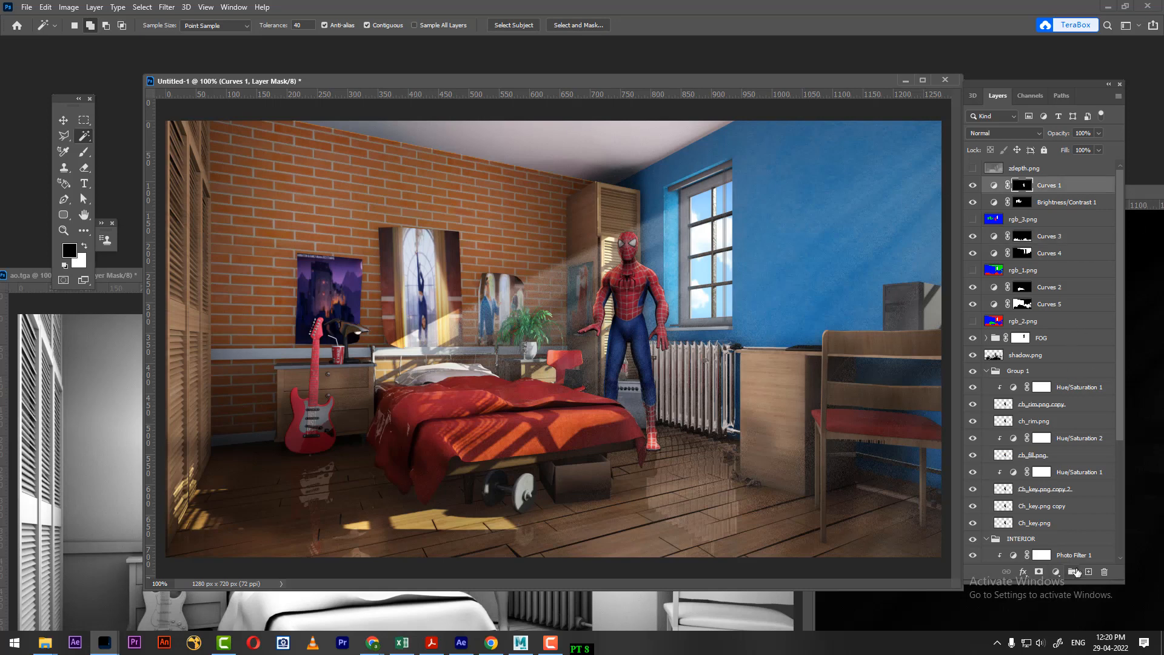
Add a Hue/Saturation adjustment above Curves 1 and lower the master saturation to about -5
click(1056, 572)
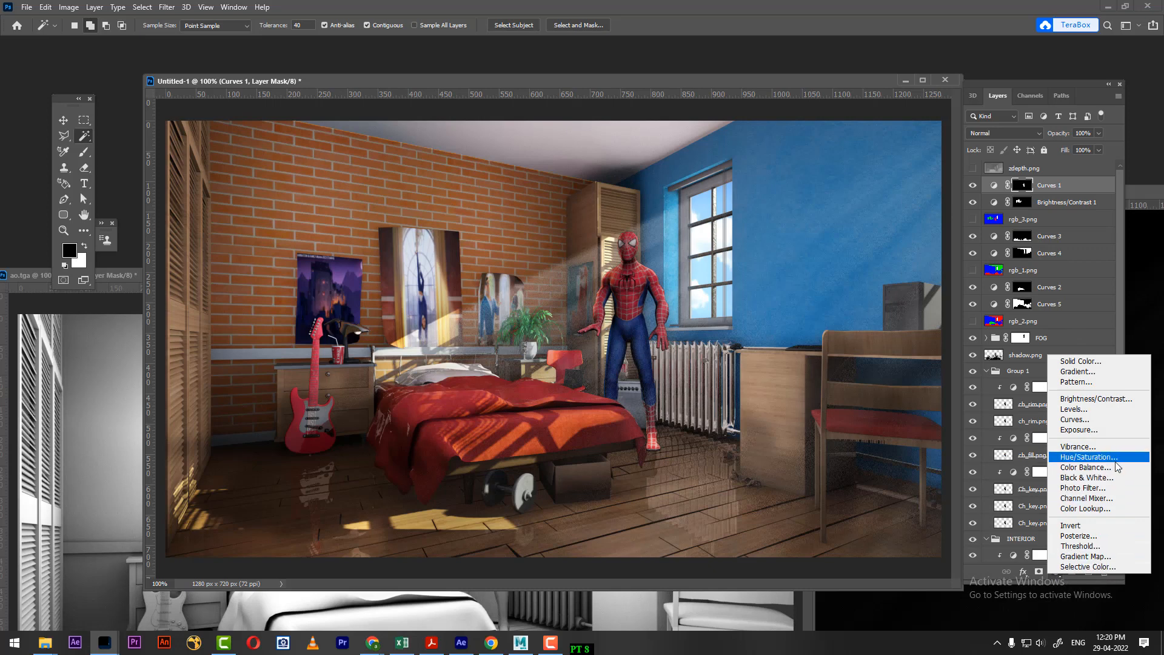
click(1117, 461)
mouse_move(873, 446)
mouse_down()
mouse_move(806, 449)
mouse_move(862, 450)
mouse_up()
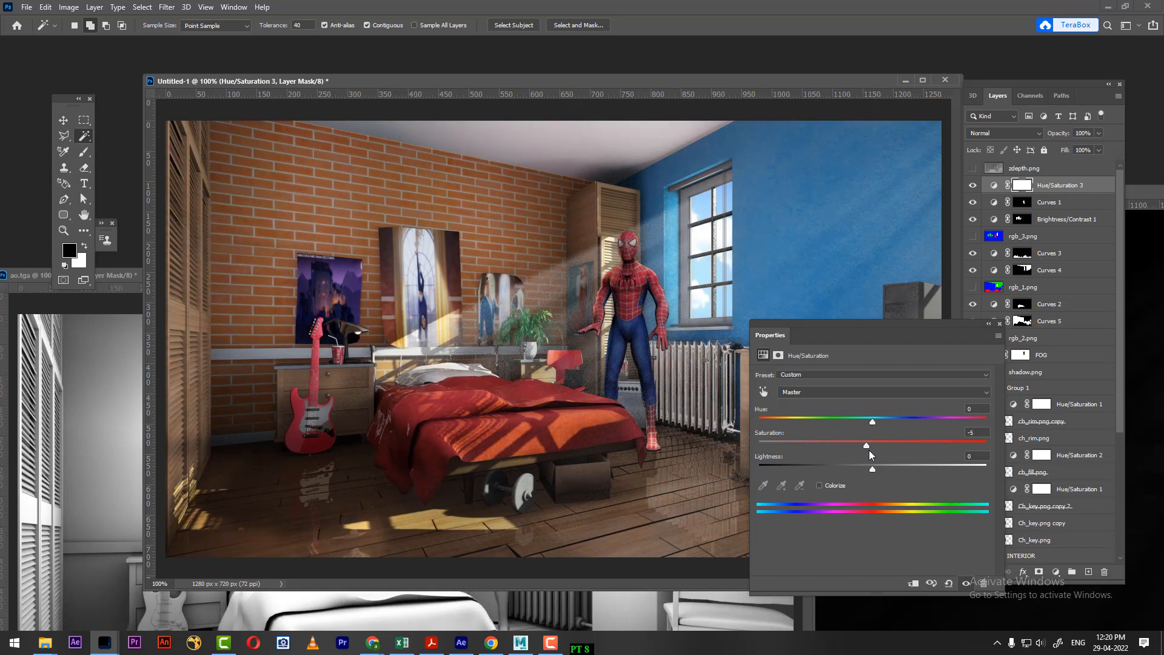
click(1001, 324)
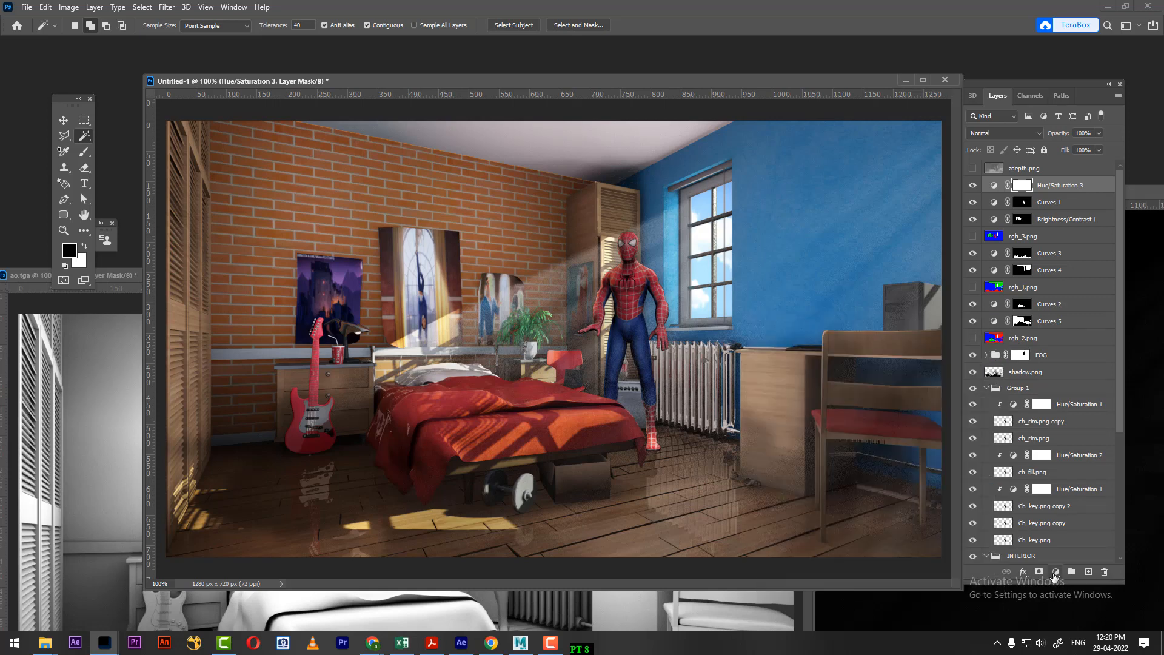
Add a Photo Filter adjustment above Hue/Saturation 3 using Warming Filter (81), and compare the image with it off and on
click(1056, 573)
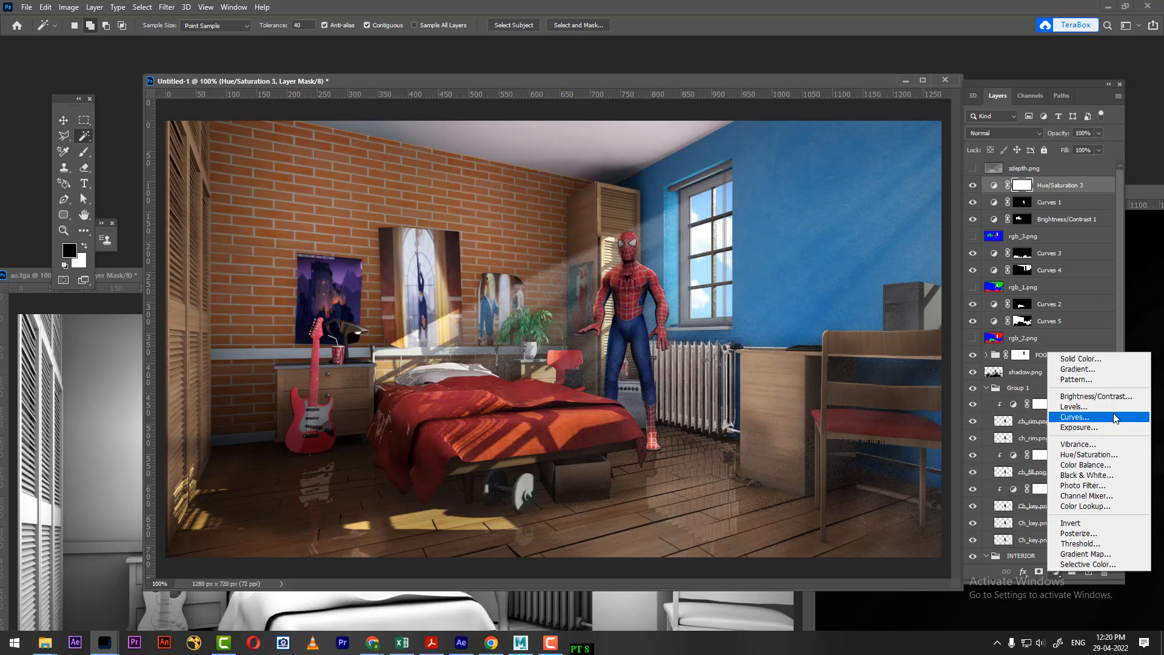
click(1113, 486)
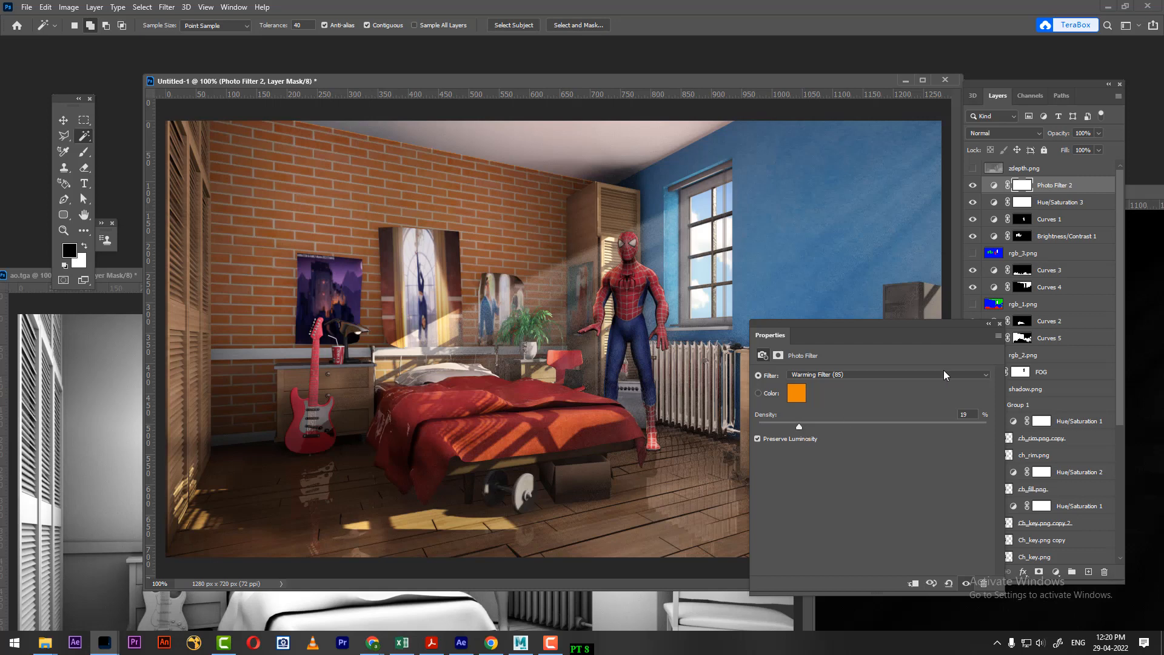
click(864, 376)
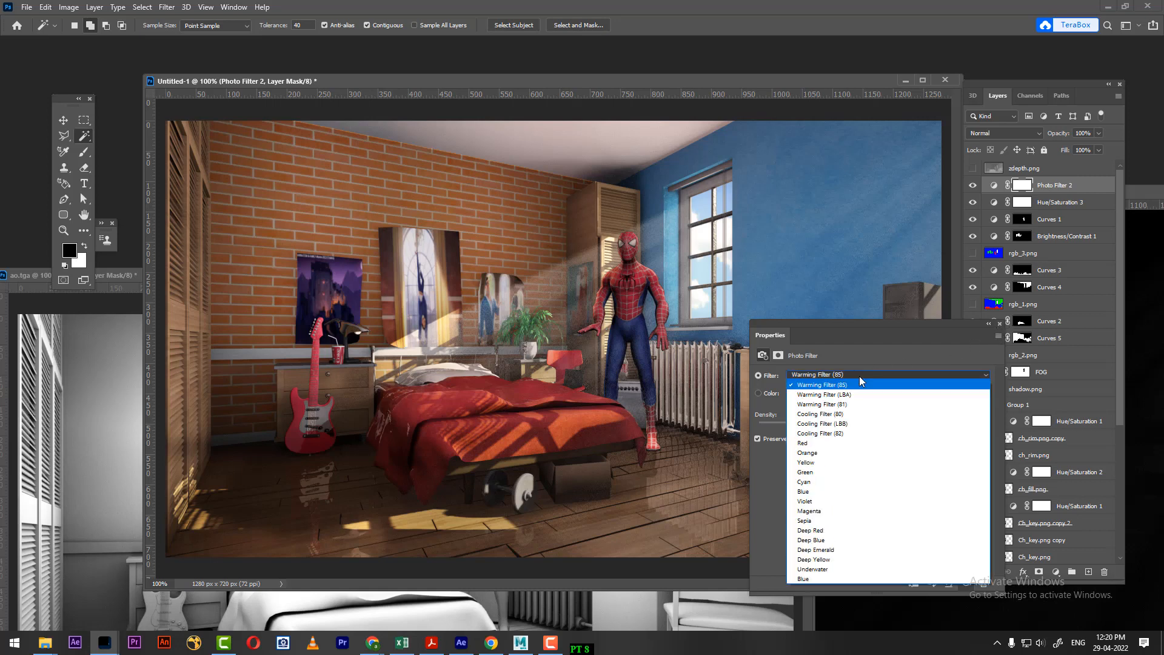
click(857, 405)
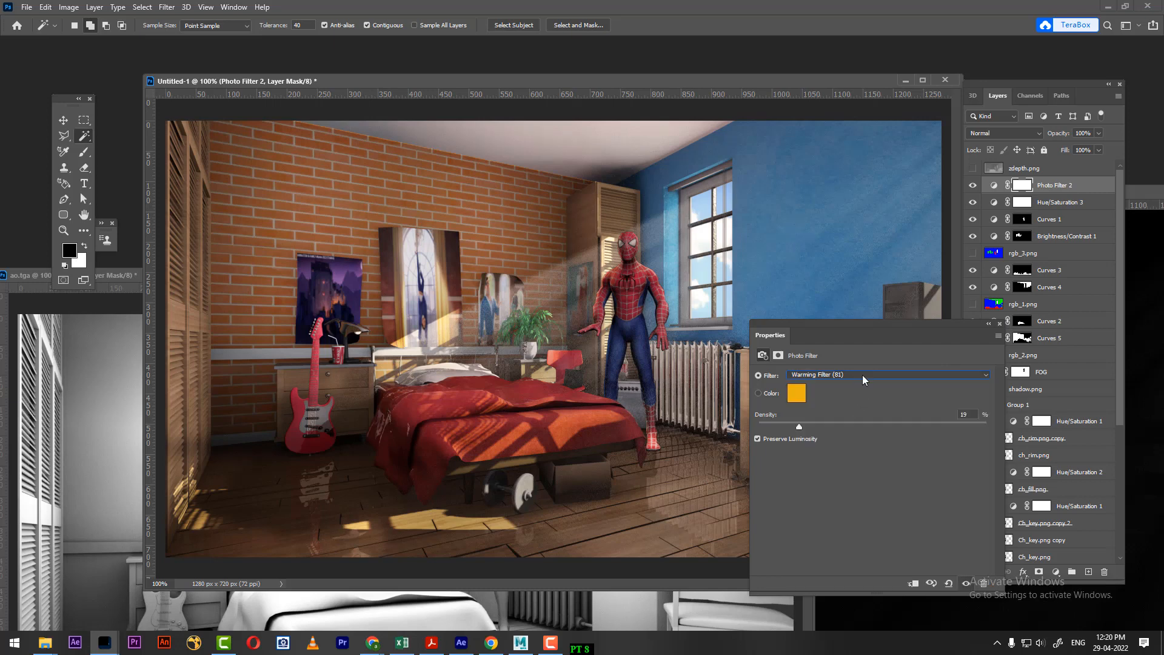
click(999, 324)
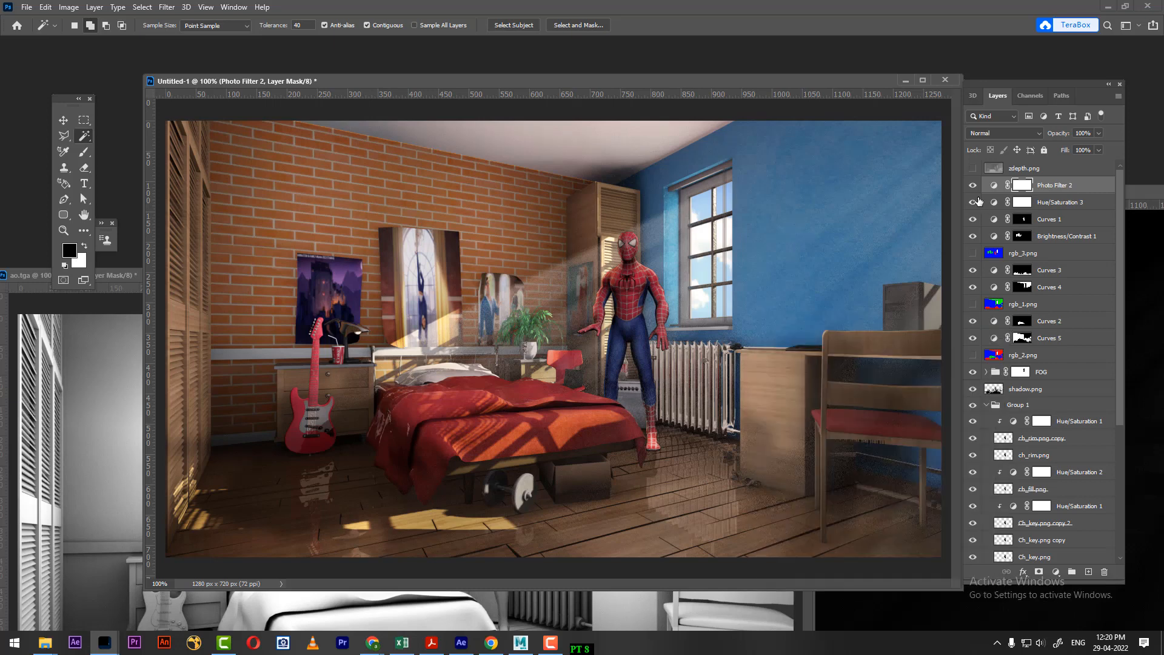
click(973, 186)
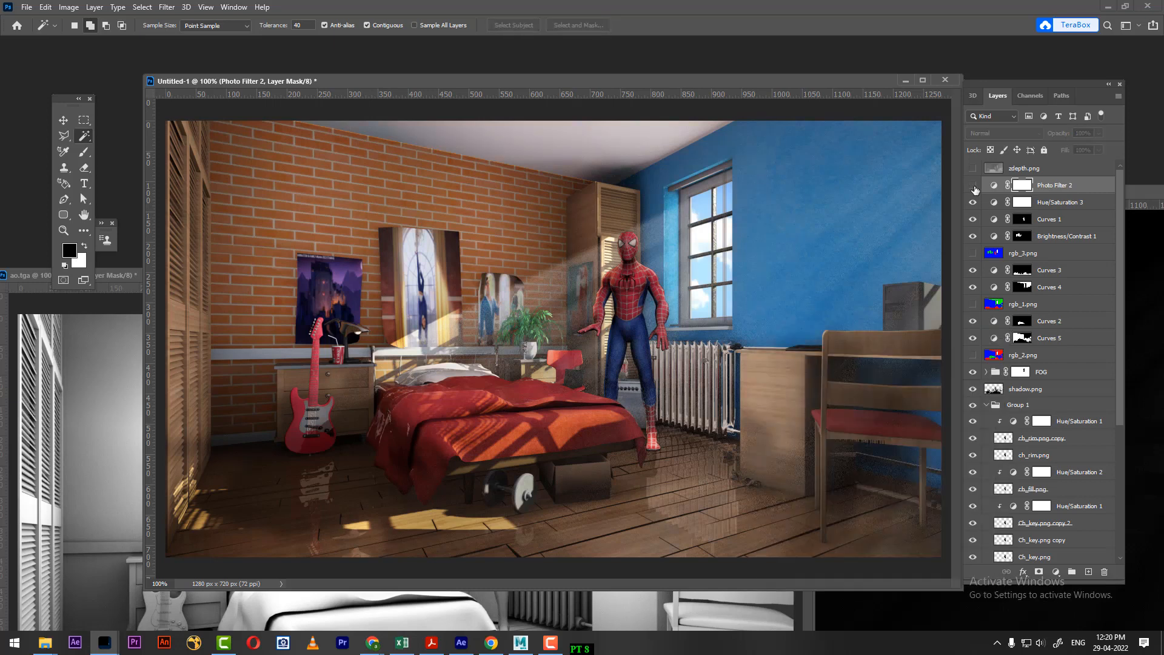
click(973, 185)
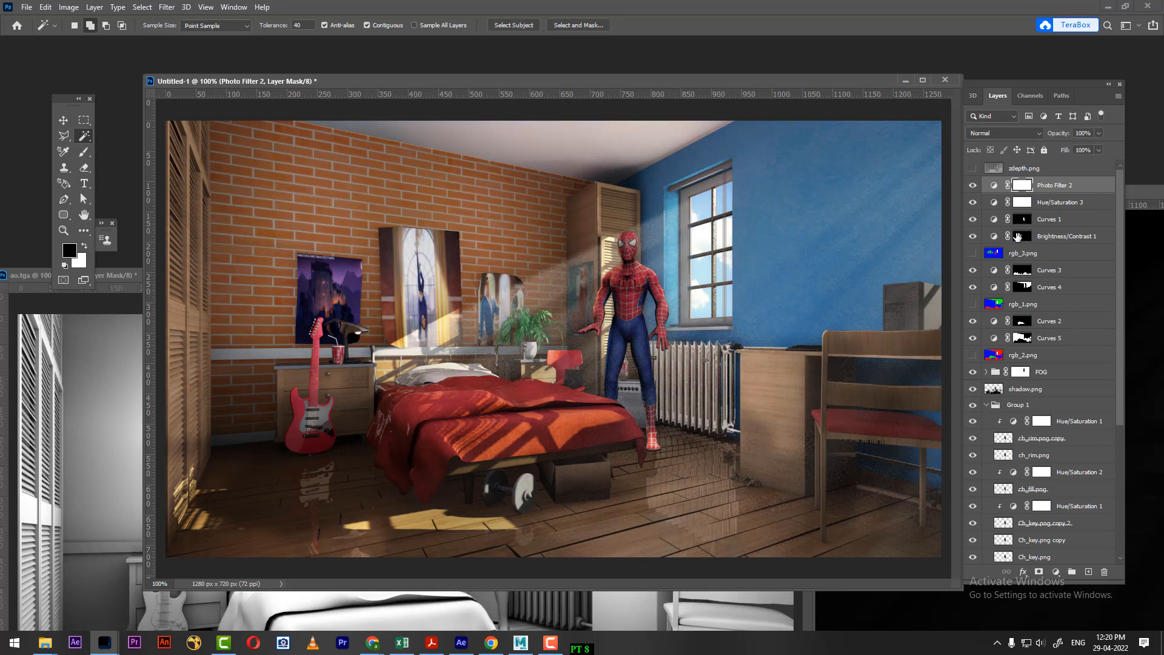
Set the density of the Photo Filter 2 adjustment to 27%
double_click(994, 185)
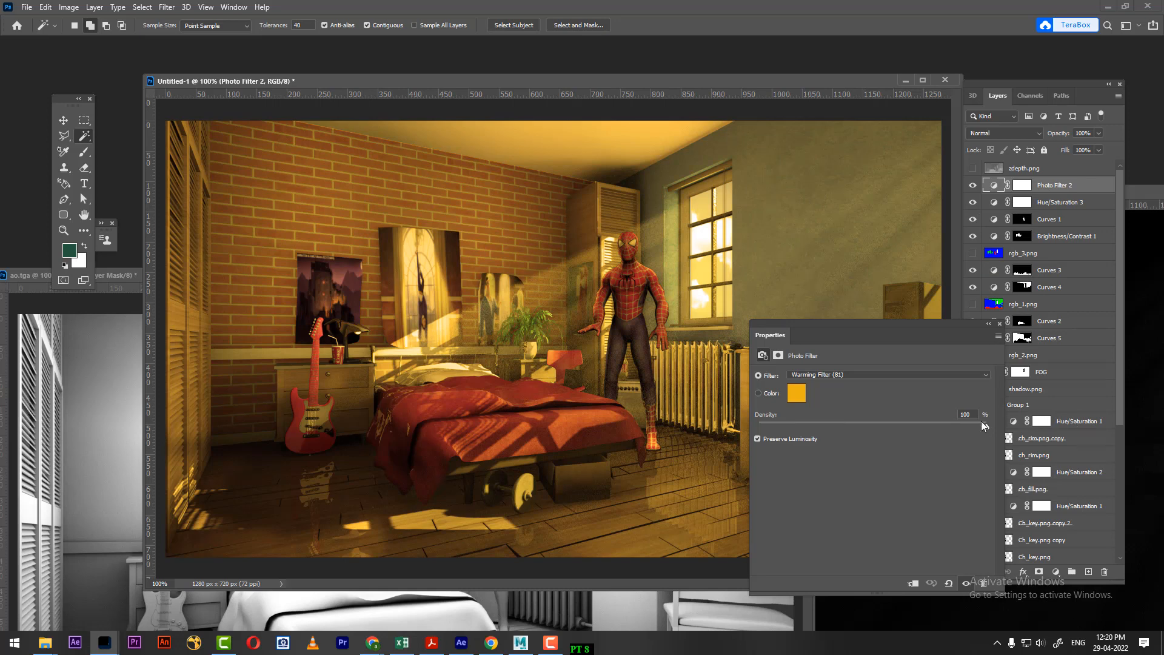
drag(987, 426, 889, 426)
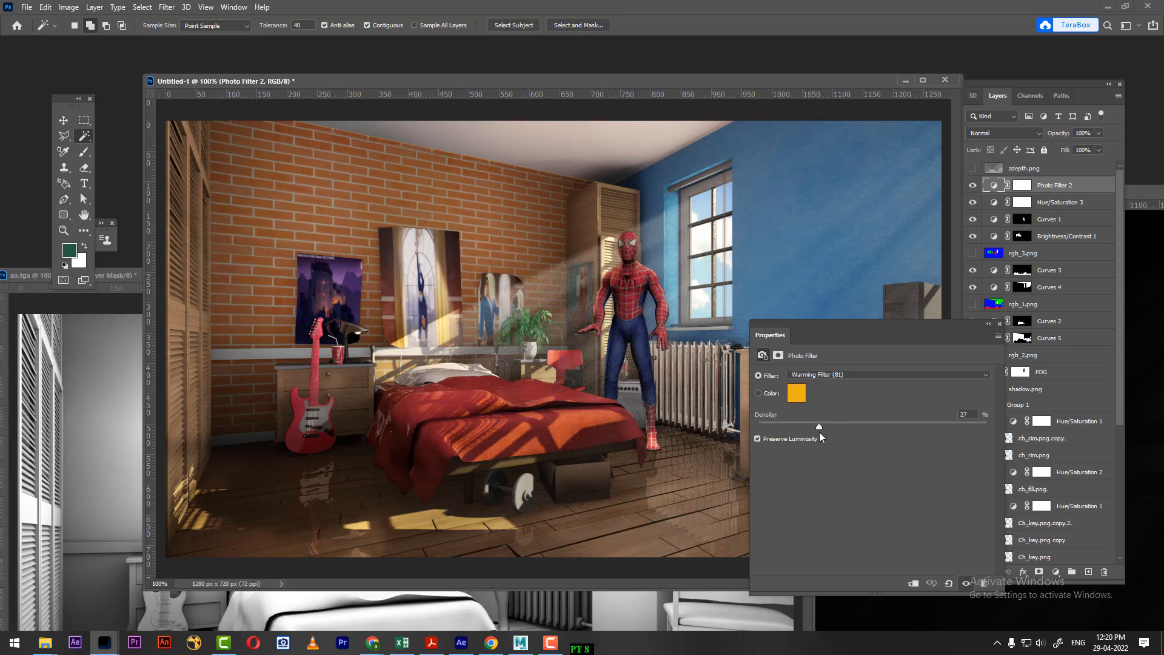
click(1000, 324)
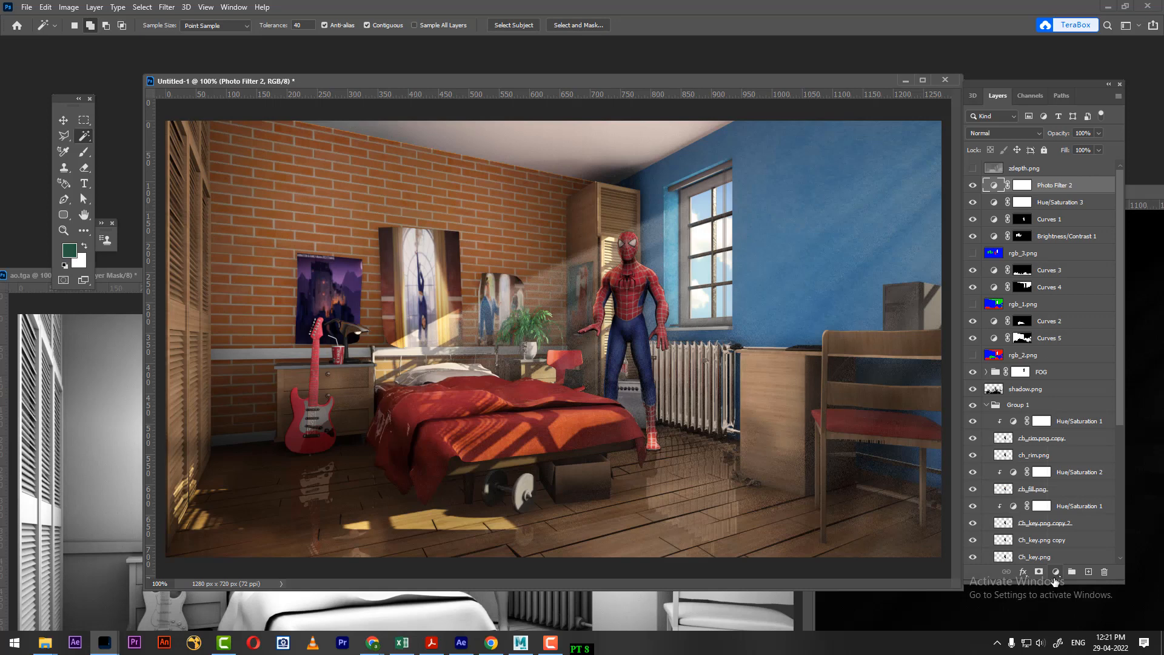
Select the zdepth.png layer and check the depth pass by showing and hiding it
click(1055, 572)
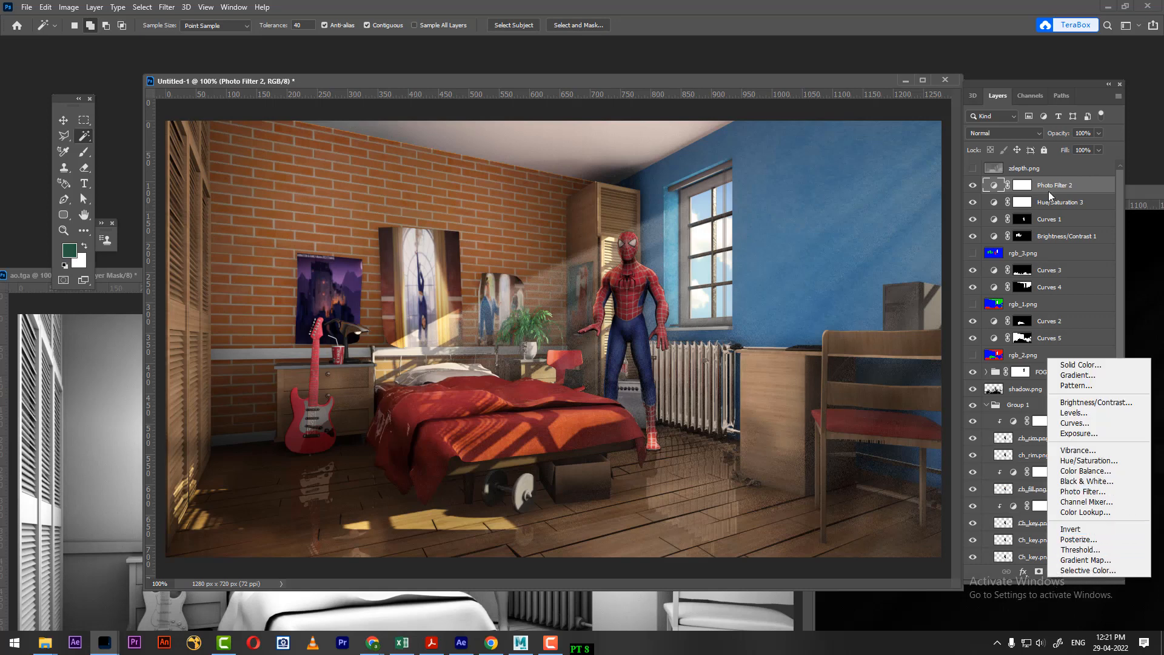
click(1076, 165)
click(1042, 172)
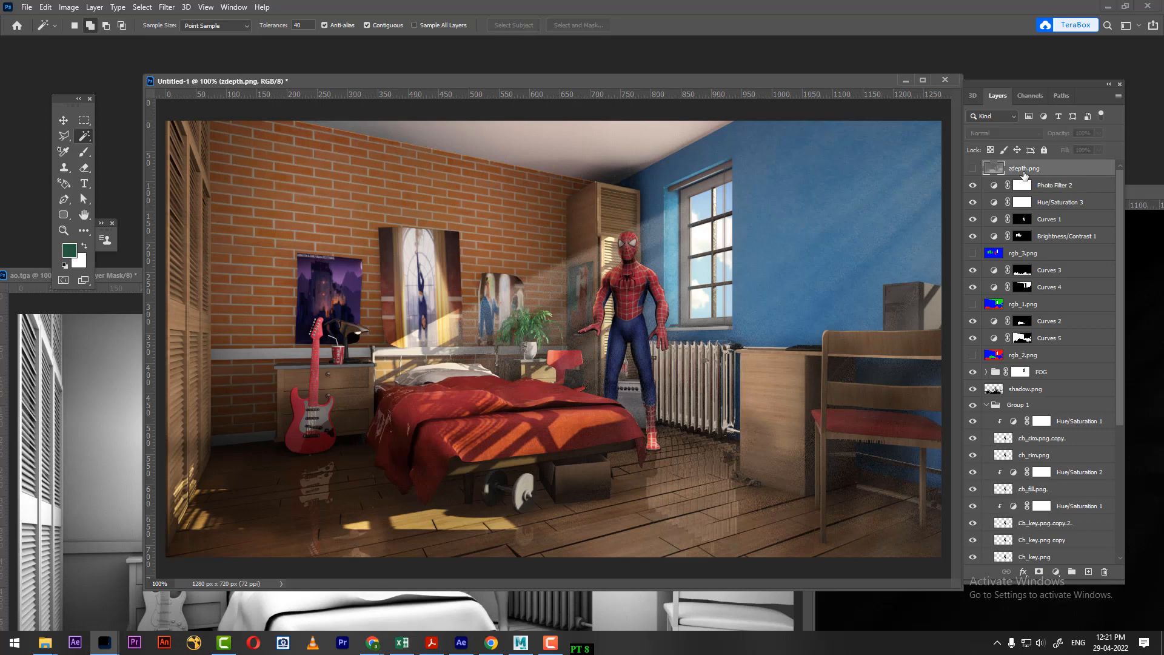
click(973, 169)
click(973, 169)
click(523, 646)
click(523, 646)
Switch to the images folder in File Explorer and open REF.tga in Adobe Photoshop 2020
mouse_move(48, 648)
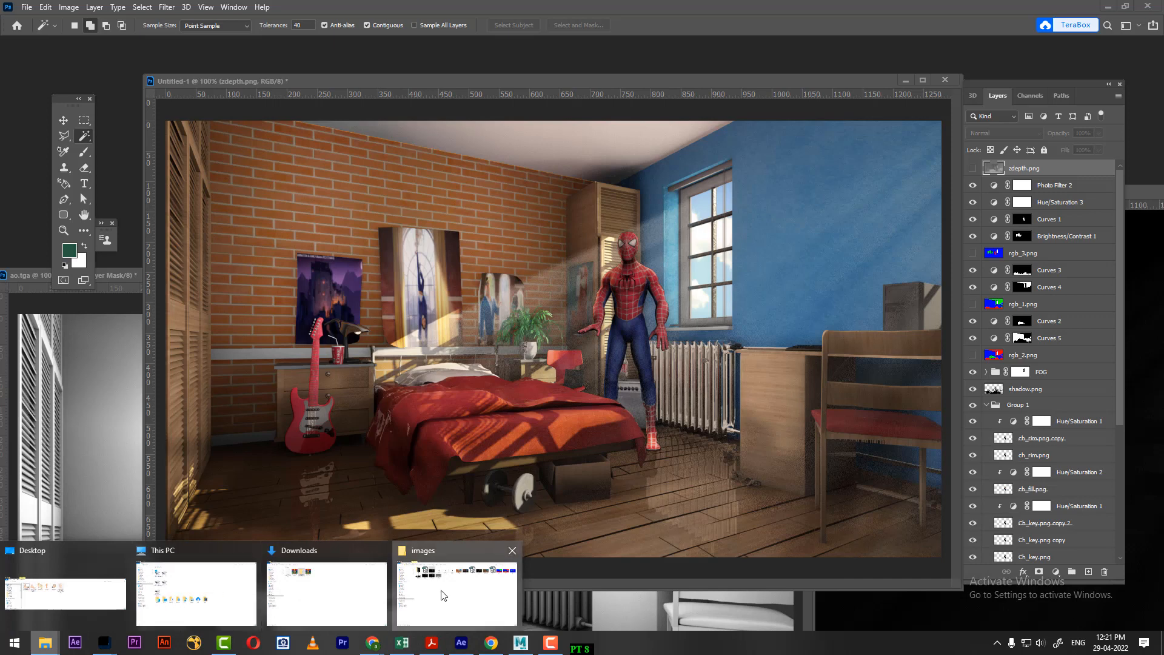
click(470, 576)
click(921, 100)
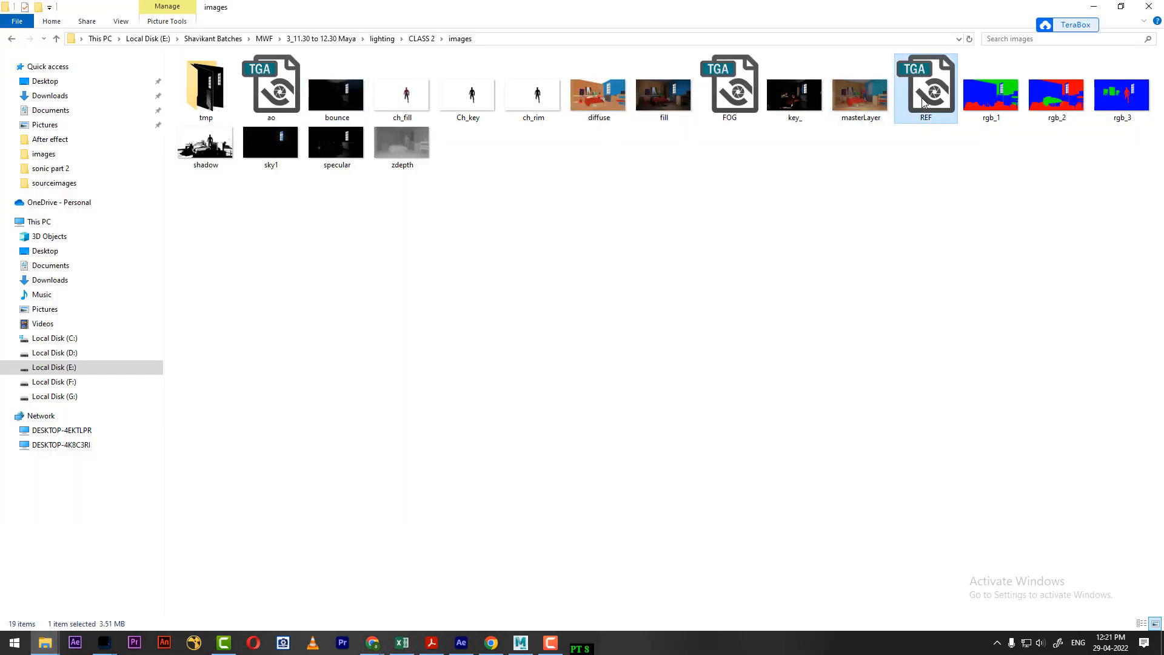
right_click(923, 97)
mouse_move(989, 172)
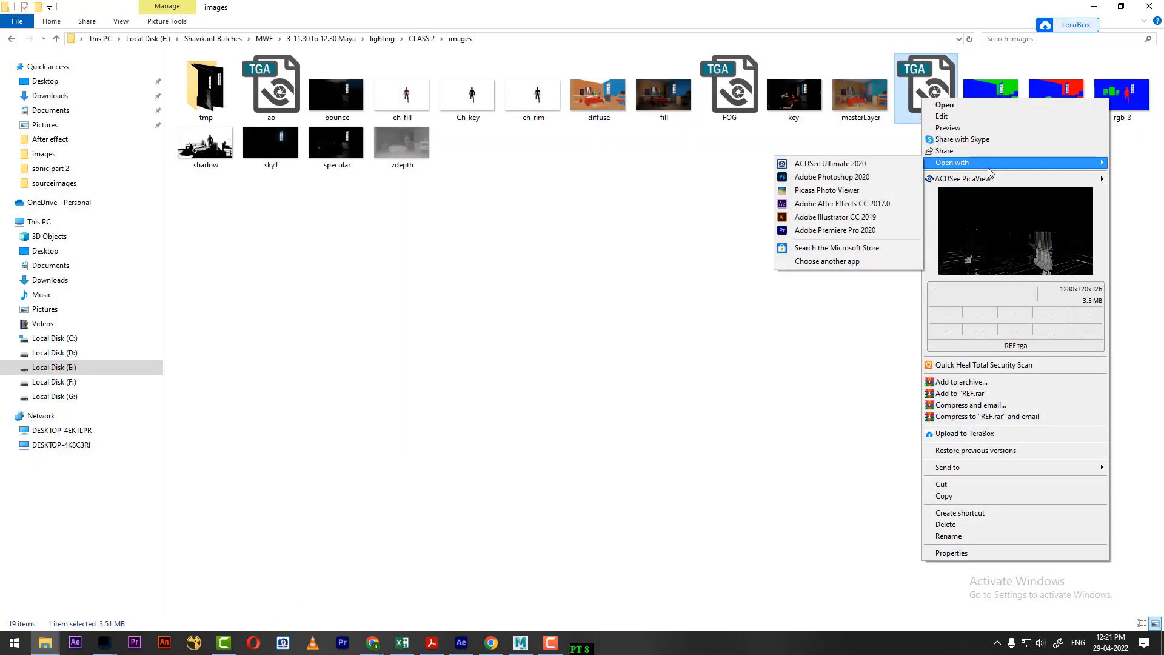
click(813, 182)
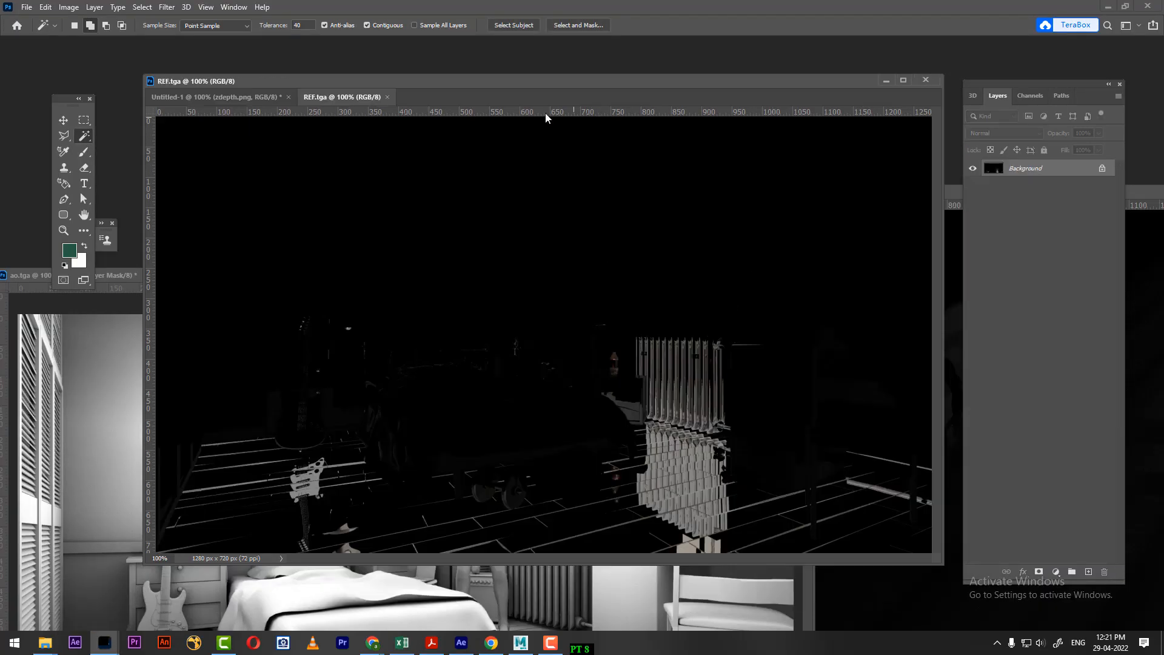
Float the REF.tga document and copy its reflection image into Untitled-1 as the topmost layer
drag(352, 99, 412, 180)
key(v)
drag(582, 296, 307, 320)
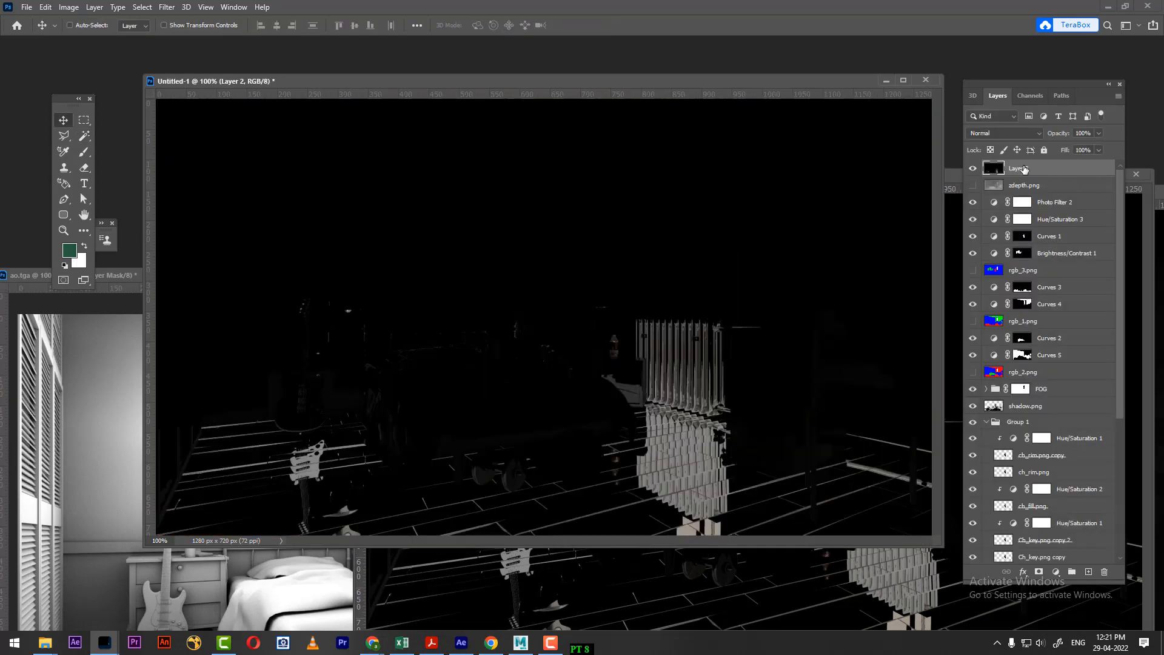
Set the reflection layer's blend mode to Screen and compare the image with it off and on
click(1007, 130)
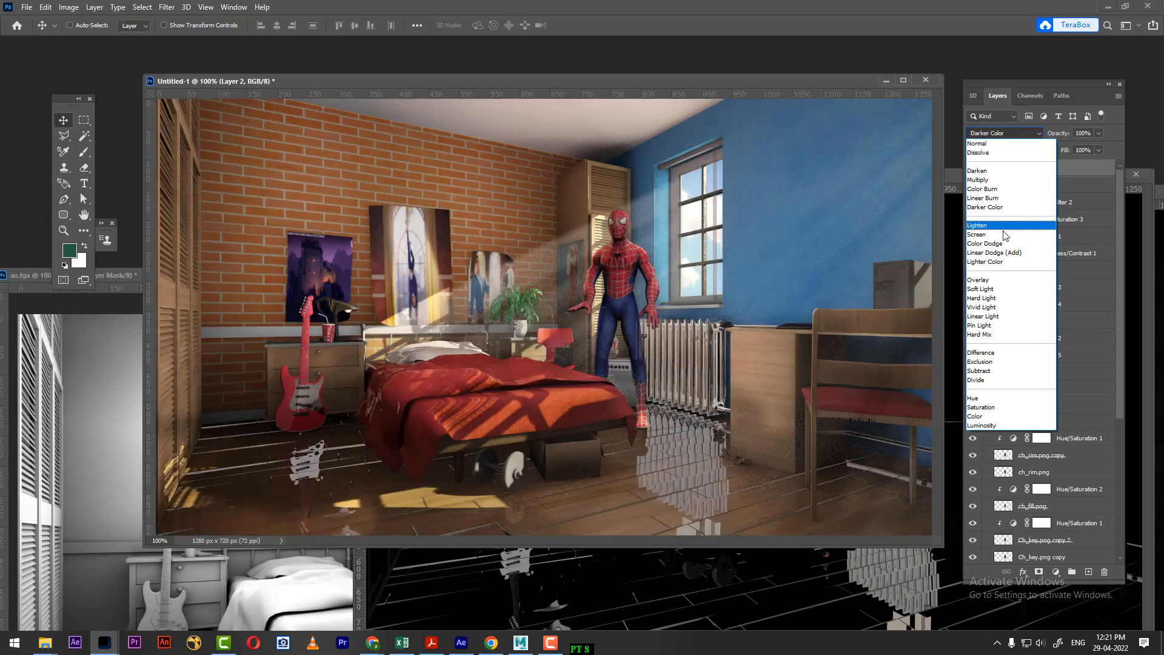
click(1004, 231)
click(974, 168)
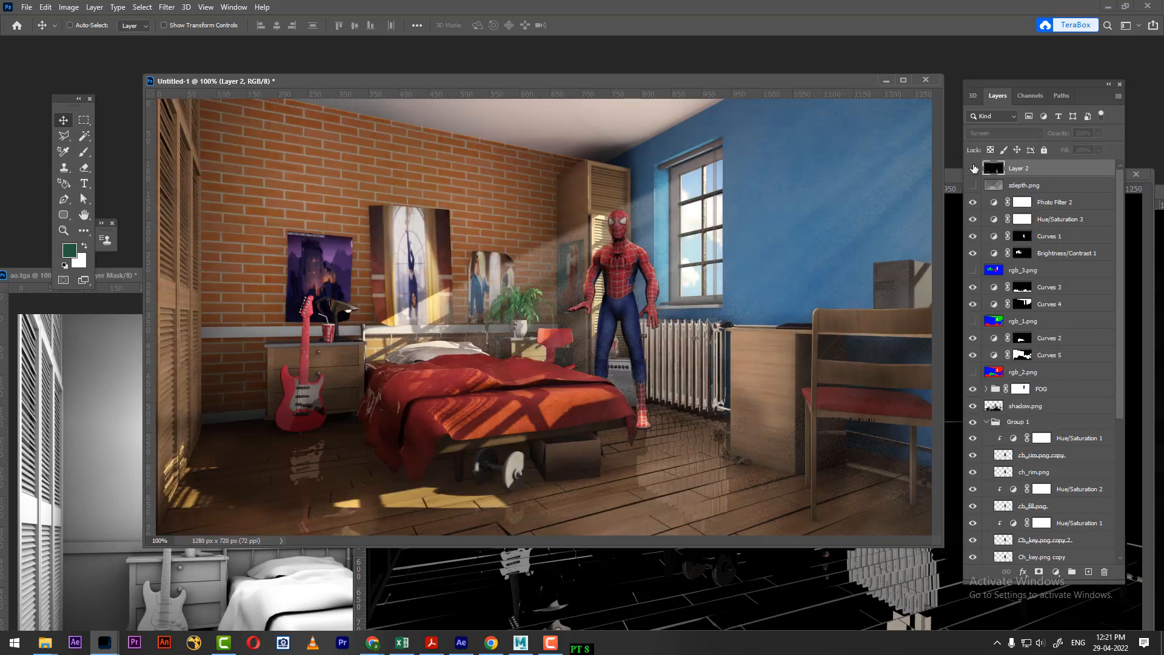
click(973, 168)
click(974, 168)
click(973, 168)
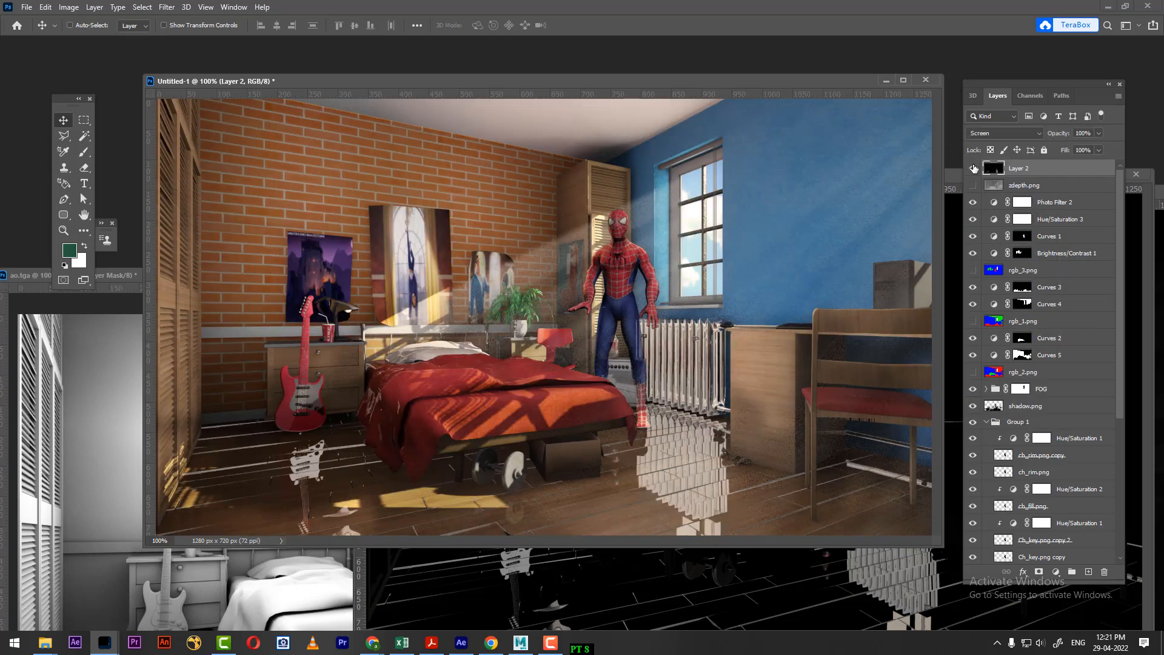
Reduce the reflection layer's fill to 17%, compare it on and off, and settle on a fill of 12%
drag(1069, 155, 1018, 162)
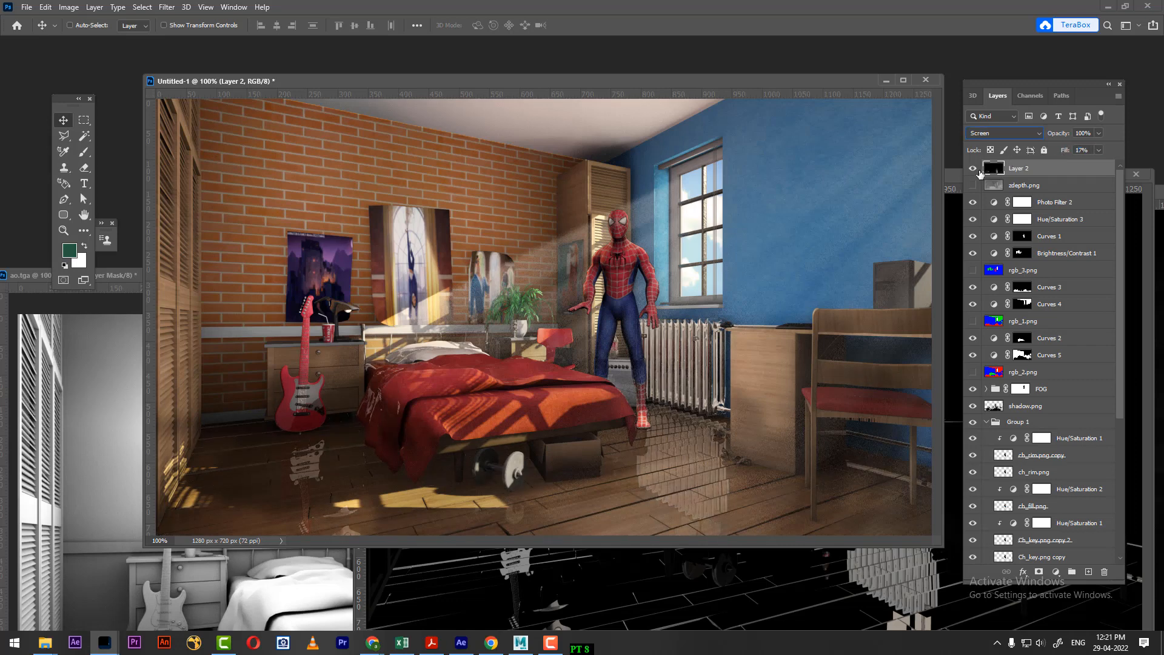
click(974, 168)
click(976, 170)
click(975, 171)
click(975, 170)
click(976, 170)
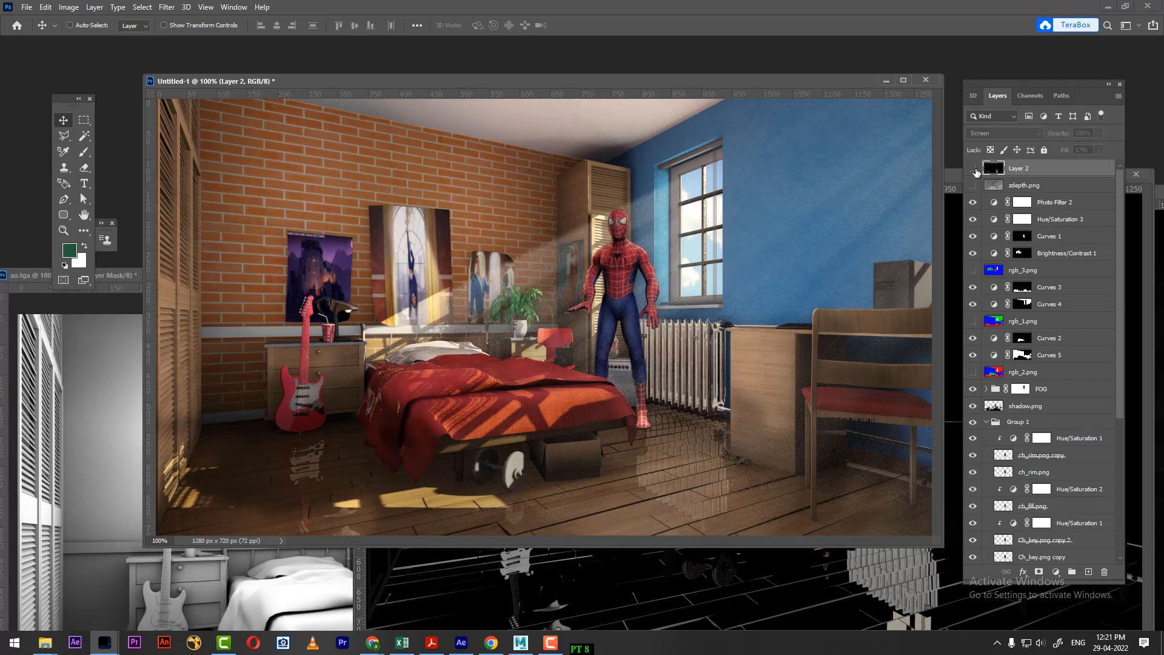
click(975, 171)
click(975, 170)
click(975, 171)
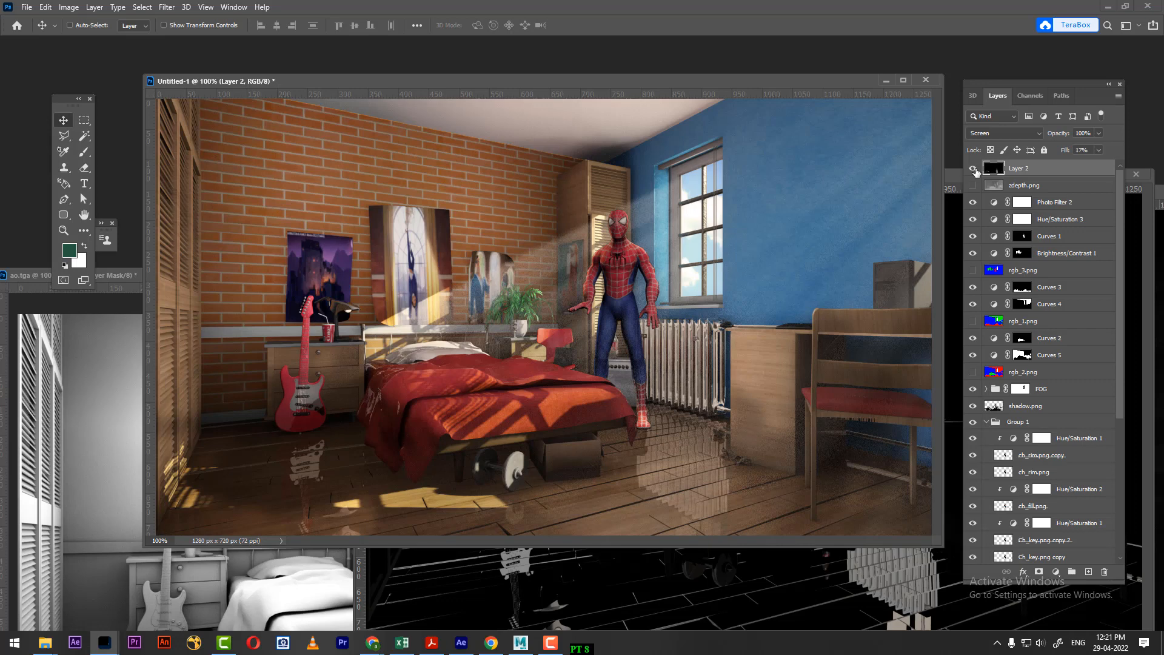
click(975, 169)
click(976, 169)
click(975, 169)
click(975, 169)
drag(1069, 155, 1063, 154)
Rename the reflection layer REF and move it between Curves 1 and Brightness/Contrast 1
double_click(1020, 168)
text(REF)
key(Return)
drag(1087, 174, 1077, 240)
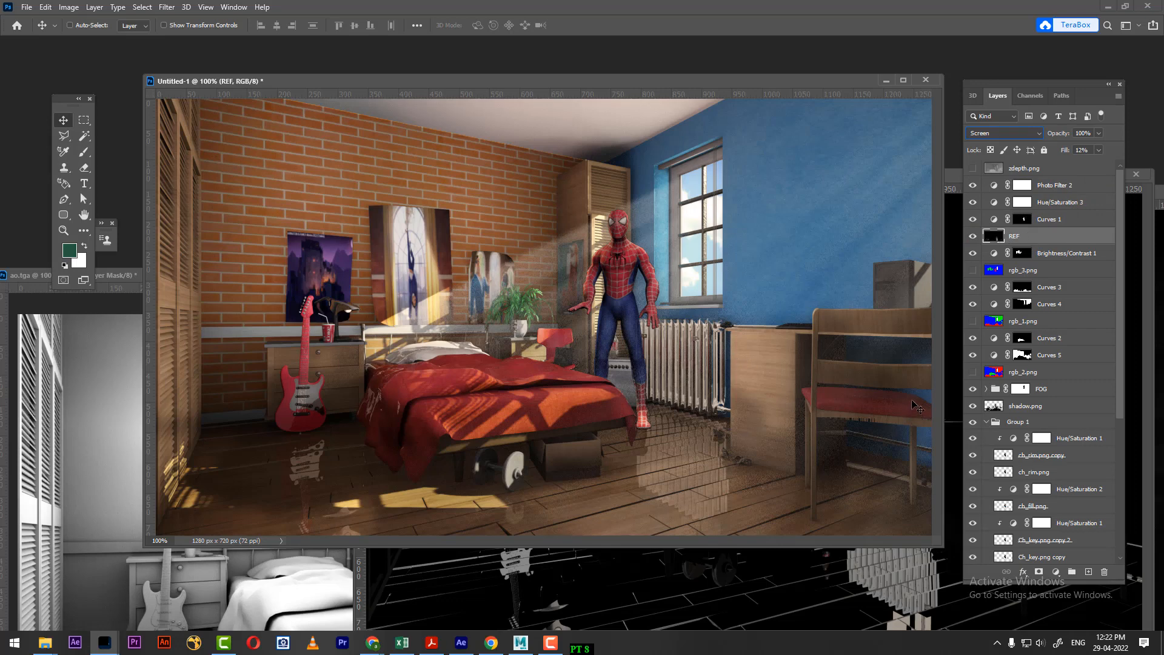
Examine the composite up close around the character, plant, posters and brick wall
key(ctrl+minus)
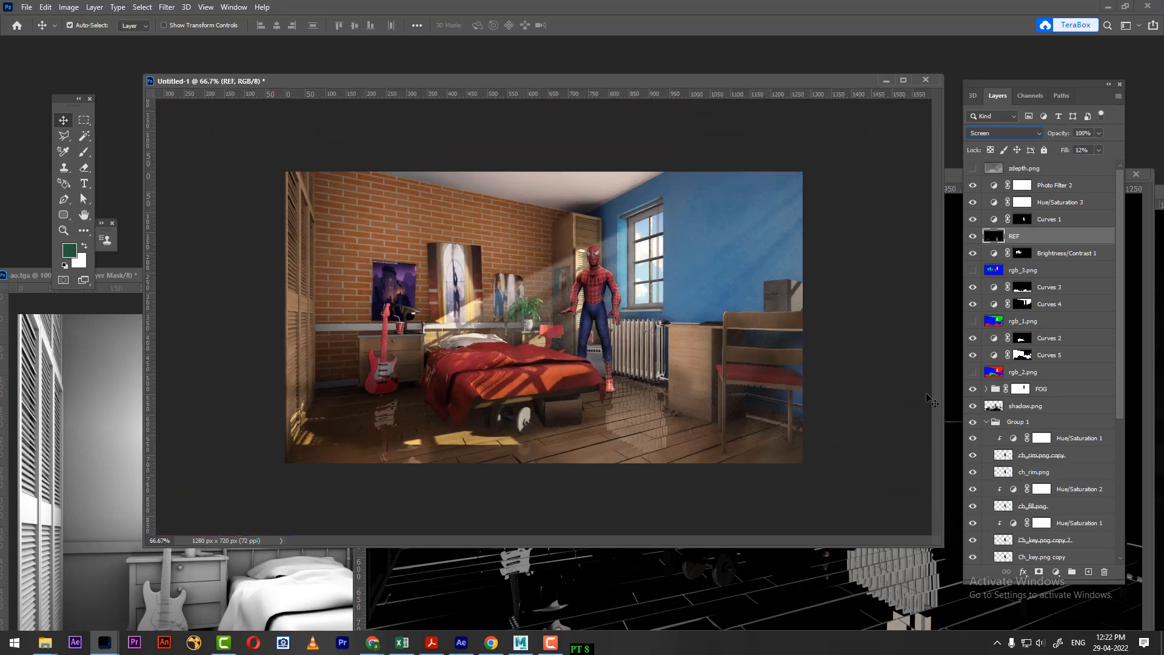
key(ctrl+plus)
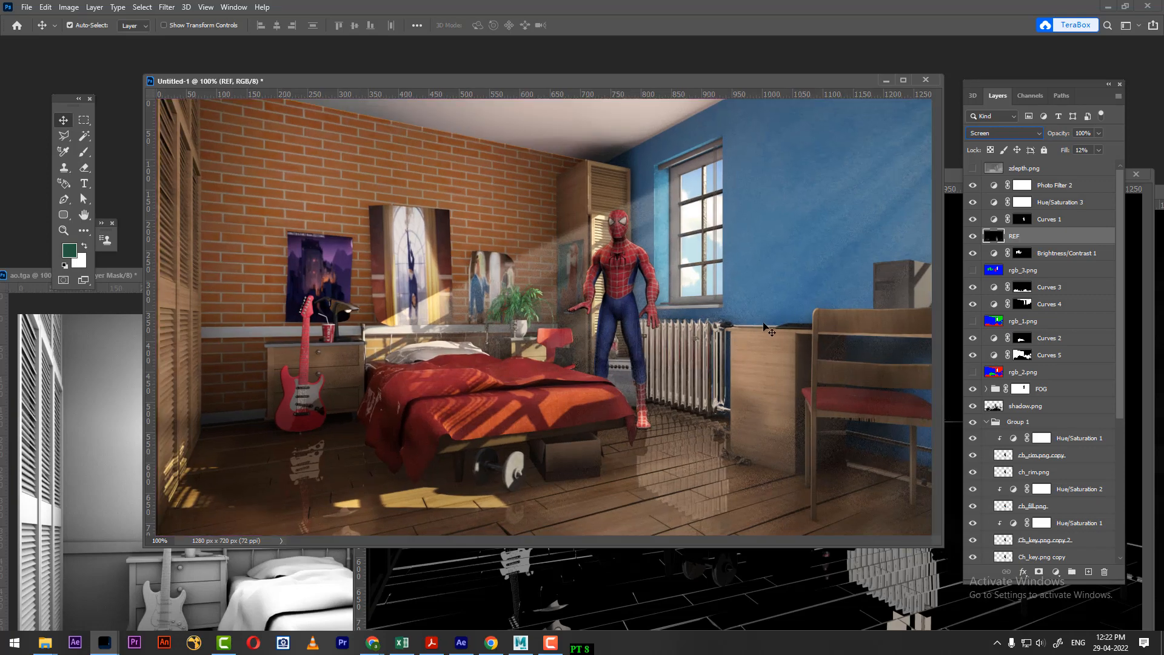
key(ctrl+plus)
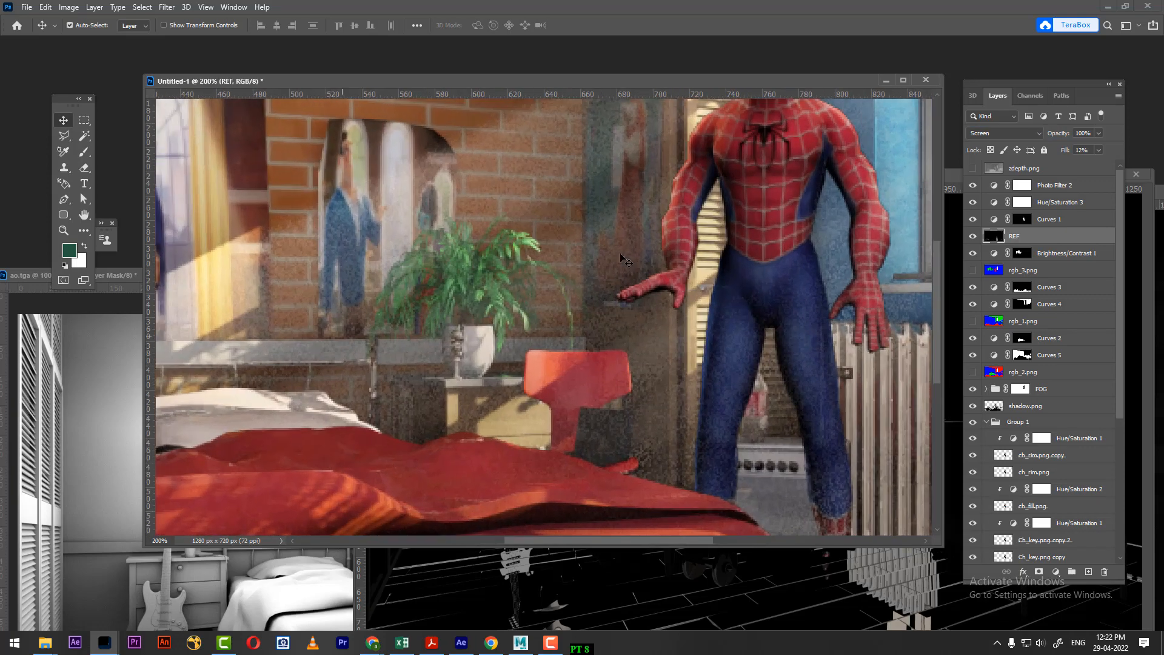
drag(541, 272, 640, 449)
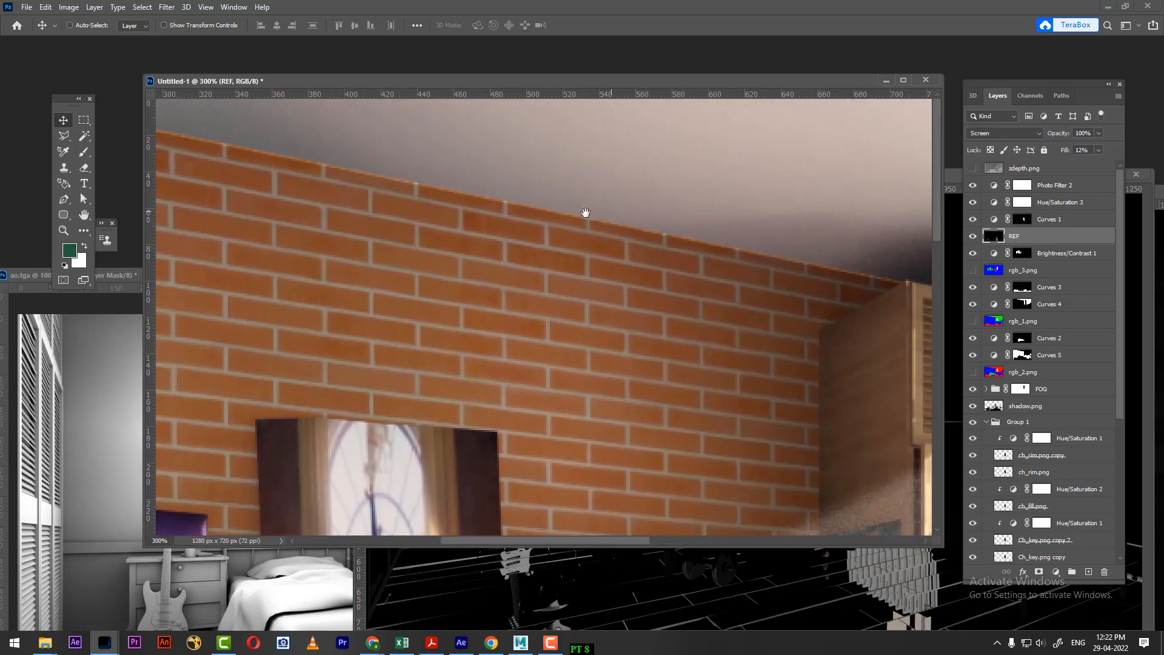
key(ctrl+minus)
key(ctrl+minus)
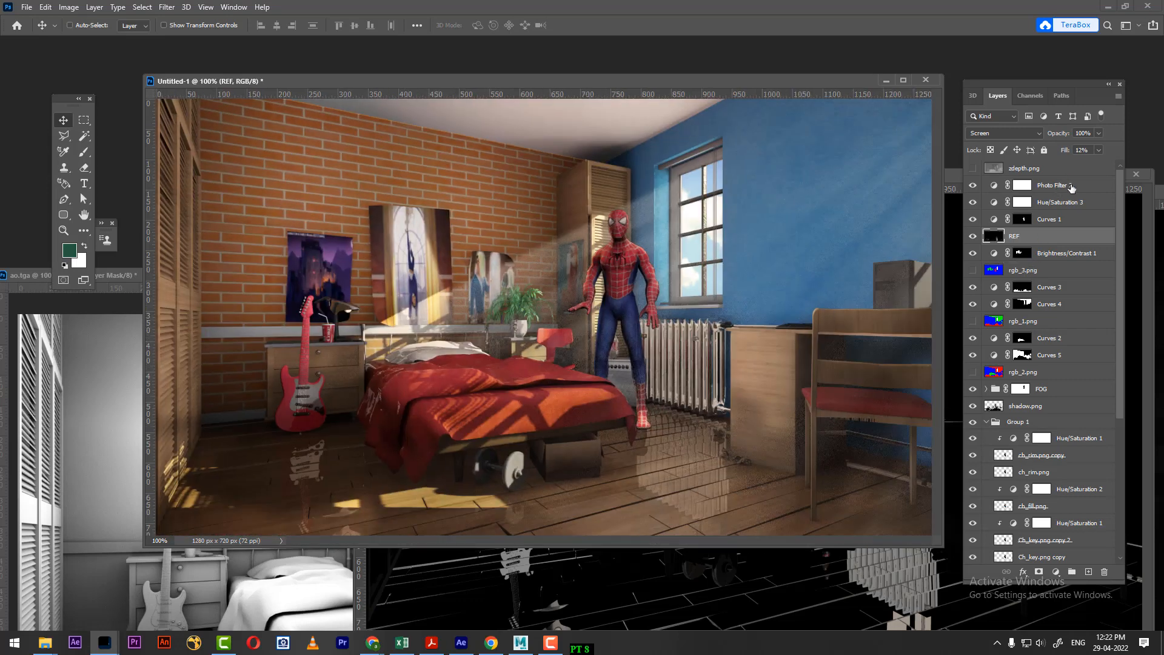
Create a new empty layer directly above the Curves 1 adjustment and minimise the ao.tga document
click(1070, 187)
click(1078, 224)
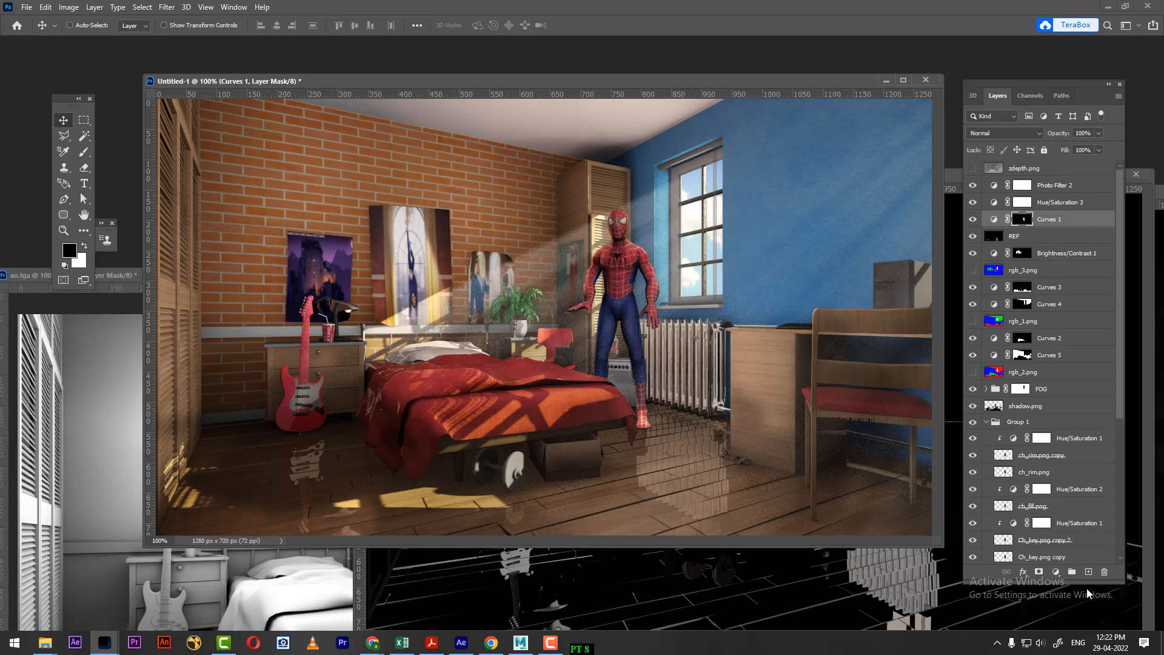
click(1088, 572)
click(79, 315)
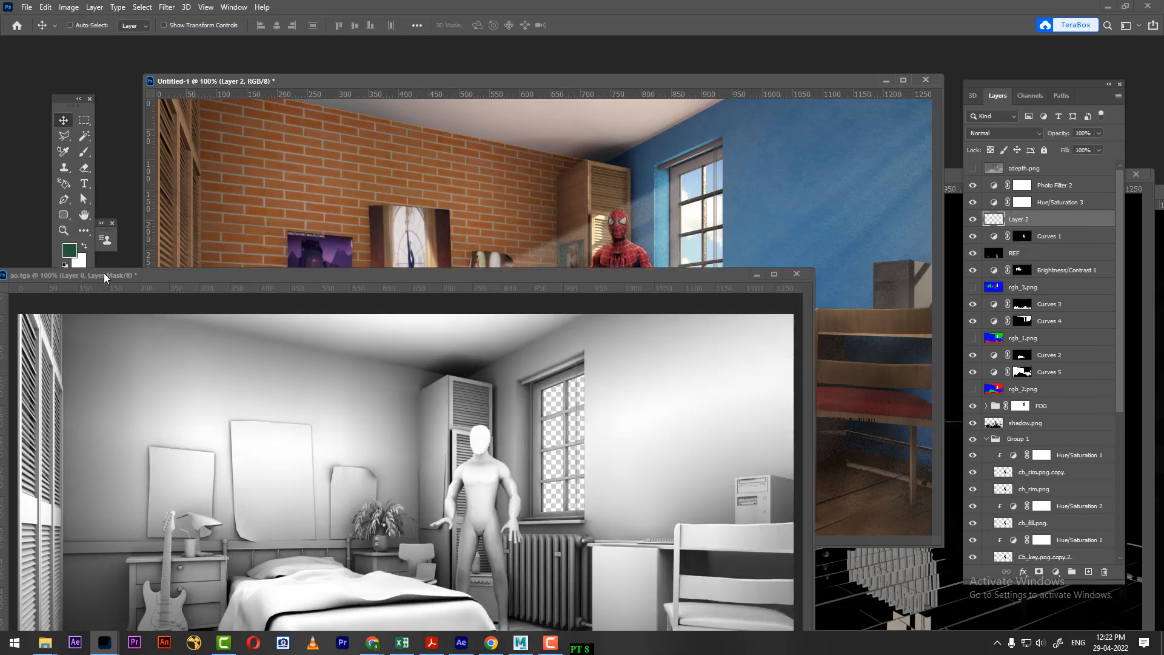
click(757, 277)
Choose a bright sky blue as the foreground colour and fill the new layer with it
click(69, 250)
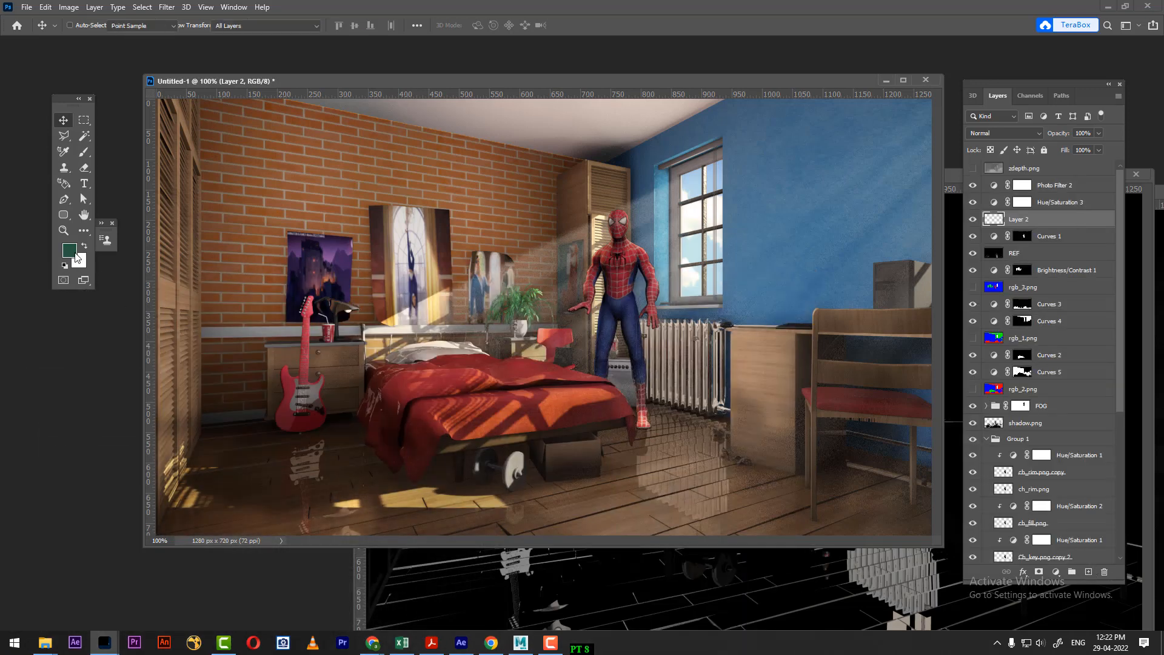
drag(939, 231, 931, 226)
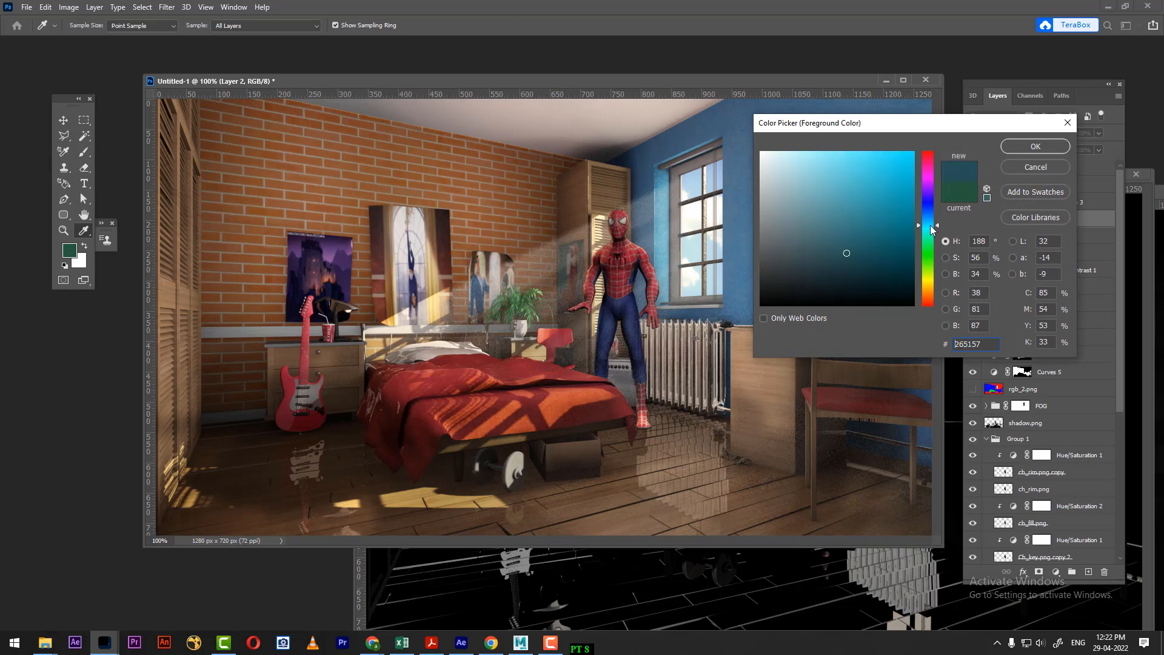
click(867, 185)
click(1036, 147)
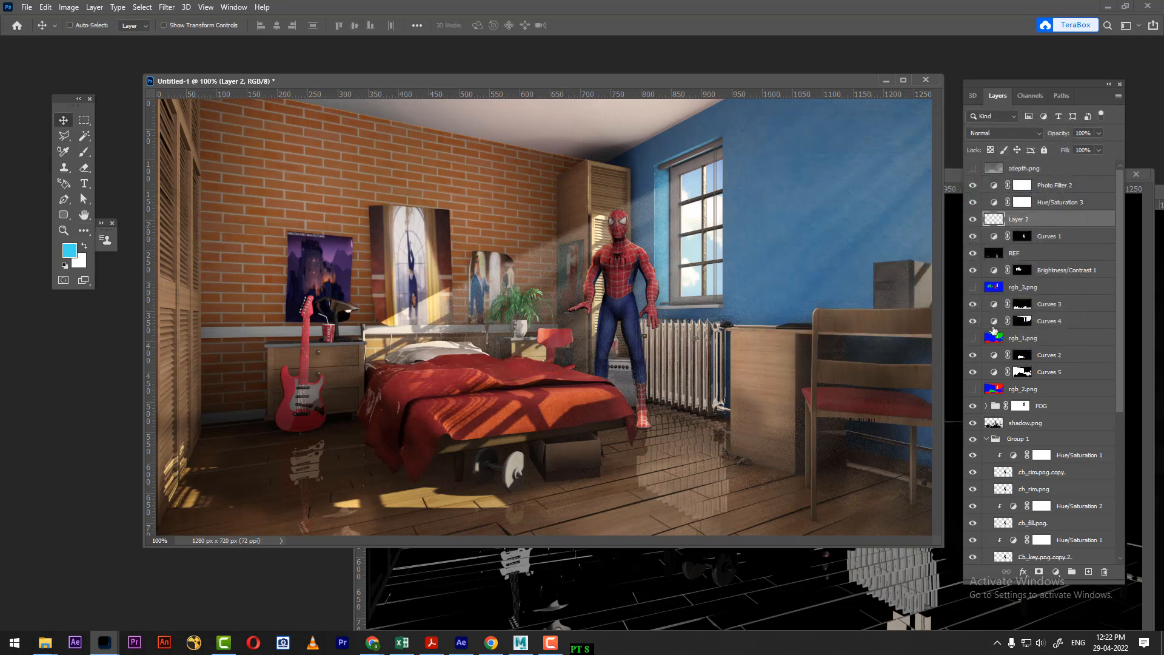
key(alt+BackSpace)
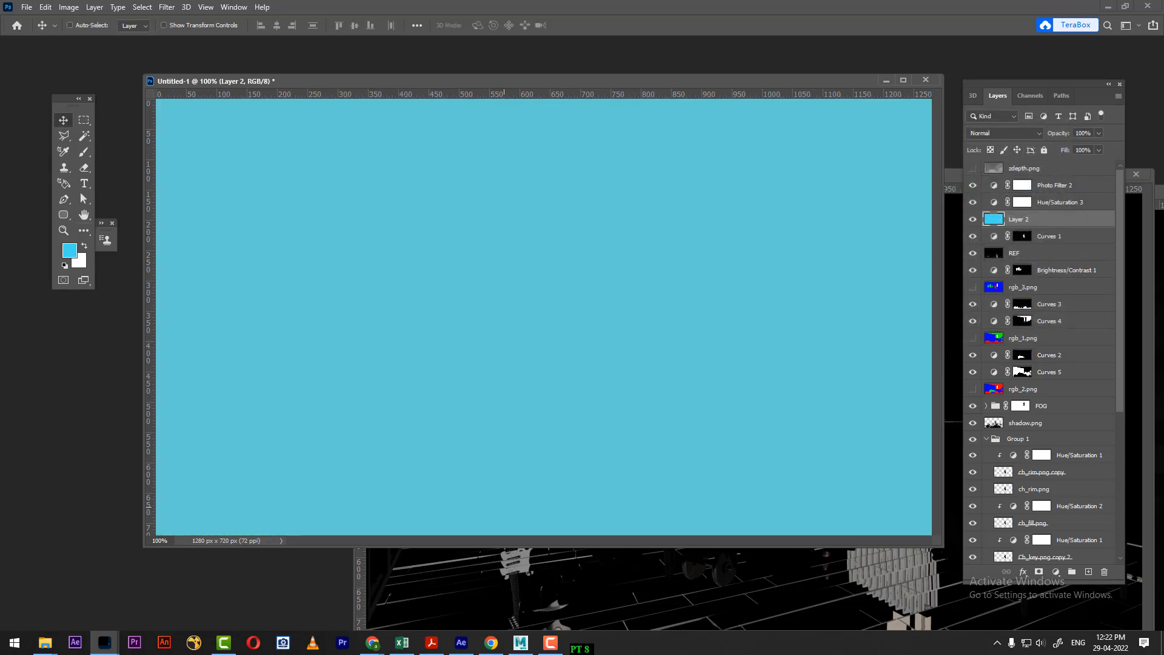
Add uniform, non-monochromatic noise of 40.52% to the blue layer
click(166, 7)
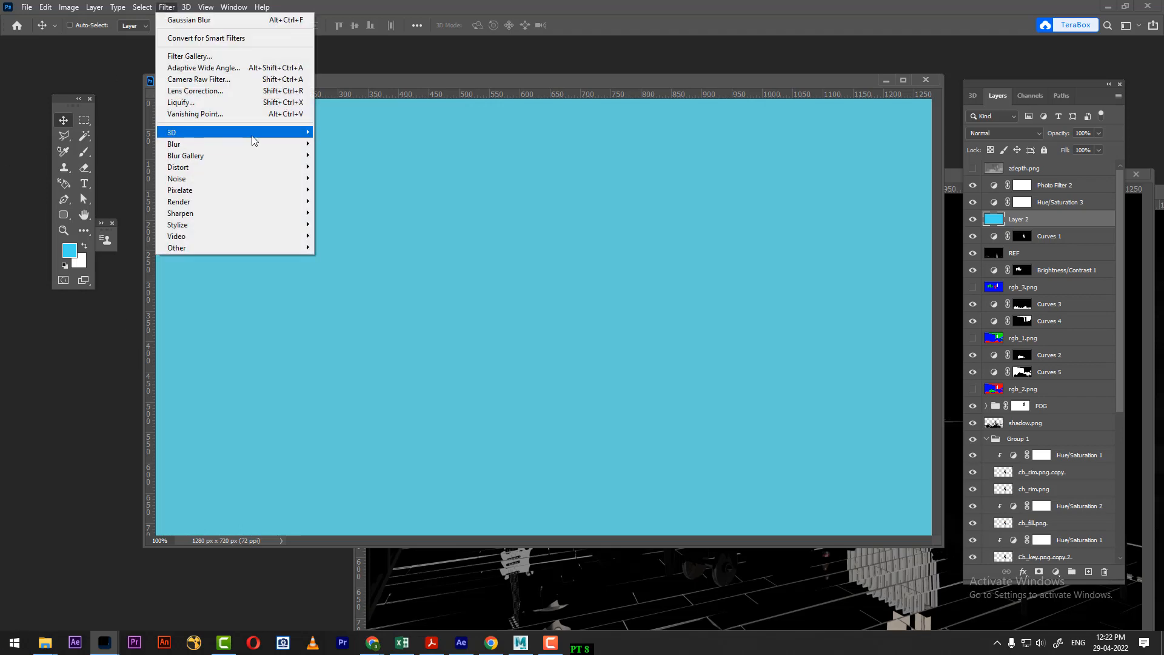
mouse_move(318, 178)
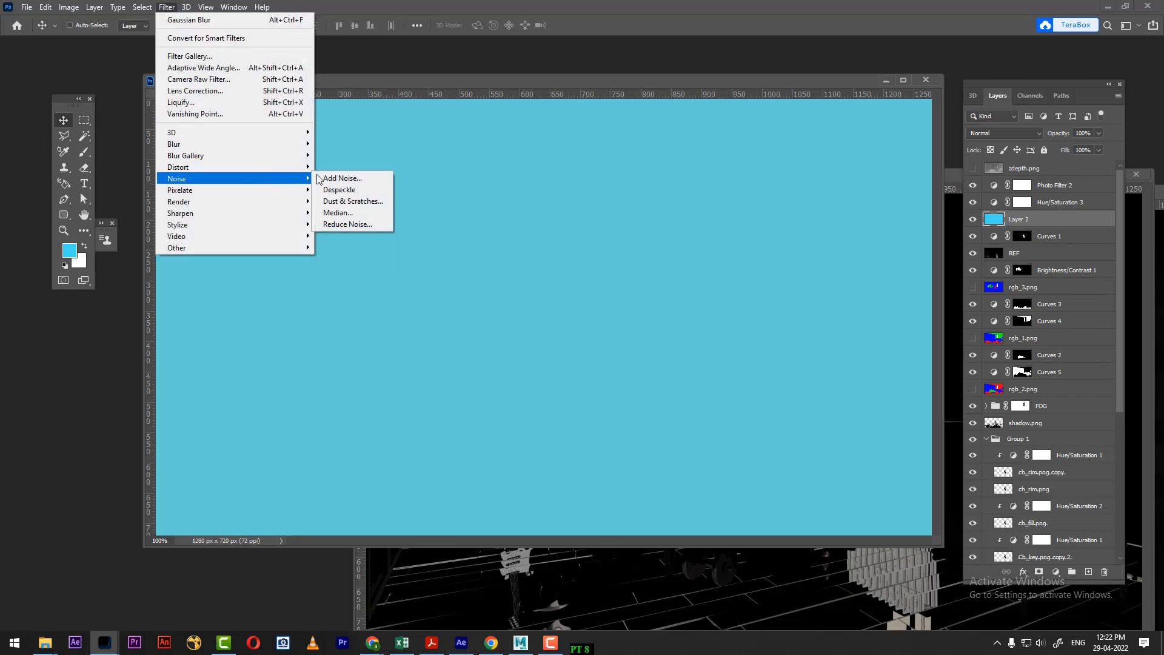
click(359, 179)
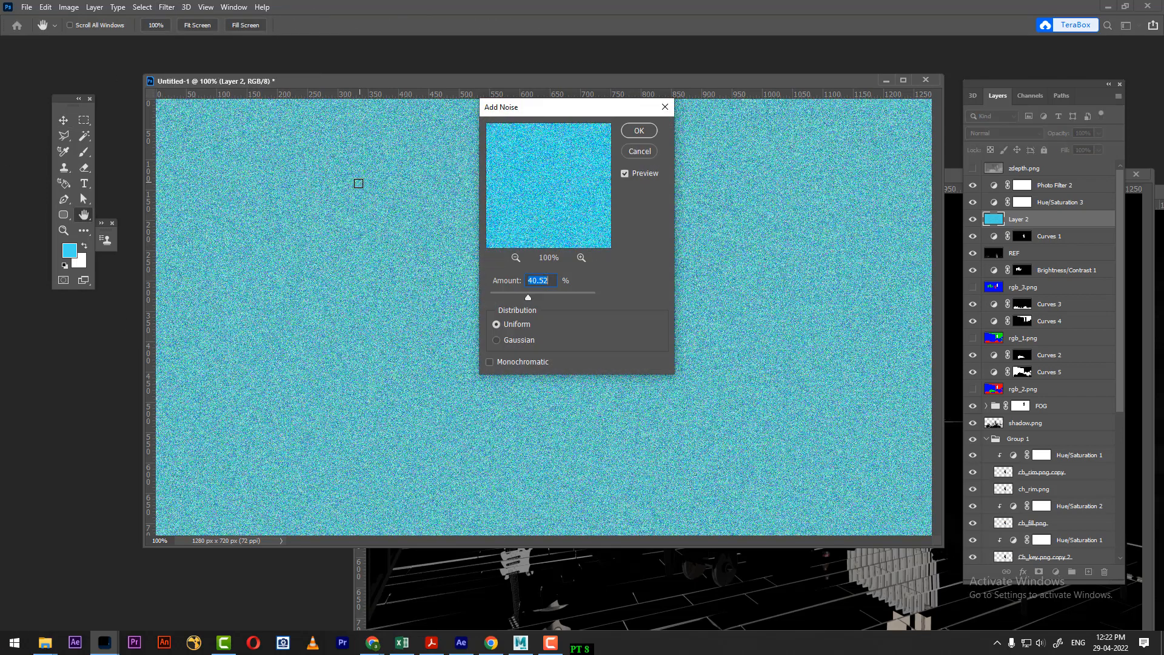
click(639, 131)
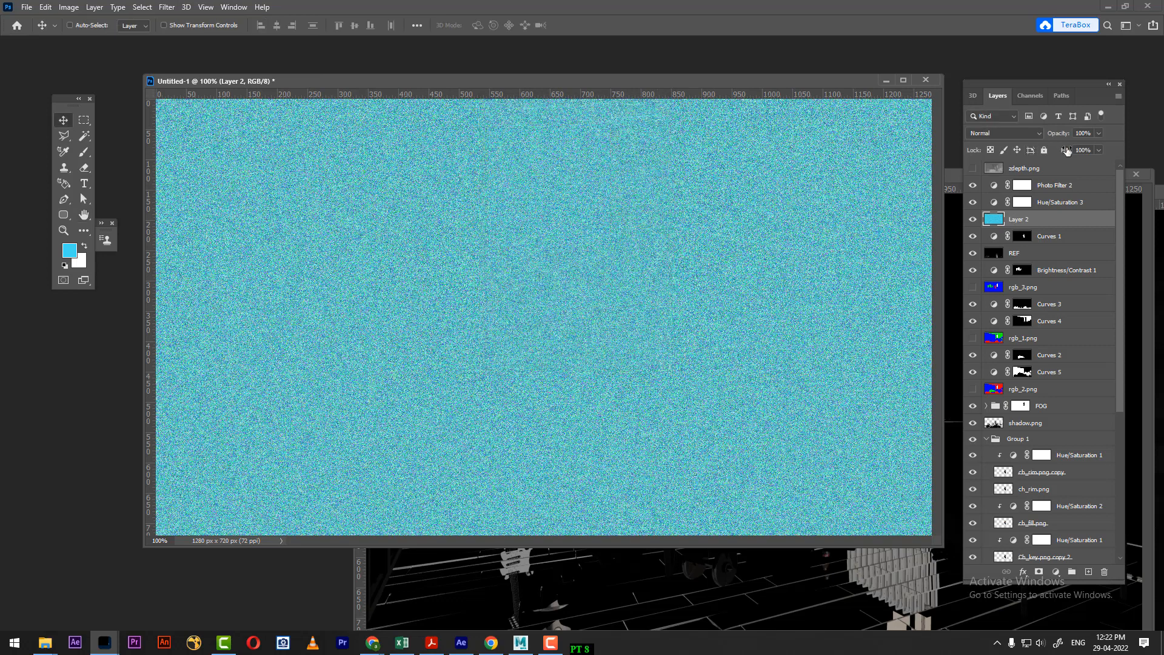
Set the noise layer's fill to 5% and compare the image with the layer off and on
click(1086, 151)
text(5)
key(Return)
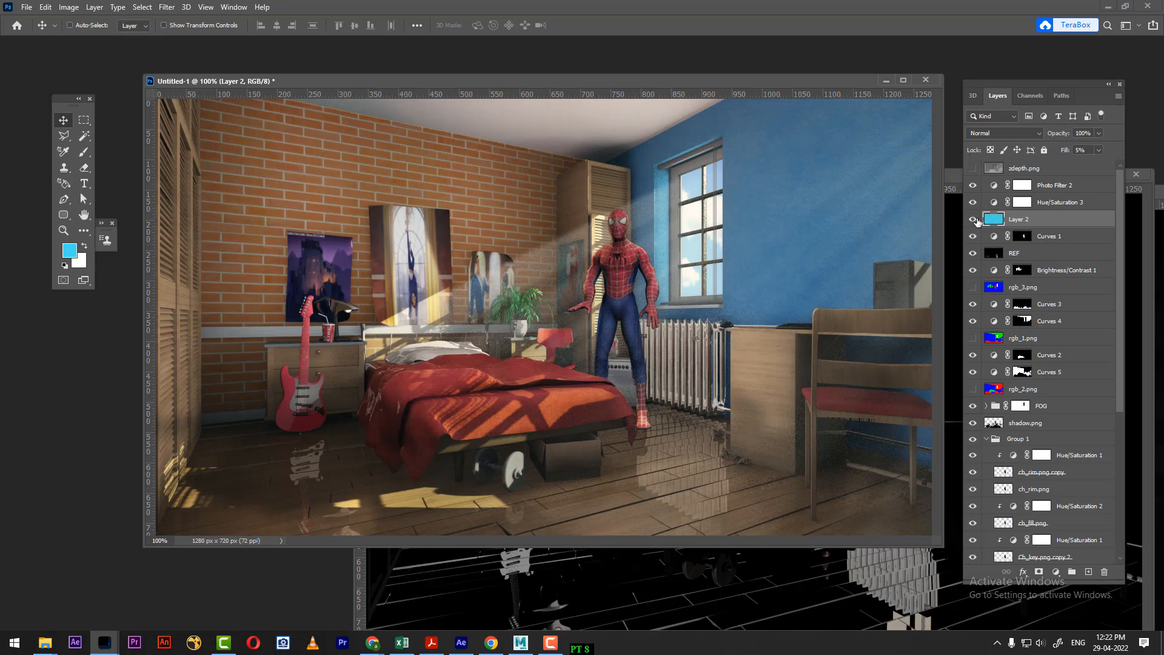
click(974, 220)
click(974, 219)
click(974, 219)
click(974, 220)
Compare the noise layer off and on up close over the brick wall and fine-tune its fill slightly downwards
key(ctrl+plus)
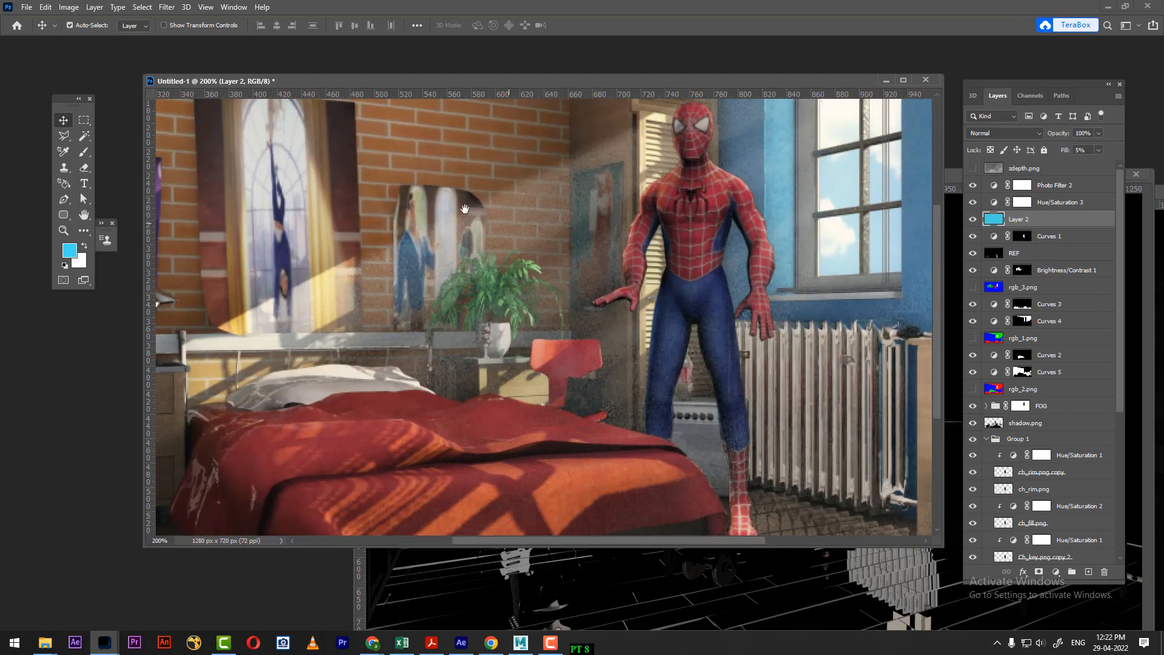
drag(465, 210, 566, 425)
key(ctrl+plus)
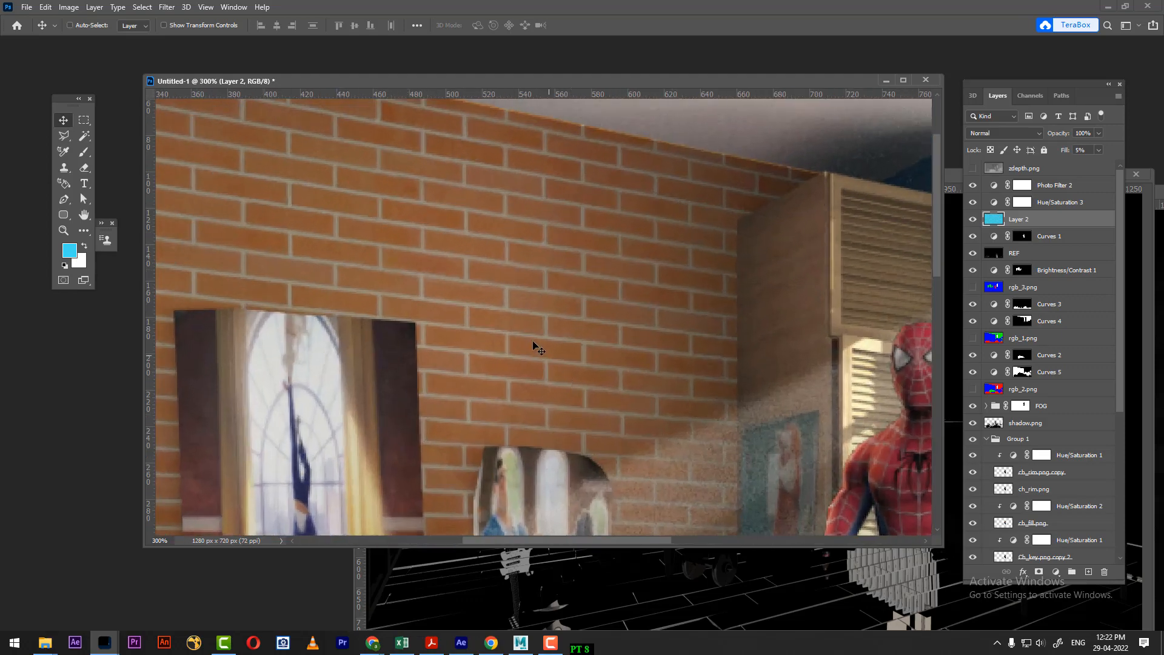
drag(410, 236, 549, 293)
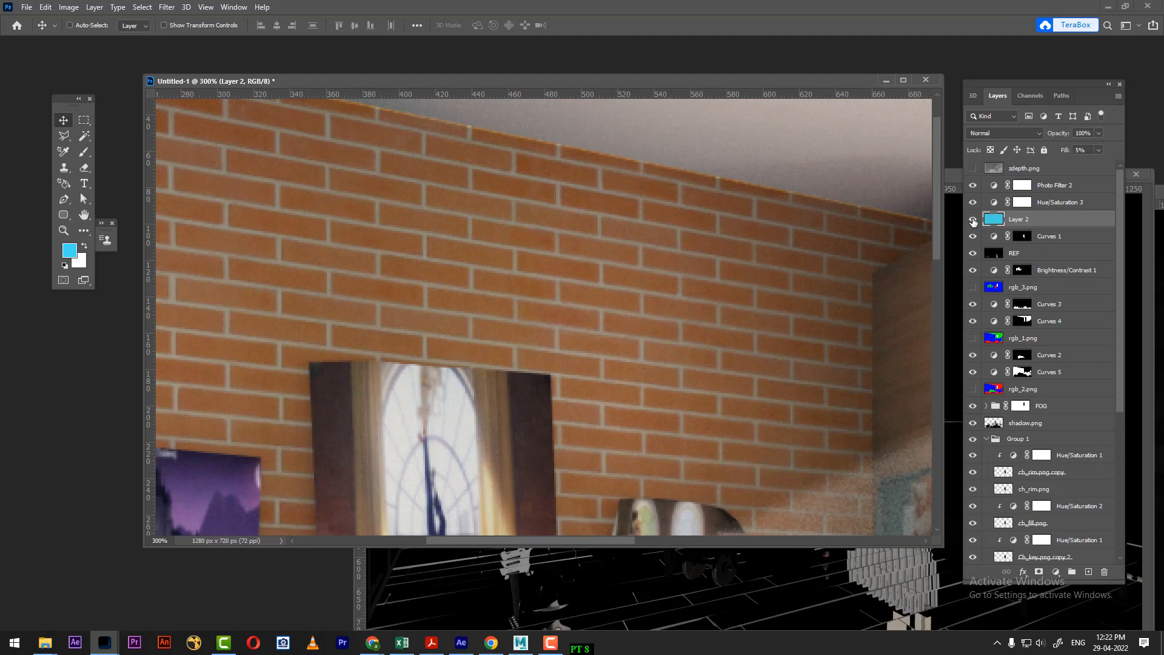
click(973, 220)
click(974, 219)
click(973, 220)
click(973, 220)
key(ctrl+1)
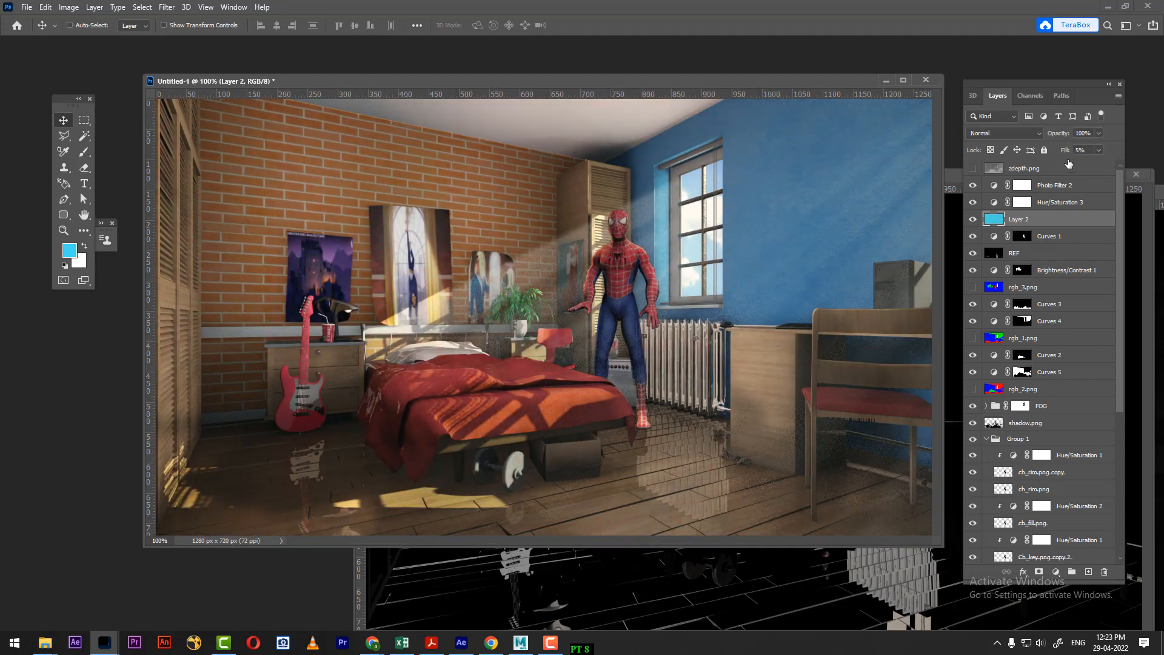
drag(1067, 155, 1060, 153)
Add a Curves adjustment above Photo Filter 2 that slightly brightens the midtones, and compare the image with it off and on
click(1095, 185)
click(1056, 572)
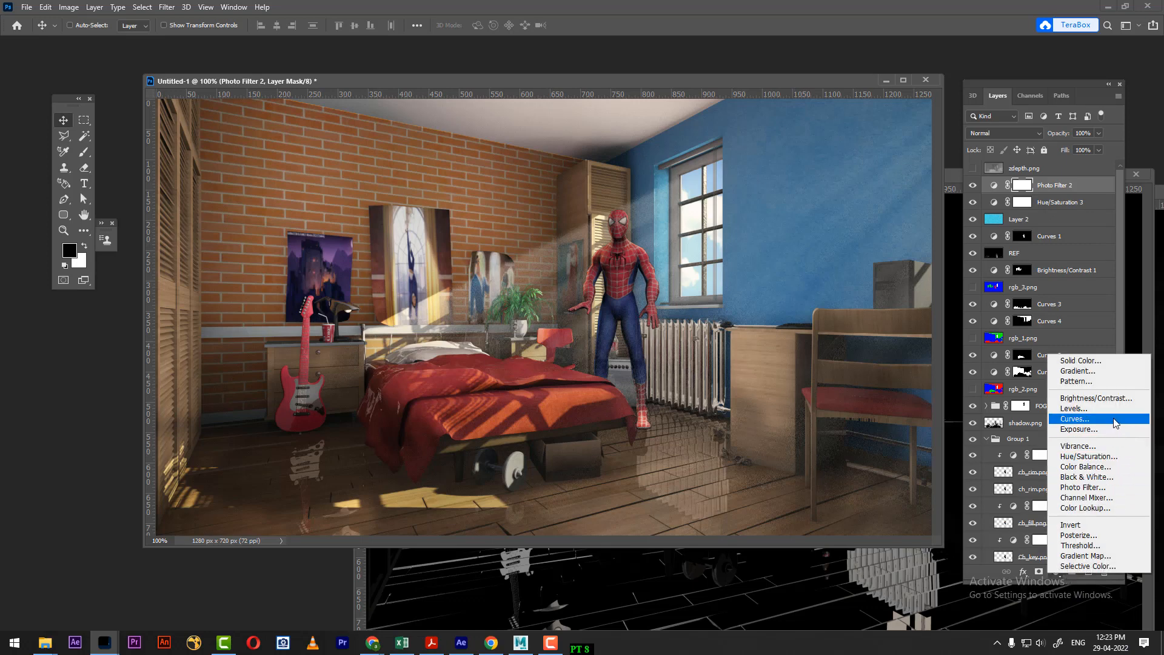
click(1086, 420)
mouse_move(909, 459)
mouse_down()
mouse_move(915, 444)
mouse_move(904, 450)
mouse_up()
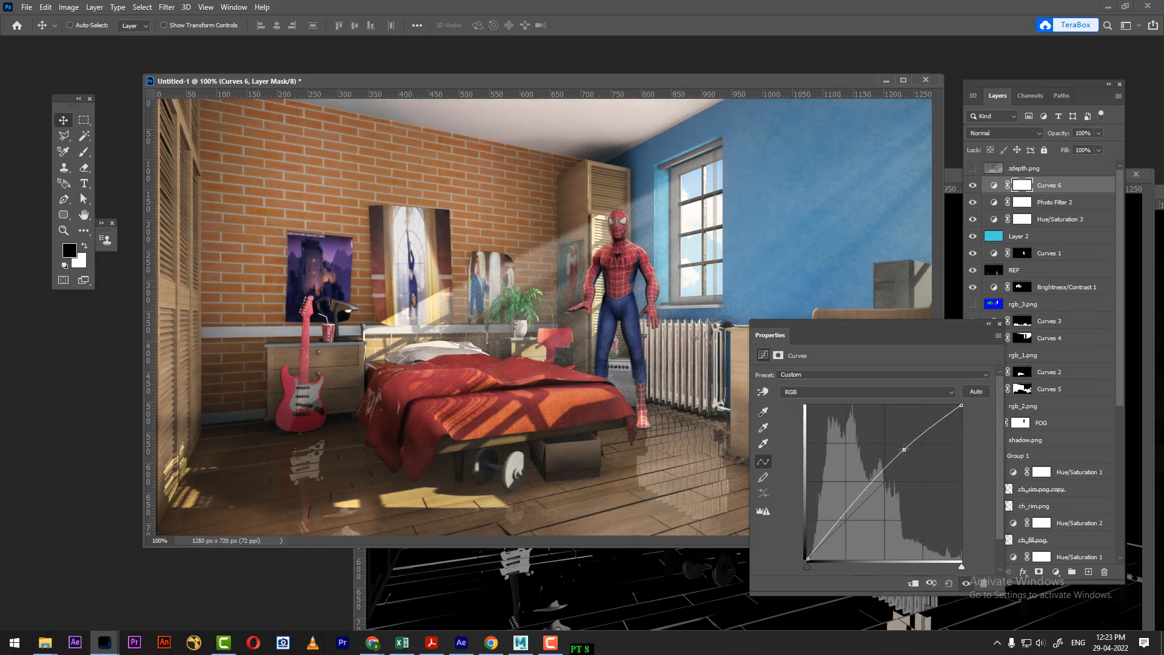
click(1000, 323)
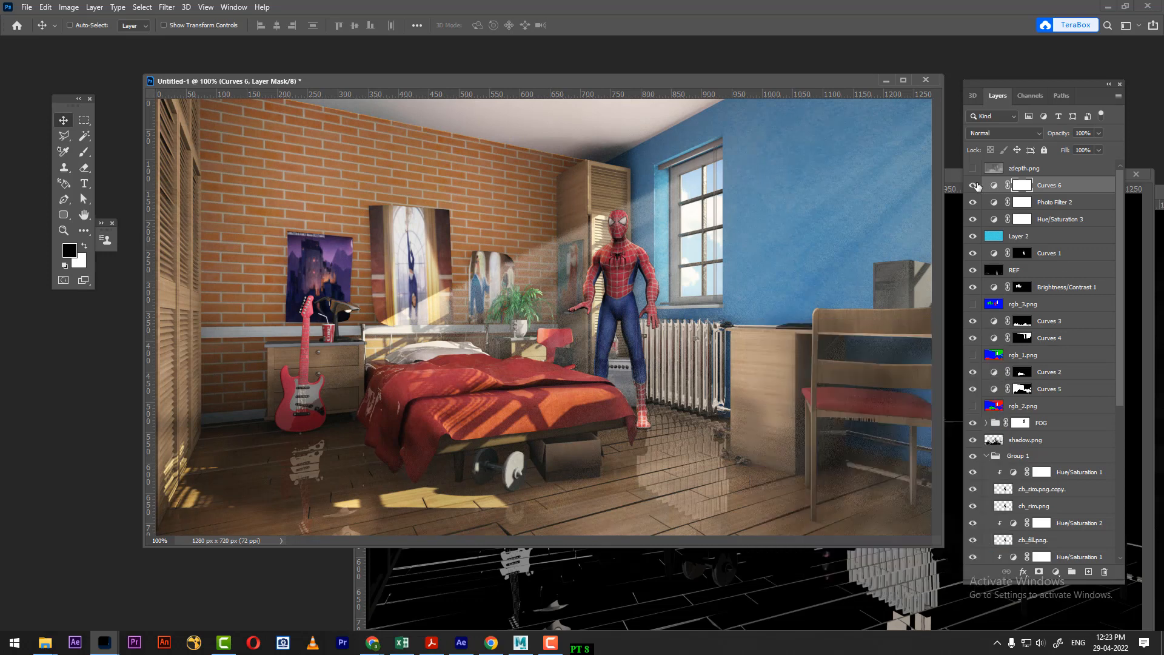
click(975, 185)
click(975, 186)
Identify the window sky layer sky1.png, duplicate it, and compare the image with the copy off and on
scroll(1048, 447, down, 5)
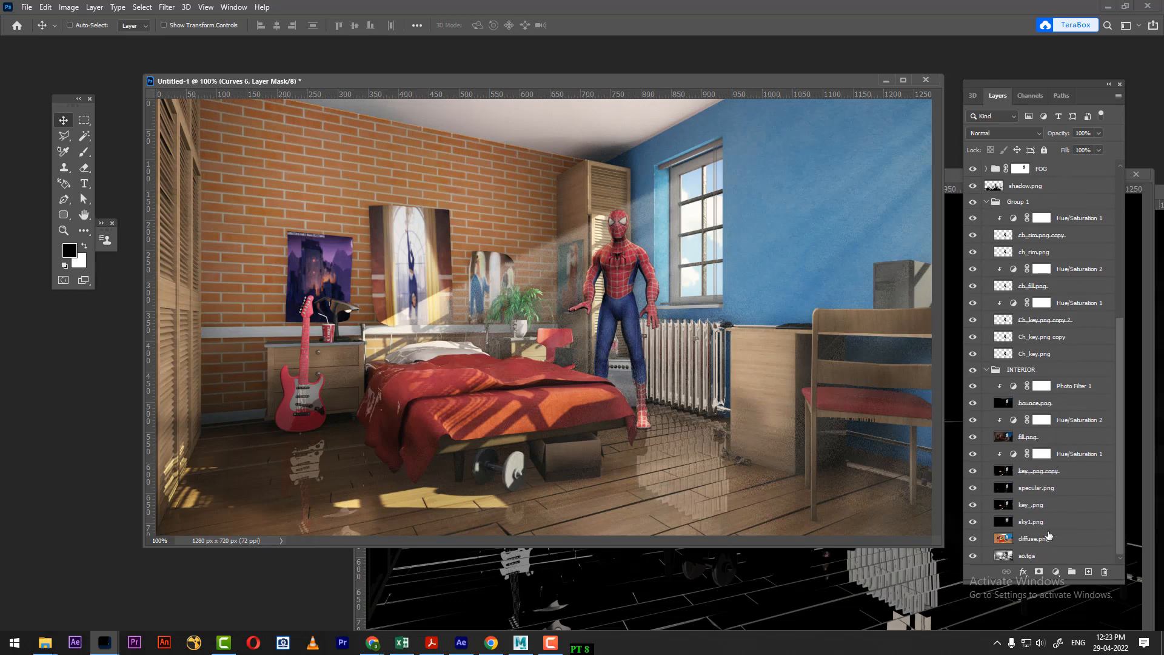
click(1031, 522)
click(973, 522)
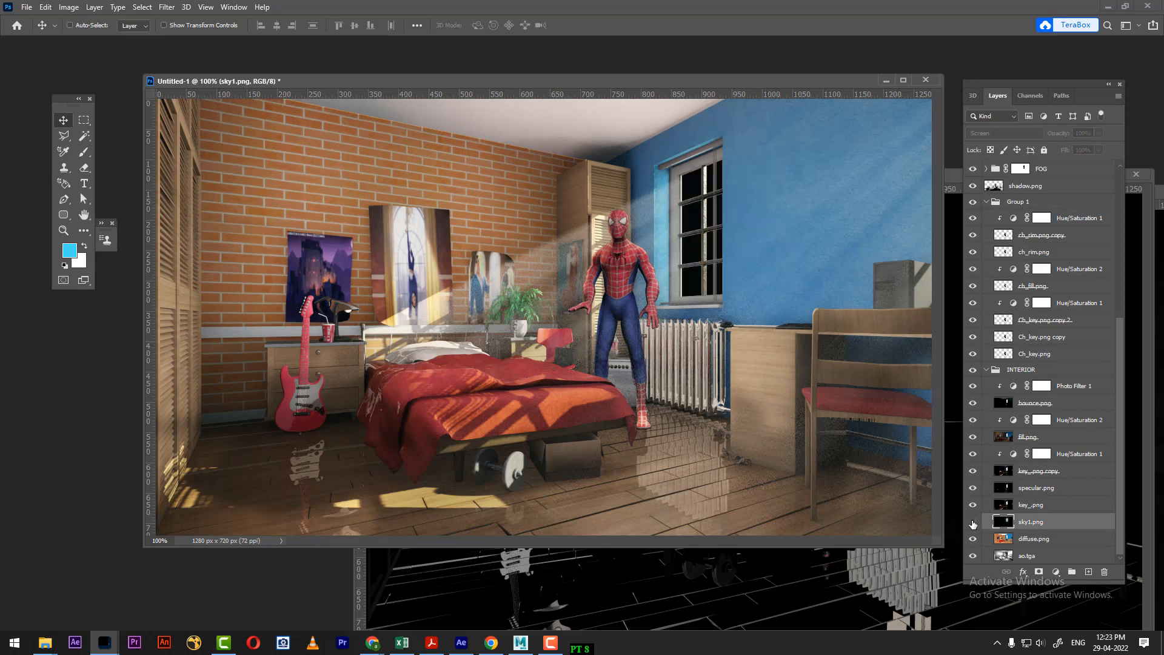
click(974, 523)
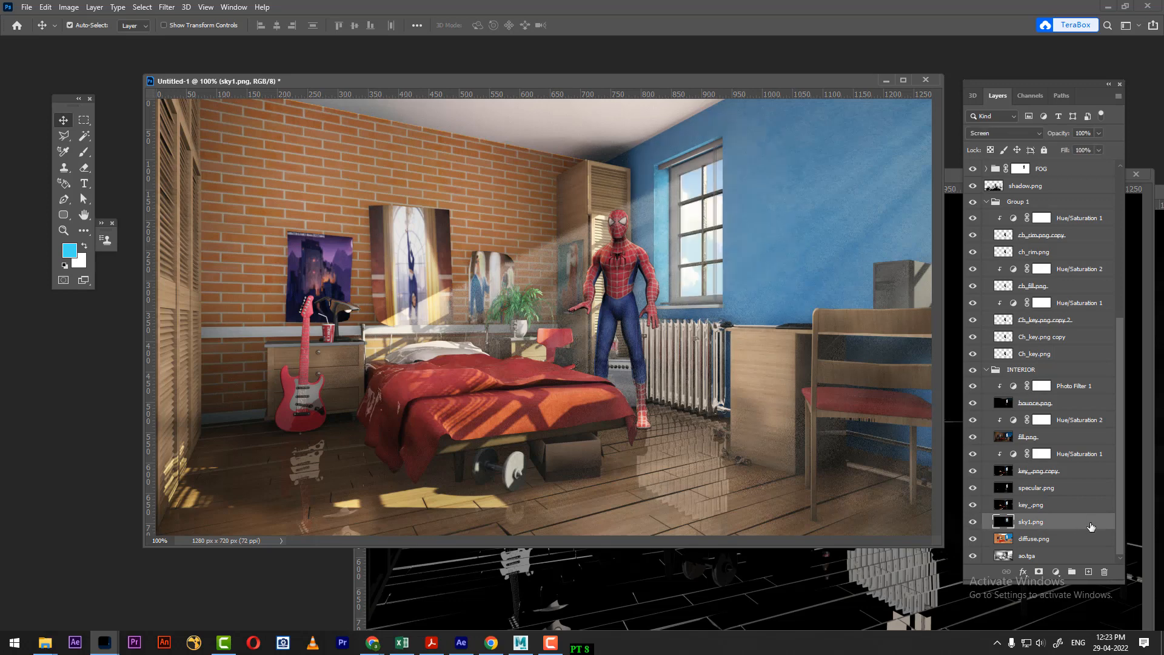
key(ctrl+j)
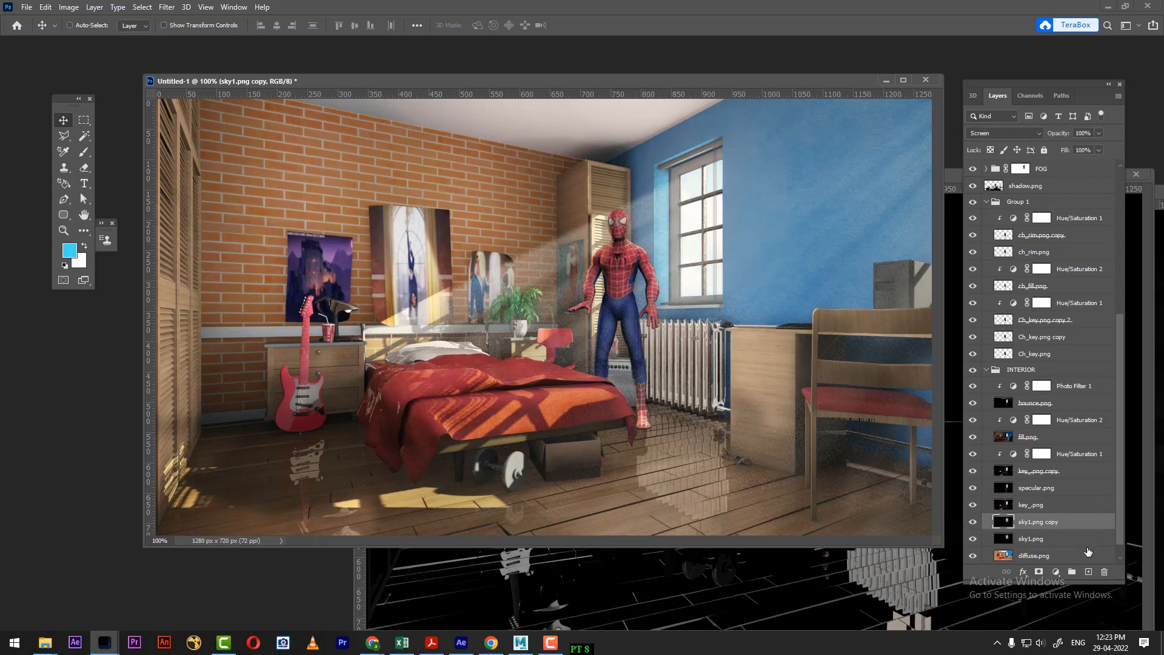
click(973, 522)
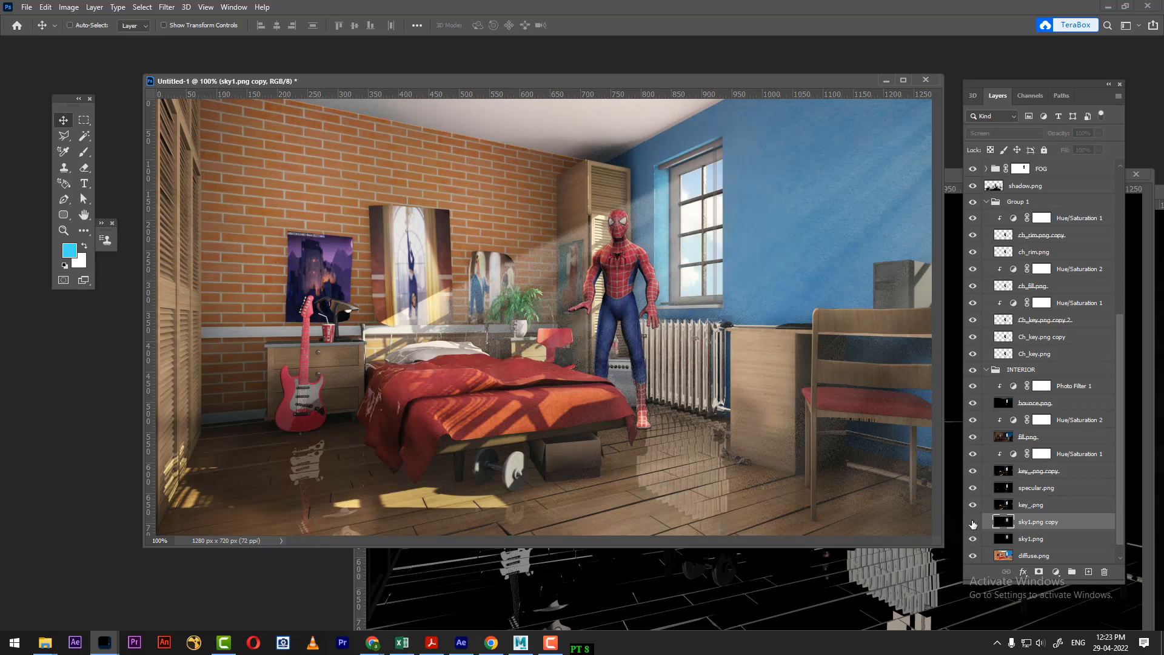
click(974, 522)
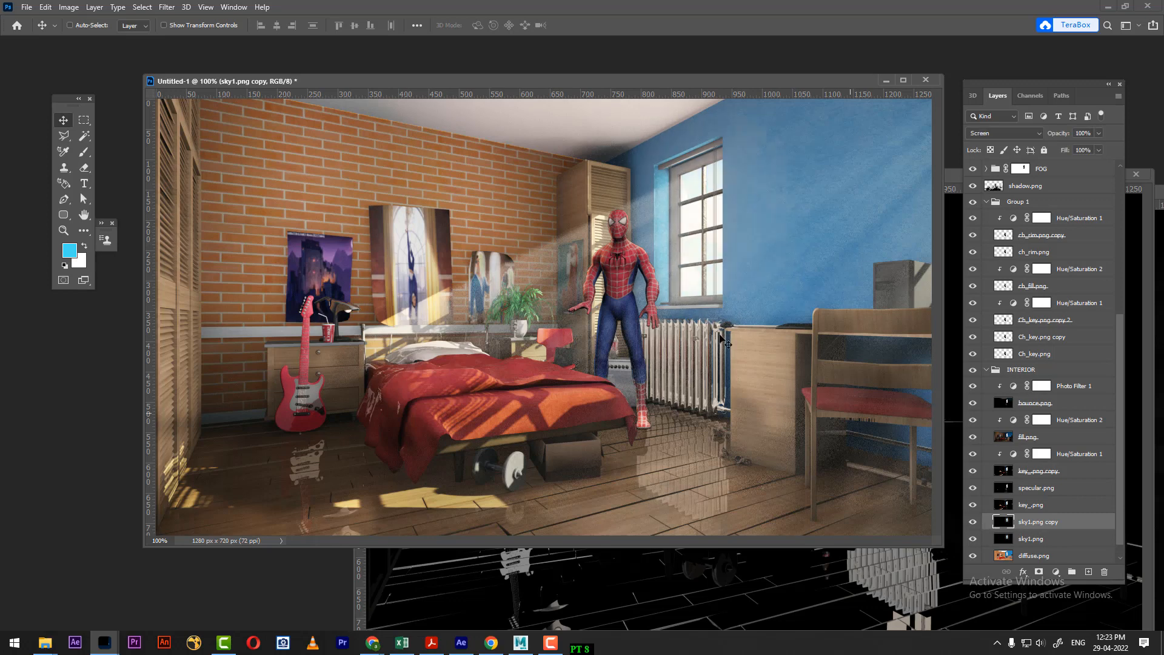
Apply a Gaussian Blur with a radius of about 34.6 pixels to the sky1.png copy
click(165, 7)
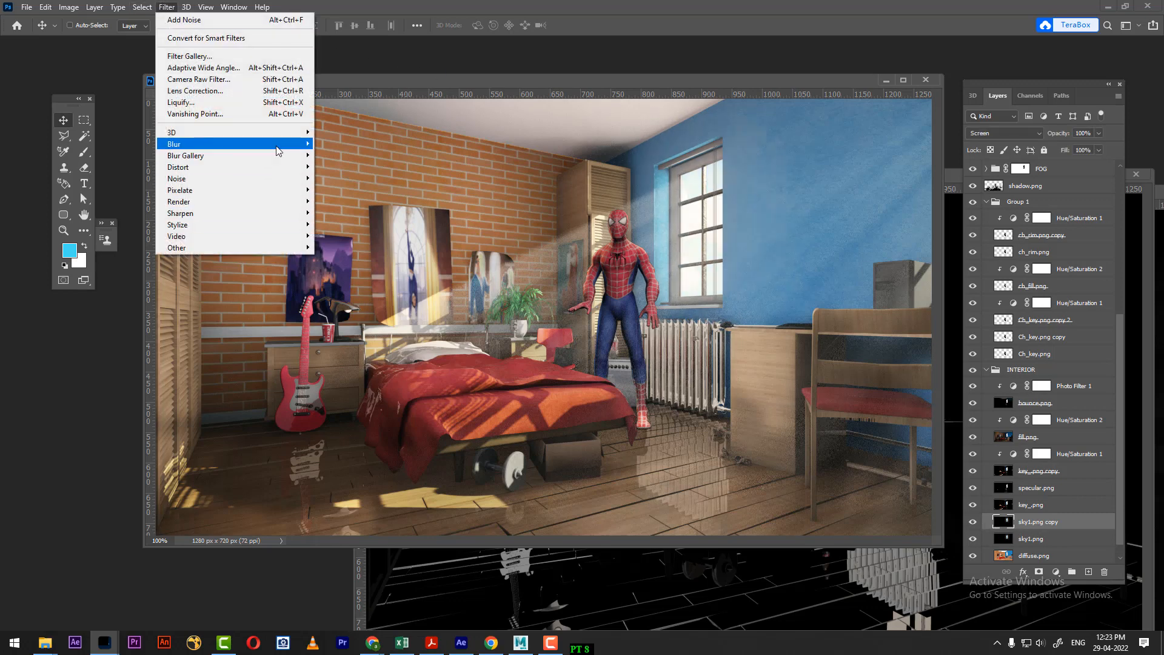
mouse_move(276, 144)
click(347, 189)
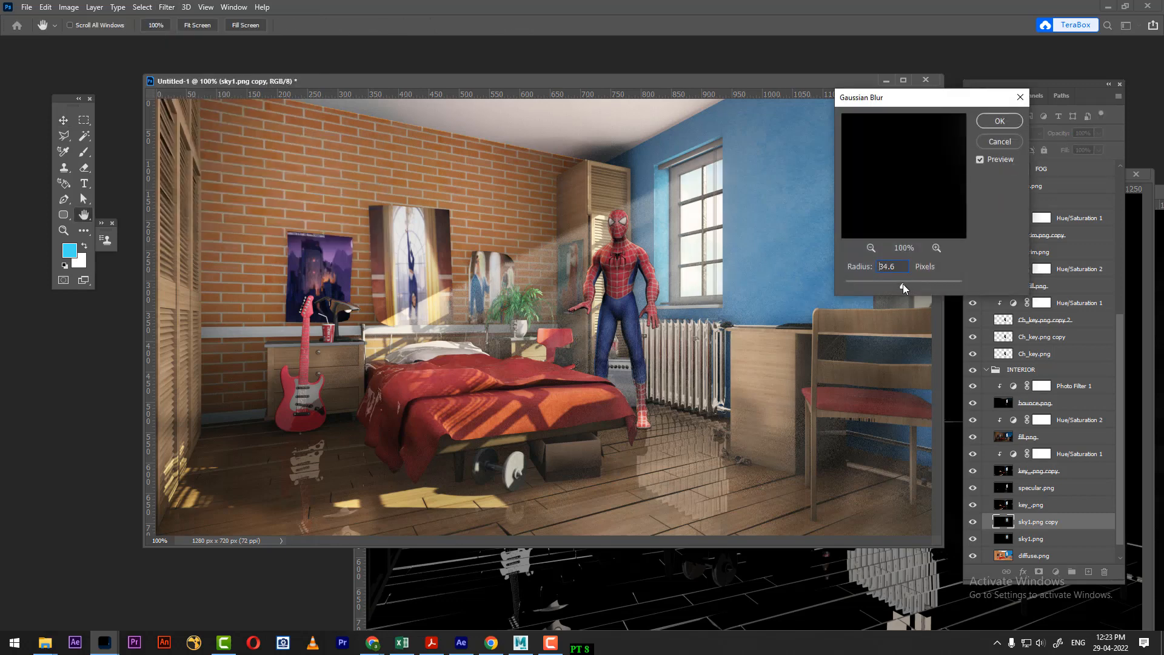
click(1006, 121)
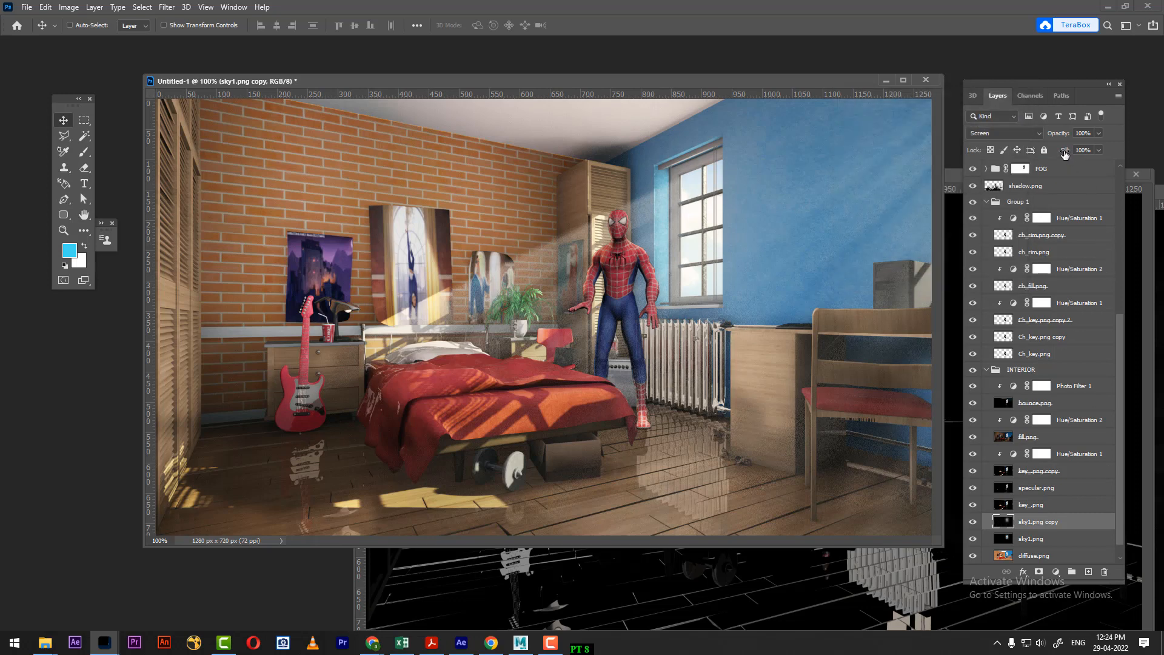
Try fills of 40% and 75% on the blurred sky copy with sky1.png hidden and shown, and settle on a lower fill
drag(1066, 154, 1028, 167)
click(974, 539)
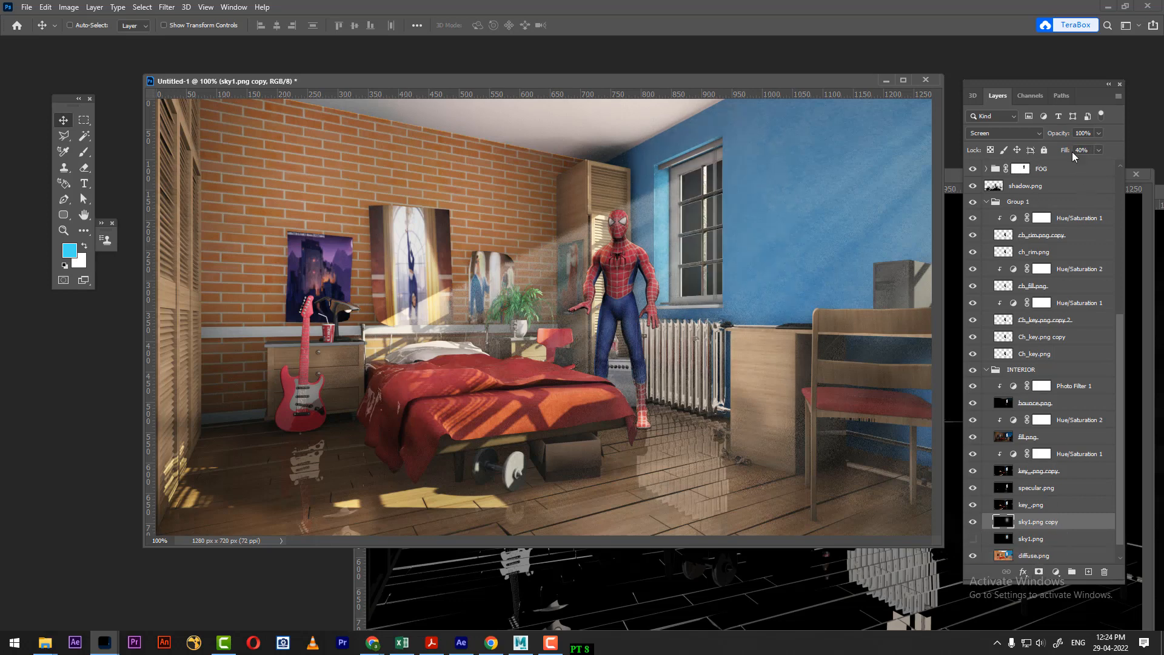
mouse_move(1066, 150)
mouse_down()
mouse_move(1102, 147)
mouse_move(1087, 149)
mouse_up()
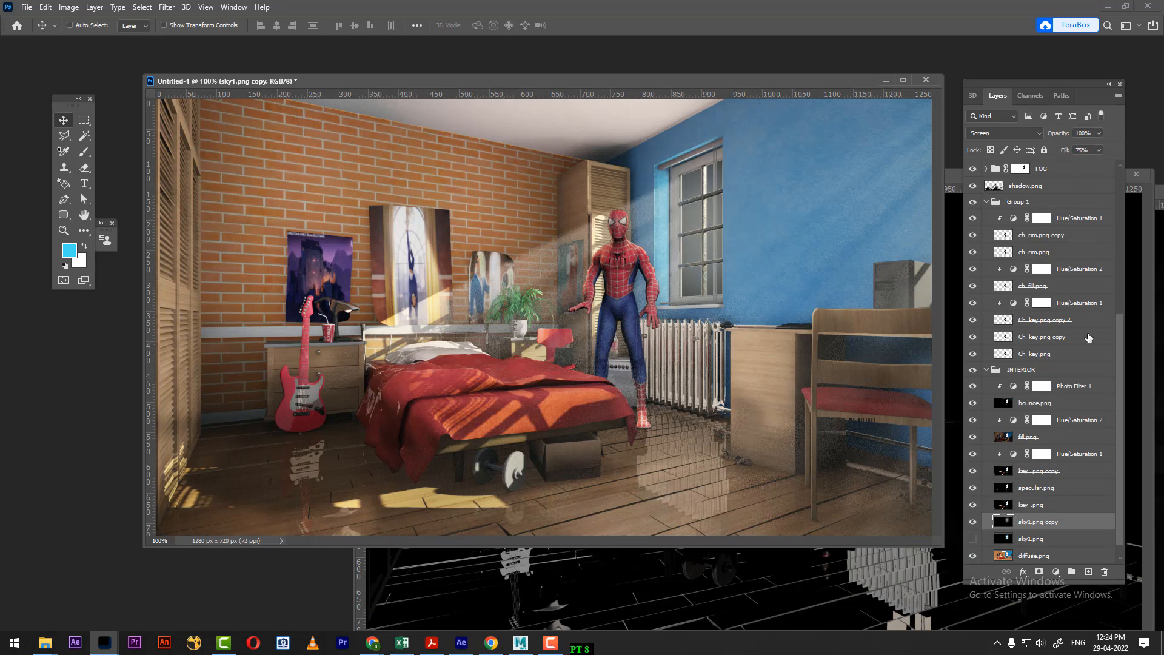
click(972, 538)
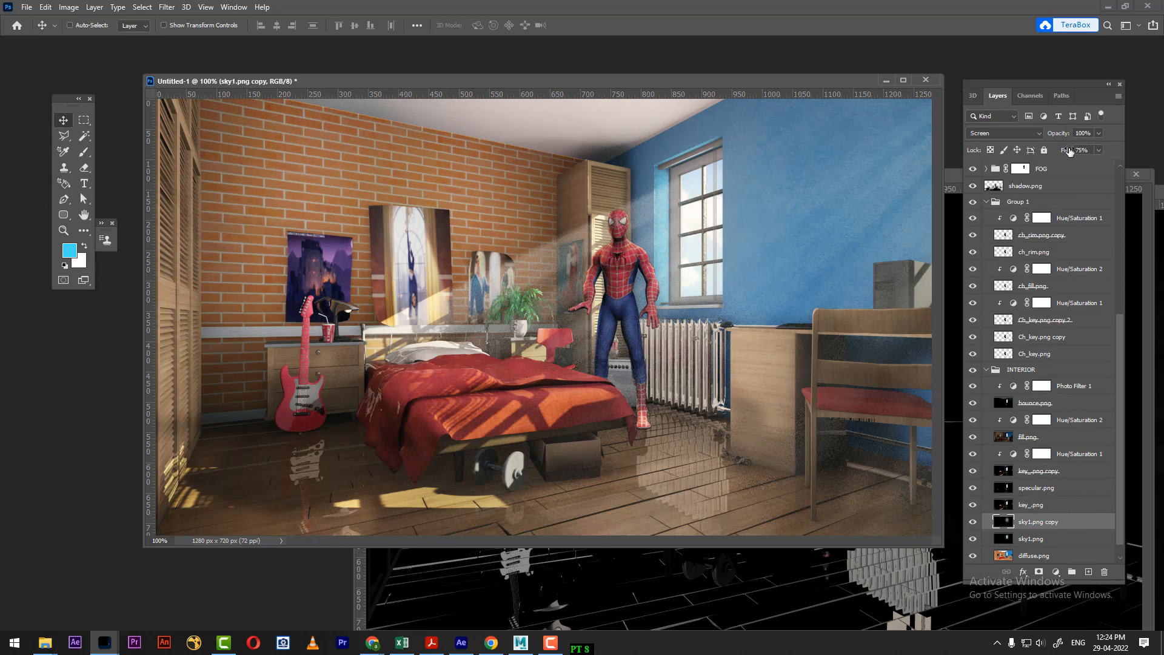
drag(1070, 152, 1052, 157)
click(1075, 540)
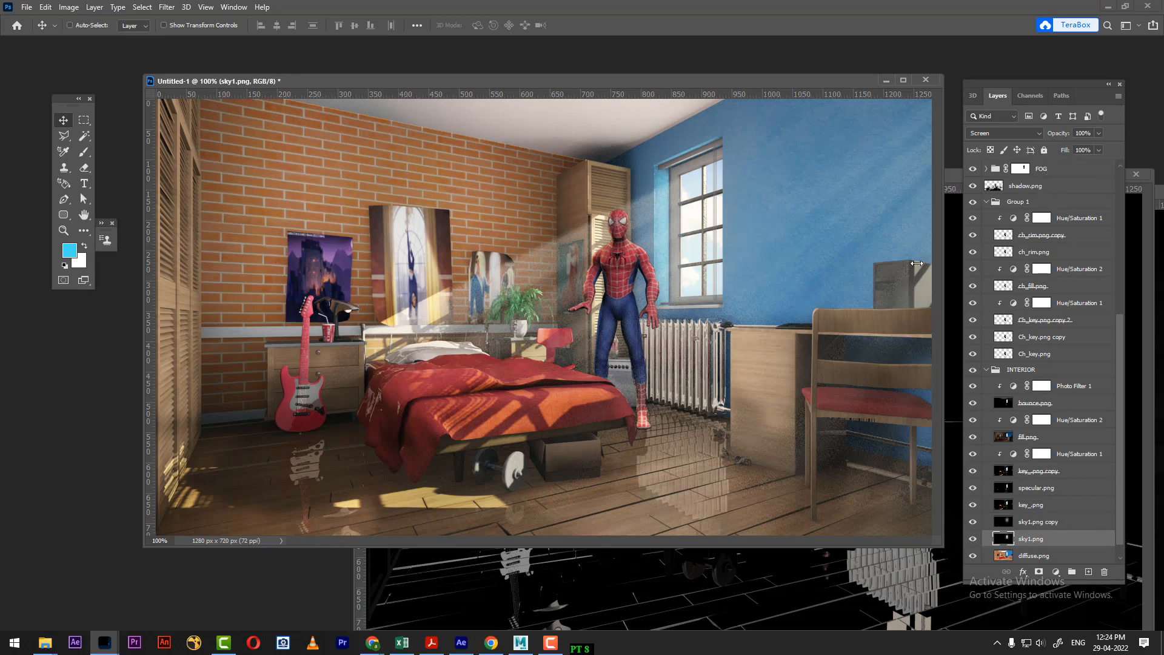
scroll(1085, 308, up, 3)
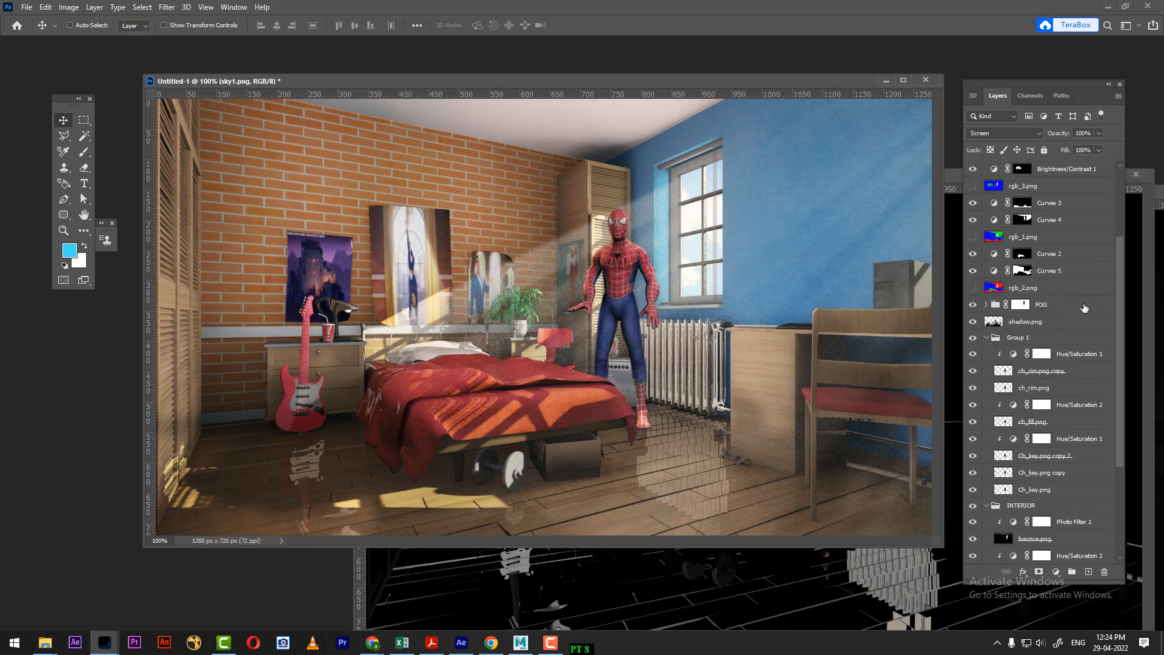
scroll(1085, 307, down, 3)
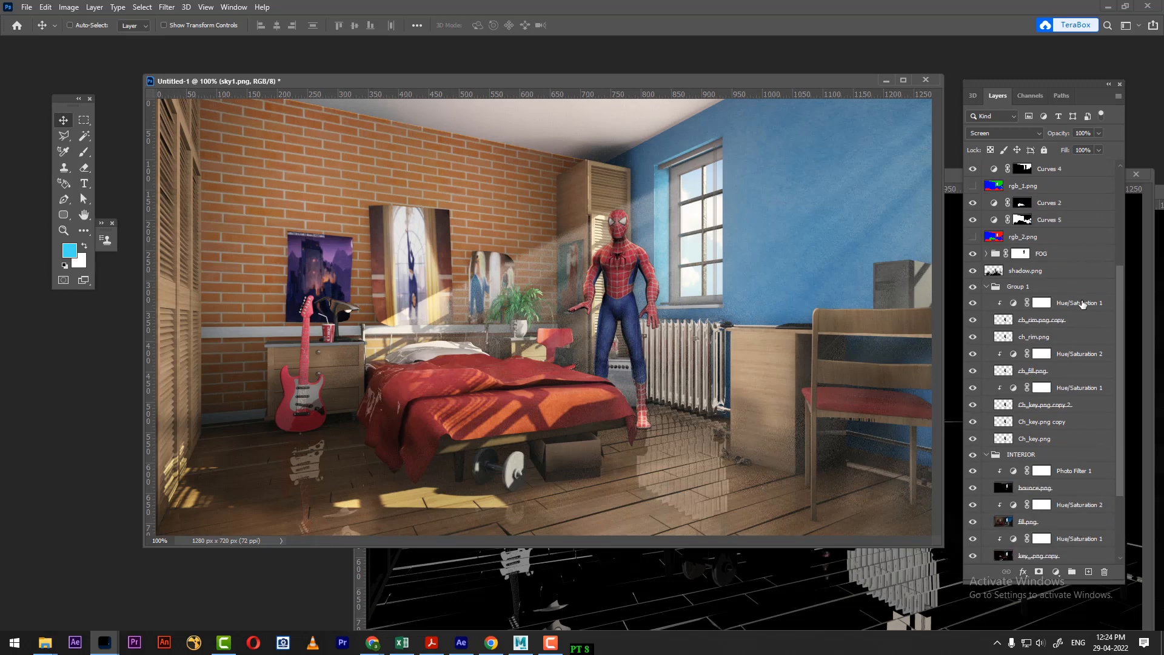
scroll(1084, 303, down, 5)
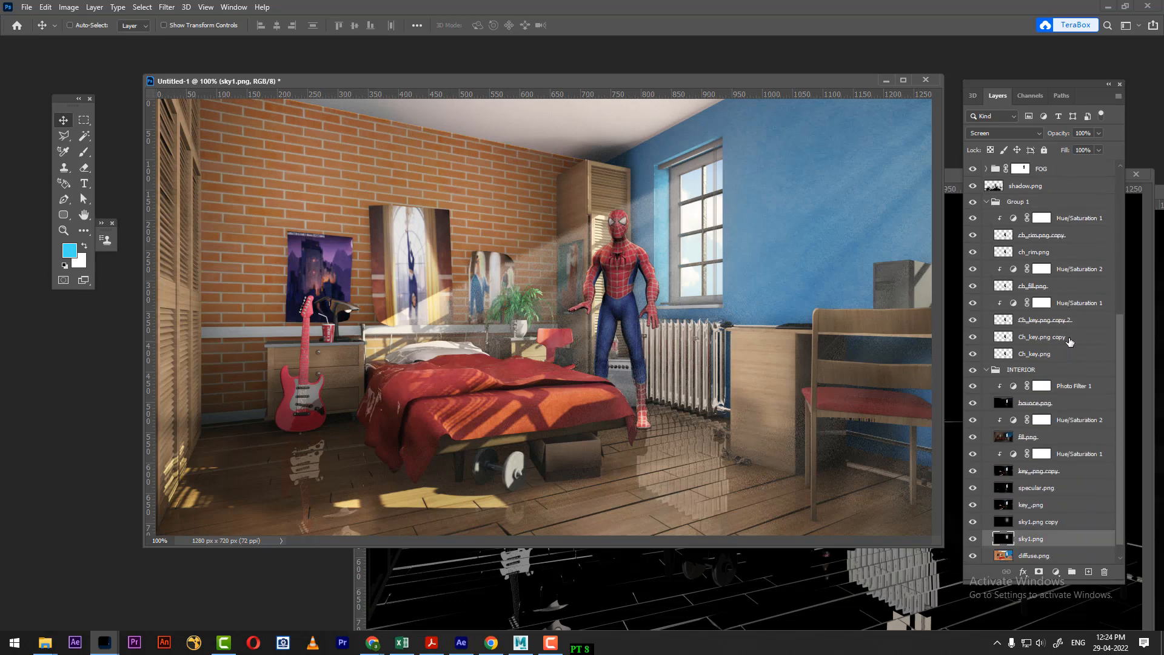
scroll(1071, 343, up, 5)
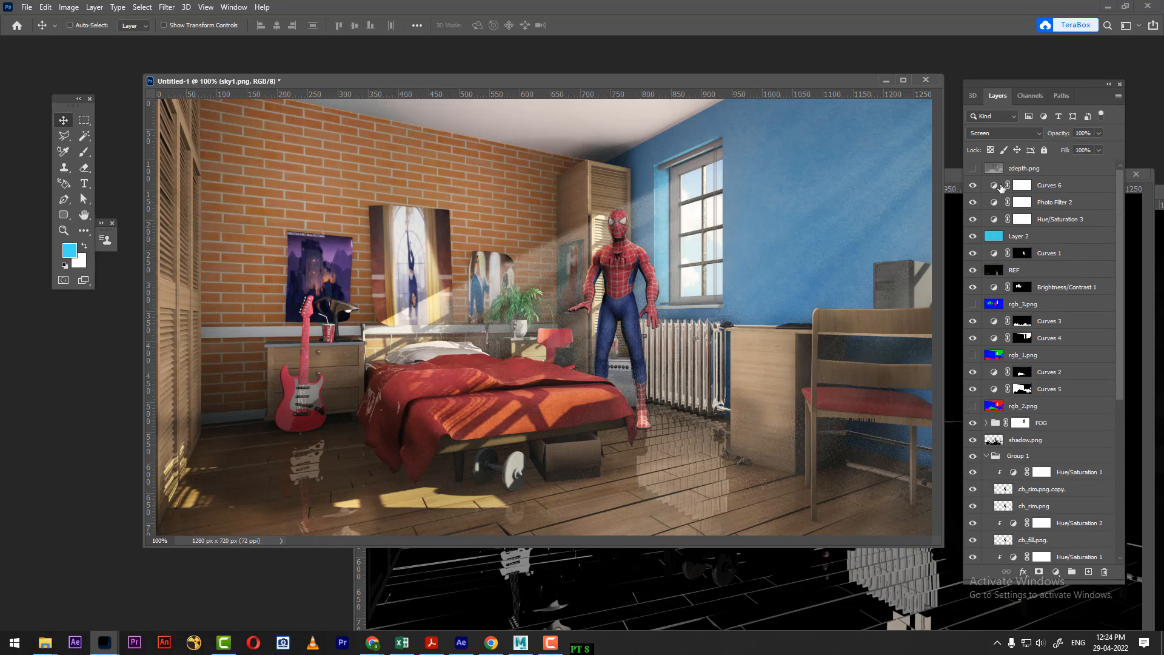
Load the Alpha 1 channel of the ao.tga layer as a selection and make Curves 6 the active layer
ctrl+click(1024, 254)
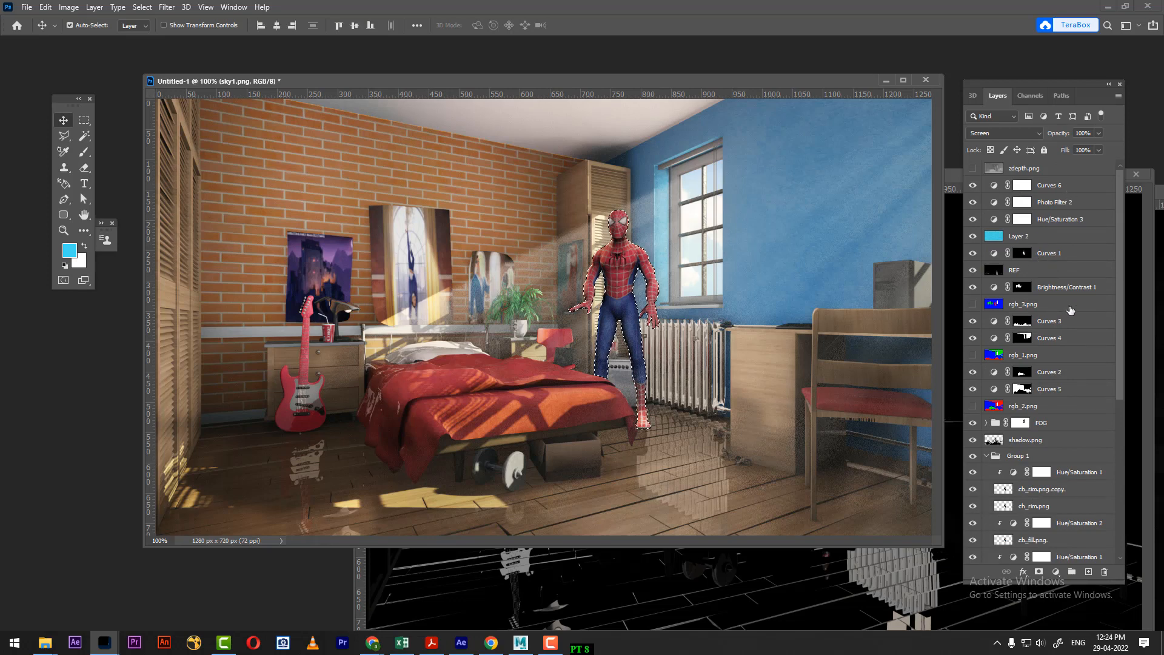
key(ctrl+d)
scroll(1079, 331, down, 1)
scroll(1080, 330, down, 6)
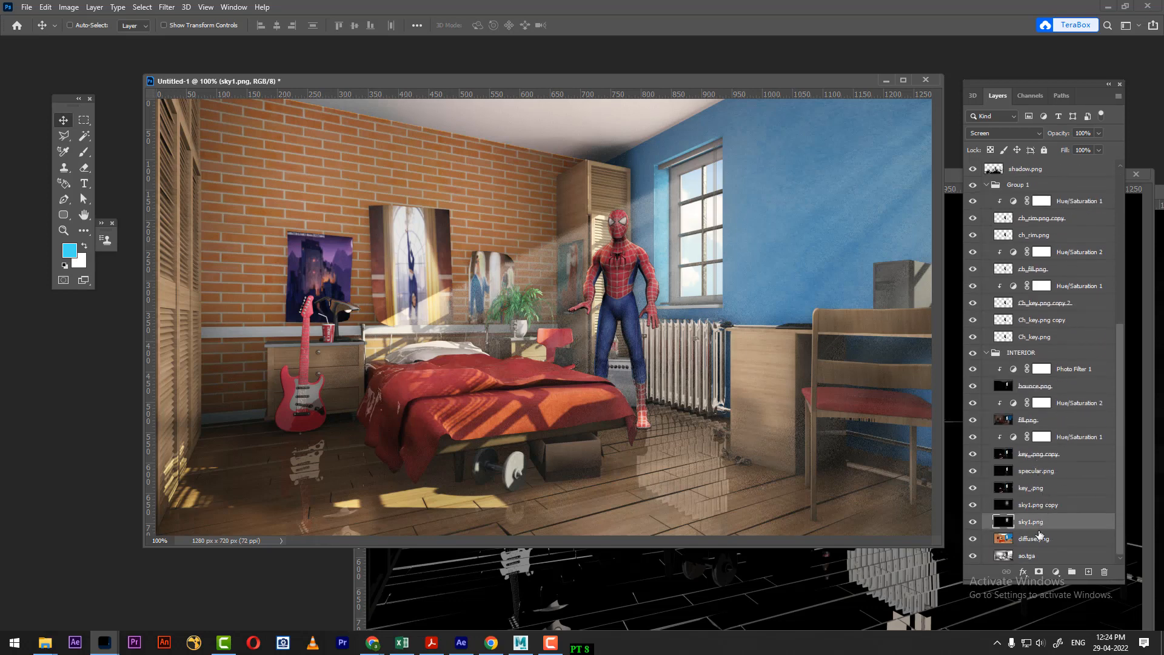
click(1030, 556)
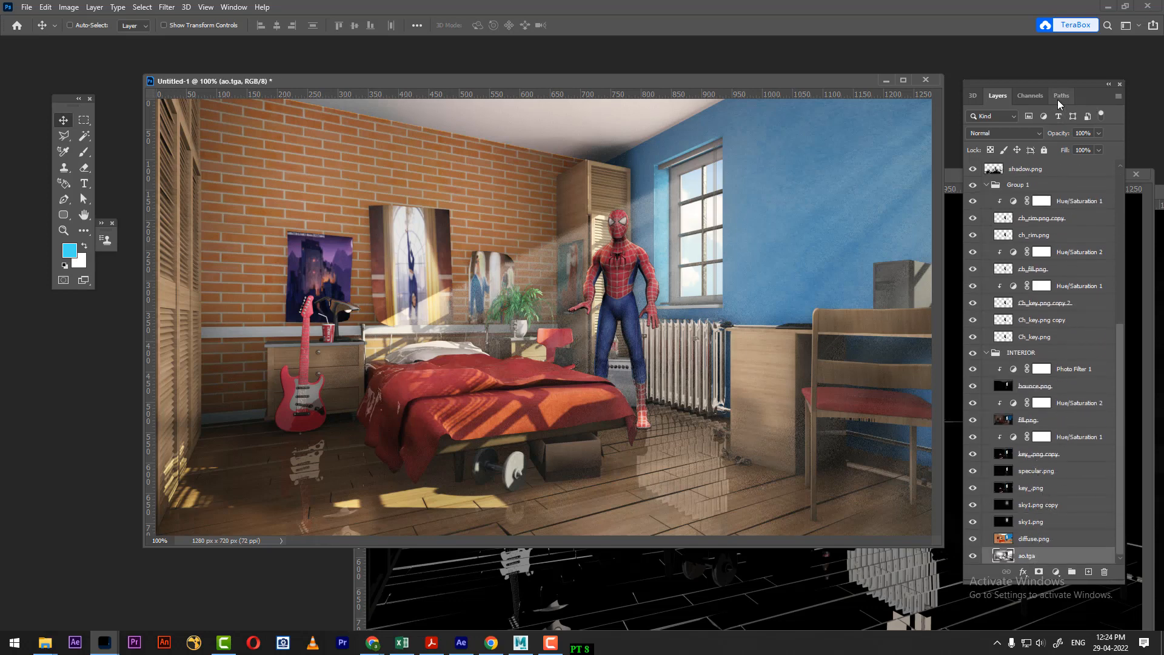
click(1031, 95)
click(1007, 174)
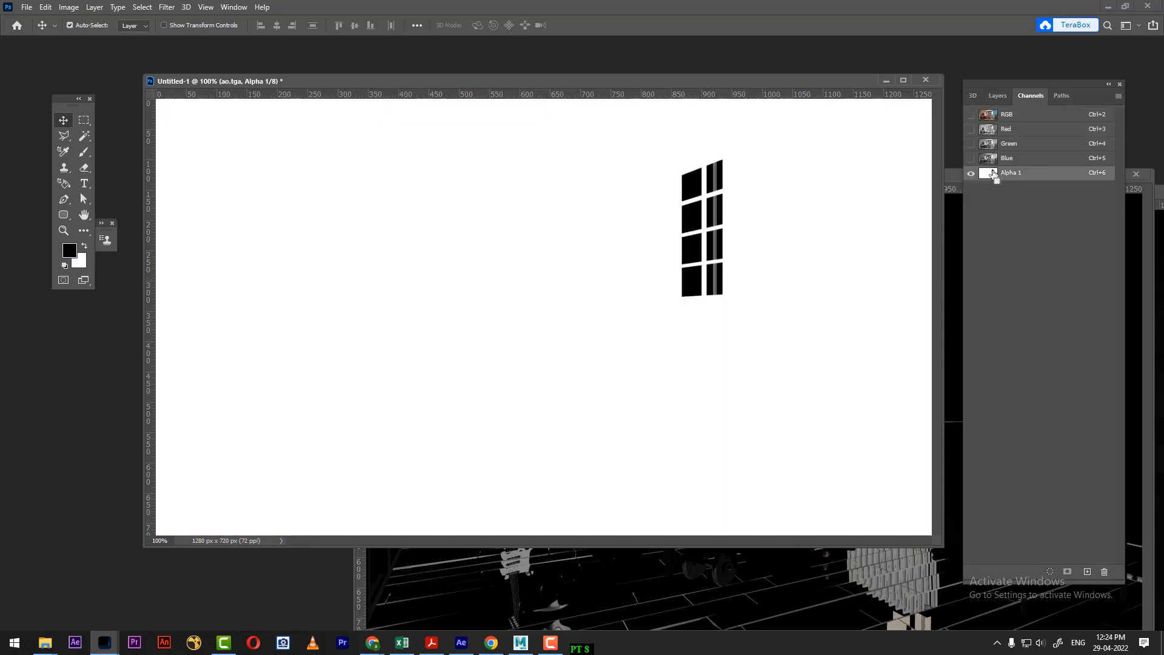
ctrl+click(995, 174)
click(998, 95)
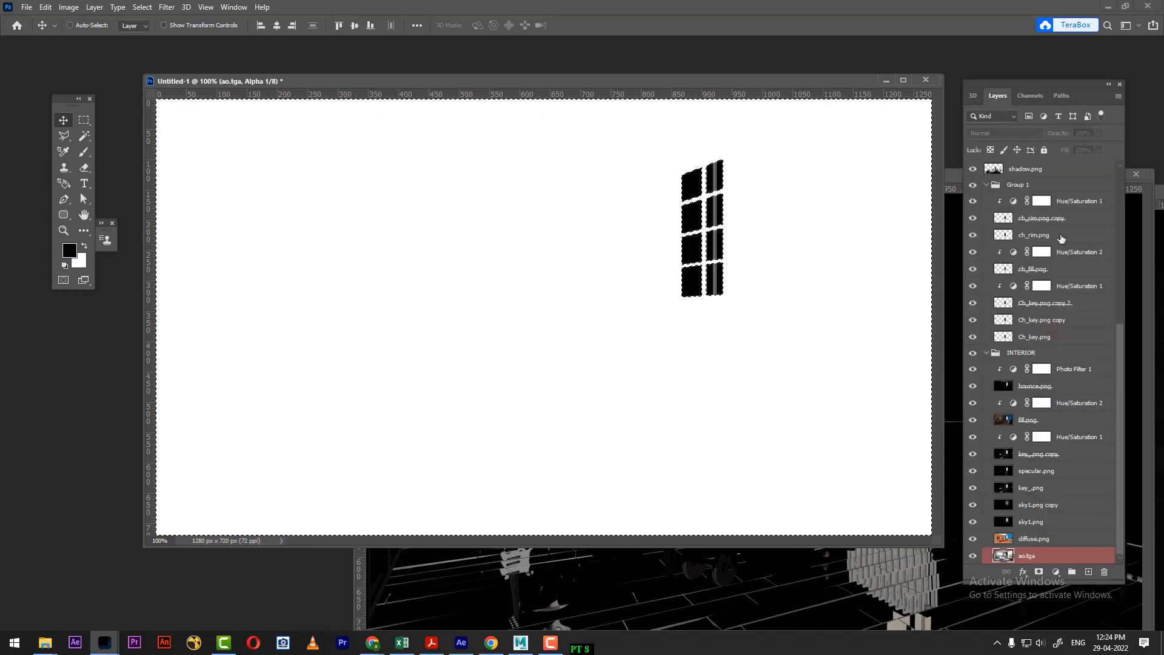
click(1080, 202)
scroll(1091, 258, up, 5)
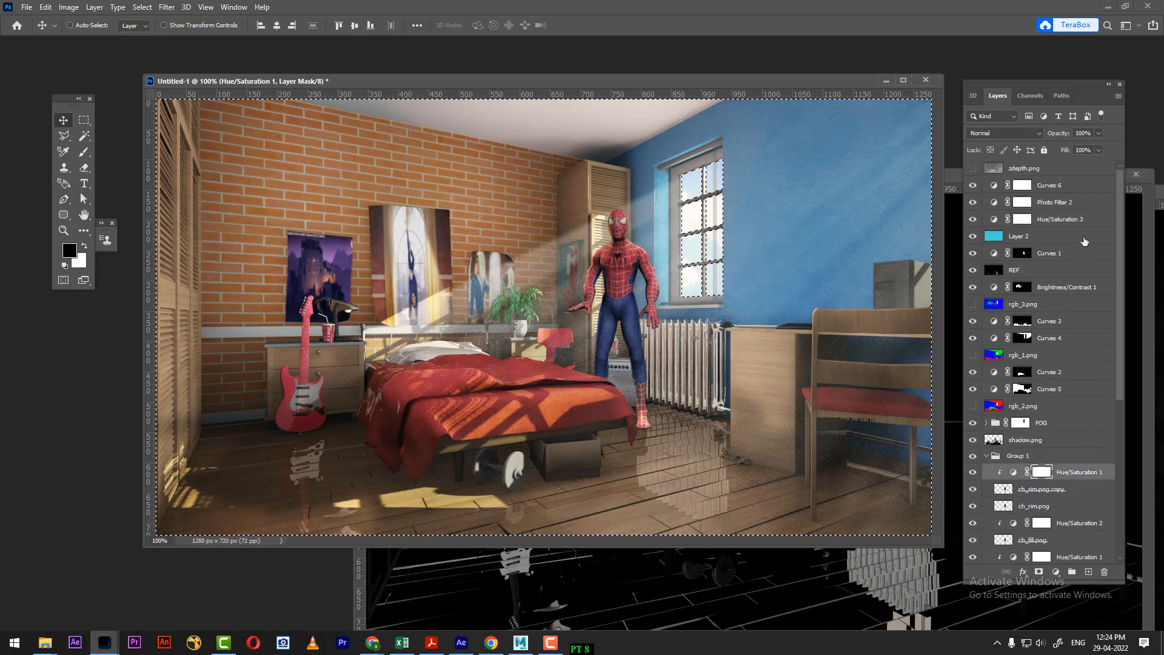
click(1078, 187)
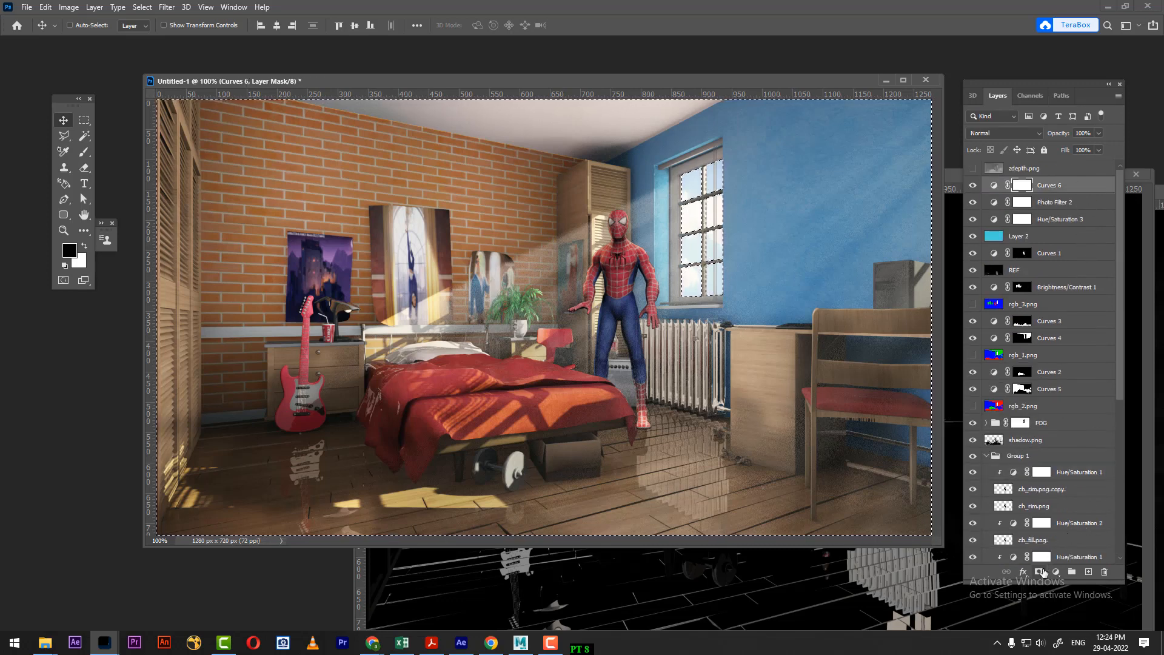
click(1041, 571)
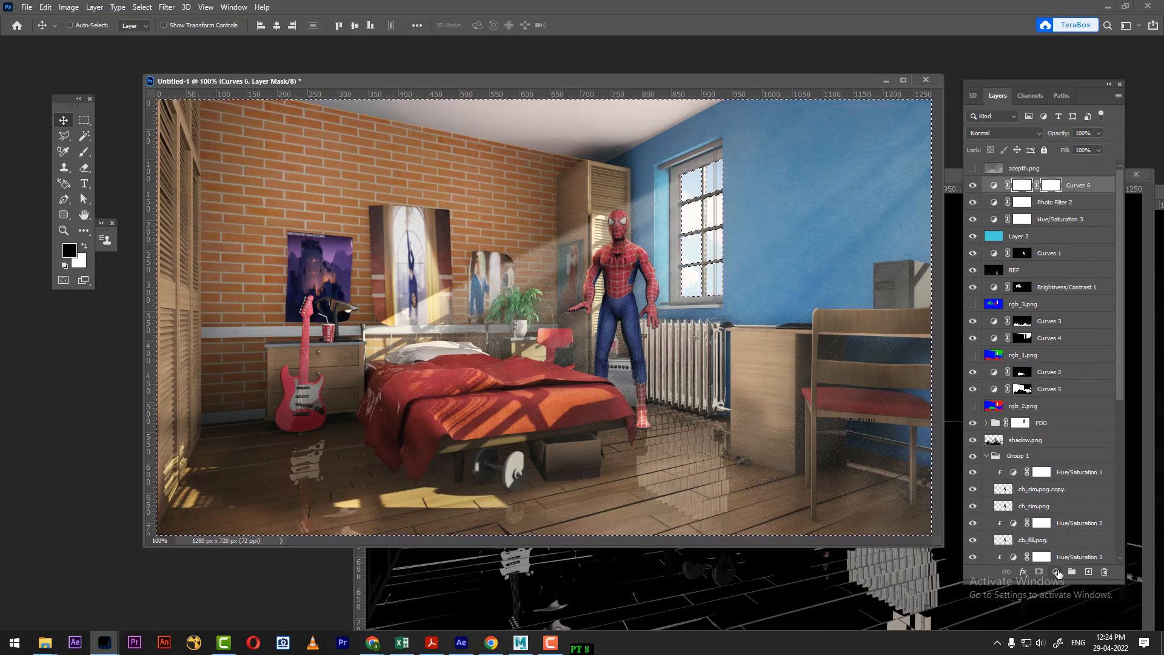
key(ctrl+z)
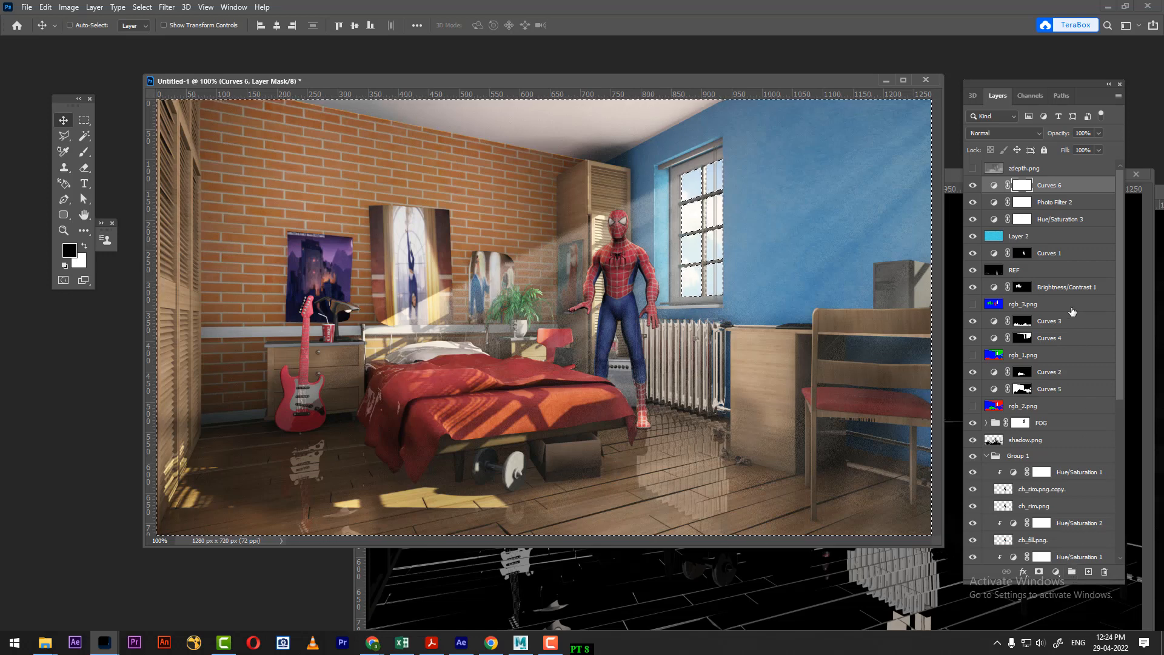
click(1105, 572)
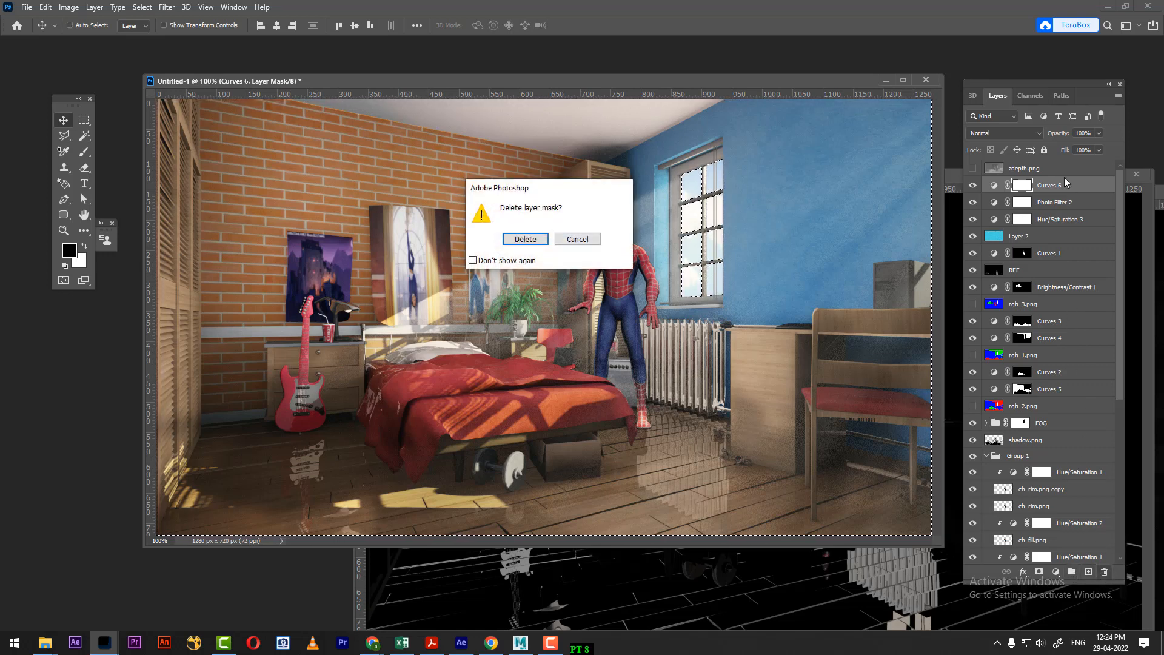
click(575, 239)
Replace the Curves 6 layer mask with one made from the window-pane selection, and compare the image with the adjustment off and on
right_click(1021, 186)
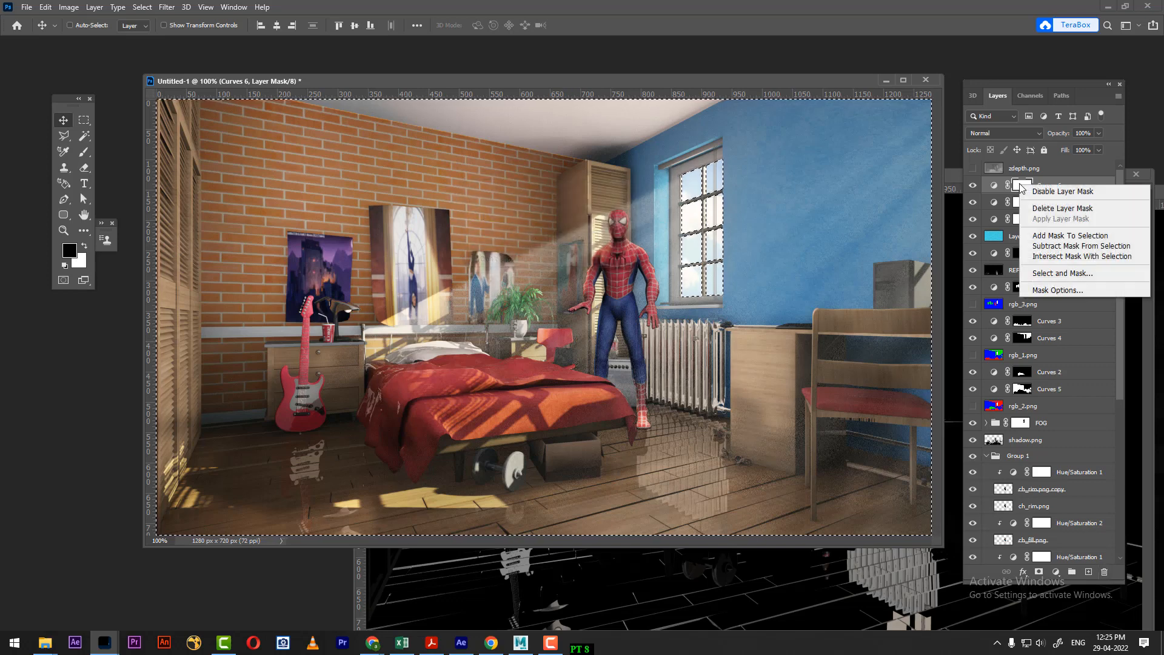
click(1062, 208)
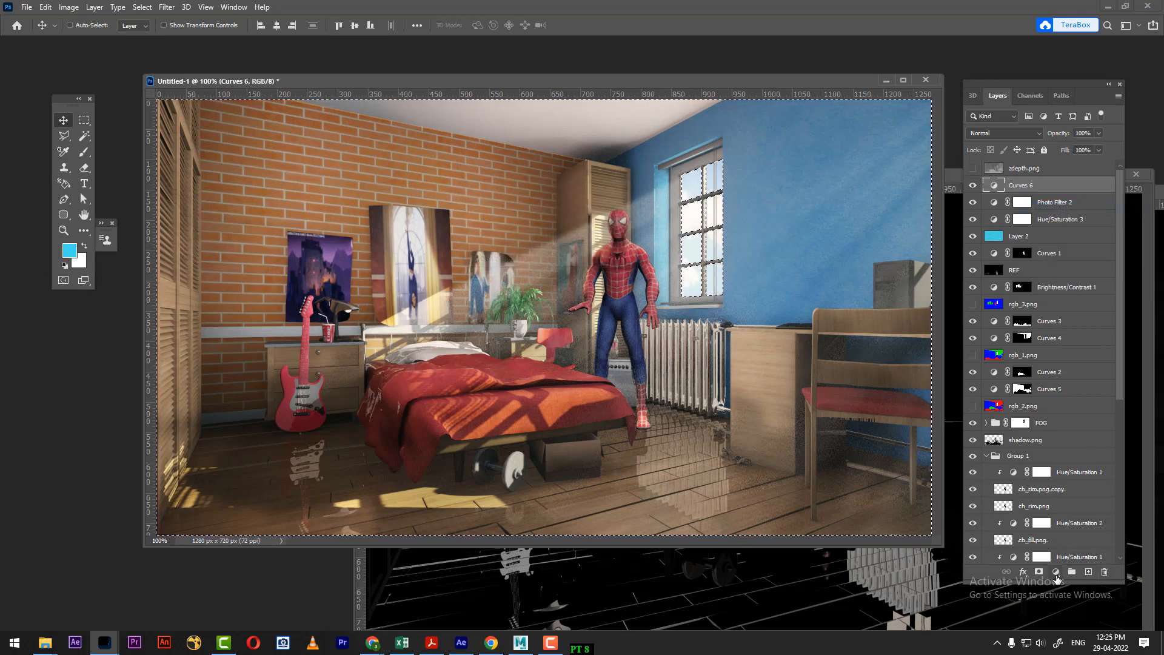
click(1041, 572)
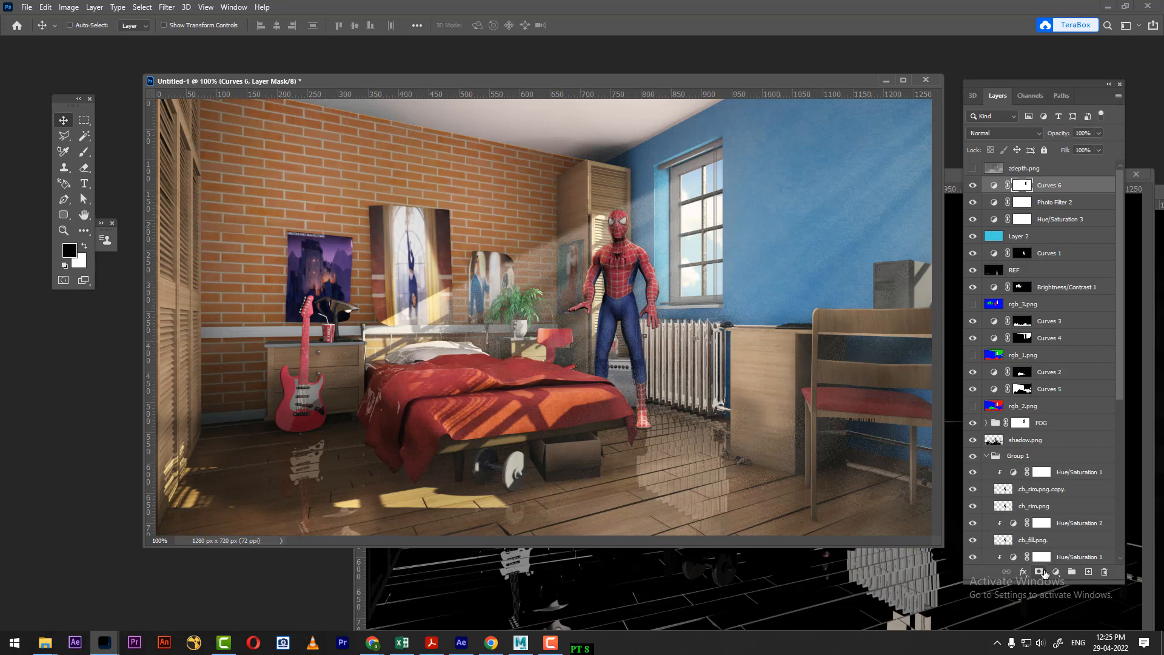
click(972, 185)
click(973, 185)
Compare the window area with sky1.png and its blurred copy each hidden and shown
scroll(1043, 467, down, 6)
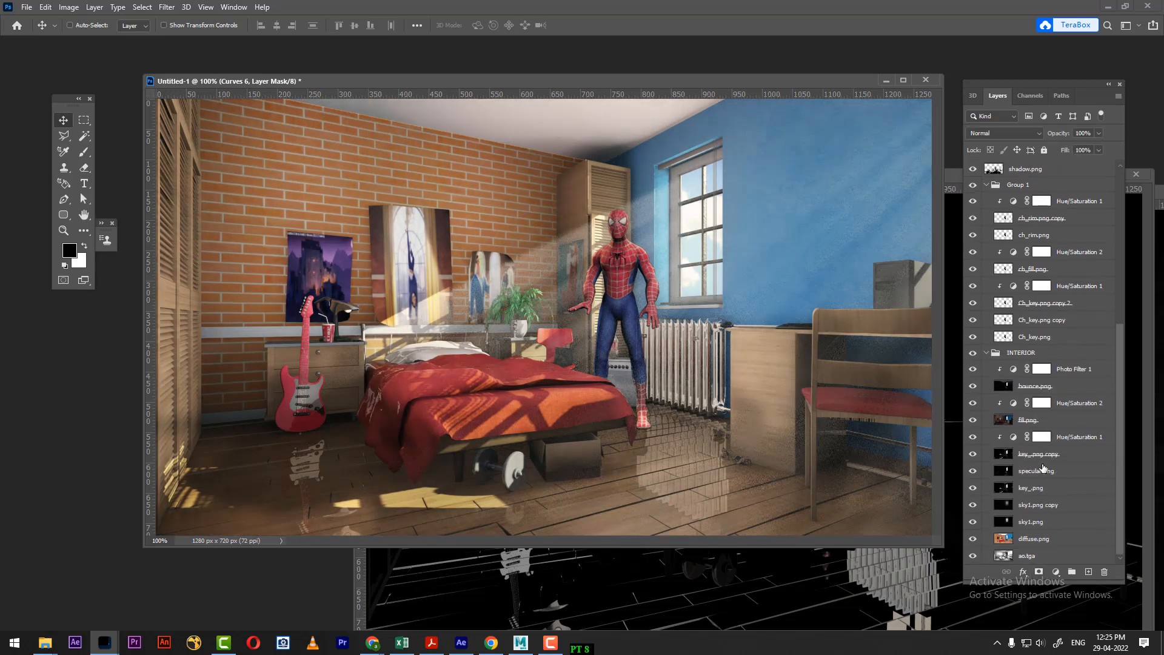
click(1025, 513)
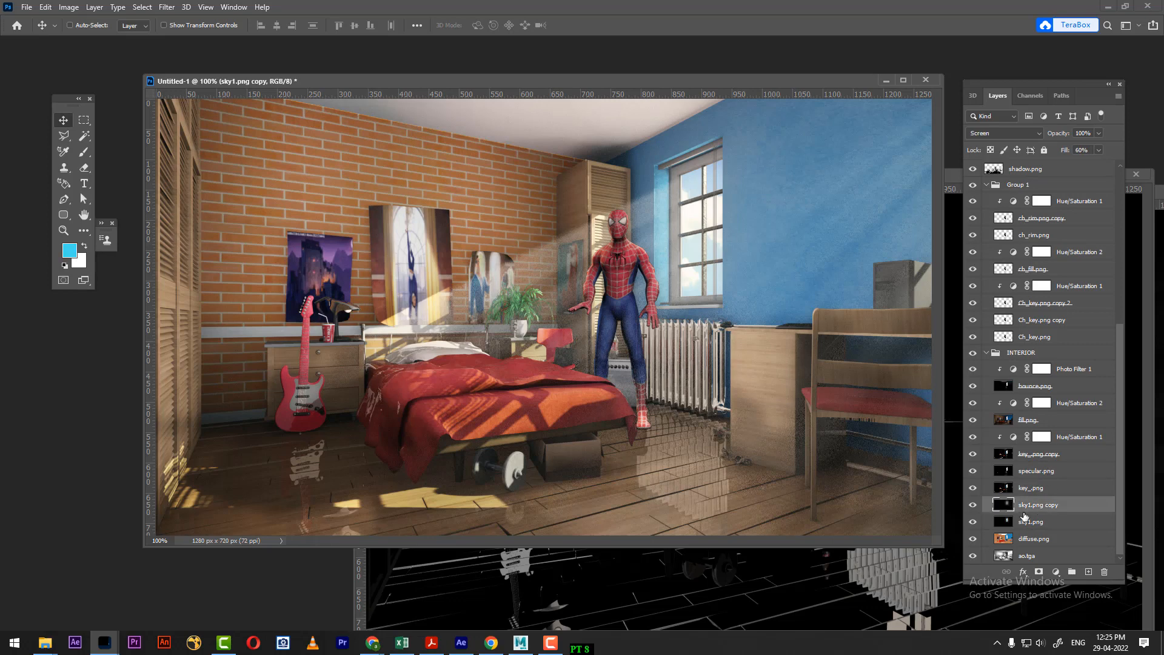
click(974, 505)
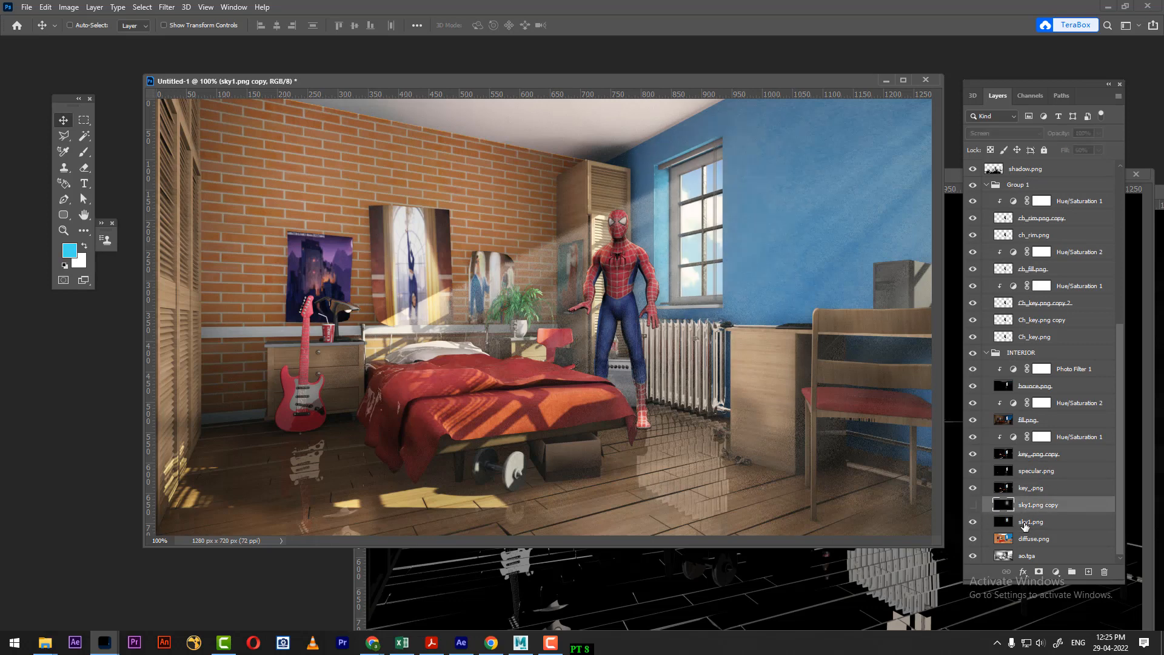
click(1025, 521)
click(973, 521)
click(973, 522)
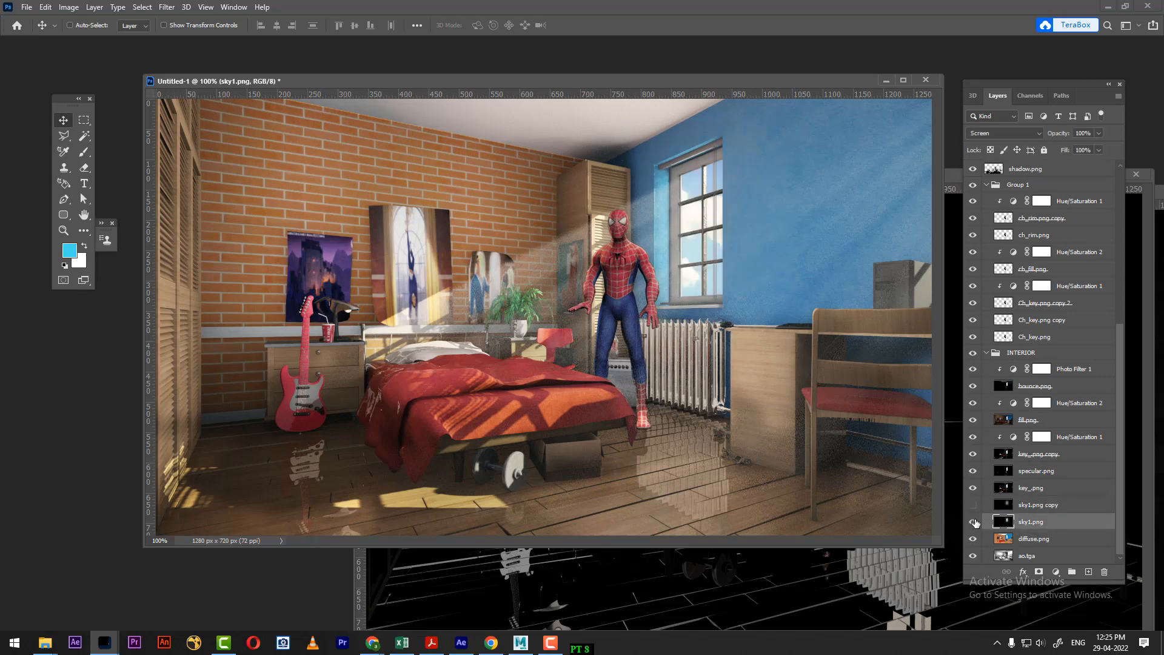
click(974, 505)
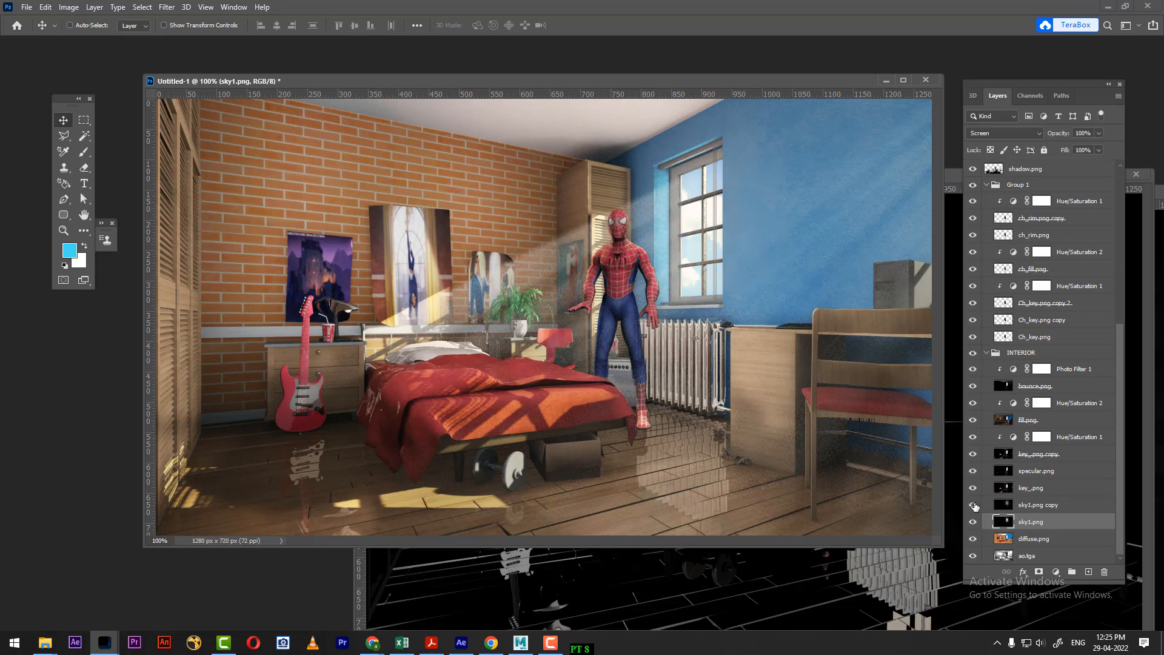
click(974, 505)
click(974, 505)
click(974, 505)
click(974, 505)
Set the fill of the sky1.png copy layer to 48% and view the document in full-screen mode with the panels shown
click(1072, 507)
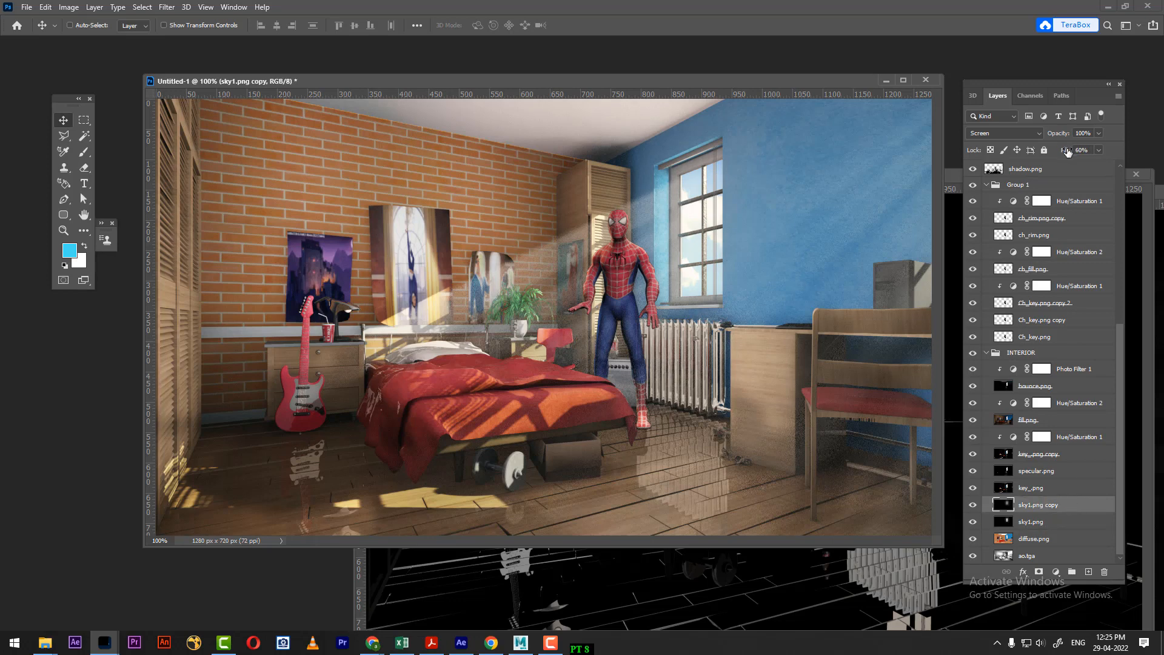
drag(1068, 153, 1062, 153)
key(f)
key(f)
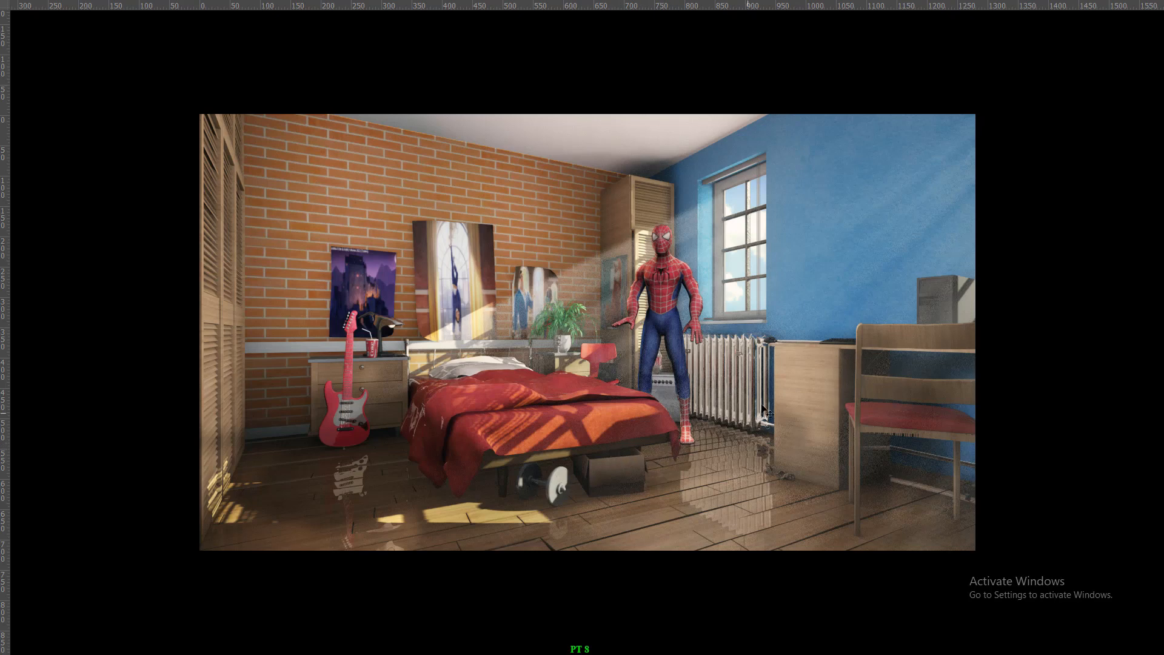
key(Tab)
Collapse the Group 1 and INTERIOR layer groups
scroll(1074, 274, up, 4)
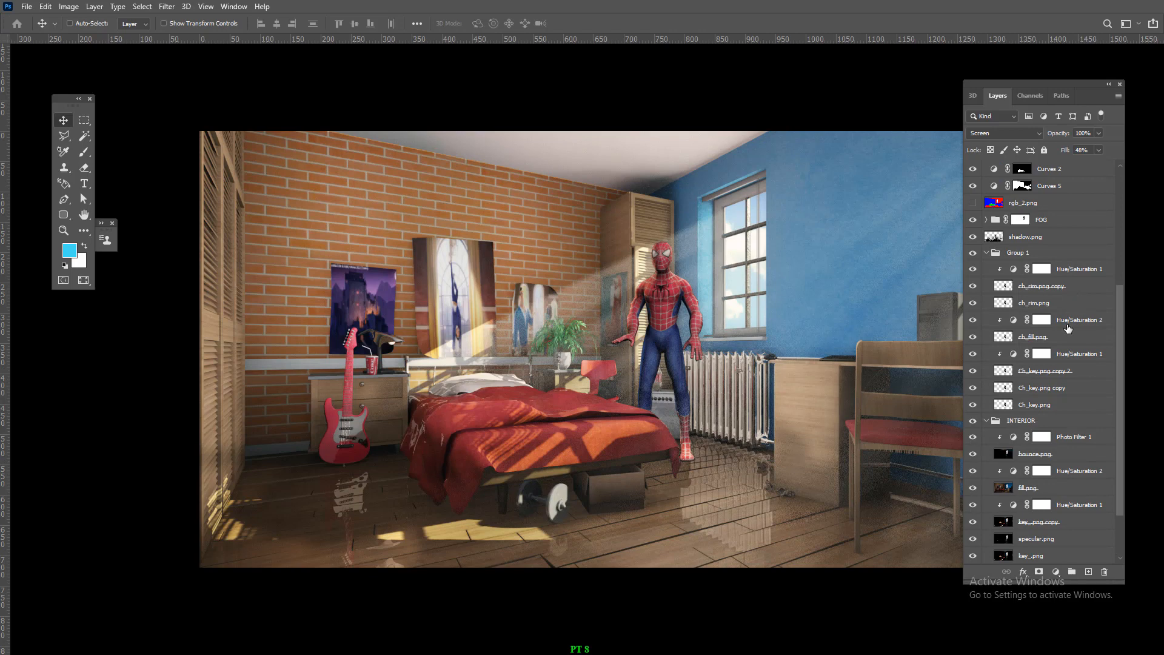
scroll(1072, 373, up, 2)
scroll(1051, 310, down, 2)
click(986, 253)
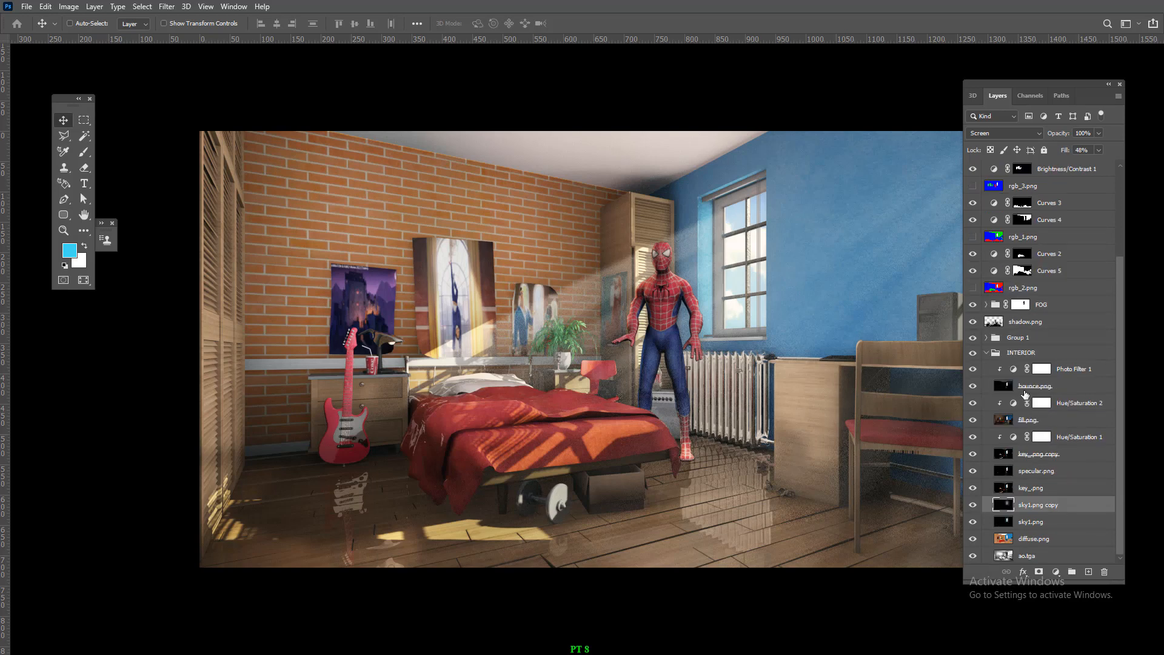
click(986, 353)
Check the contents of Group 1 by hiding and showing it, and rename the group as CHARACTER
click(1038, 457)
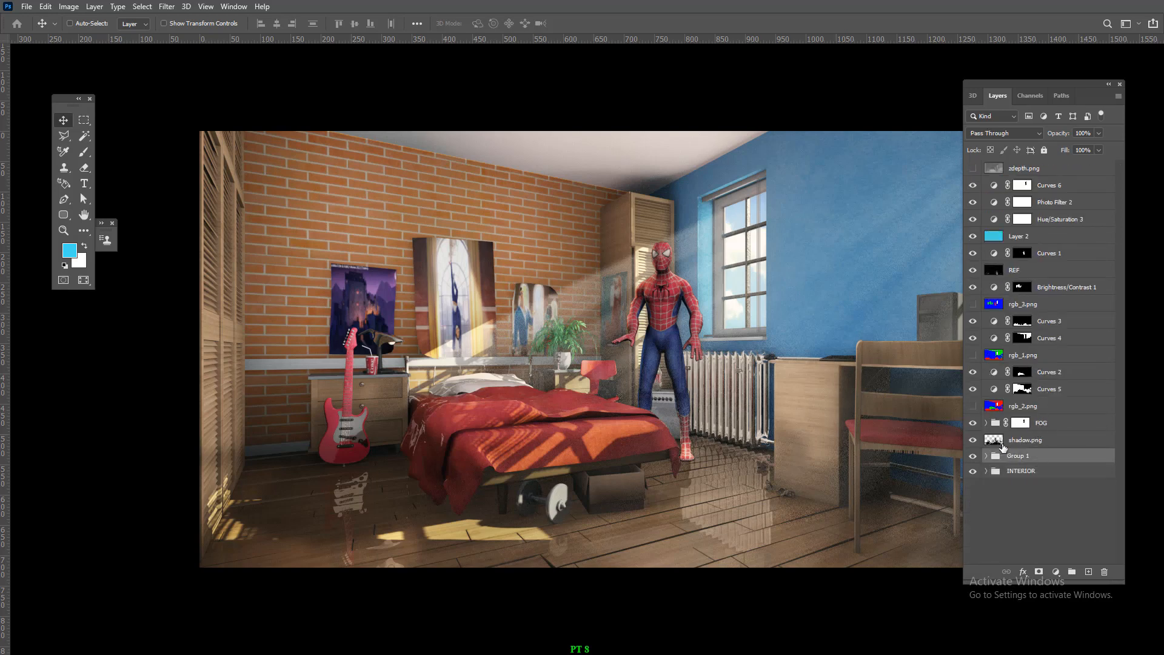
click(972, 457)
click(973, 458)
double_click(1023, 457)
text(CHARACTER)
key(Return)
Expand the FOG group and apply a Gaussian Blur with a radius of 41.5 pixels to Layer 1 copy 2
click(987, 425)
click(1044, 459)
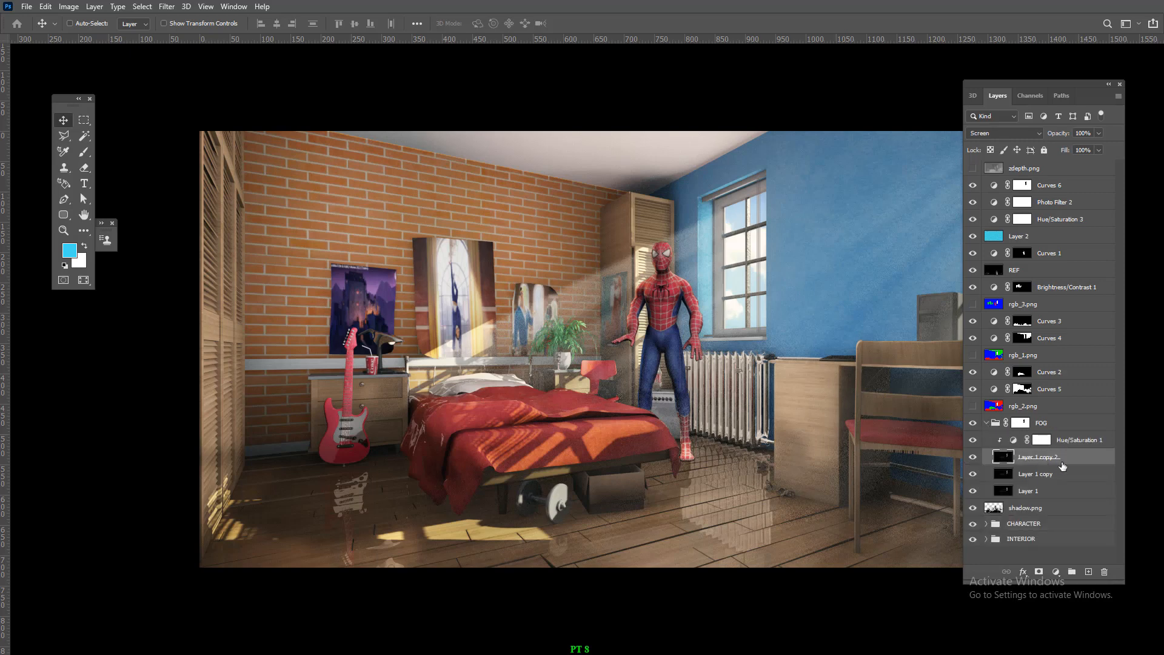
click(163, 7)
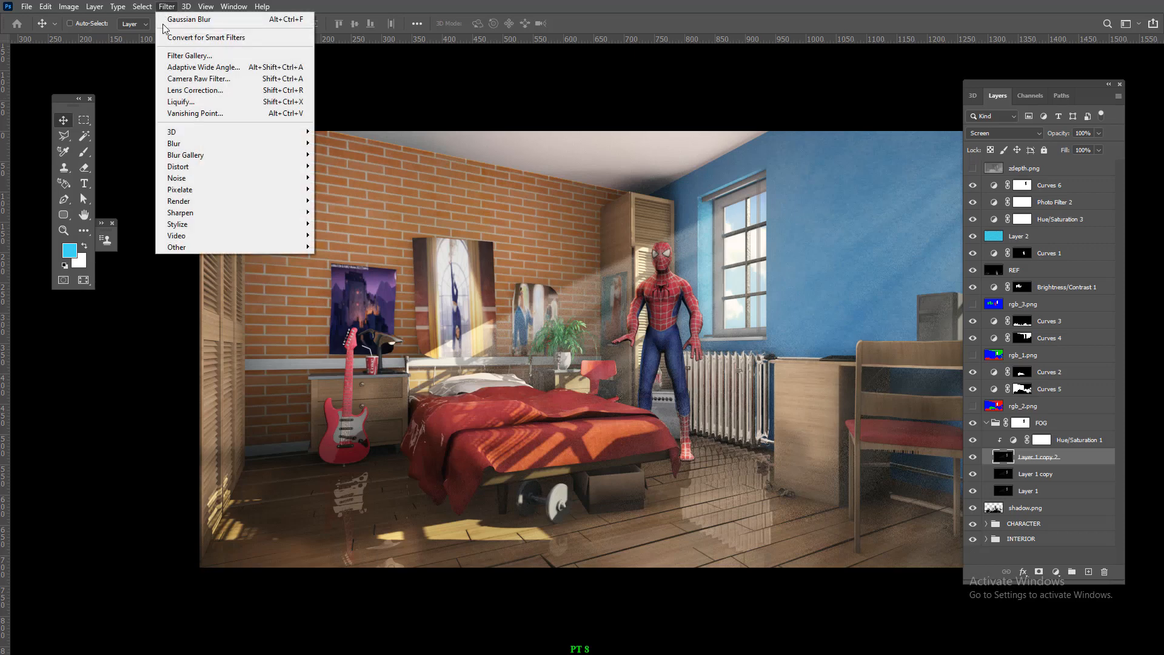
mouse_move(242, 145)
click(347, 189)
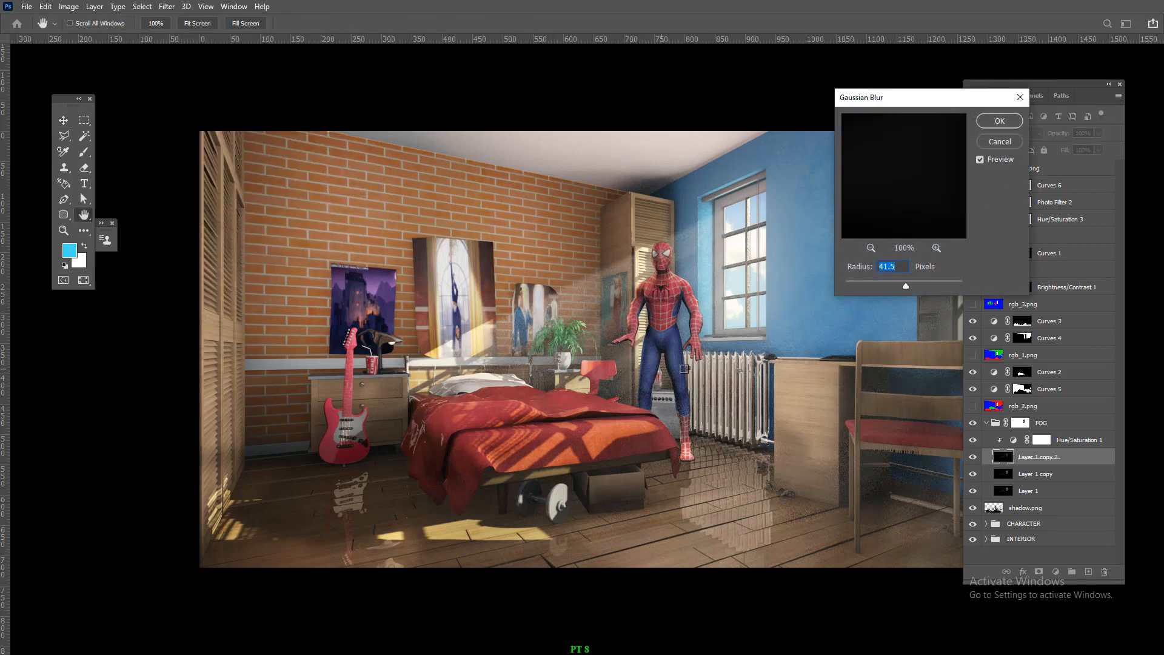
click(1004, 122)
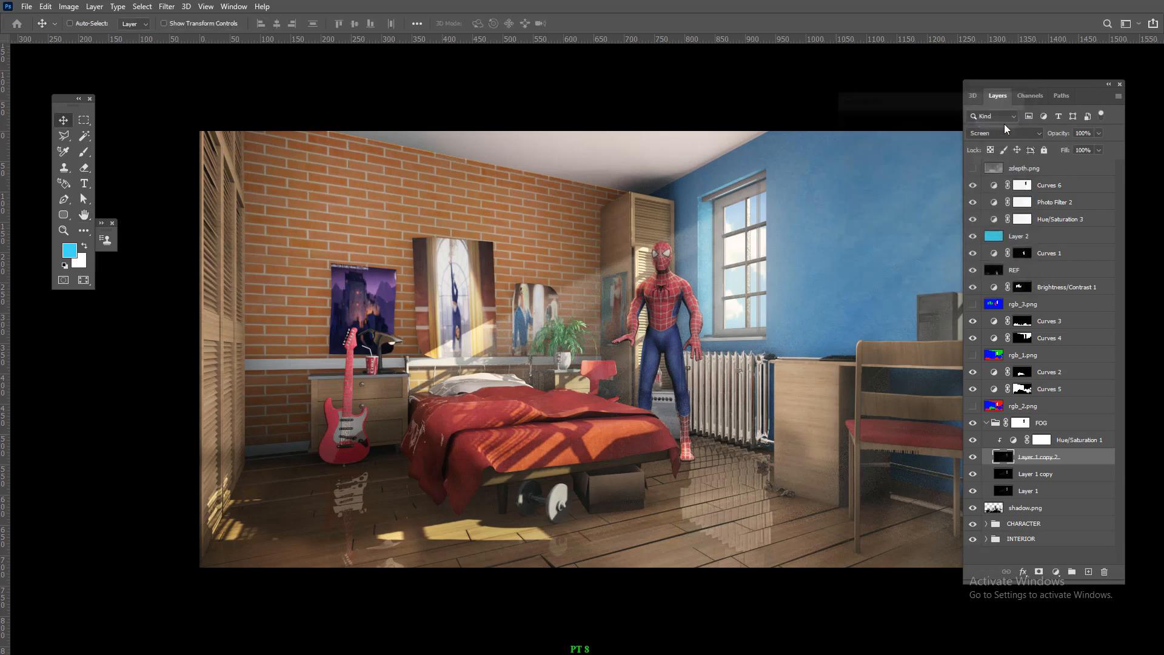
Apply a Gaussian Blur with a radius of about 6.8 pixels to Layer 1 copy in the FOG group
click(1068, 481)
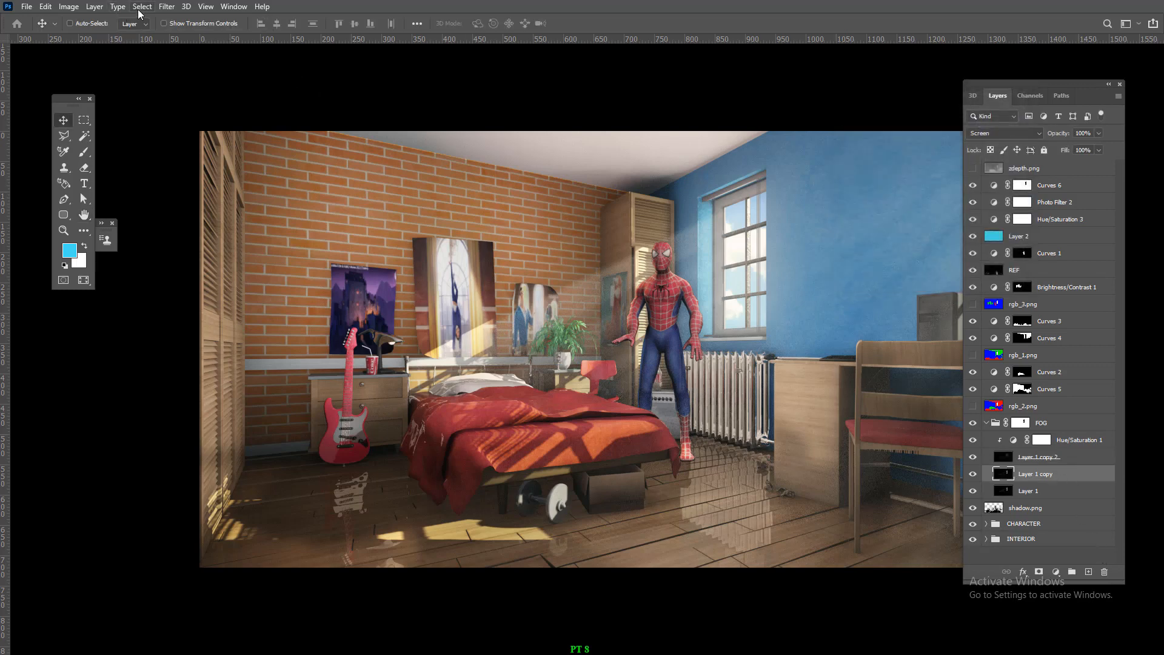
click(166, 7)
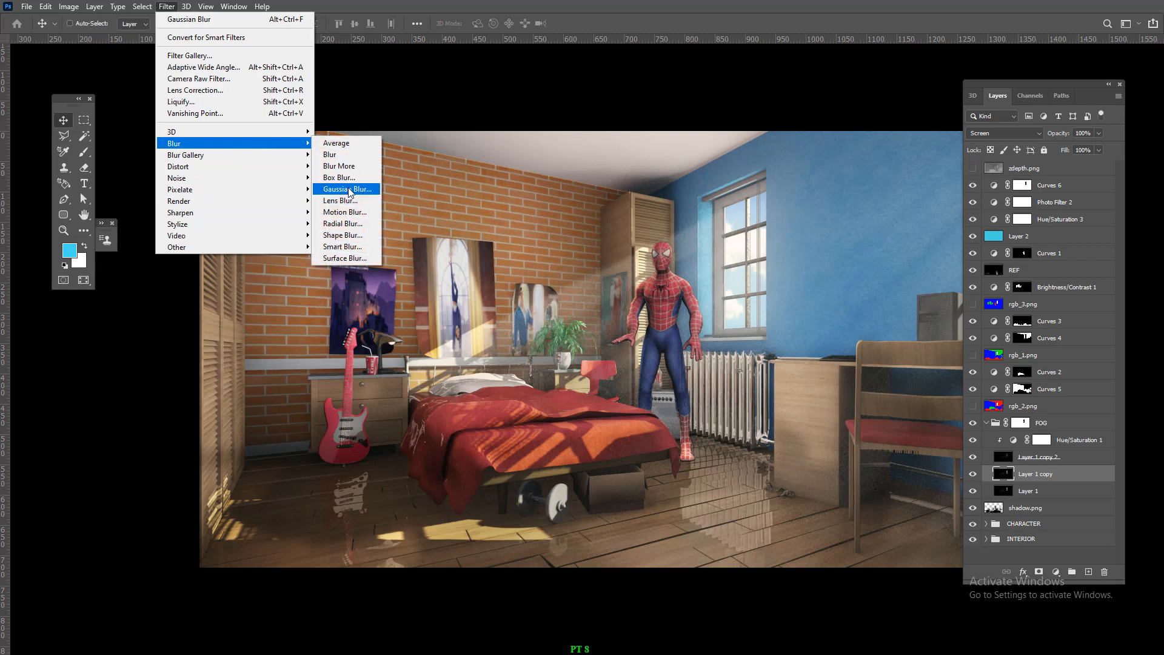
click(346, 188)
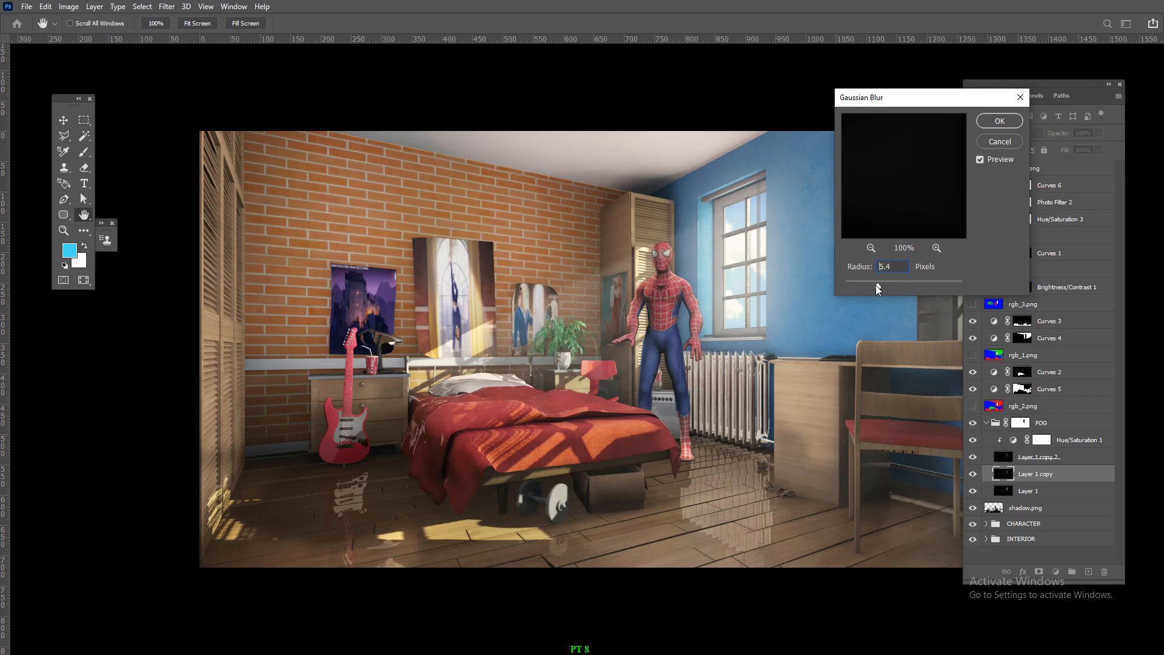
drag(877, 285, 883, 285)
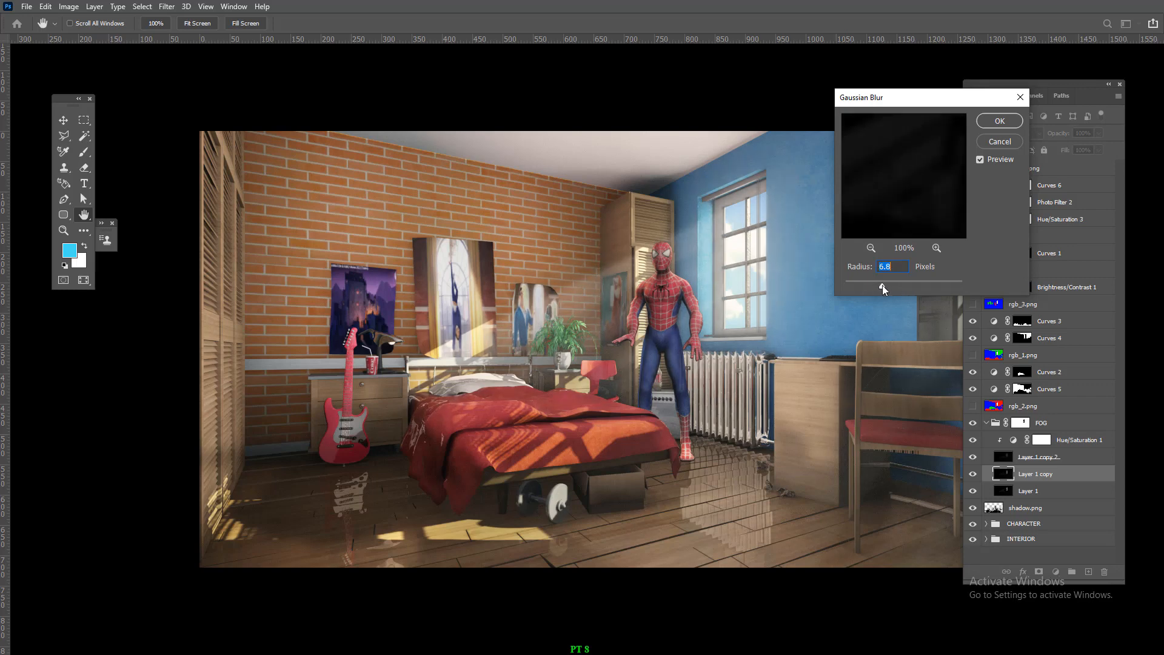
click(999, 122)
Apply a Gaussian Blur with a radius of 6.8 pixels to Layer 1 in the FOG group
click(1054, 495)
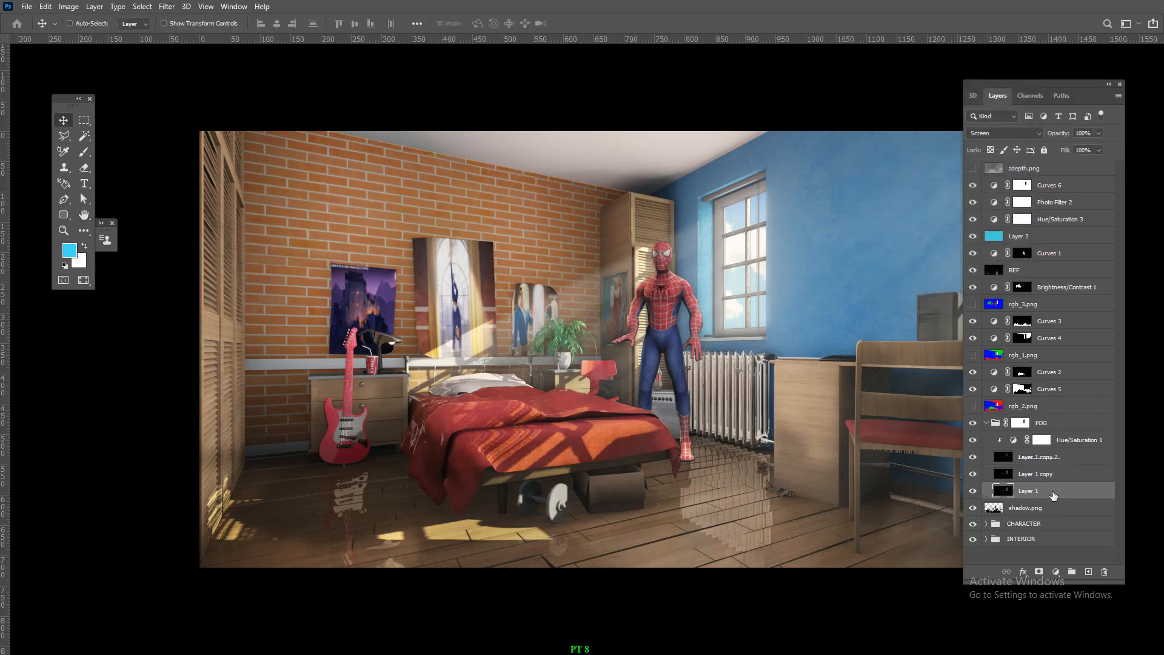
click(167, 6)
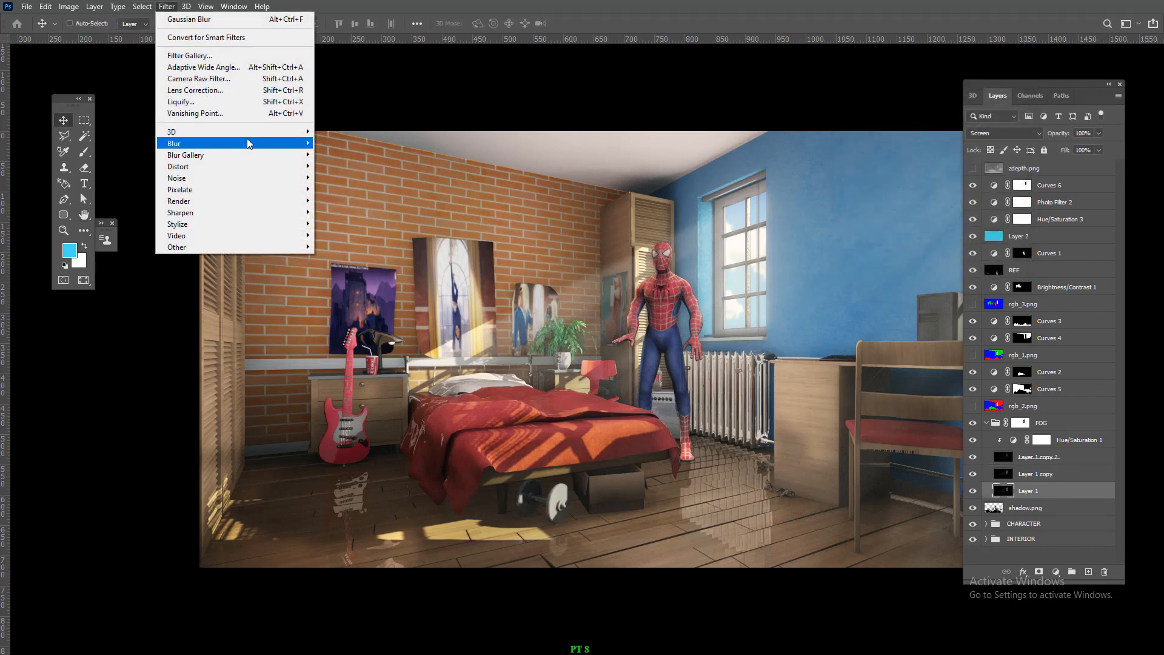
mouse_move(182, 143)
click(347, 188)
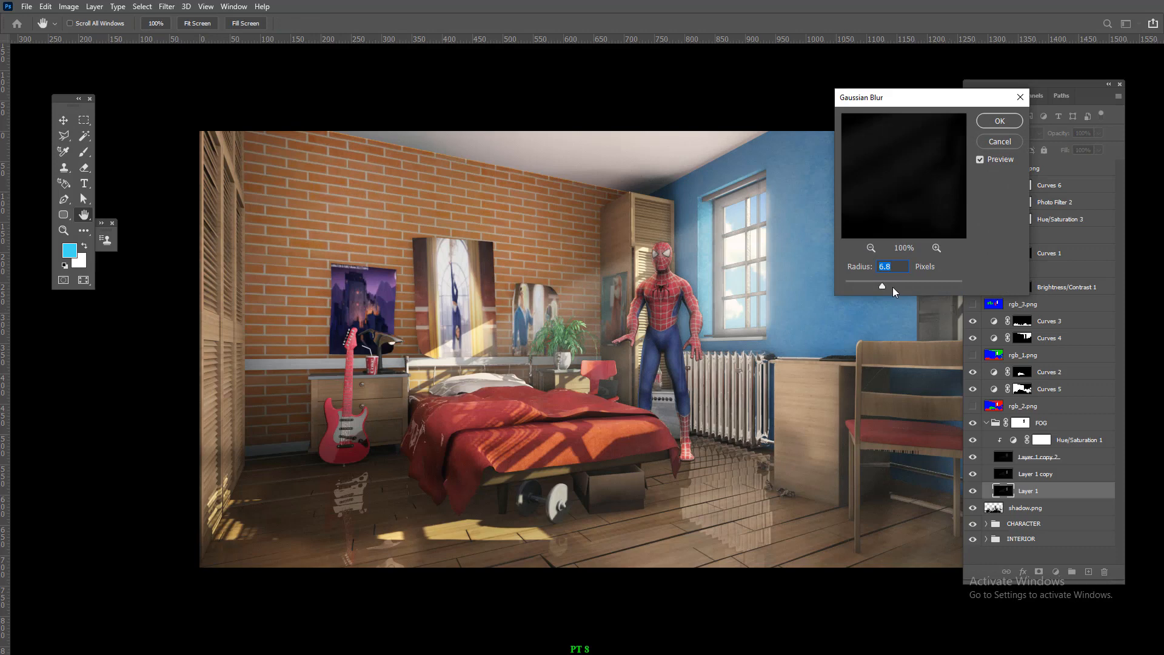
click(1005, 119)
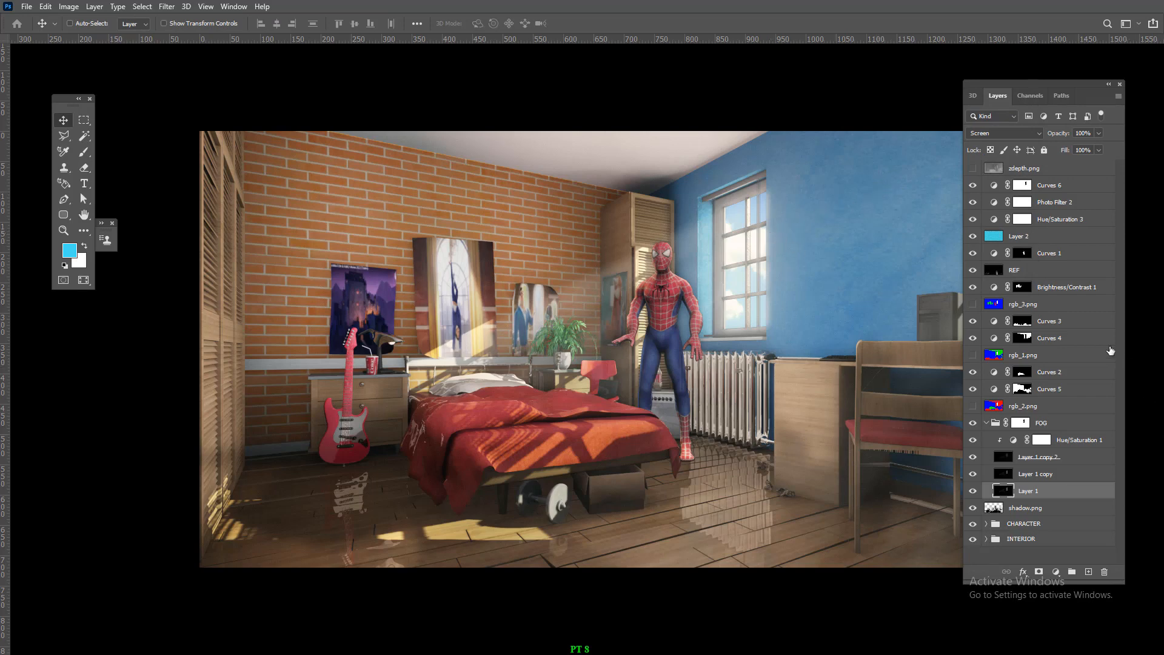
Collapse the FOG group and move it directly above the REF layer, and bring up the overview of open windows
click(987, 424)
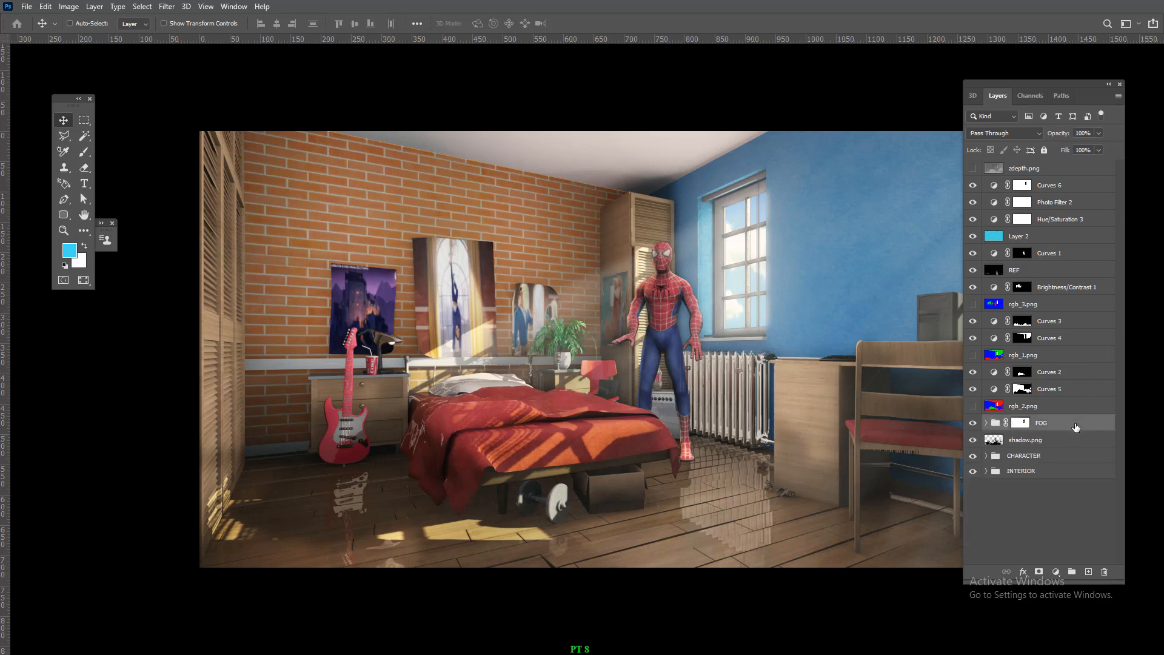
drag(1076, 428, 1095, 270)
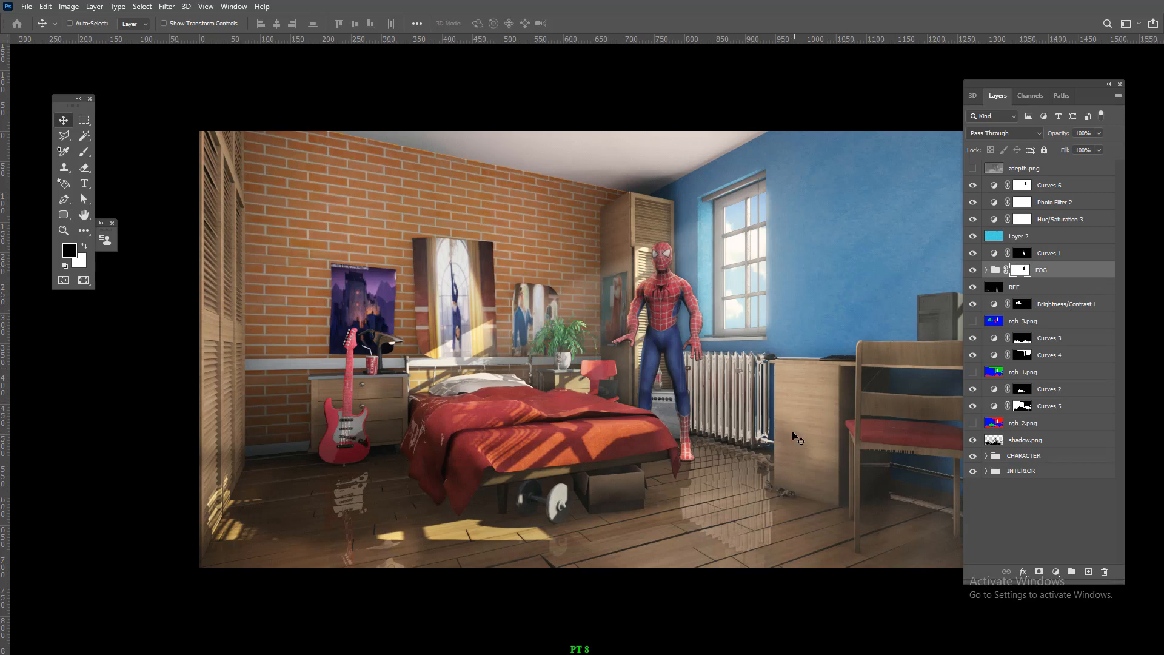
key(alt+Tab)
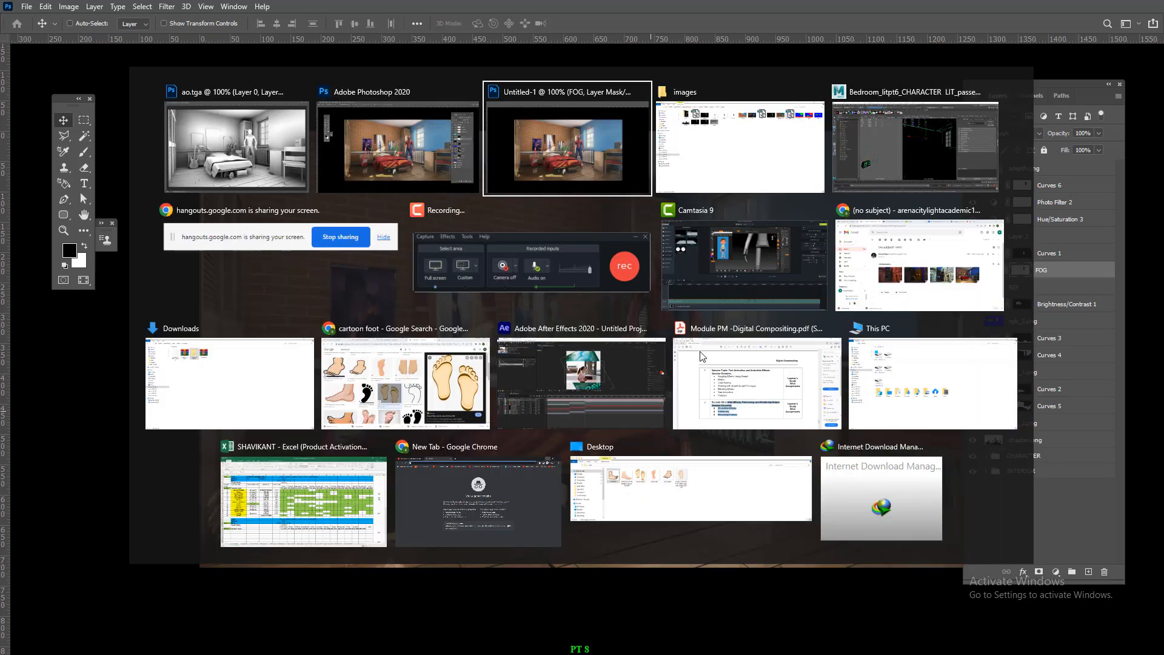